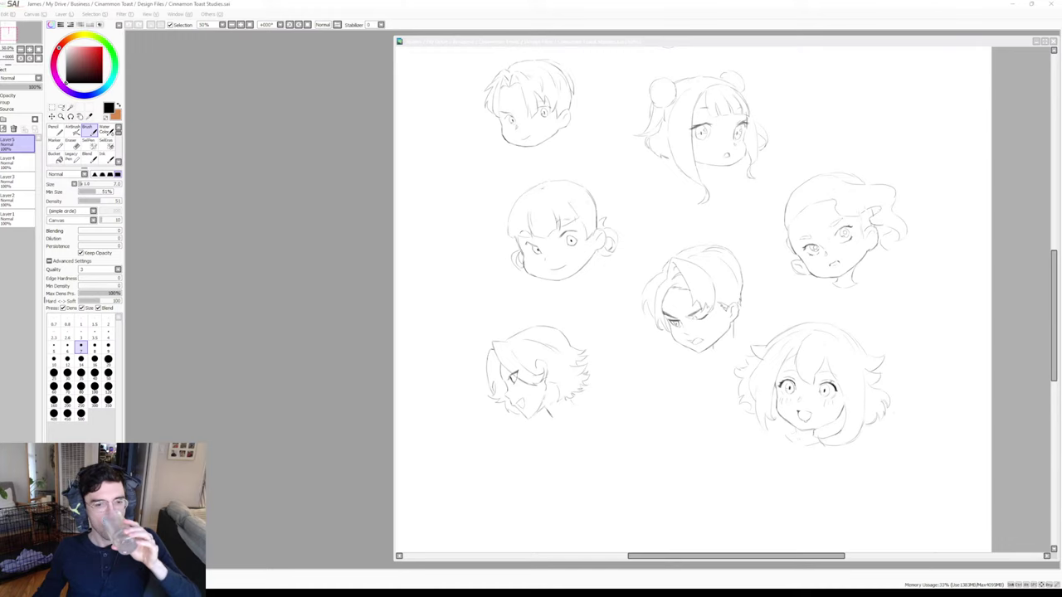
# Narrow the three-character colour reference window to fit beside the sketch canvas, framing the green-haired character in the yellow outfit
pyautogui.click(371, 215)
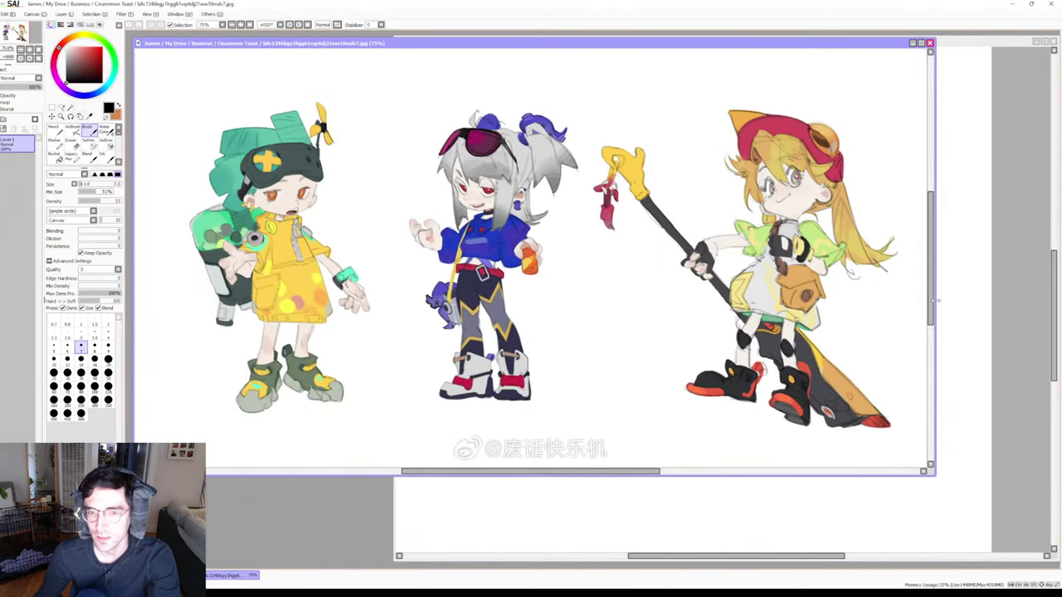
pyautogui.moveTo(936, 300); pyautogui.dragTo(387, 300)
pyautogui.hscroll(-3, 382, 249)
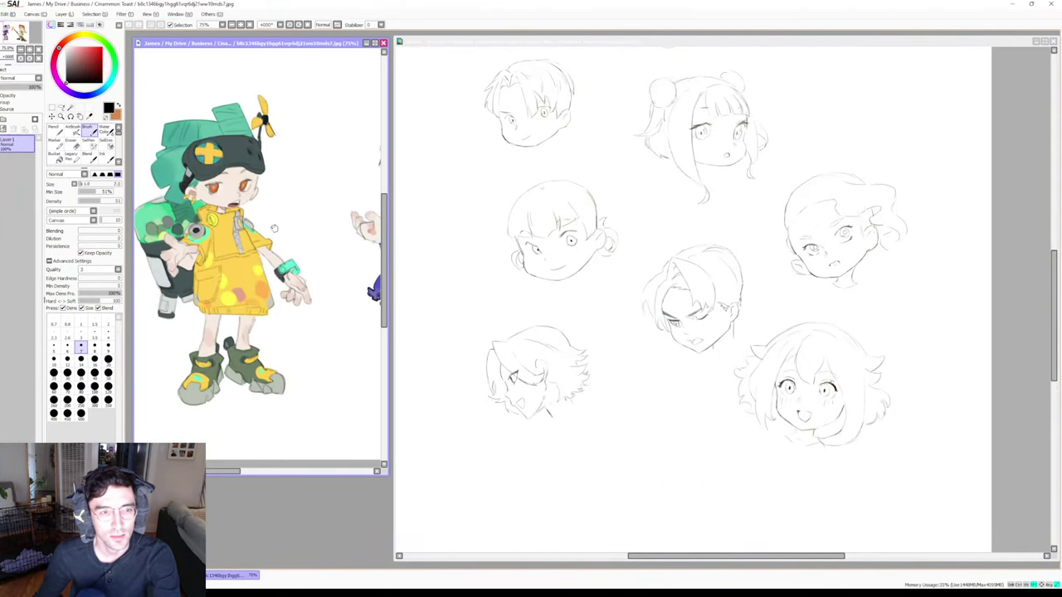
pyautogui.moveTo(386, 236); pyautogui.dragTo(383, 236)
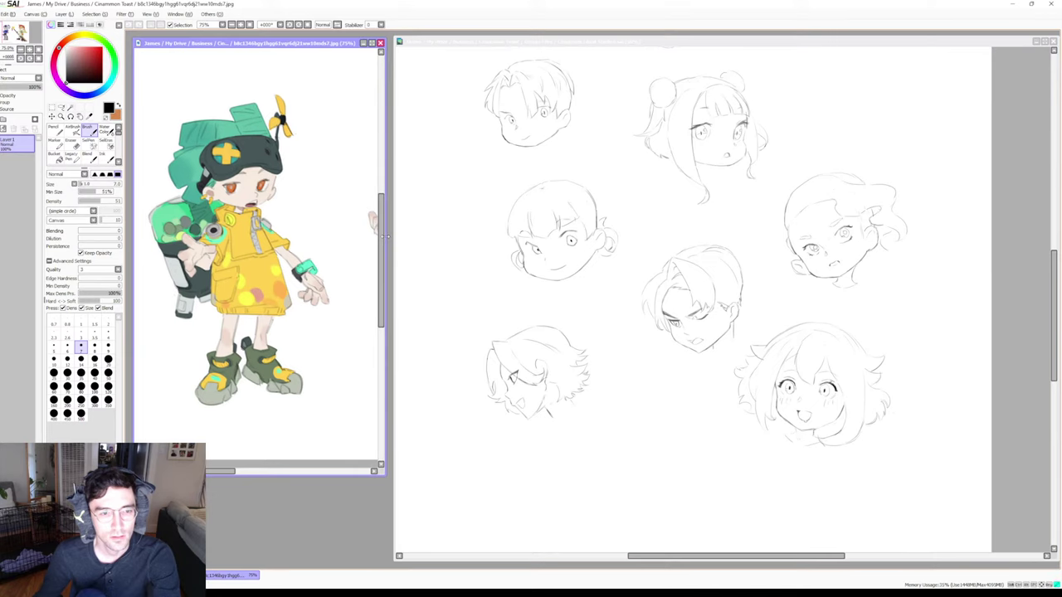
pyautogui.click(409, 521)
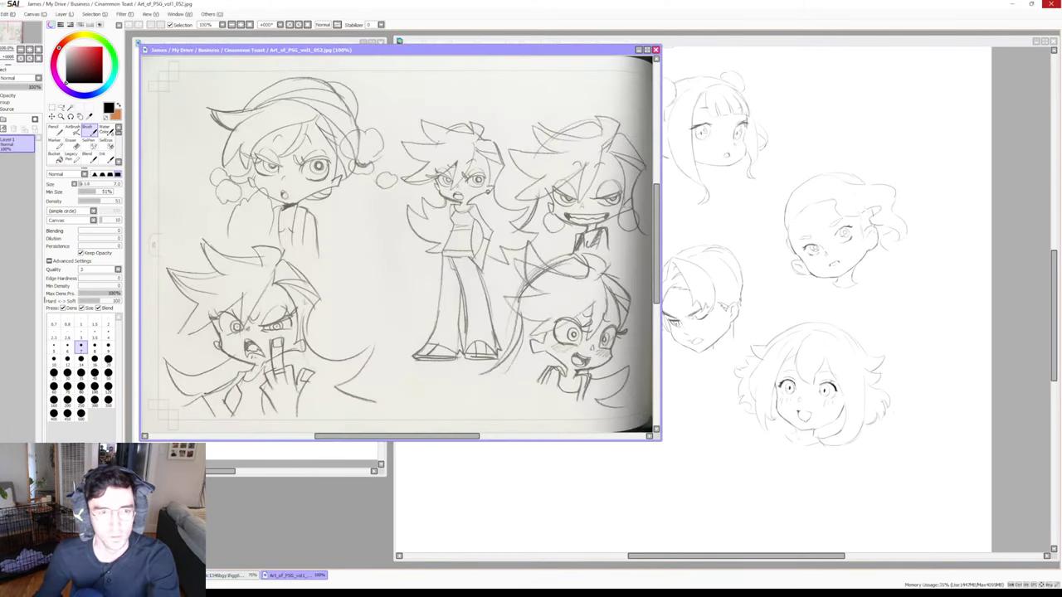
# Narrow the two Art_of_PSG_vol1 sketch-page windows to fit beside the canvas and frame the figures to reference
pyautogui.moveTo(661, 353)
pyautogui.mouseDown()
pyautogui.moveTo(397, 290)
pyautogui.moveTo(373, 220)
pyautogui.mouseUp()
pyautogui.moveTo(326, 330); pyautogui.dragTo(242, 330)
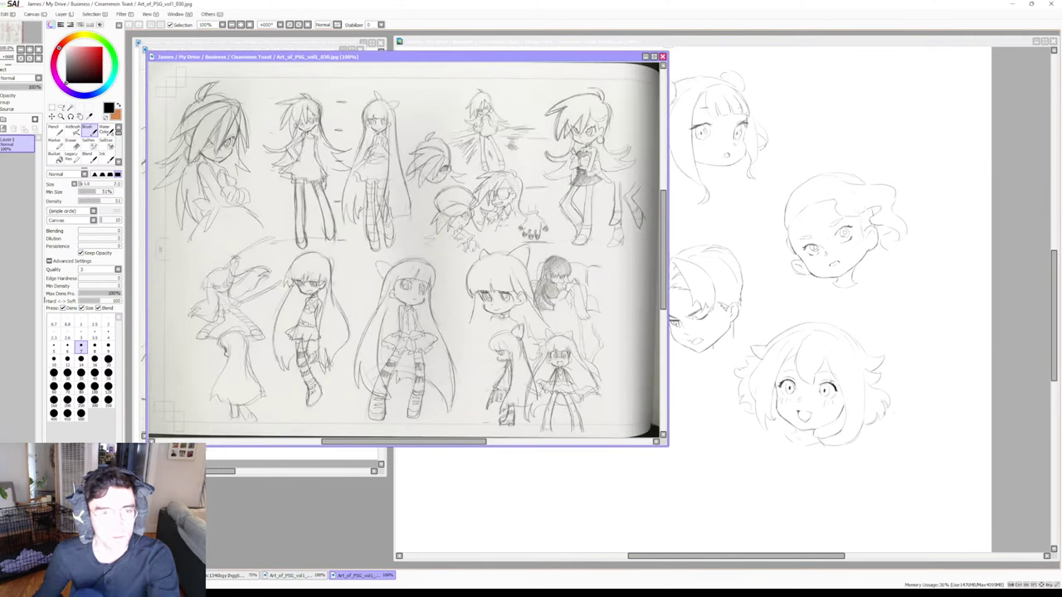
pyautogui.moveTo(669, 354); pyautogui.dragTo(371, 354)
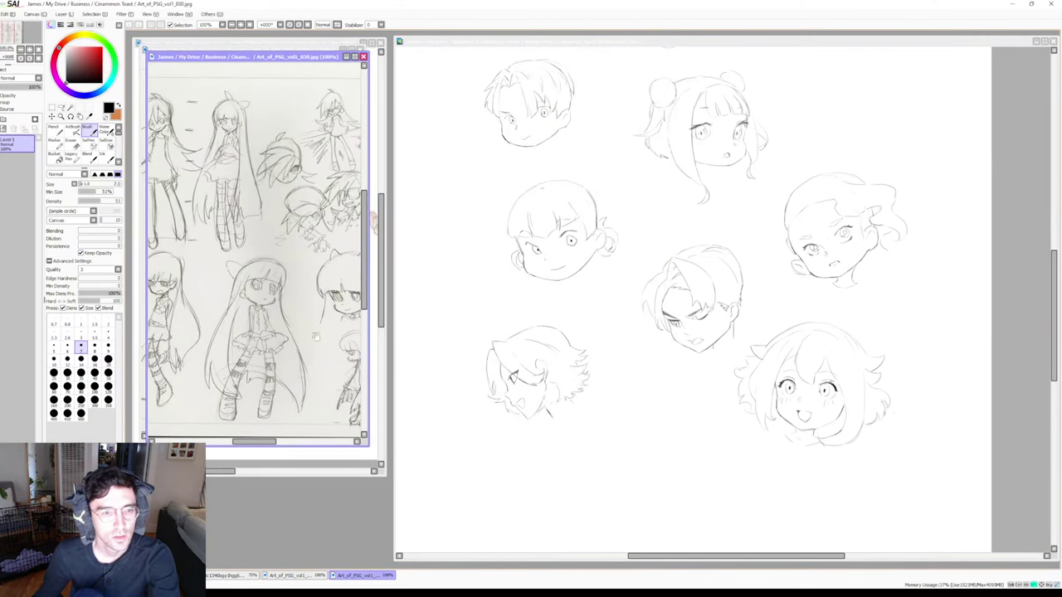
pyautogui.hscroll(-3, 371, 249)
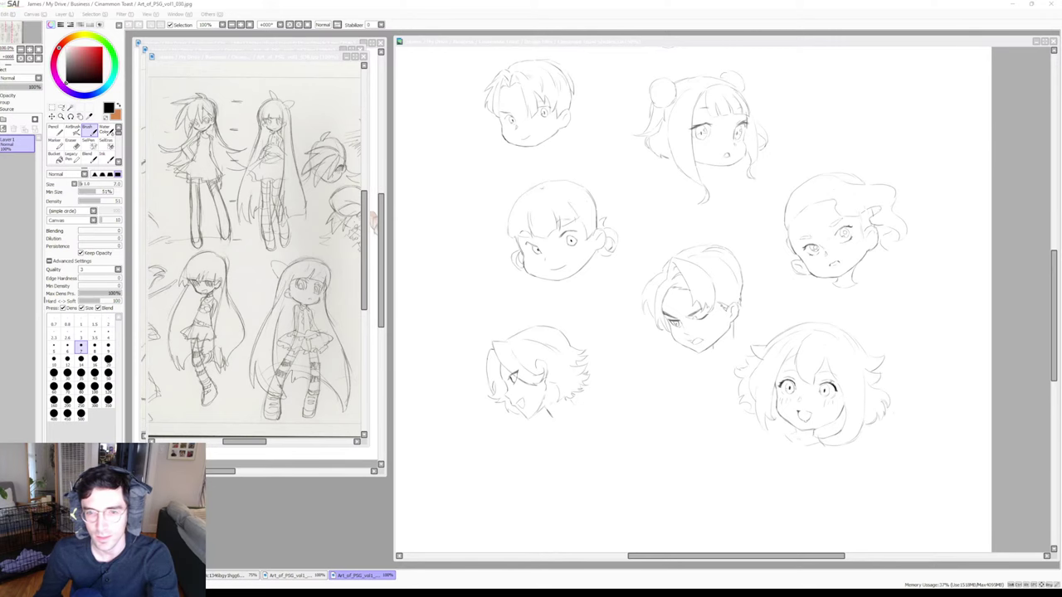
# Fit the Splatoon reference of the boy in the black X shirt into the space beside the canvas
pyautogui.moveTo(372, 220)
pyautogui.mouseDown()
pyautogui.moveTo(394, 238)
pyautogui.moveTo(376, 238)
pyautogui.mouseUp()
pyautogui.scroll(1, 261, 249)
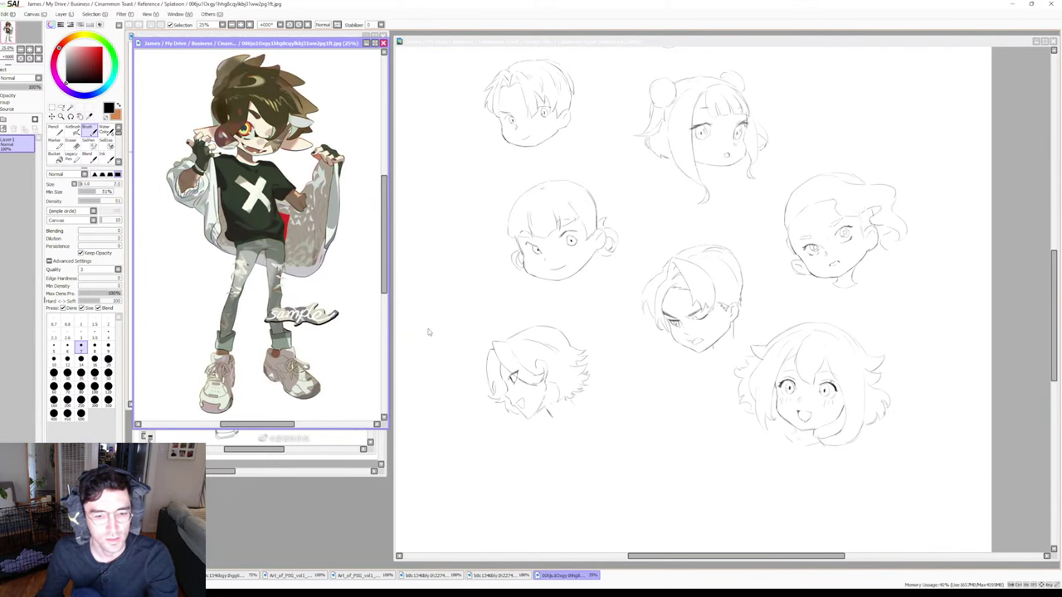
pyautogui.moveTo(383, 214); pyautogui.dragTo(389, 214)
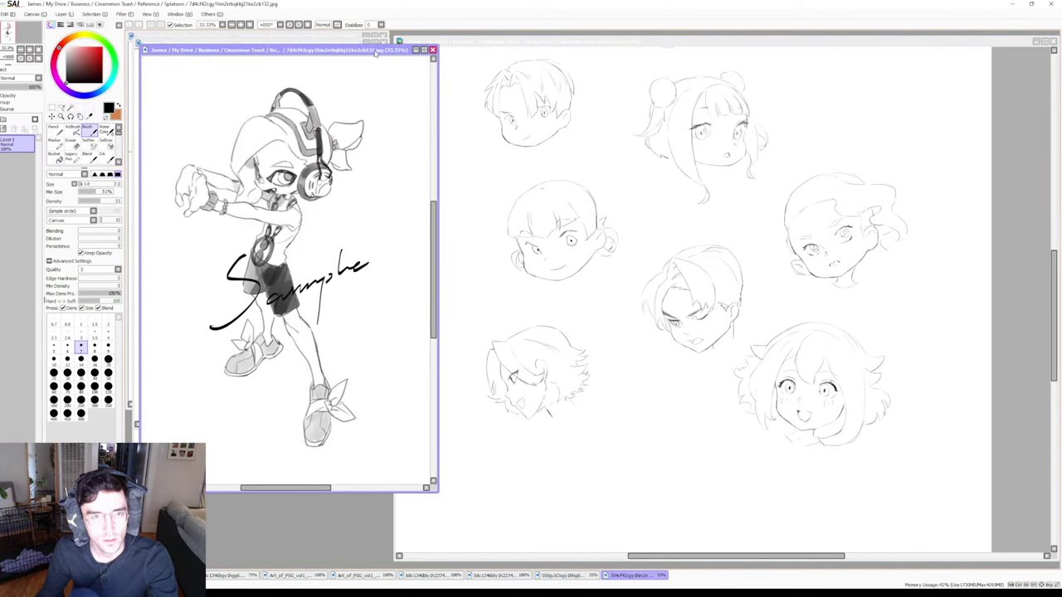
# Move and narrow the windows of the headphone-wearing and lilac-haired Splatoon references to fit beside the canvas
pyautogui.moveTo(290, 50); pyautogui.dragTo(277, 38)
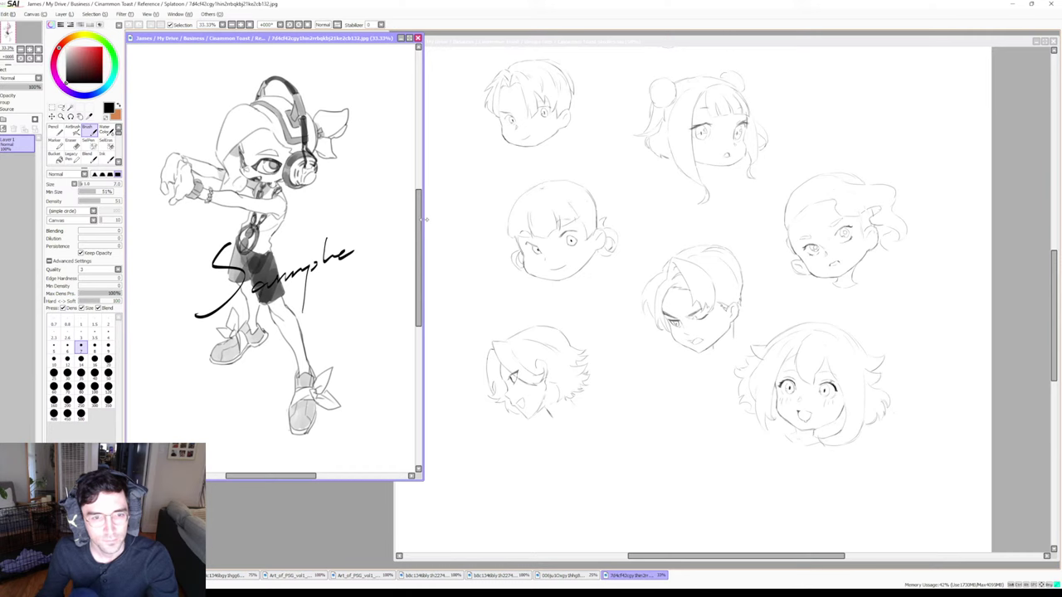
pyautogui.moveTo(424, 224); pyautogui.dragTo(387, 225)
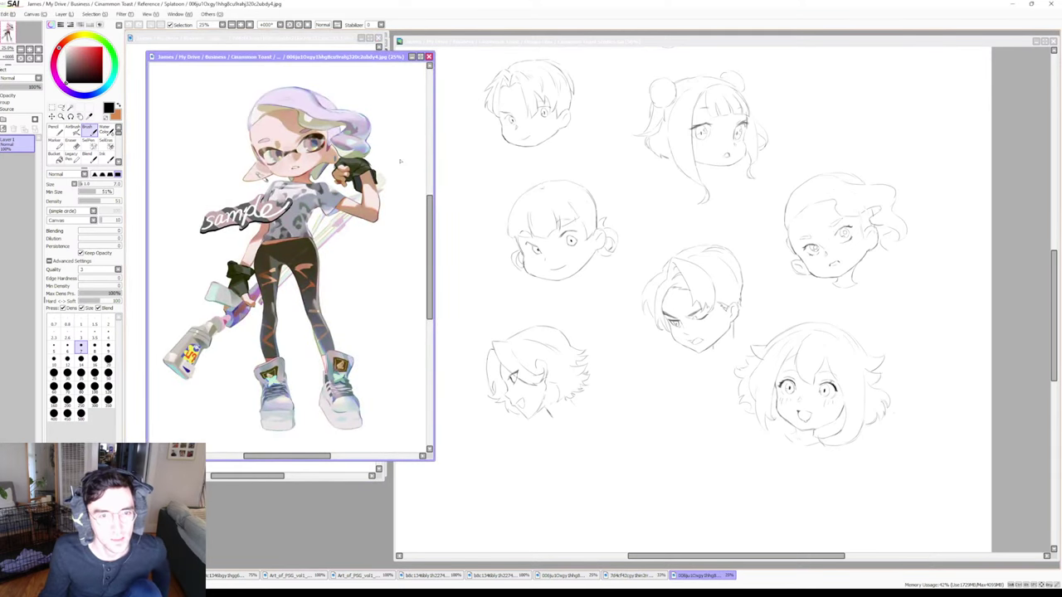
pyautogui.moveTo(368, 56); pyautogui.dragTo(350, 45)
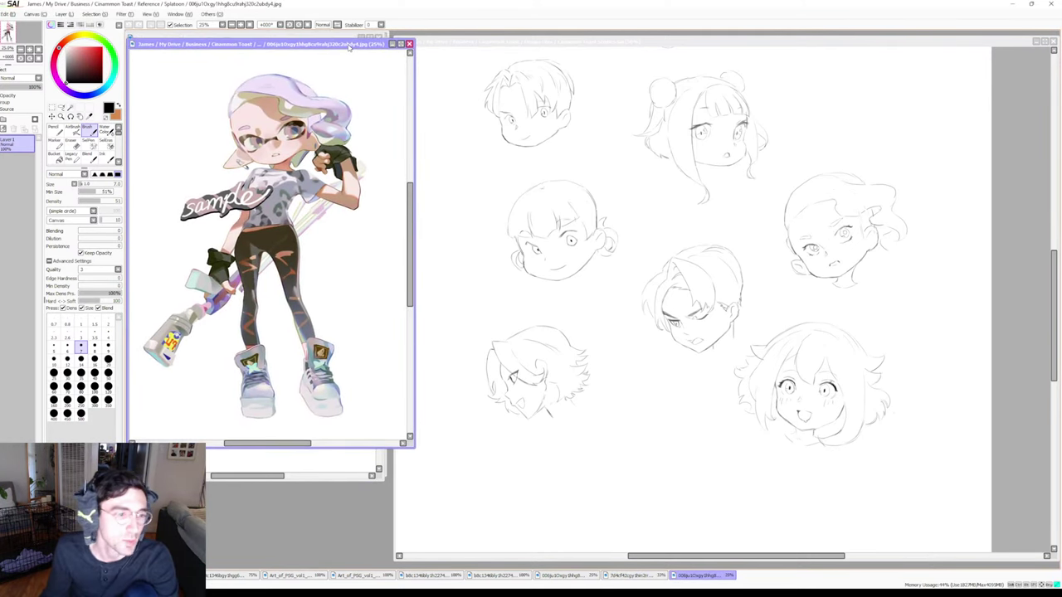
pyautogui.moveTo(415, 235); pyautogui.dragTo(389, 231)
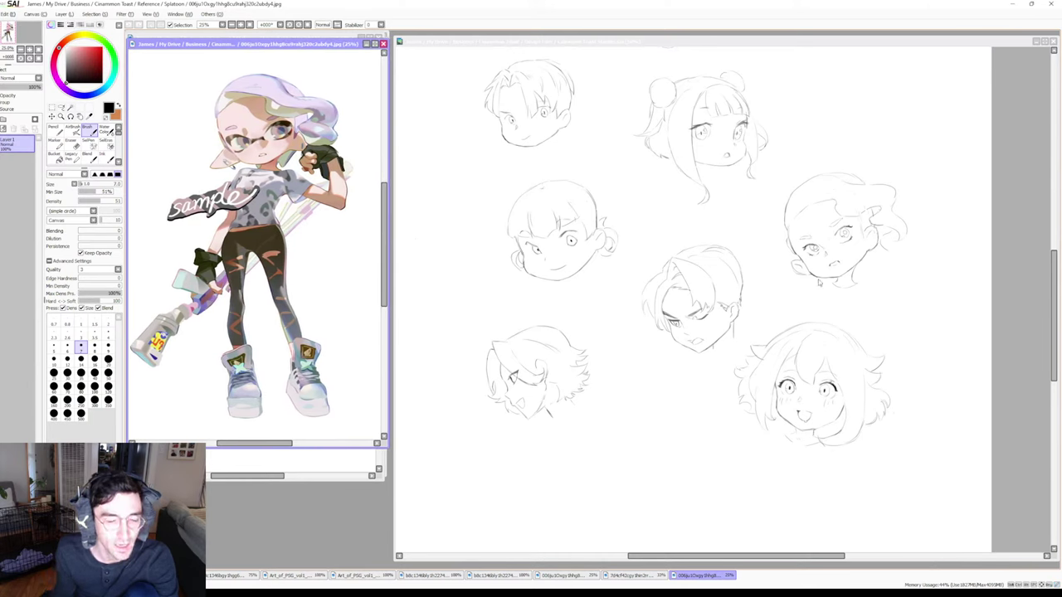
# Add a new layer to the Cinnamon Toast Studies canvas and hide the existing head sketches
pyautogui.click(562, 154)
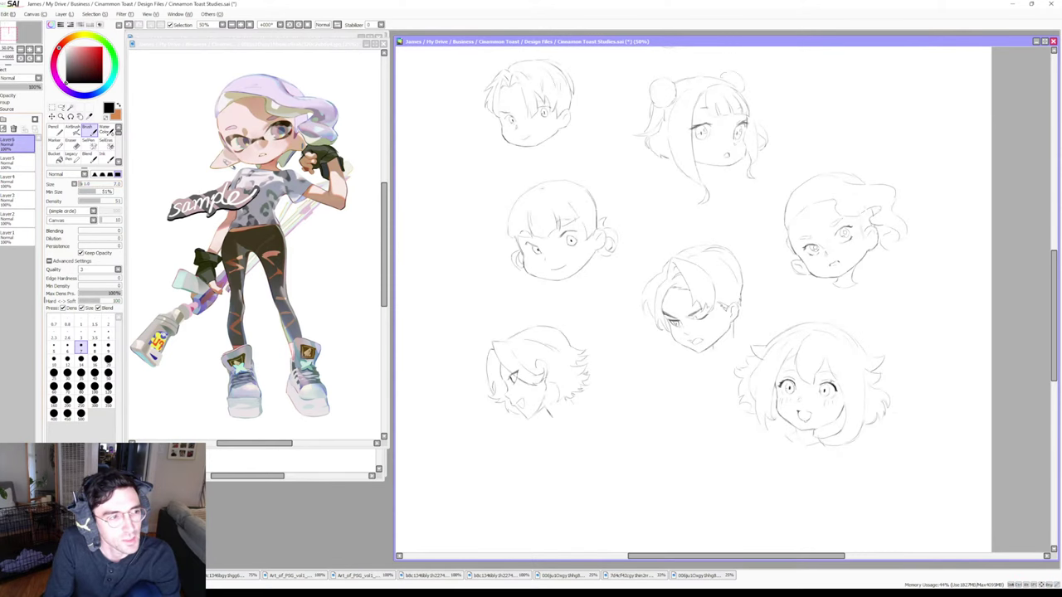
pyautogui.hotkey('ctrl', 'shift', 'n')
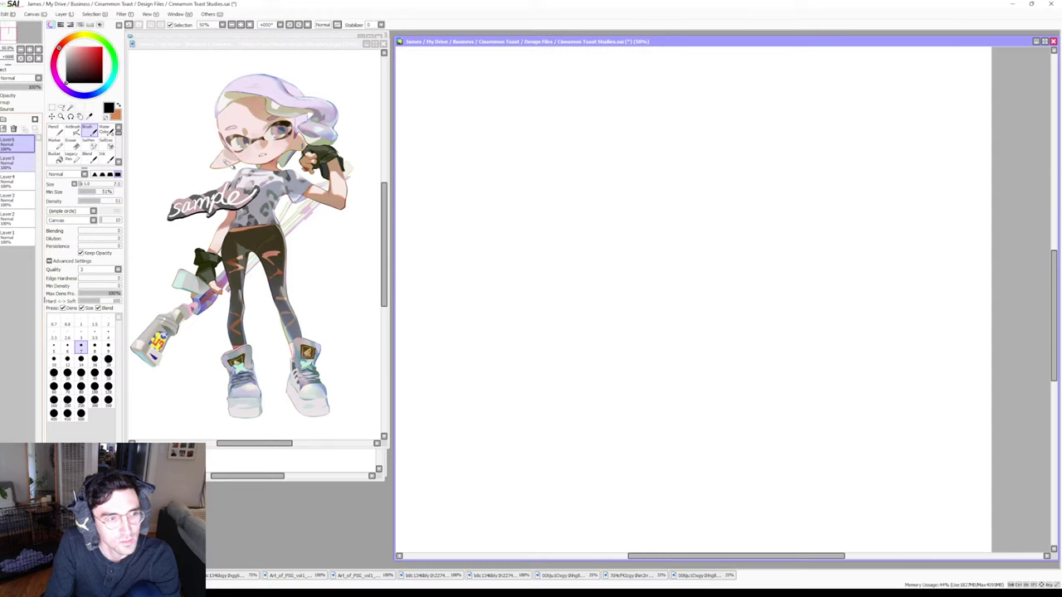
# Sketch a light curve for the left side of the head in the canvas's upper-left area, undoing stray strokes
pyautogui.moveTo(726, 170); pyautogui.dragTo(859, 261)
pyautogui.hotkey('ctrl', 'z')
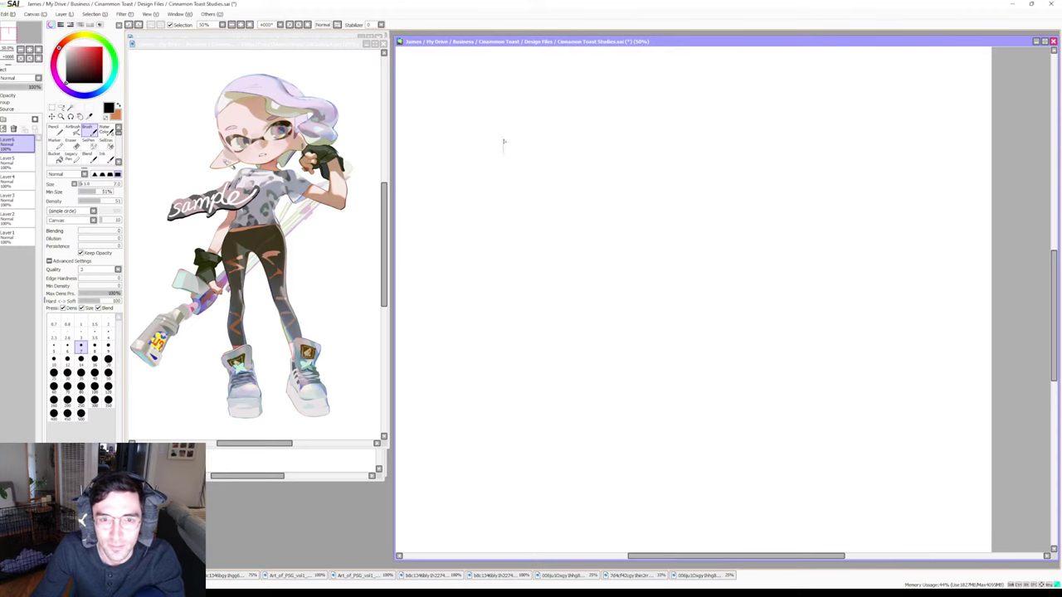
pyautogui.moveTo(505, 165); pyautogui.dragTo(509, 123)
pyautogui.hotkey('ctrl', 'z')
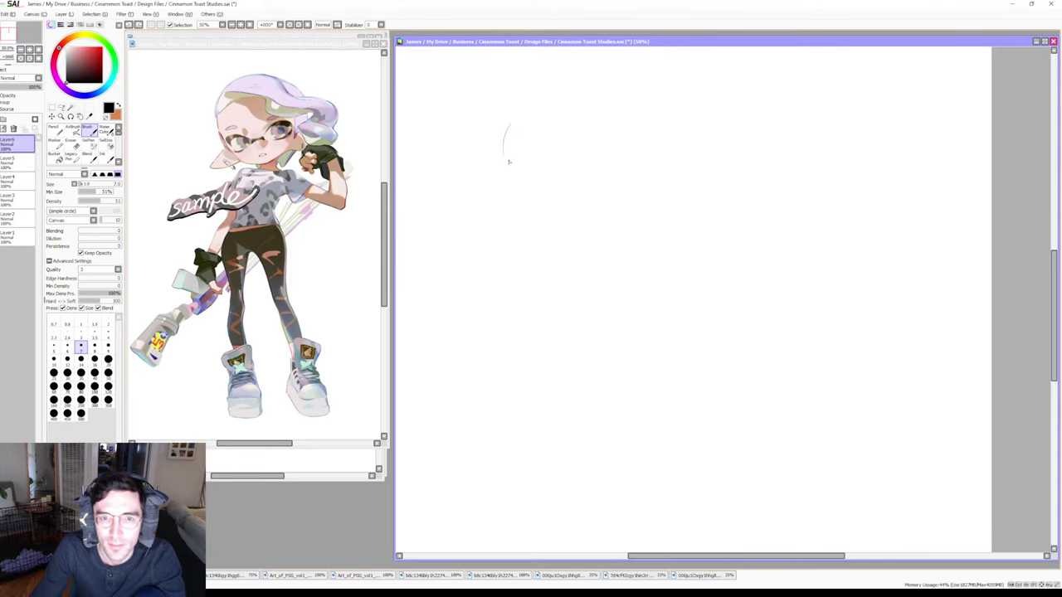
pyautogui.moveTo(503, 166)
pyautogui.mouseDown()
pyautogui.moveTo(514, 117)
pyautogui.moveTo(558, 133)
pyautogui.mouseUp()
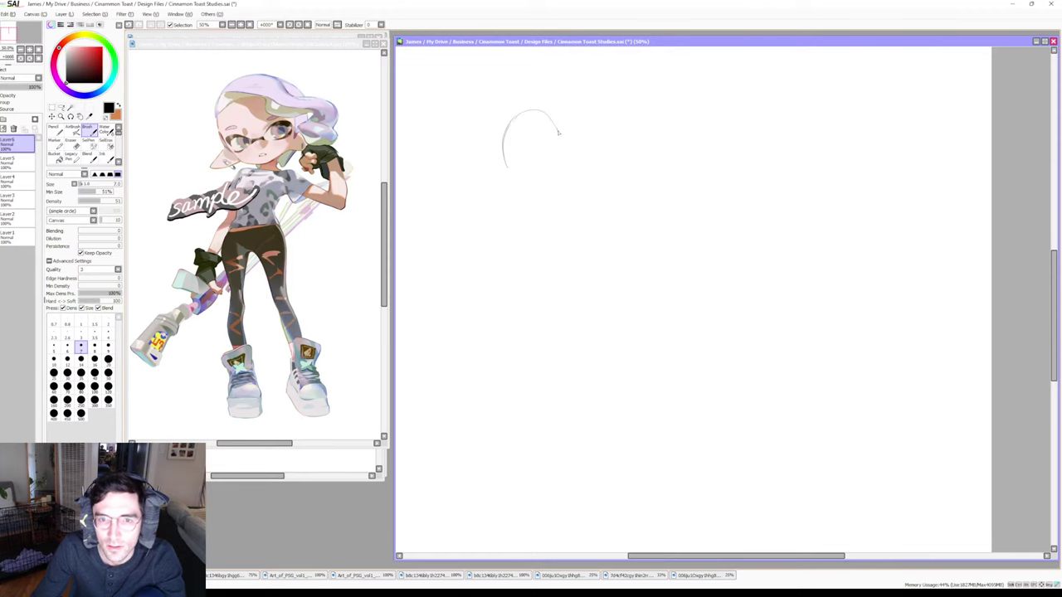
pyautogui.hotkey('ctrl', 'z')
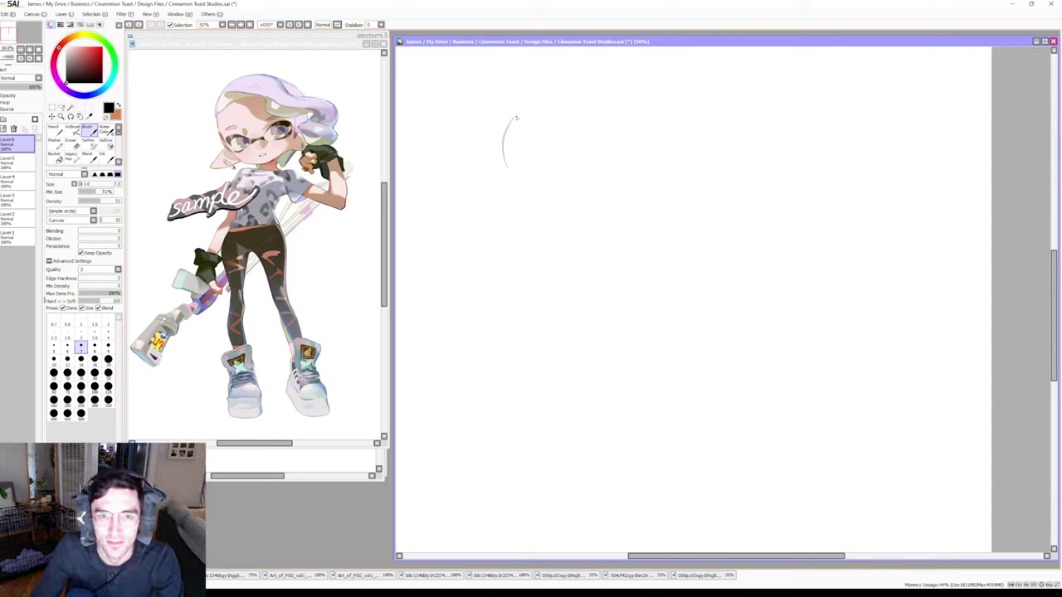
pyautogui.press('e')
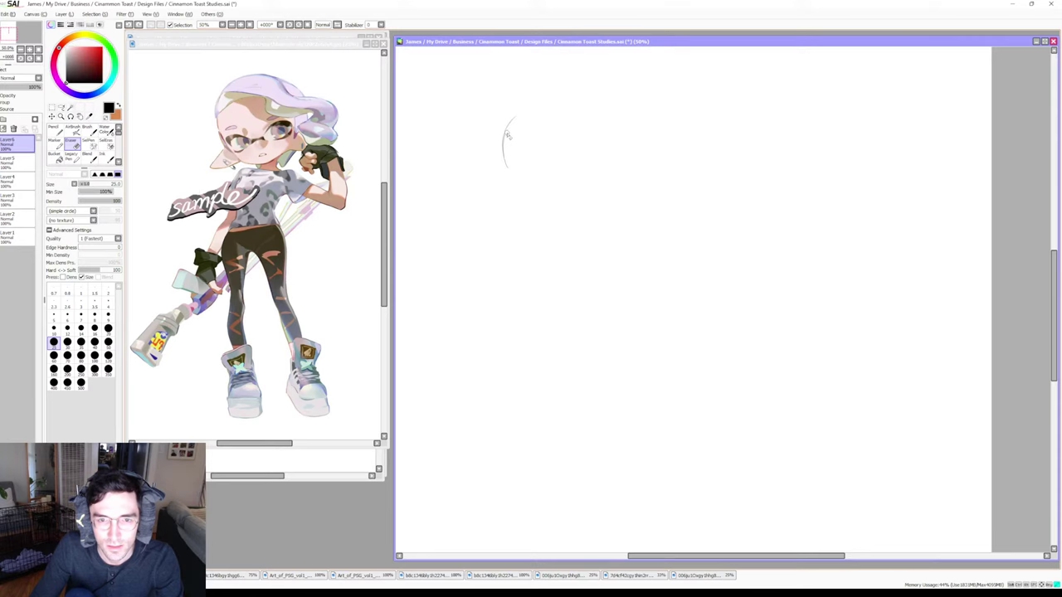
pyautogui.press('b')
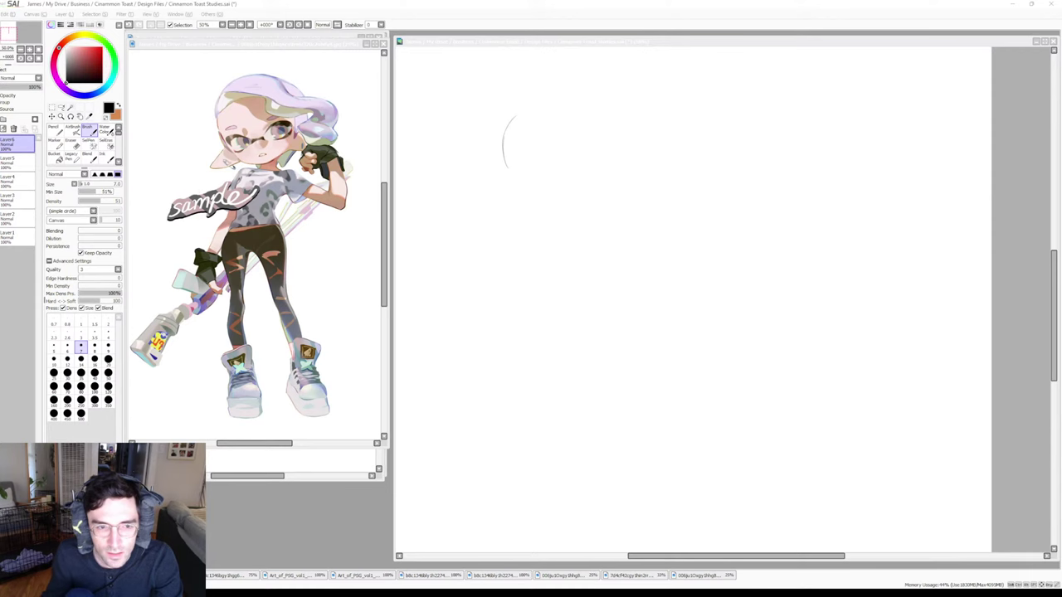
# Reposition the lilac-haired Splatoon reference within its window to show the full figure
pyautogui.click(701, 575)
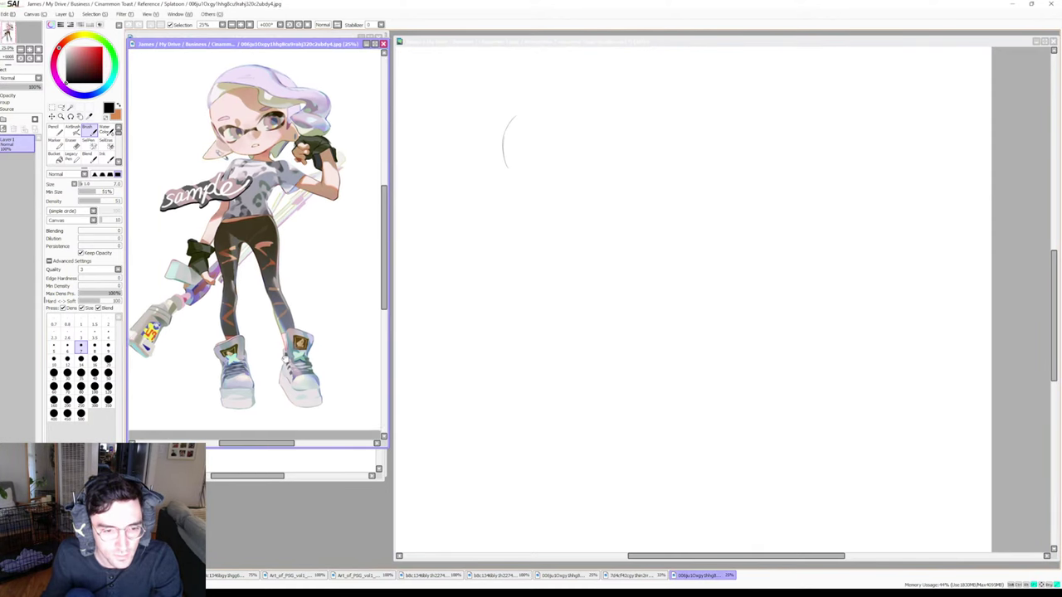
pyautogui.moveTo(290, 360); pyautogui.dragTo(331, 400)
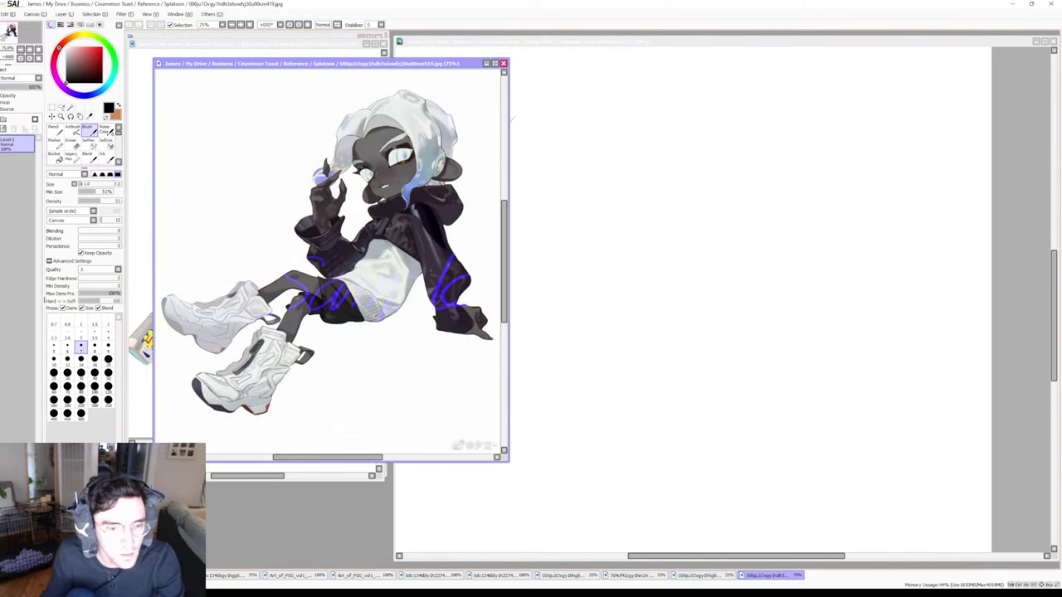
# Frame the watermark on the seated white-haired character reference and handwrite enlarged copies of its characters above it
pyautogui.moveTo(471, 415)
pyautogui.mouseDown()
pyautogui.moveTo(398, 392)
pyautogui.moveTo(415, 389)
pyautogui.moveTo(367, 404)
pyautogui.mouseUp()
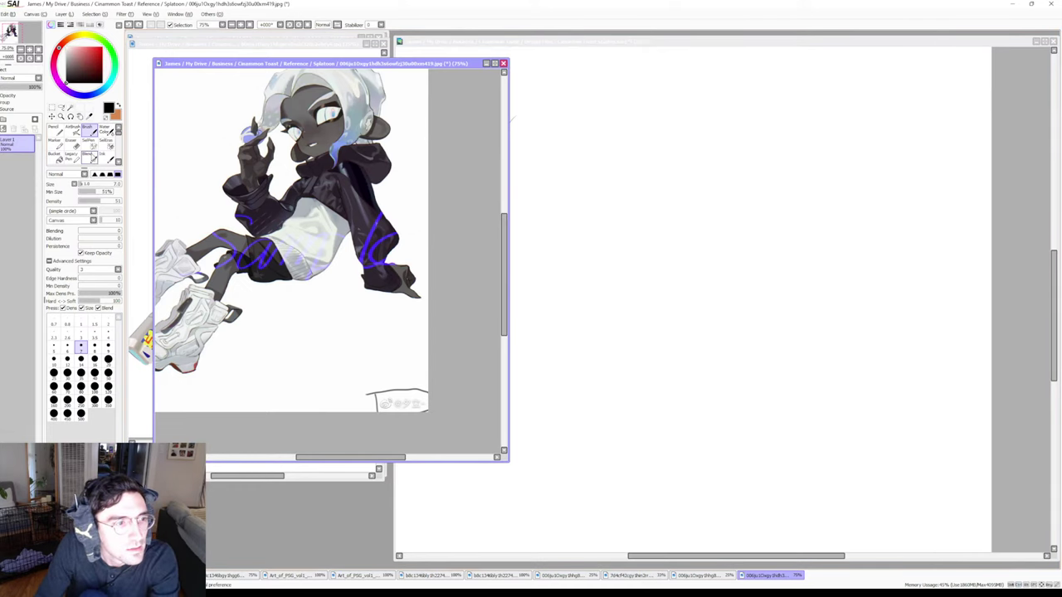
pyautogui.moveTo(331, 351)
pyautogui.mouseDown()
pyautogui.moveTo(336, 363)
pyautogui.moveTo(318, 350)
pyautogui.moveTo(355, 345)
pyautogui.moveTo(344, 361)
pyautogui.moveTo(352, 347)
pyautogui.mouseUp()
pyautogui.hotkey('ctrl', 'z')
pyautogui.hotkey('ctrl', 'z')
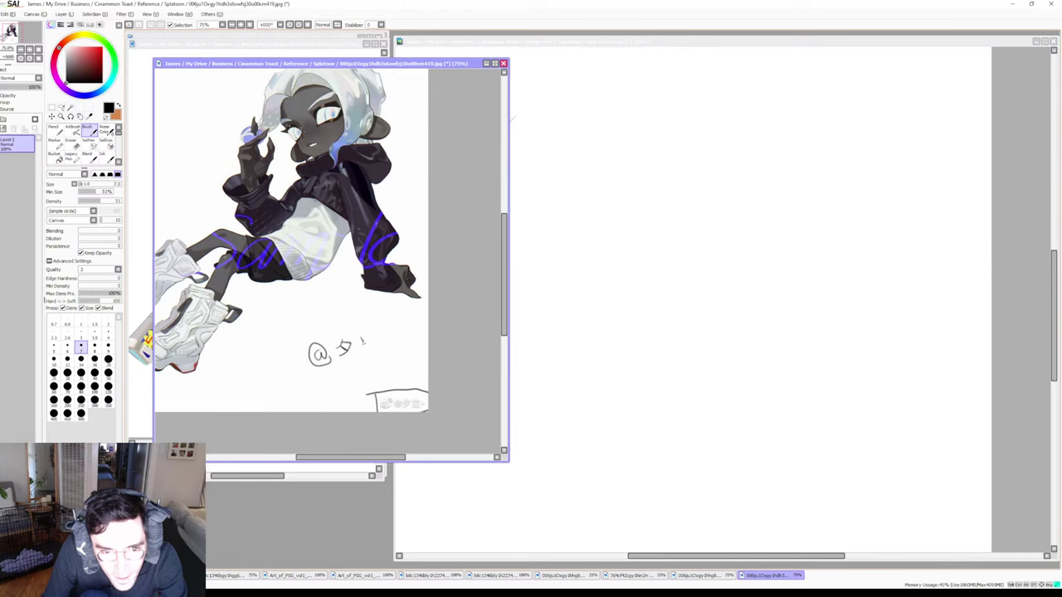
pyautogui.moveTo(352, 345); pyautogui.dragTo(381, 349)
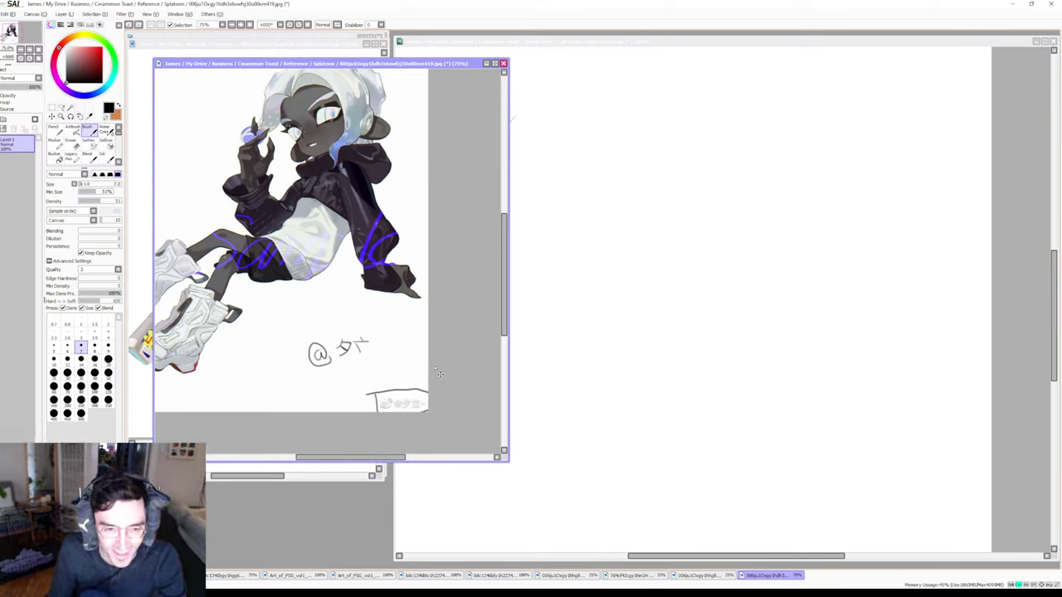
# Undo all the handwritten marks on the seated character reference and close that image
pyautogui.hotkey('ctrl', 'z')
pyautogui.hotkey('ctrl', 'z')
pyautogui.hotkey('ctrl', 'z')
pyautogui.hotkey('ctrl', 'z')
pyautogui.hotkey('ctrl', 'z')
pyautogui.hotkey('ctrl', 'z')
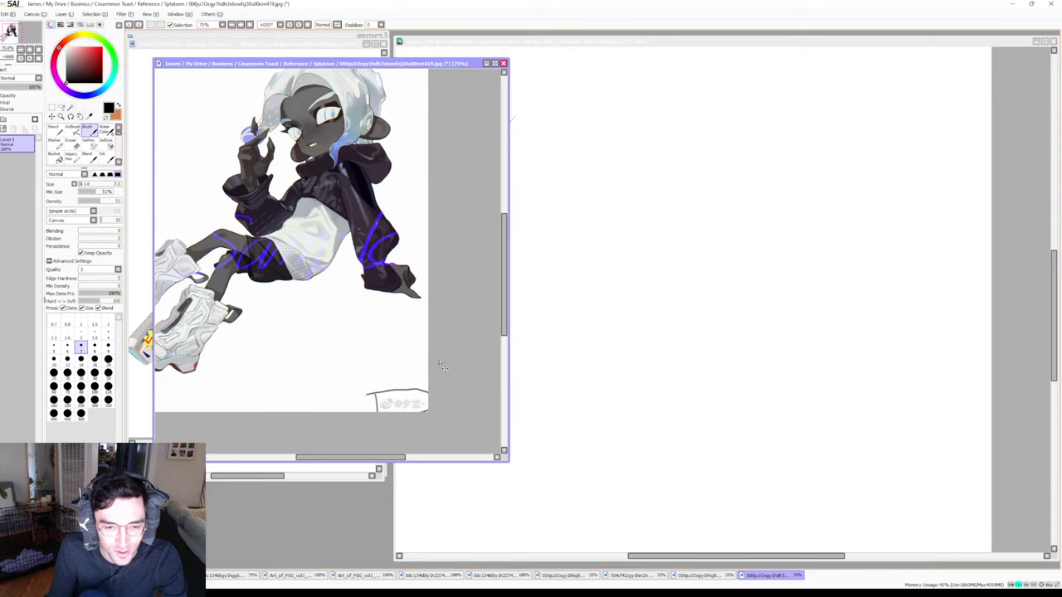
pyautogui.hotkey('ctrl', 'z')
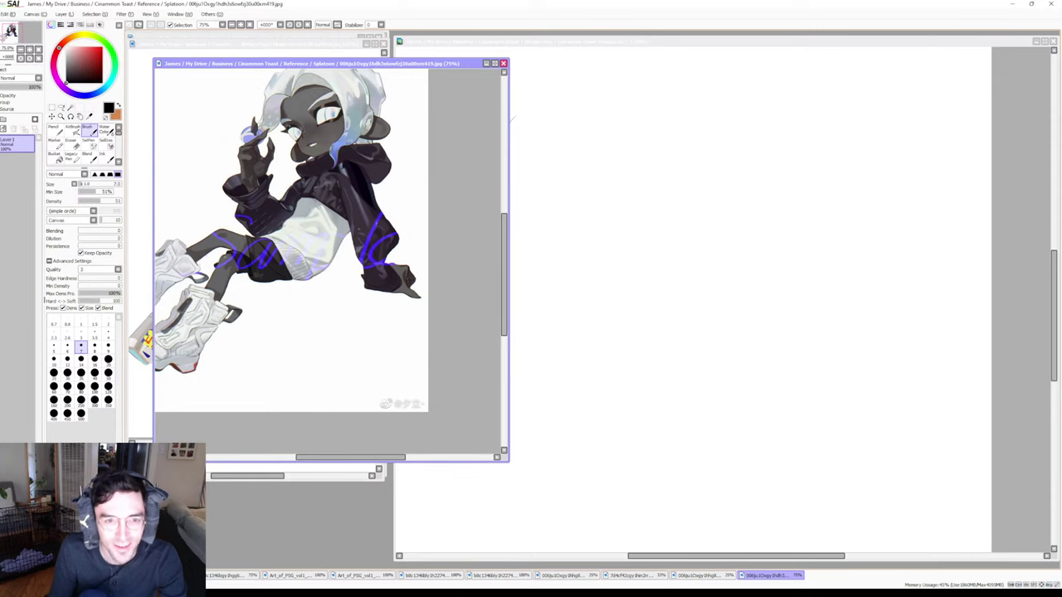
pyautogui.click(503, 64)
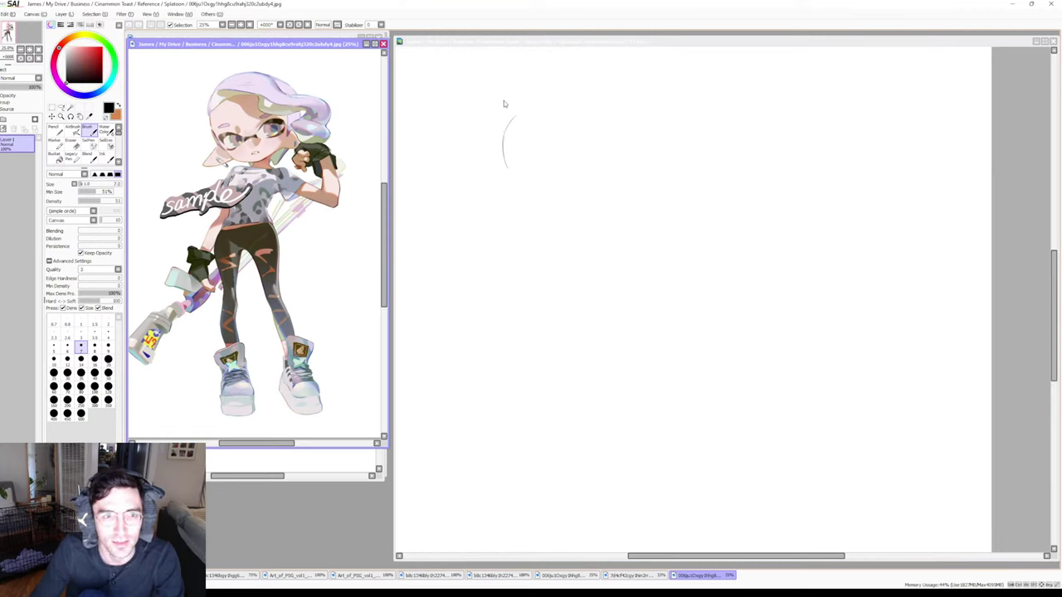
# Draw the rounded crown and right side of the head from the existing left curve, lightening the line with the eraser
pyautogui.click(563, 96)
pyautogui.moveTo(517, 121)
pyautogui.mouseDown()
pyautogui.moveTo(547, 113)
pyautogui.moveTo(513, 120)
pyautogui.moveTo(551, 108)
pyautogui.moveTo(573, 149)
pyautogui.mouseUp()
pyautogui.hotkey('ctrl', 'z')
pyautogui.hotkey('ctrl', 'z')
pyautogui.hotkey('ctrl', 'z')
pyautogui.press('e')
pyautogui.moveTo(558, 113); pyautogui.dragTo(581, 154)
pyautogui.press('b')
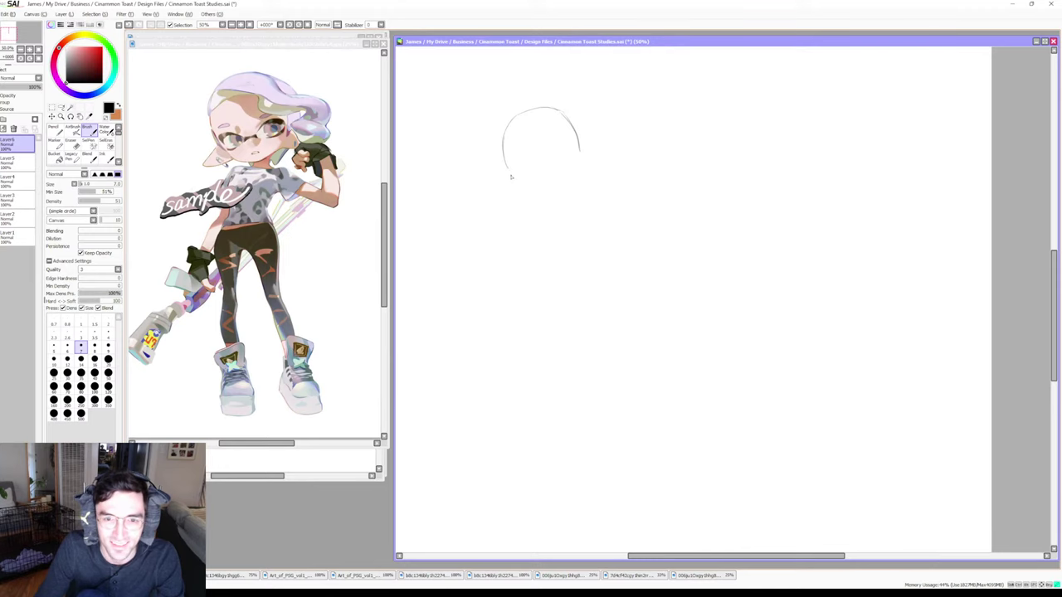
# Close the head outline with the lower cheeks, jaw and flat chin, cleaning up the right cheek line
pyautogui.moveTo(504, 162)
pyautogui.mouseDown()
pyautogui.moveTo(518, 183)
pyautogui.moveTo(554, 187)
pyautogui.moveTo(581, 153)
pyautogui.mouseUp()
pyautogui.hotkey('ctrl', 'z')
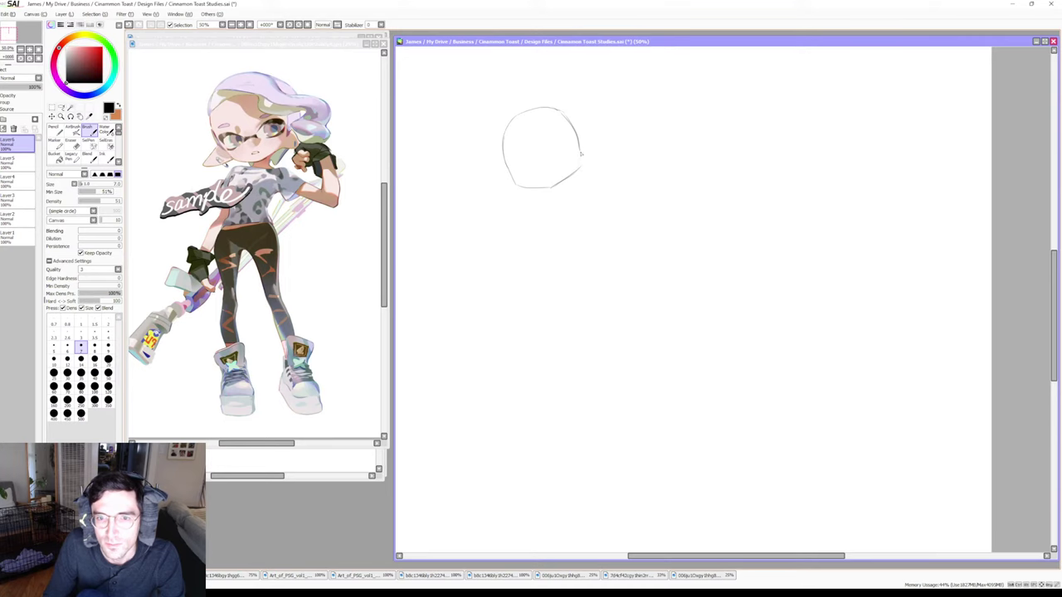
pyautogui.press('e')
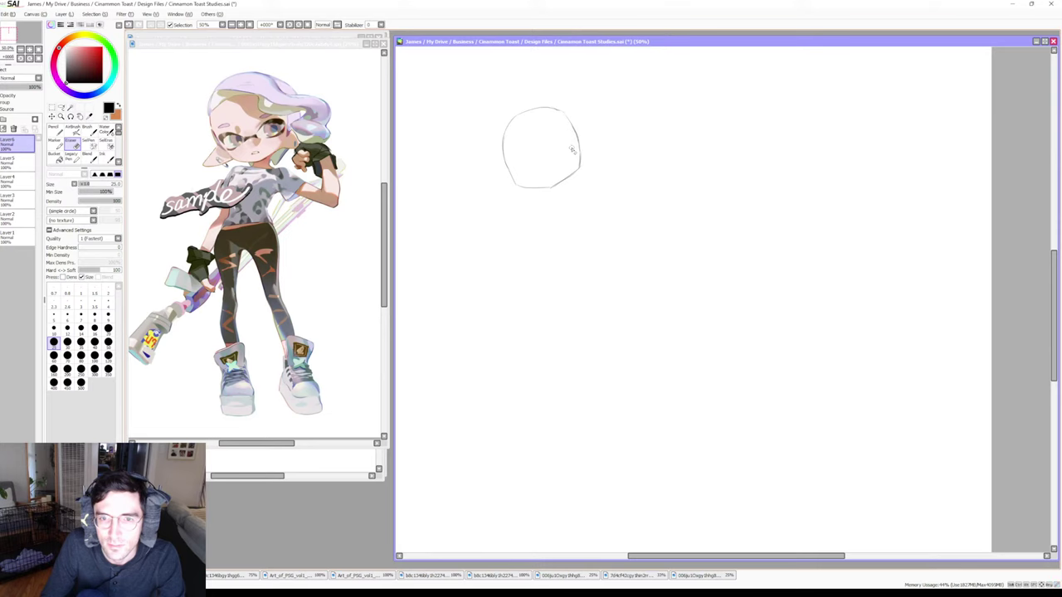
pyautogui.press('b')
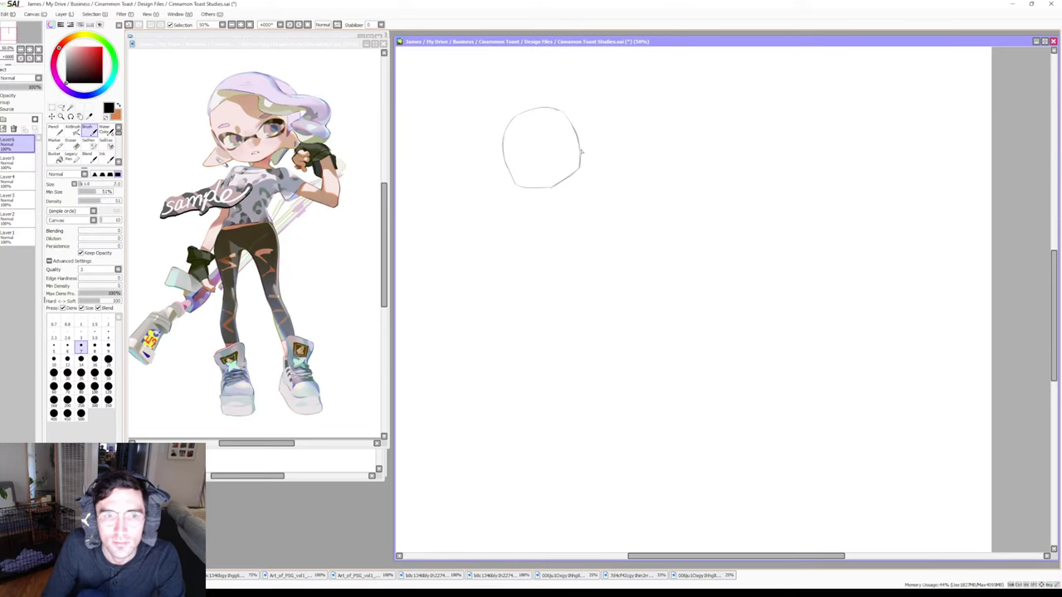
# Draw a small rounded ear on the right of the head and a larger outer curve around the crown for the back of the skull
pyautogui.moveTo(581, 153); pyautogui.dragTo(602, 158)
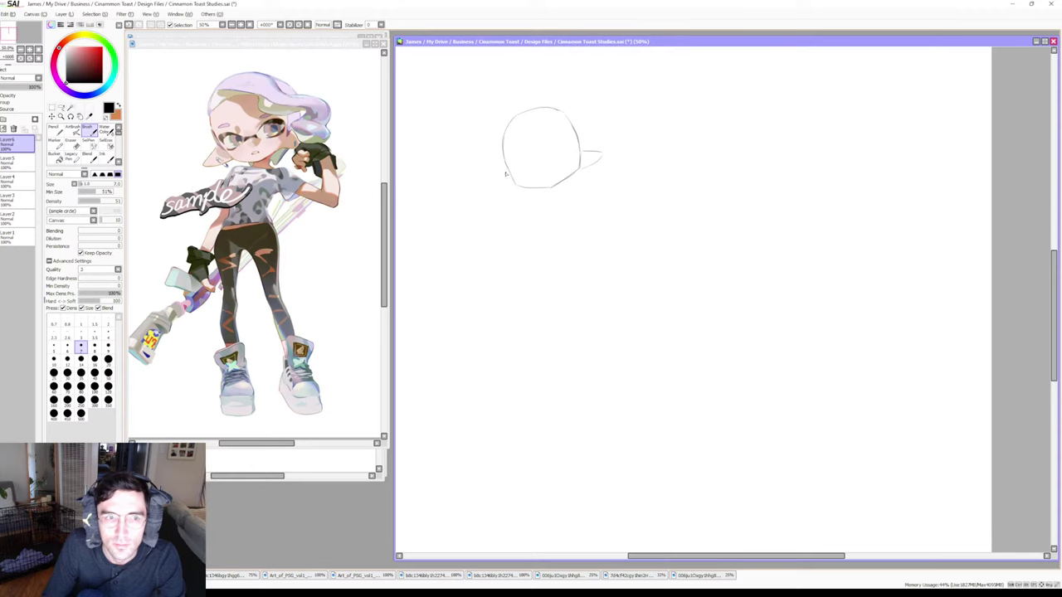
pyautogui.hotkey('ctrl', 'z')
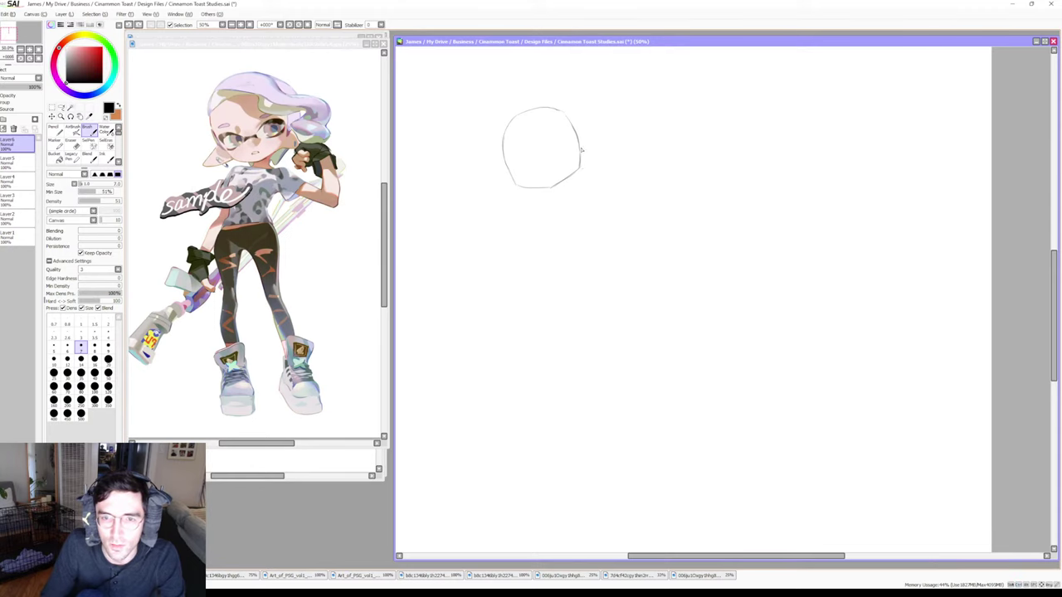
pyautogui.moveTo(583, 148)
pyautogui.mouseDown()
pyautogui.moveTo(591, 158)
pyautogui.moveTo(581, 166)
pyautogui.mouseUp()
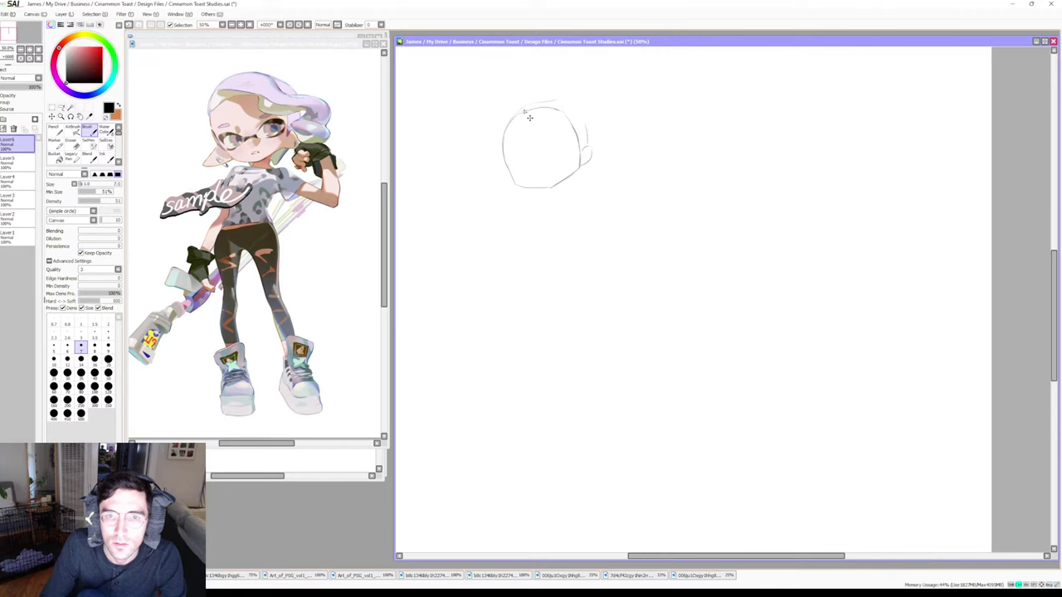
pyautogui.moveTo(561, 102); pyautogui.dragTo(585, 129)
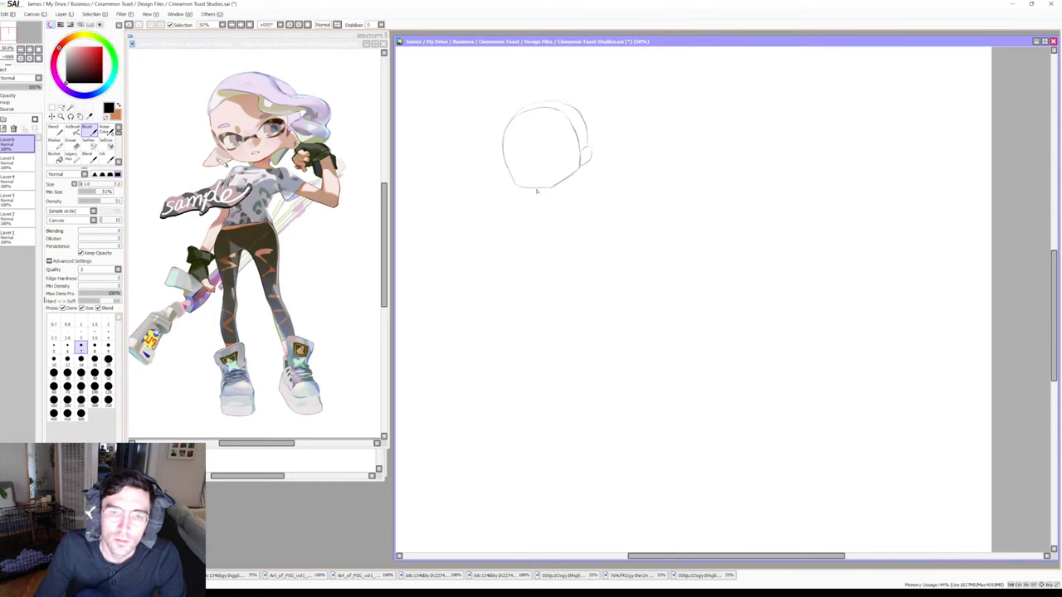
# Erase the left cheek line and redraw it slanting more steeply inward to a narrower chin
pyautogui.press('e')
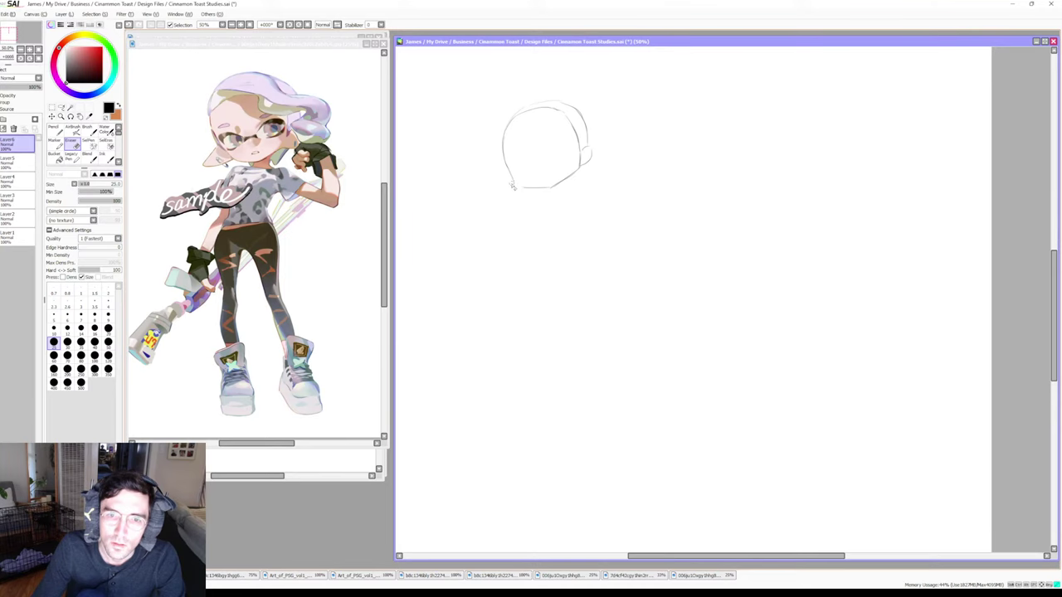
pyautogui.moveTo(525, 191); pyautogui.dragTo(503, 149)
pyautogui.press('b')
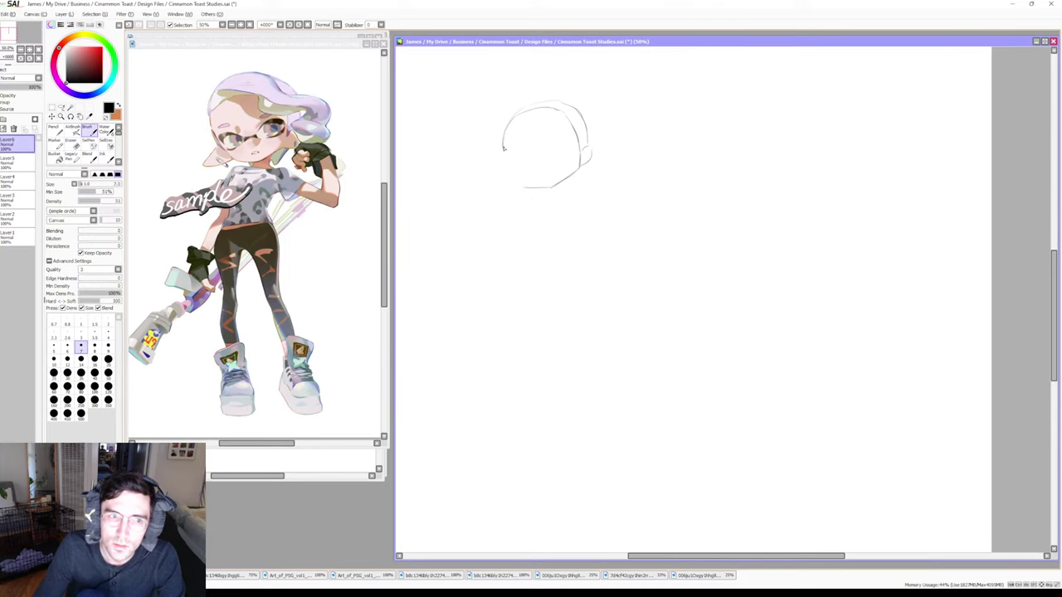
pyautogui.moveTo(509, 164); pyautogui.dragTo(522, 184)
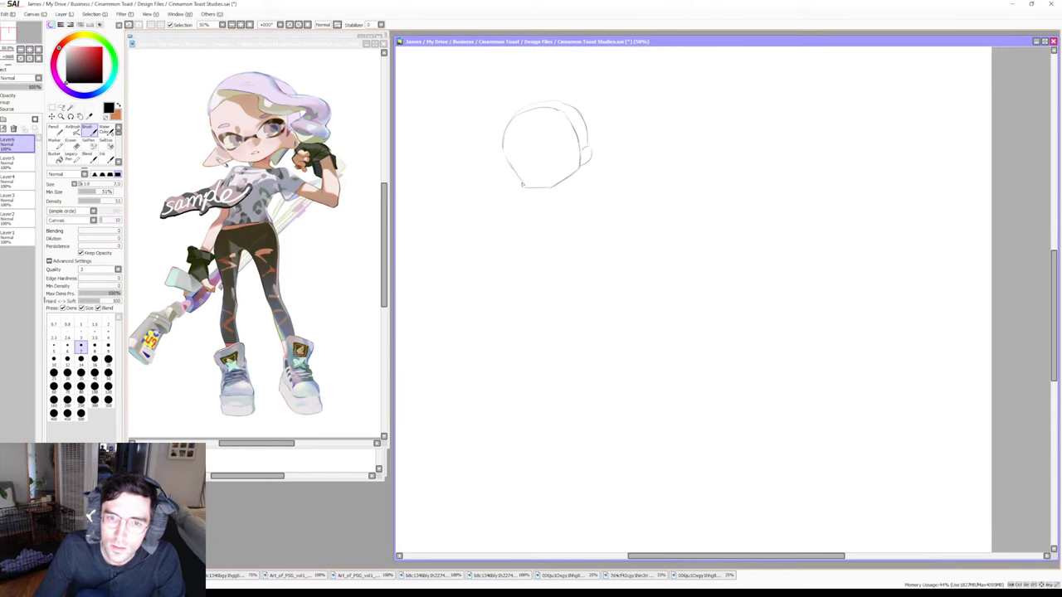
pyautogui.press('e')
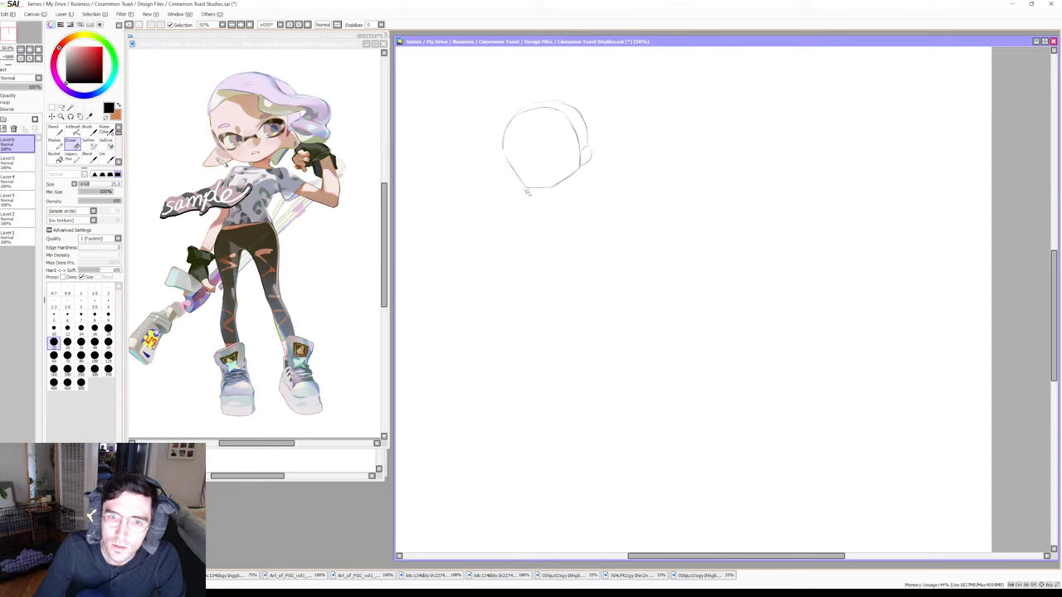
pyautogui.press('b')
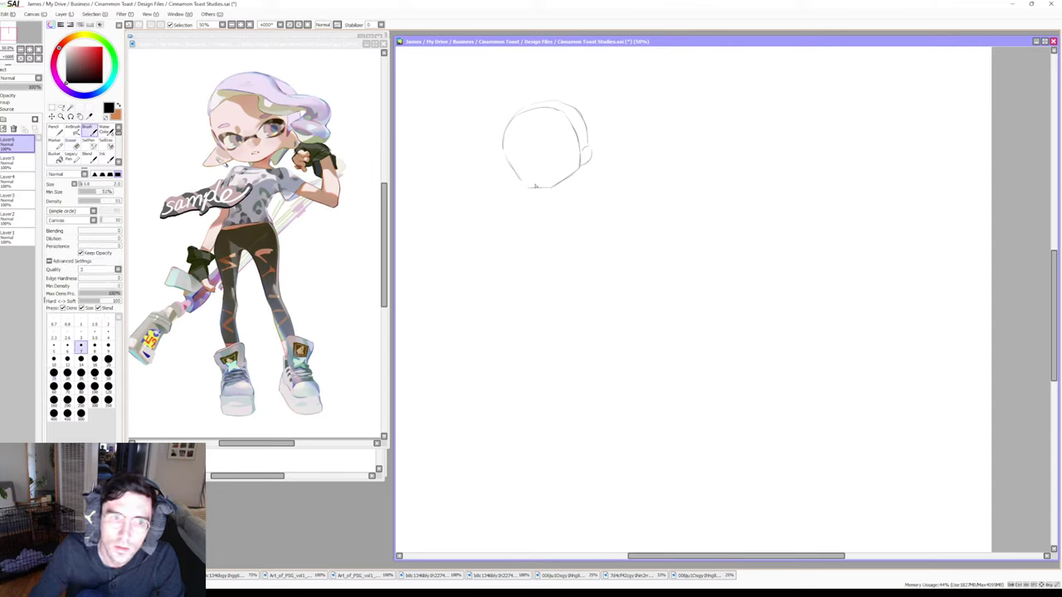
# Rework the left corner of the chin and smooth the lower-left cheek line, undoing unwanted strokes and trimming with the eraser
pyautogui.moveTo(525, 185)
pyautogui.mouseDown()
pyautogui.moveTo(556, 193)
pyautogui.moveTo(543, 190)
pyautogui.mouseUp()
pyautogui.hotkey('ctrl', 'z')
pyautogui.hotkey('ctrl', 'z')
pyautogui.hotkey('ctrl', 'z')
pyautogui.hotkey('ctrl', 'z')
pyautogui.press('e')
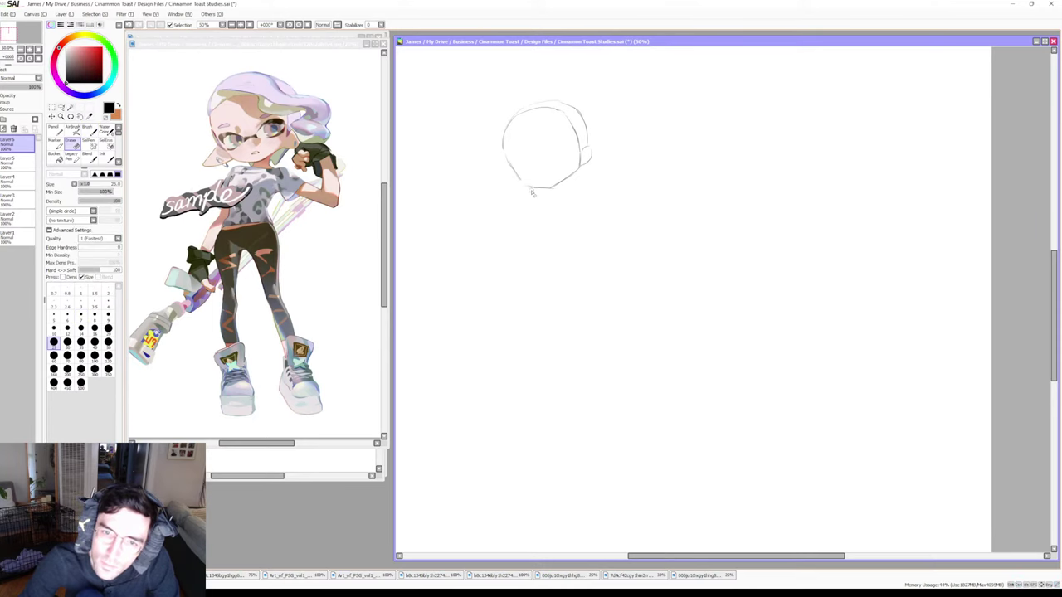
pyautogui.press('b')
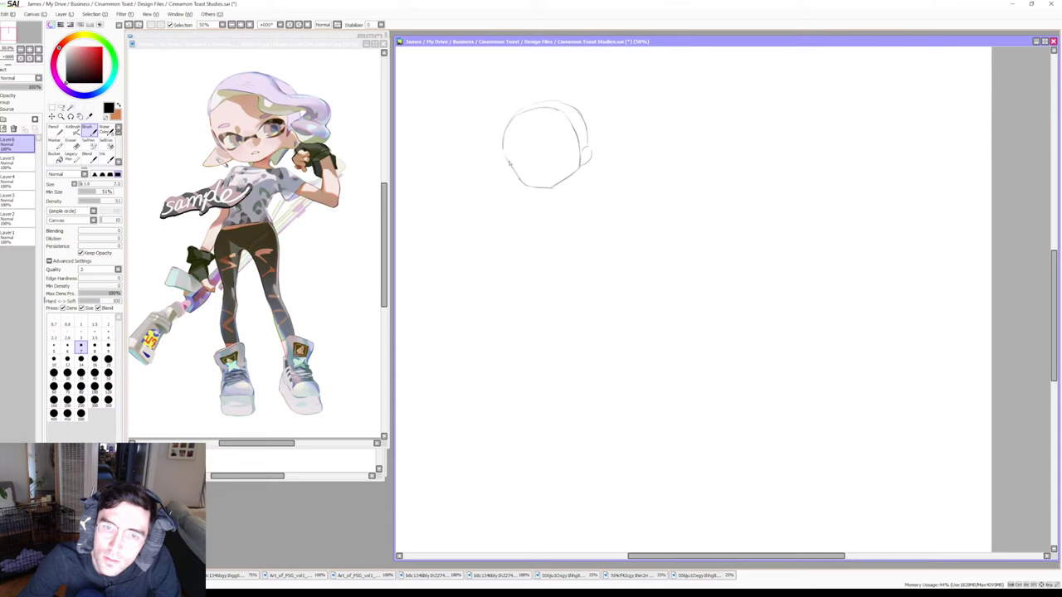
pyautogui.press('e')
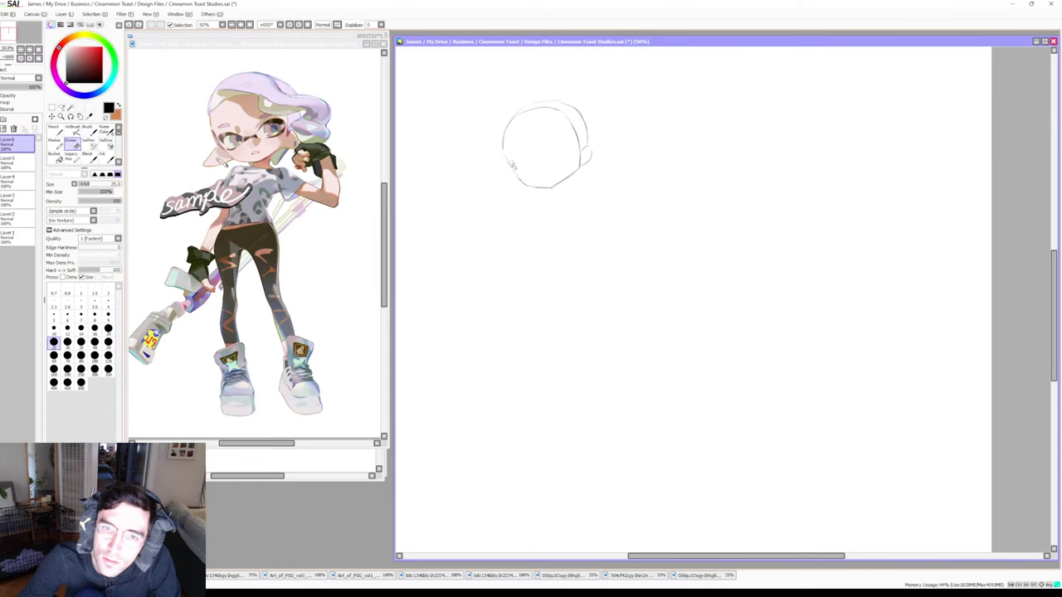
pyautogui.press('b')
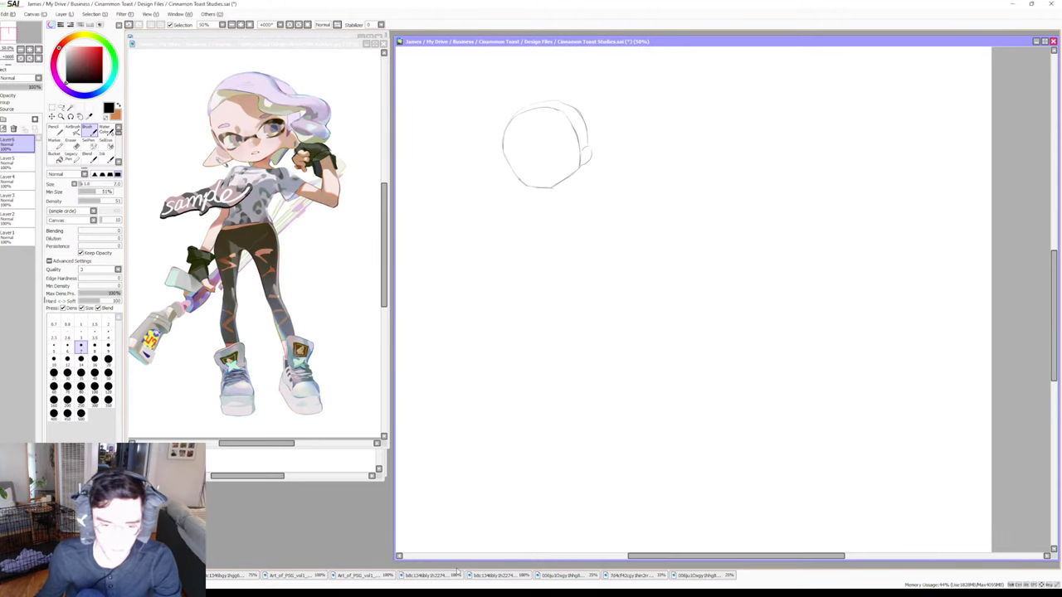
pyautogui.hotkey('alt', 'Tab')
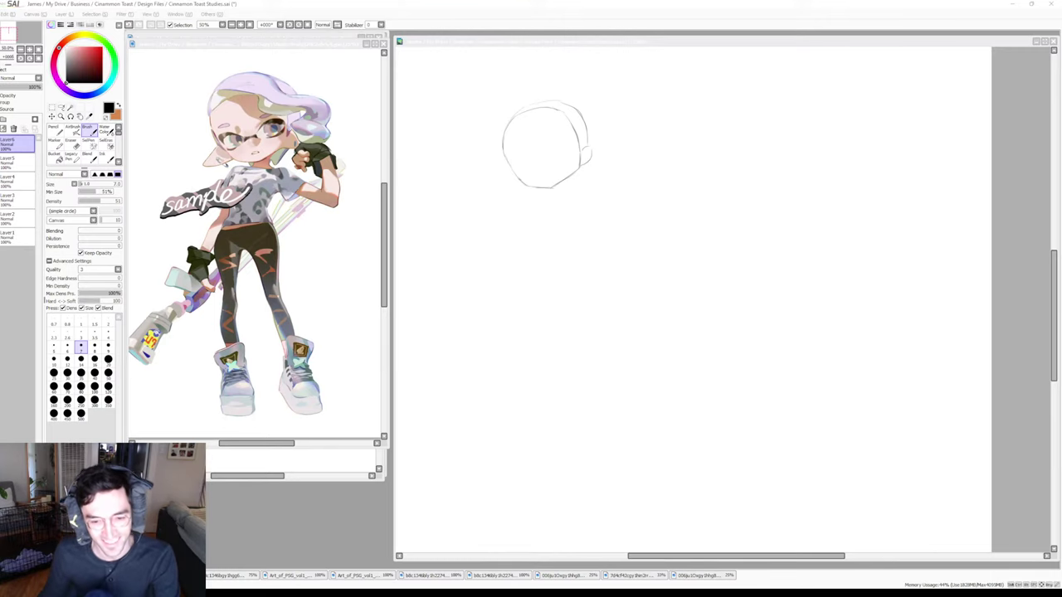
pyautogui.hotkey('alt', 'Tab')
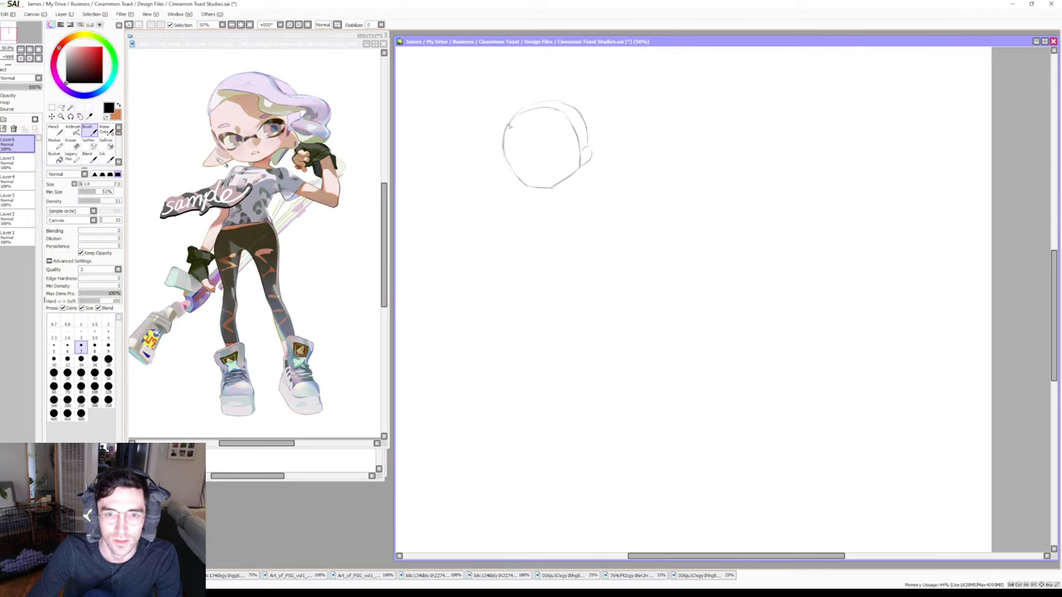
# Redraw the forehead curve slightly lower inside the head and erase the old crown line above it
pyautogui.moveTo(506, 159)
pyautogui.mouseDown()
pyautogui.moveTo(511, 124)
pyautogui.moveTo(529, 116)
pyautogui.mouseUp()
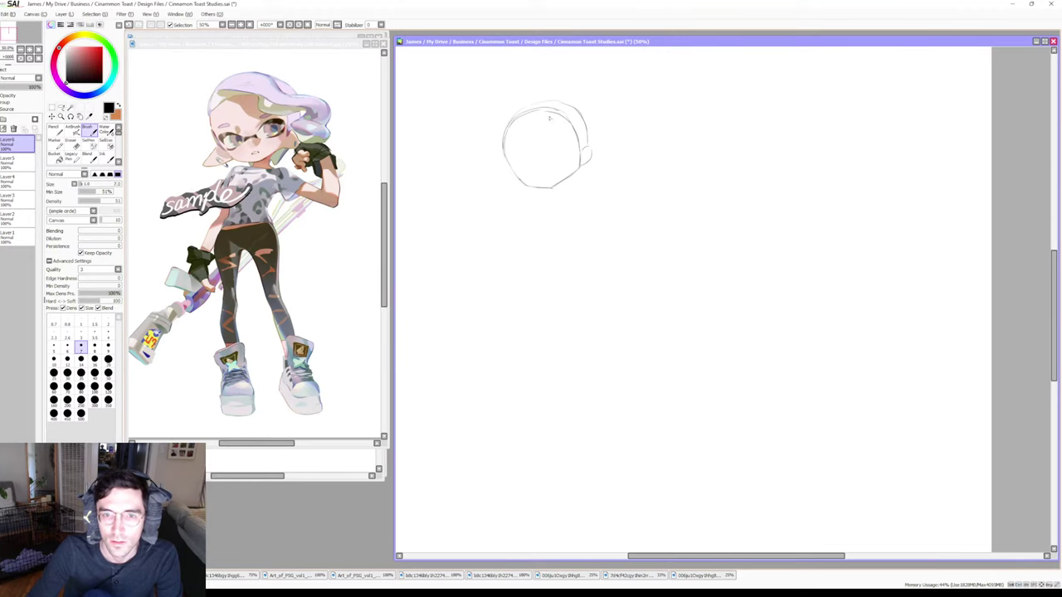
pyautogui.press('e')
pyautogui.moveTo(520, 116)
pyautogui.mouseDown()
pyautogui.moveTo(554, 106)
pyautogui.moveTo(564, 115)
pyautogui.mouseUp()
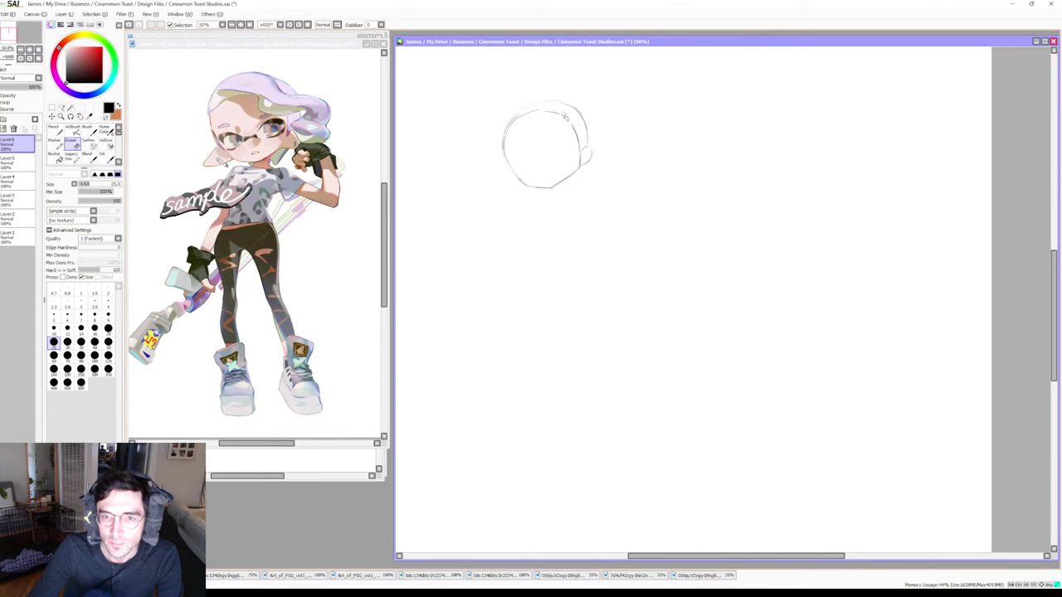
pyautogui.press('b')
pyautogui.press('e')
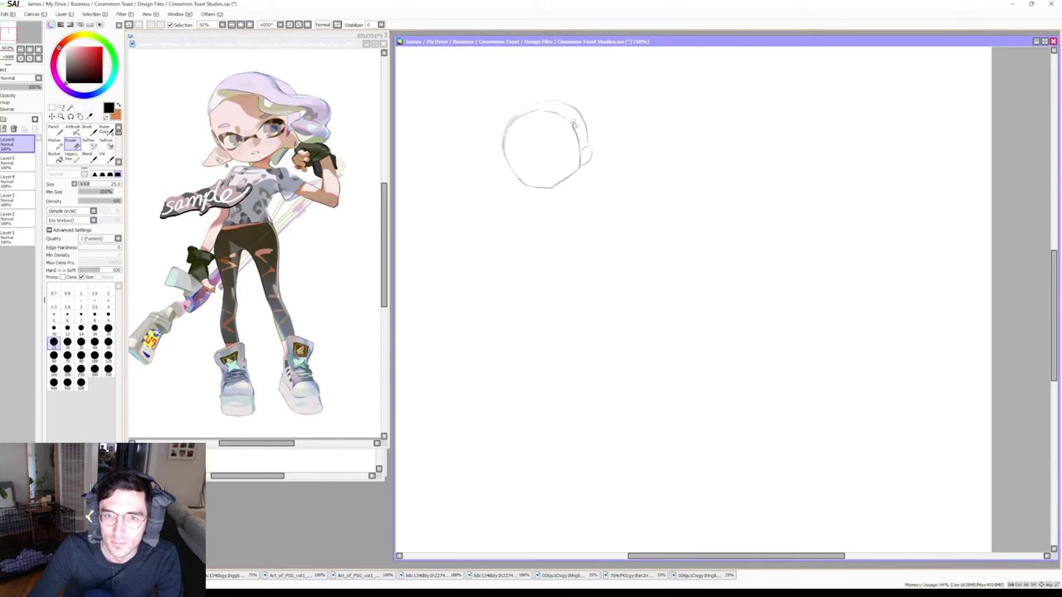
# Draw the two sides of a short neck below the chin and a slightly sloping shoulder line across its base, trimming excess lines
pyautogui.press('b')
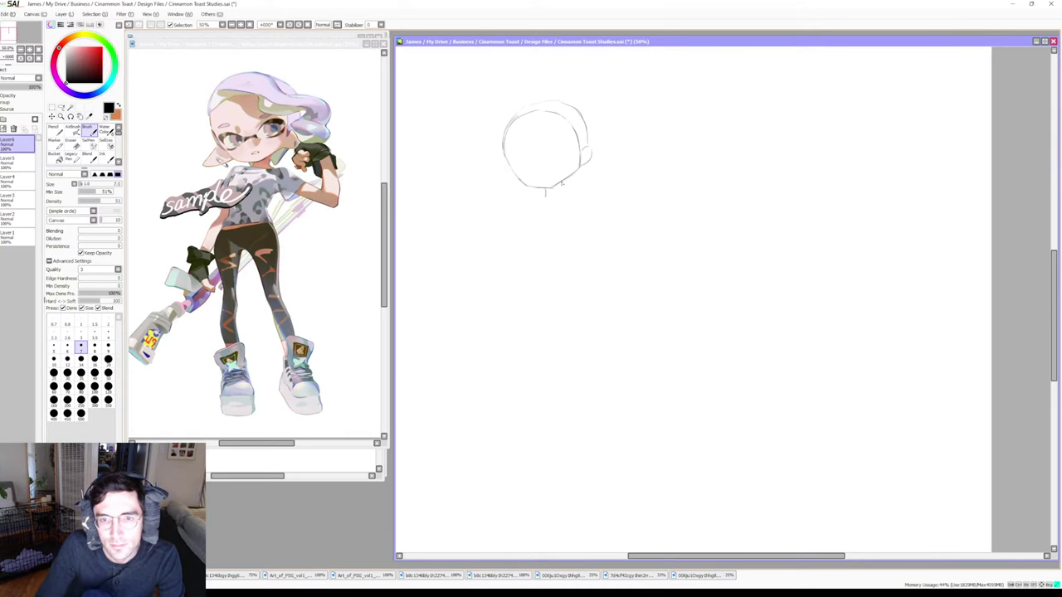
pyautogui.moveTo(556, 187); pyautogui.dragTo(560, 197)
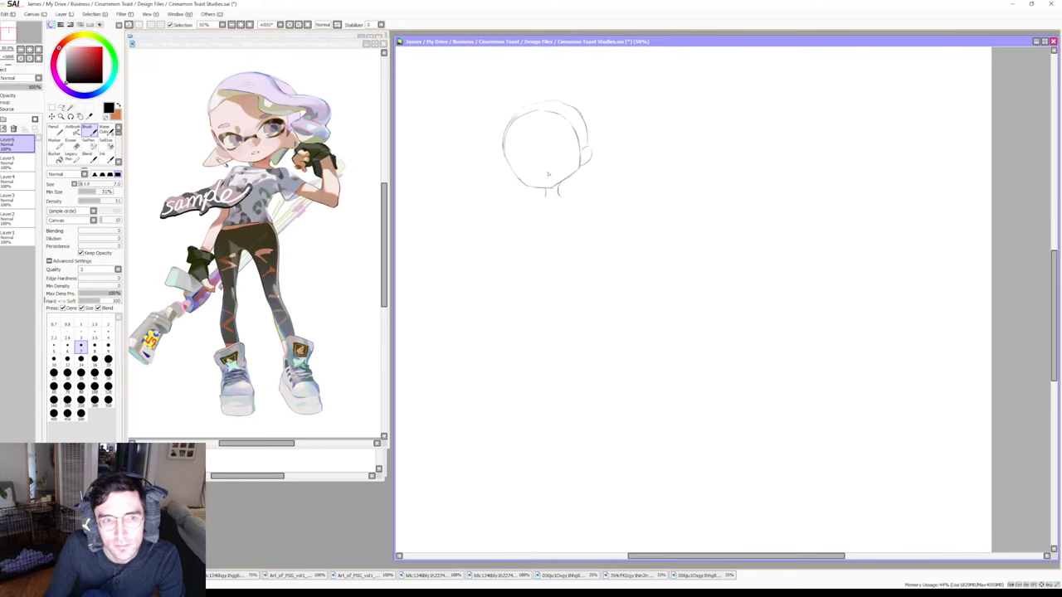
pyautogui.moveTo(533, 196); pyautogui.dragTo(567, 197)
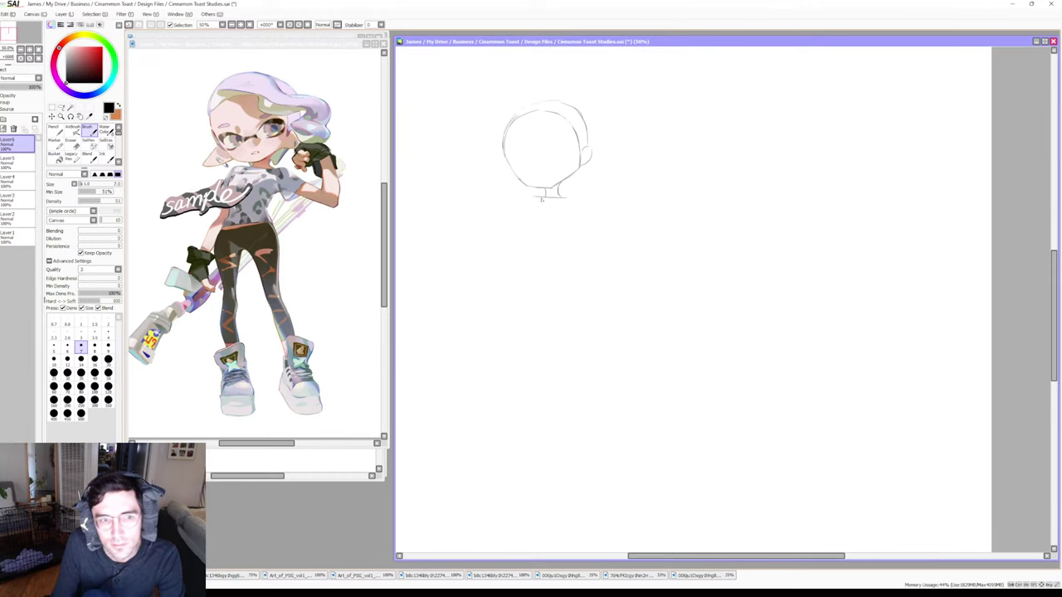
pyautogui.press('e')
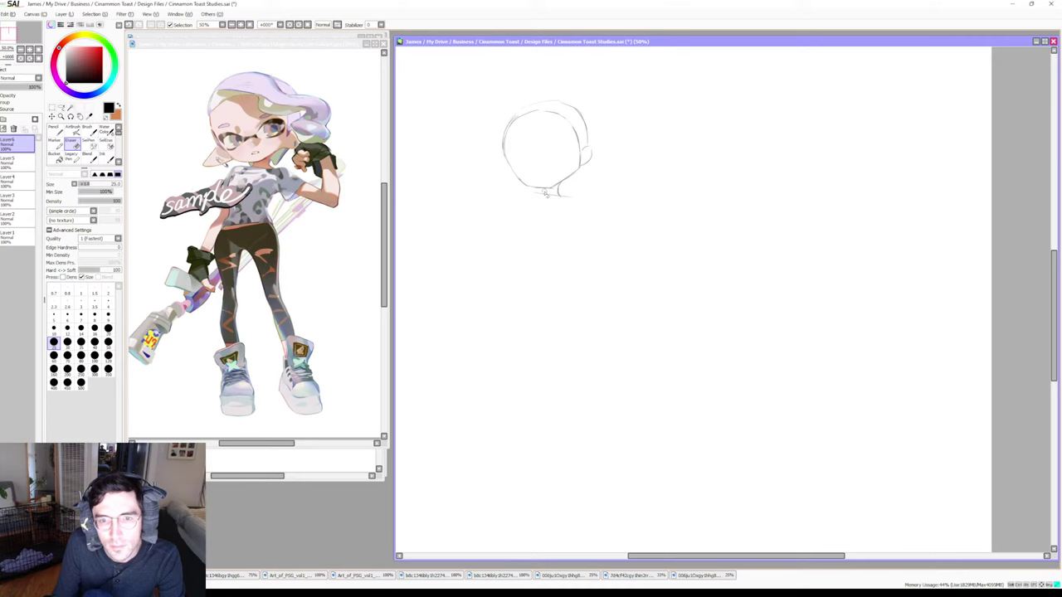
pyautogui.press('b')
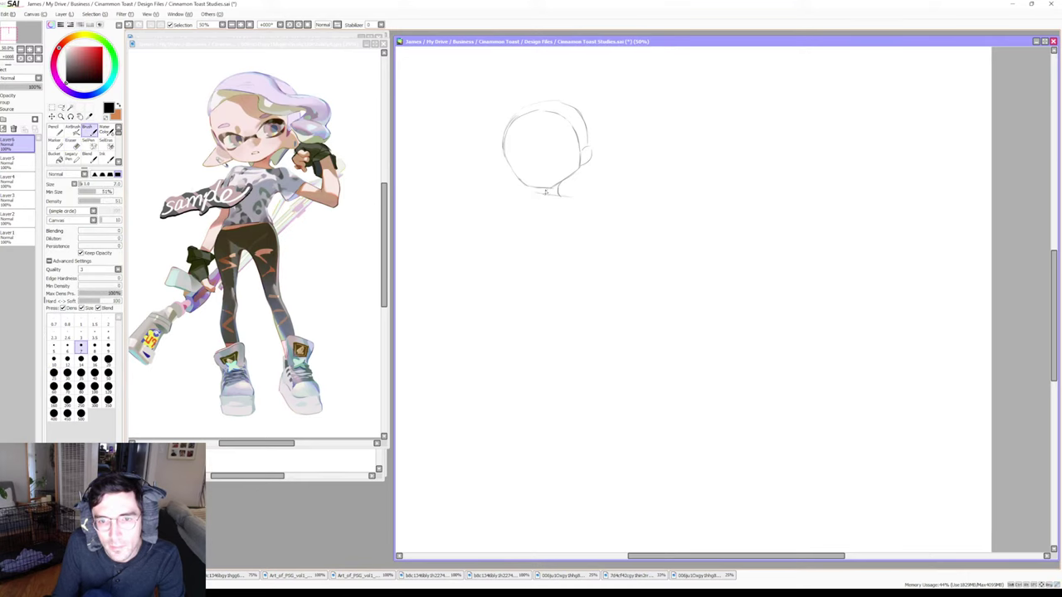
pyautogui.press('e')
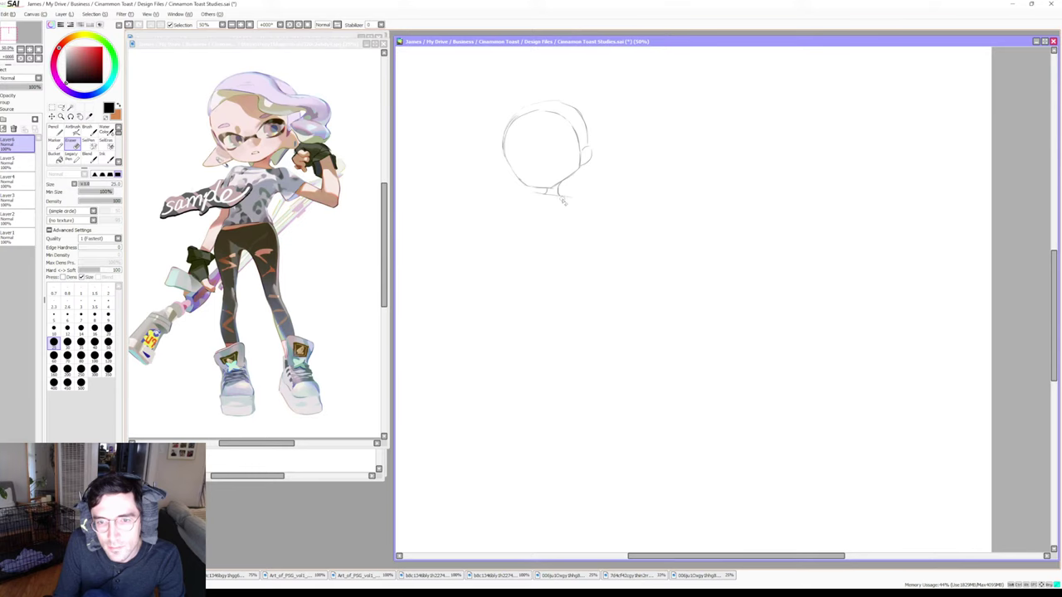
# Draw a light curved centre line for the torso running down from the base of the neck, refining it with the eraser
pyautogui.press('b')
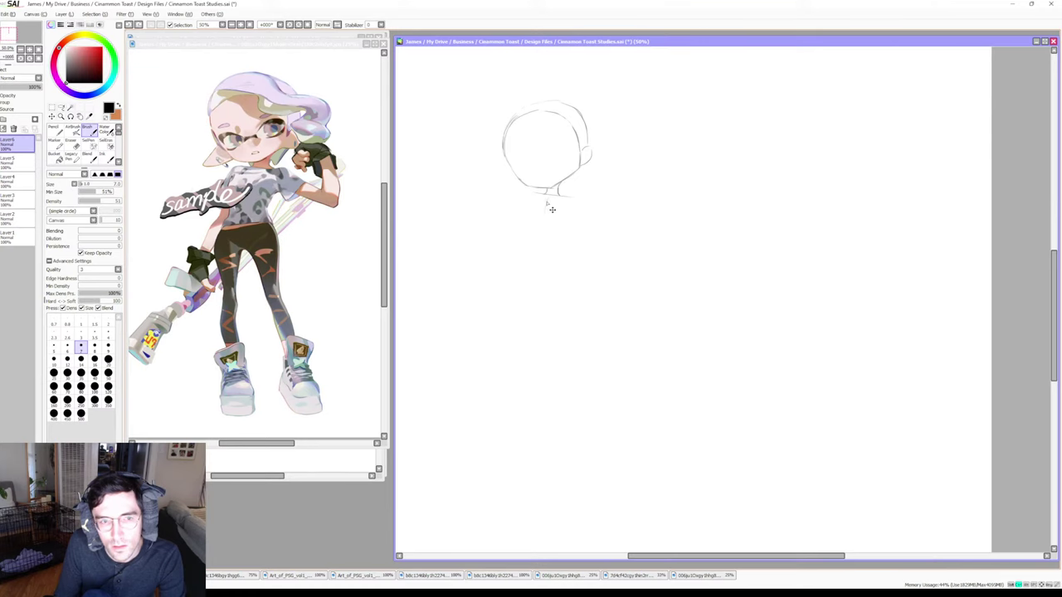
pyautogui.press('e')
pyautogui.press('b')
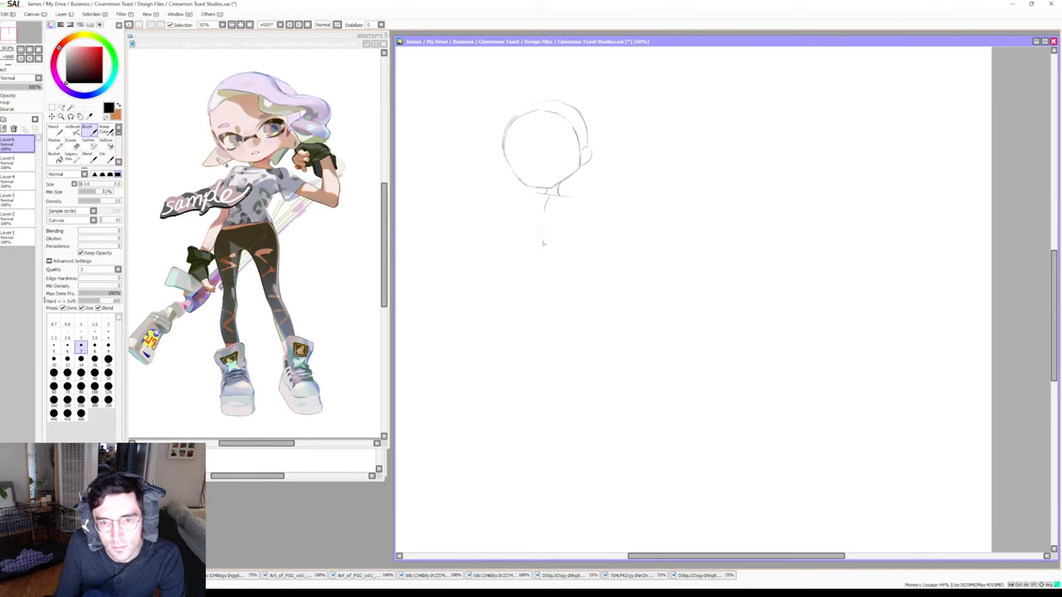
pyautogui.moveTo(543, 216); pyautogui.dragTo(542, 239)
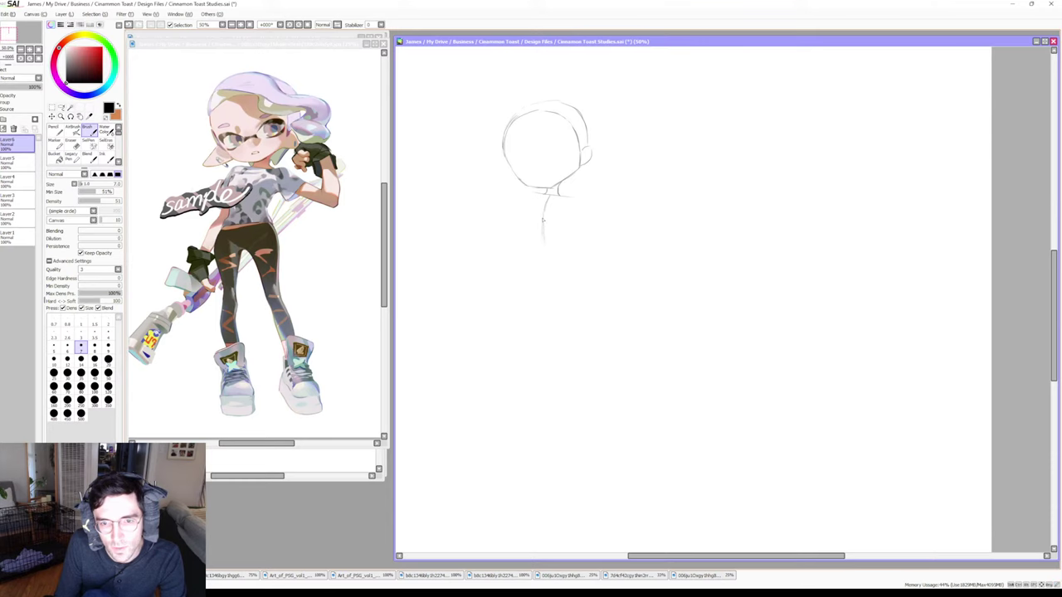
pyautogui.press('e')
pyautogui.moveTo(543, 240); pyautogui.dragTo(543, 235)
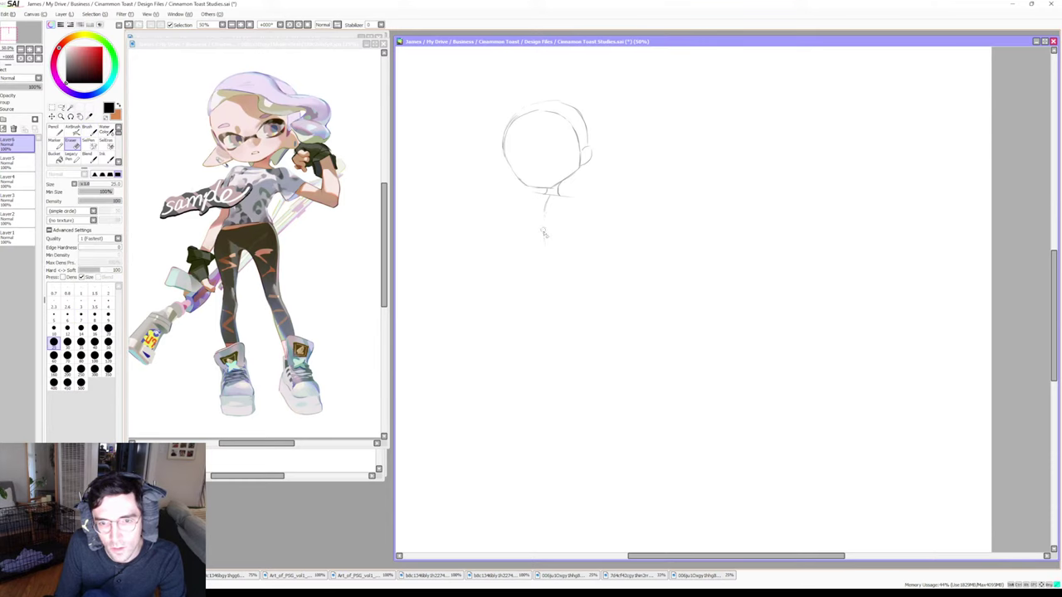
pyautogui.press('b')
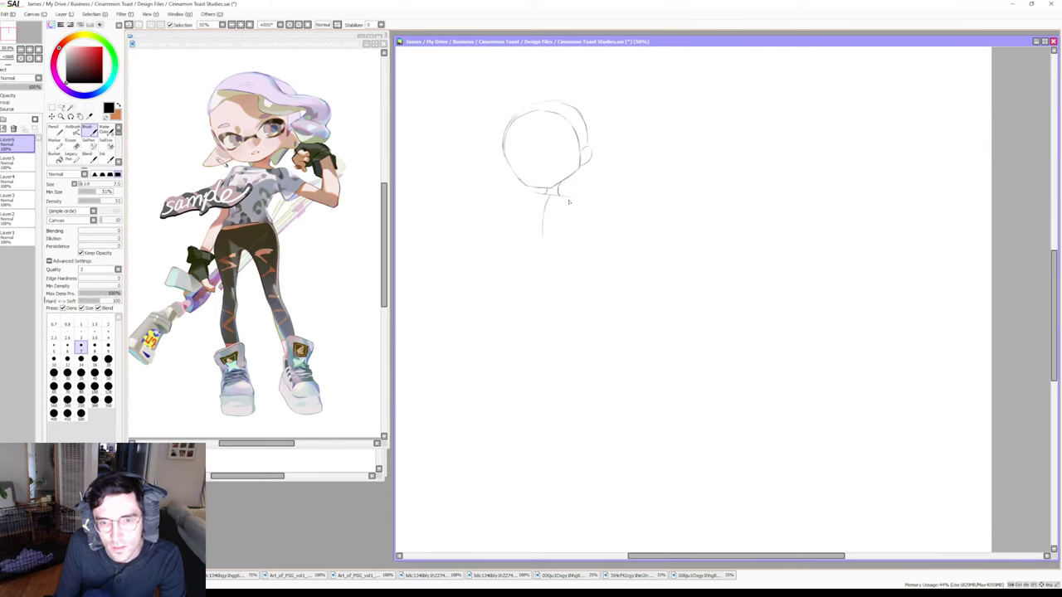
# Sketch the right side of the ribcage curving down from the shoulder line, trimming excess marks around the chest
pyautogui.moveTo(561, 200); pyautogui.dragTo(560, 214)
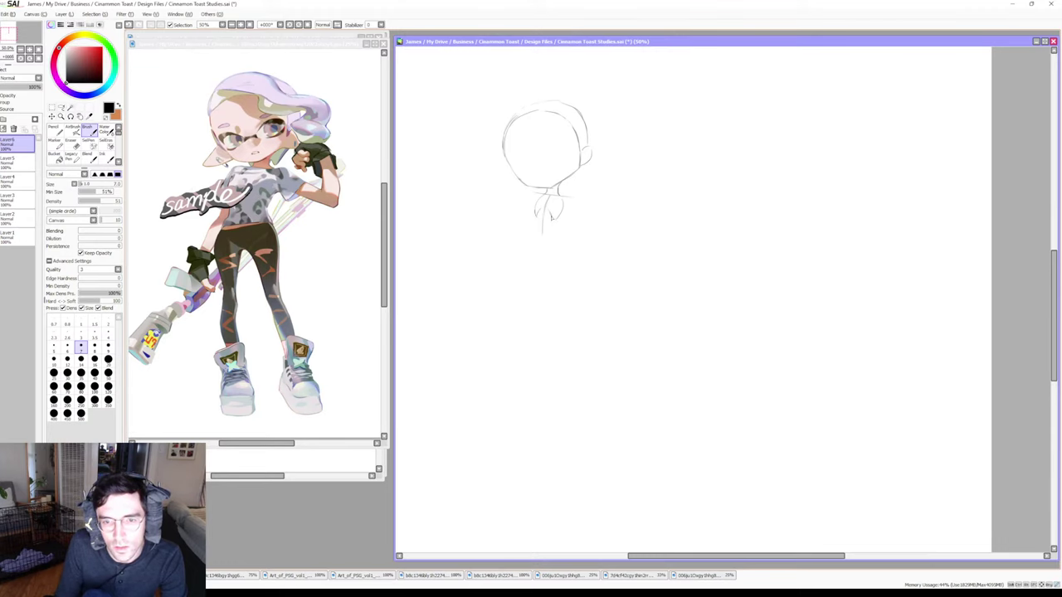
pyautogui.press('e')
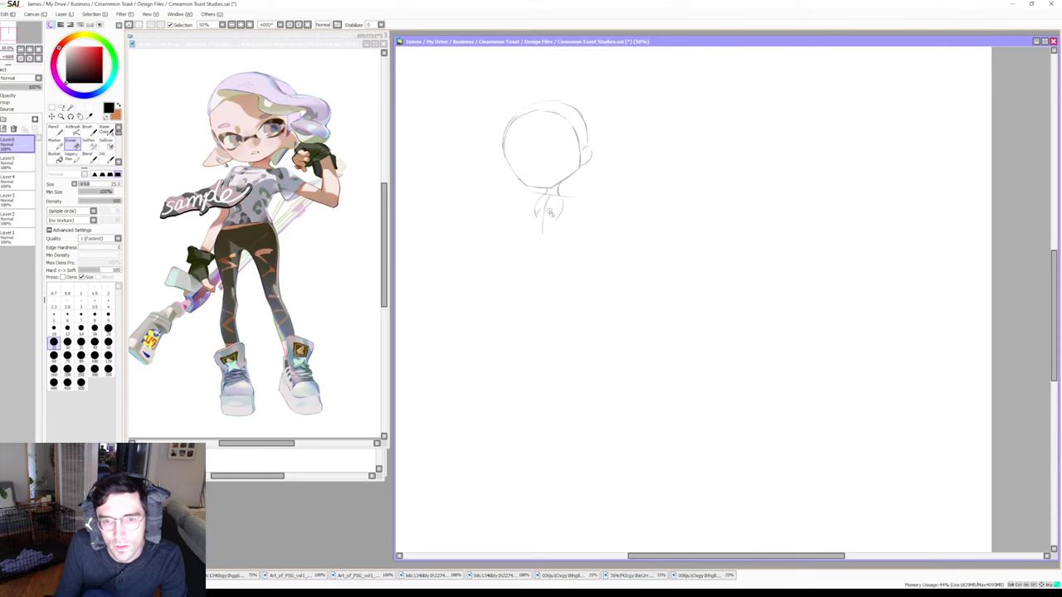
pyautogui.press('b')
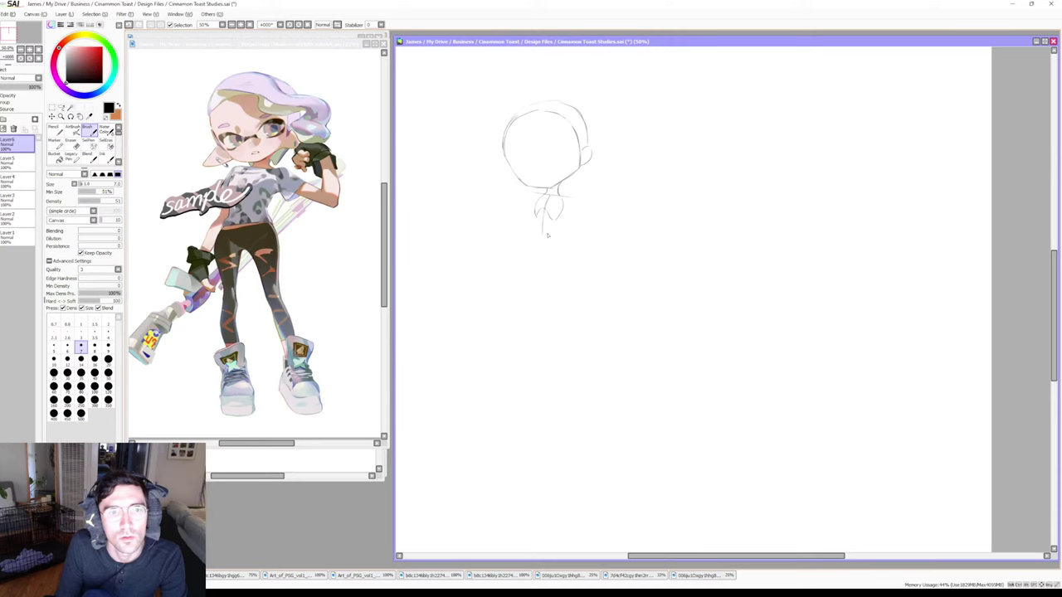
pyautogui.press('e')
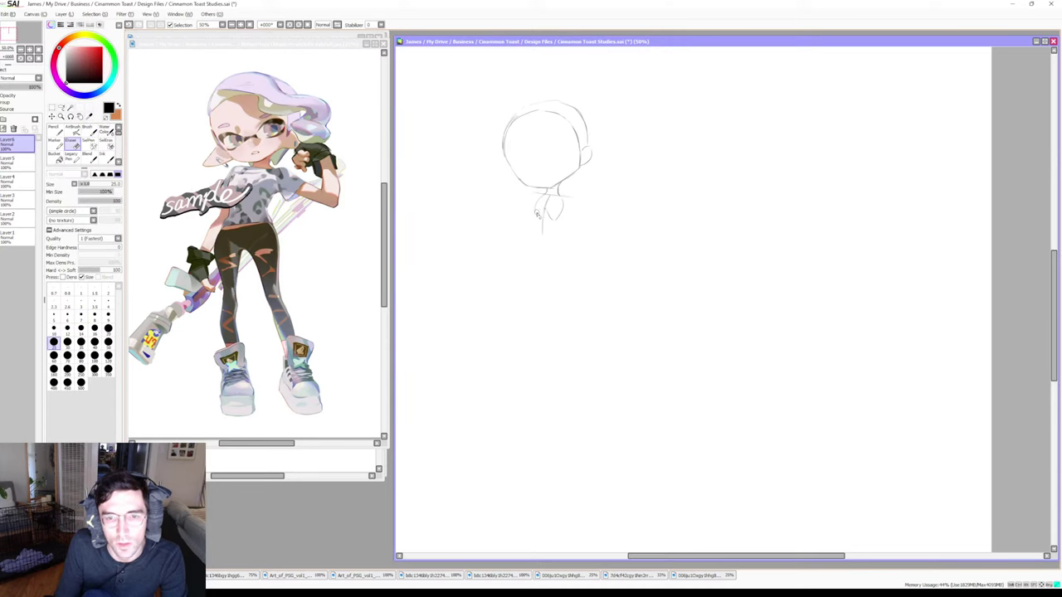
pyautogui.press('b')
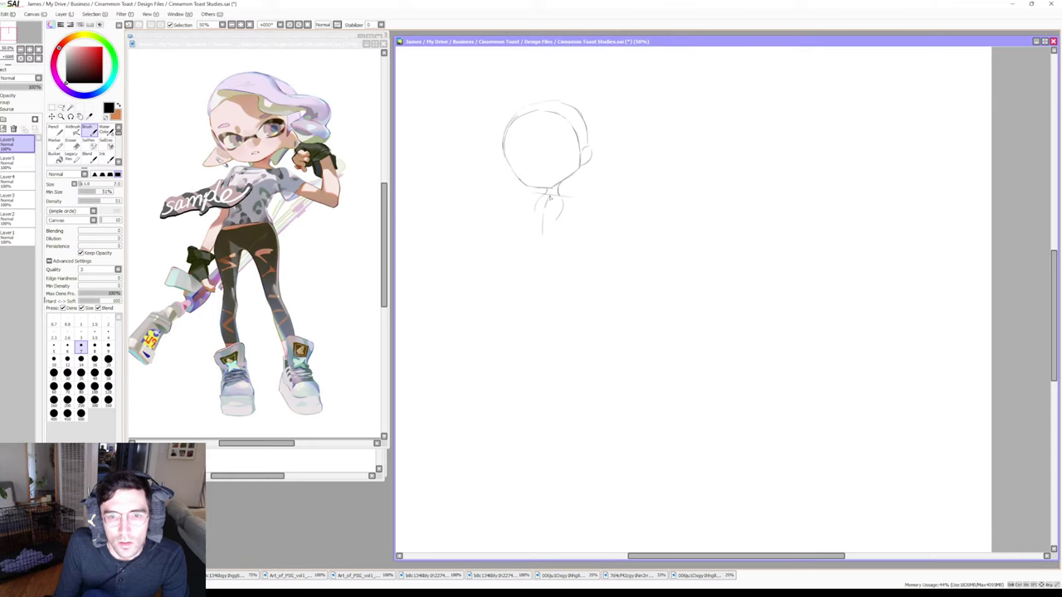
# Draw the left side of the ribcage from the shoulder to mid-torso and clean up its lower end
pyautogui.moveTo(538, 197); pyautogui.dragTo(534, 214)
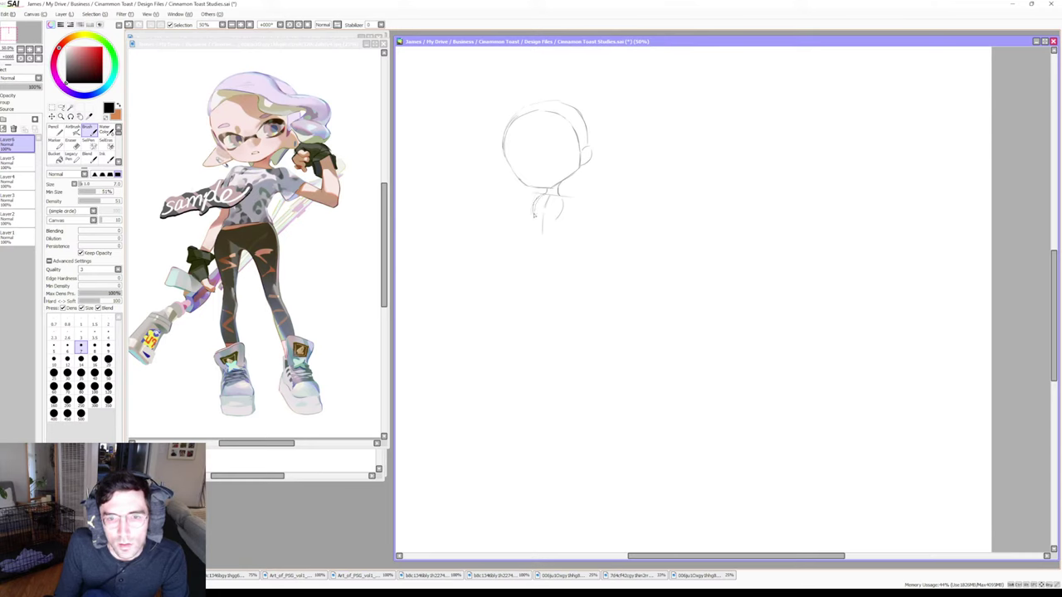
pyautogui.press('e')
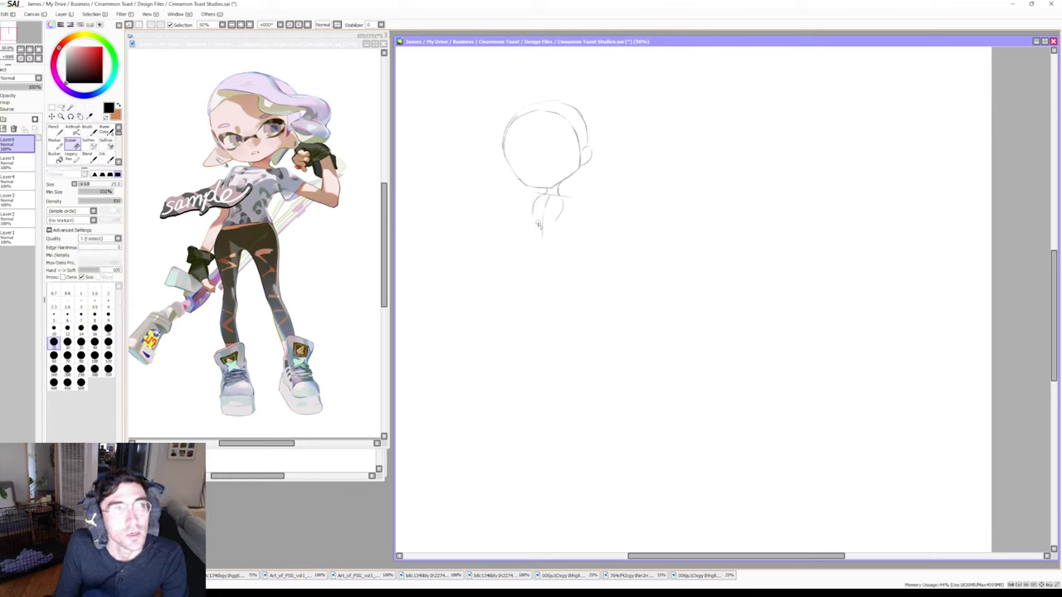
pyautogui.press('b')
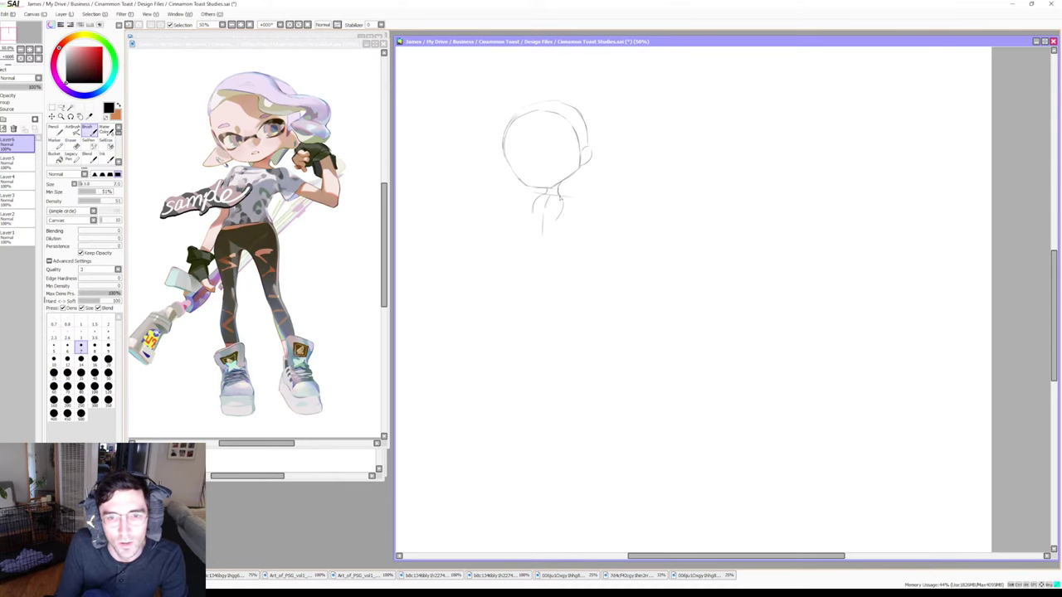
# Refine the right ribcage contour and the torso centre line with alternating brush and eraser touches
pyautogui.press('e')
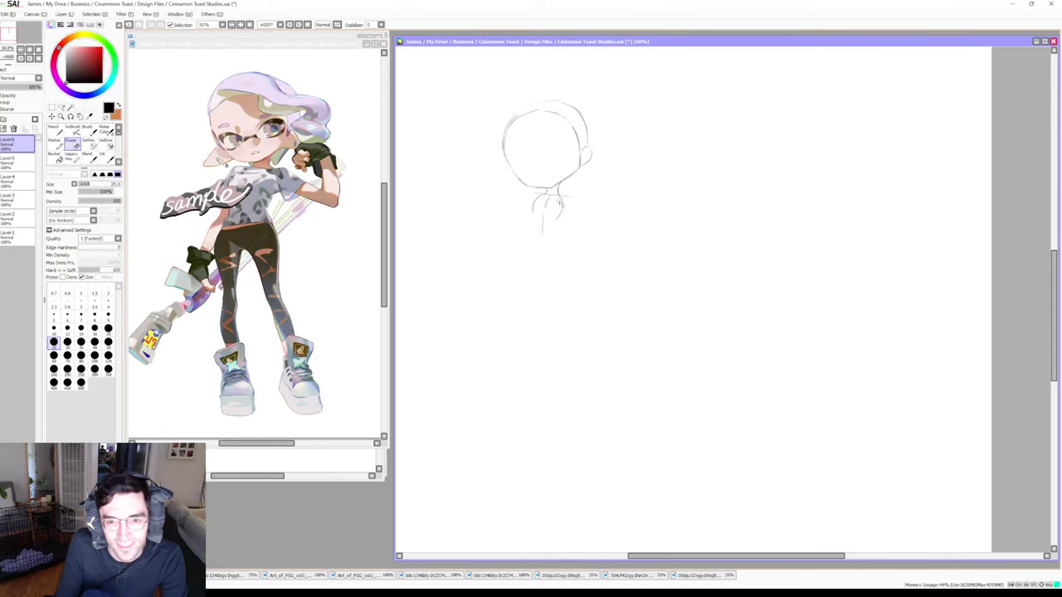
pyautogui.press('b')
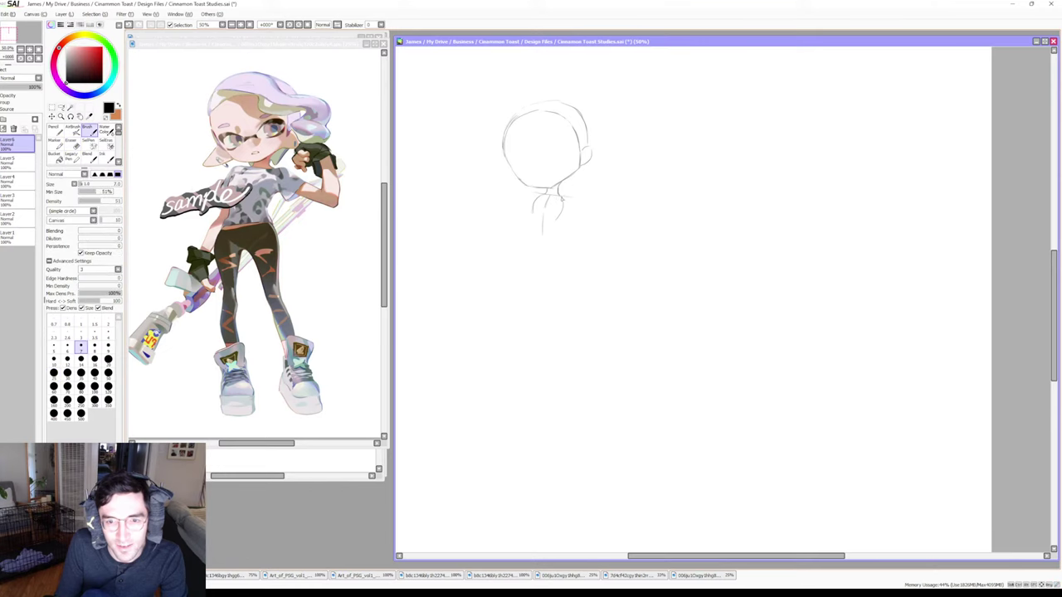
pyautogui.press('e')
pyautogui.moveTo(565, 199); pyautogui.dragTo(569, 214)
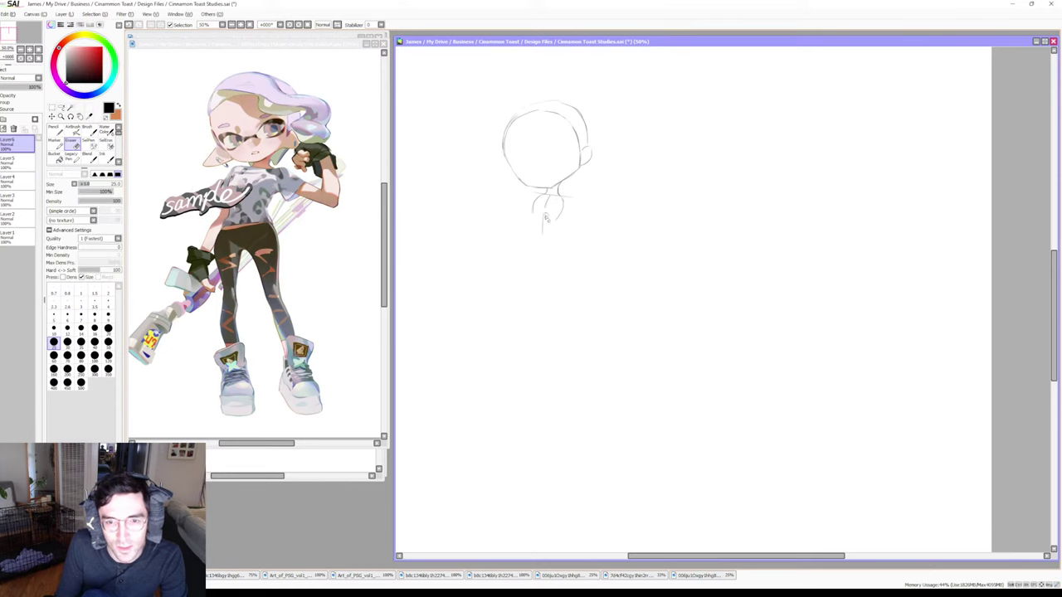
pyautogui.press('b')
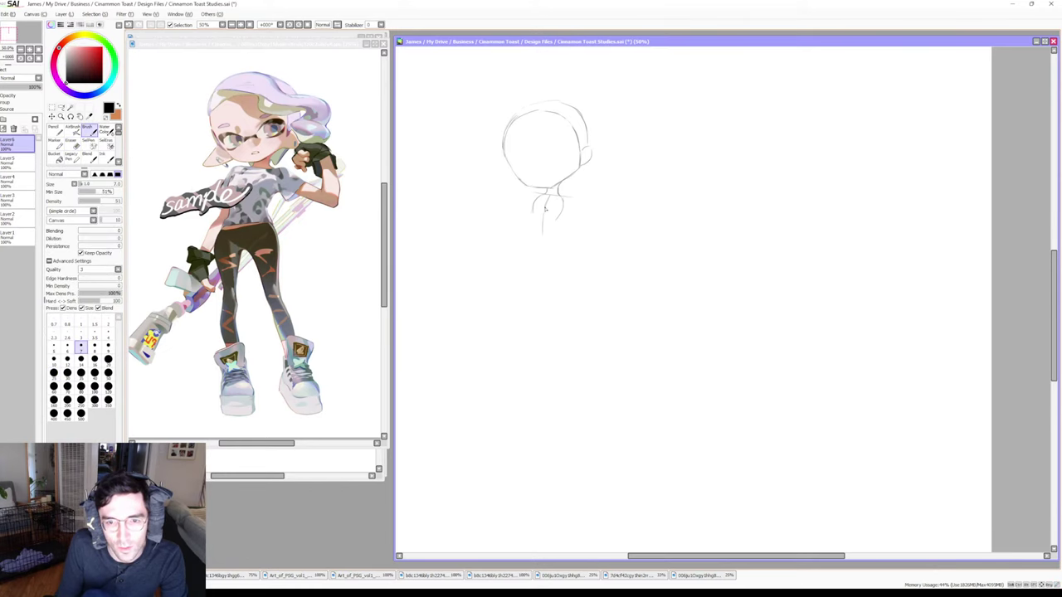
pyautogui.press('e')
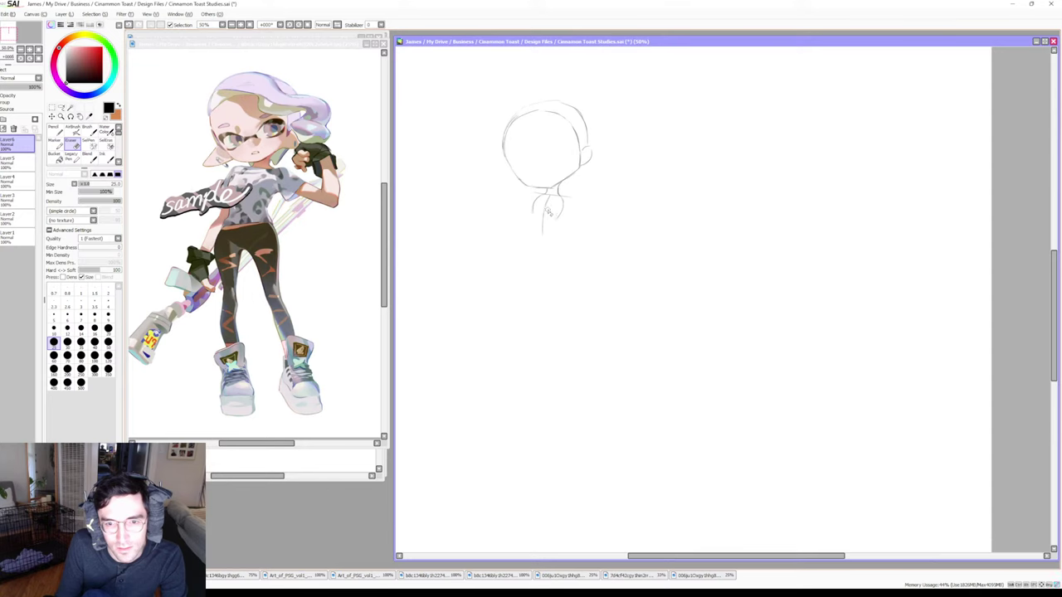
# Extend the torso down to the waist with a curved cross line and sketch the small pelvis shape beneath it
pyautogui.press('b')
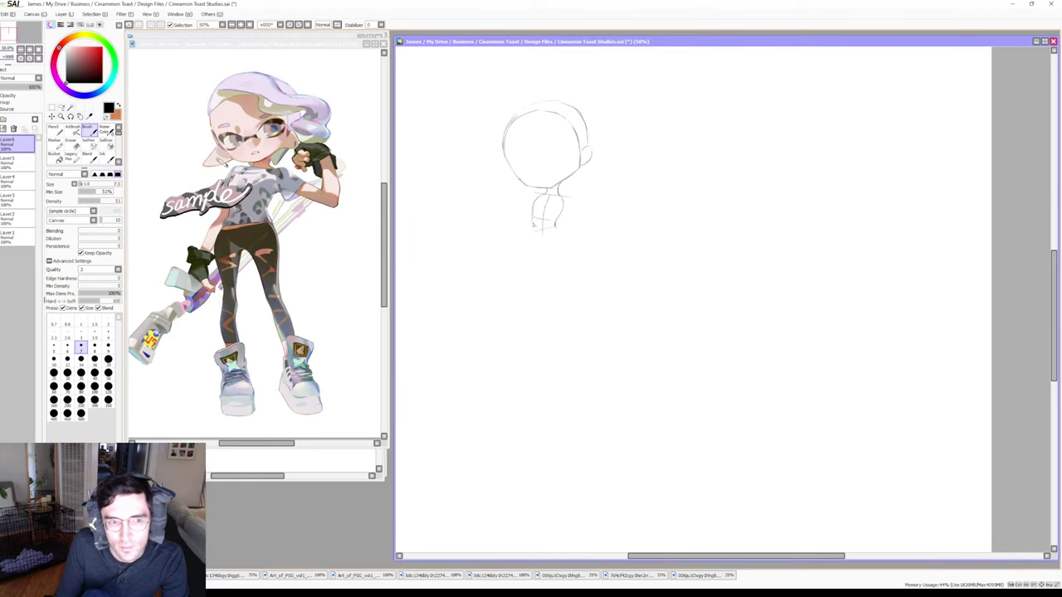
pyautogui.moveTo(533, 221); pyautogui.dragTo(531, 235)
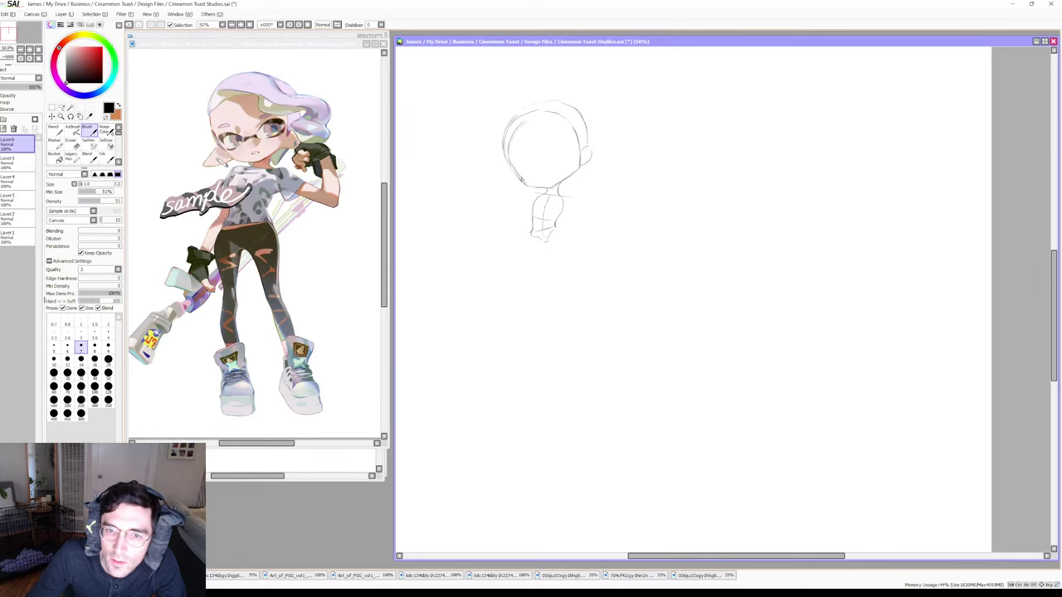
# Erase the head's old left and crown outlines, redraw a smaller, lower skull contour and restore the forehead curve inside it
pyautogui.press('e')
pyautogui.moveTo(515, 176)
pyautogui.mouseDown()
pyautogui.moveTo(529, 107)
pyautogui.moveTo(571, 108)
pyautogui.moveTo(587, 130)
pyautogui.mouseUp()
pyautogui.press('b')
pyautogui.moveTo(521, 123)
pyautogui.mouseDown()
pyautogui.moveTo(581, 124)
pyautogui.moveTo(589, 157)
pyautogui.mouseUp()
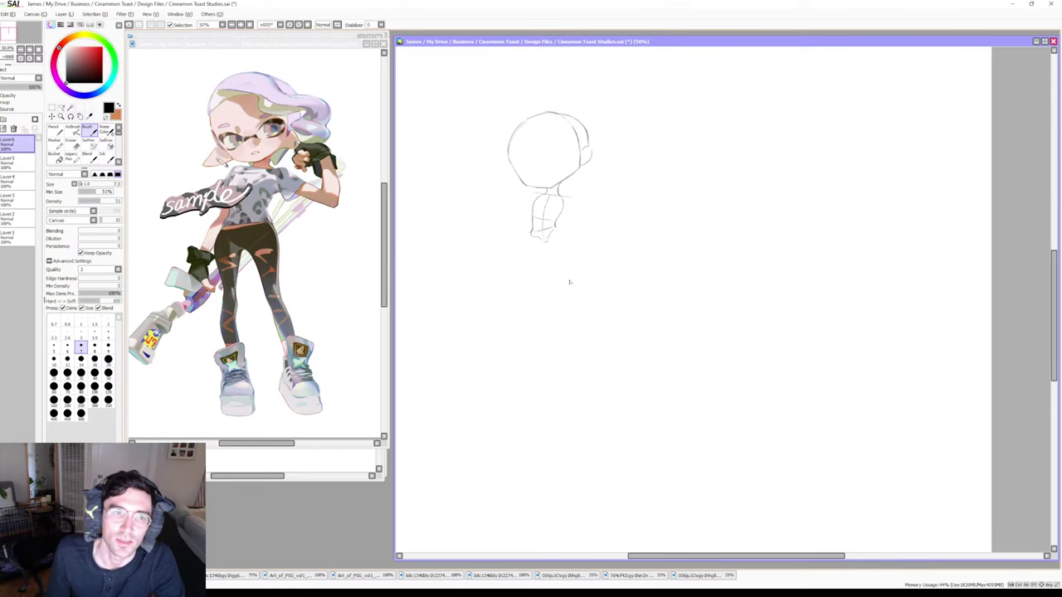
pyautogui.press('e')
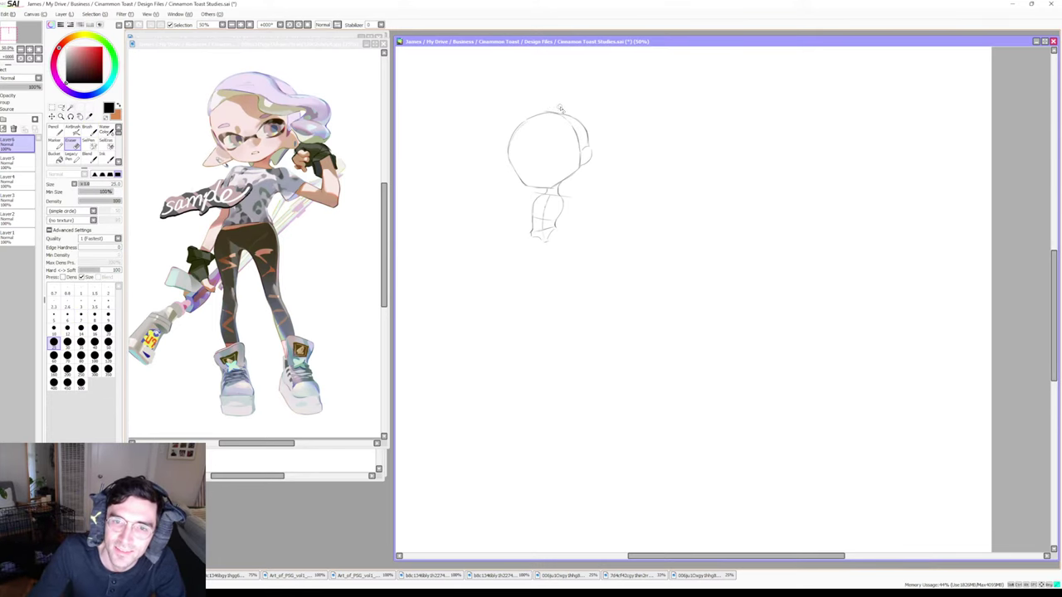
pyautogui.press('b')
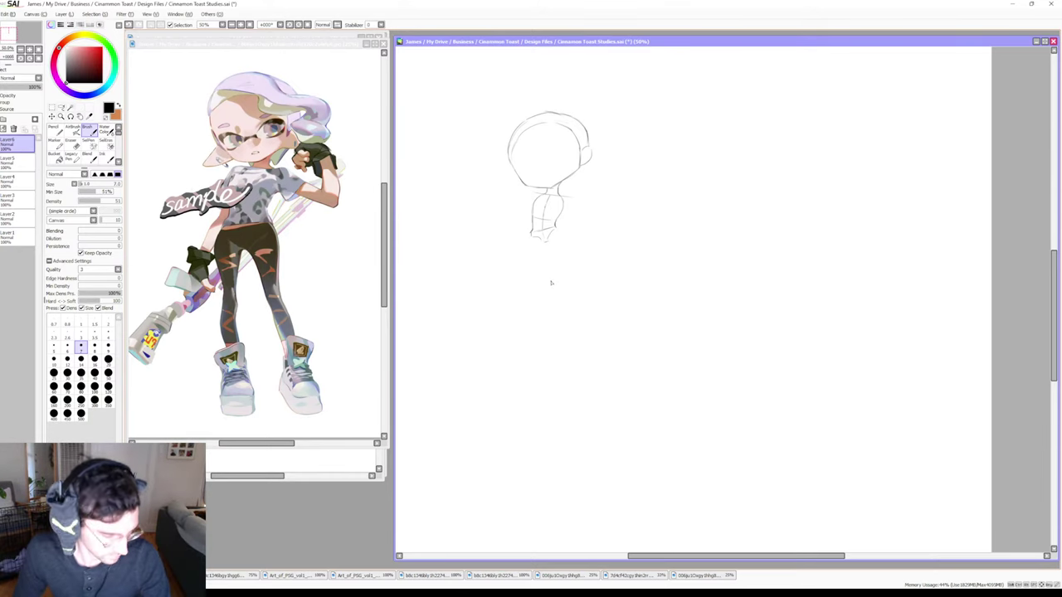
# Smooth the left cheek contour of the head, trimming the outer edge of the line with the eraser
pyautogui.press('e')
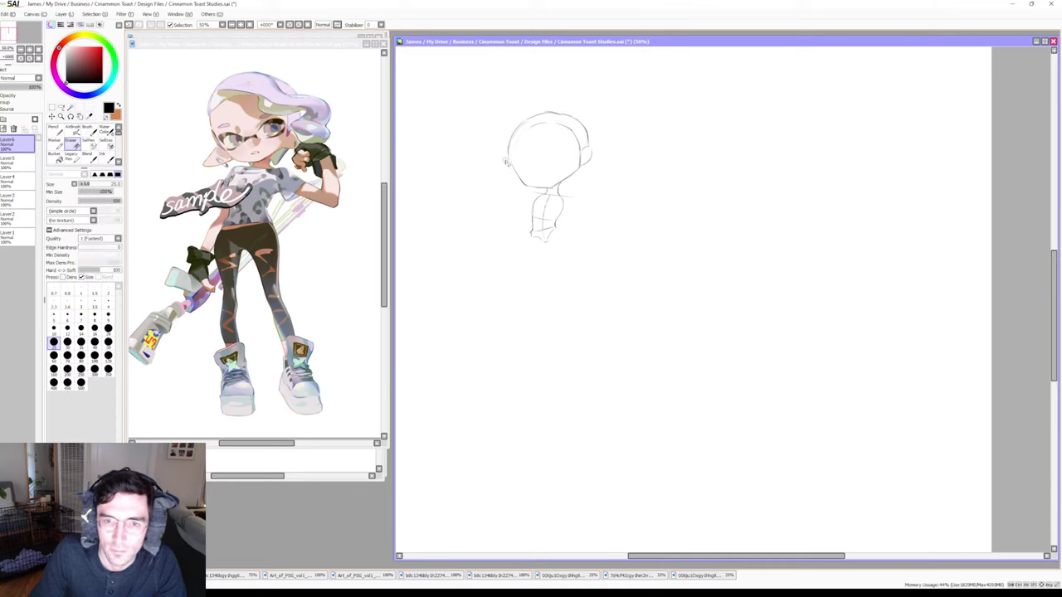
pyautogui.press('b')
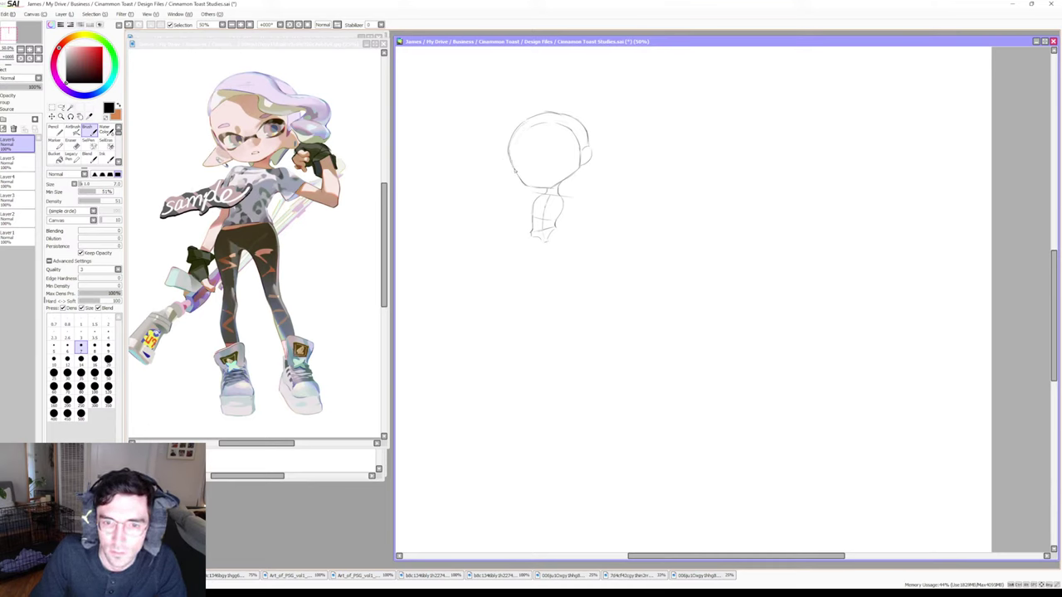
pyautogui.press('e')
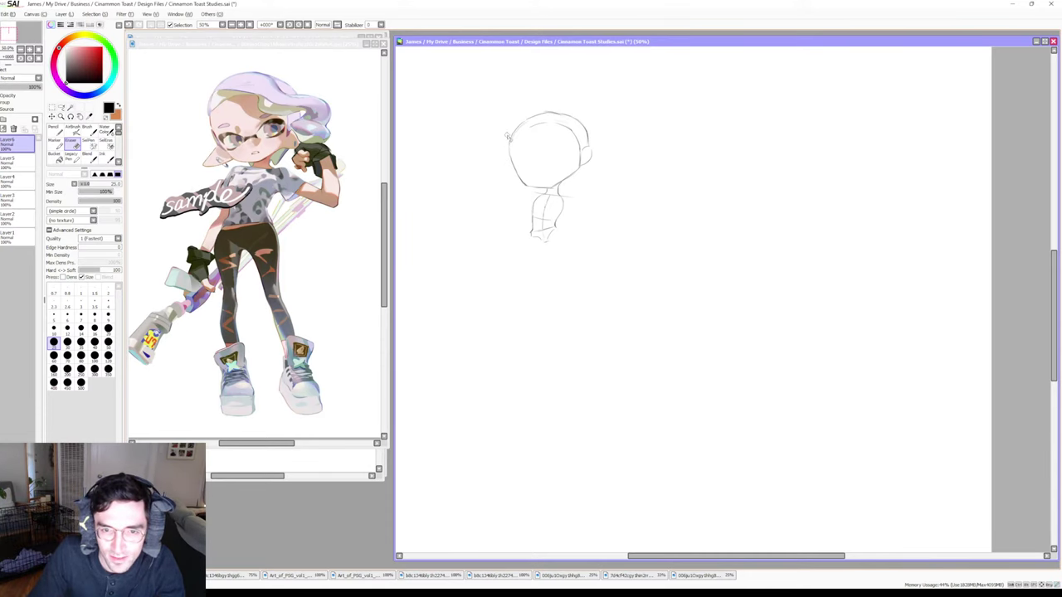
pyautogui.press('b')
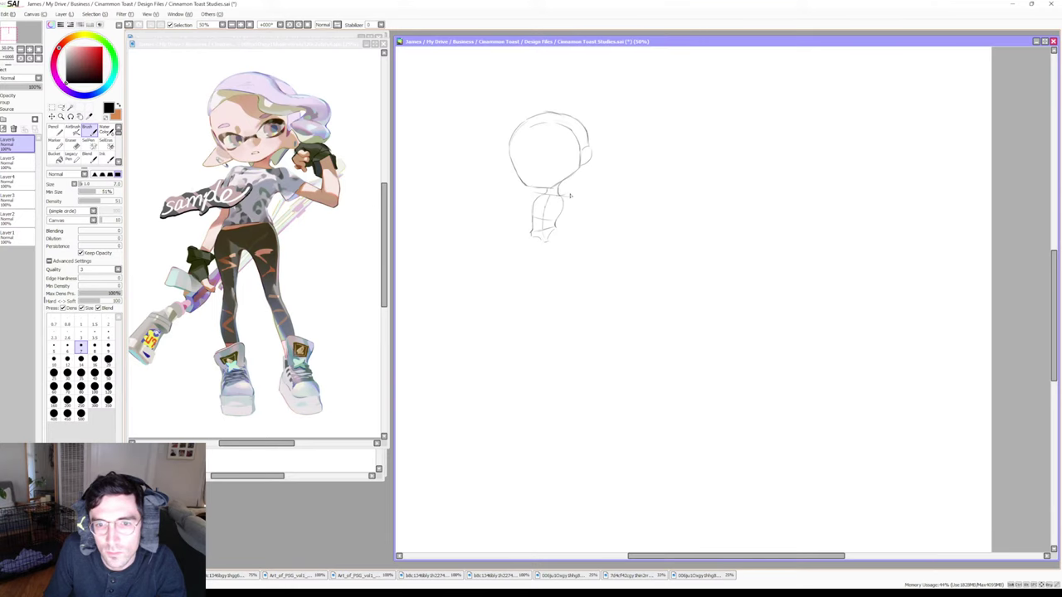
# Draw the right shoulder and the upper edge of the raised arm sloping outward from it, erasing stray marks beneath
pyautogui.moveTo(563, 194); pyautogui.dragTo(572, 201)
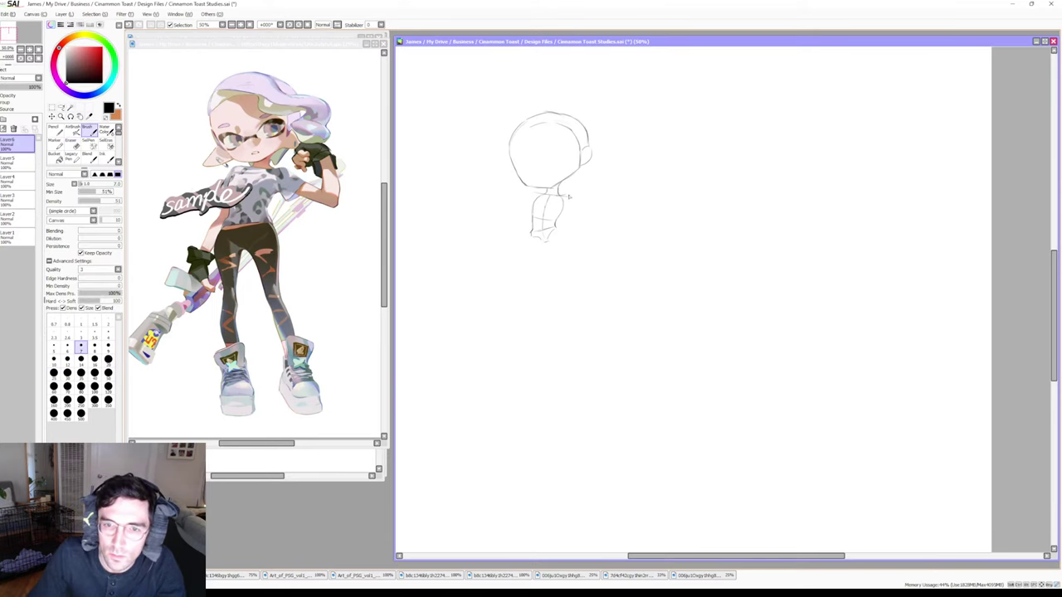
pyautogui.moveTo(569, 197); pyautogui.dragTo(585, 211)
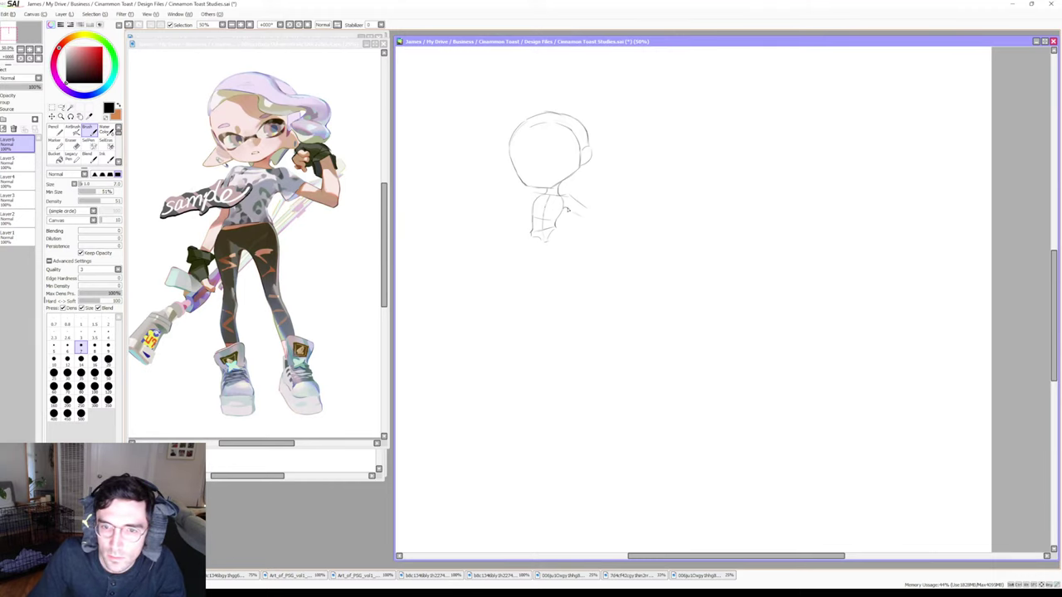
pyautogui.press('e')
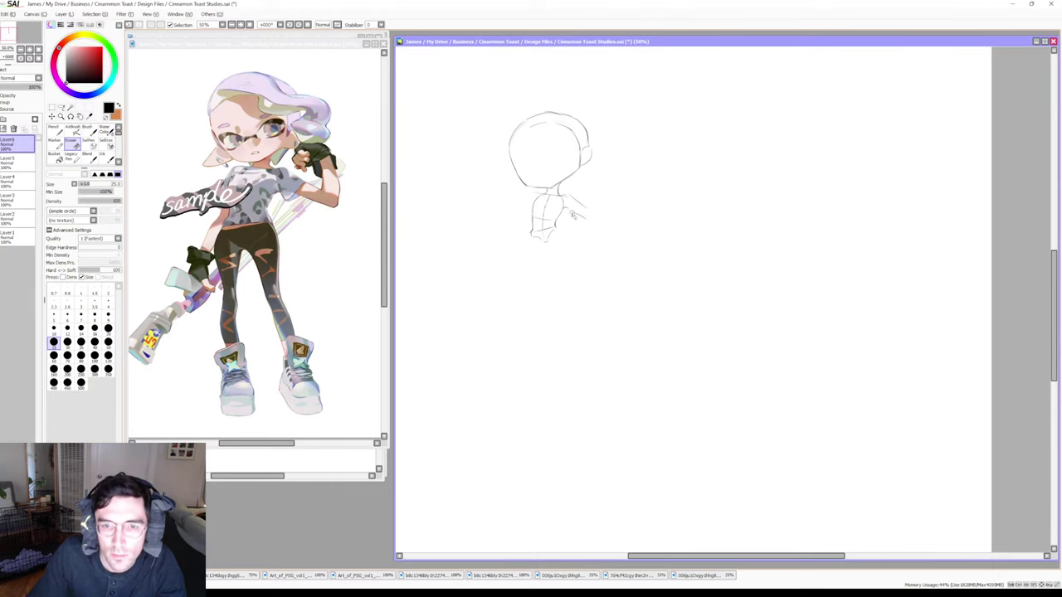
pyautogui.press('b')
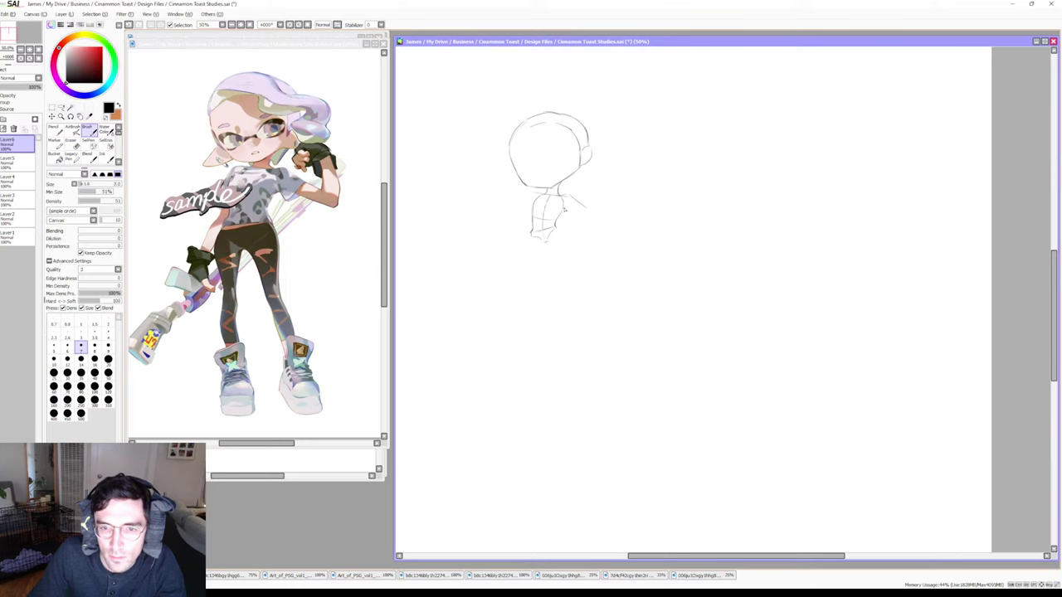
# Draw the underside of the upper arm and the forearm bending upward from the elbow, cleaning up the overlapping lines
pyautogui.moveTo(569, 208); pyautogui.dragTo(583, 220)
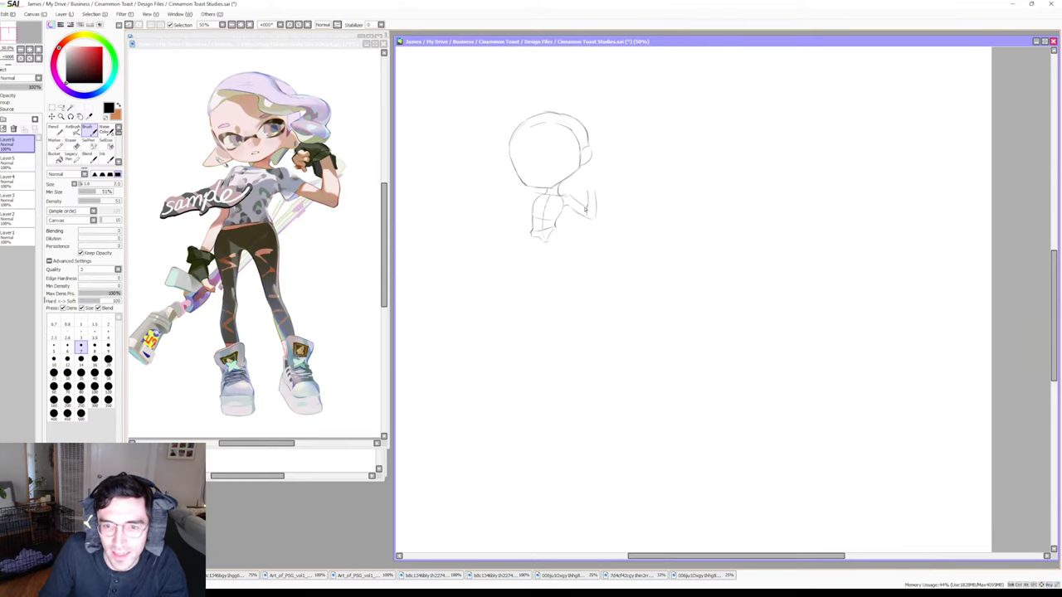
pyautogui.press('e')
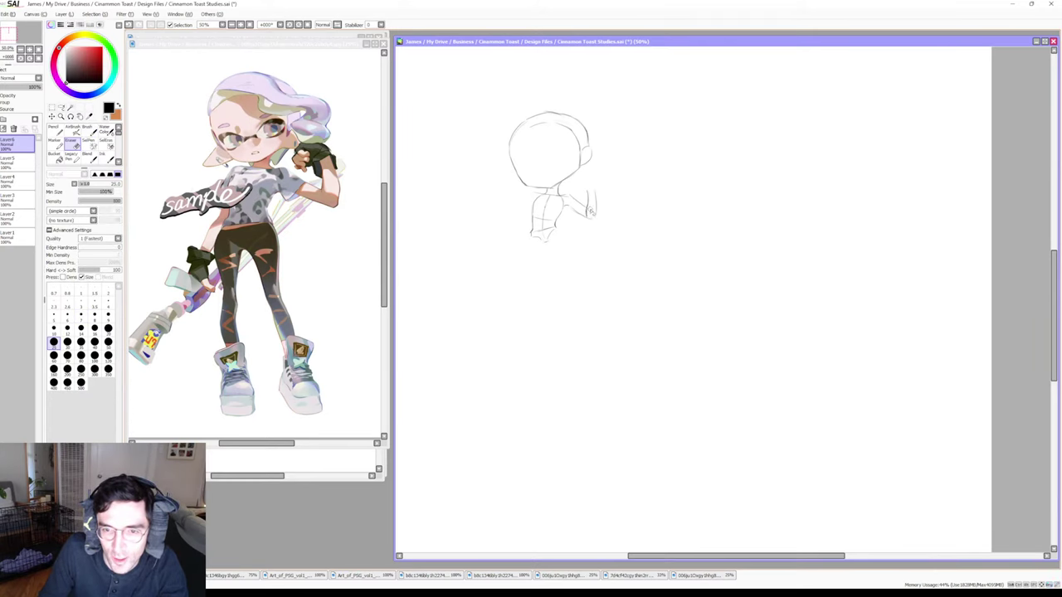
pyautogui.press('b')
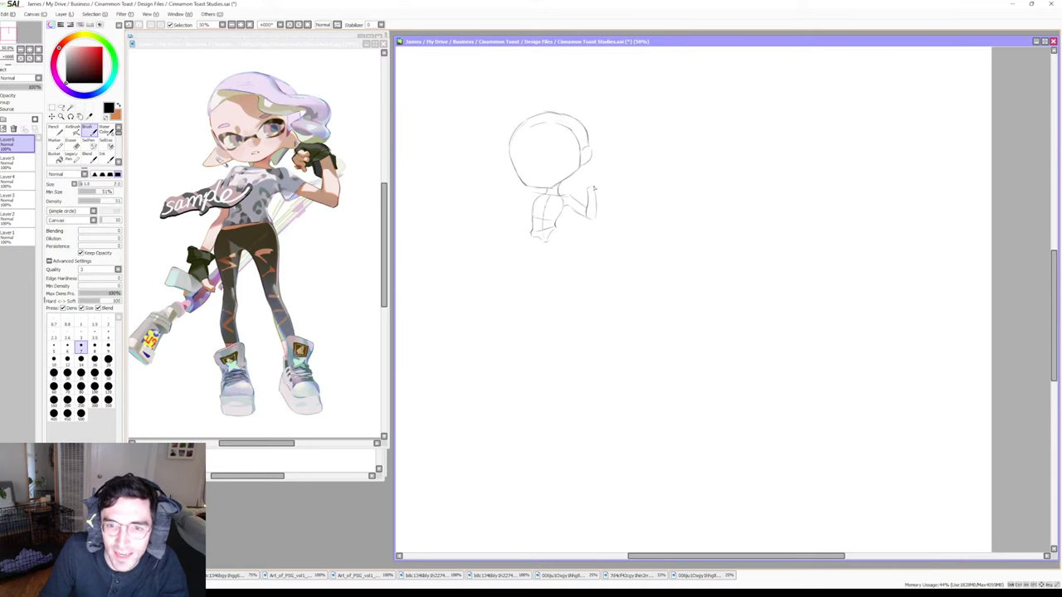
pyautogui.press('e')
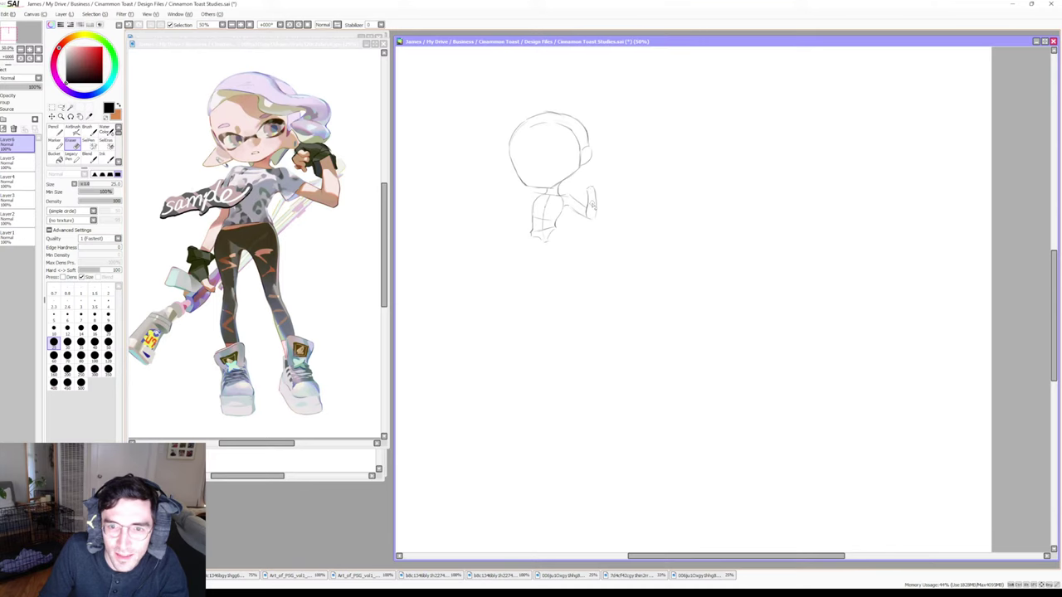
# Block in the raised hand above the wrist beside the jaw, trimming the excess lines
pyautogui.press('b')
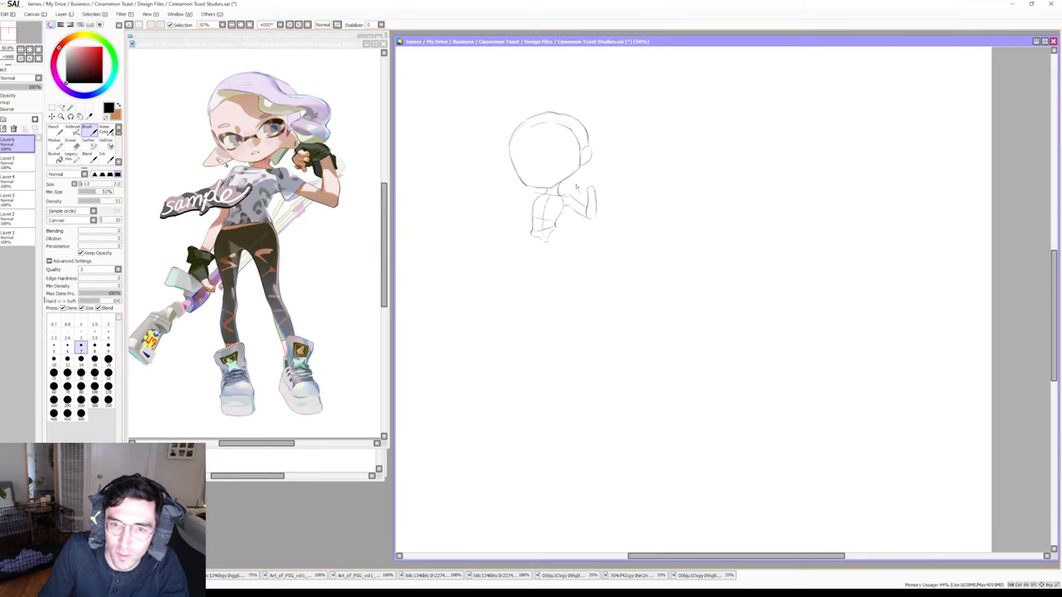
pyautogui.moveTo(578, 189); pyautogui.dragTo(592, 178)
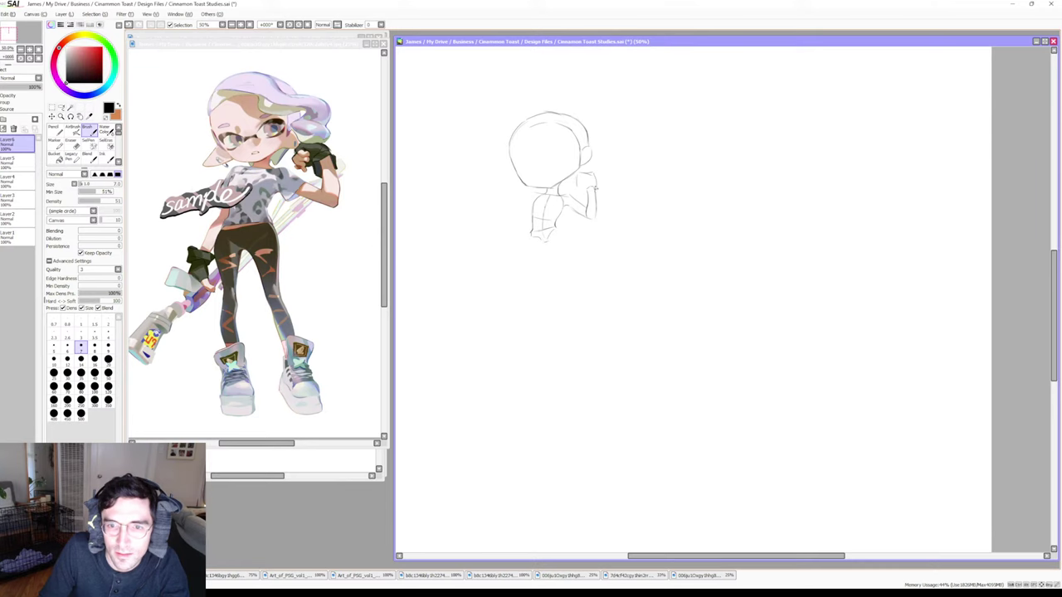
pyautogui.press('e')
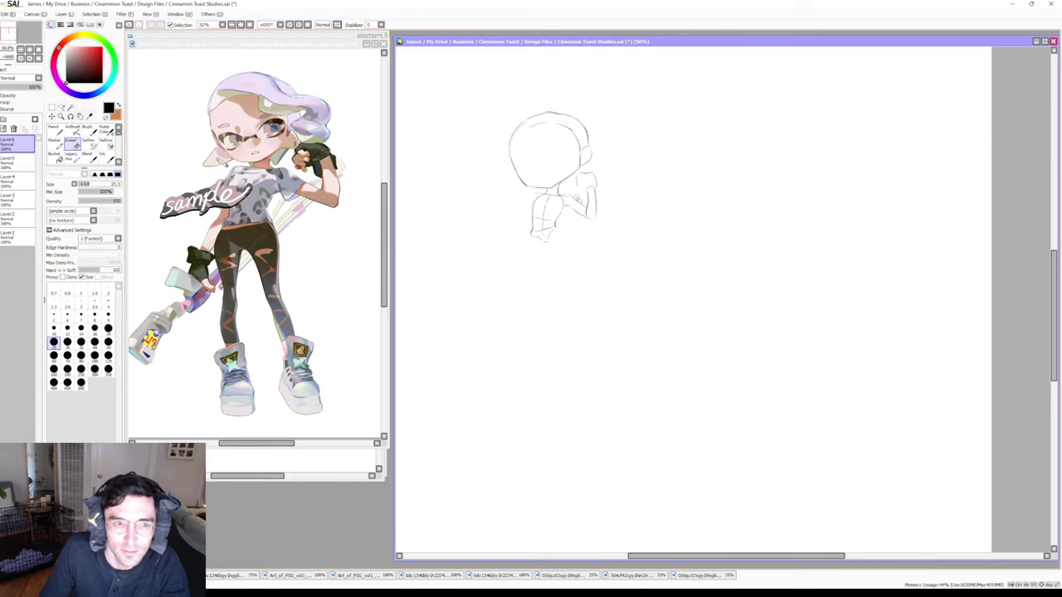
# Draw the lowered arm hanging from the left shoulder, angling outward to a blocked-in hand beside the hip
pyautogui.press('b')
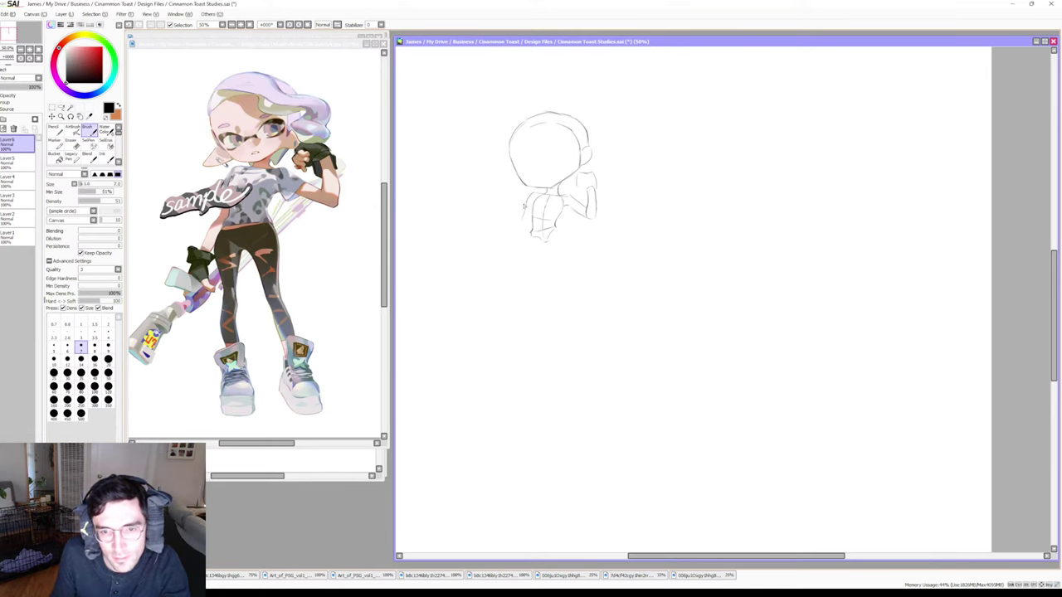
pyautogui.moveTo(524, 209); pyautogui.dragTo(512, 239)
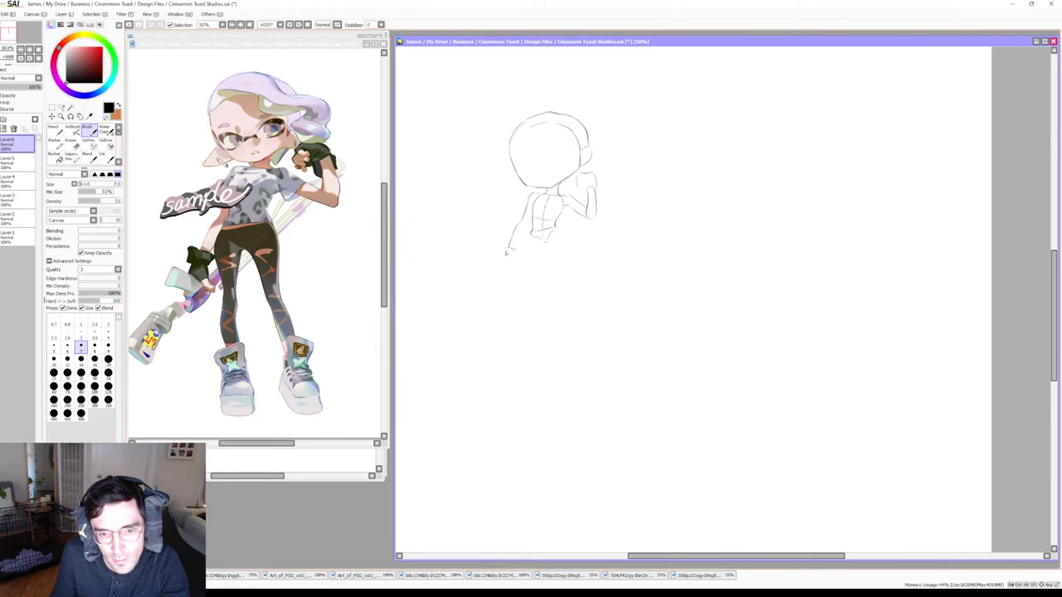
pyautogui.moveTo(507, 250); pyautogui.dragTo(514, 269)
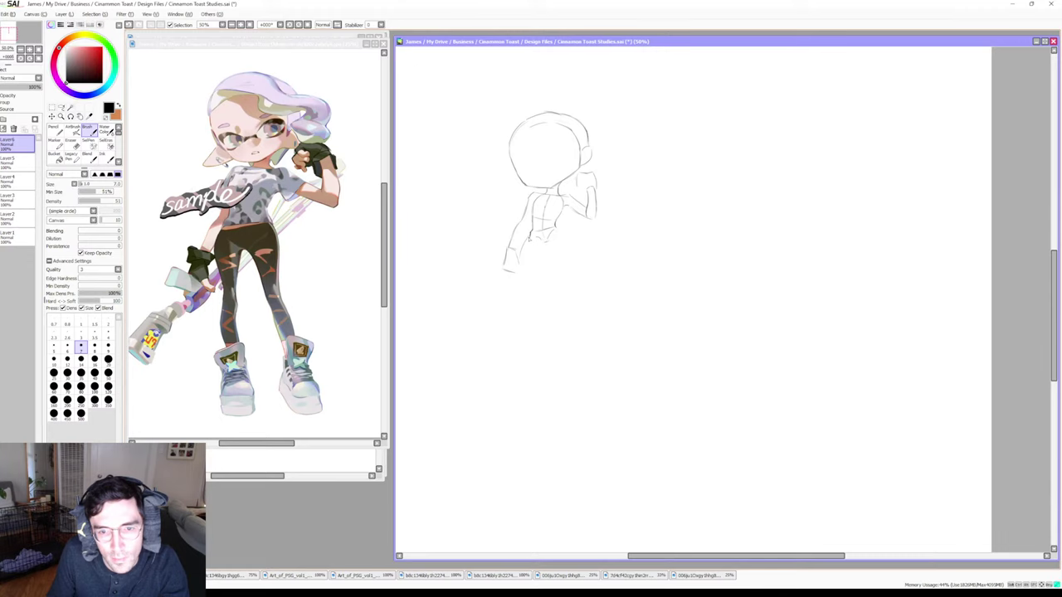
# Draw the left leg's outer and inner contours from the hip to the ankle and block in the foot, trimming excess lines
pyautogui.moveTo(531, 237)
pyautogui.mouseDown()
pyautogui.moveTo(523, 280)
pyautogui.moveTo(536, 342)
pyautogui.mouseUp()
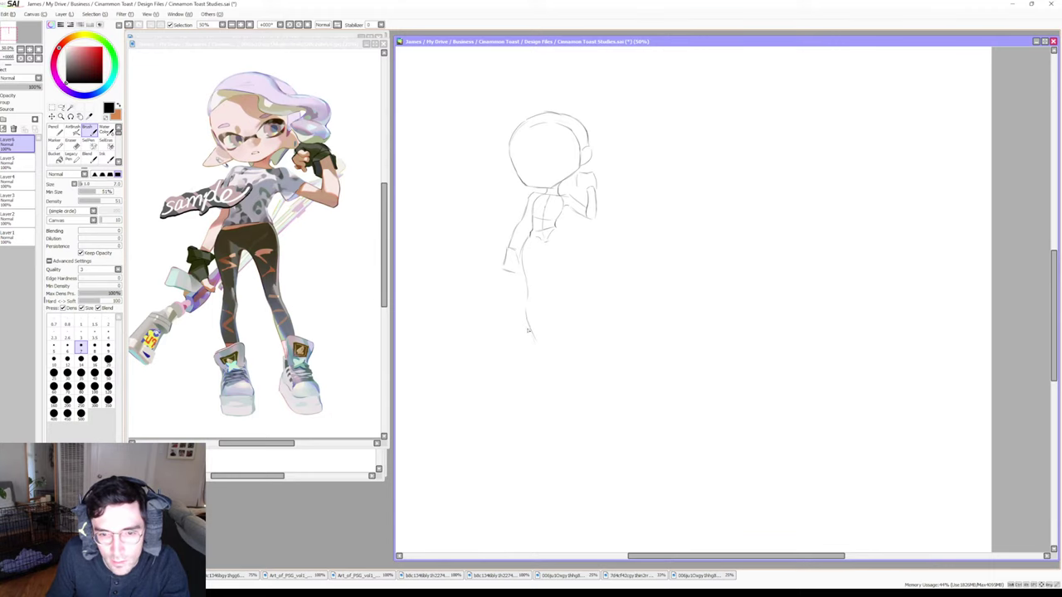
pyautogui.press('e')
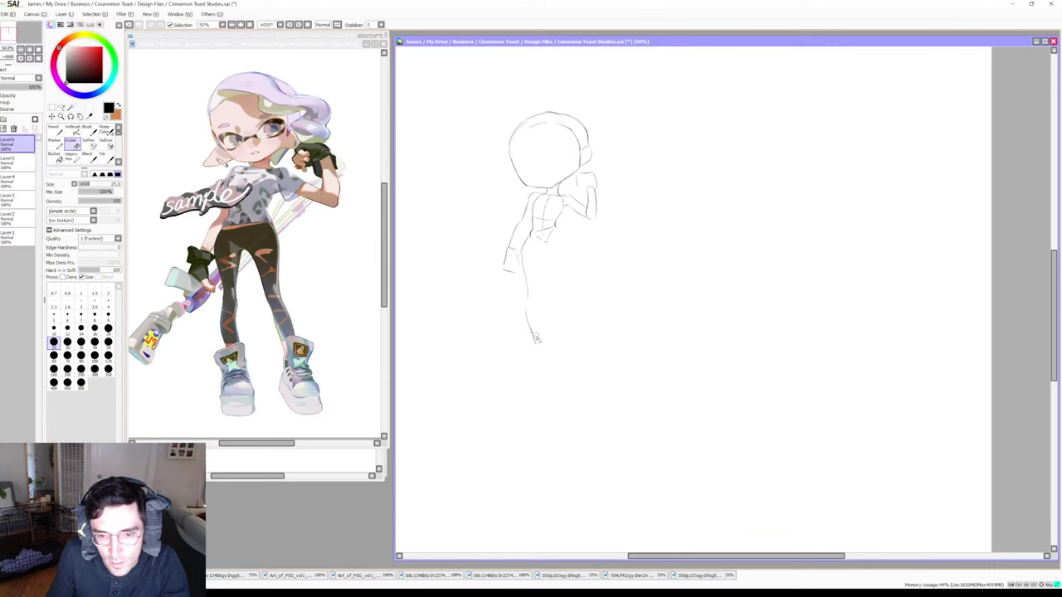
pyautogui.press('b')
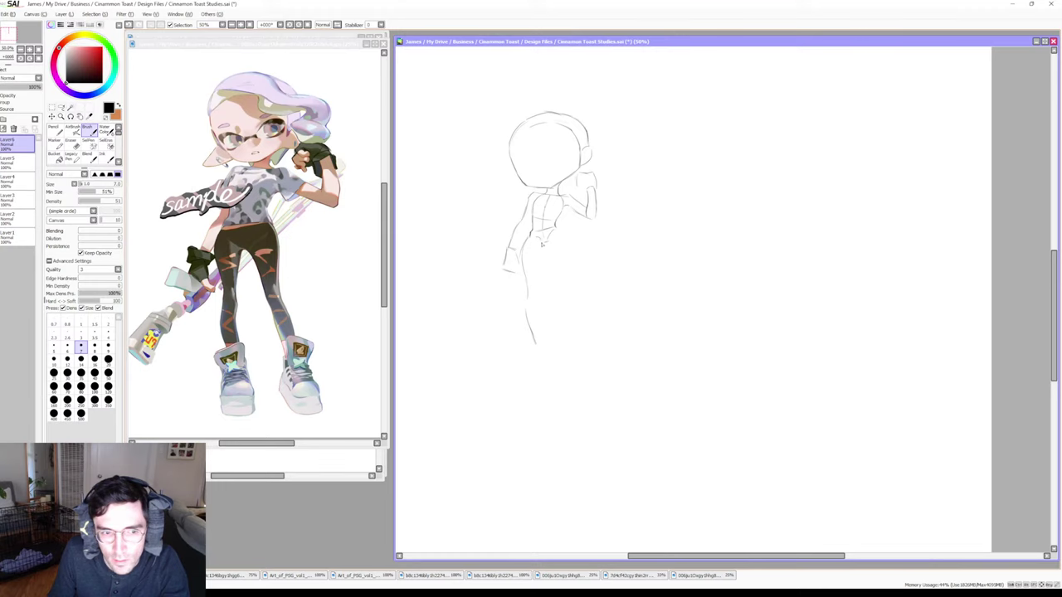
pyautogui.moveTo(543, 247)
pyautogui.mouseDown()
pyautogui.moveTo(537, 349)
pyautogui.moveTo(548, 363)
pyautogui.mouseUp()
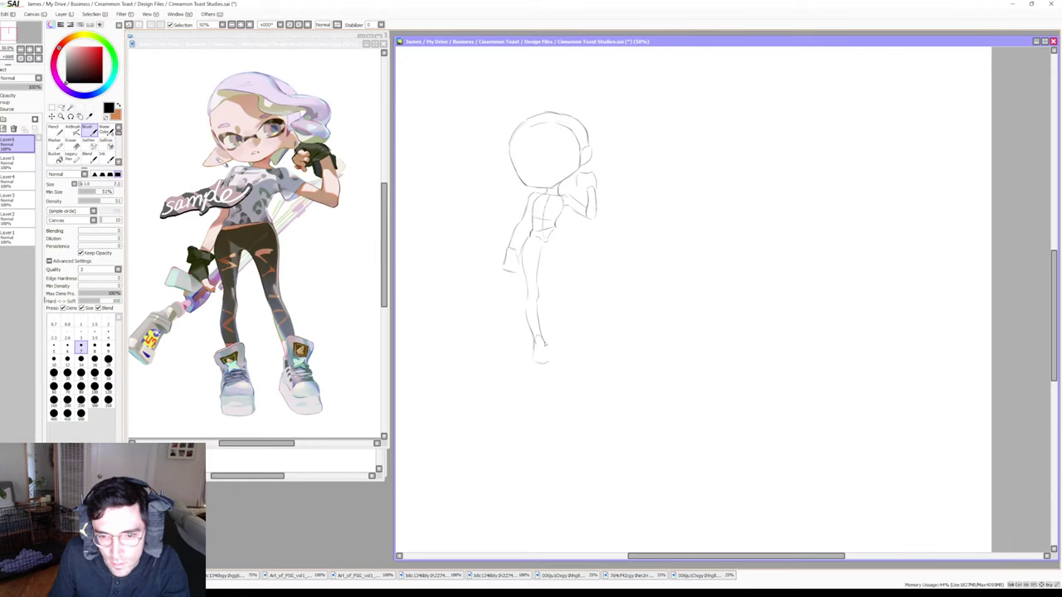
pyautogui.press('e')
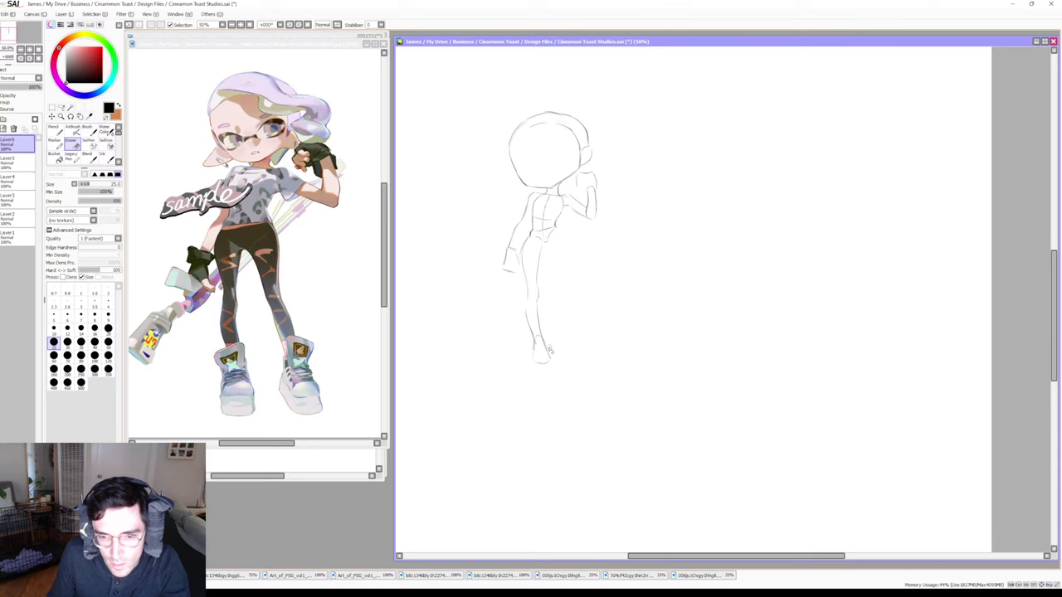
pyautogui.press('b')
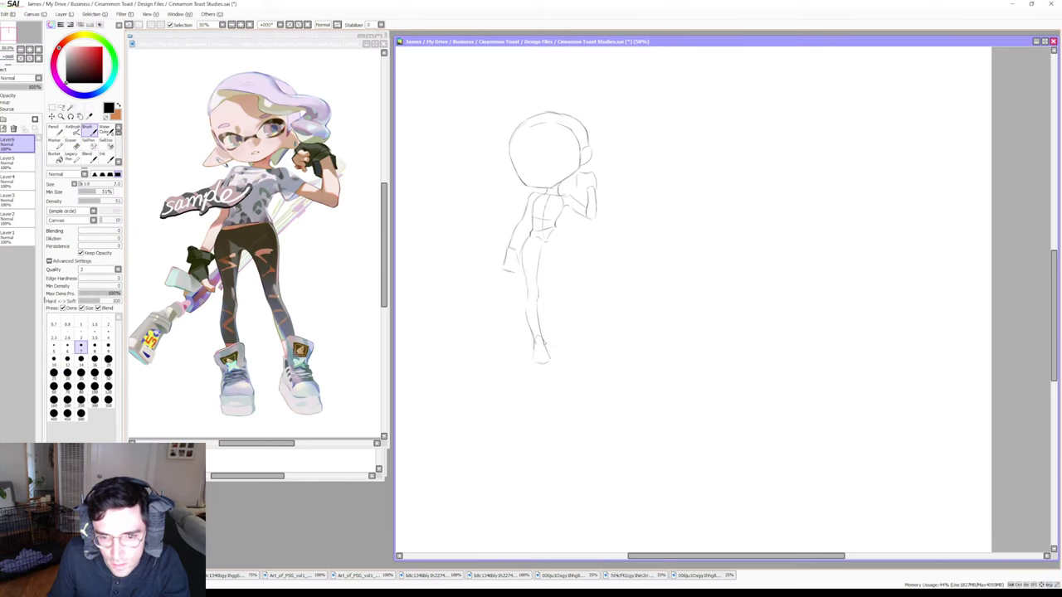
pyautogui.moveTo(532, 362); pyautogui.dragTo(547, 363)
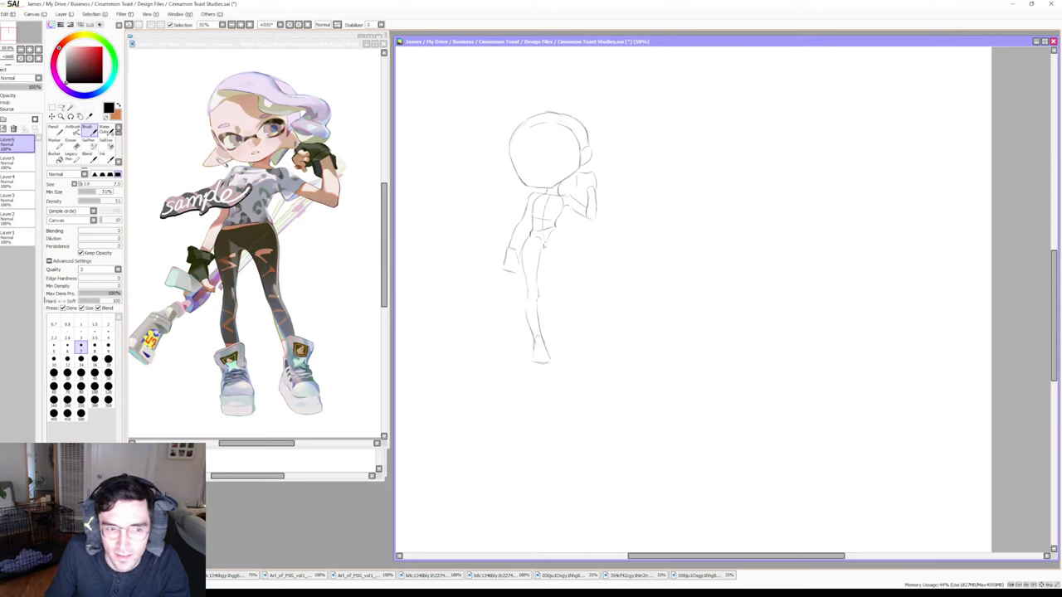
# Define the pelvis with angled lines meeting at the crotch, erasing stray marks around the waist and hips
pyautogui.press('e')
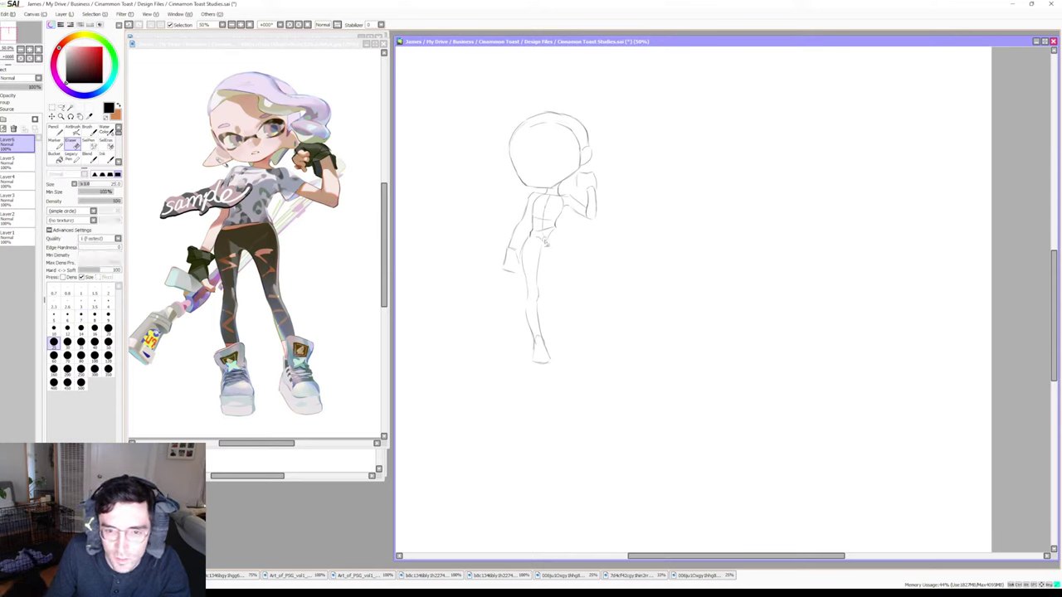
pyautogui.press('b')
pyautogui.press('e')
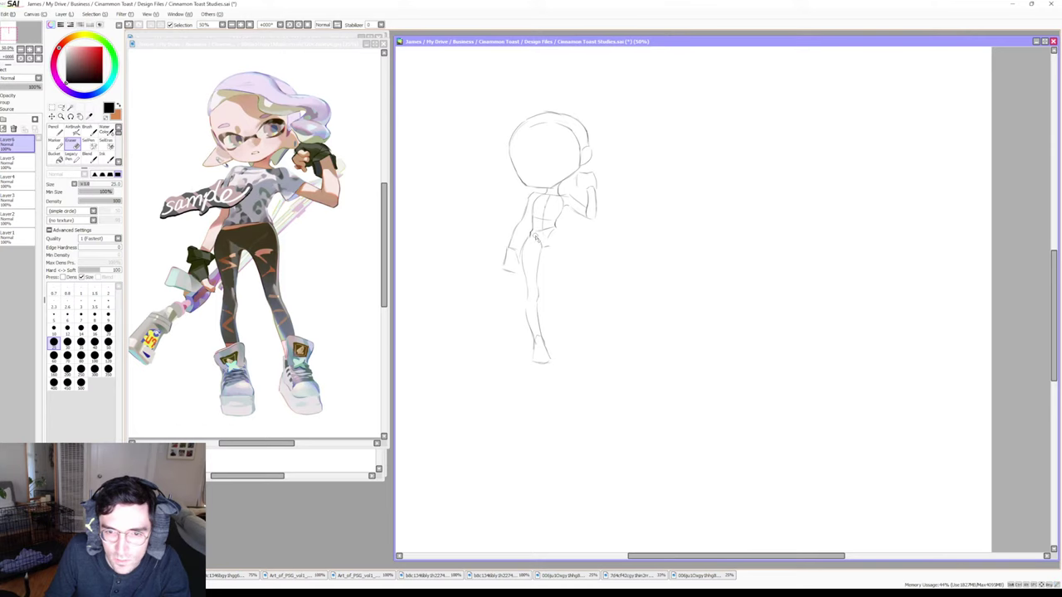
pyautogui.press('b')
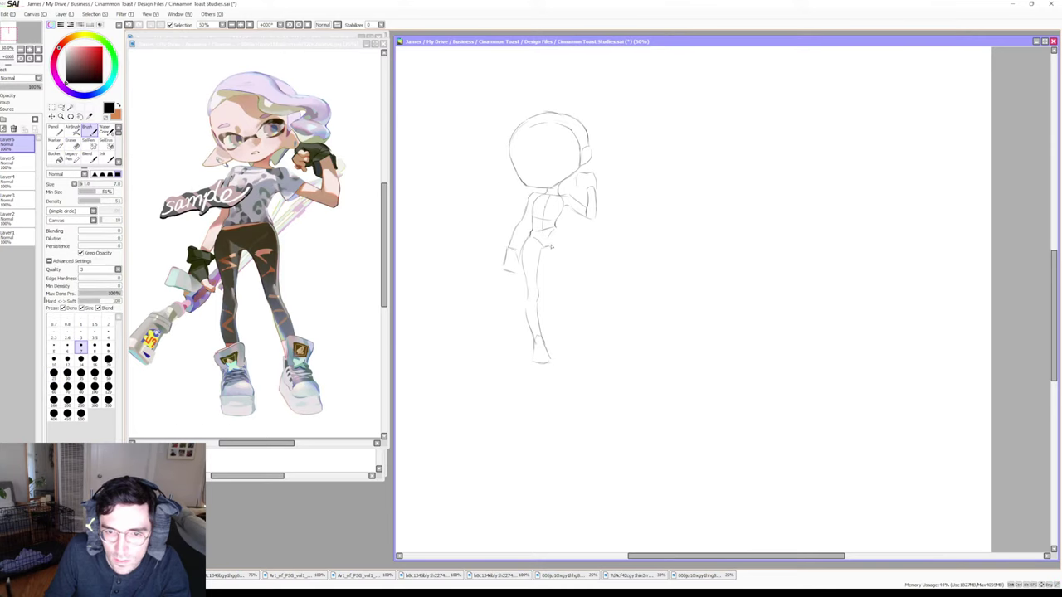
pyautogui.press('e')
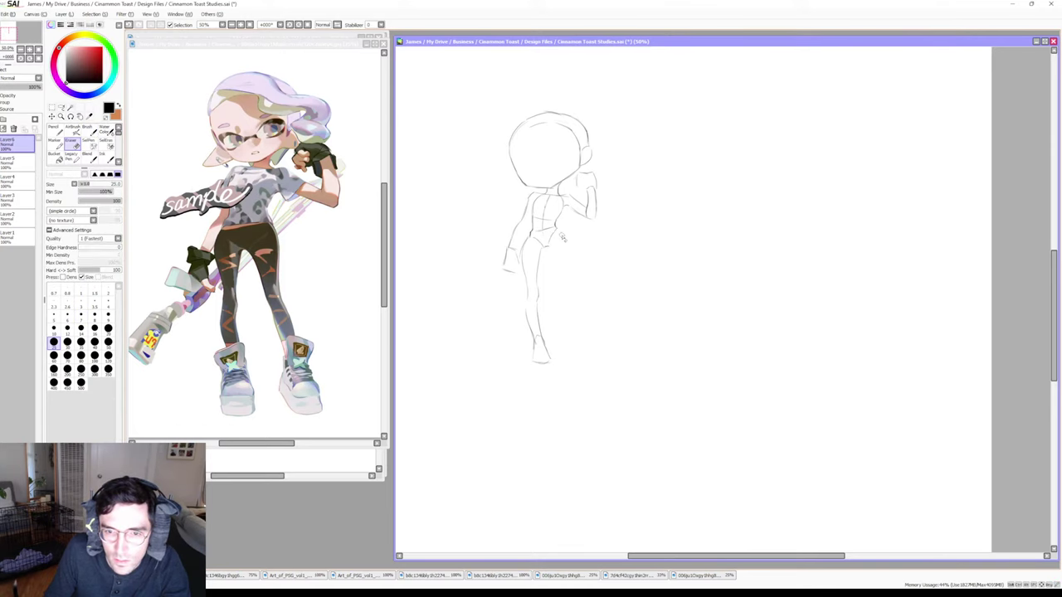
pyautogui.press('b')
pyautogui.press('e')
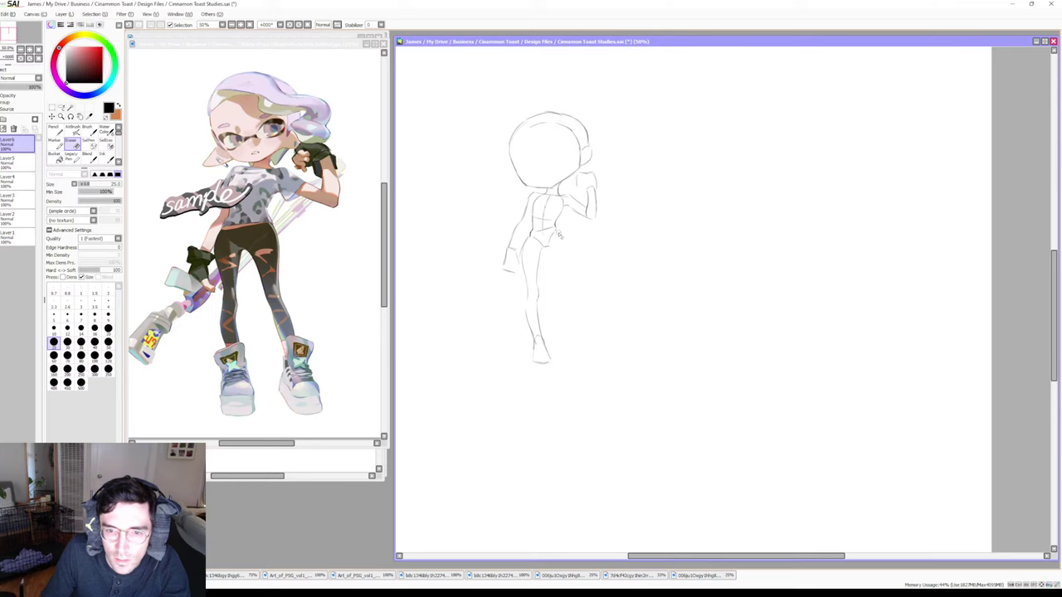
# Draw the right leg slanting outward from the hip to the ankle and block in its pointed foot
pyautogui.press('b')
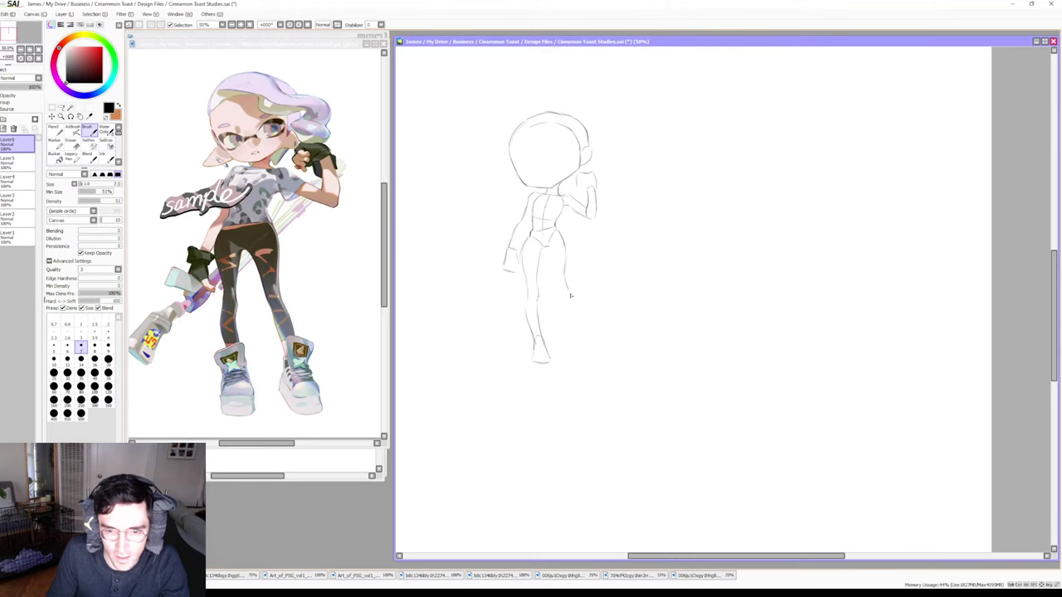
pyautogui.moveTo(569, 293); pyautogui.dragTo(578, 333)
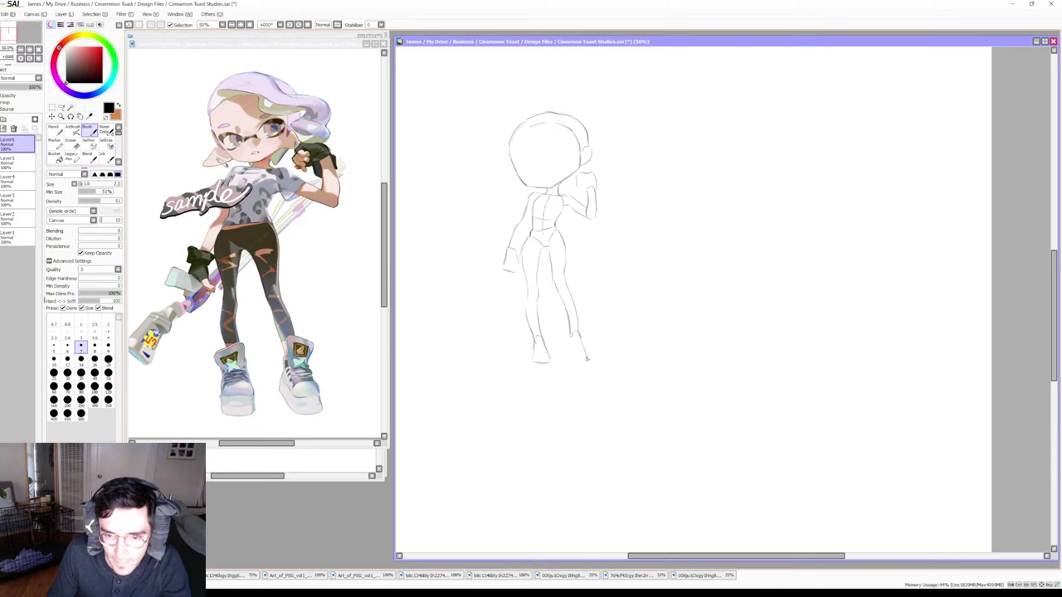
pyautogui.moveTo(581, 341)
pyautogui.mouseDown()
pyautogui.moveTo(591, 358)
pyautogui.moveTo(571, 357)
pyautogui.mouseUp()
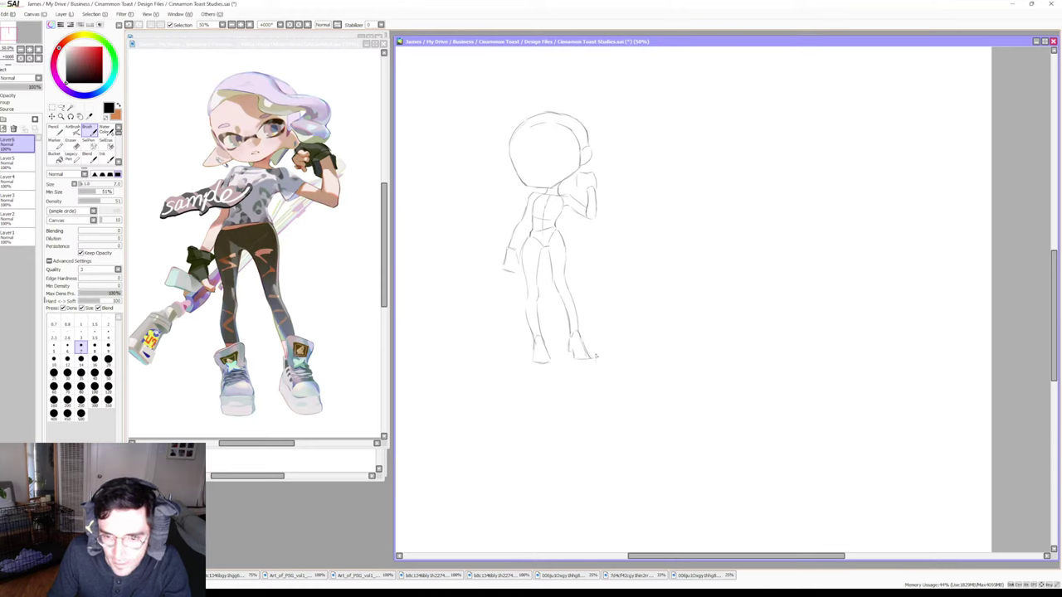
pyautogui.moveTo(573, 355); pyautogui.dragTo(596, 357)
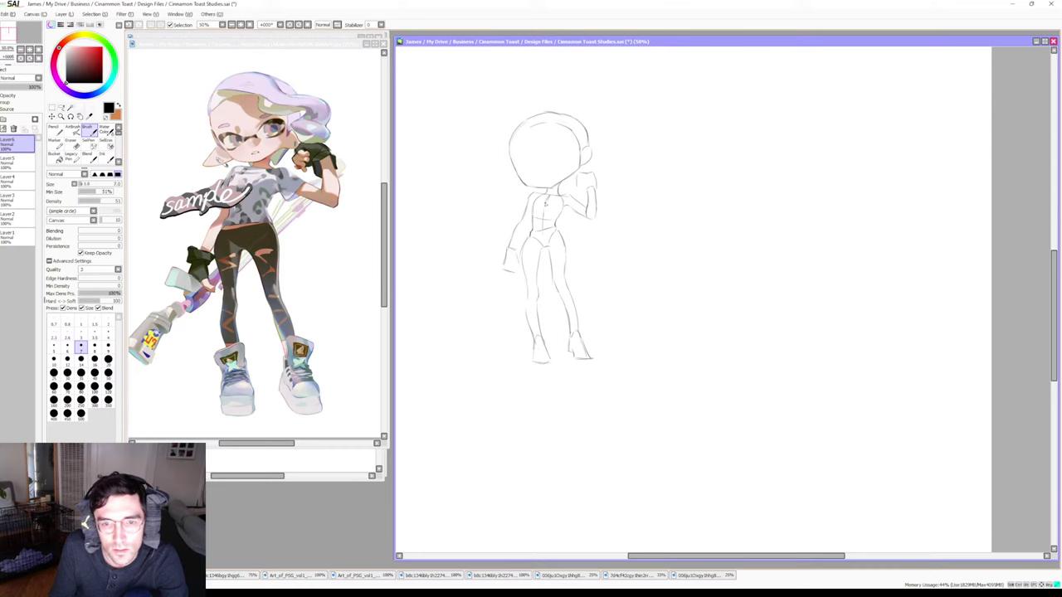
# Refine the right side of the torso from the ribcage down to the waist, erasing the overlapping lines
pyautogui.press('e')
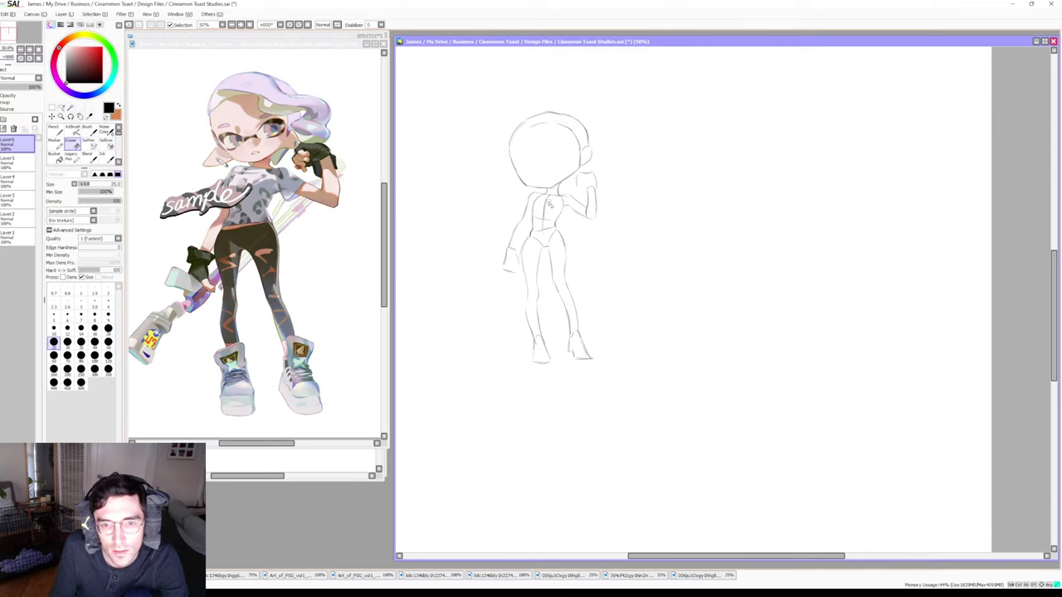
pyautogui.press('b')
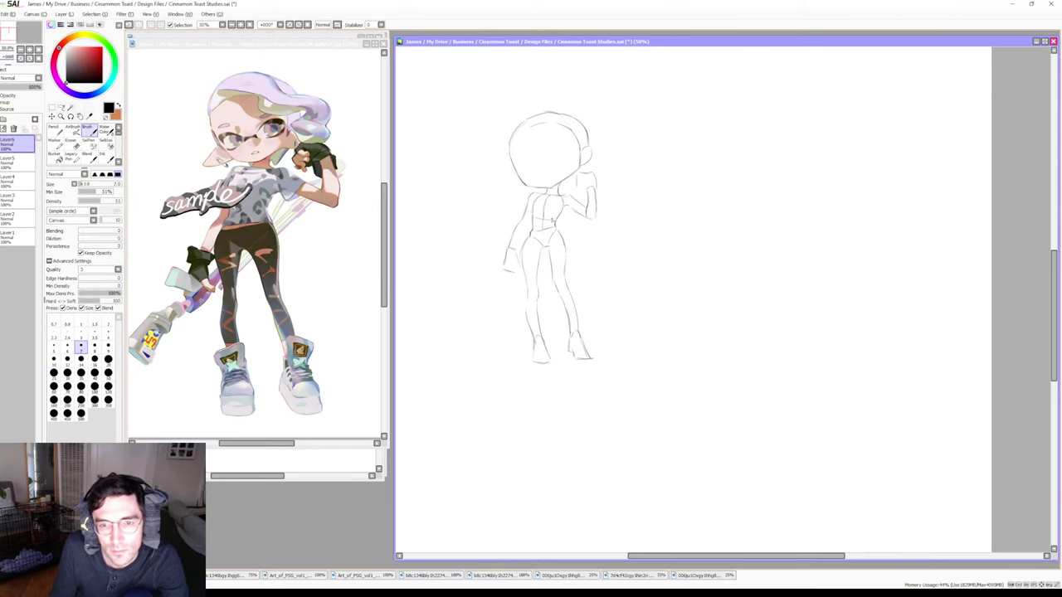
pyautogui.press('e')
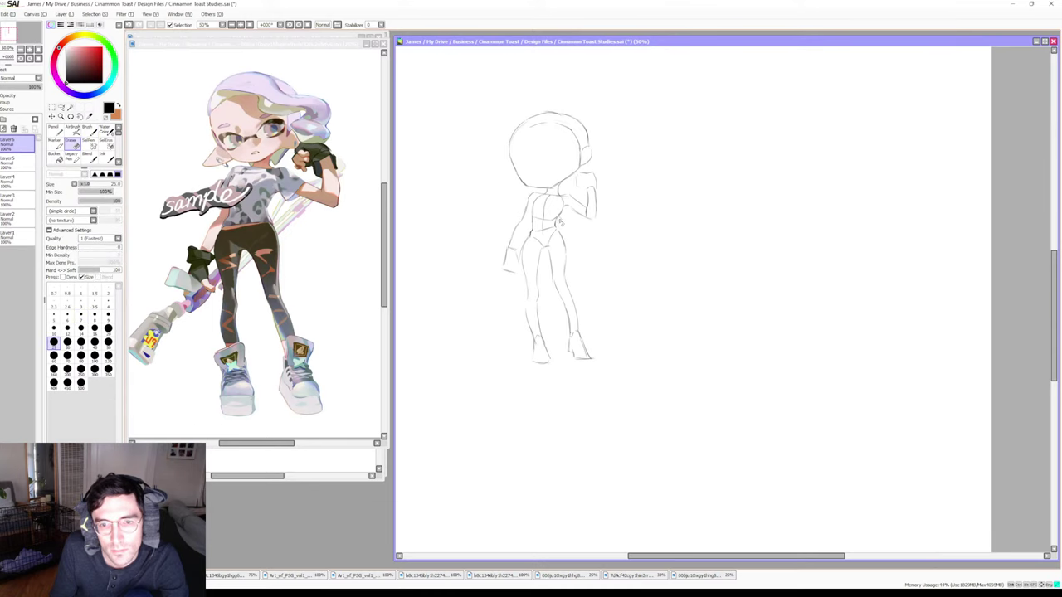
pyautogui.press('b')
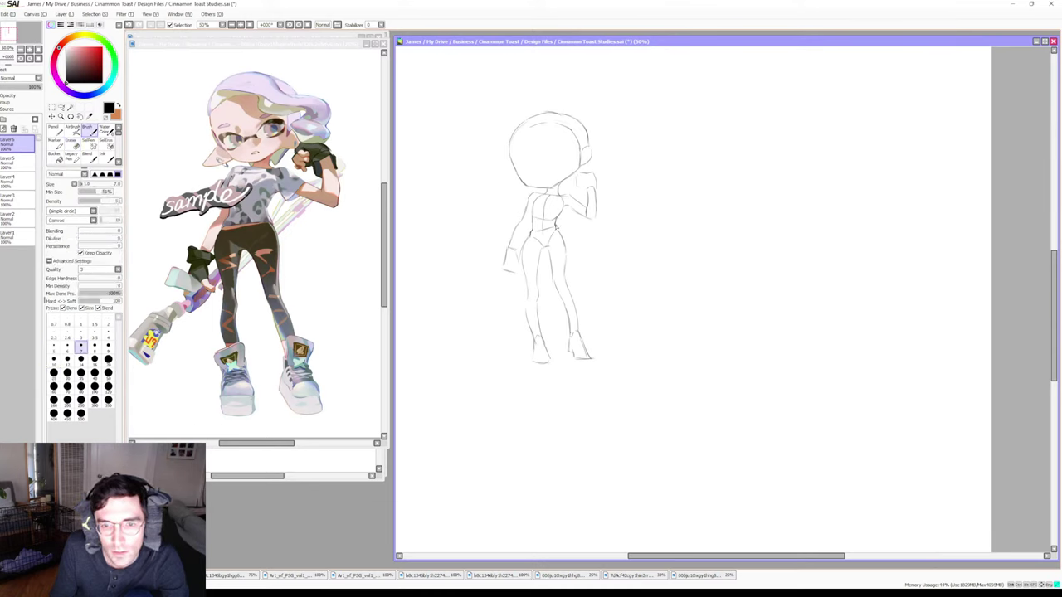
pyautogui.press('e')
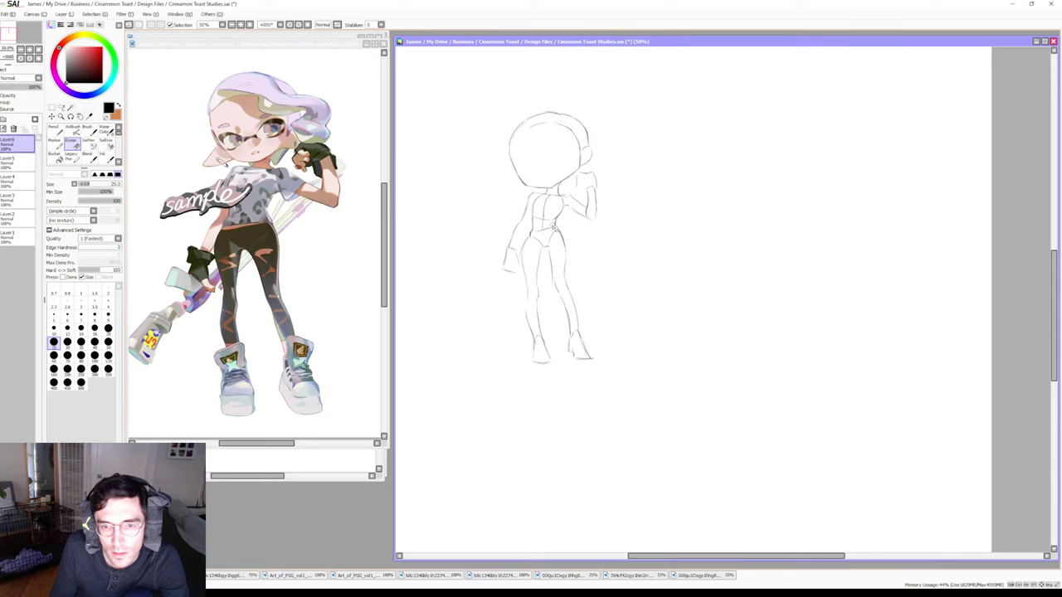
# Clean up the lowered arm's contours from the shoulder to the wrist, redrawing the forearm where it meets the hand
pyautogui.press('b')
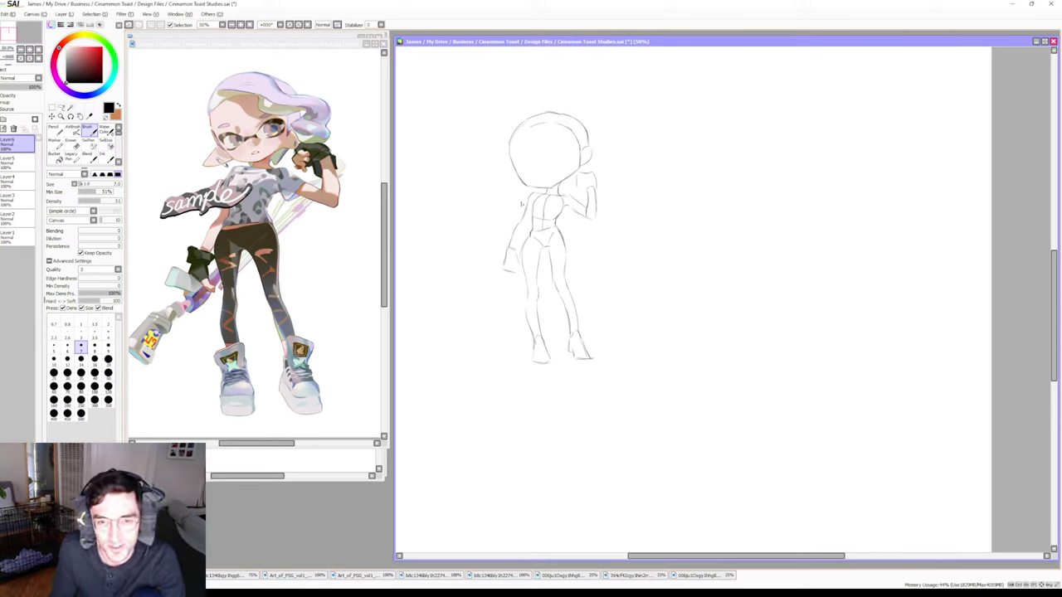
pyautogui.press('e')
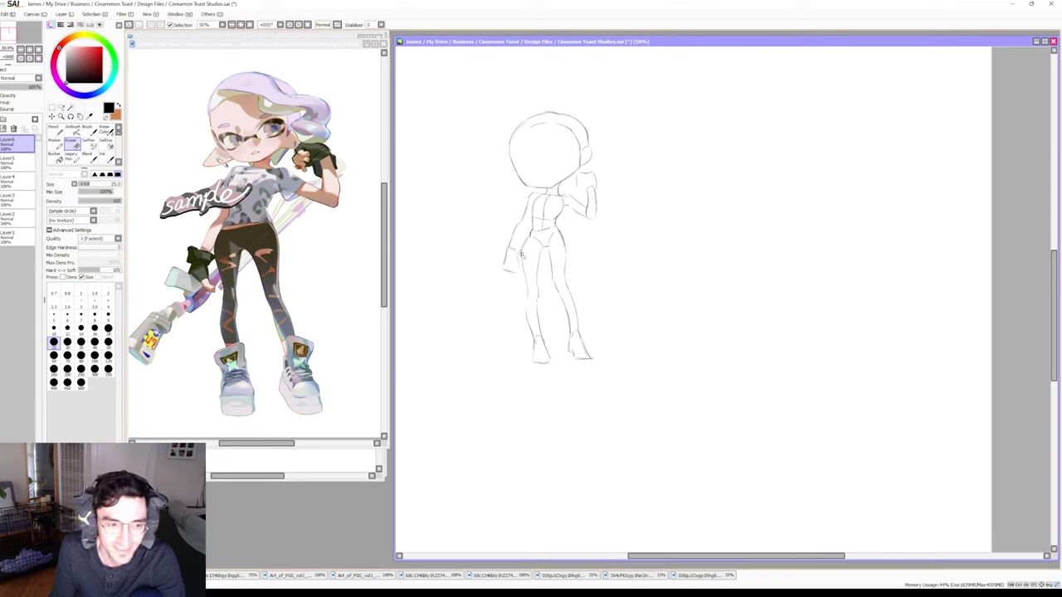
pyautogui.press('b')
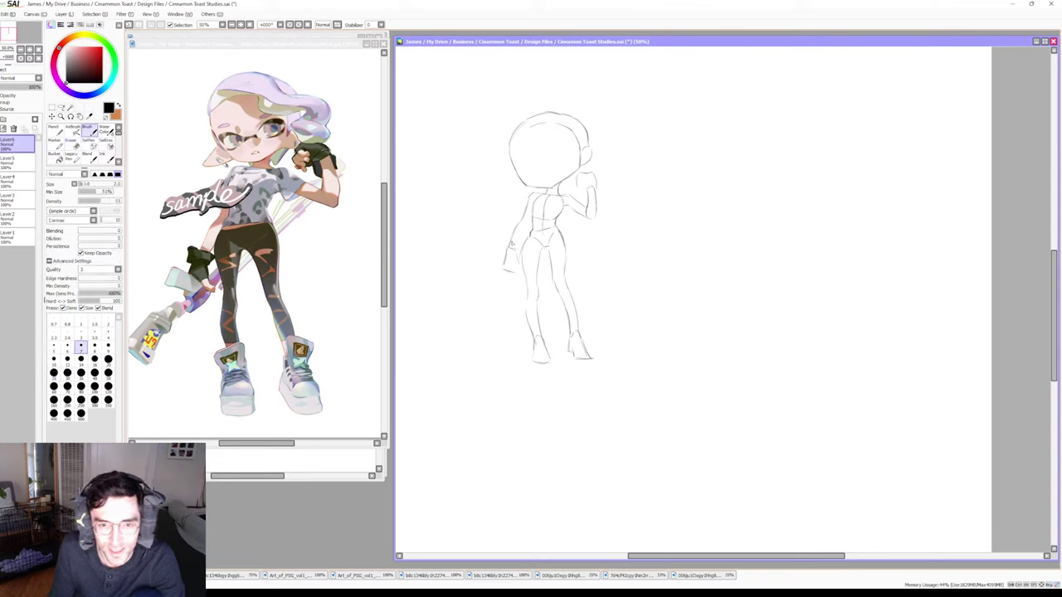
pyautogui.press('e')
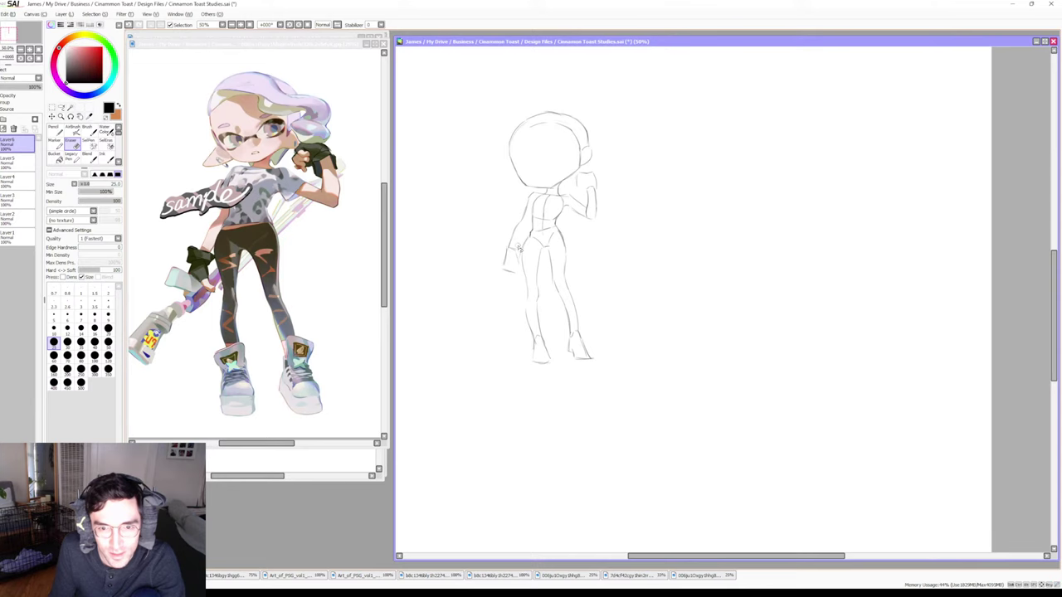
pyautogui.press('b')
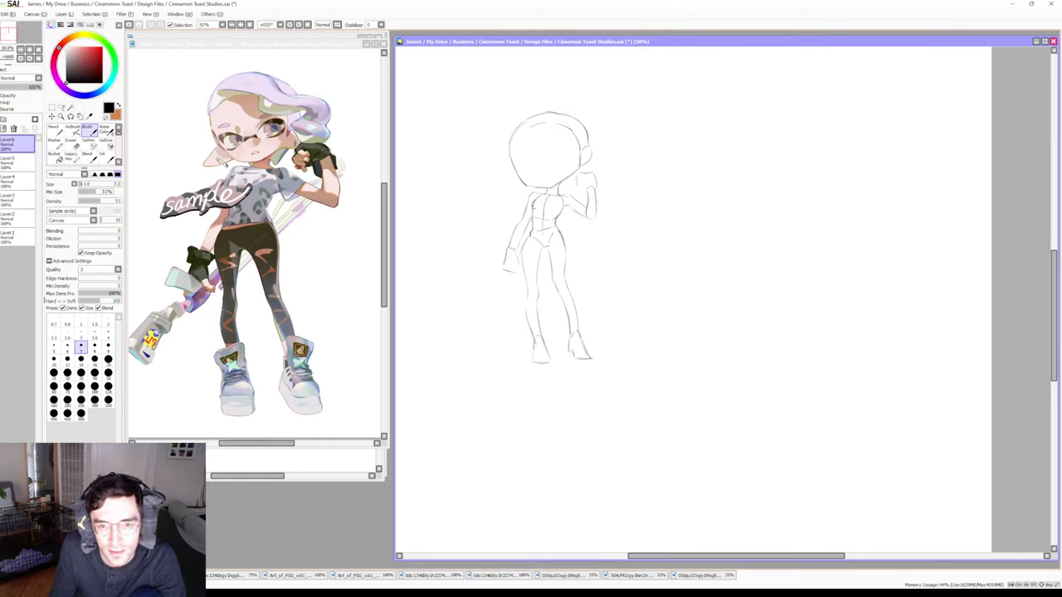
# Sketch the curve of the chest beside the raised arm's shoulder and clean up the surrounding upper-torso lines
pyautogui.press('e')
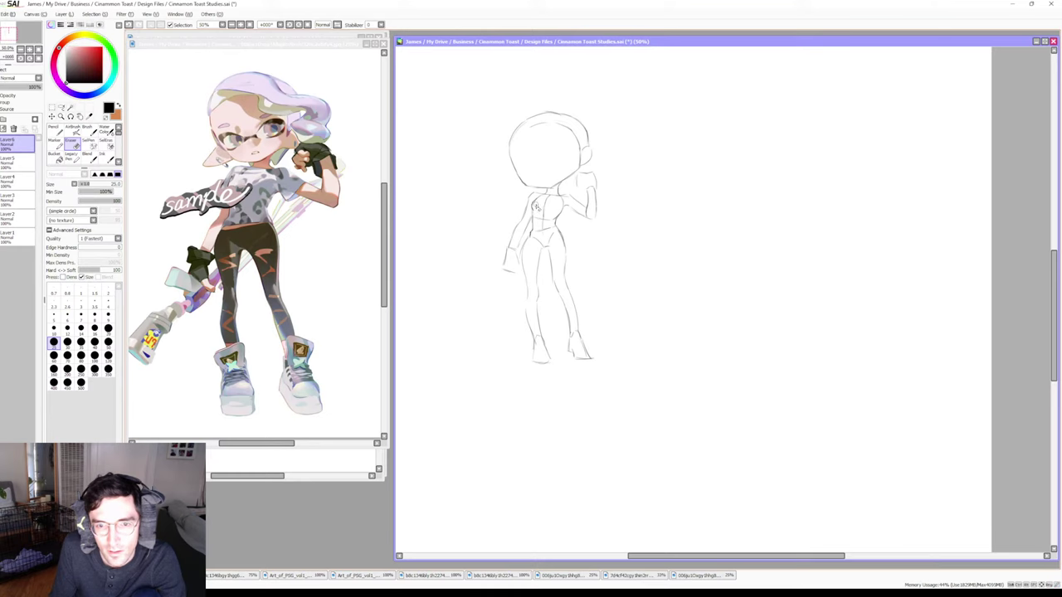
pyautogui.press('b')
pyautogui.press('e')
pyautogui.press('b')
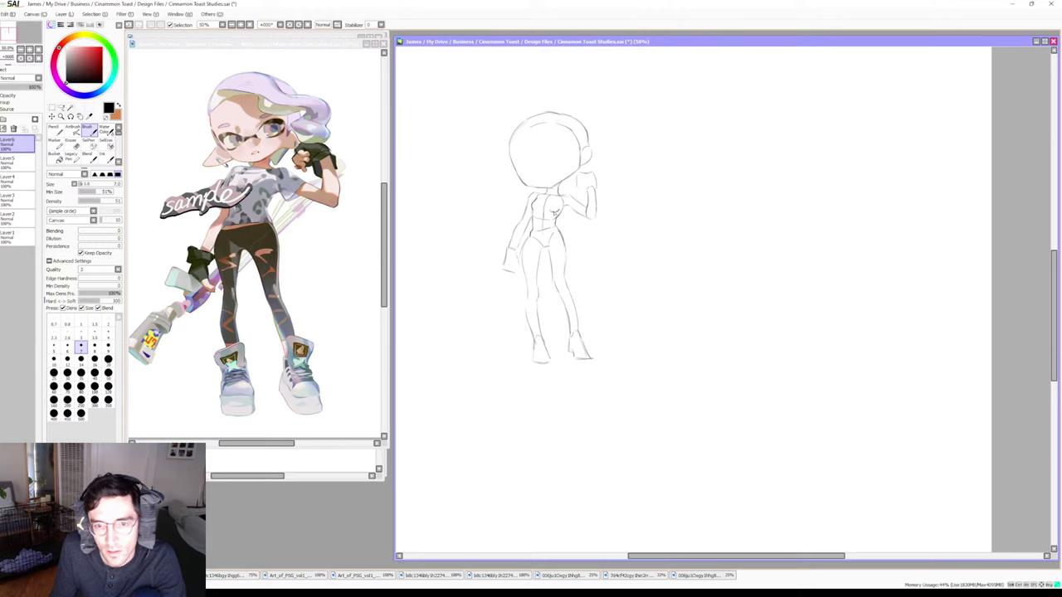
pyautogui.press('e')
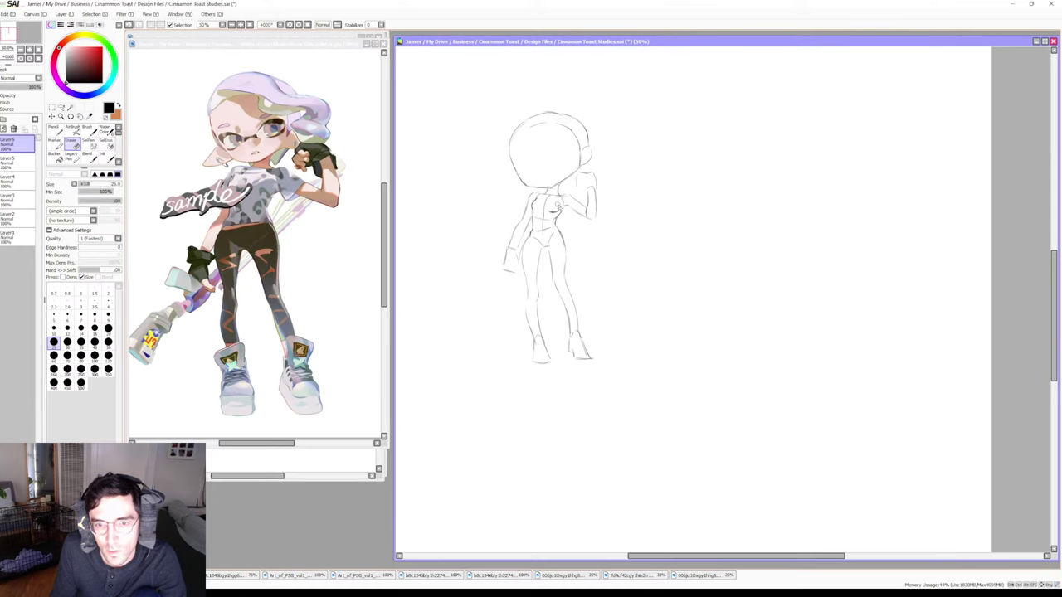
pyautogui.press('b')
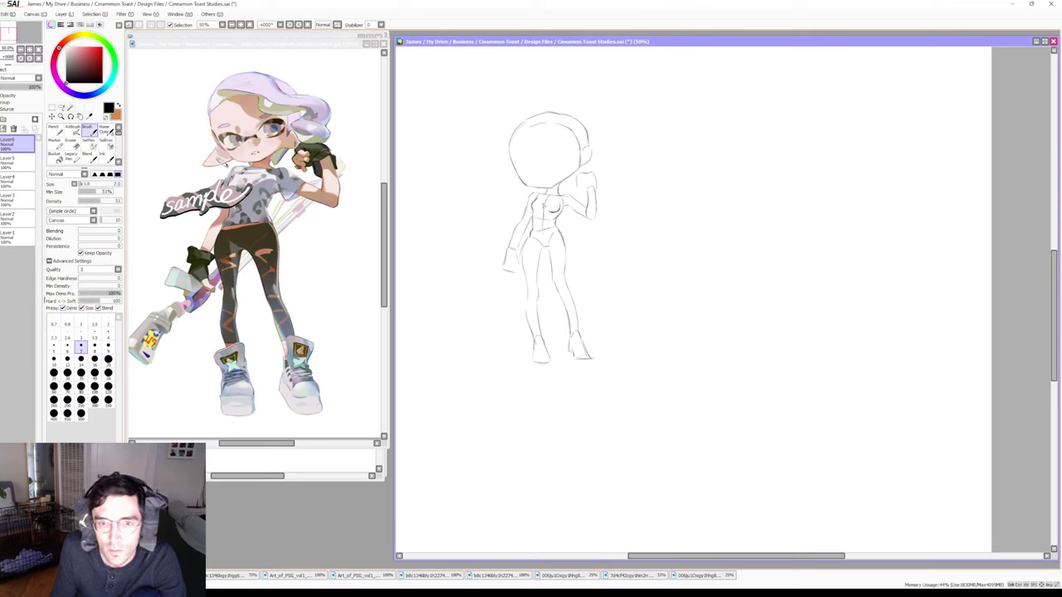
pyautogui.press('e')
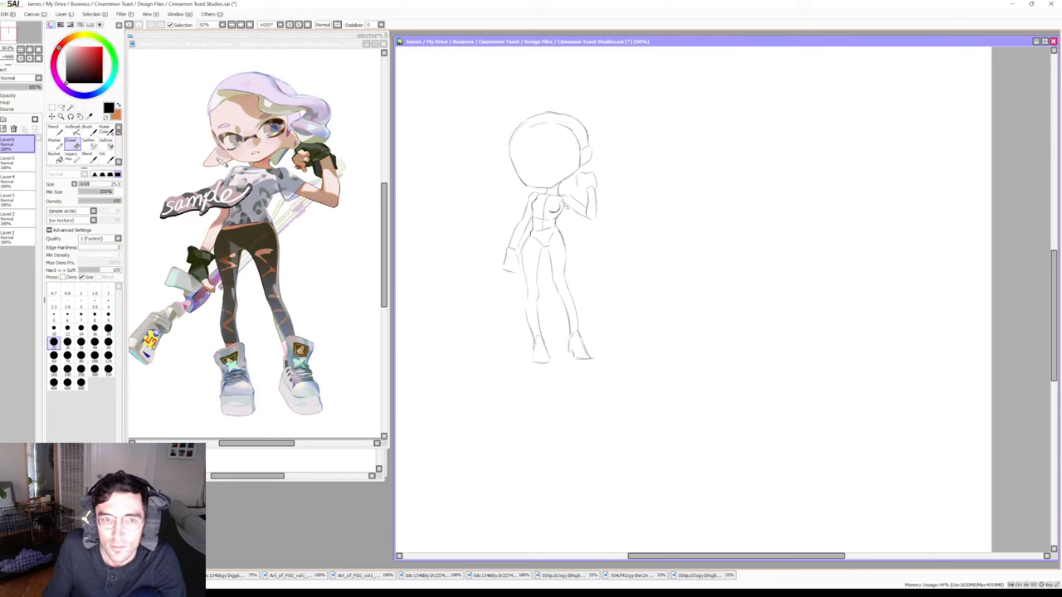
pyautogui.press('b')
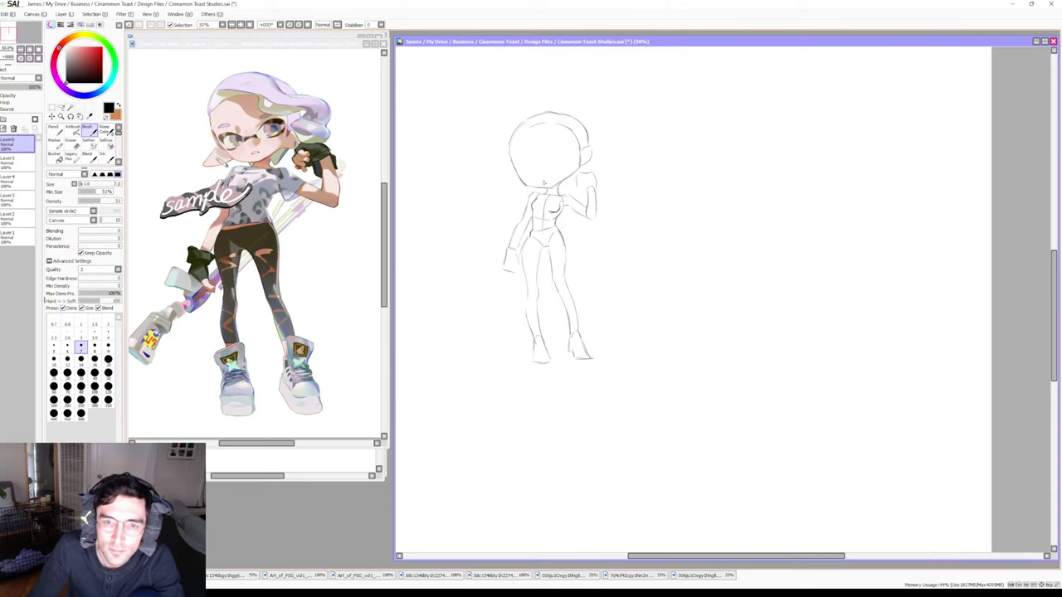
# Sketch a small mouth low on the face and tidy the stray lines around it and on the arms
pyautogui.moveTo(546, 179); pyautogui.dragTo(554, 181)
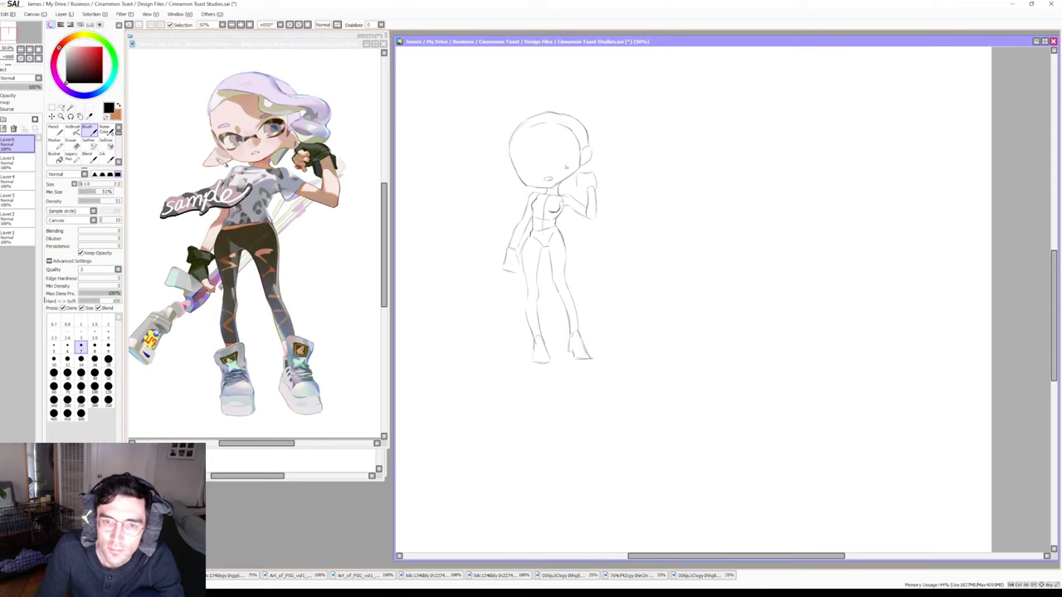
pyautogui.press('e')
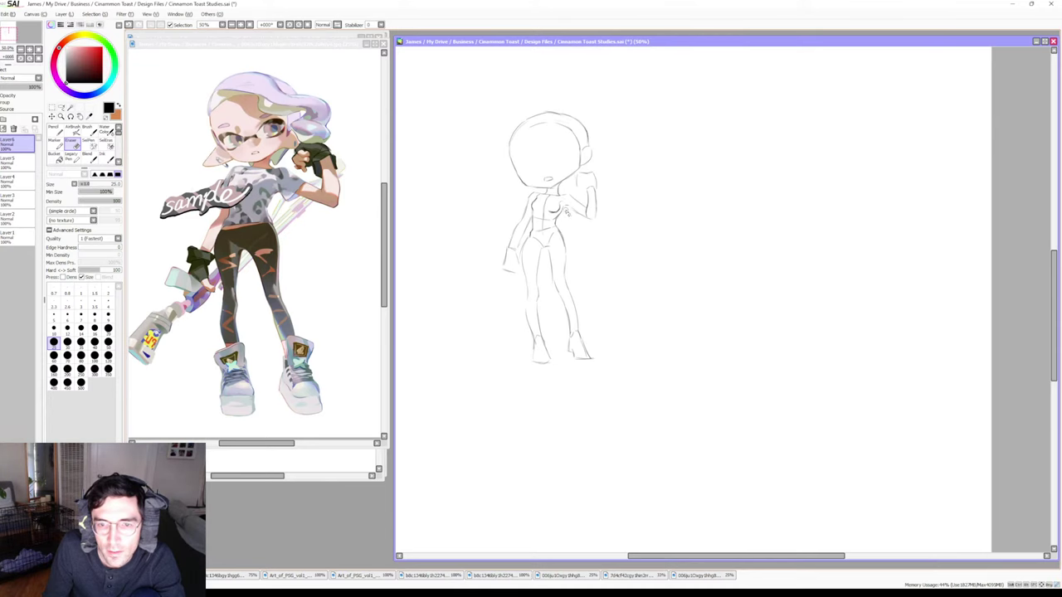
pyautogui.press('b')
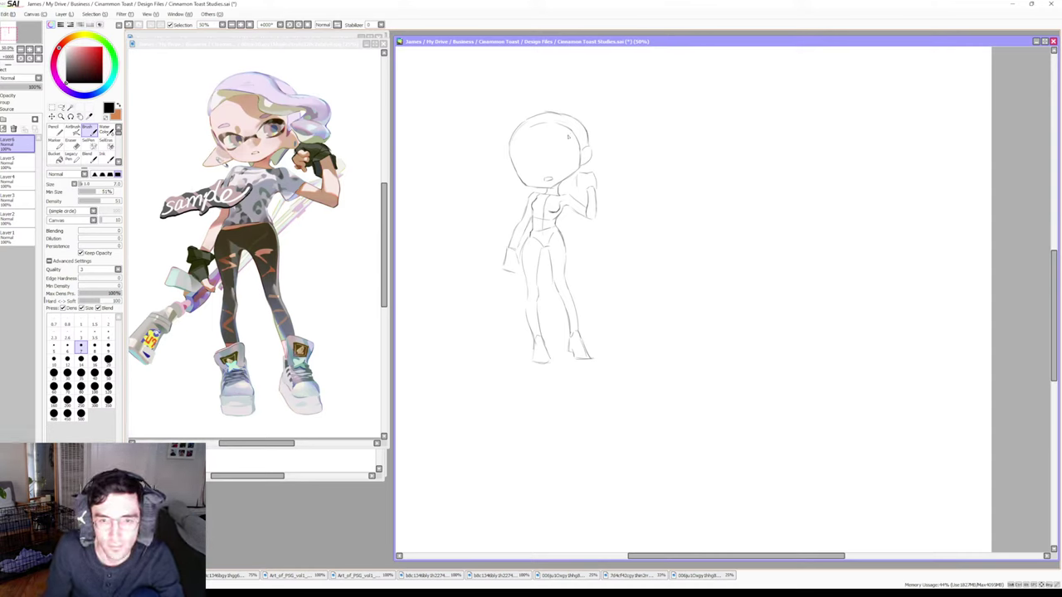
pyautogui.press('e')
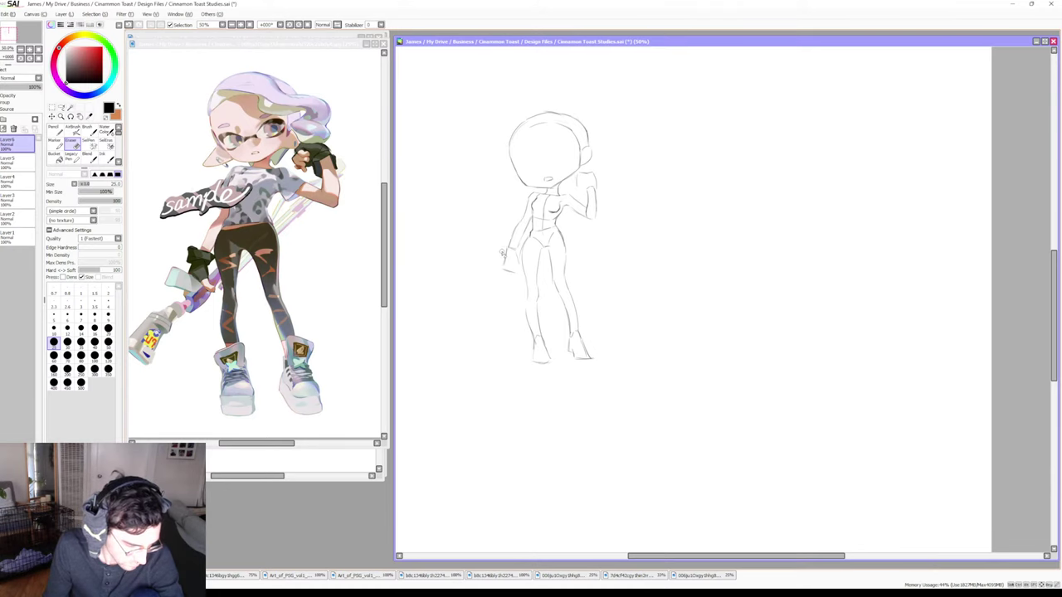
pyautogui.press('b')
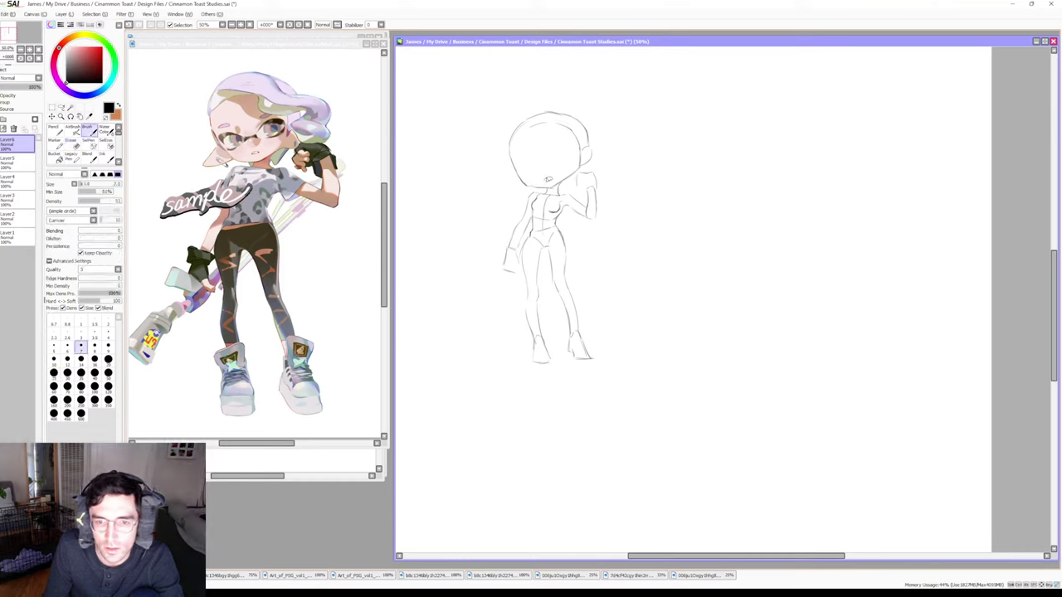
pyautogui.press('e')
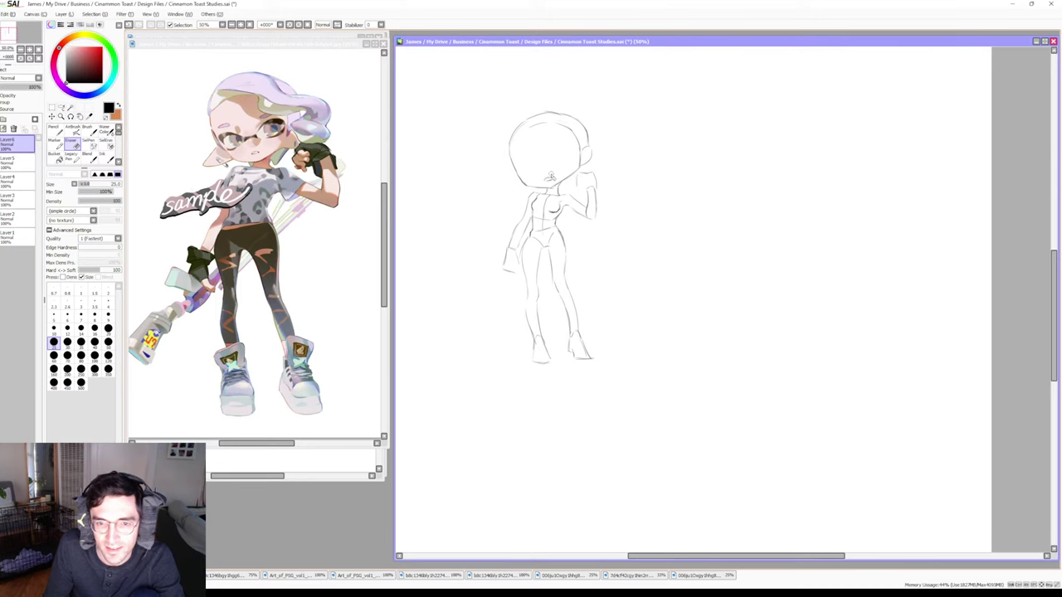
# Sketch the nose, the simple eye curves and the brow nearest the raised hand, and redraw the mouth line
pyautogui.press('b')
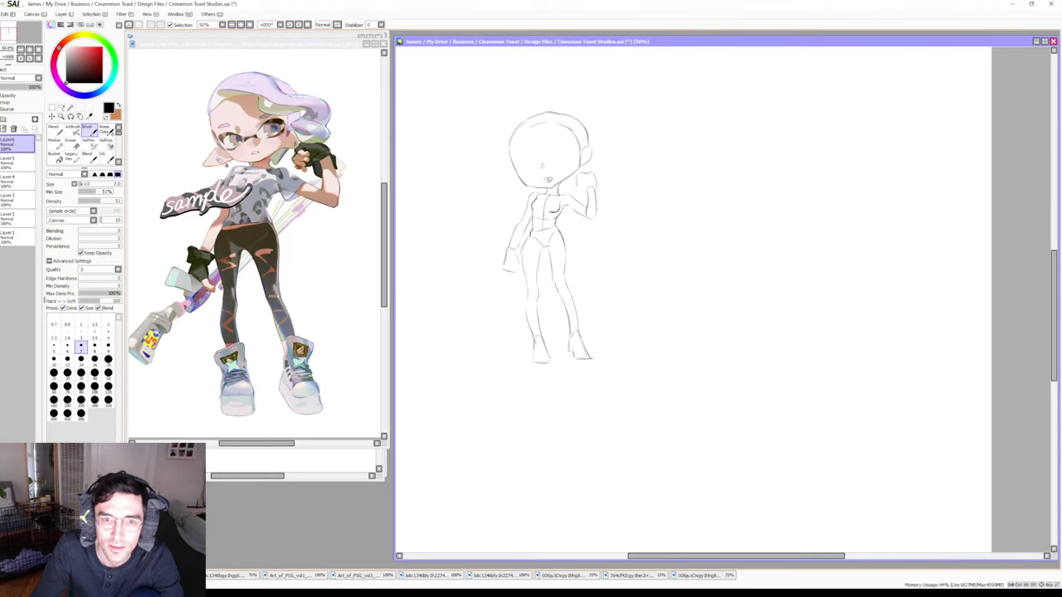
pyautogui.press('e')
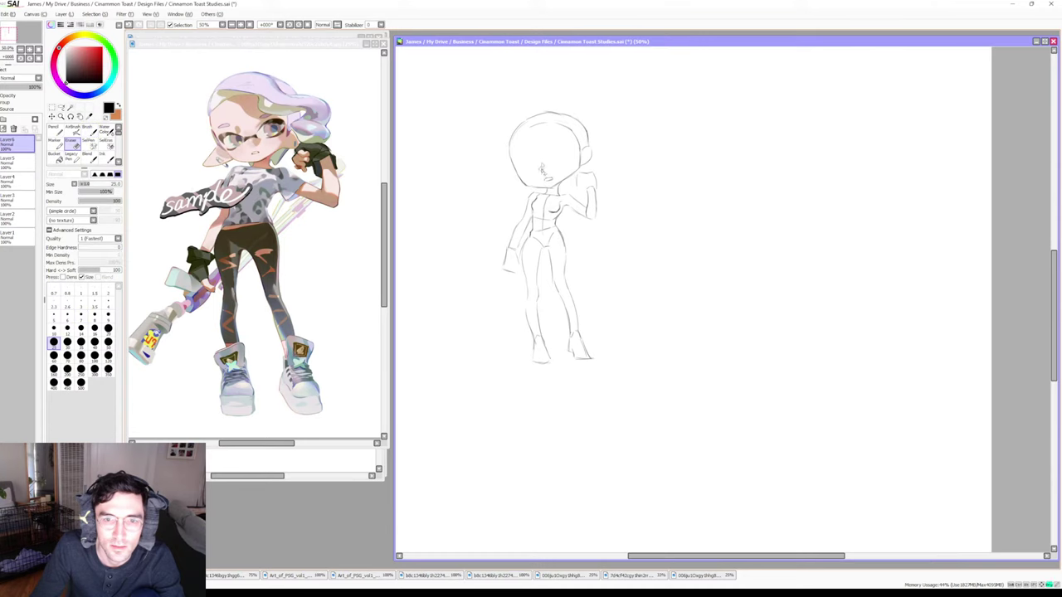
pyautogui.press('b')
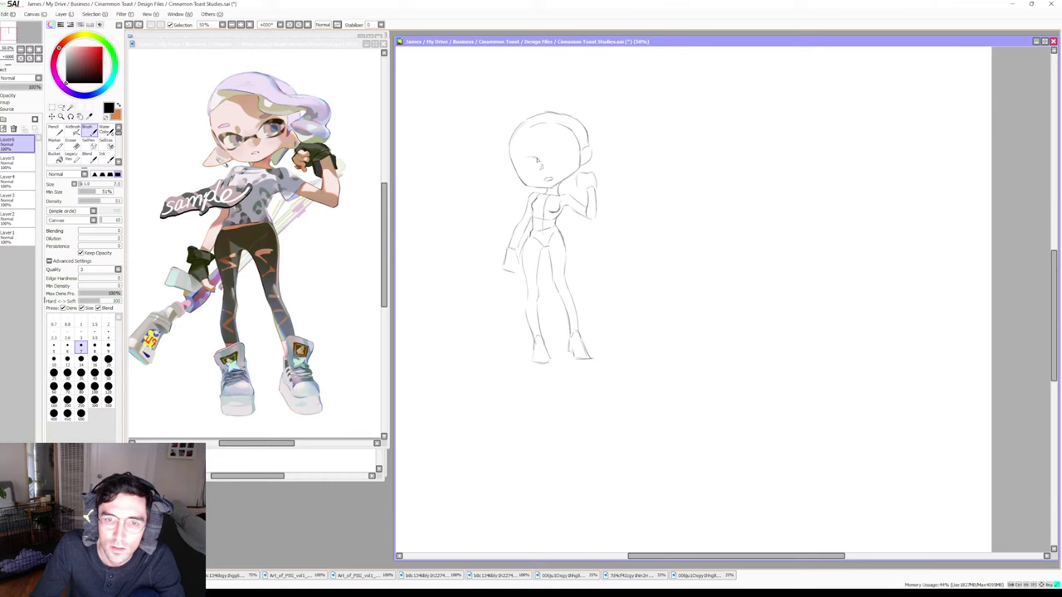
pyautogui.press('e')
pyautogui.press('b')
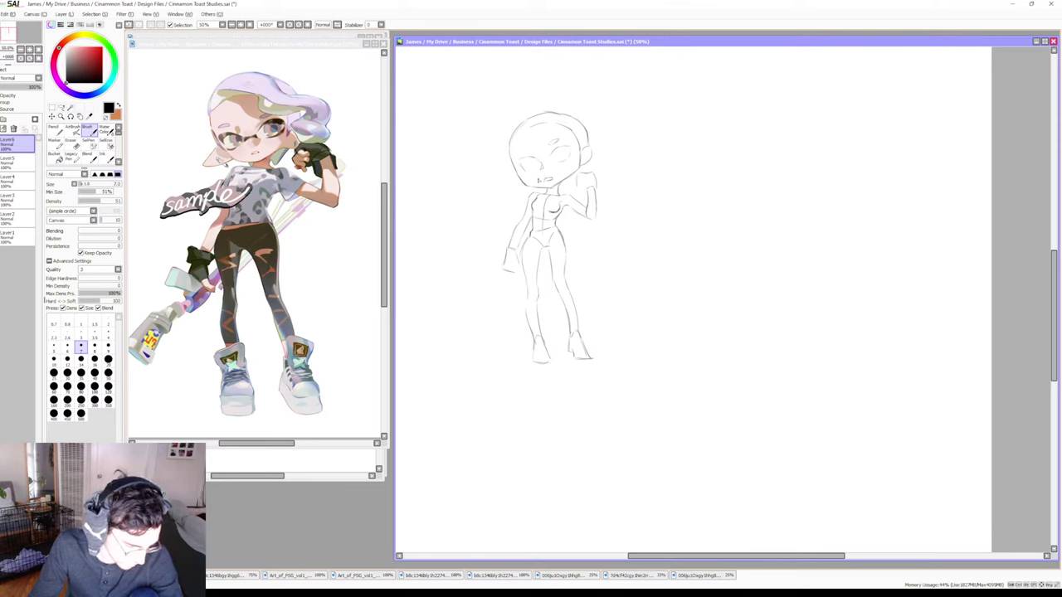
pyautogui.moveTo(545, 179); pyautogui.dragTo(552, 178)
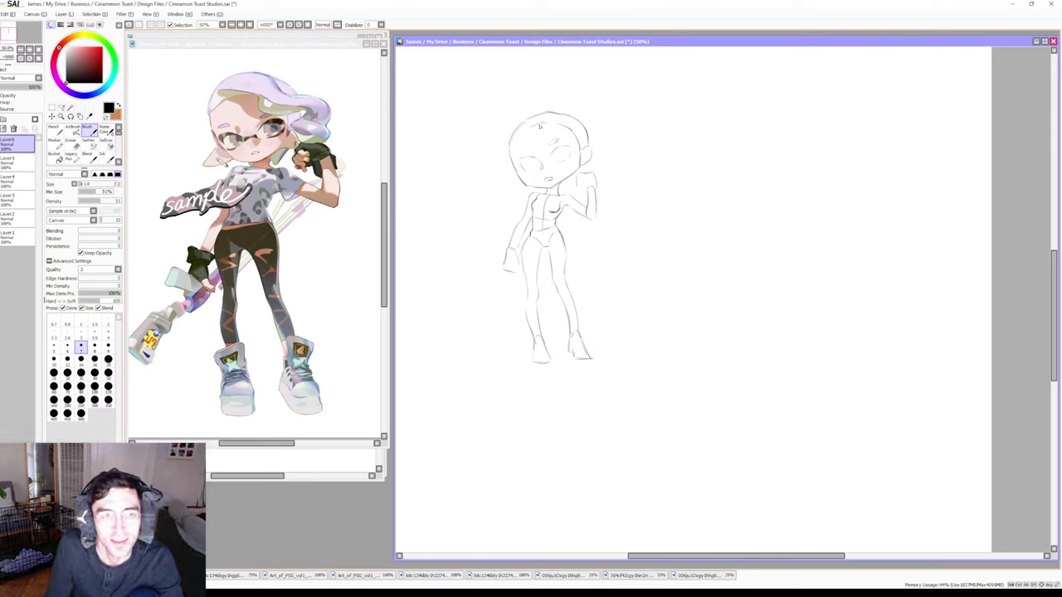
# Add the second eyebrow above the eye on the lowered-arm side and clean up that eye's lines
pyautogui.press('e')
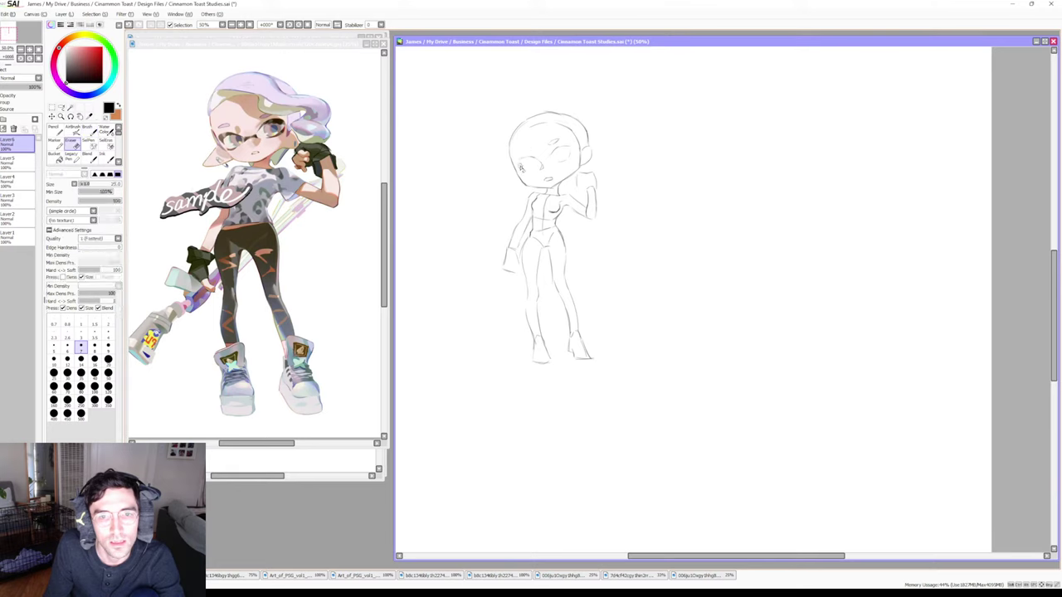
pyautogui.press('b')
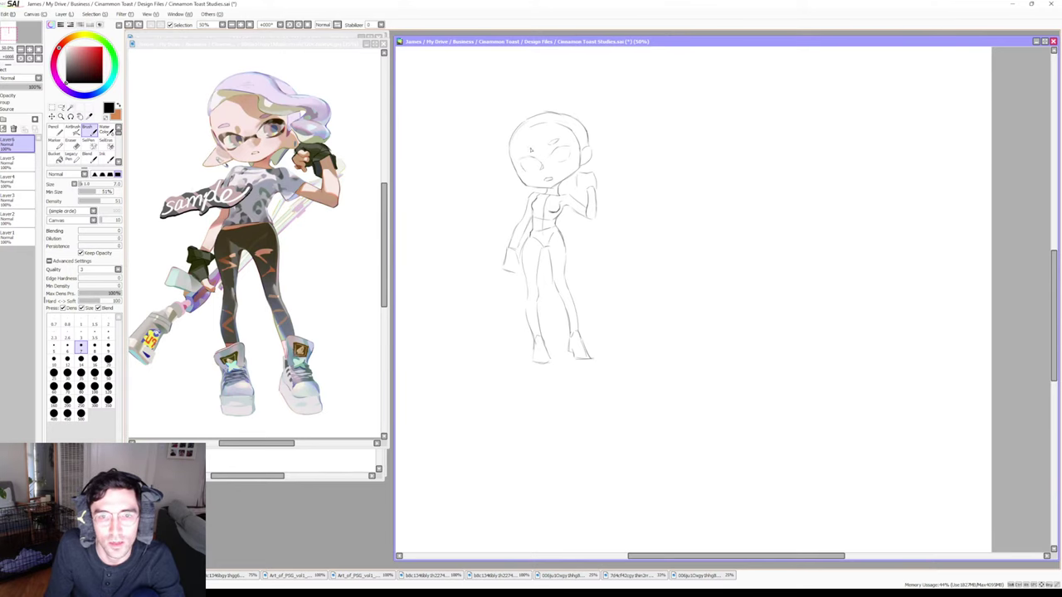
pyautogui.moveTo(534, 150); pyautogui.dragTo(528, 153)
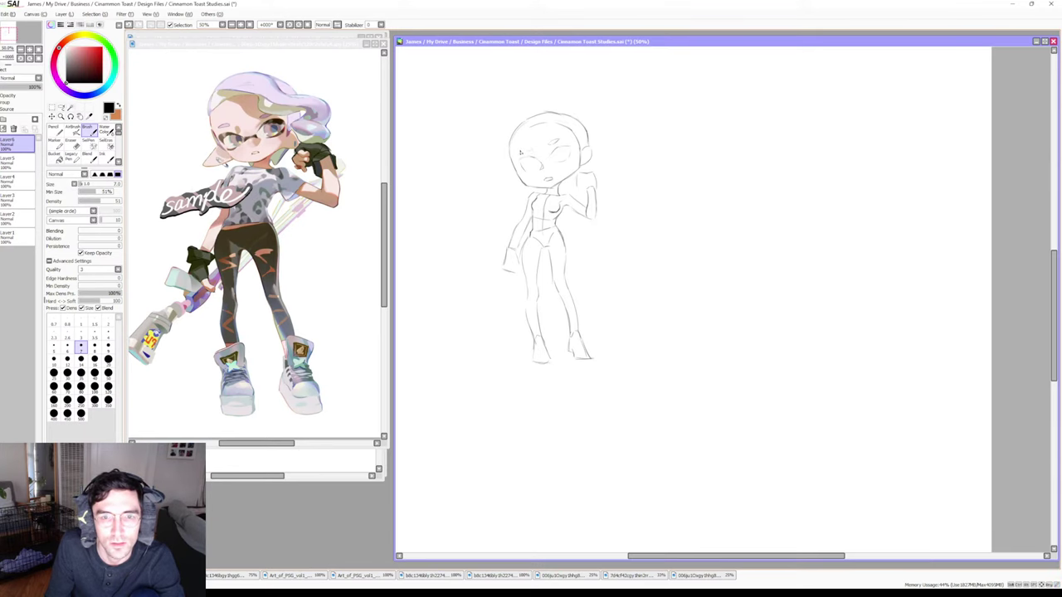
pyautogui.press('e')
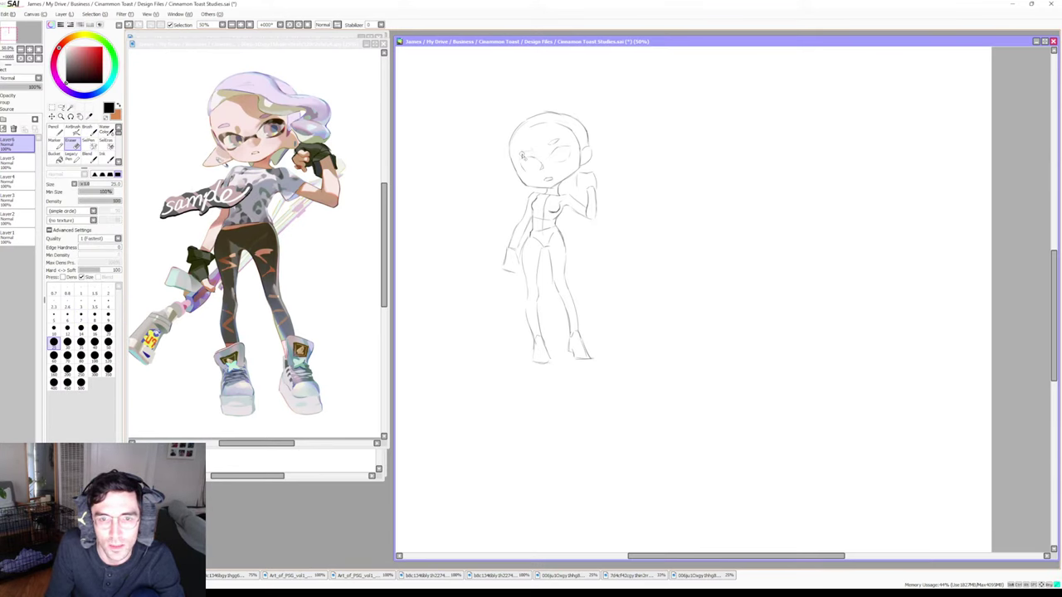
pyautogui.press('b')
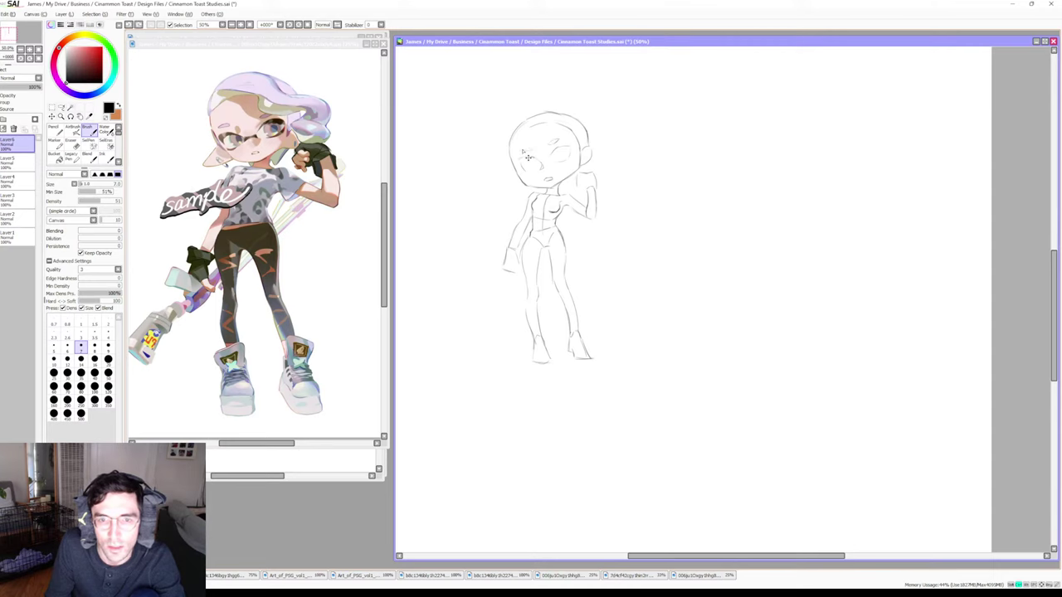
pyautogui.press('e')
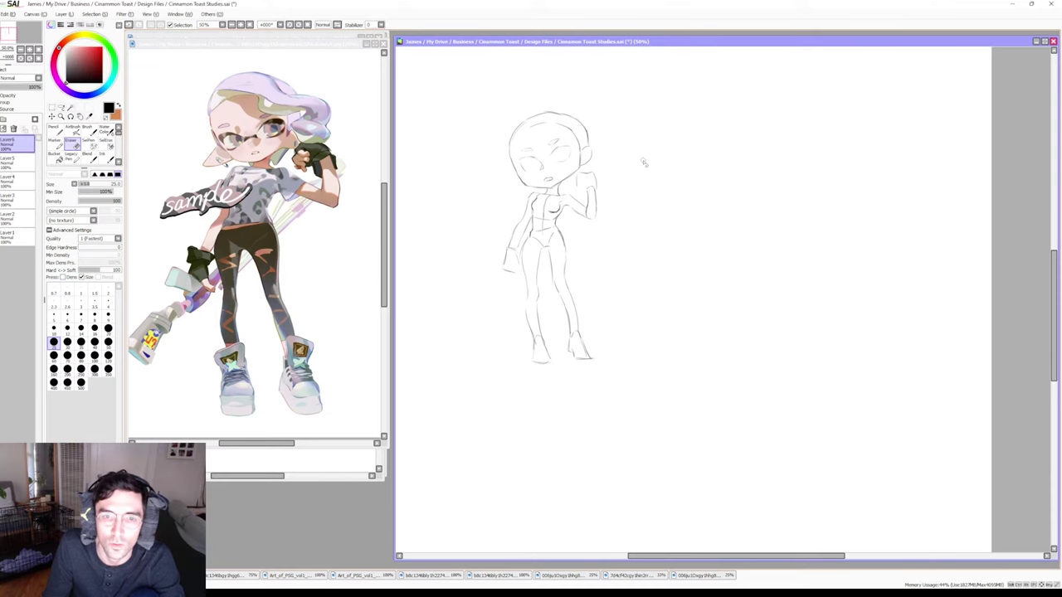
# Rework the lowered arm's wrist and redraw the outer contours of both hips with a fuller curve
pyautogui.press('b')
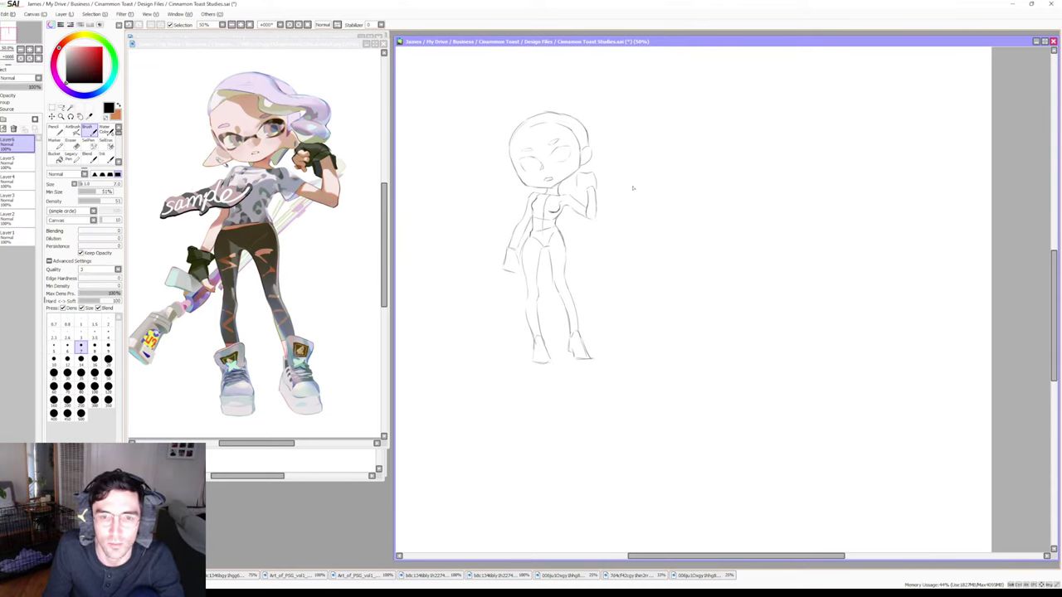
pyautogui.press('e')
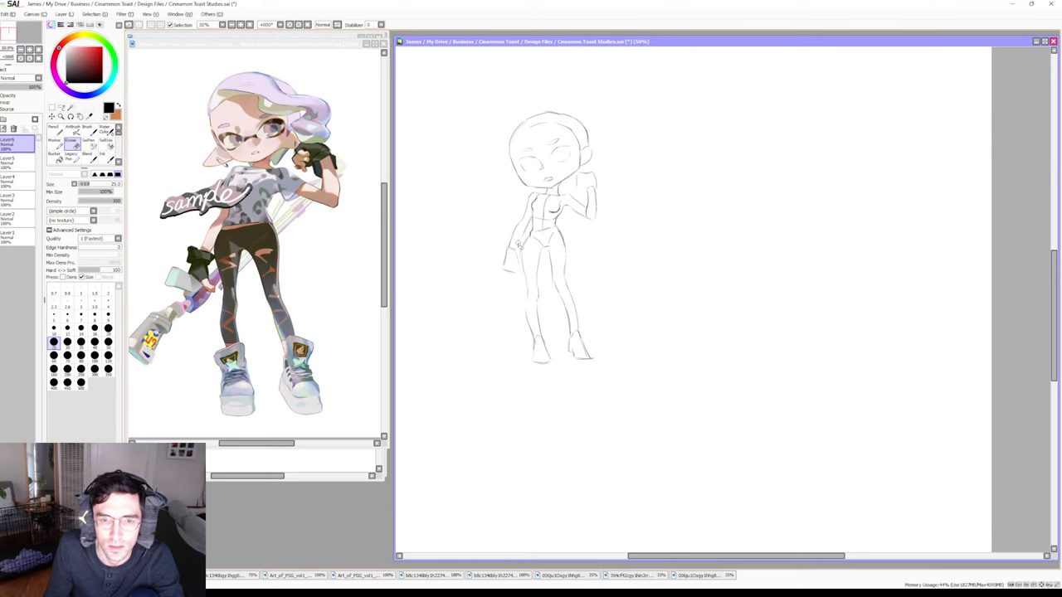
pyautogui.press('b')
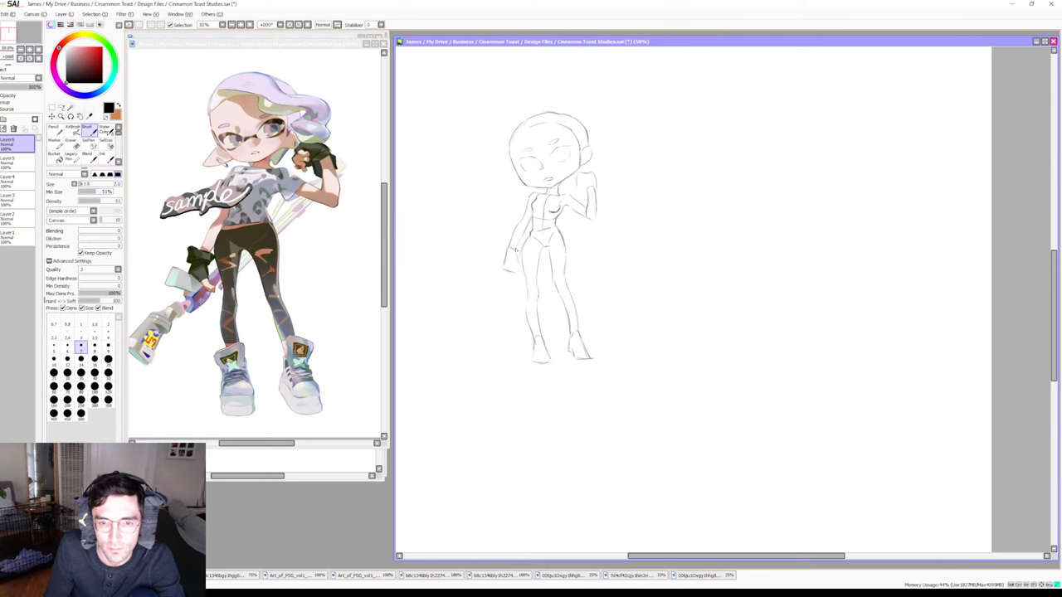
pyautogui.press('e')
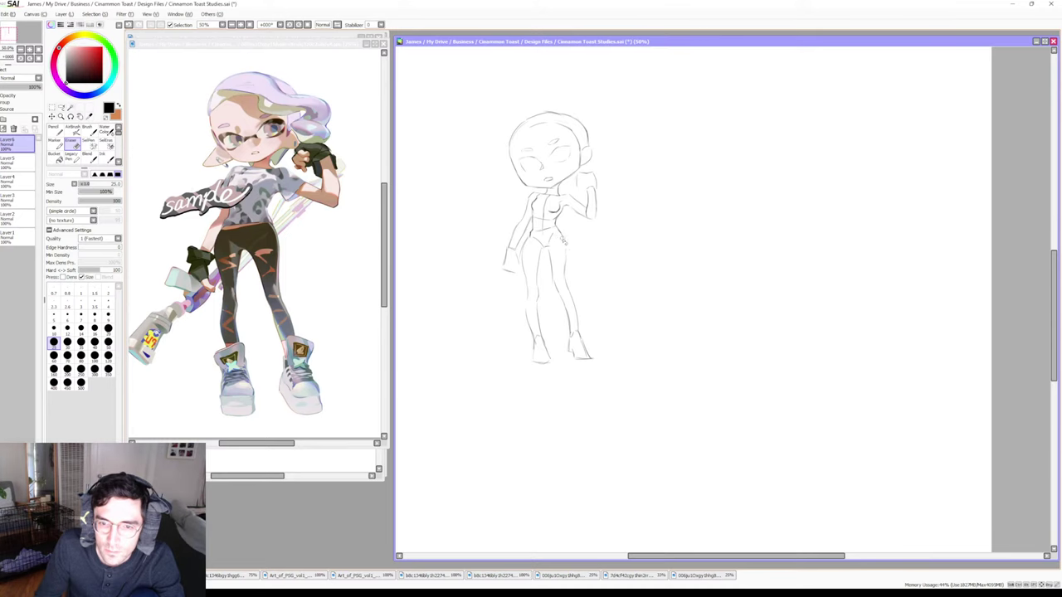
pyautogui.press('b')
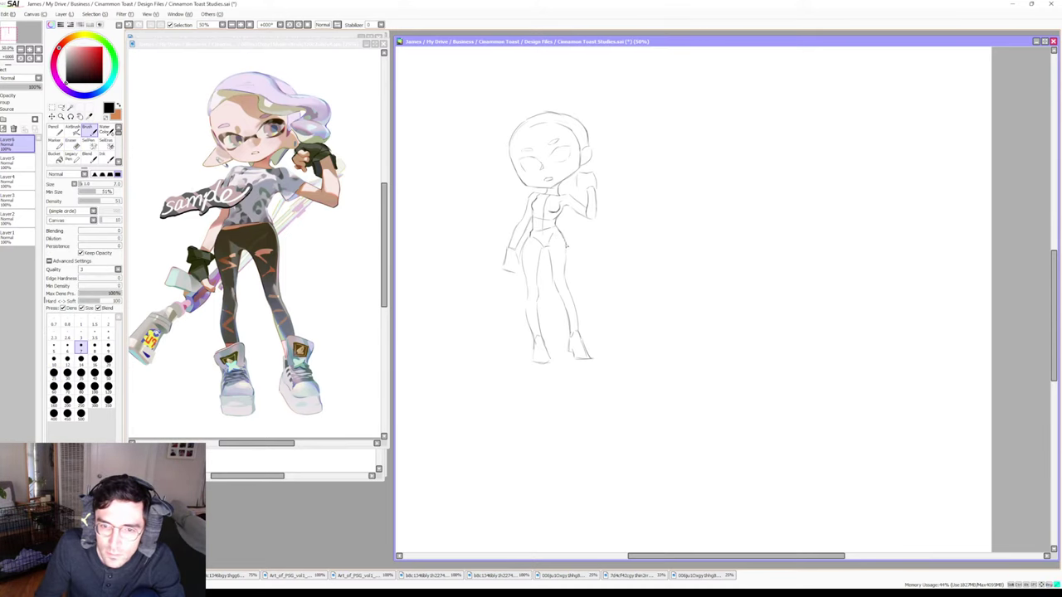
pyautogui.press('e')
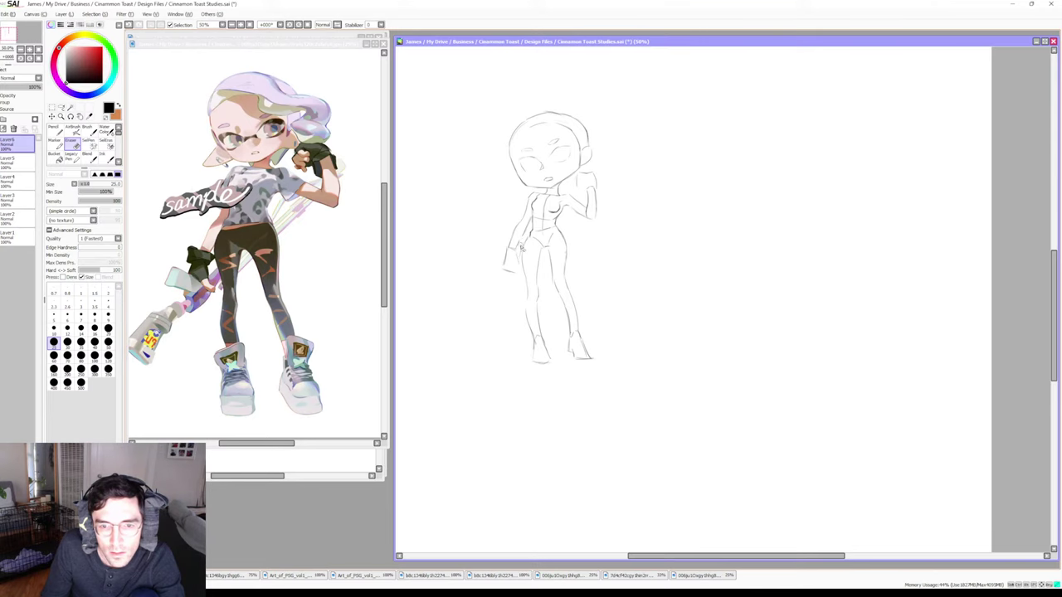
pyautogui.press('b')
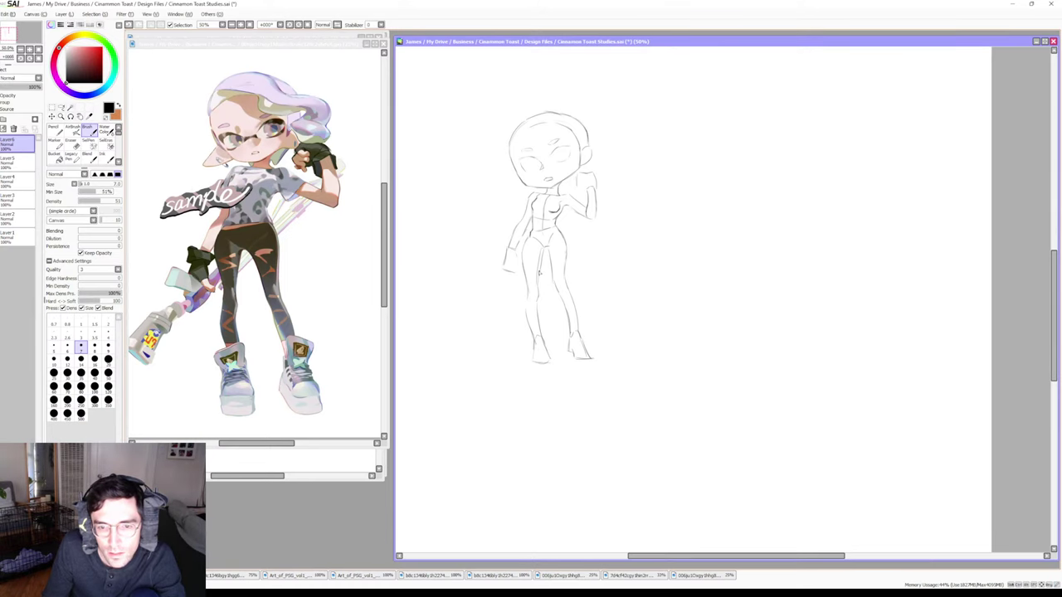
# Erase and redraw the inner thigh lines, joining them in a rounded arch at the crotch beneath the pelvis
pyautogui.press('e')
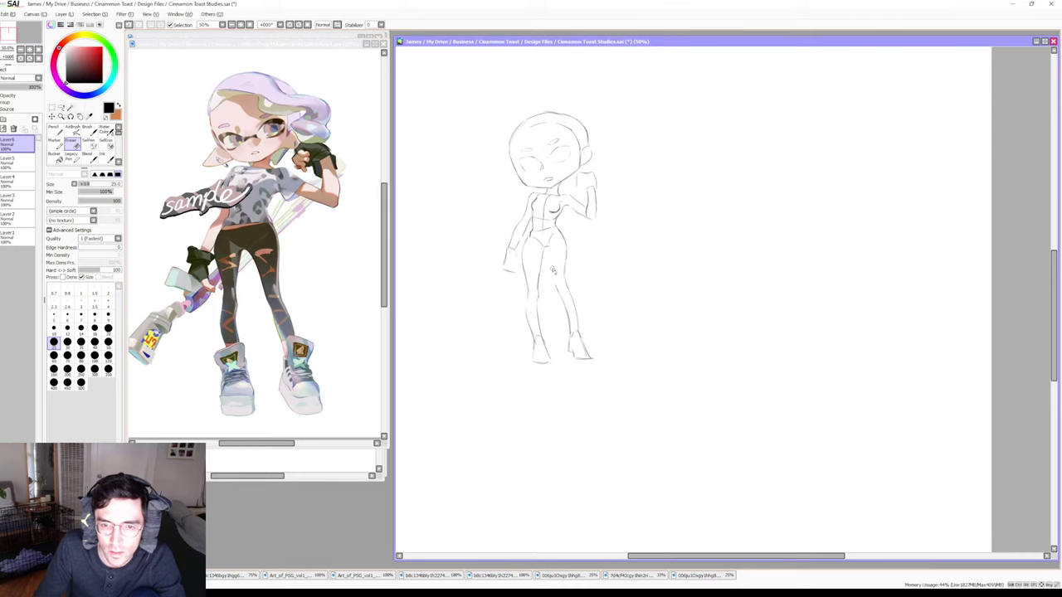
pyautogui.press('b')
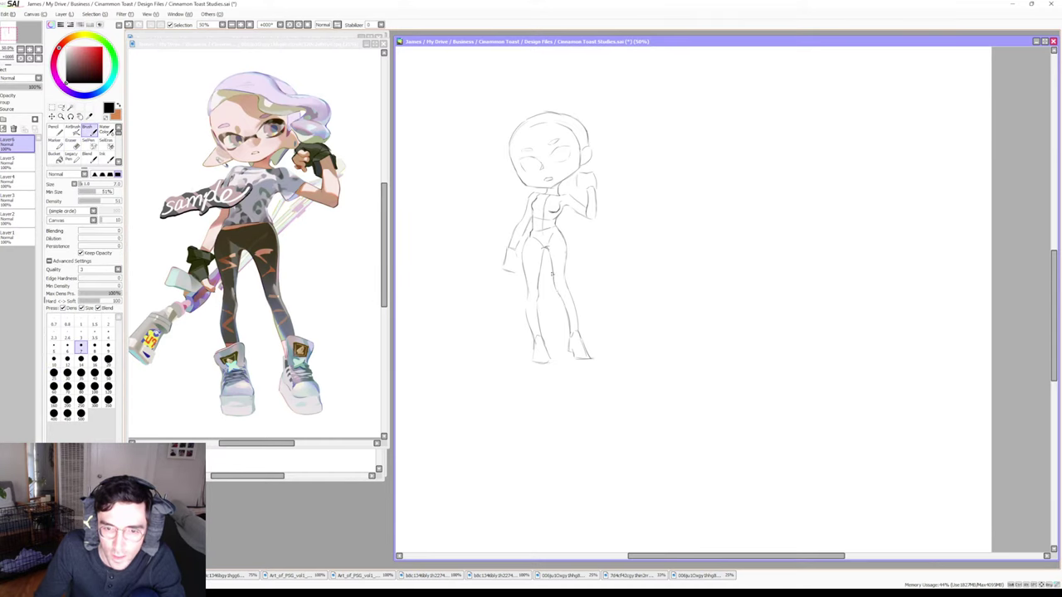
pyautogui.press('e')
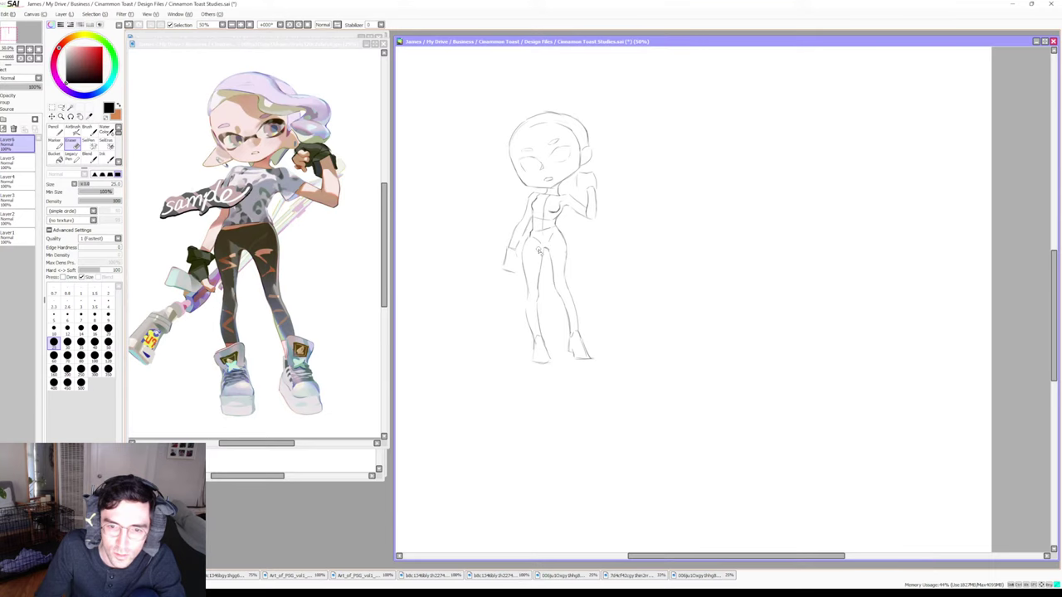
pyautogui.press('b')
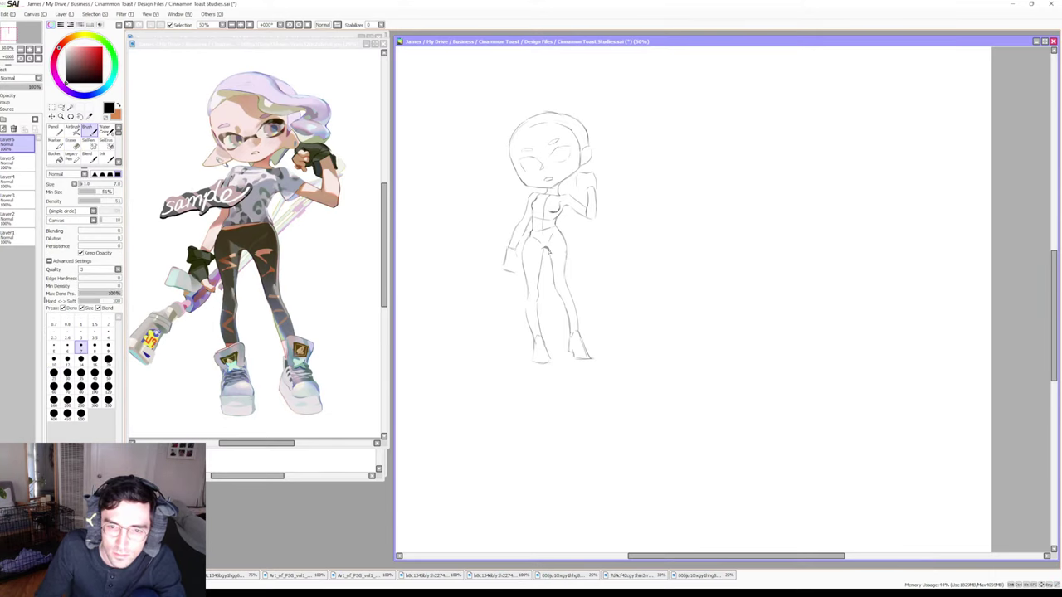
pyautogui.press('e')
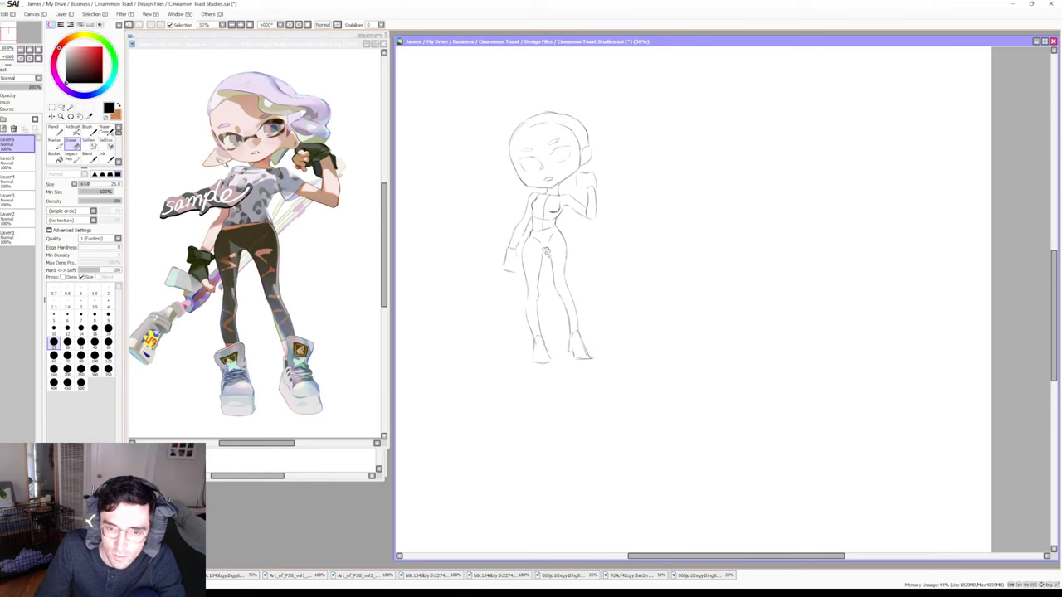
pyautogui.press('b')
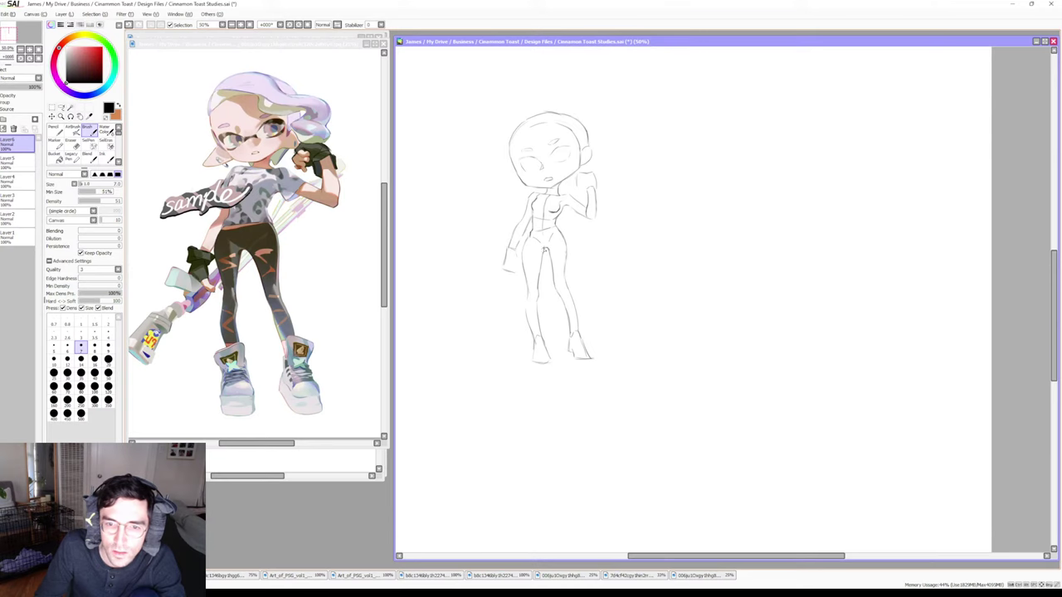
pyautogui.press('e')
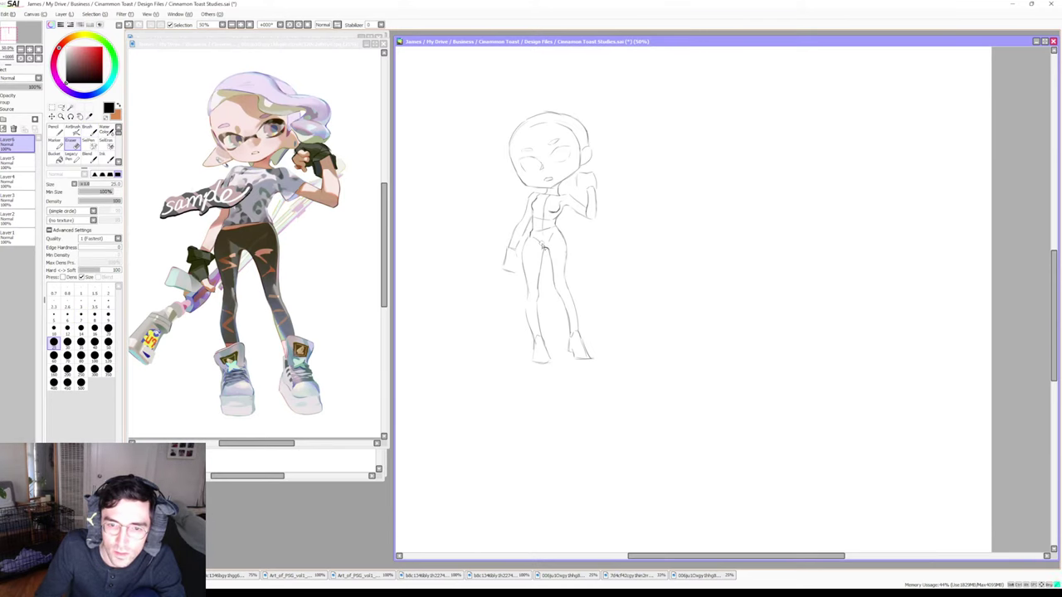
pyautogui.press('b')
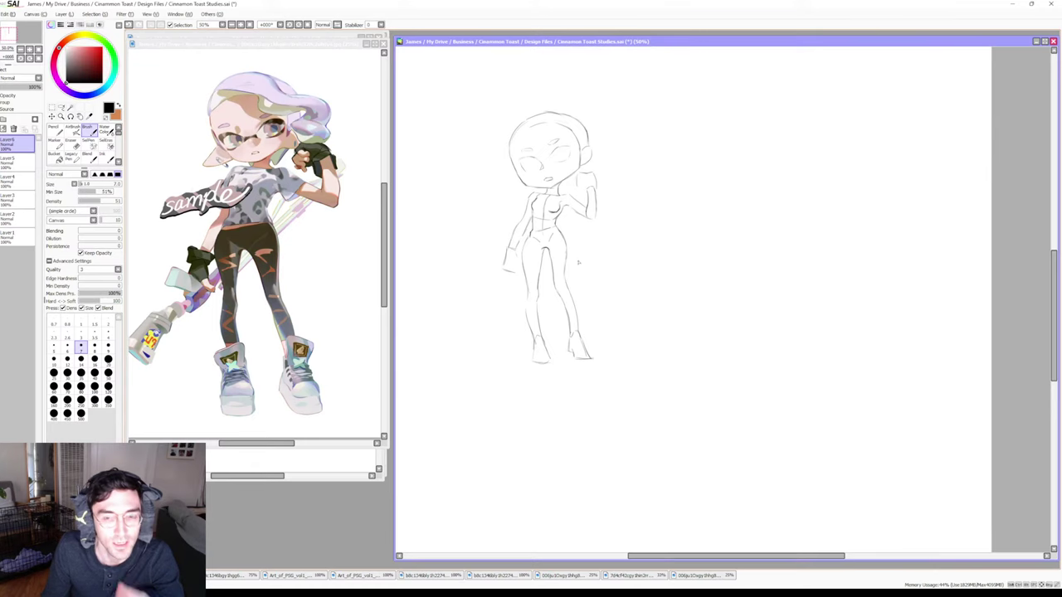
# Clean up the construction lines inside the torso and redraw the waist and abdomen lines above the pelvis
pyautogui.press('e')
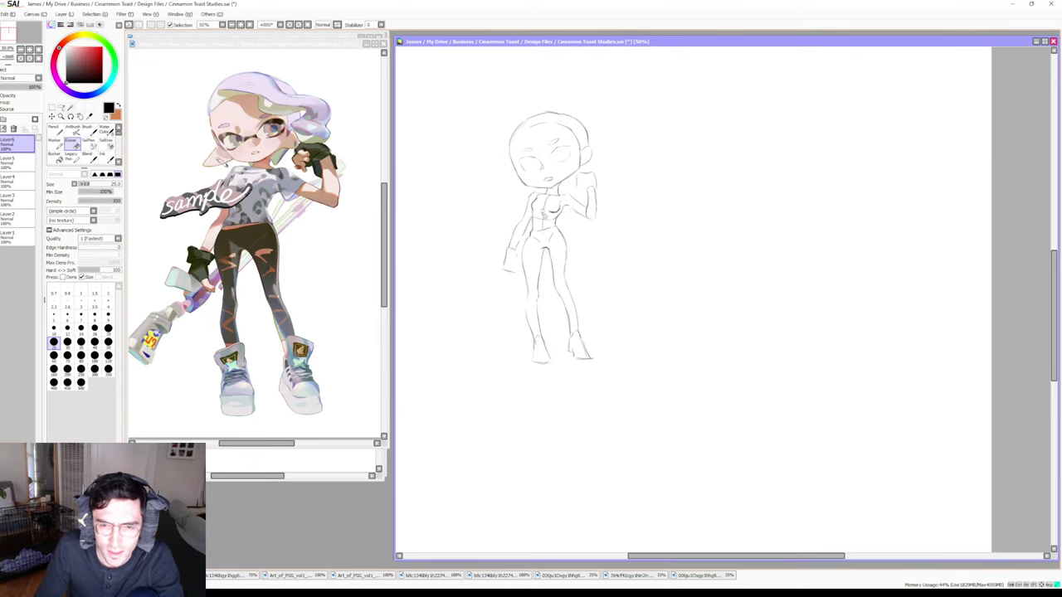
pyautogui.press('b')
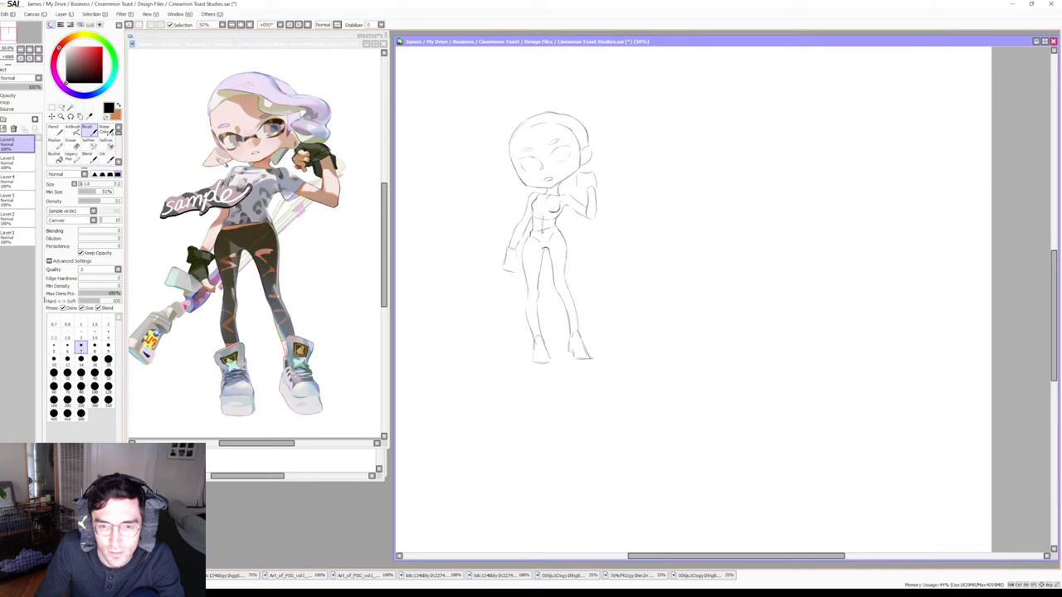
pyautogui.press('e')
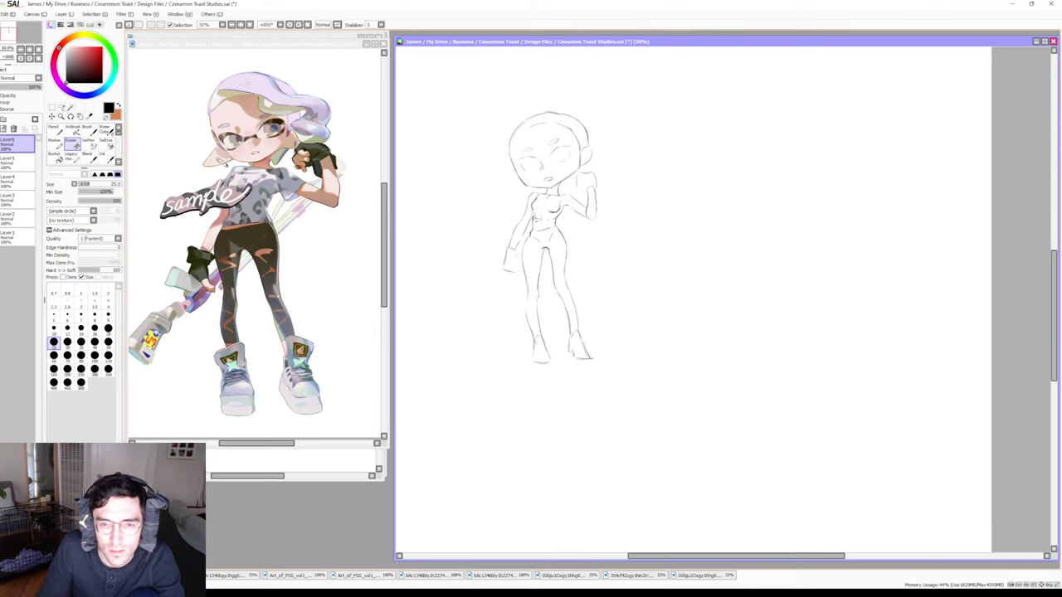
pyautogui.press('b')
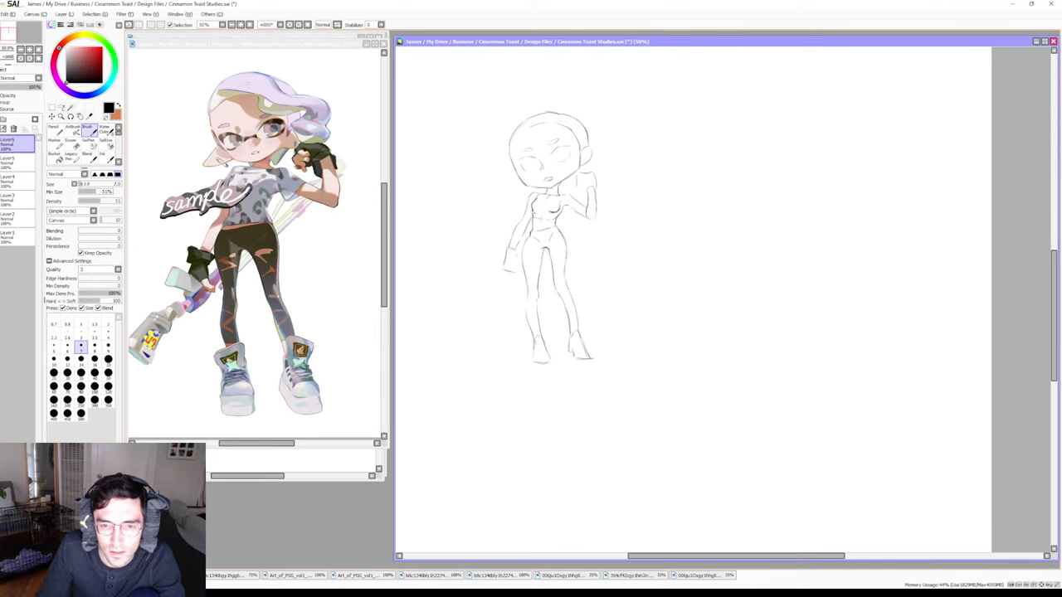
pyautogui.press('e')
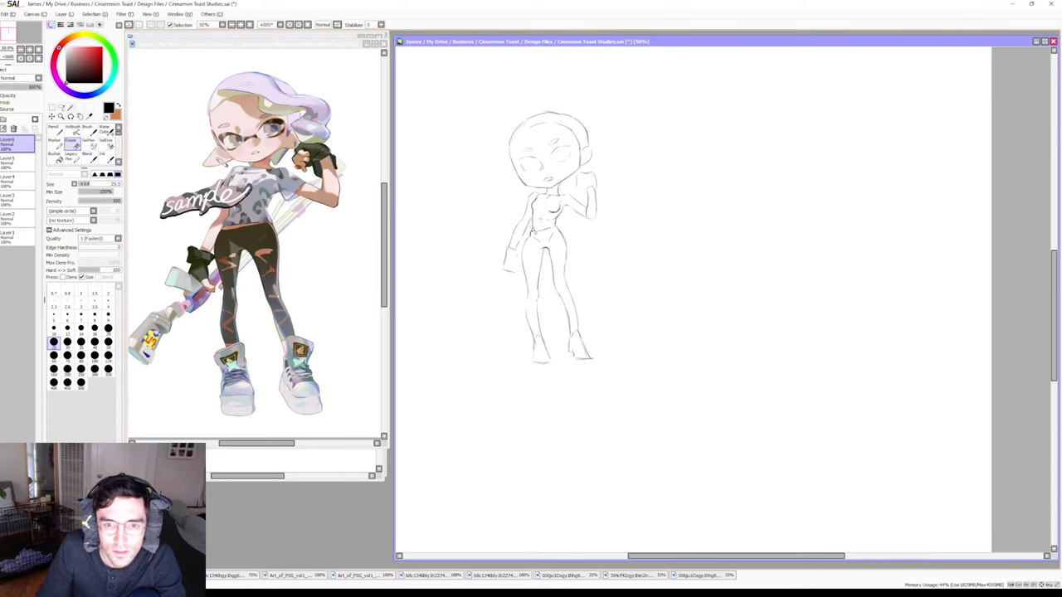
pyautogui.press('b')
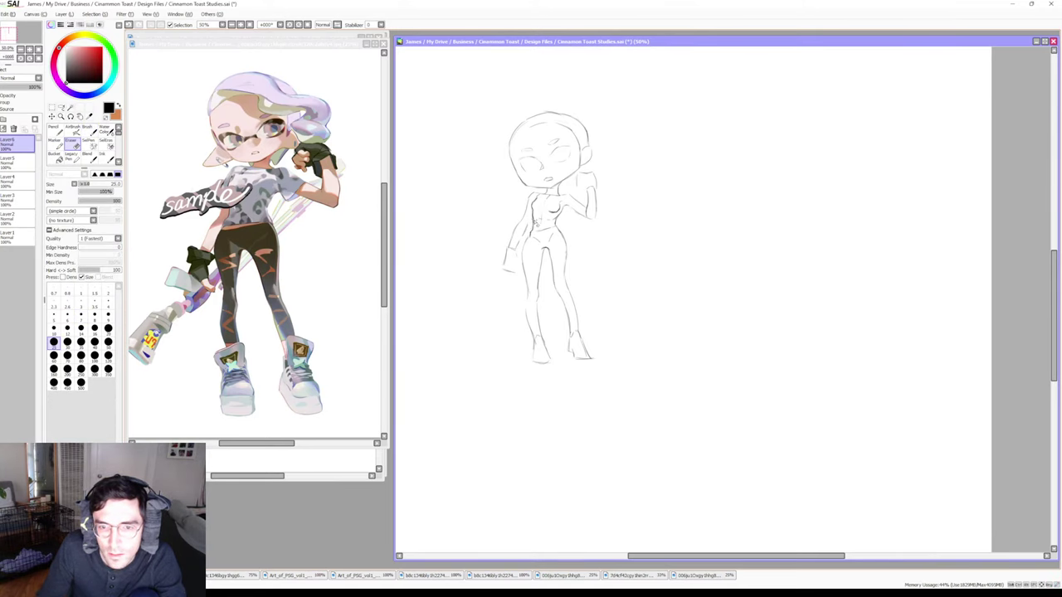
pyautogui.press('e')
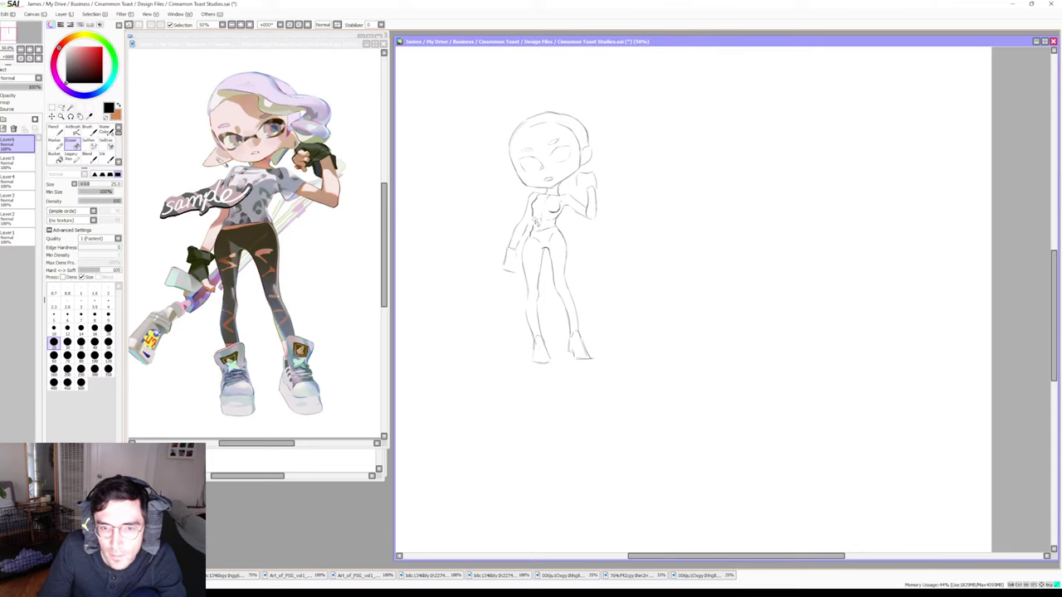
pyautogui.press('b')
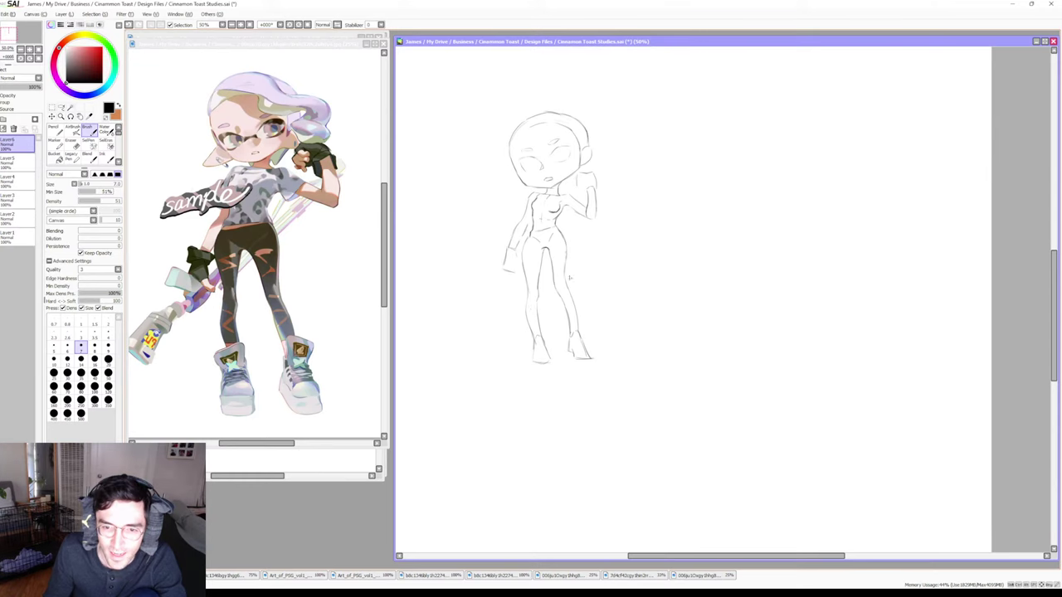
# Erase and redraw the lower thigh, calf and ankle contours of the leg on the raised-arm side, and save the file
pyautogui.press('e')
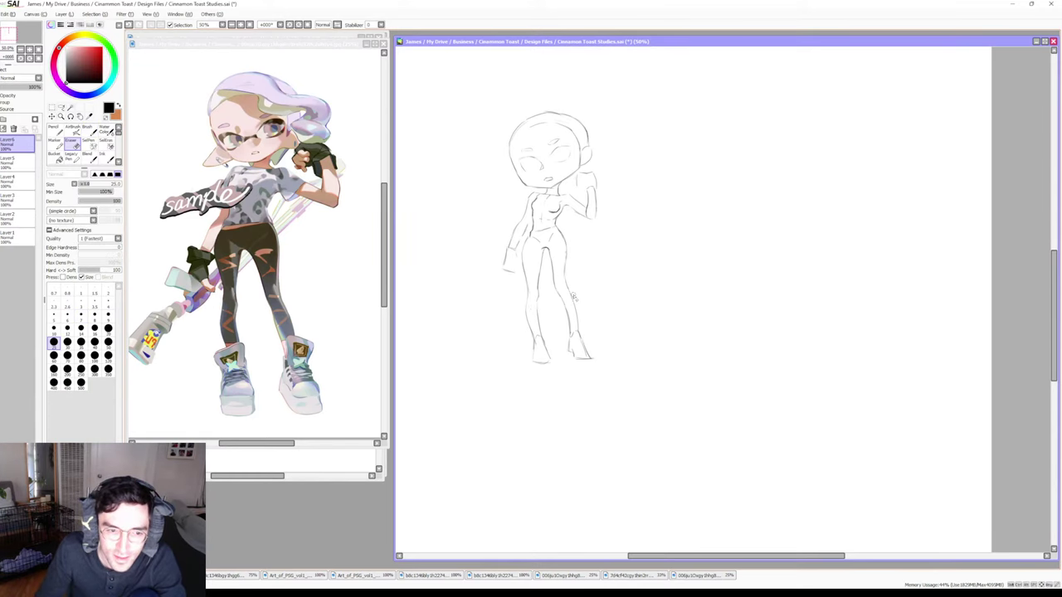
pyautogui.press('b')
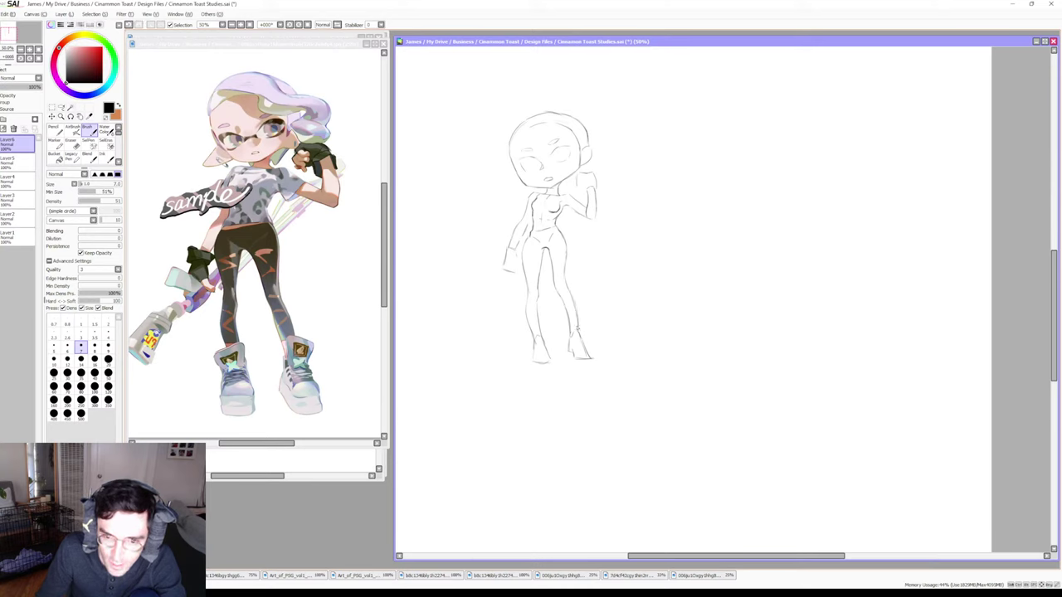
pyautogui.press('e')
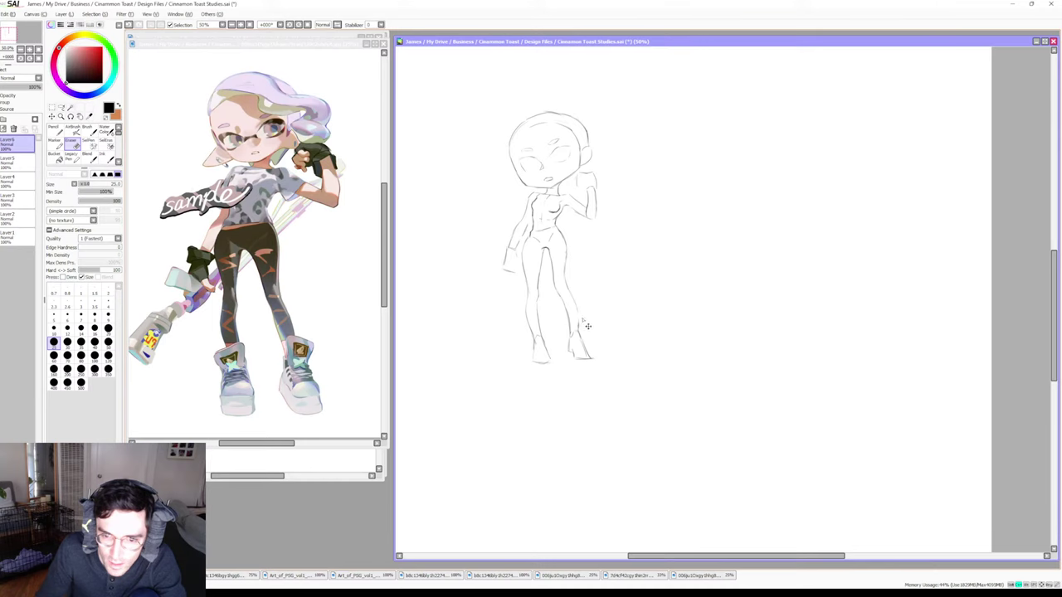
pyautogui.press('b')
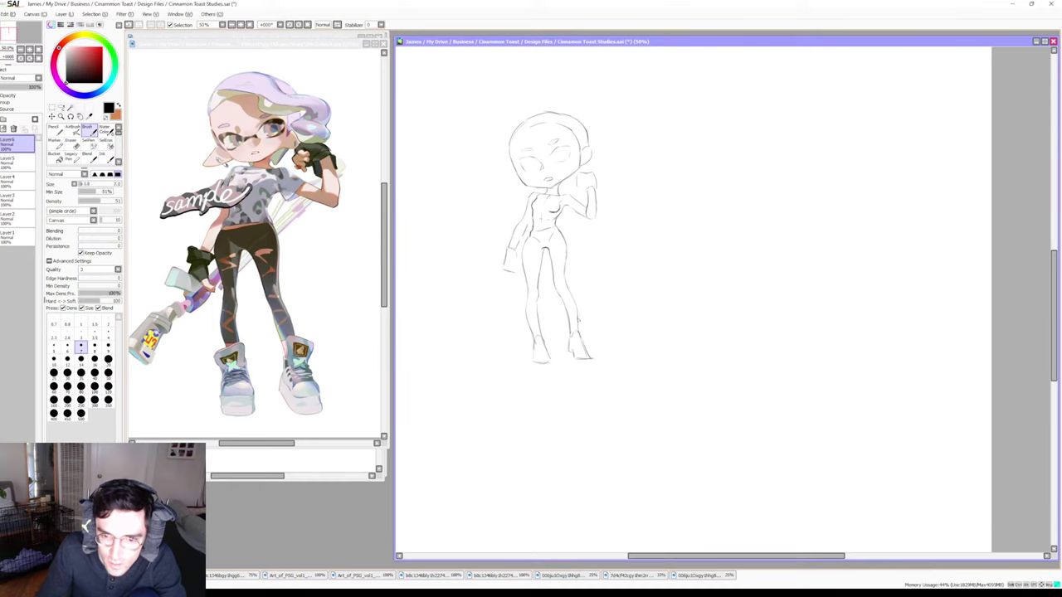
pyautogui.press('e')
pyautogui.press('b')
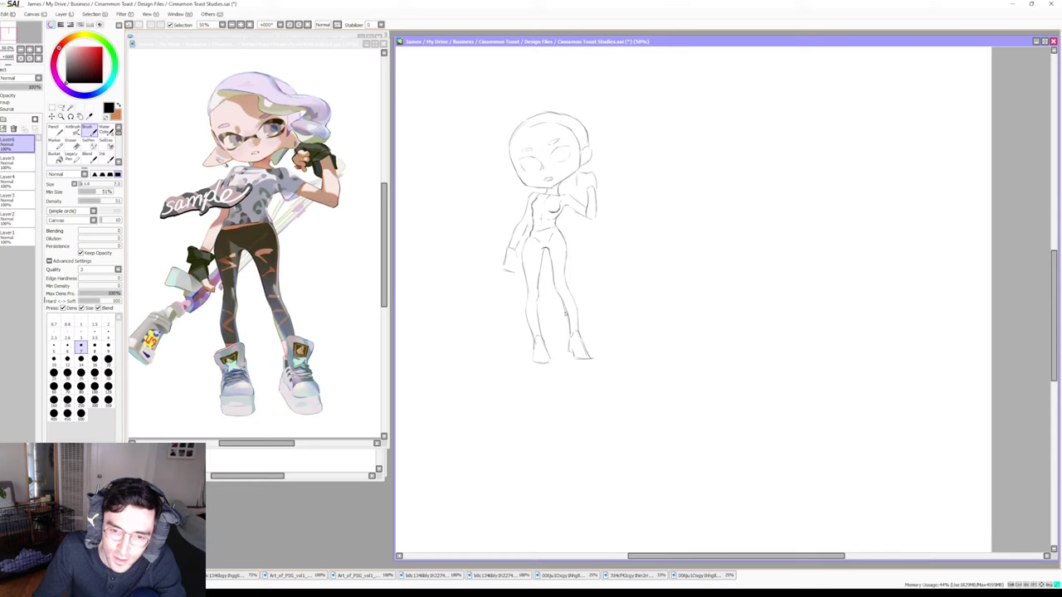
pyautogui.press('e')
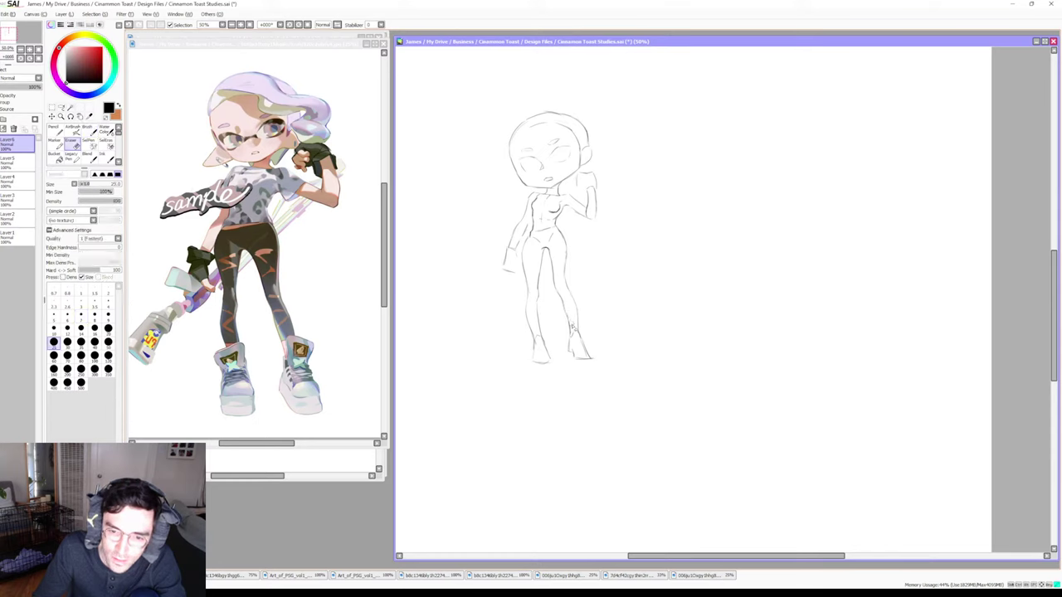
pyautogui.press('b')
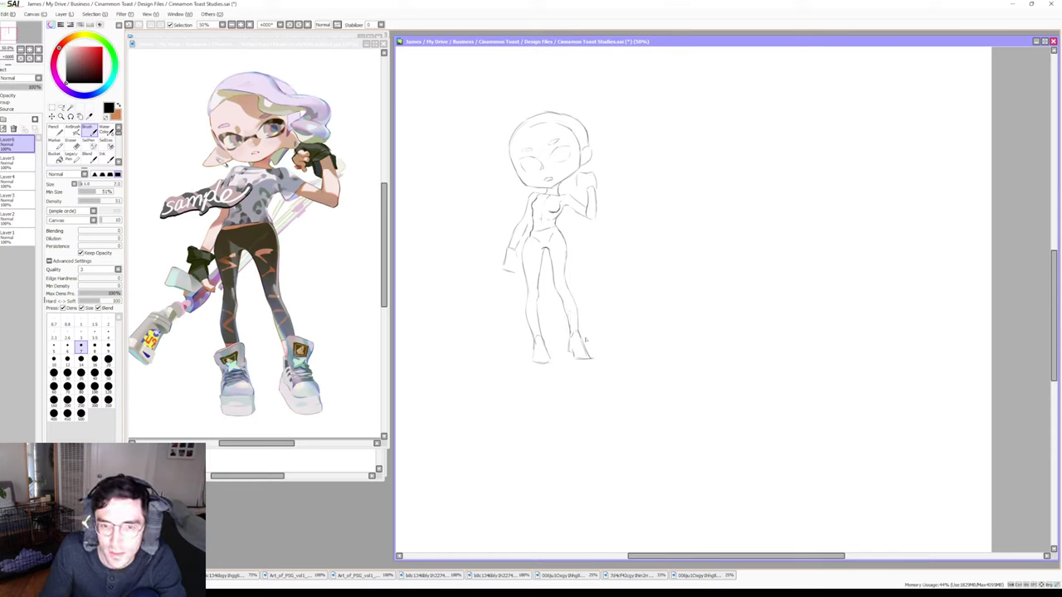
pyautogui.hotkey('ctrl', 's')
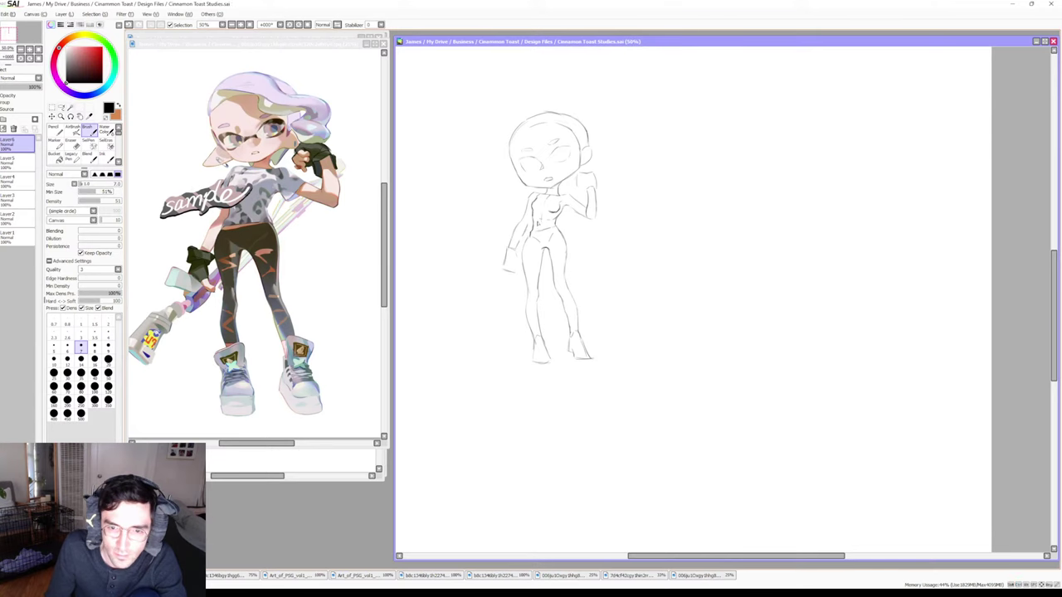
# Redraw the waist contour on the lowered-arm side and clean up where it meets the top of the hip
pyautogui.moveTo(530, 217); pyautogui.dragTo(532, 228)
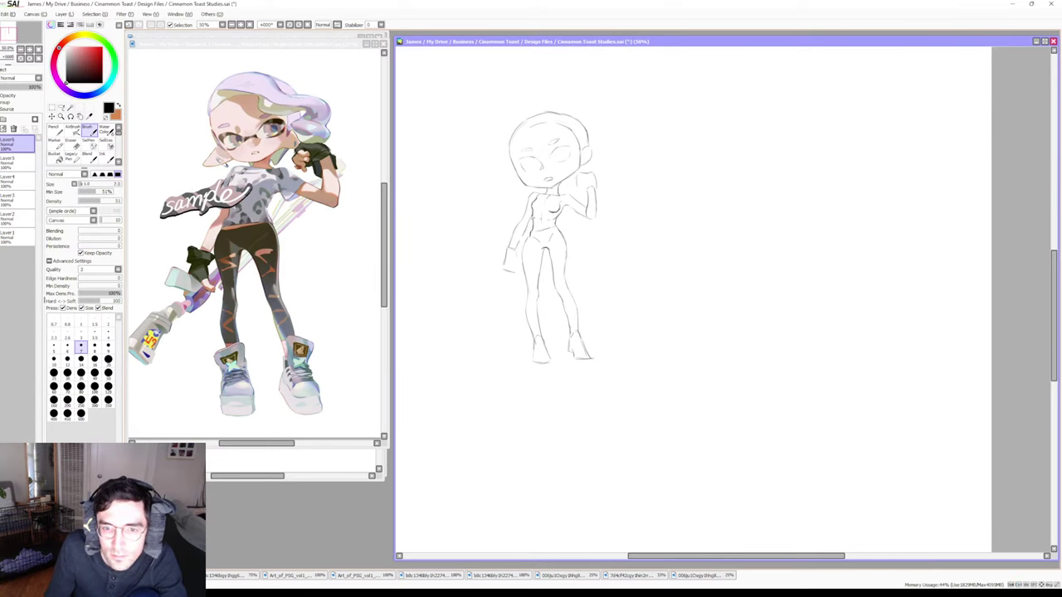
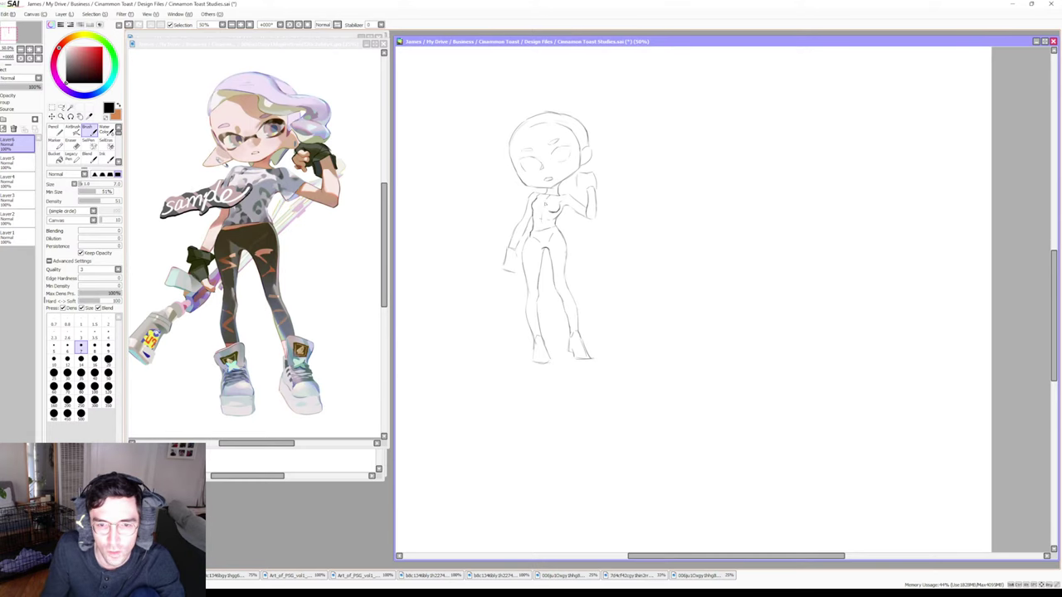
pyautogui.press('e')
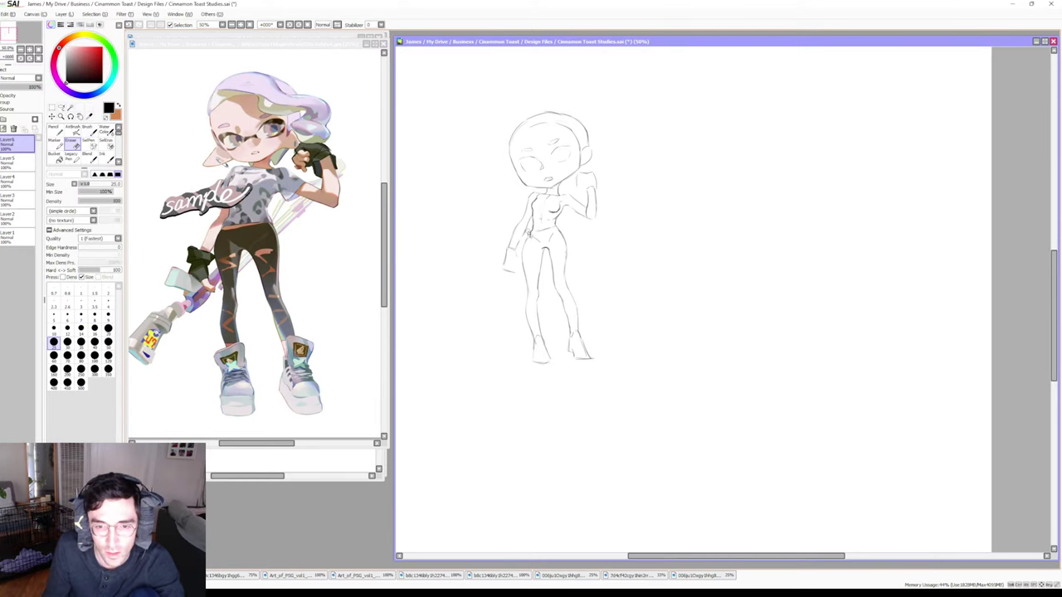
pyautogui.press('b')
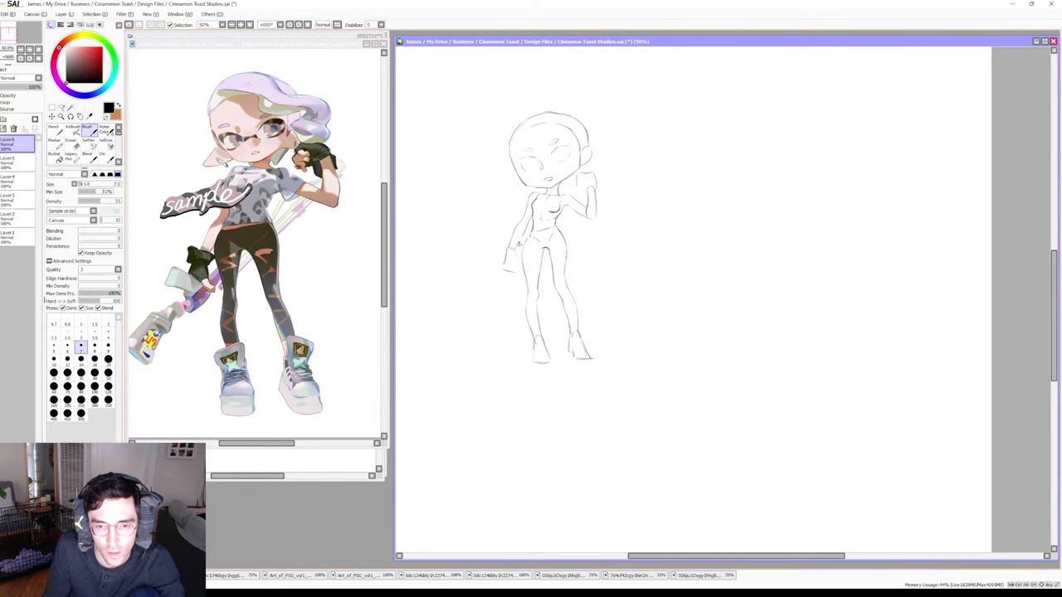
pyautogui.press('e')
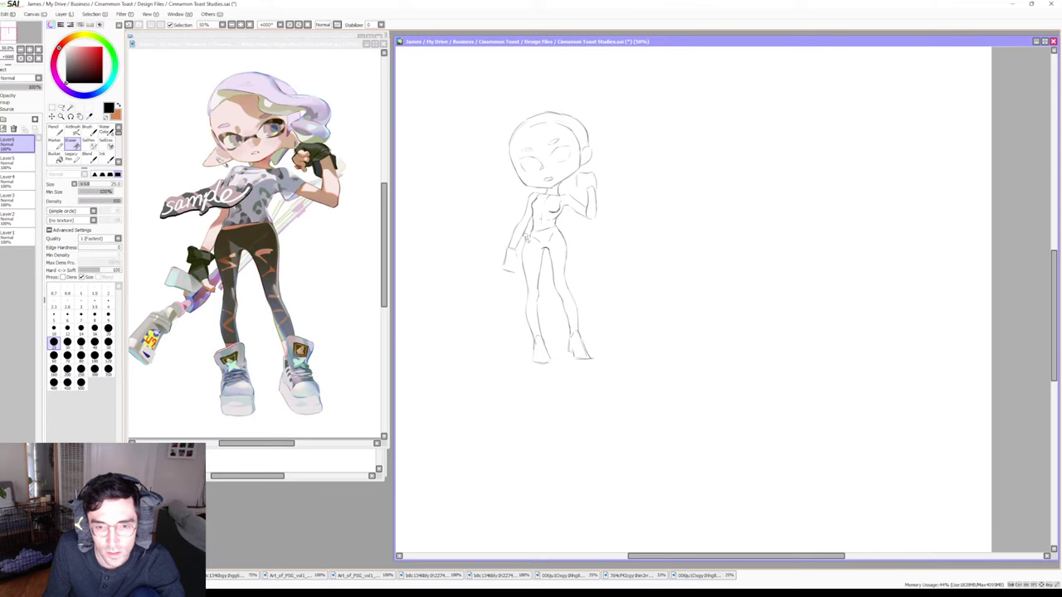
pyautogui.press('b')
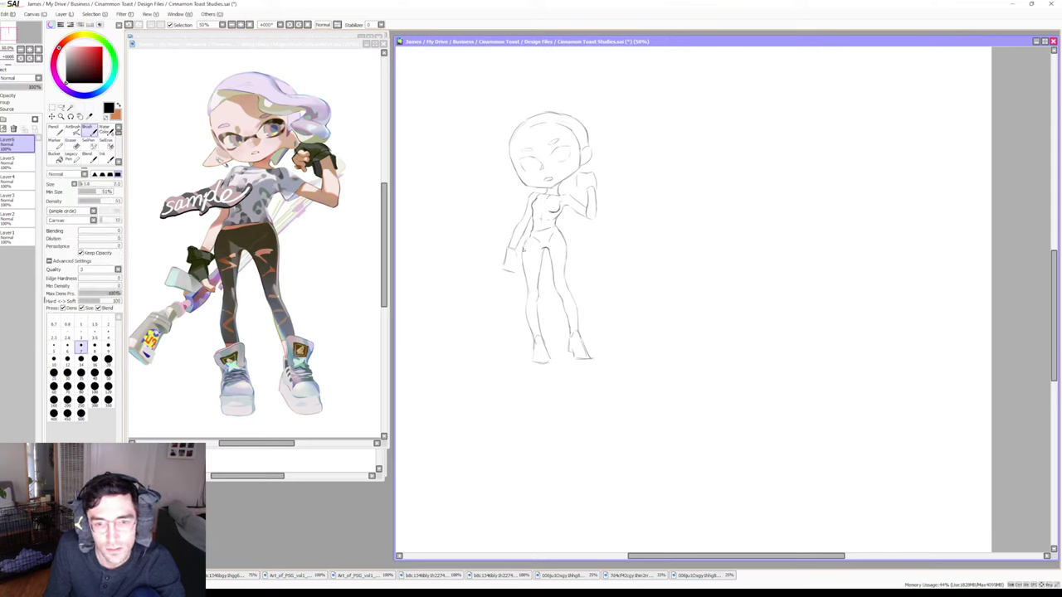
# Erase and redraw the outer hip and upper thigh contour on the lowered-arm side as a smooth curve
pyautogui.press('e')
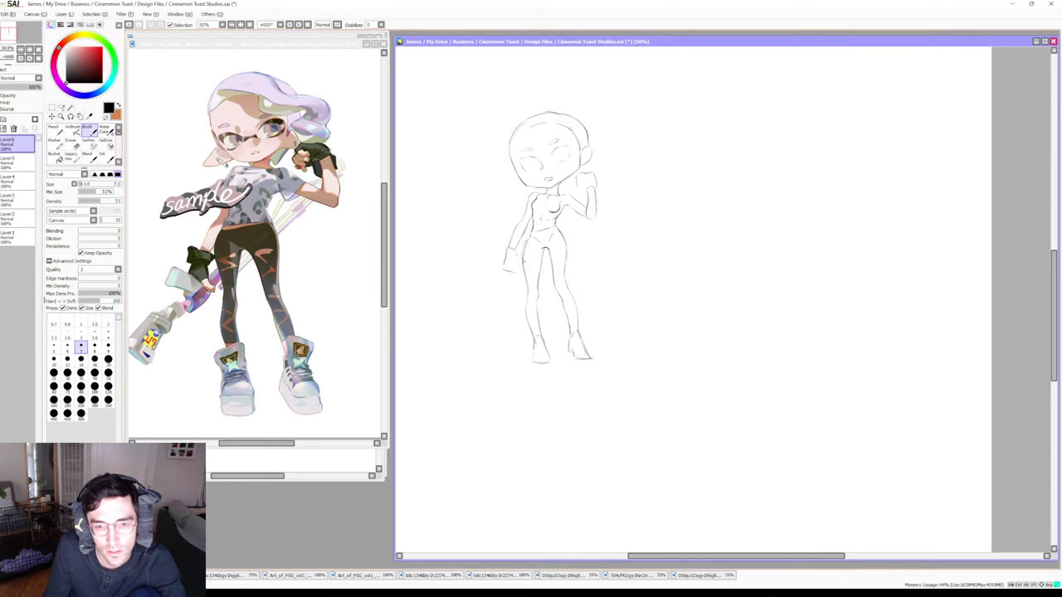
pyautogui.press('b')
pyautogui.press('e')
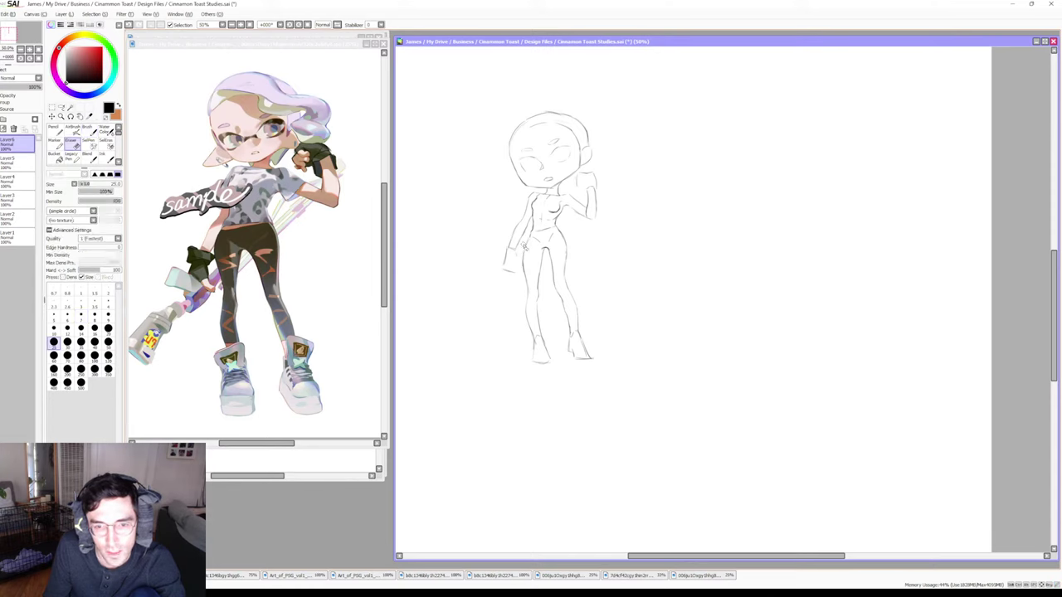
pyautogui.press('b')
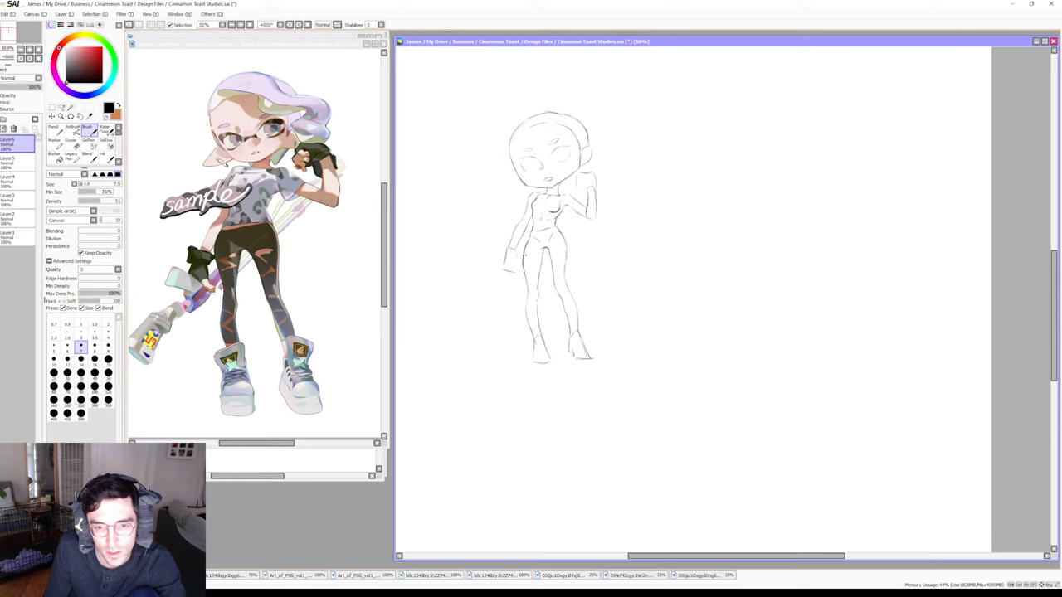
pyautogui.press('e')
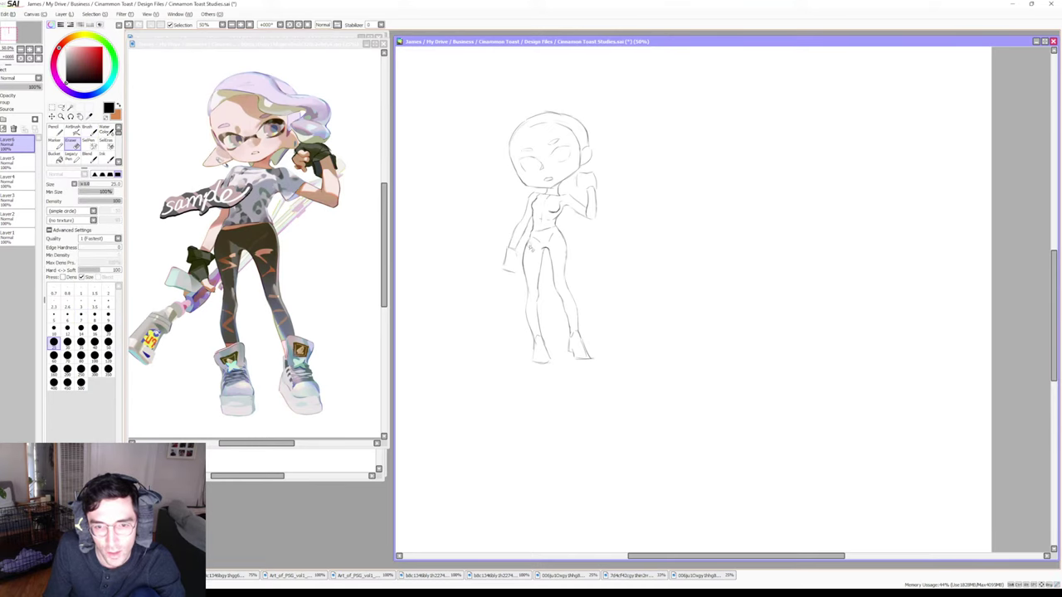
pyautogui.press('b')
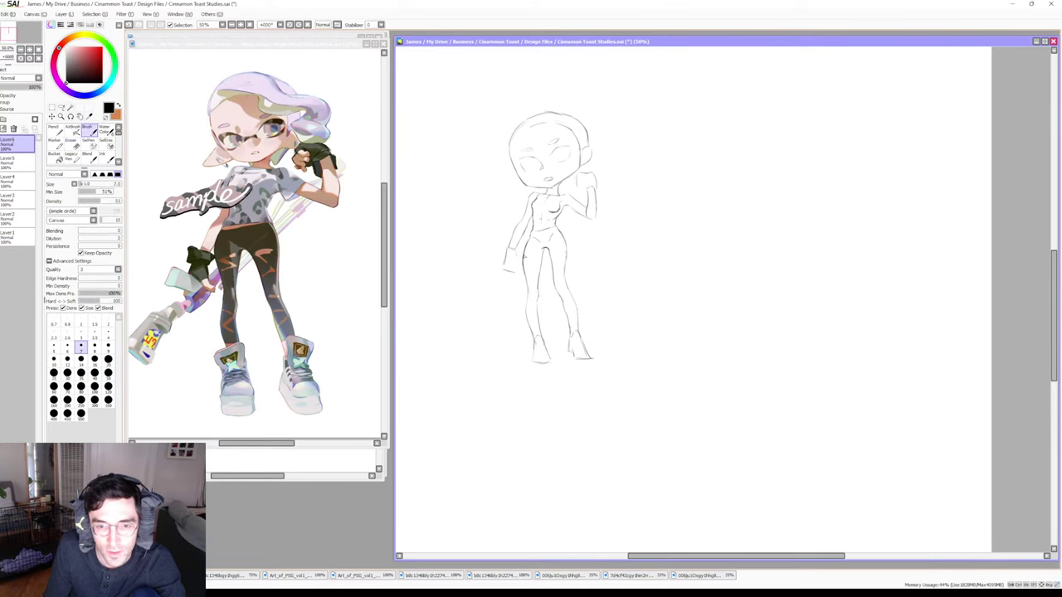
pyautogui.press('e')
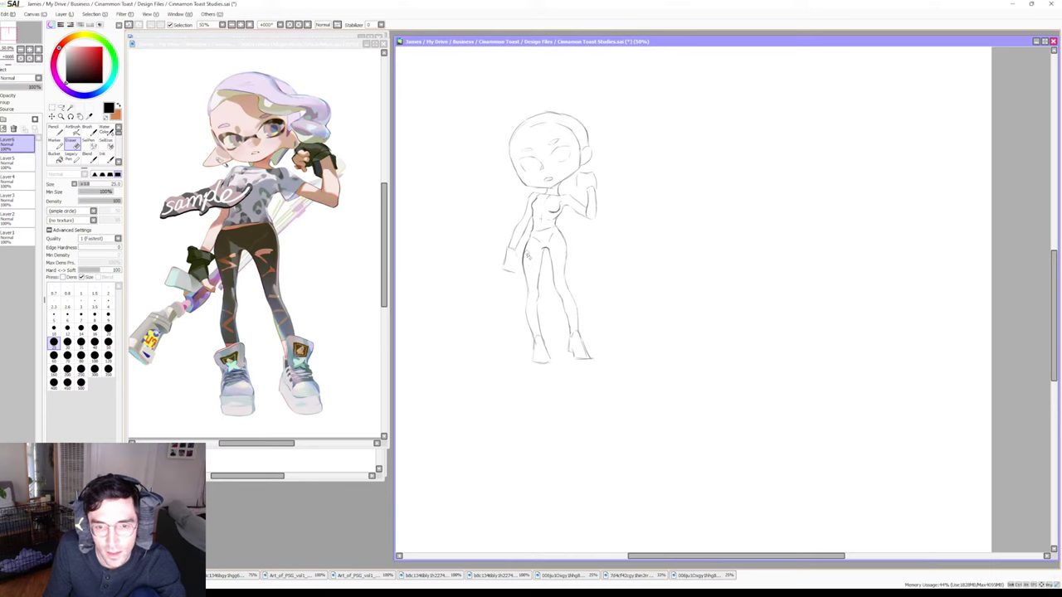
pyautogui.press('b')
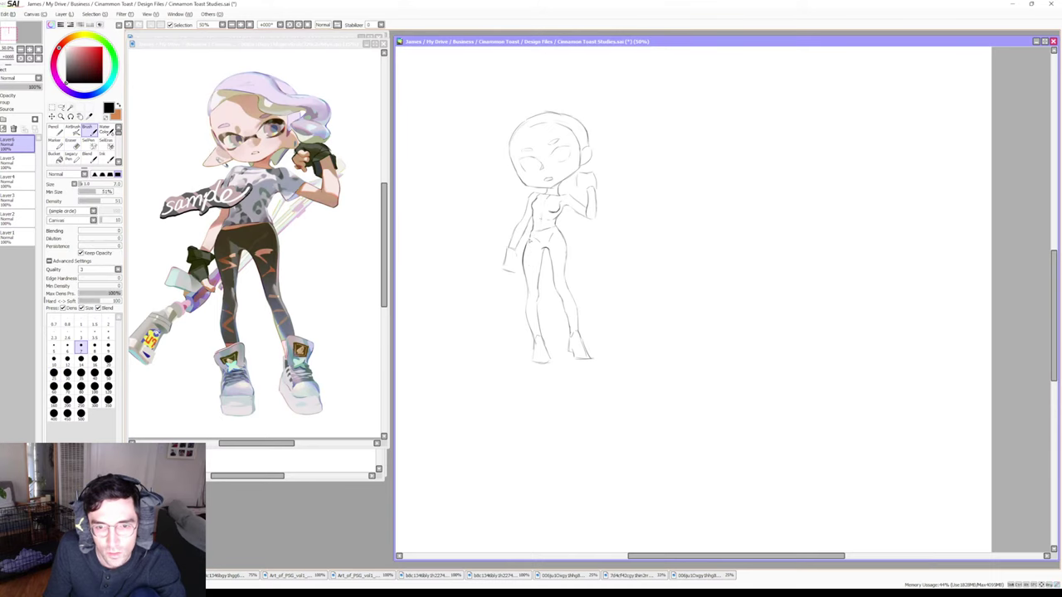
pyautogui.press('e')
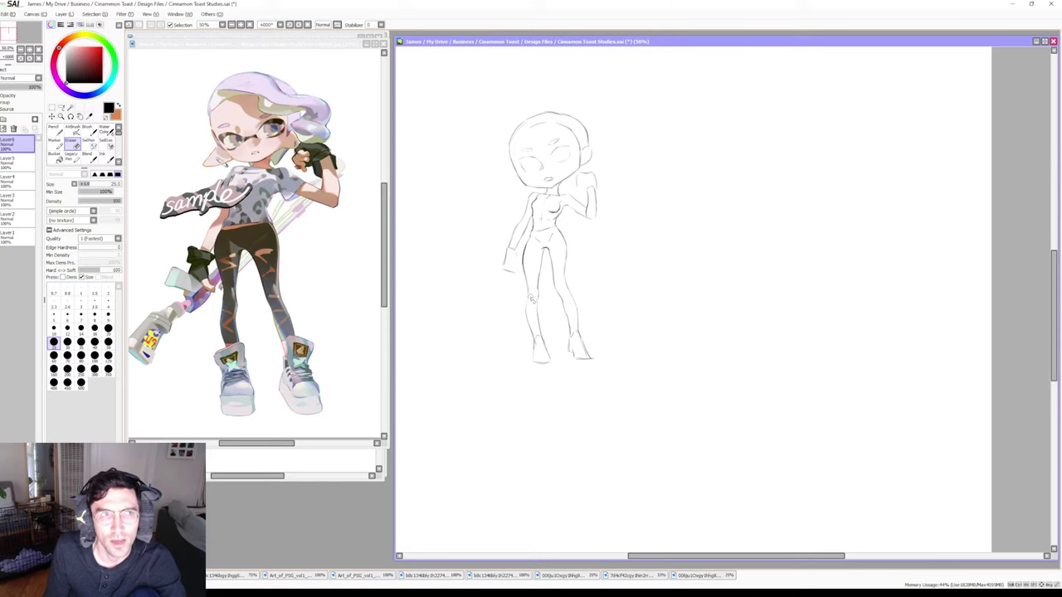
# Sketch the lowered hand as a simple block below the wrist, erasing and redrawing its lower edge at a slant
pyautogui.press('b')
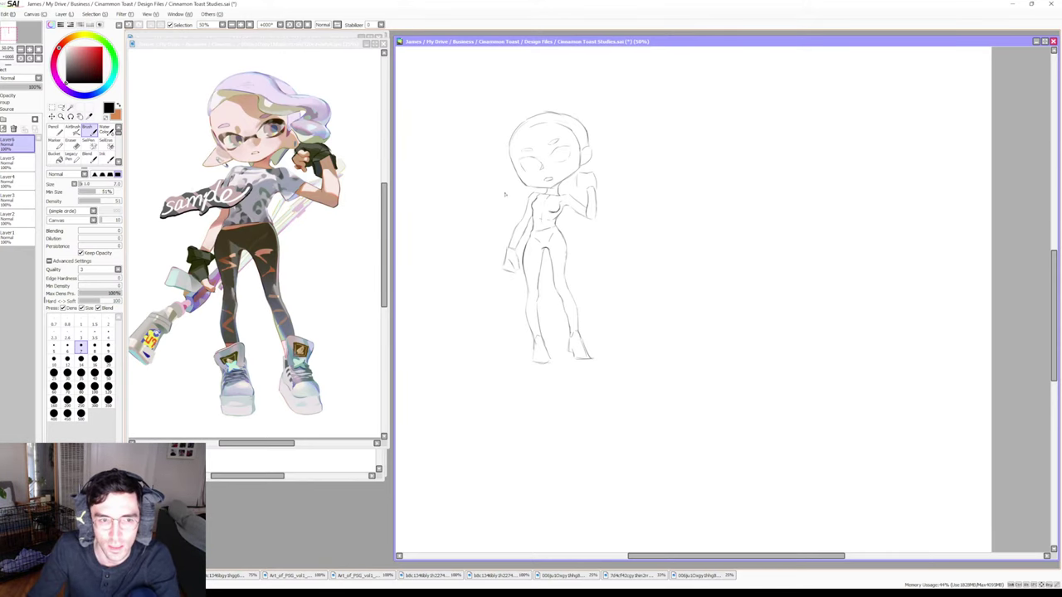
pyautogui.press('e')
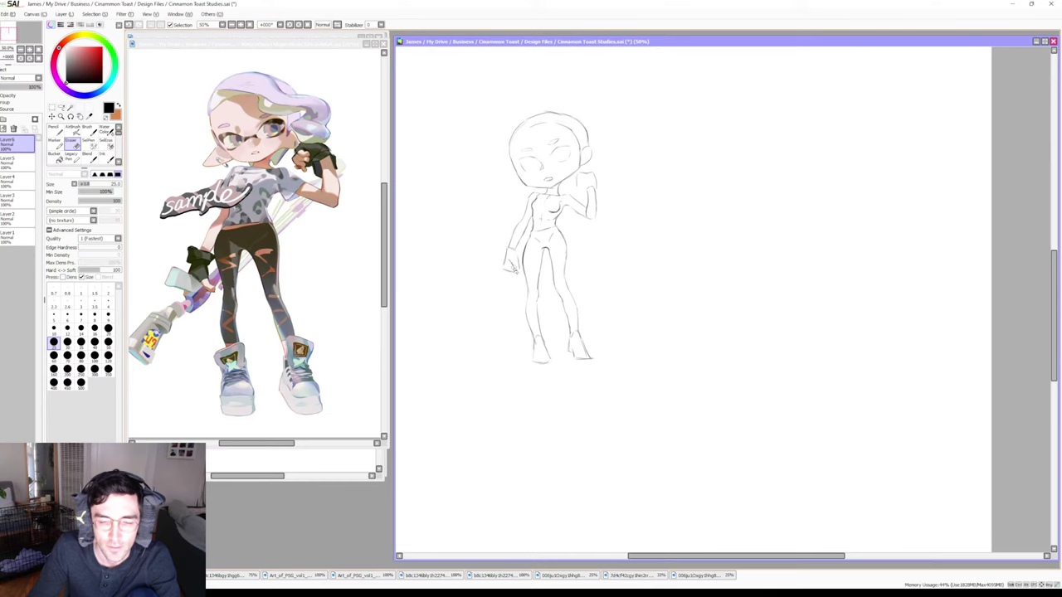
pyautogui.press('b')
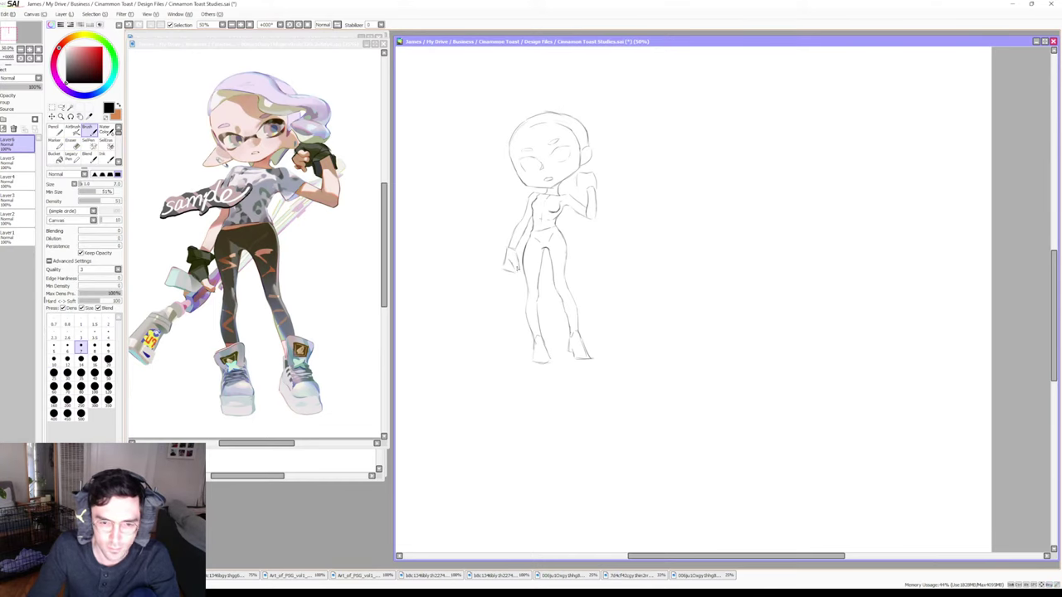
pyautogui.moveTo(521, 233); pyautogui.dragTo(515, 241)
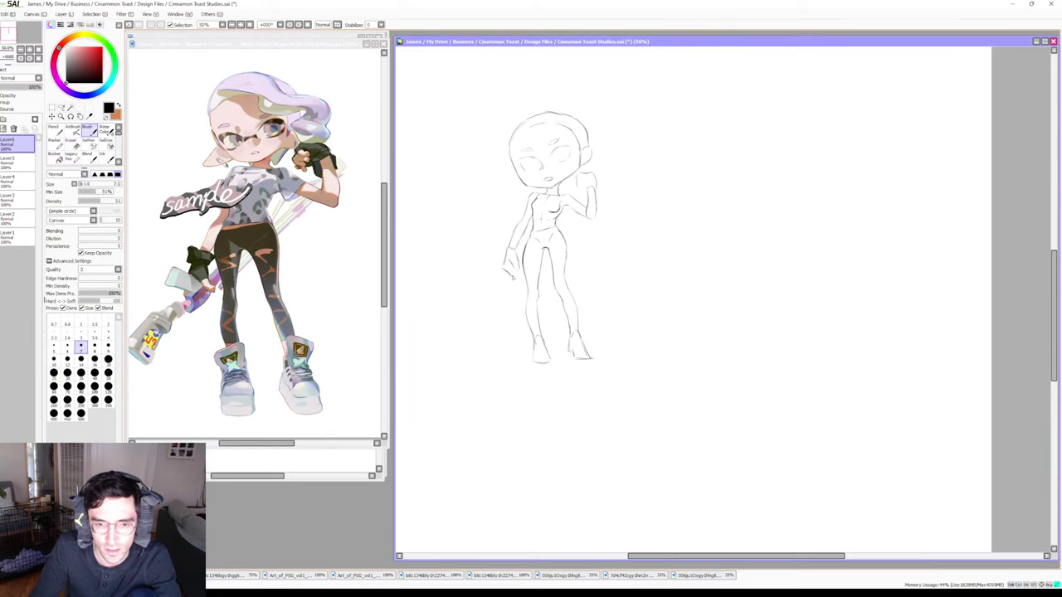
pyautogui.press('e')
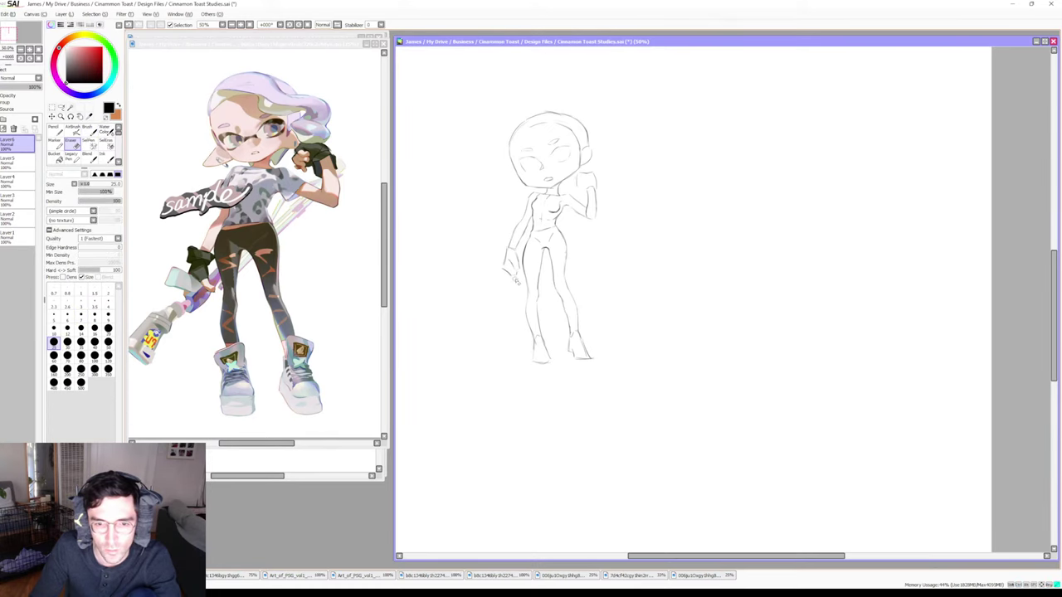
pyautogui.press('b')
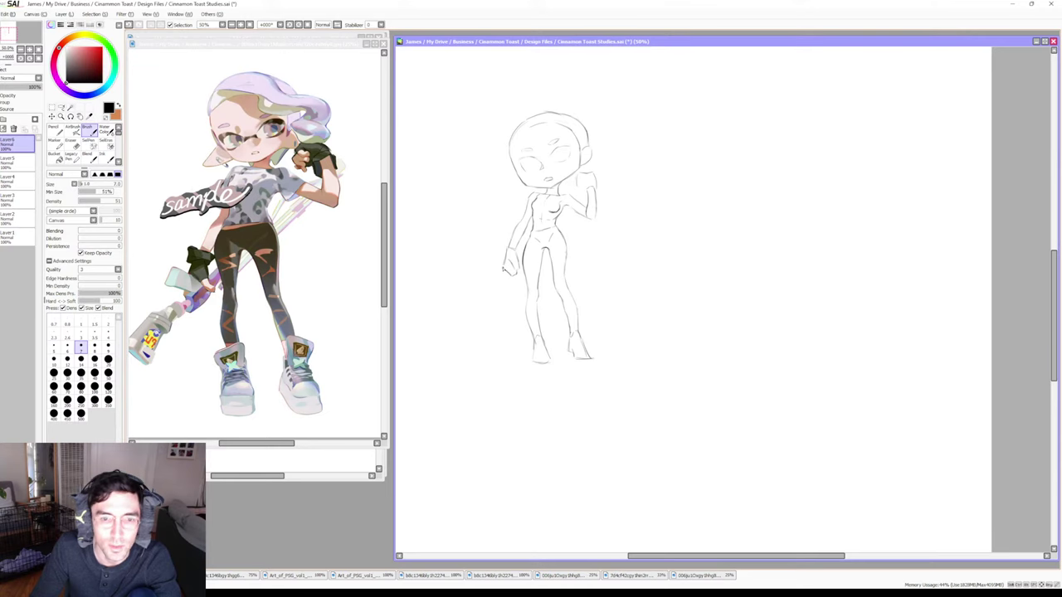
# Clean up the lowered hand's fingertip end and interior, and redraw its outer contour up to the wrist
pyautogui.press('e')
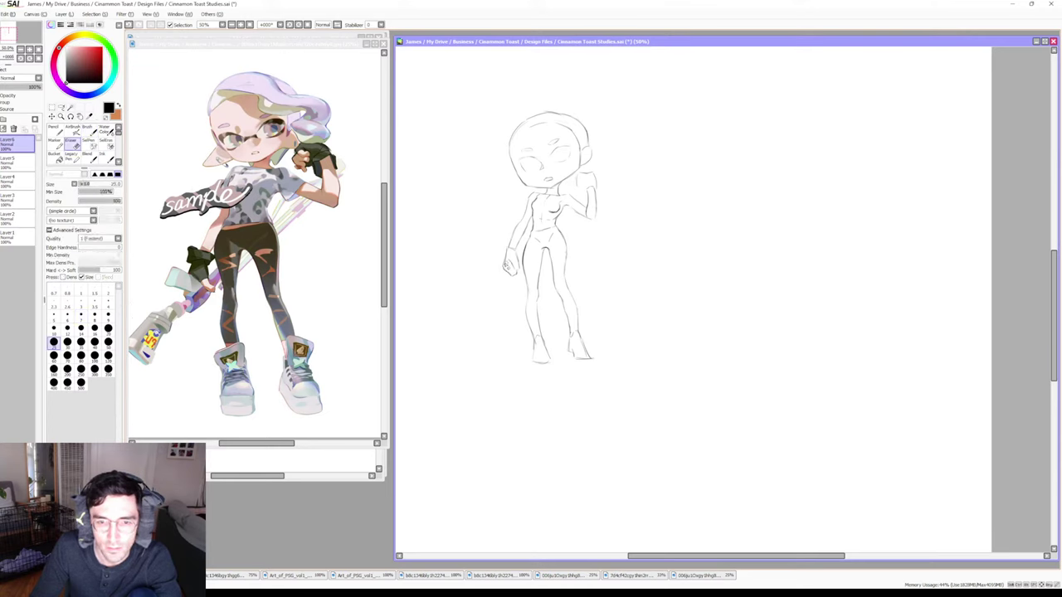
pyautogui.press('b')
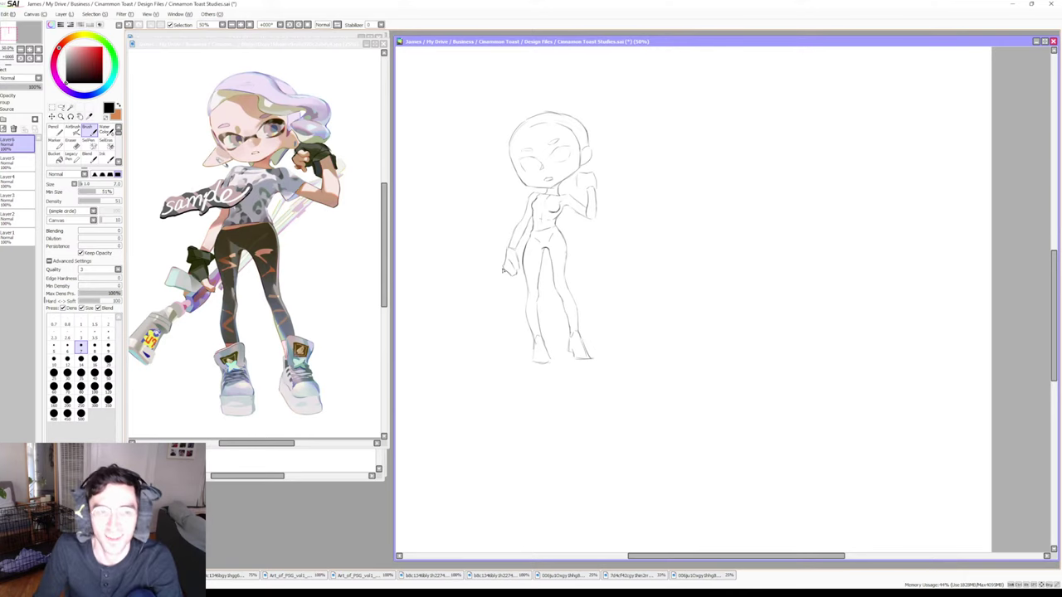
pyautogui.press('e')
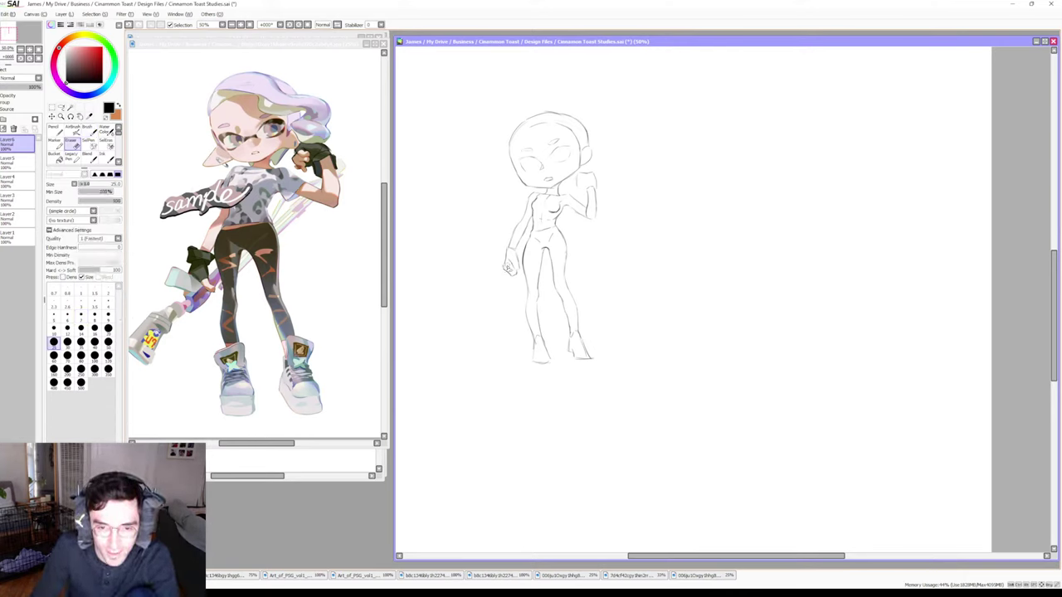
pyautogui.press('b')
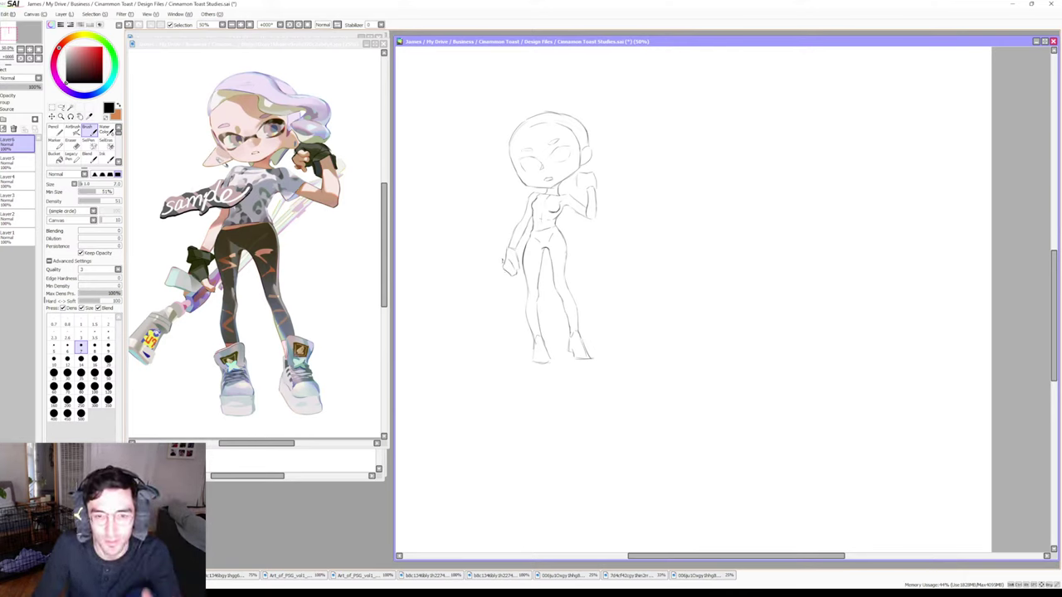
pyautogui.press('e')
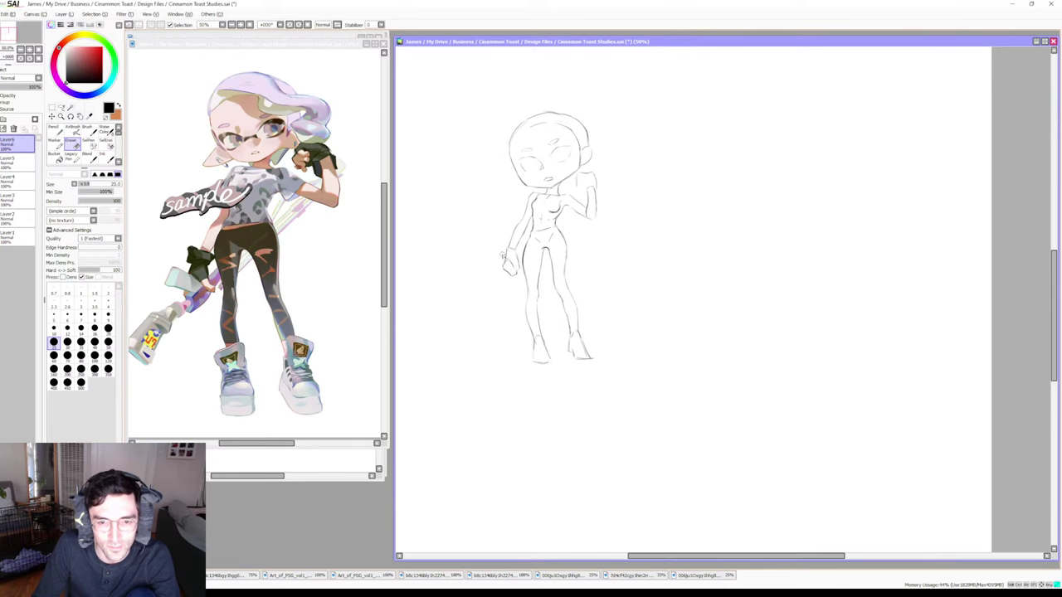
pyautogui.press('b')
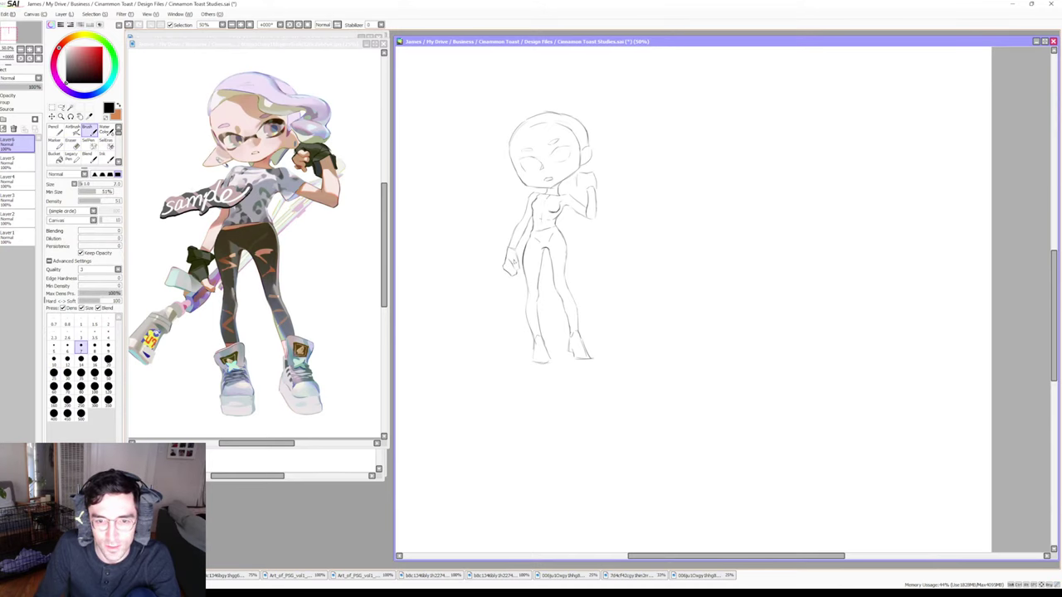
pyautogui.press('e')
pyautogui.press('b')
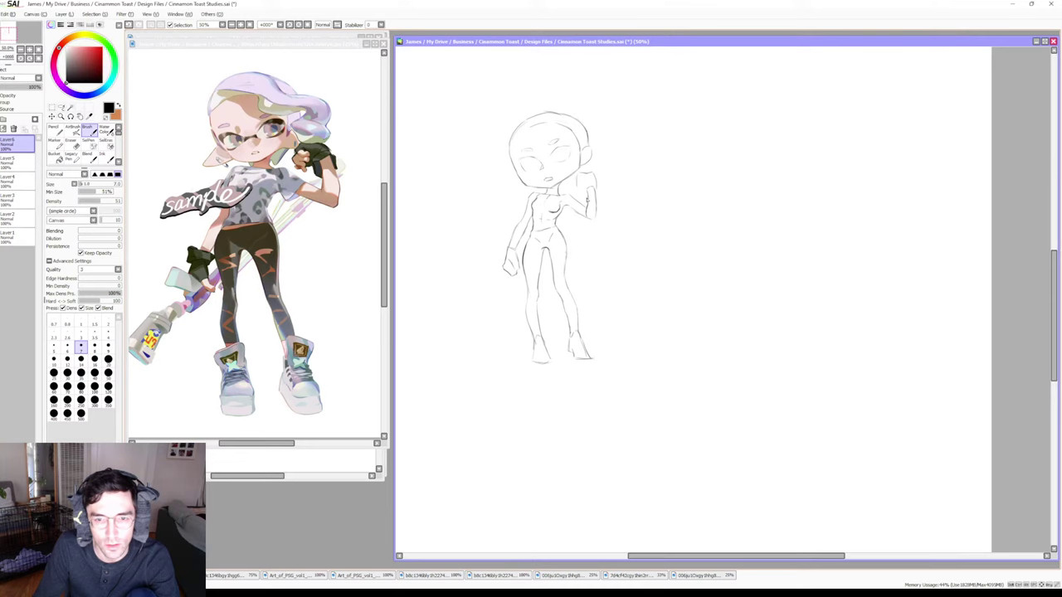
# Erase and redraw the outer thigh contour on the raised-arm side from the hip down to the knee
pyautogui.press('e')
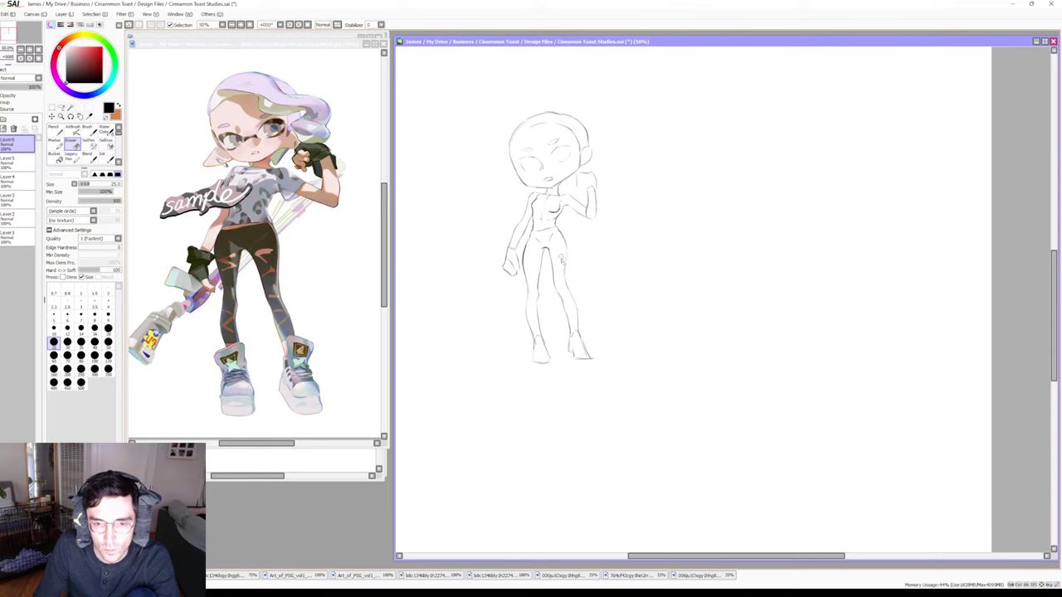
pyautogui.press('b')
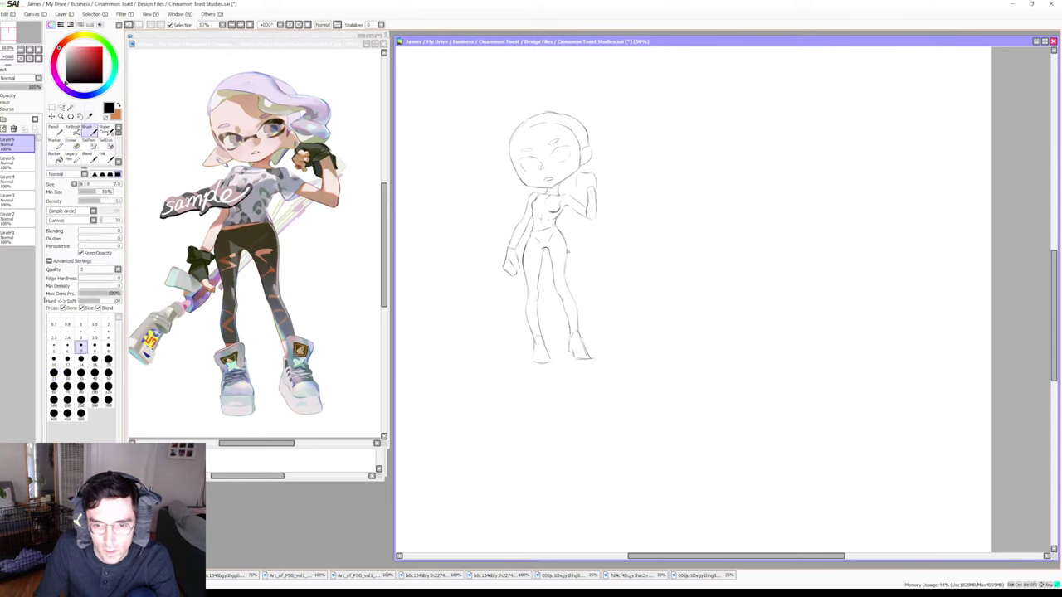
pyautogui.press('e')
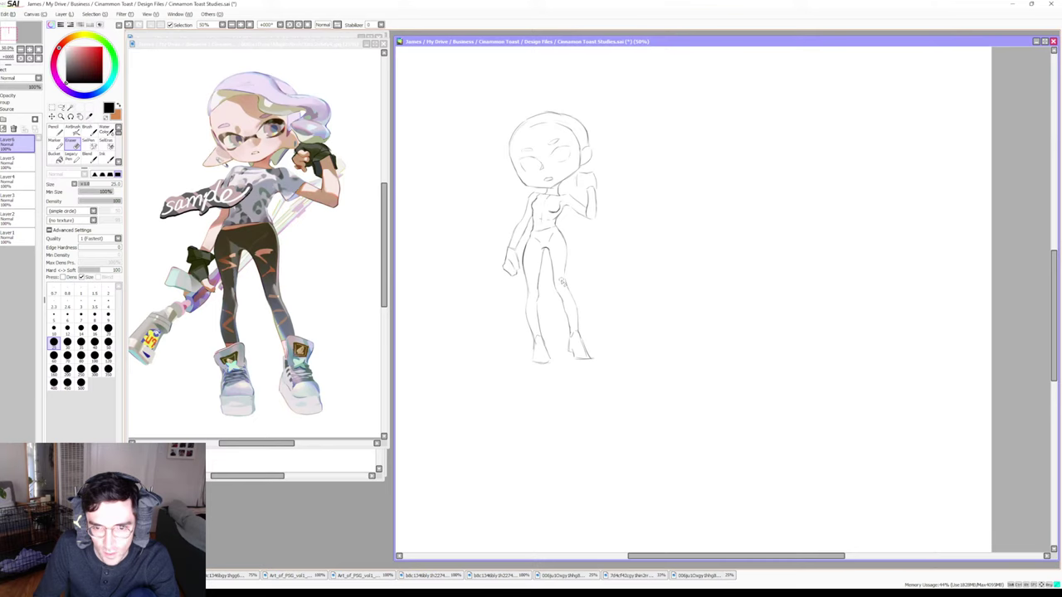
pyautogui.press('b')
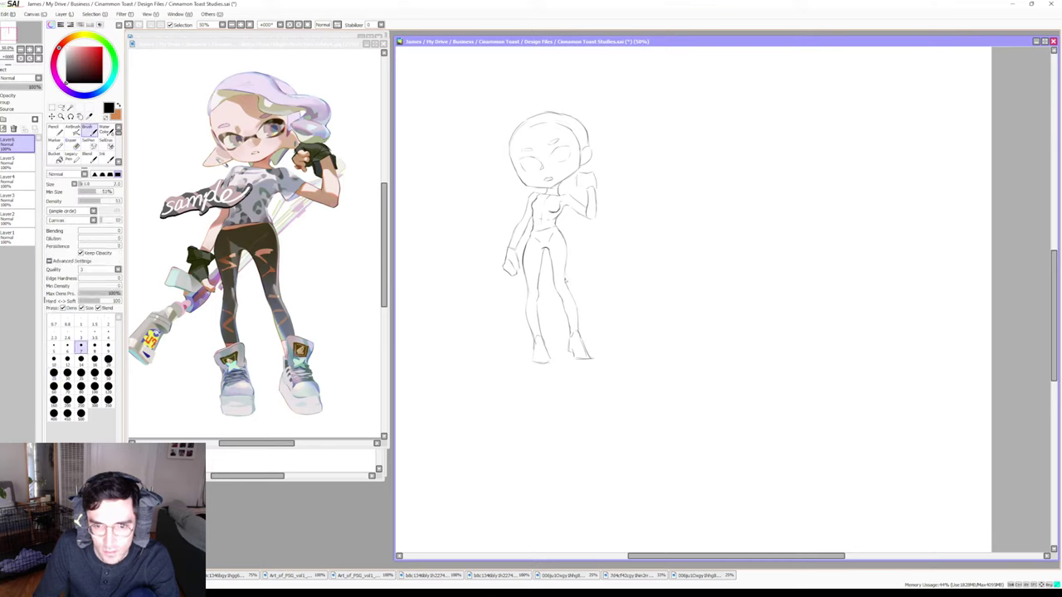
pyautogui.press('e')
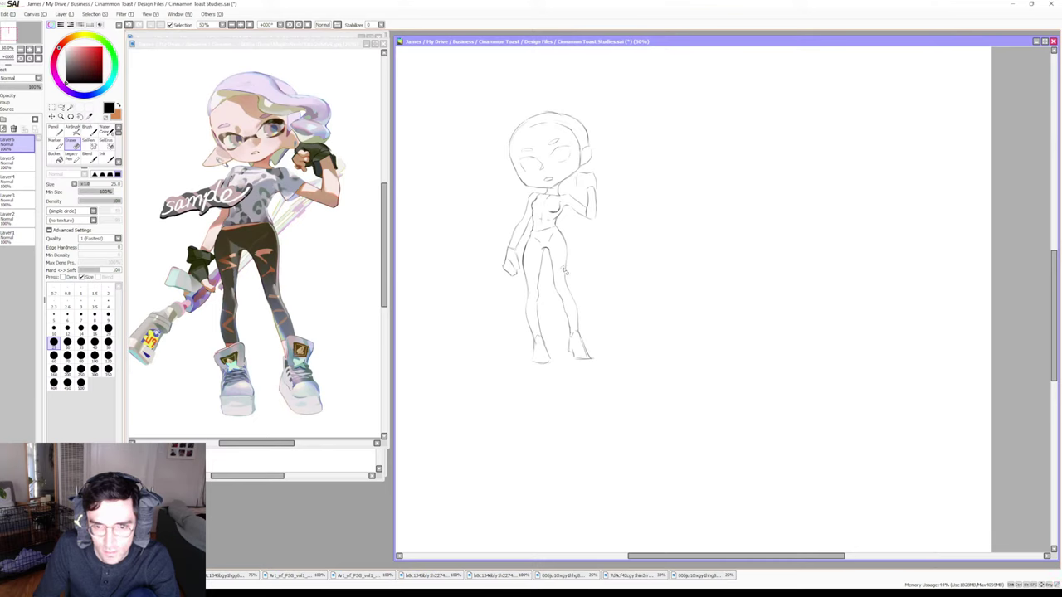
pyautogui.press('b')
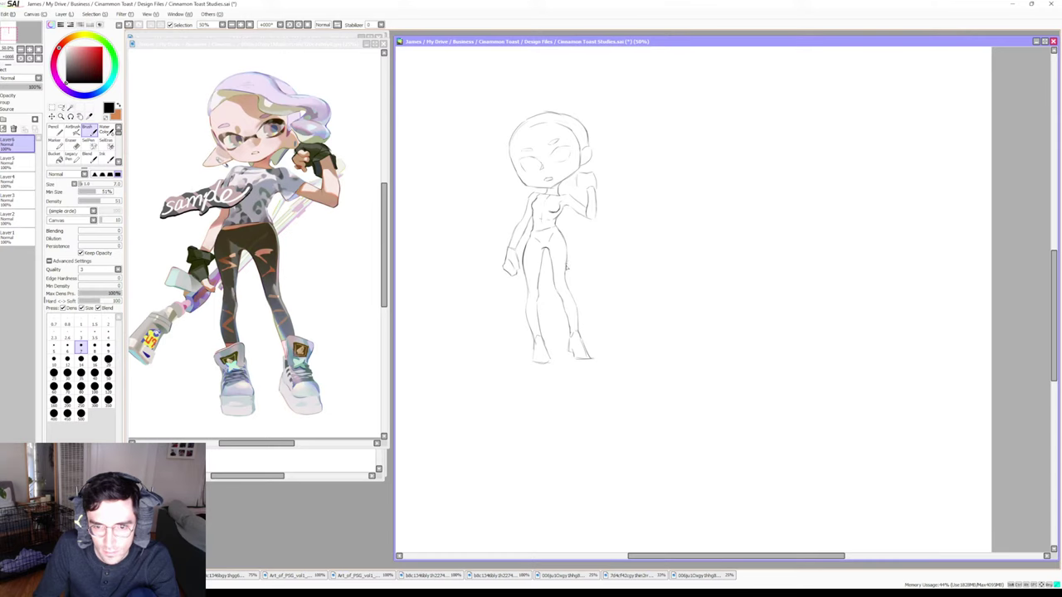
pyautogui.press('e')
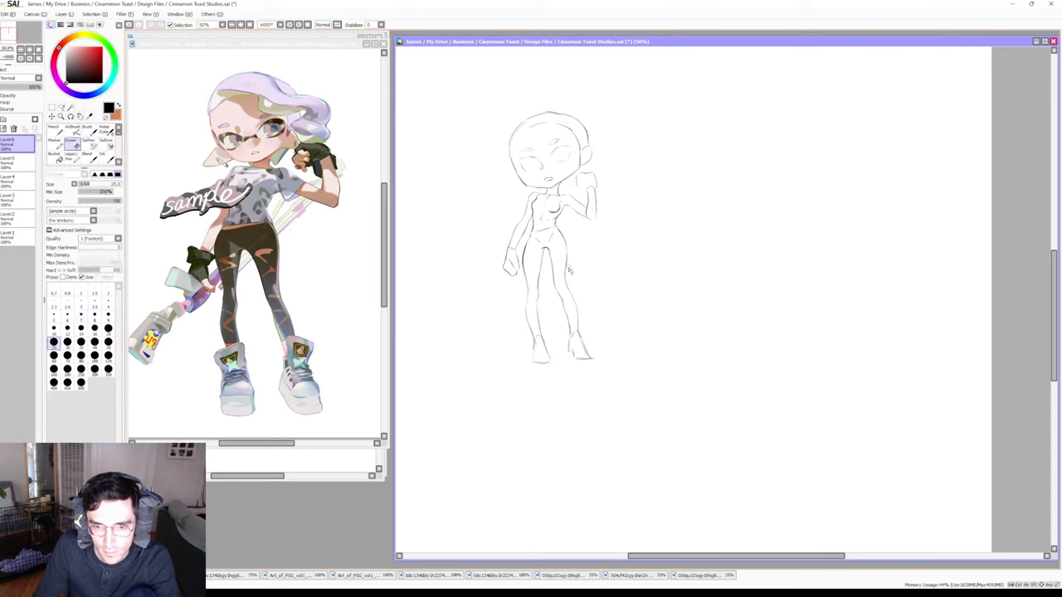
pyautogui.press('b')
# Clean up the knee and inner lower-leg lines on the lowered-arm side
pyautogui.press('e')
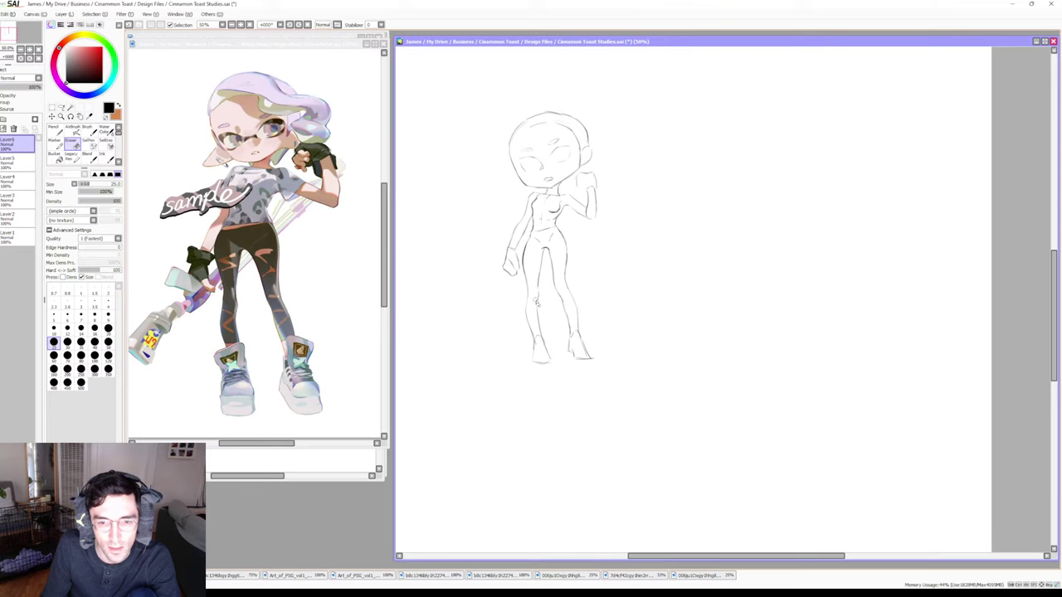
pyautogui.press('b')
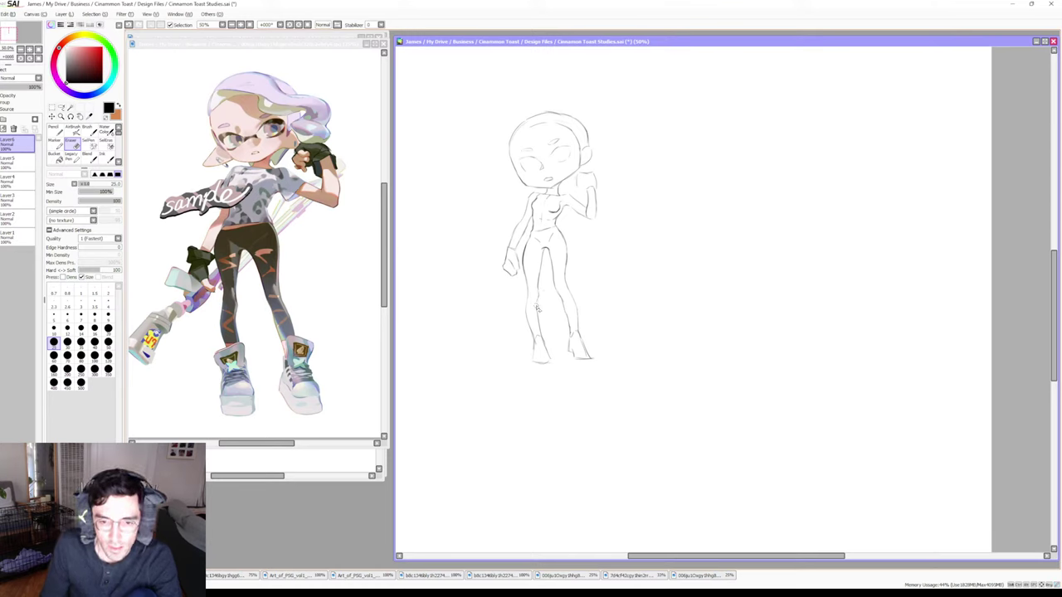
pyautogui.press('e')
pyautogui.press('b')
pyautogui.press('e')
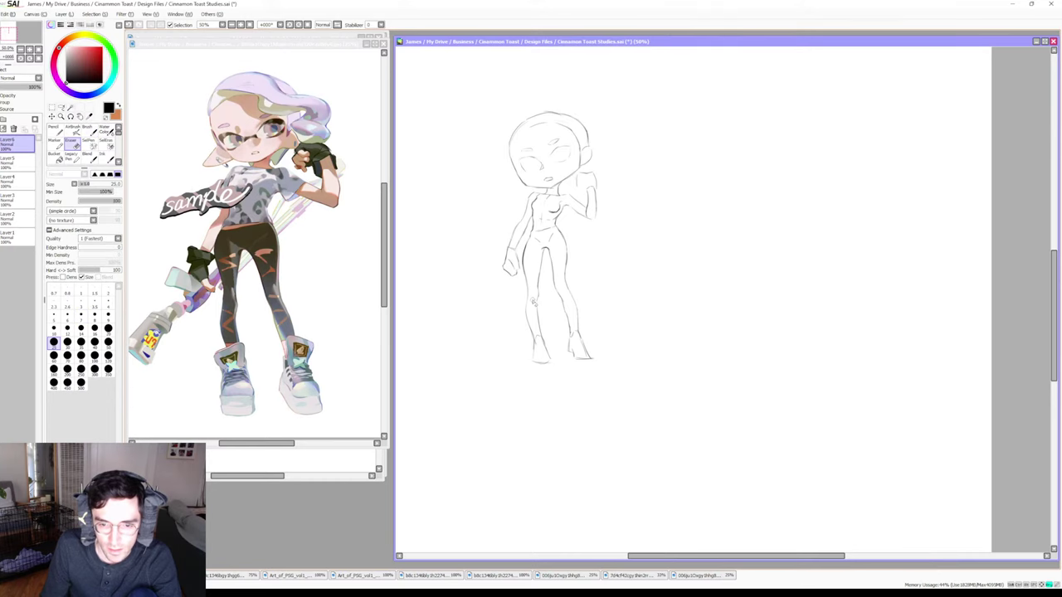
# Refine the abdomen lines and clean up the waist contour beneath the raised arm
pyautogui.press('b')
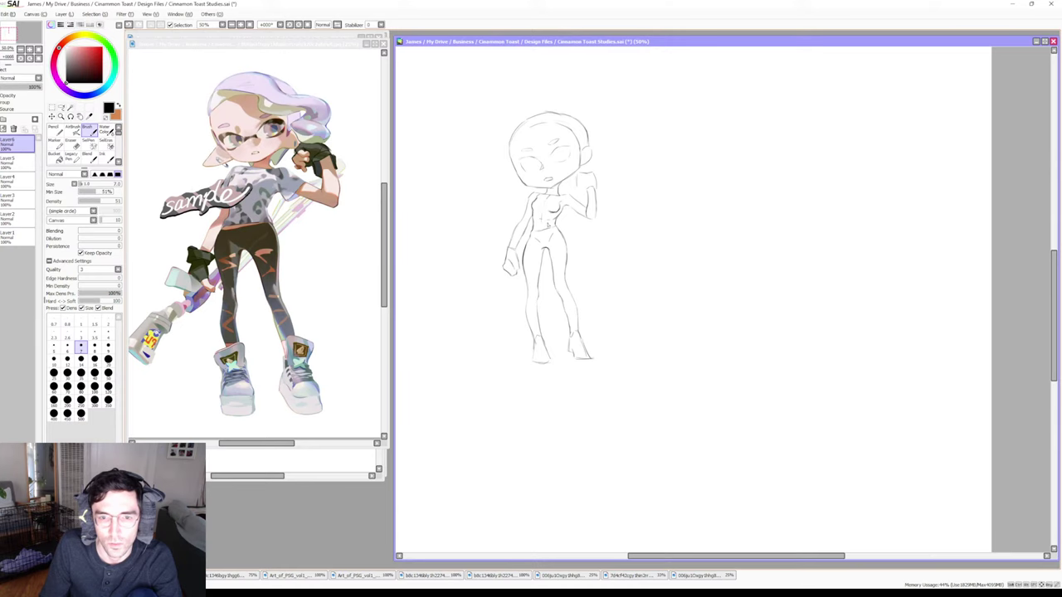
pyautogui.press('e')
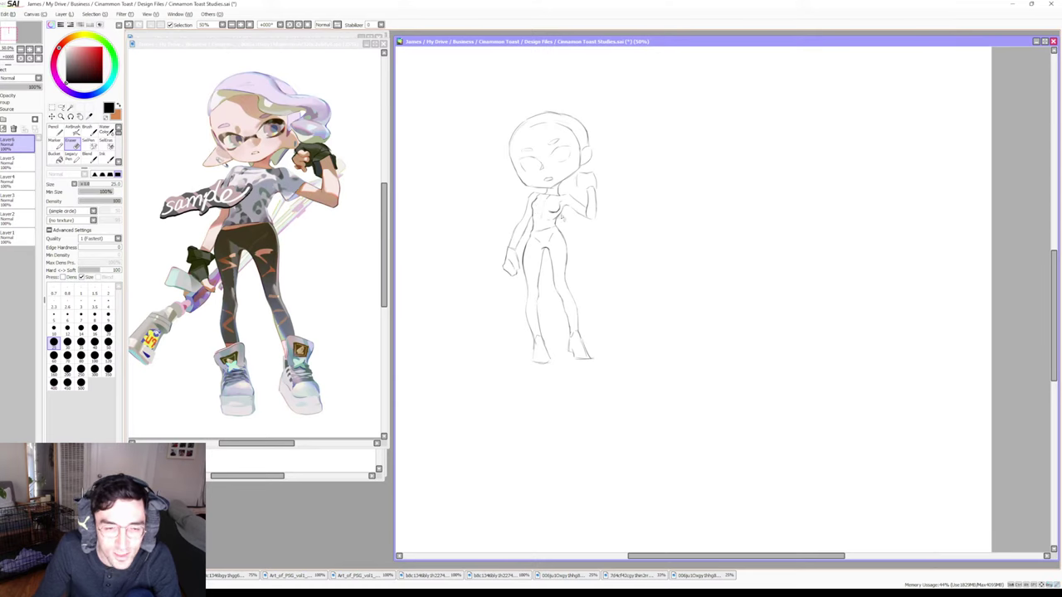
pyautogui.press('b')
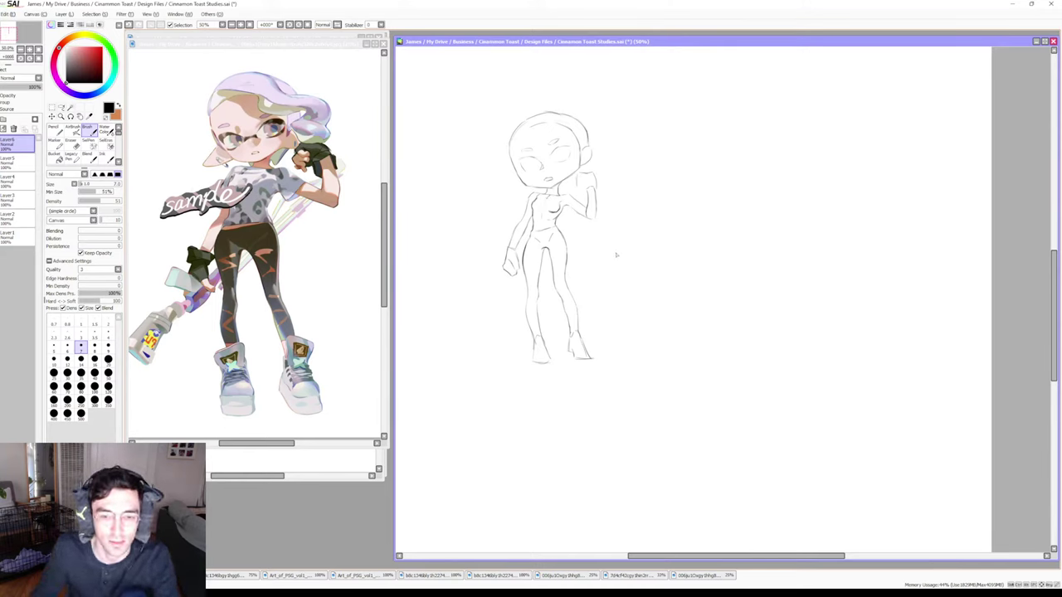
# Erase and redraw the ankle and top contour of the foot on the raised-arm side
pyautogui.press('e')
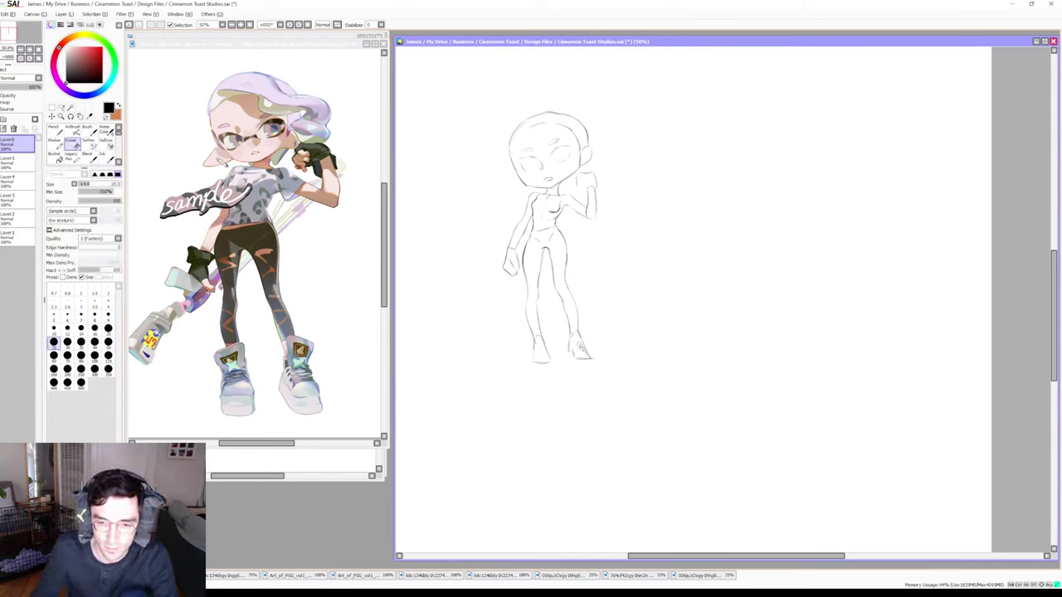
pyautogui.moveTo(581, 346); pyautogui.dragTo(586, 358)
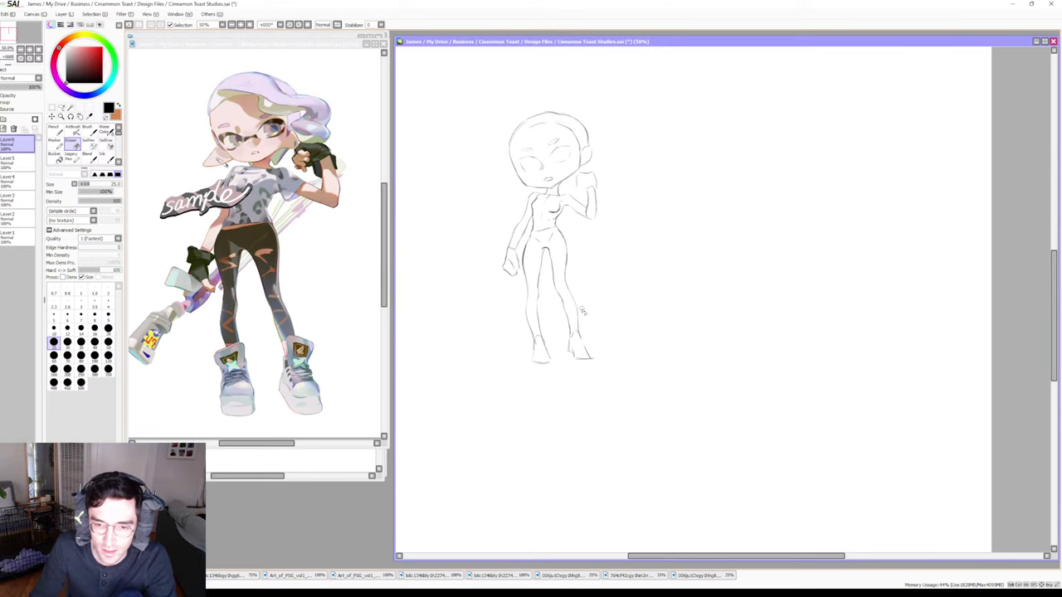
pyautogui.press('b')
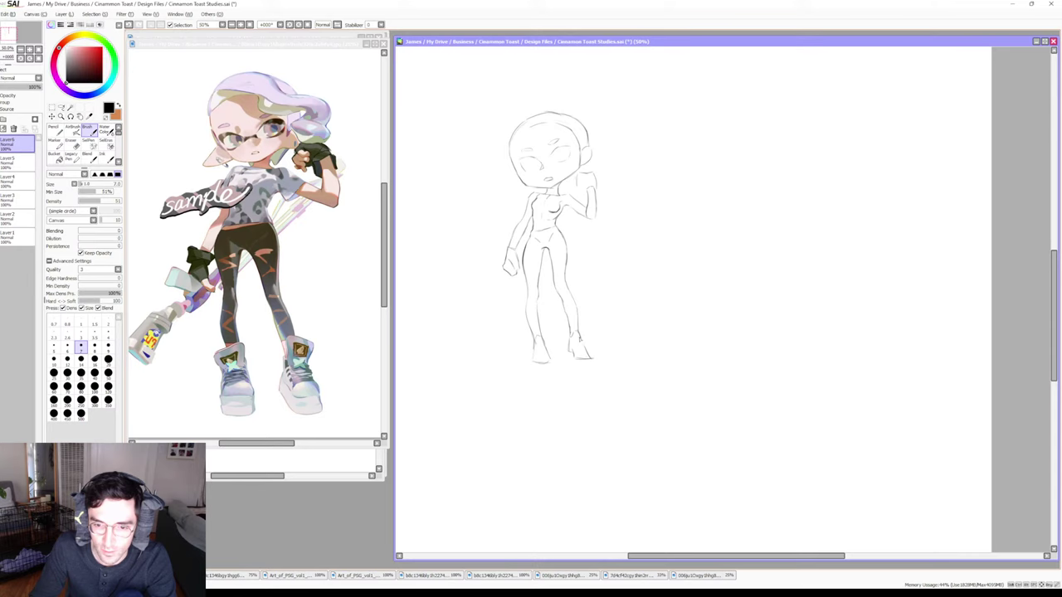
pyautogui.press('e')
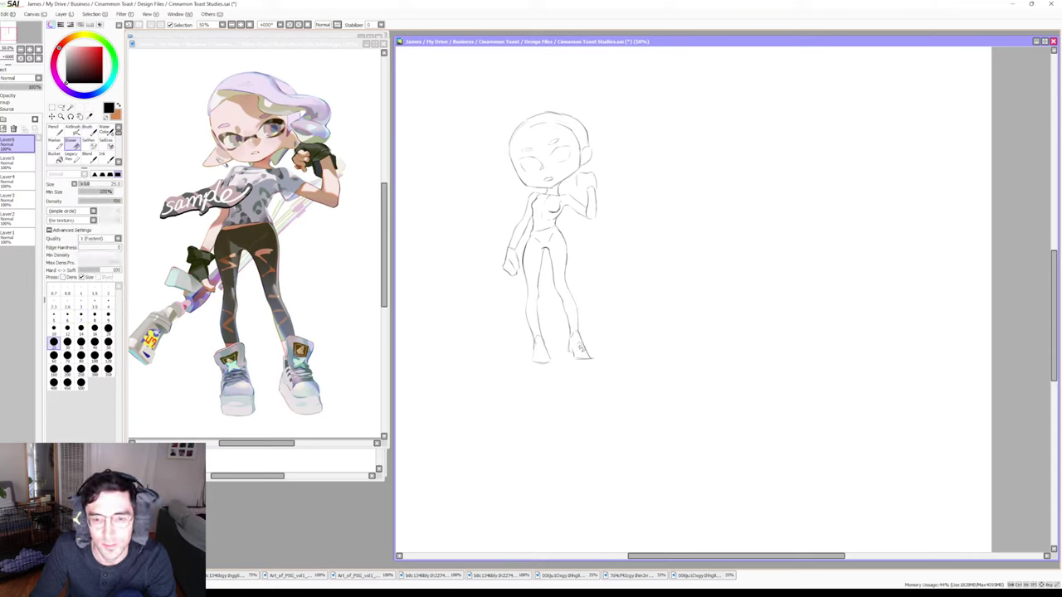
pyautogui.press('b')
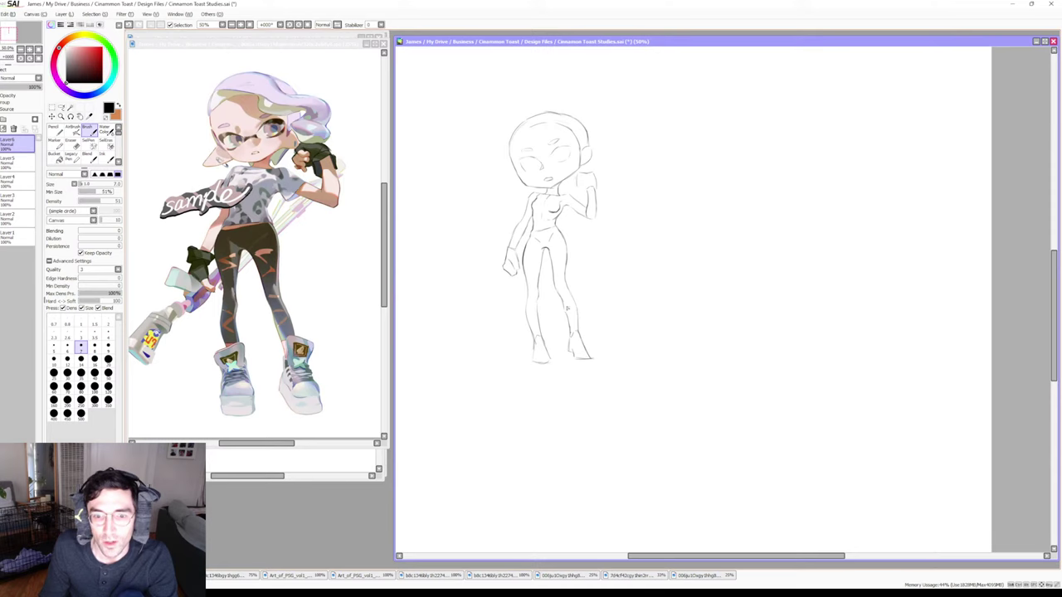
# Erase and redraw the ankle, heel and sole contours of the foot on the lowered-arm side
pyautogui.press('e')
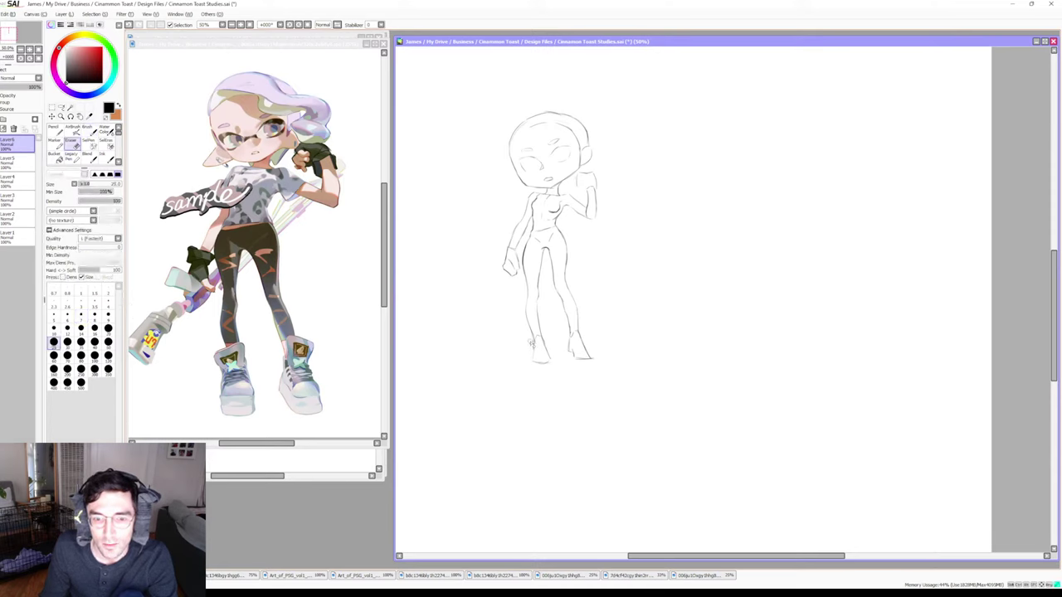
pyautogui.press('b')
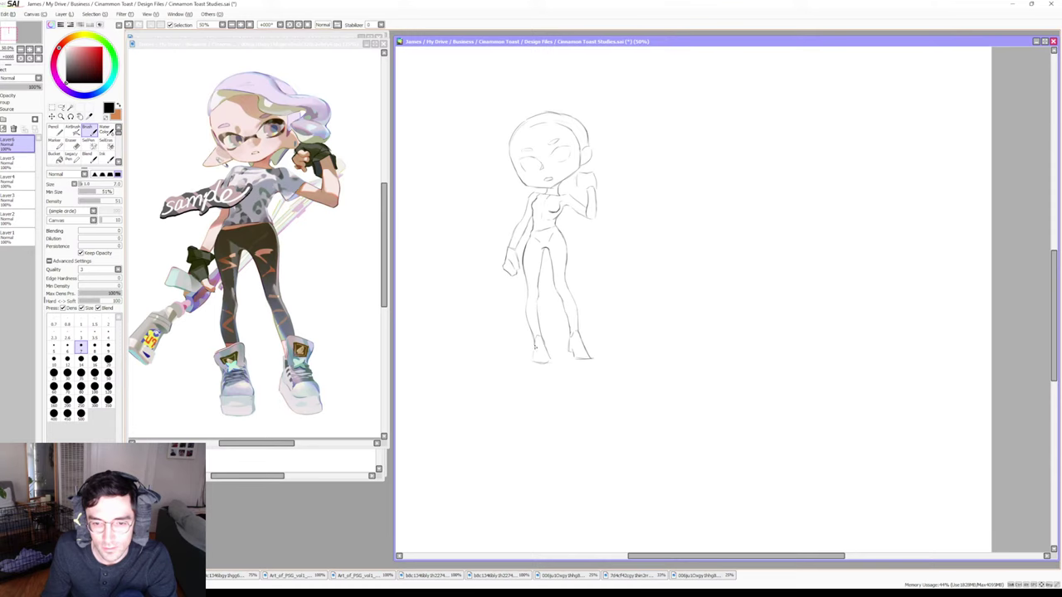
pyautogui.press('e')
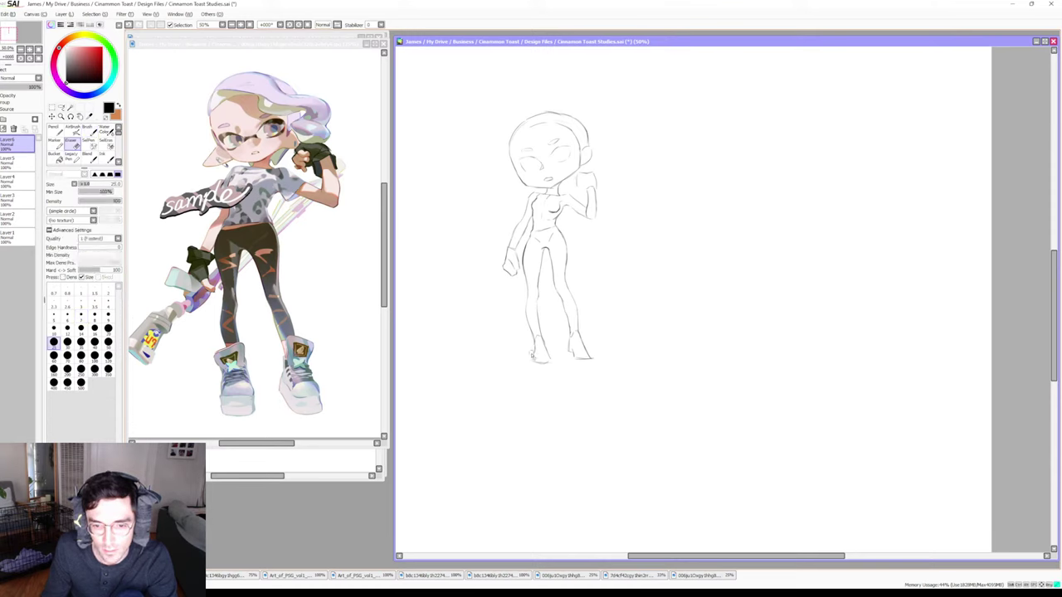
pyautogui.press('b')
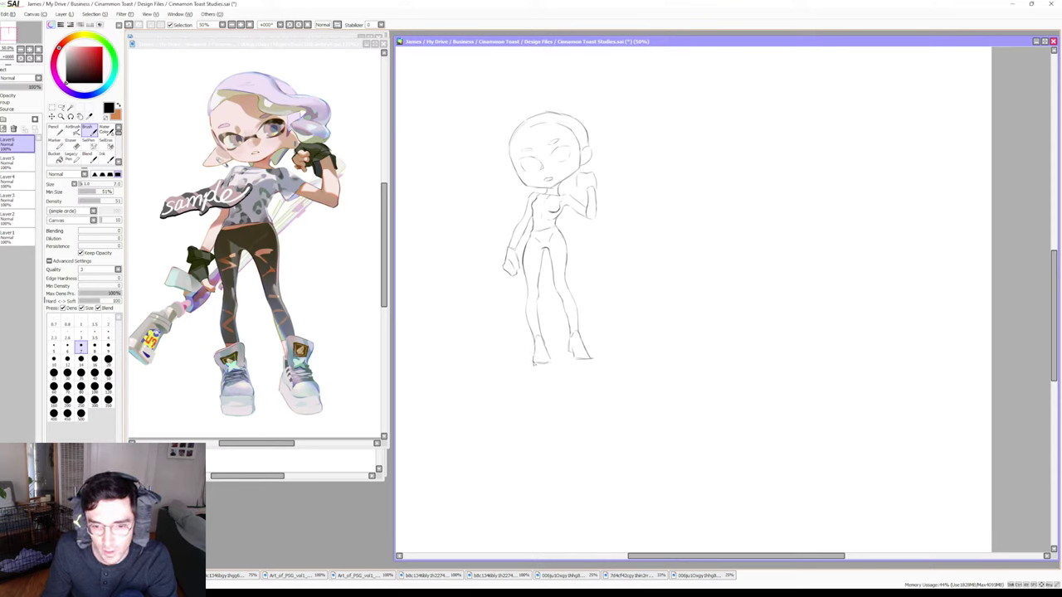
pyautogui.press('e')
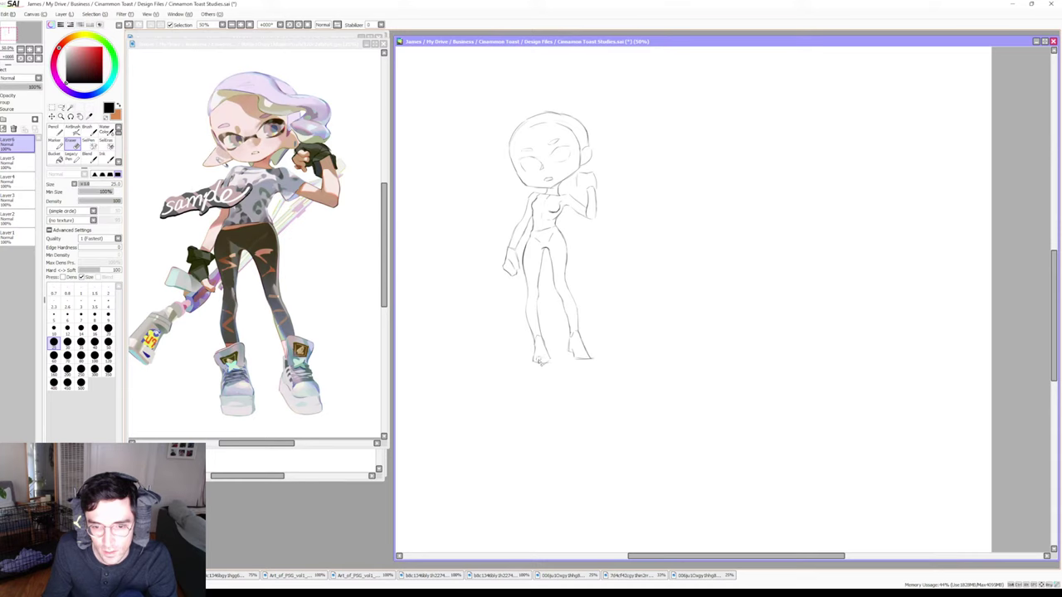
pyautogui.press('b')
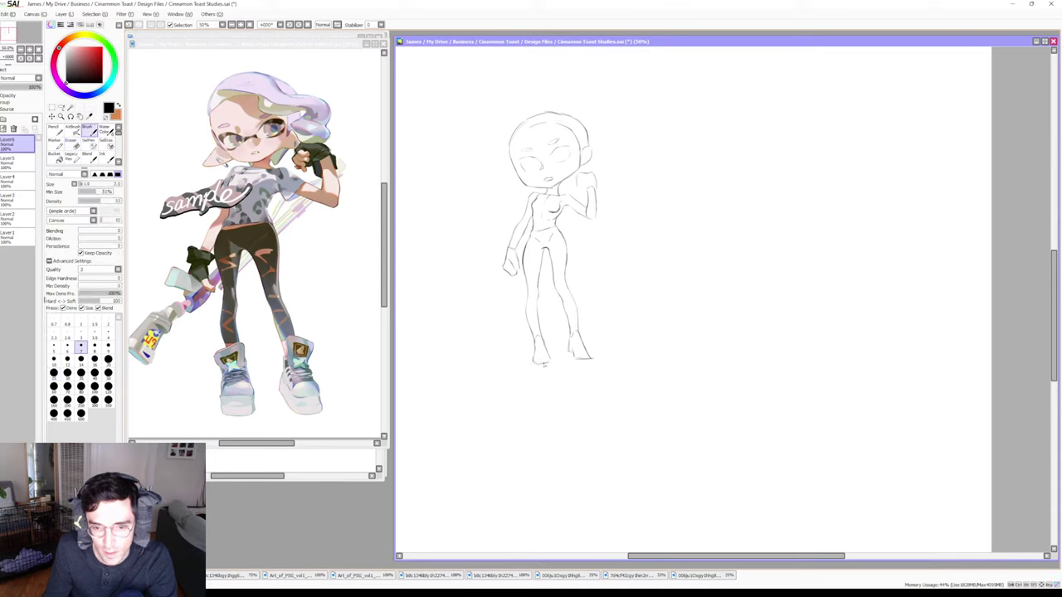
pyautogui.press('e')
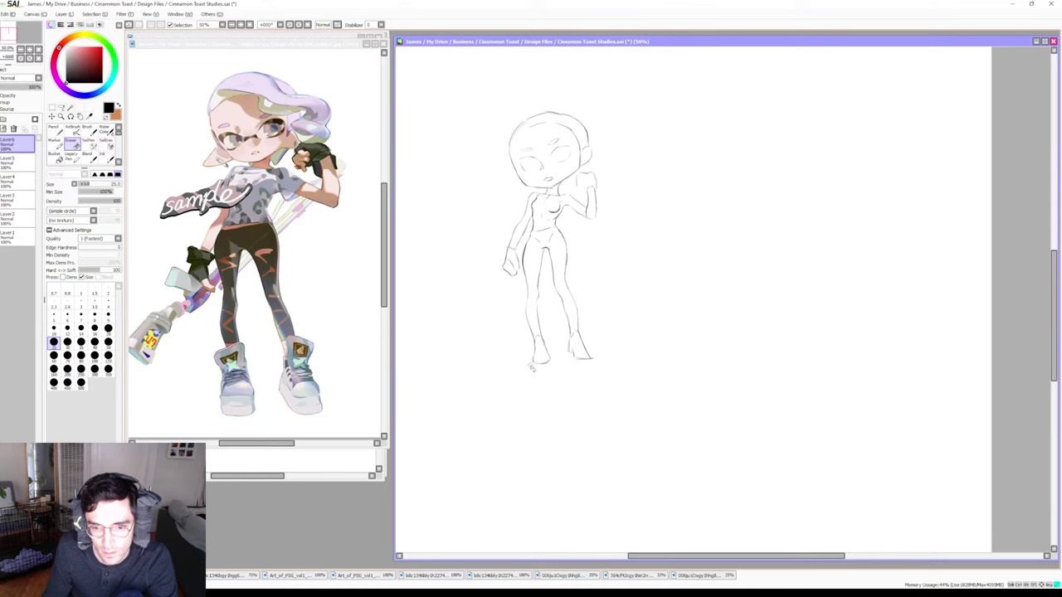
pyautogui.press('b')
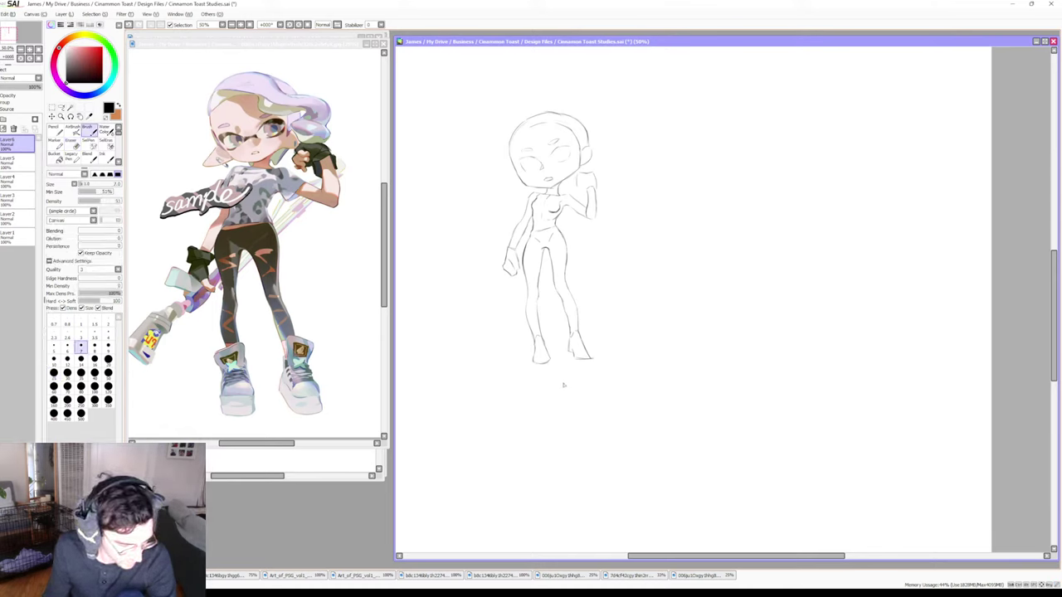
# Erase the sole line of the foot on the raised-arm side and redraw it with a cleaner toe contour
pyautogui.press('e')
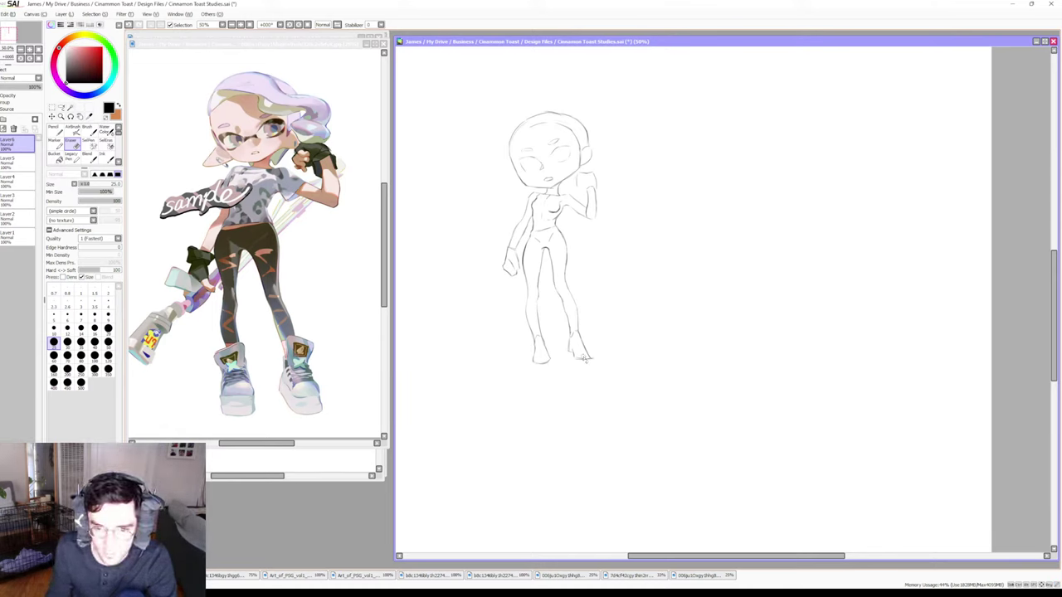
pyautogui.press('b')
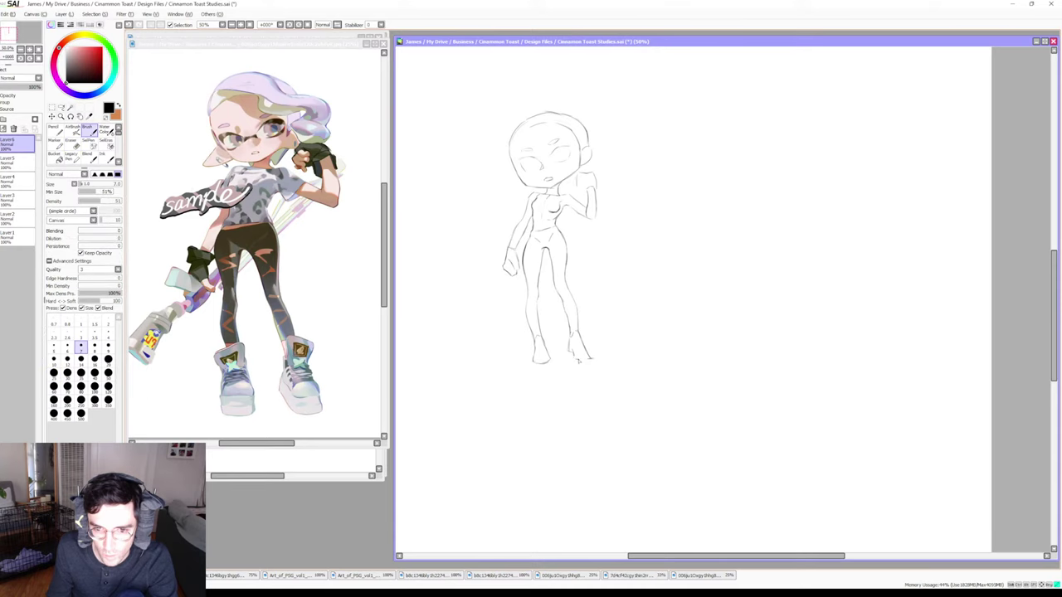
pyautogui.moveTo(579, 360); pyautogui.dragTo(599, 365)
pyautogui.press('e')
pyautogui.press('b')
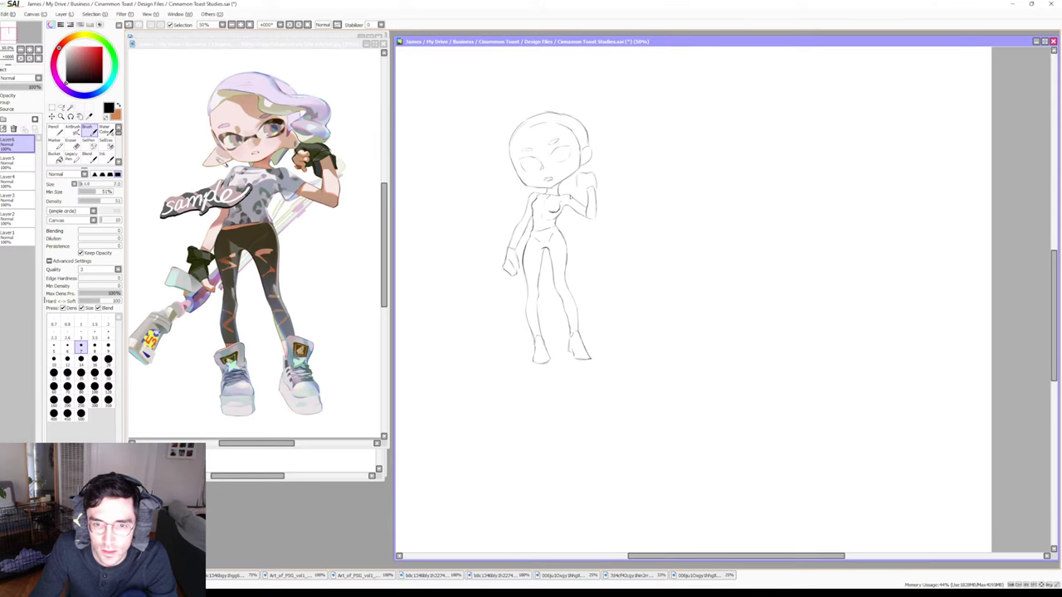
# Clean up the shoulder on the raised-arm side and darken the upper lash line of the eye on that side
pyautogui.press('e')
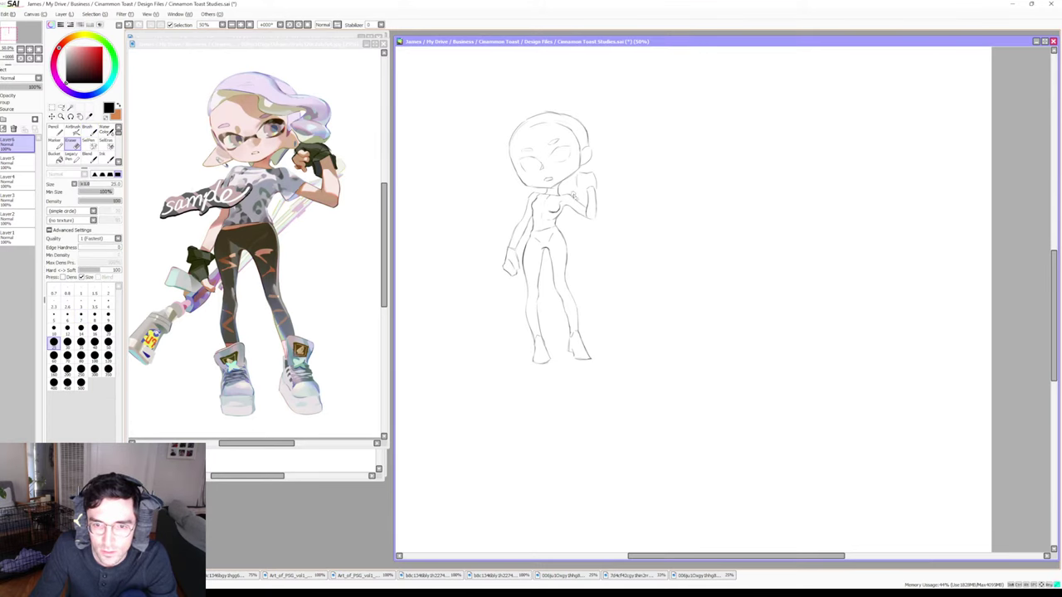
pyautogui.press('b')
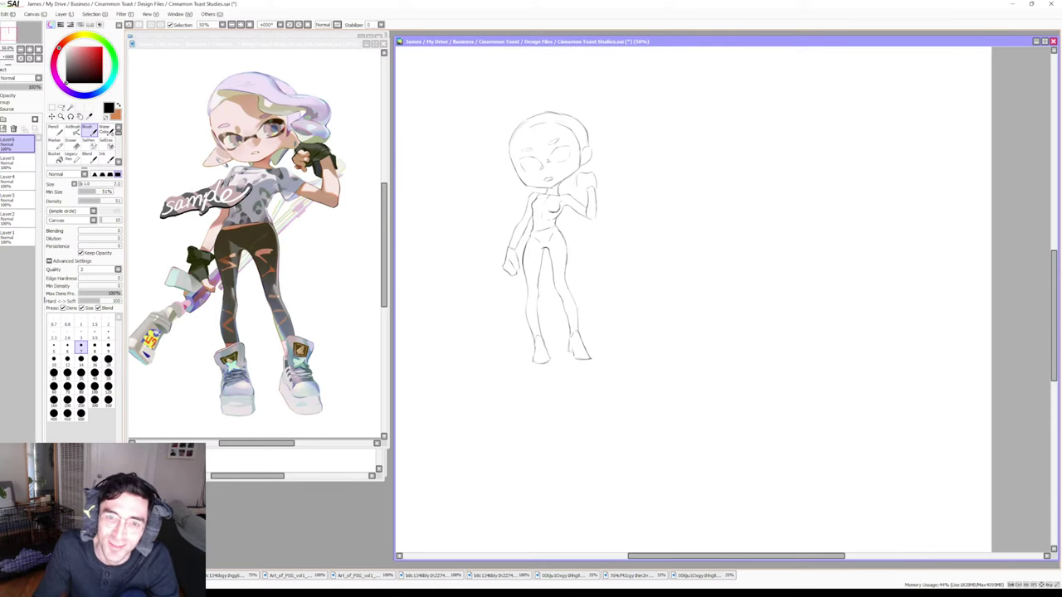
pyautogui.press('e')
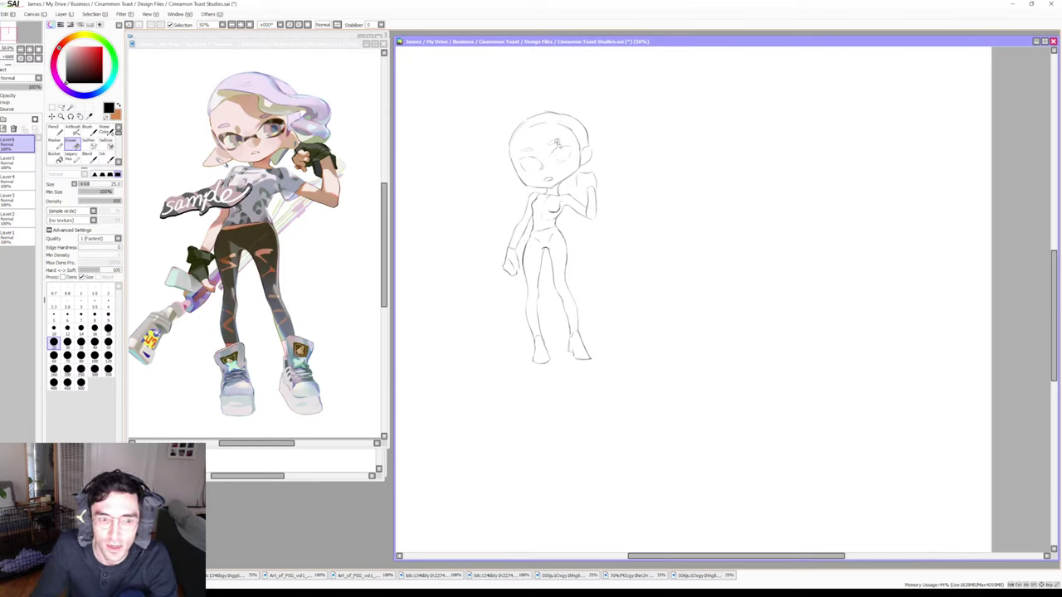
pyautogui.press('b')
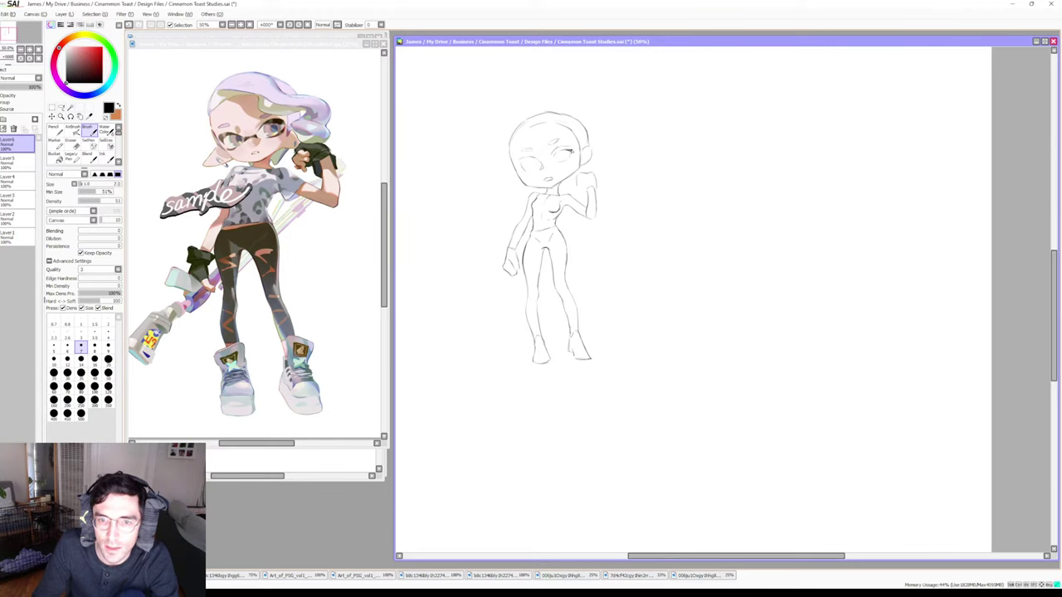
pyautogui.press('e')
pyautogui.press('b')
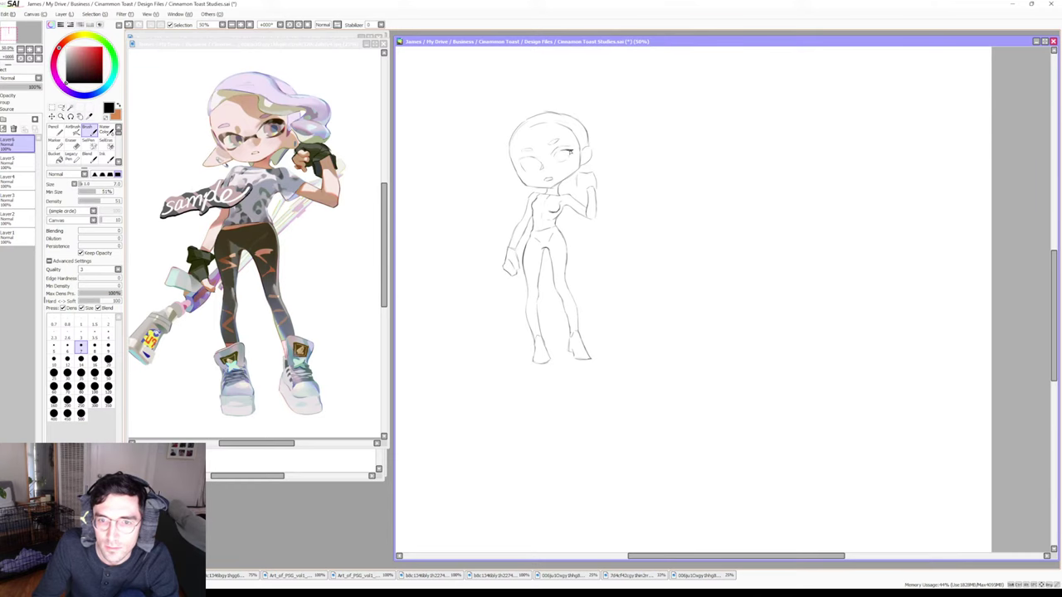
# Redraw the iris and lower lid of the eye on the raised-arm side and clean up around the inner brow
pyautogui.press('e')
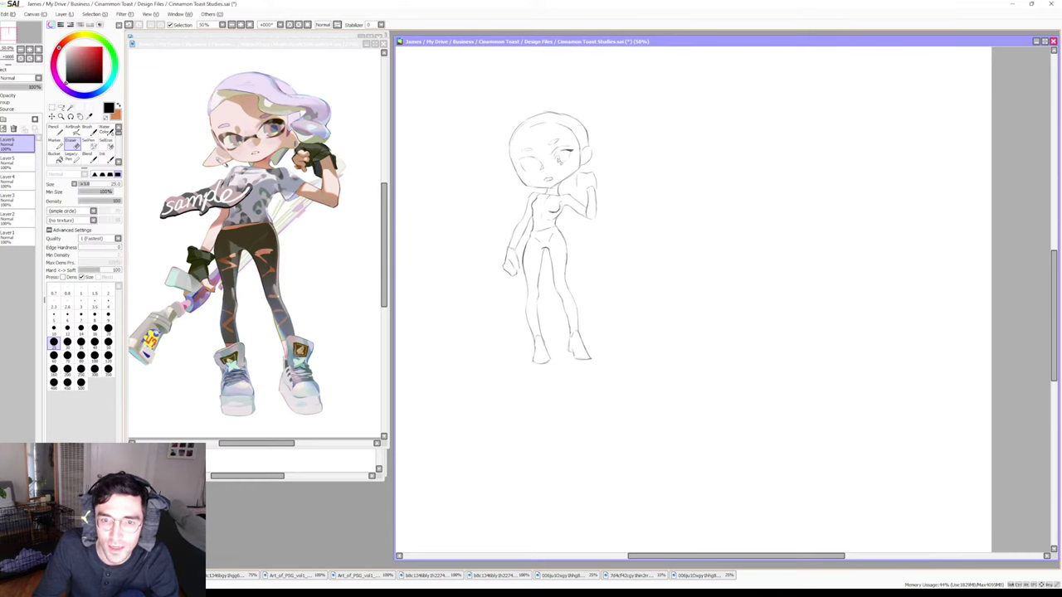
pyautogui.press('b')
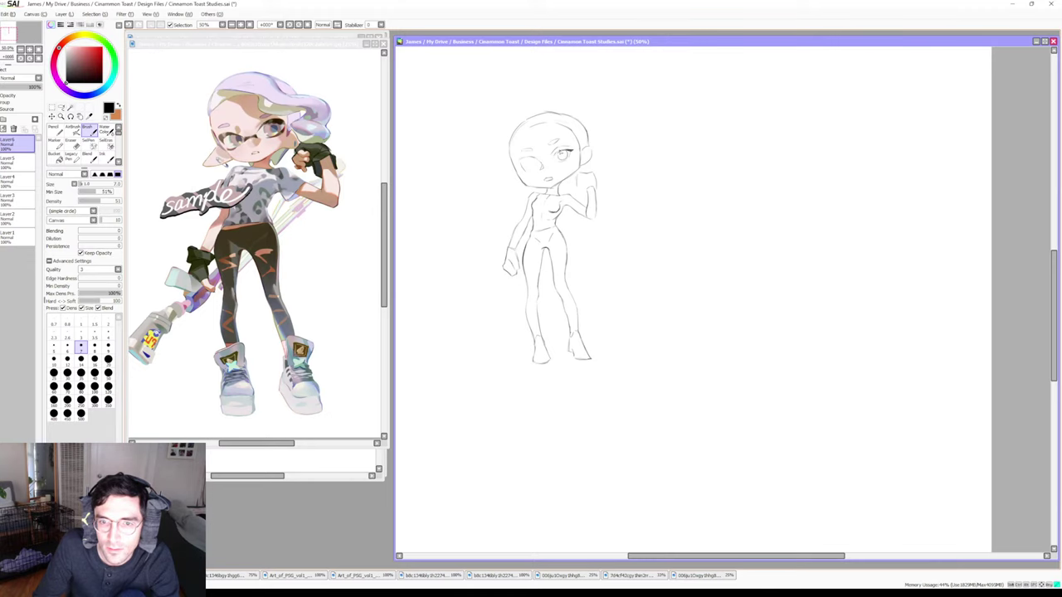
pyautogui.moveTo(553, 153); pyautogui.dragTo(572, 164)
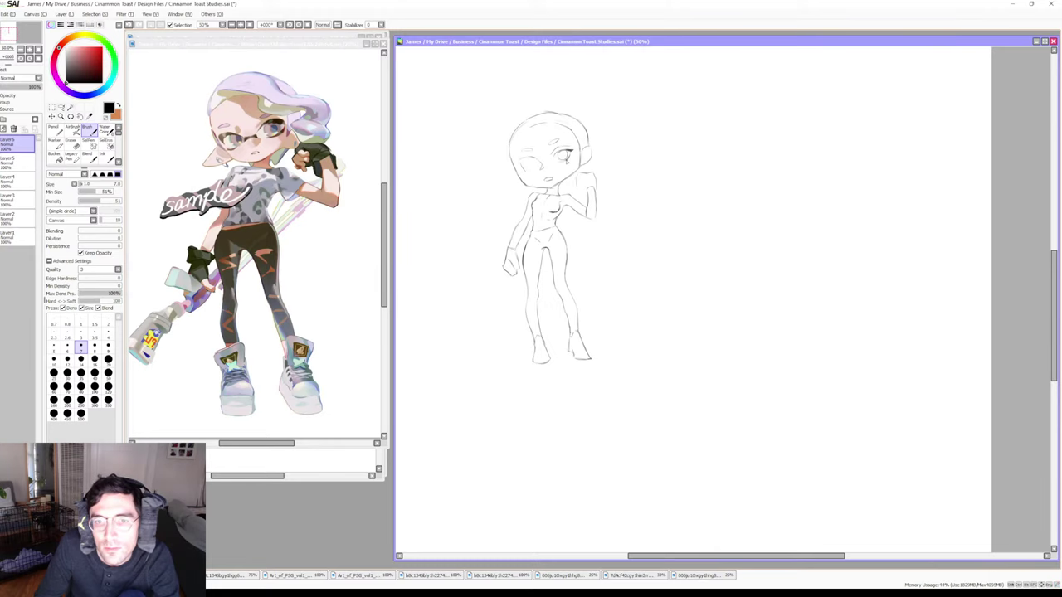
pyautogui.moveTo(564, 160); pyautogui.dragTo(571, 165)
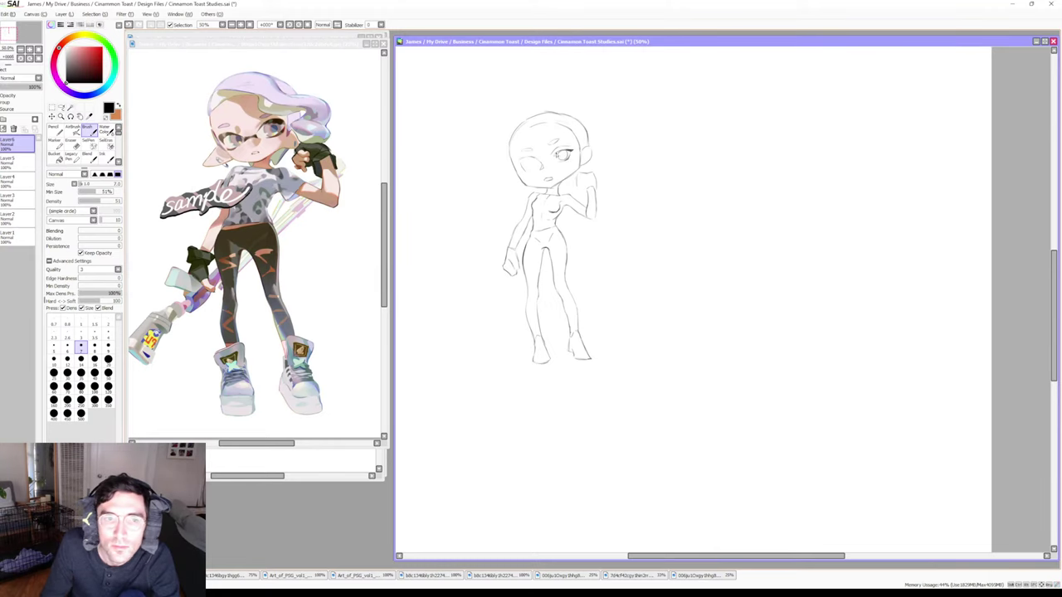
pyautogui.press('e')
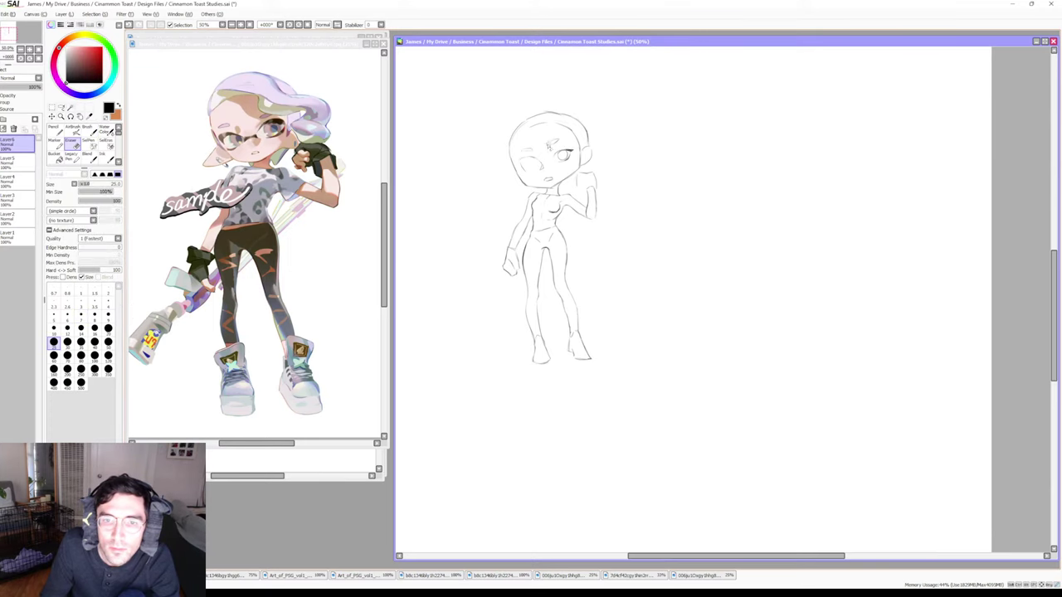
# Erase and redraw the upper lid and inner corner of the eye on the lowered-arm side
pyautogui.press('b')
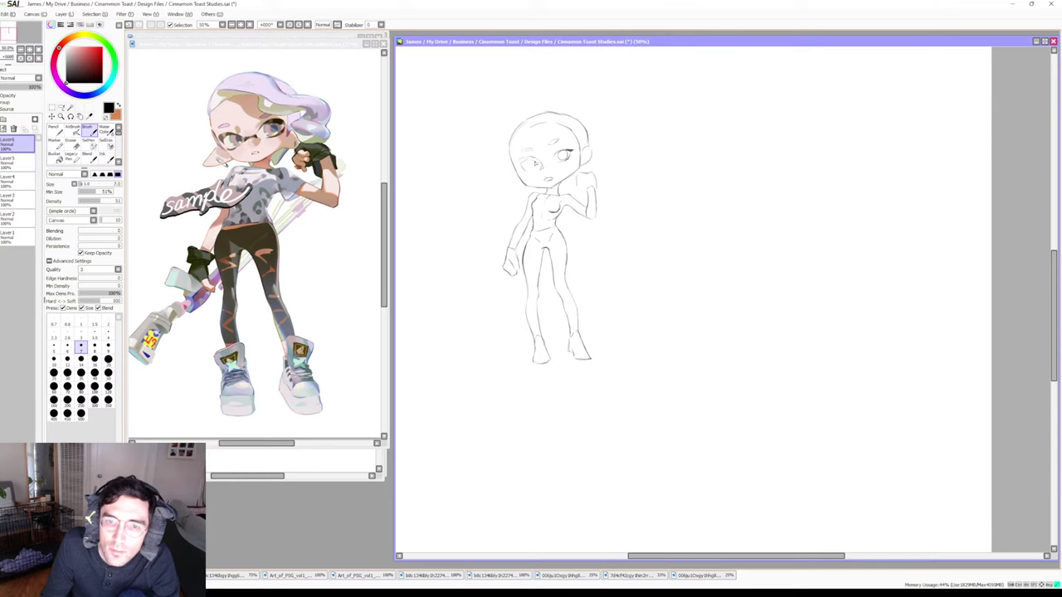
pyautogui.press('e')
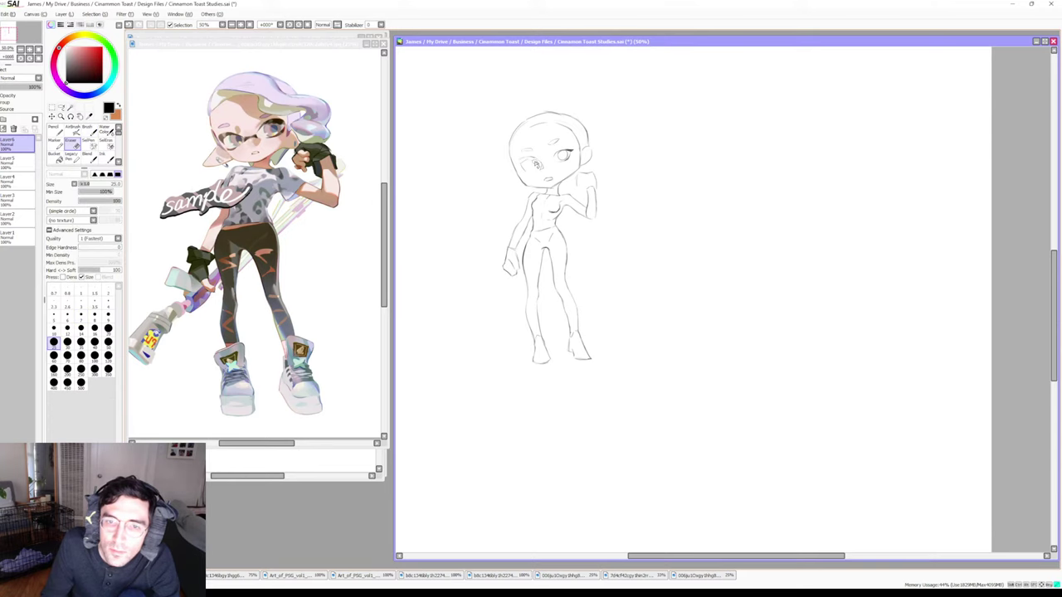
pyautogui.press('b')
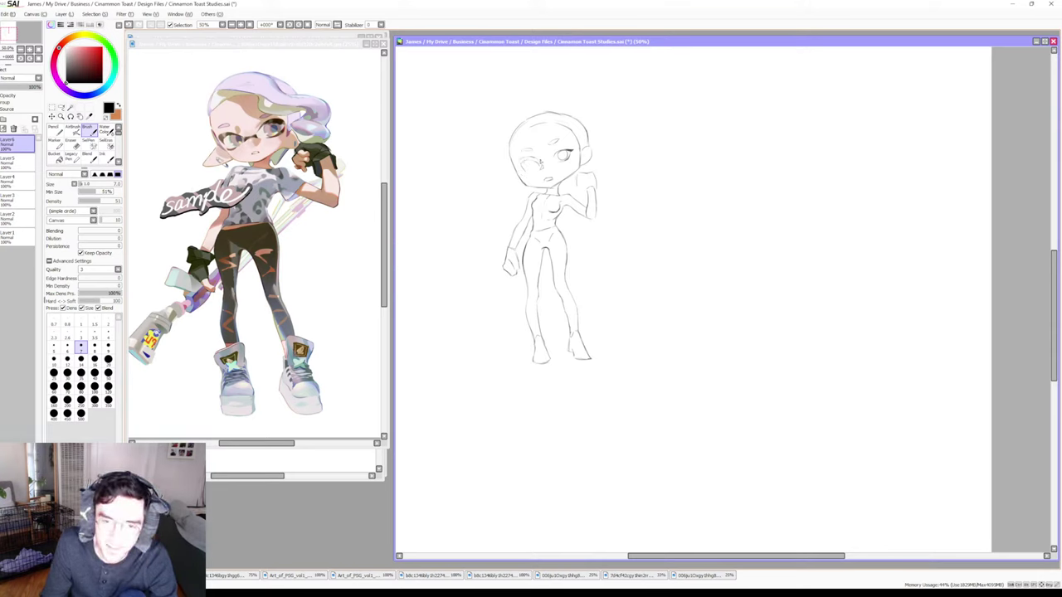
pyautogui.press('e')
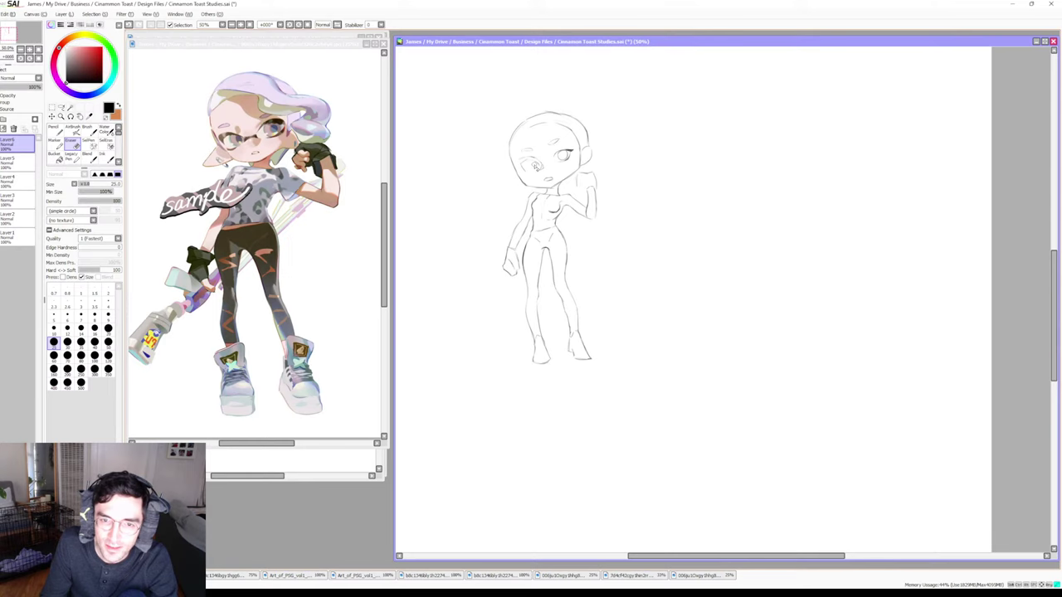
pyautogui.press('b')
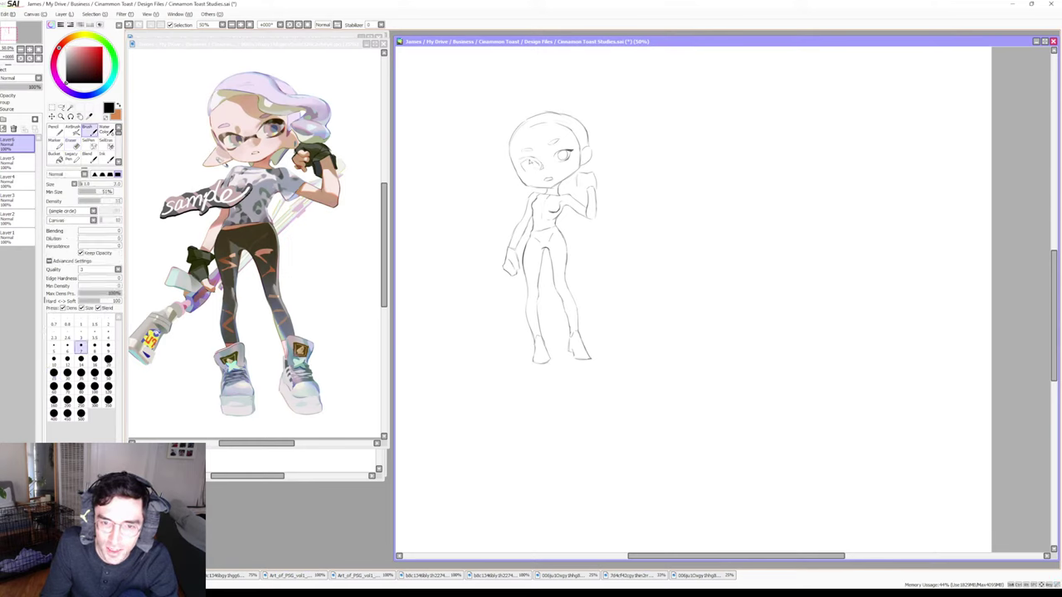
pyautogui.press('e')
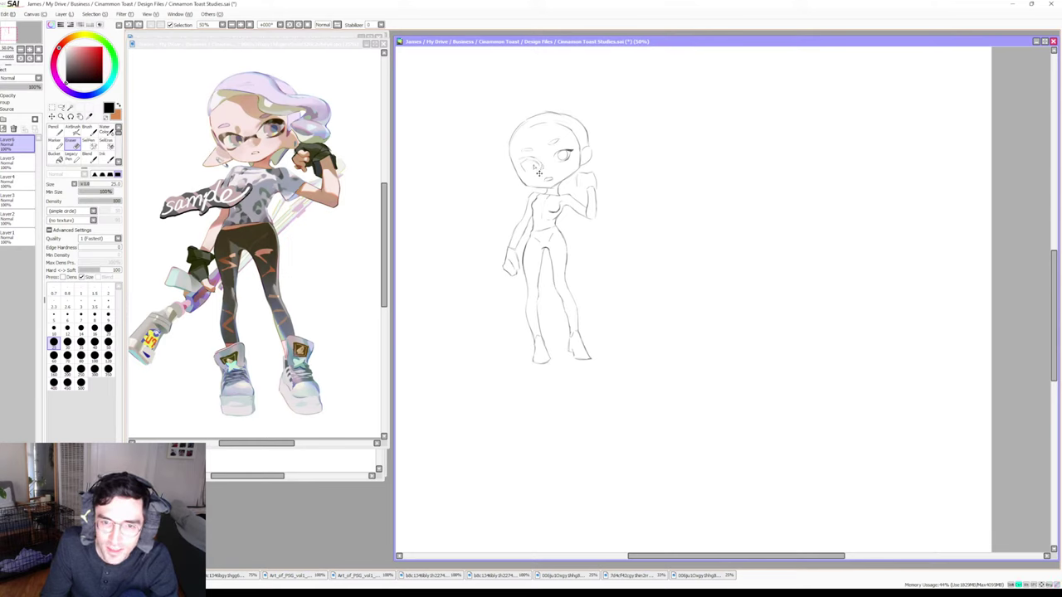
# Draw a short line for the mouth, undoing the first stroke and redrawing it
pyautogui.press('b')
pyautogui.moveTo(543, 177); pyautogui.dragTo(552, 179)
pyautogui.hotkey('ctrl', 'z')
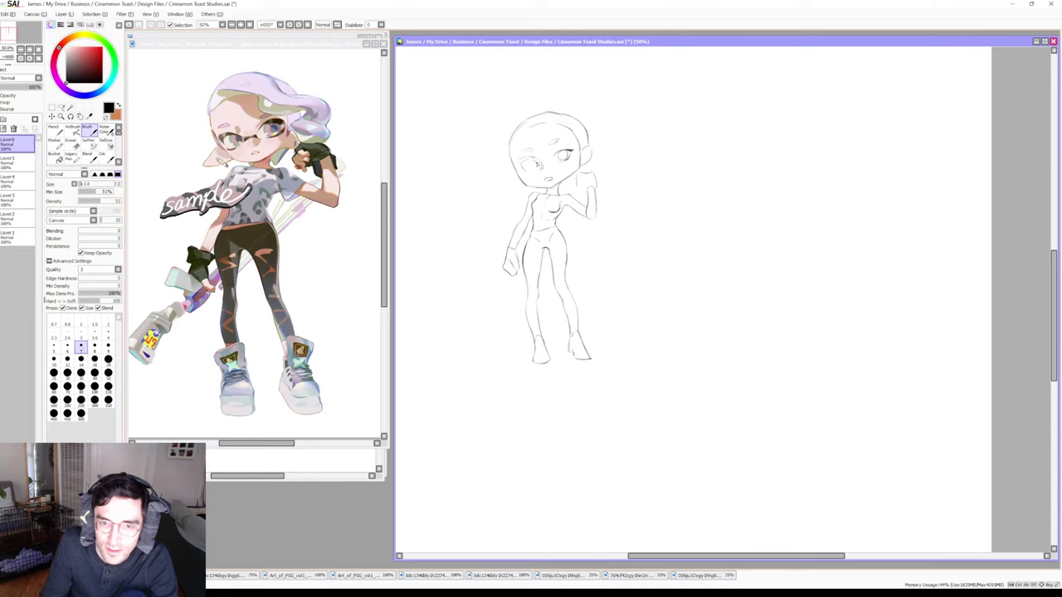
pyautogui.moveTo(542, 178); pyautogui.dragTo(552, 179)
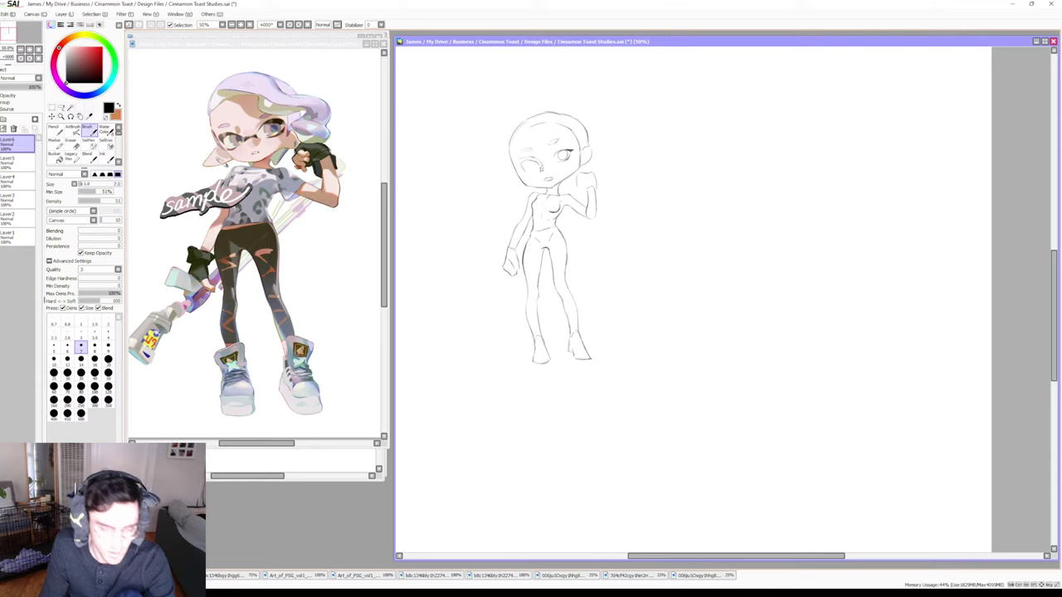
# Erase and redraw the iris and outer edge of the eye on the lowered-arm side
pyautogui.press('e')
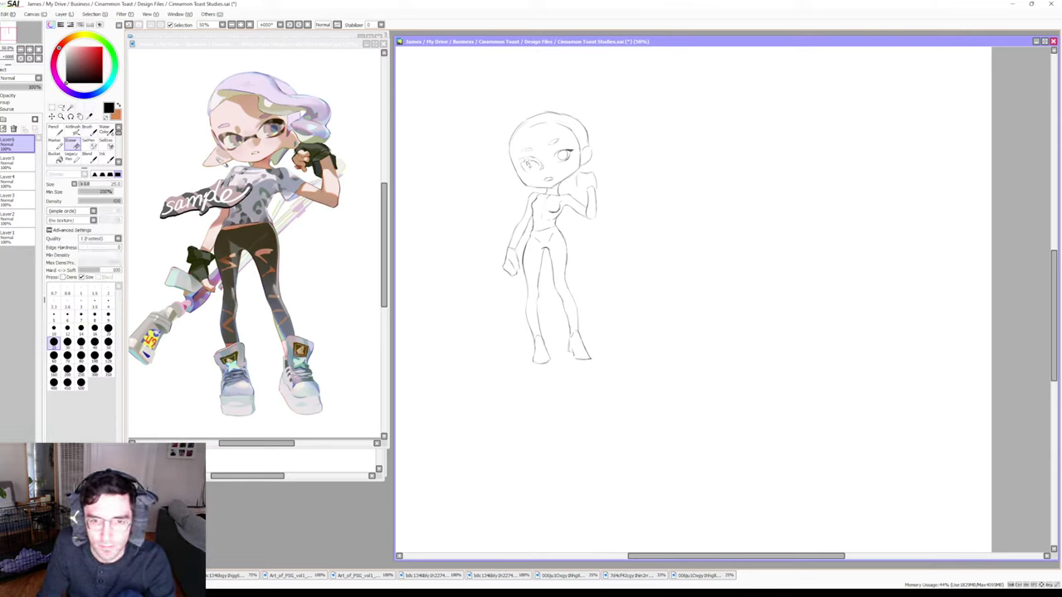
pyautogui.press('b')
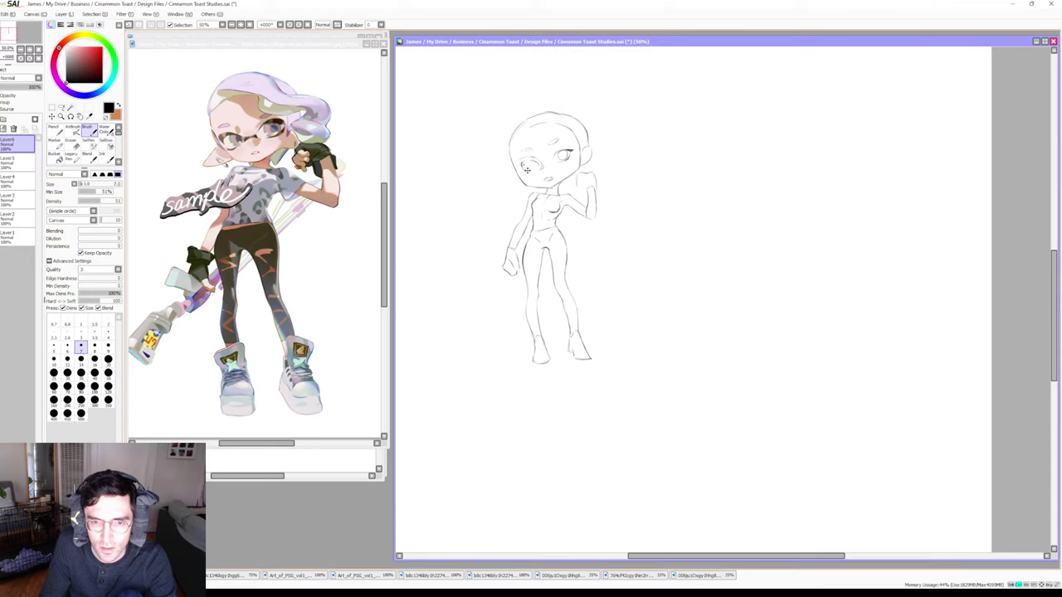
pyautogui.press('e')
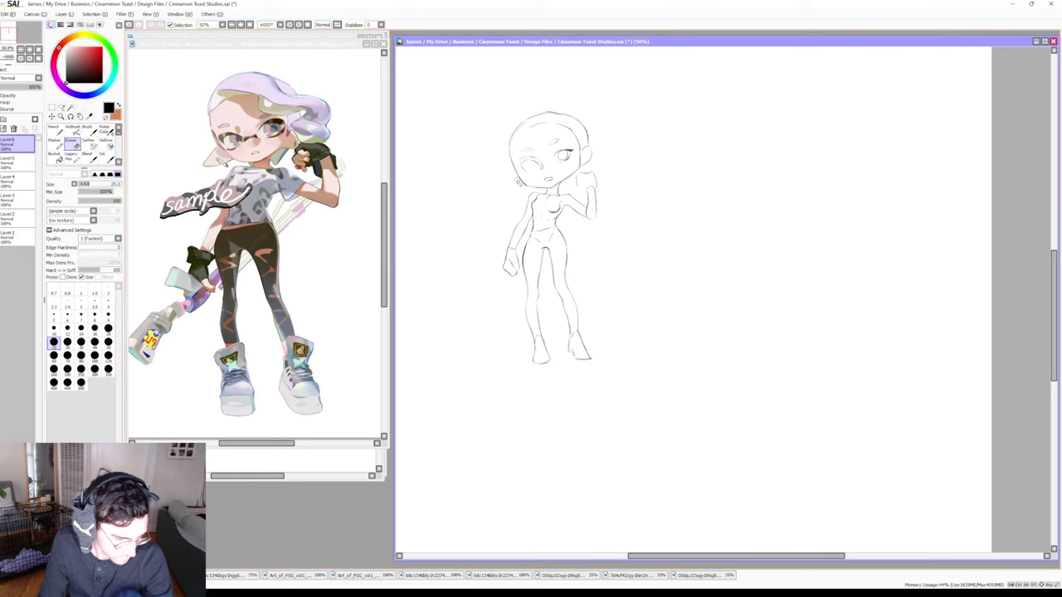
pyautogui.press('b')
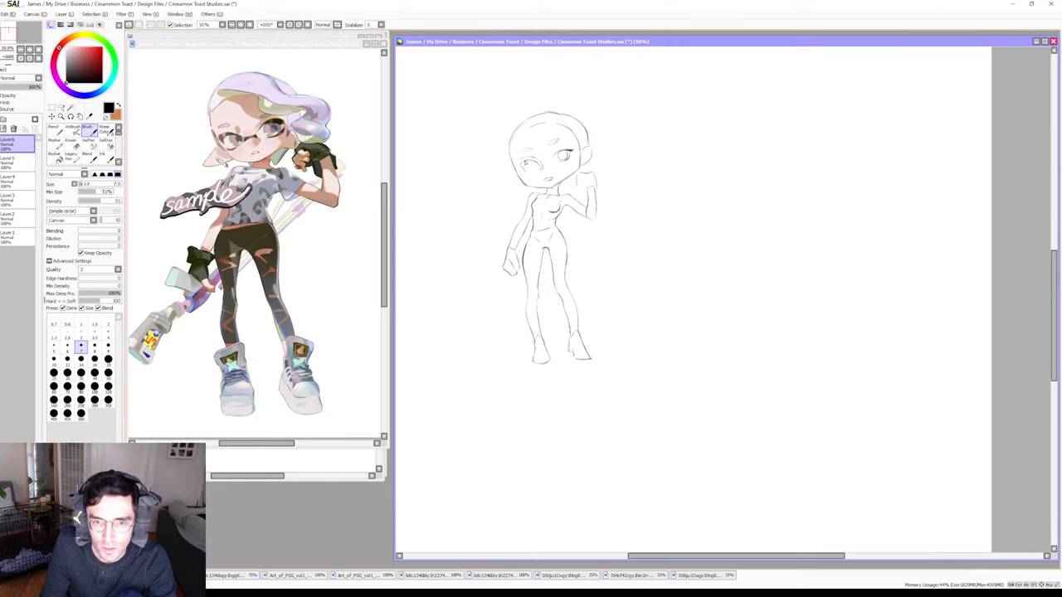
pyautogui.press('e')
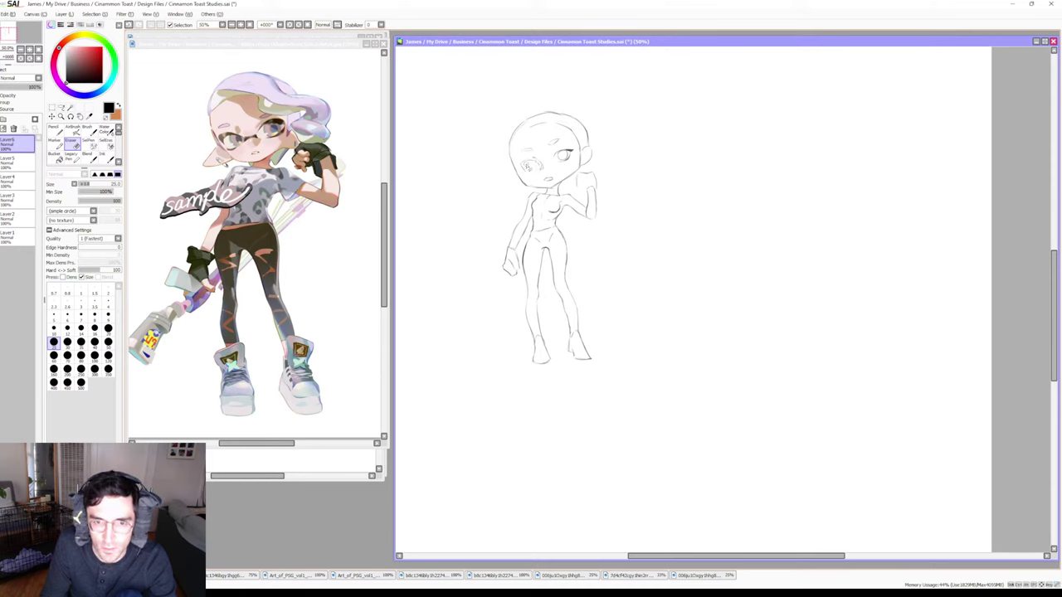
# Rework the eye on the lowered-arm side into a rounder outline with a cleaner lower lid
pyautogui.press('b')
pyautogui.press('e')
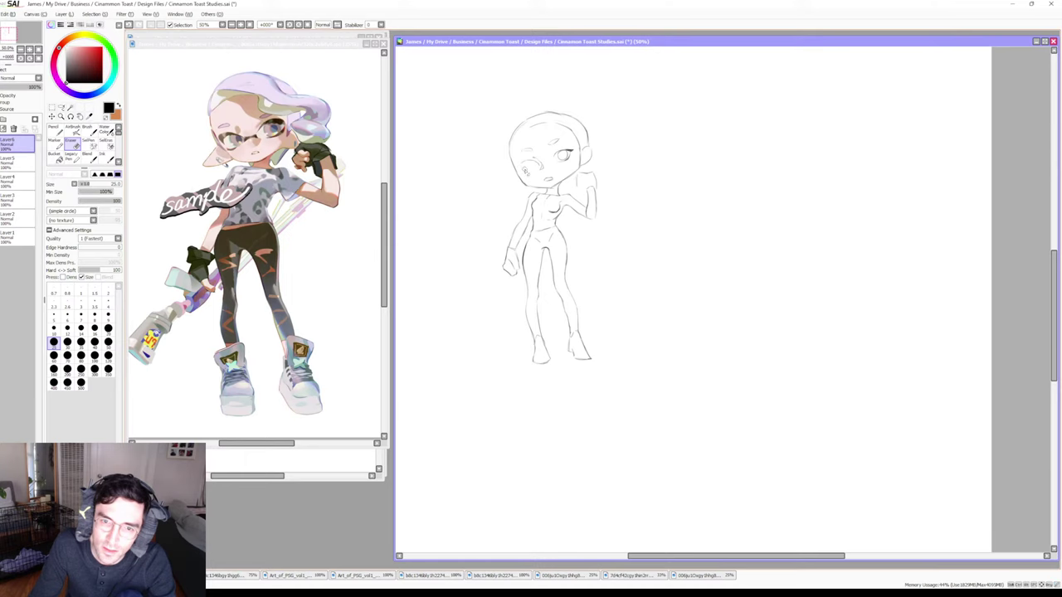
pyautogui.press('b')
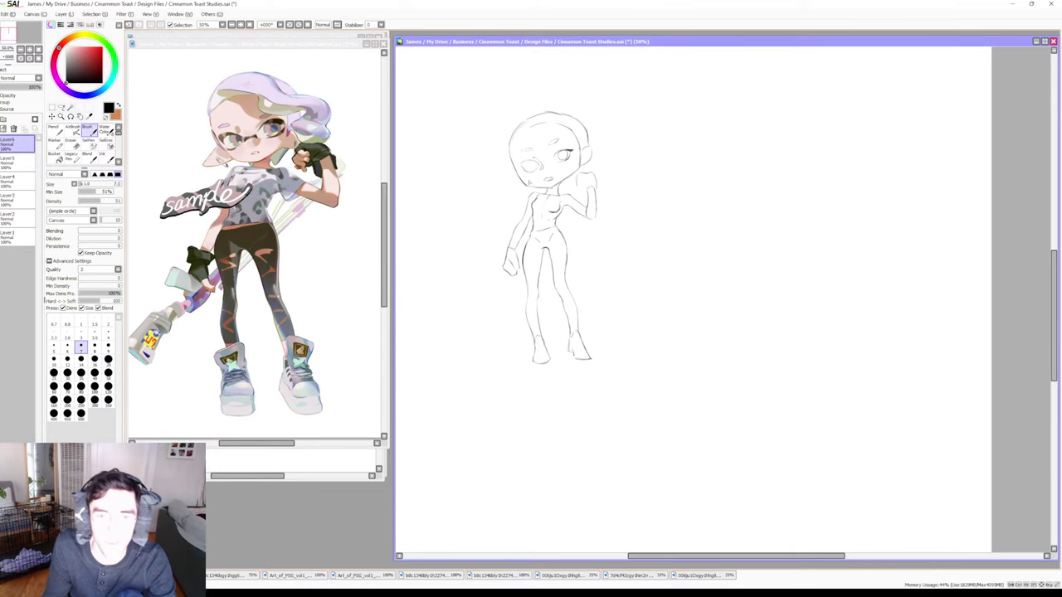
pyautogui.press('e')
pyautogui.press('b')
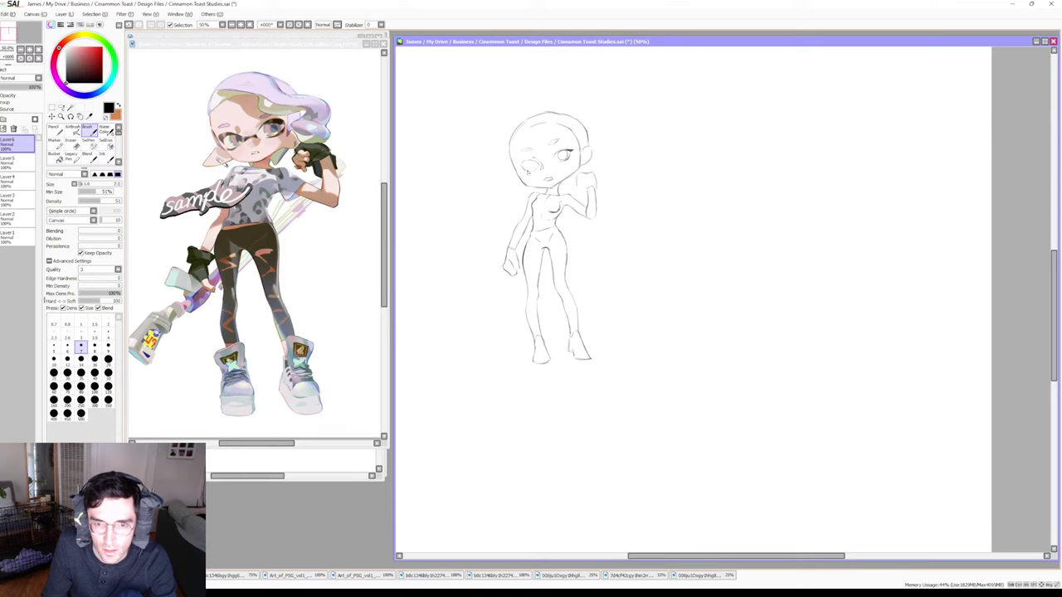
# Darken the upper lash line and outer corner of the eye on the lowered-arm side, erasing stray marks around it
pyautogui.press('e')
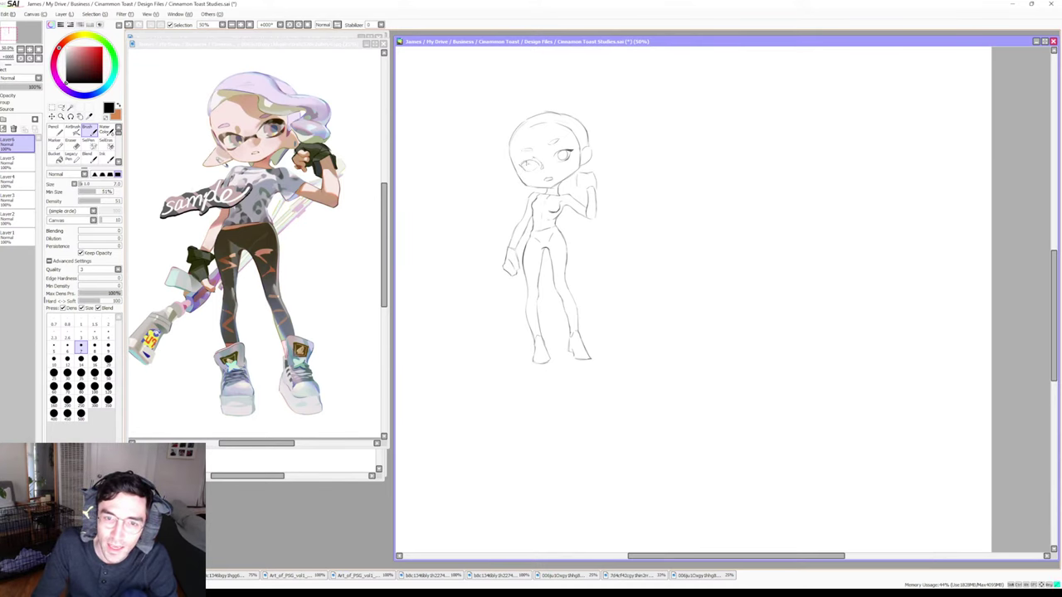
pyautogui.press('e')
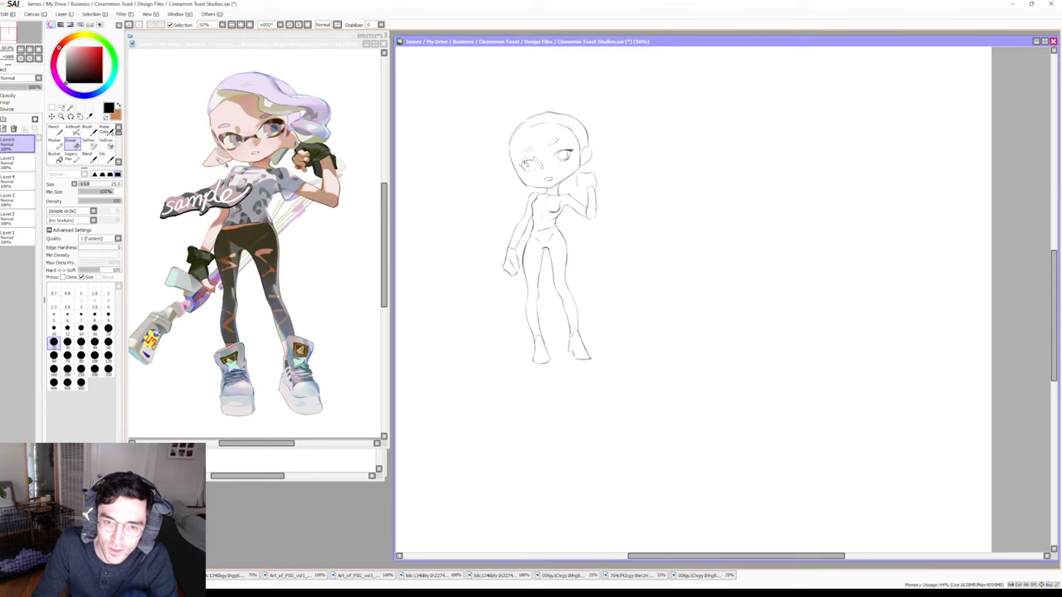
pyautogui.press('b')
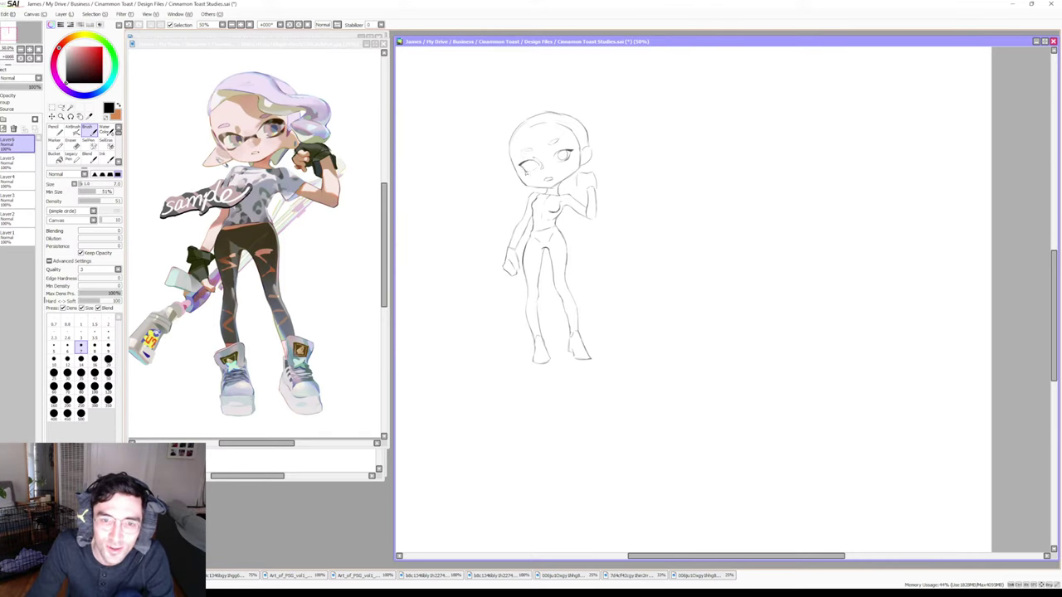
pyautogui.press('e')
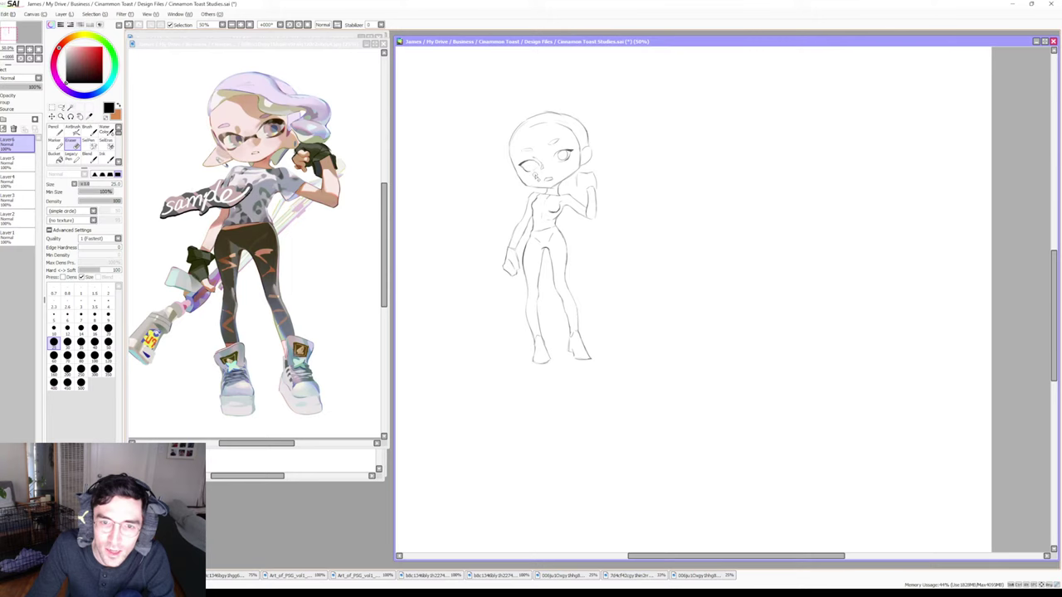
pyautogui.press('b')
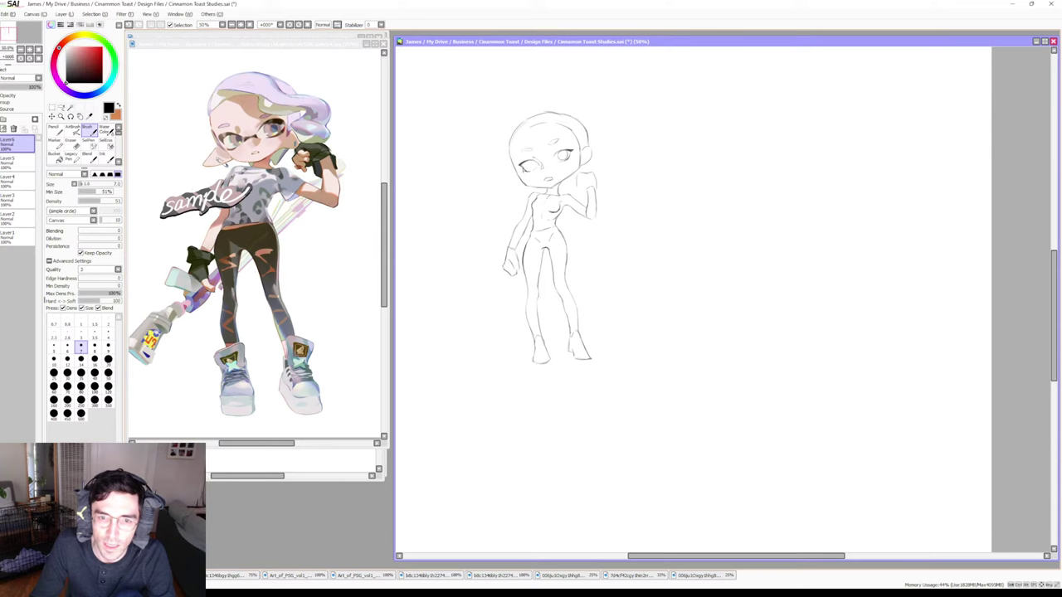
pyautogui.press('e')
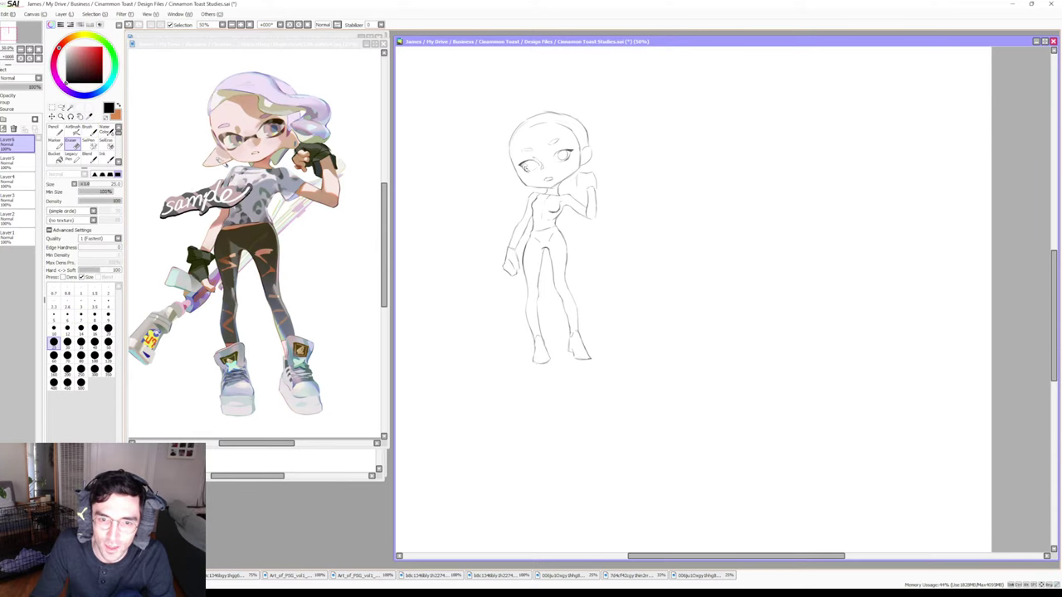
pyautogui.press('b')
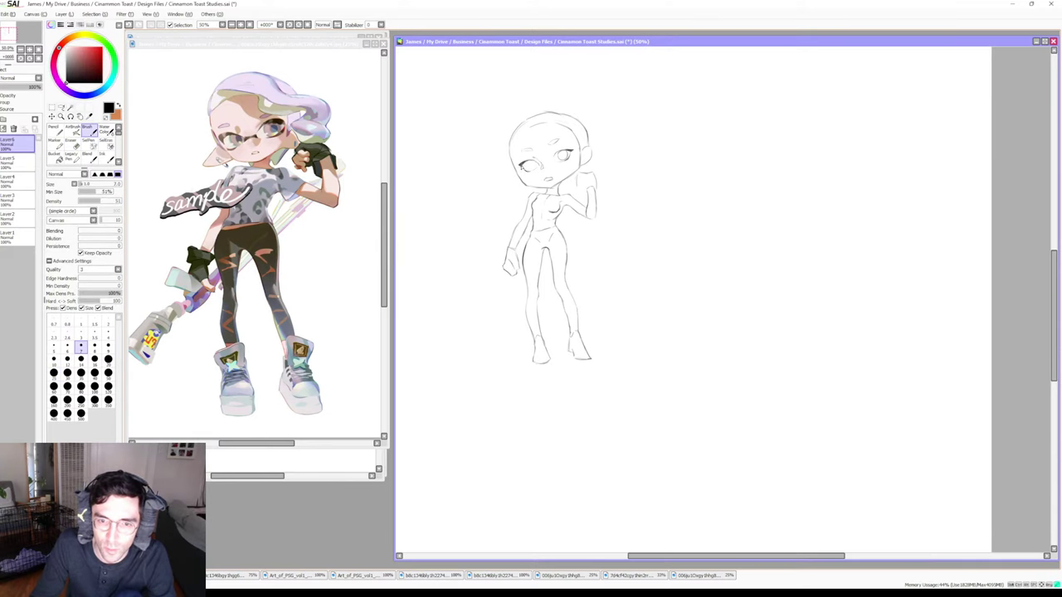
# Redraw the iris inside the lowered-arm-side eye and clean up its edges beneath the lash line
pyautogui.press('e')
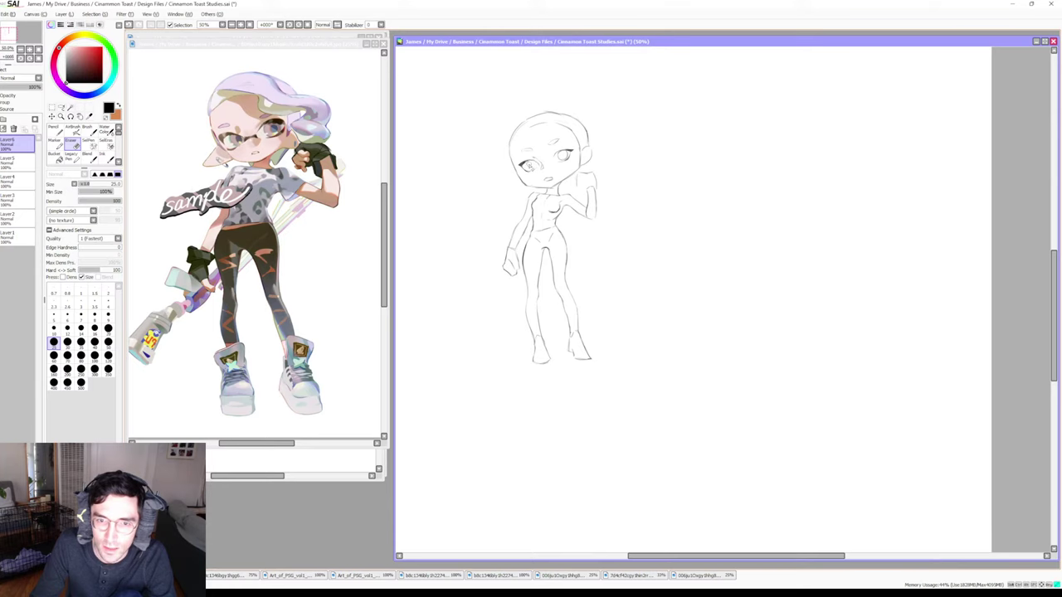
pyautogui.press('b')
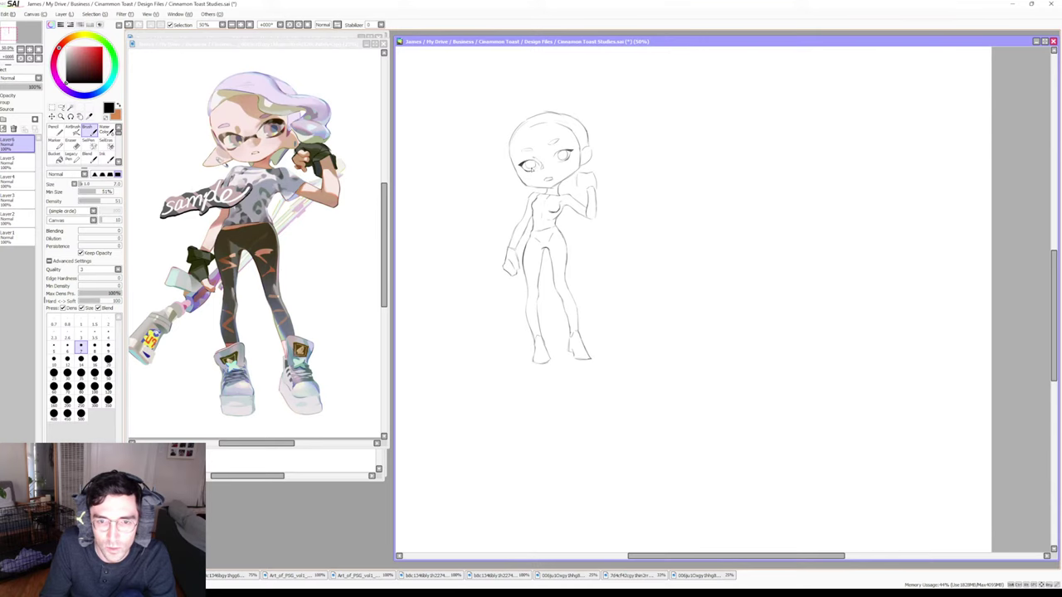
pyautogui.press('e')
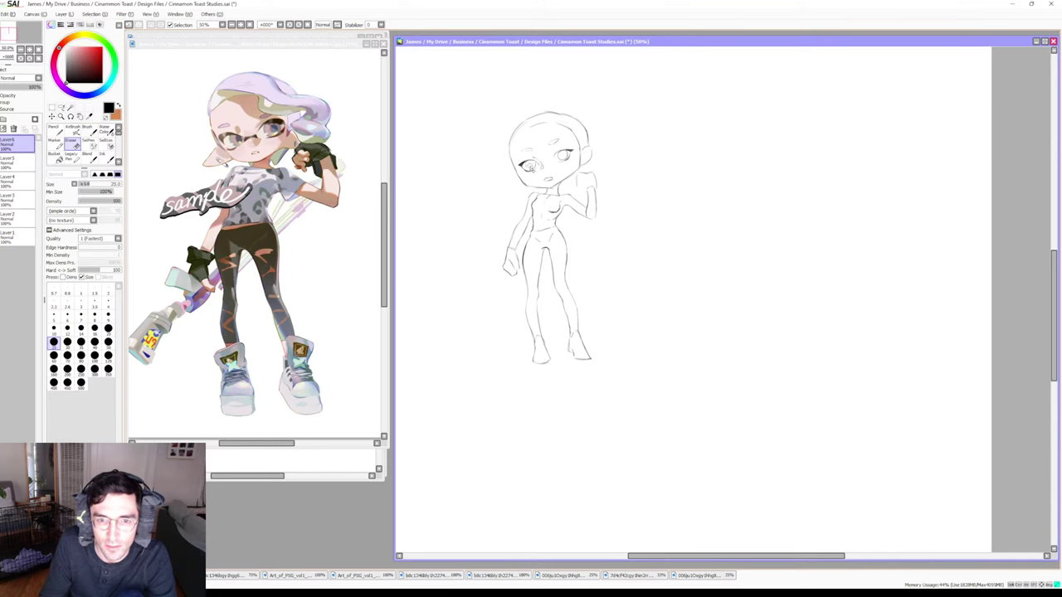
pyautogui.press('b')
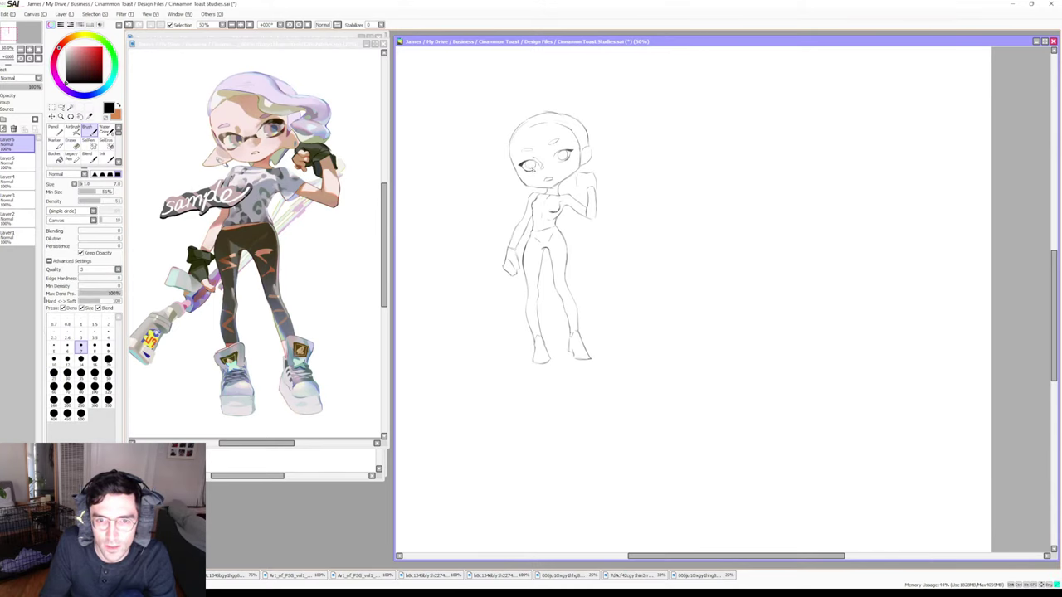
pyautogui.press('e')
pyautogui.press('b')
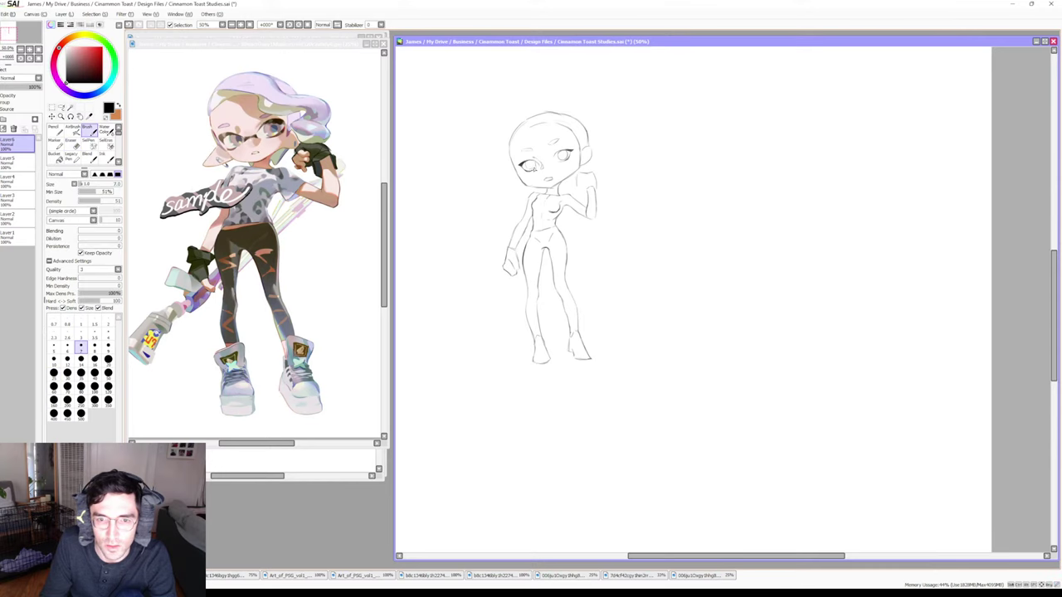
# Finish cleaning up the eye on the lowered-arm side and sketch a small ear beside the jaw on that side
pyautogui.press('e')
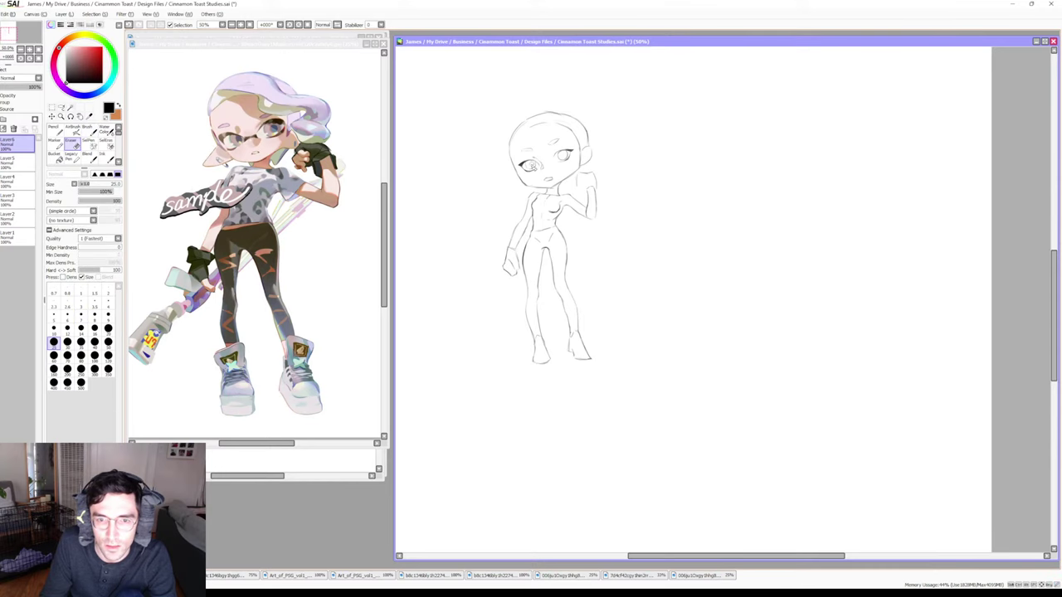
pyautogui.press('b')
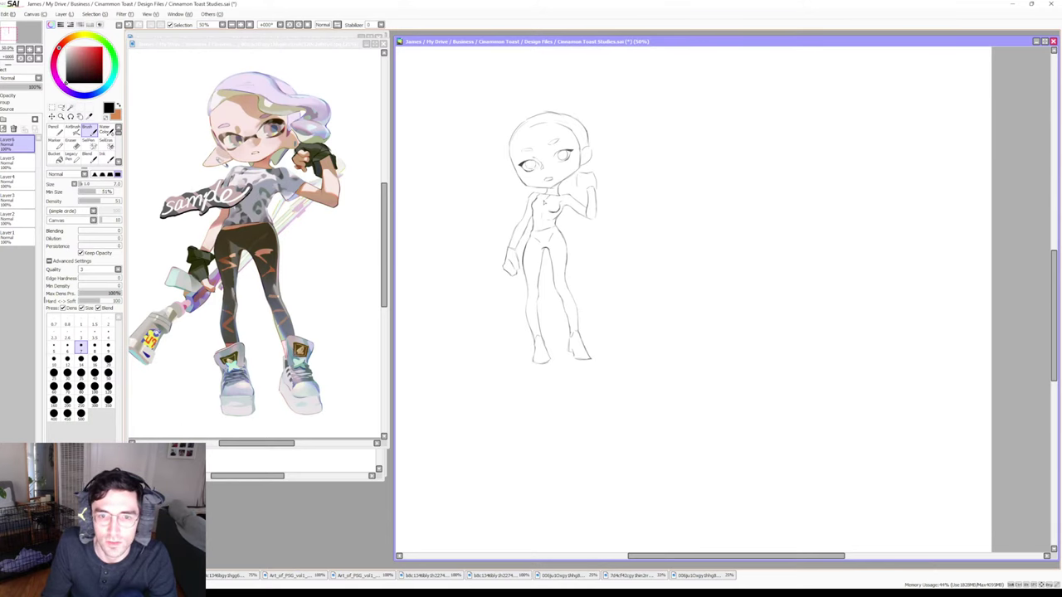
pyautogui.press('e')
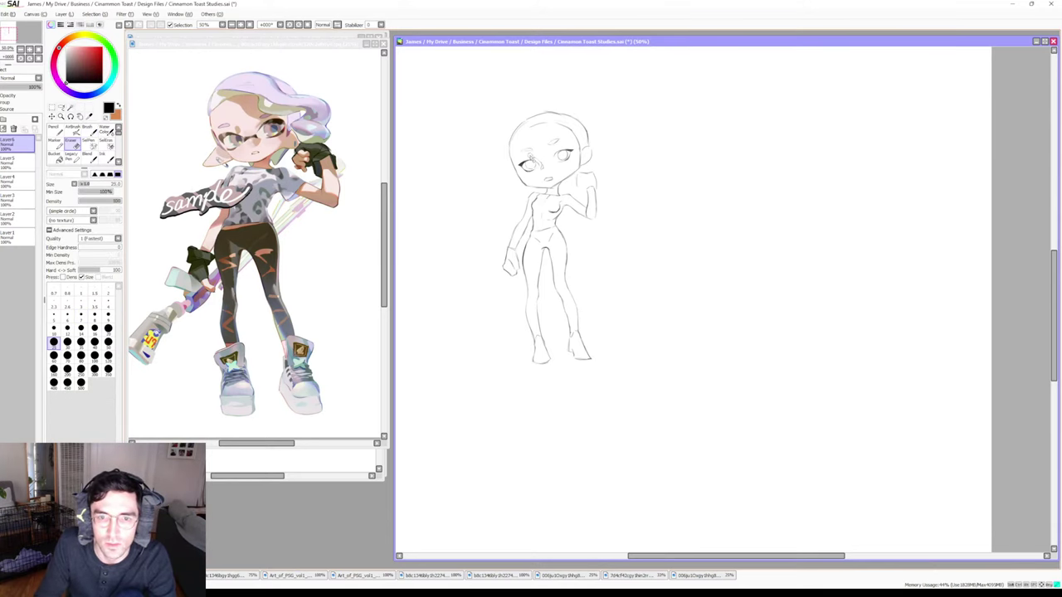
pyautogui.press('b')
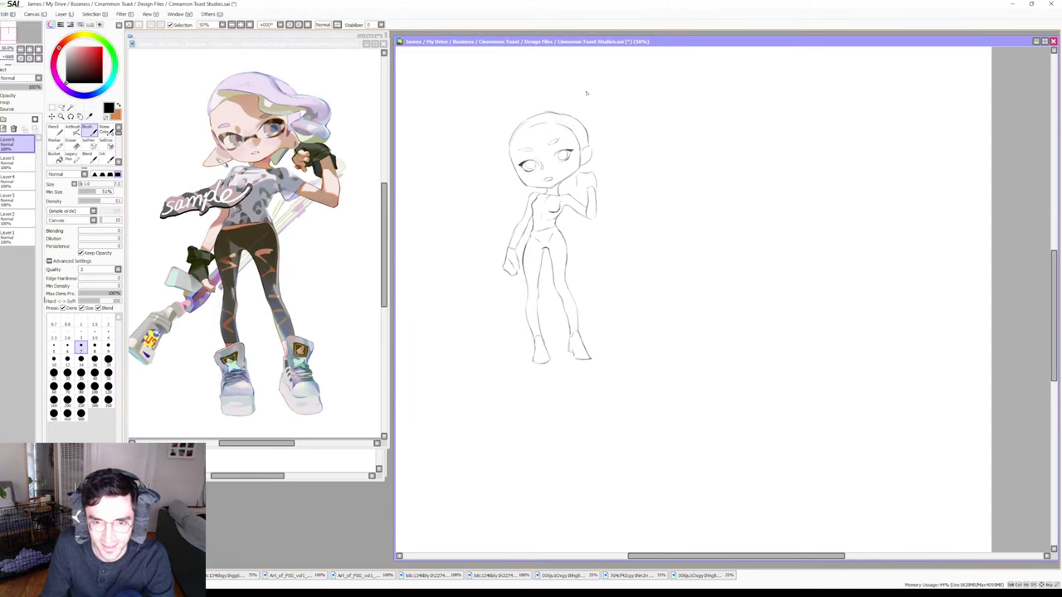
pyautogui.moveTo(555, 150); pyautogui.dragTo(561, 153)
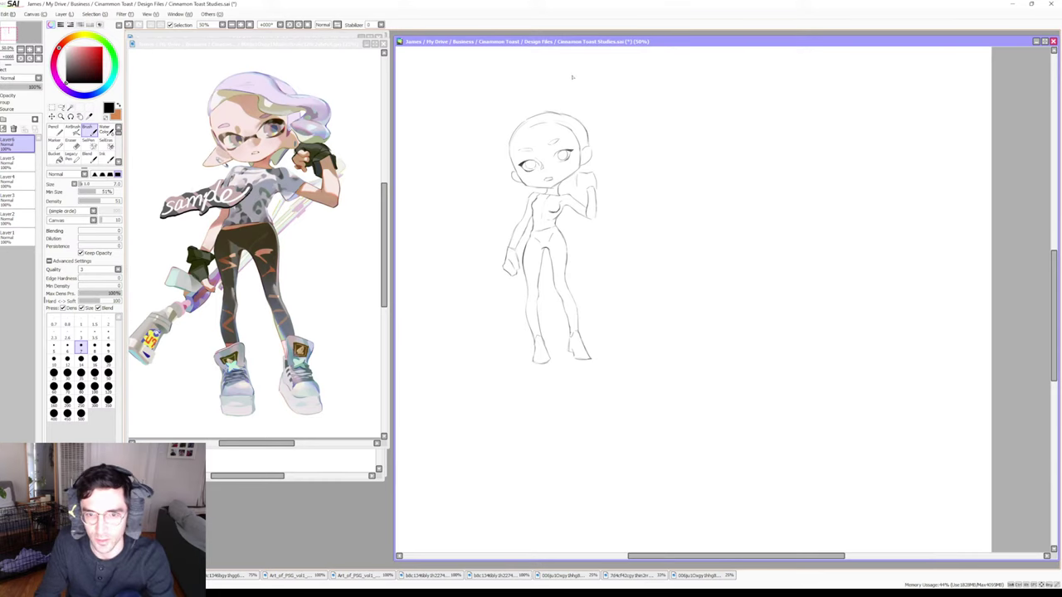
# Erase the crown of the head and redraw the skull outline above the ear on the raised-arm side
pyautogui.press('e')
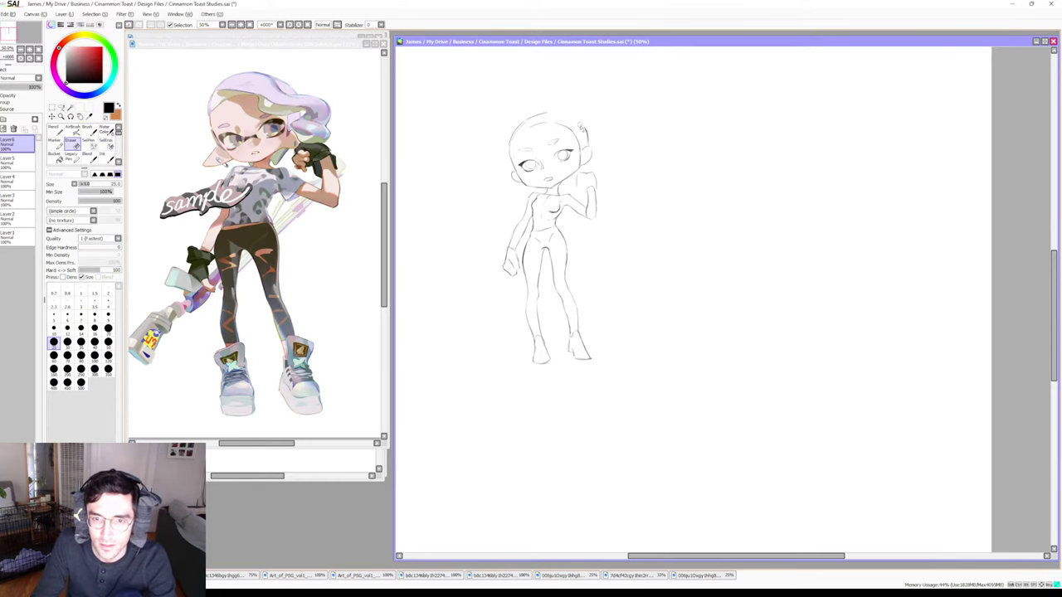
pyautogui.press('b')
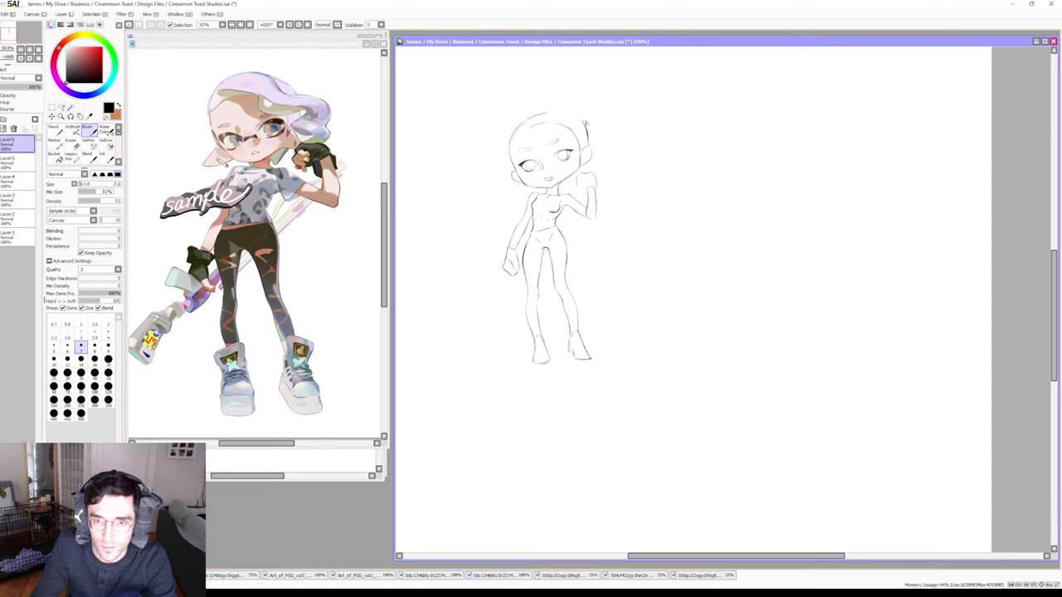
pyautogui.press('e')
pyautogui.press('b')
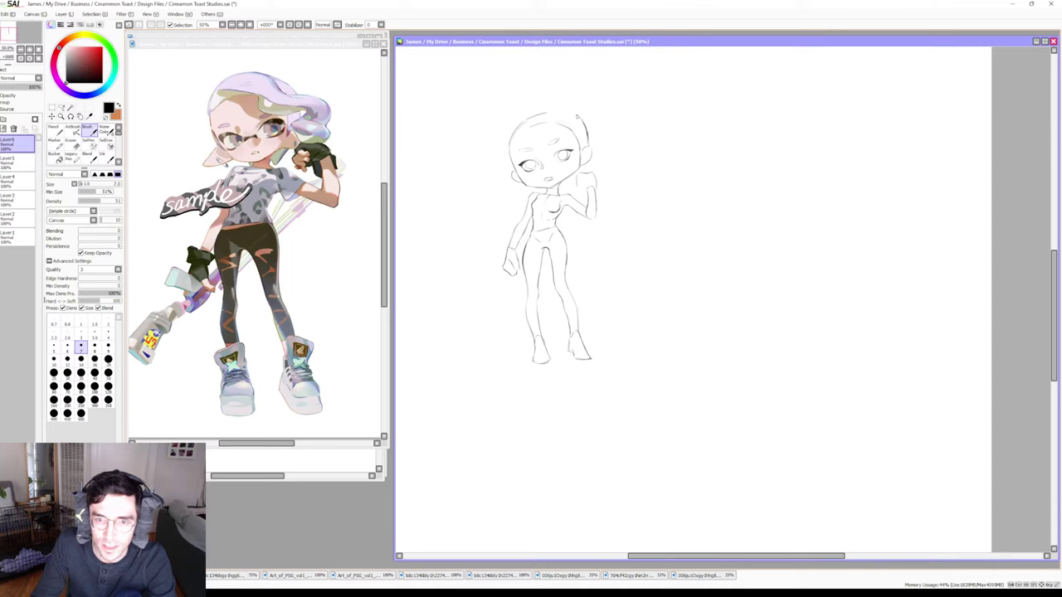
# Clean up the forehead side of the skull and redraw the crown as a higher, rounder arc
pyautogui.press('e')
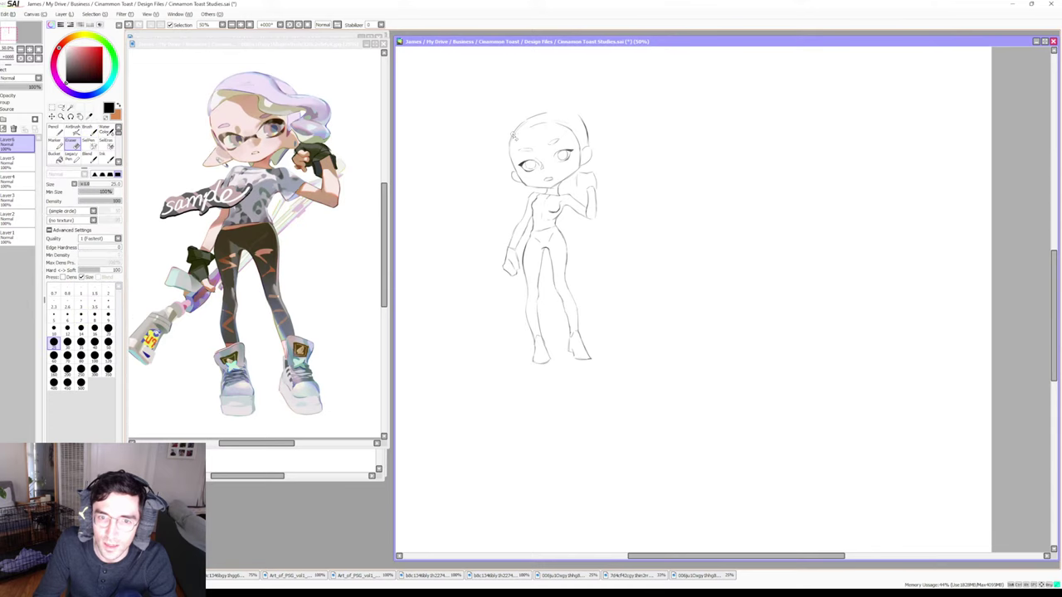
pyautogui.press('b')
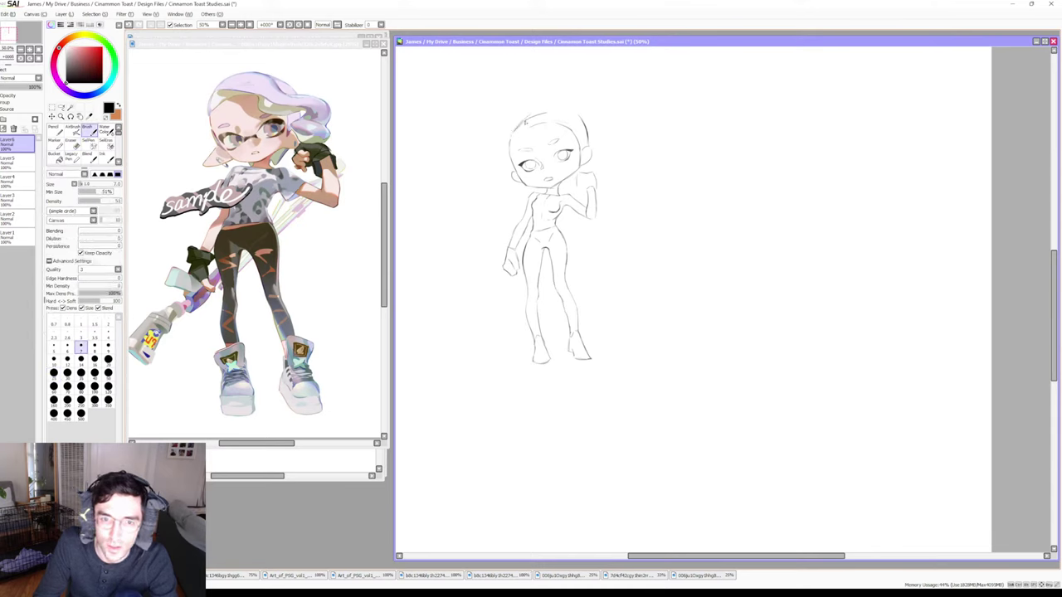
pyautogui.press('e')
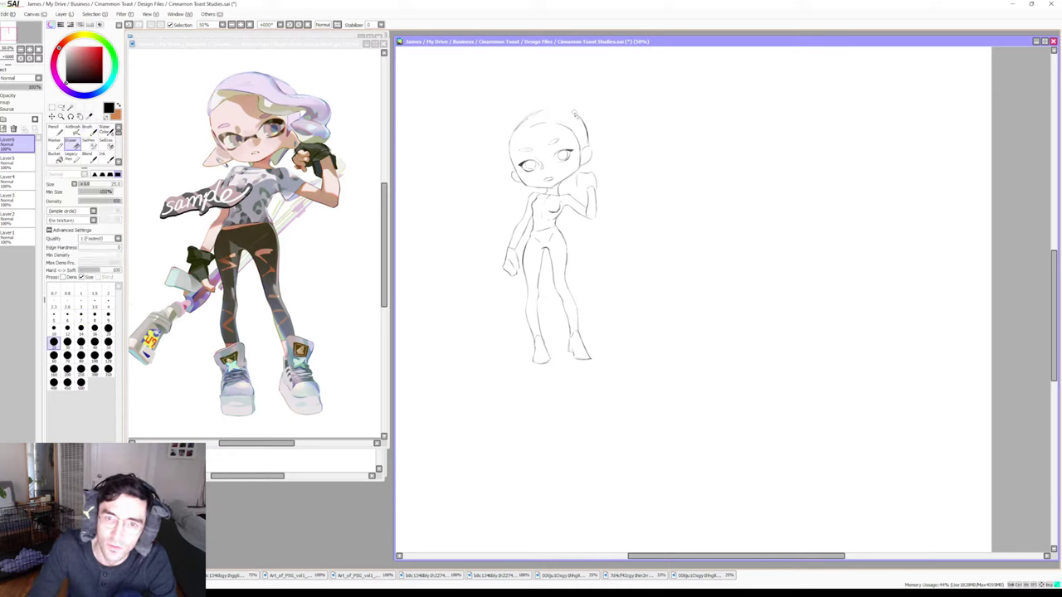
pyautogui.press('b')
pyautogui.moveTo(557, 110); pyautogui.dragTo(579, 114)
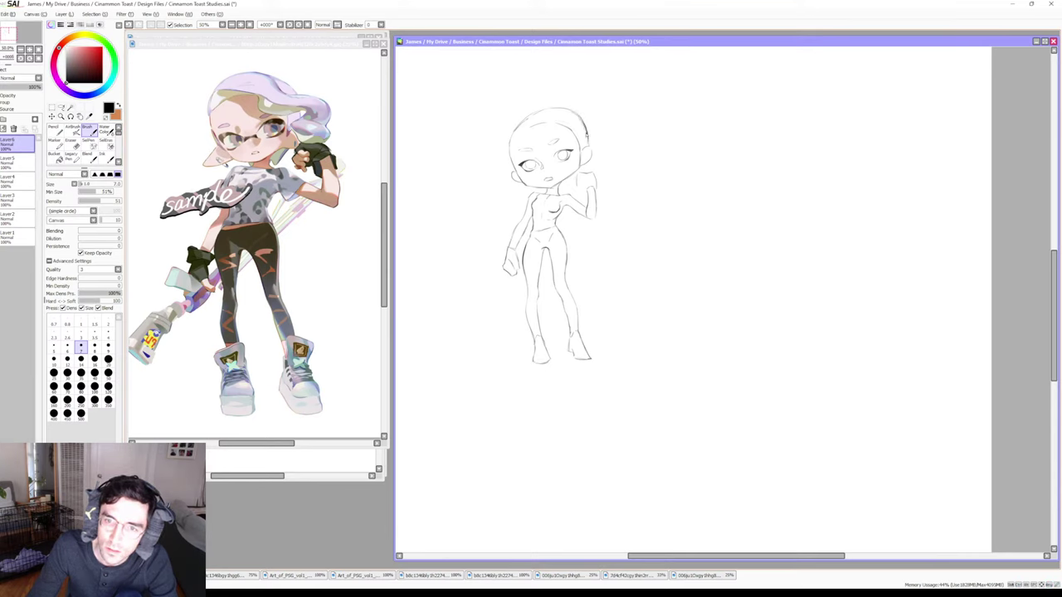
# Erase and redraw the hairline across the forehead on the lowered-arm side
pyautogui.press('e')
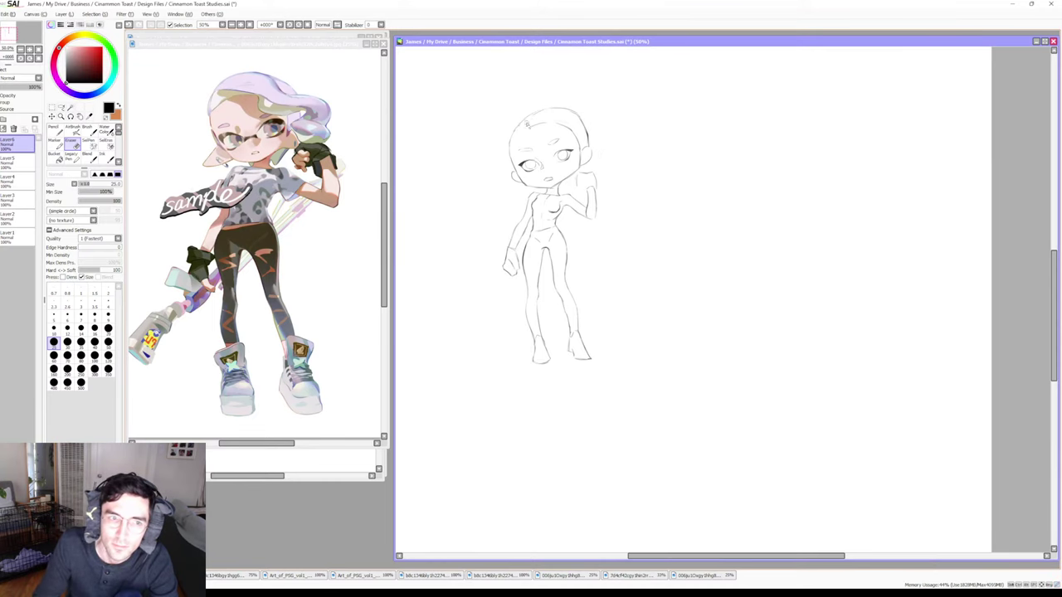
pyautogui.press('b')
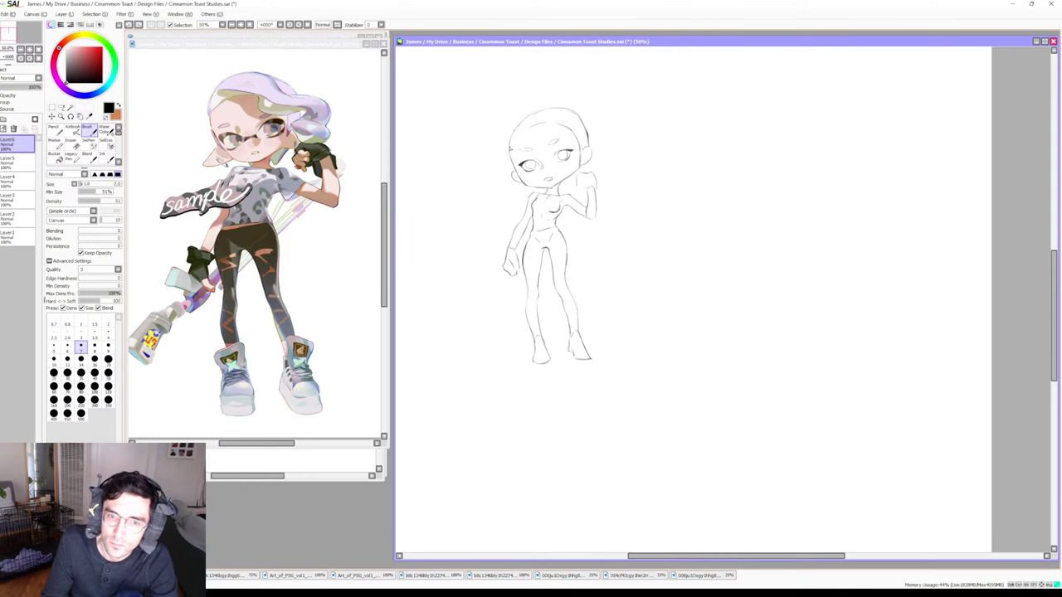
pyautogui.moveTo(526, 129); pyautogui.dragTo(541, 126)
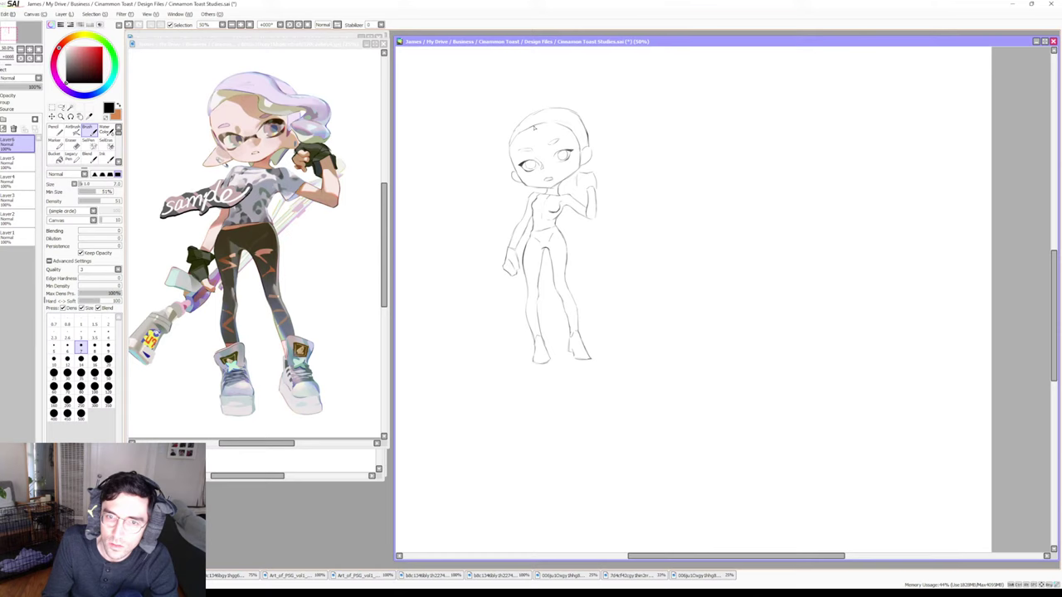
# Erase and redraw the skull outline from the temple up towards the crown on the lowered-arm side
pyautogui.press('e')
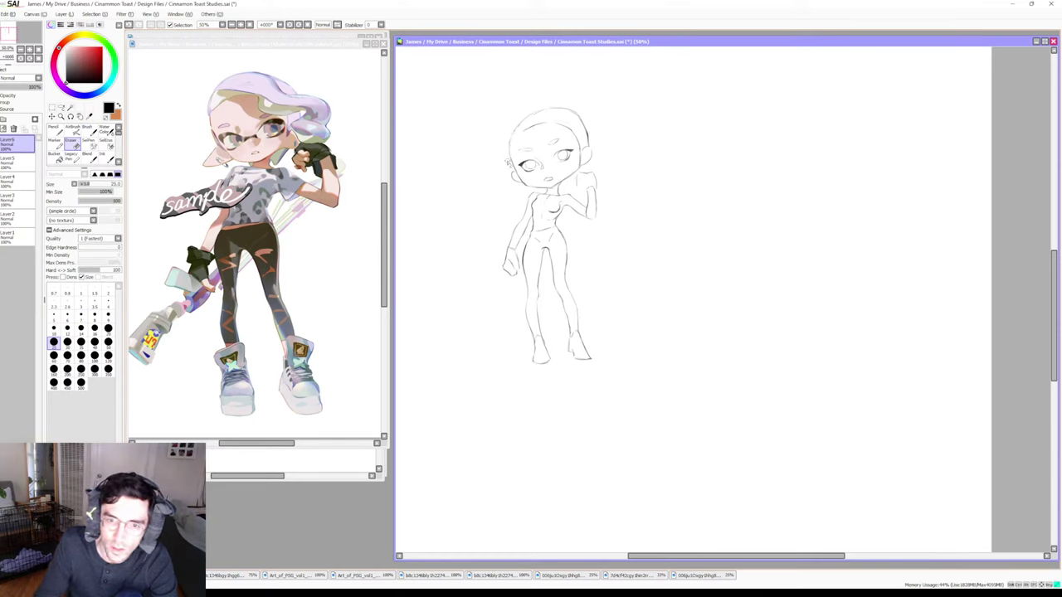
pyautogui.press('b')
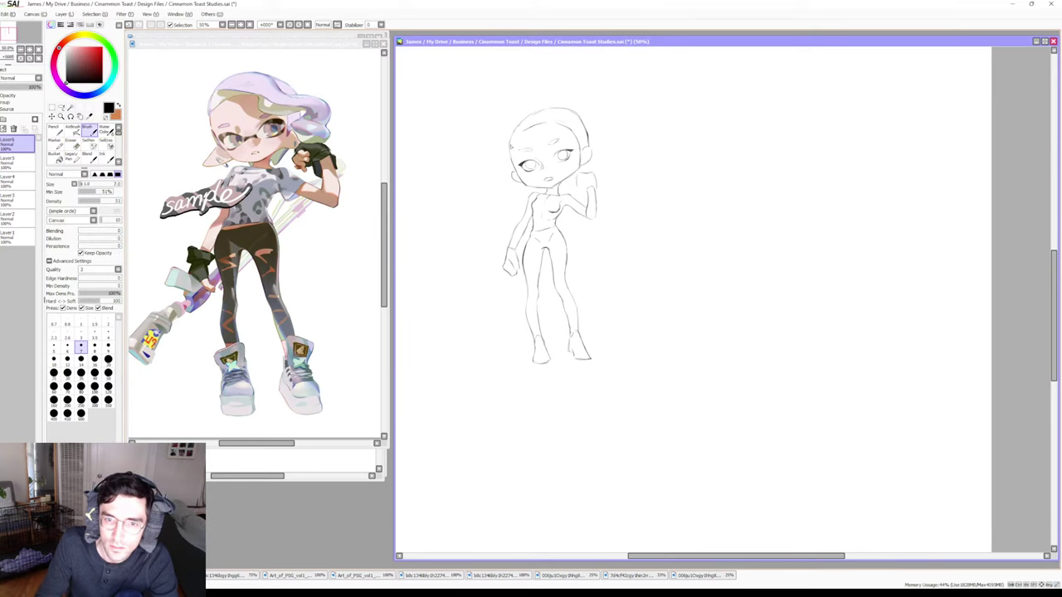
pyautogui.press('e')
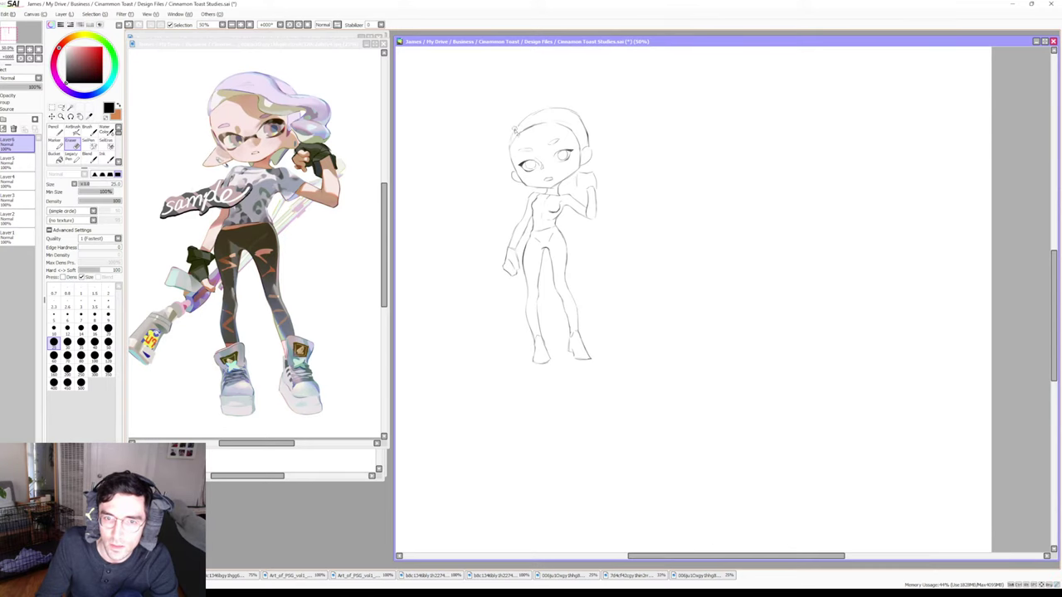
pyautogui.press('b')
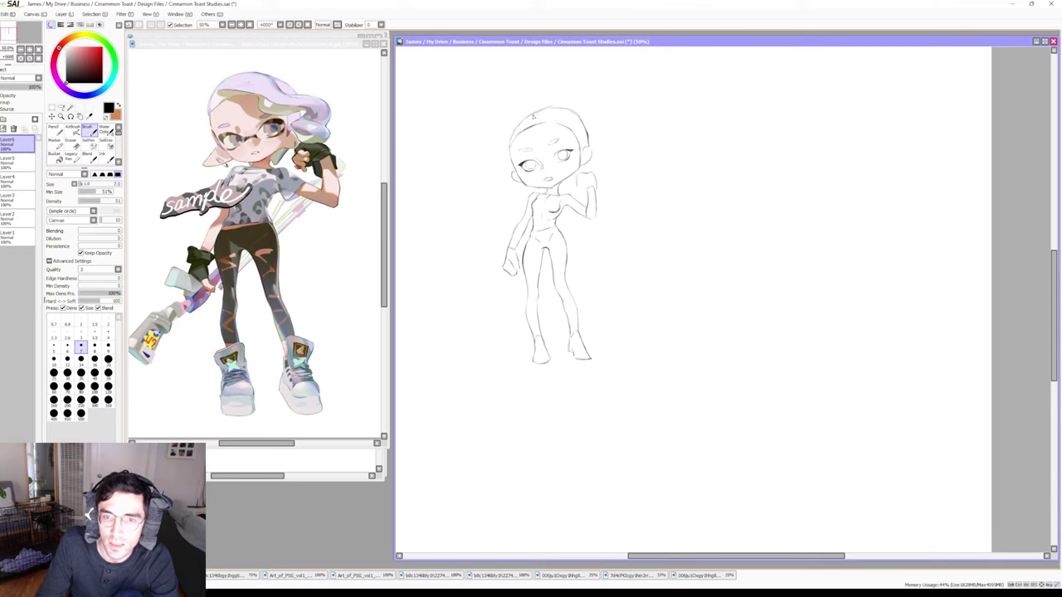
# Clean up the stray lines at the crown and refine the hairline above the forehead
pyautogui.press('e')
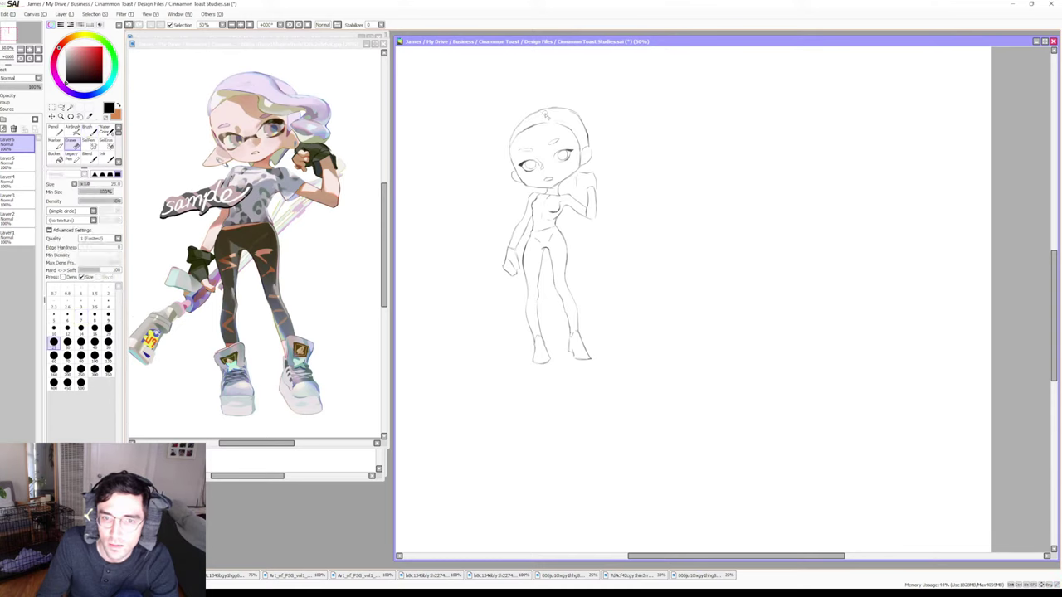
pyautogui.press('b')
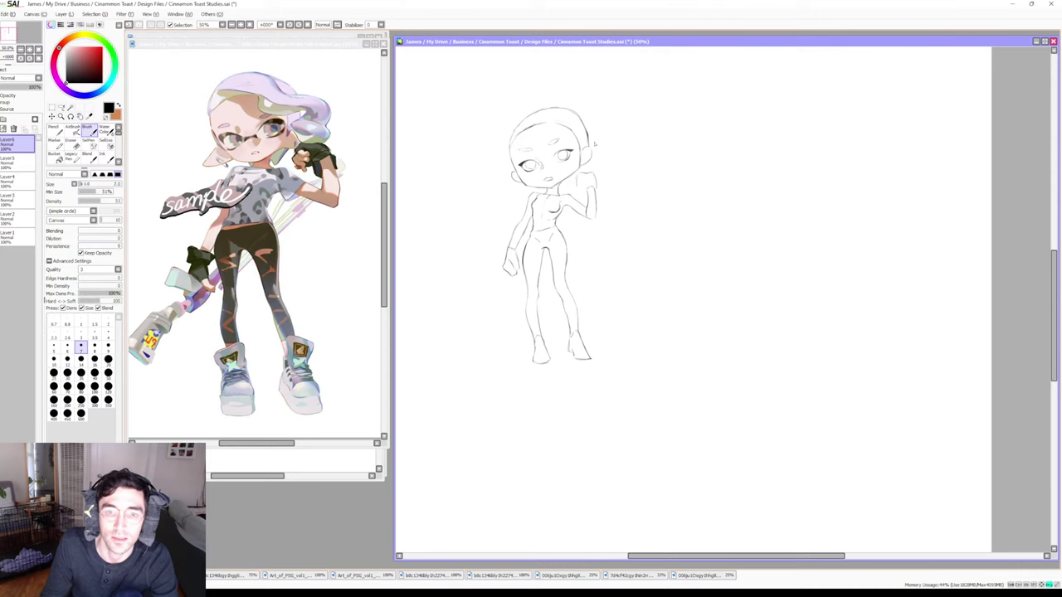
pyautogui.press('e')
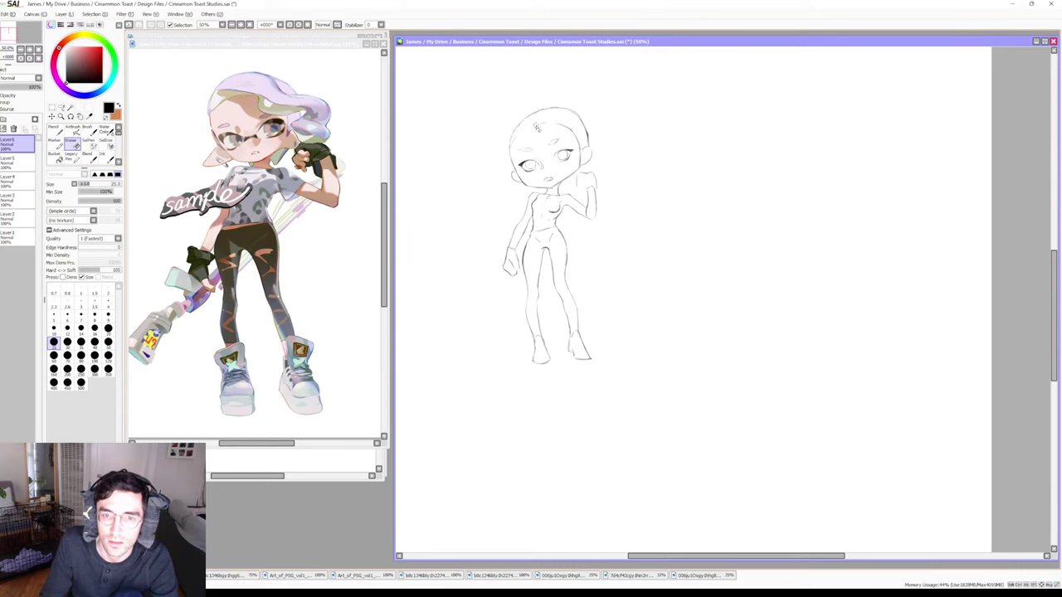
pyautogui.press('b')
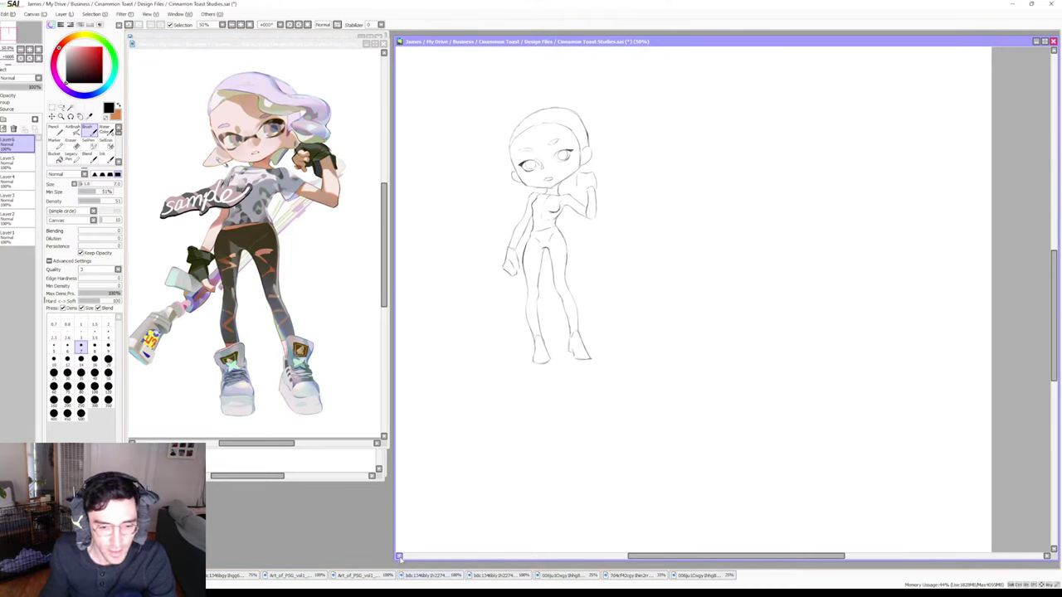
# Extend the study canvas window slightly, then open the Cinnamon Toast Comics feature illustration and reposition it for viewing
pyautogui.moveTo(399, 557); pyautogui.dragTo(403, 565)
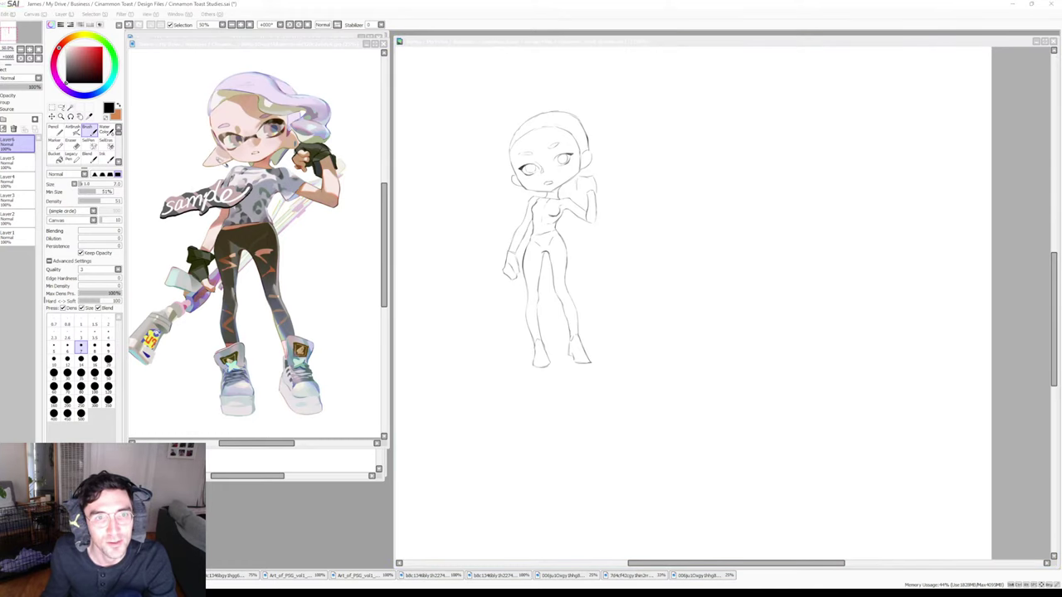
pyautogui.hotkey('alt', 'Tab')
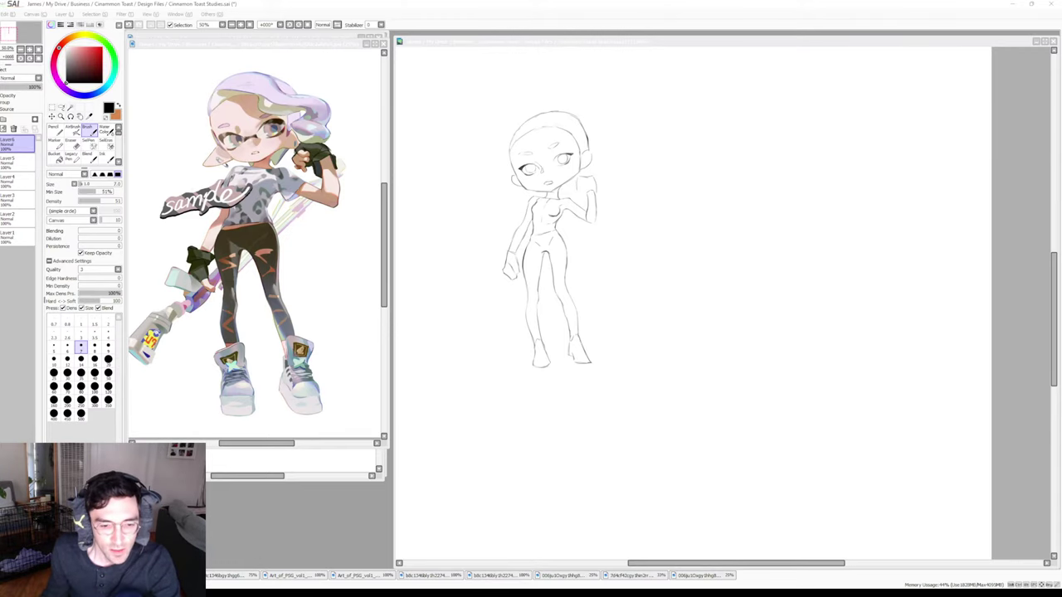
pyautogui.hotkey('alt', 'Tab')
pyautogui.hotkey('alt', 'Tab')
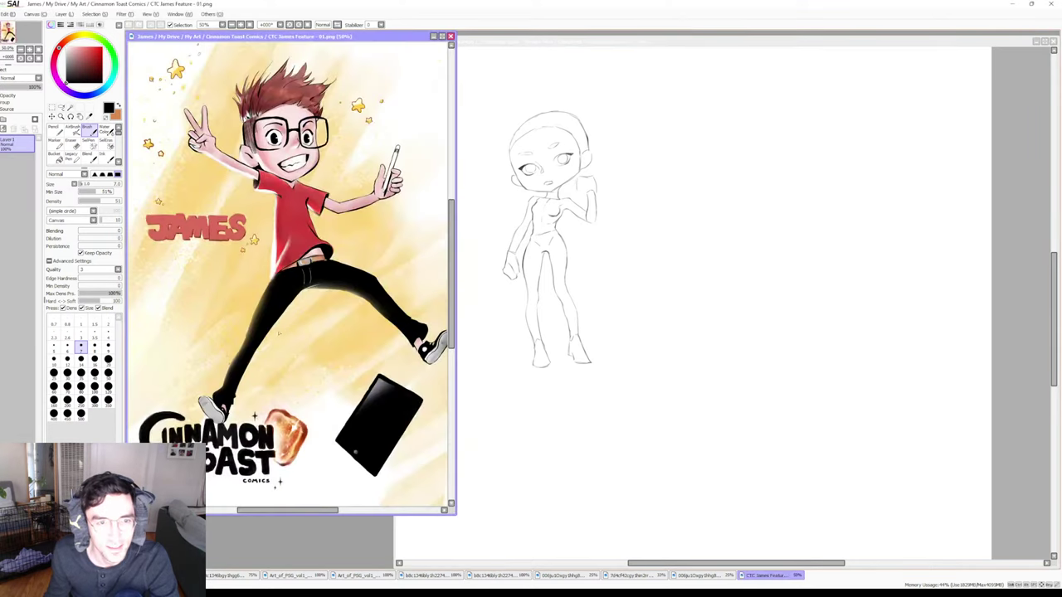
pyautogui.moveTo(282, 36); pyautogui.dragTo(413, 48)
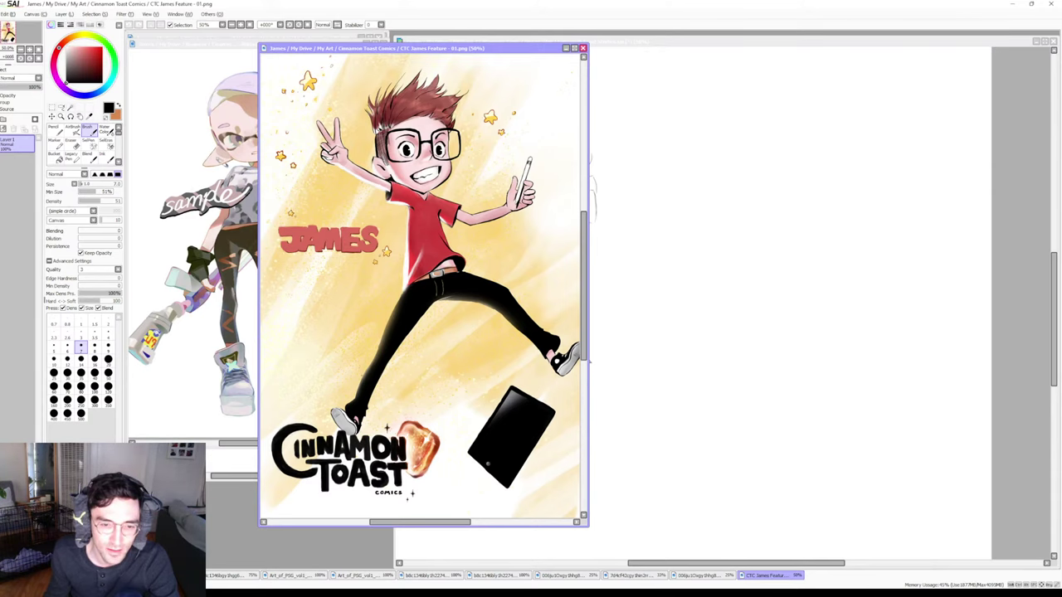
# Open the comic strip 01.png from the Cinnamon Toast Comics folder, view it and close it
pyautogui.hotkey('alt', 'Tab')
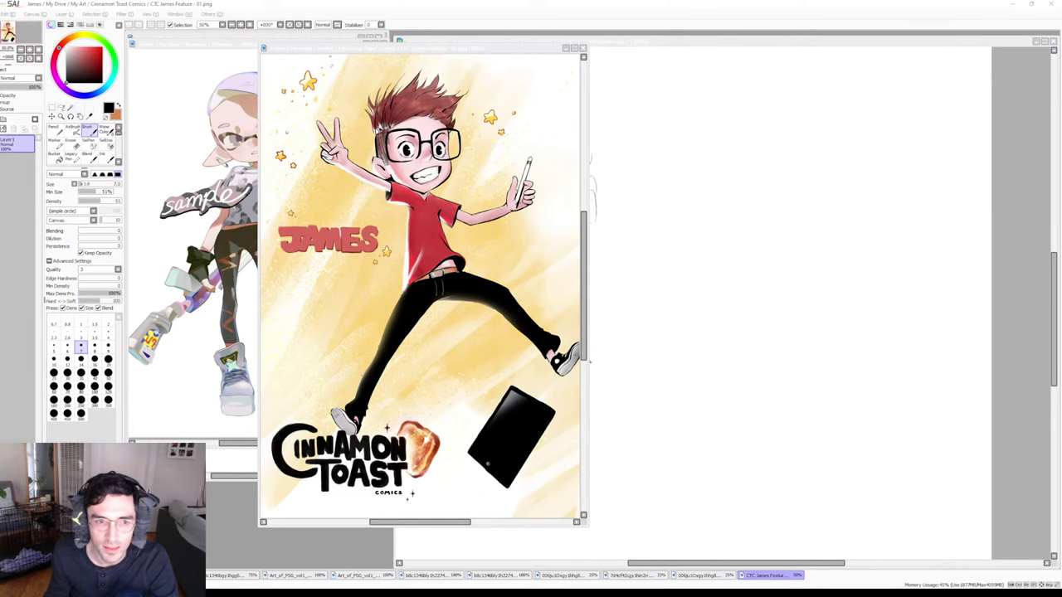
pyautogui.click(245, 232)
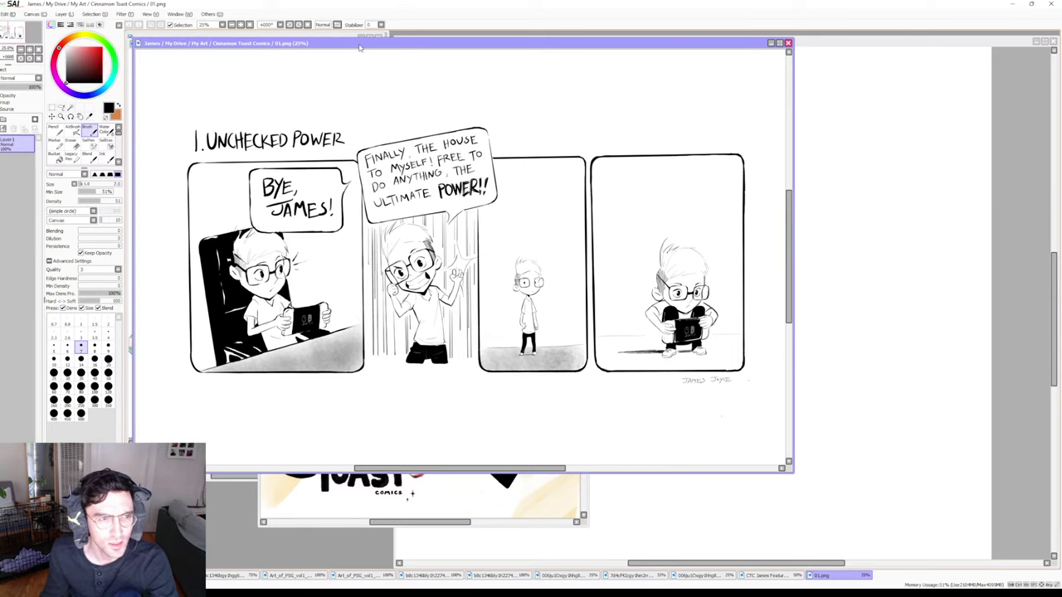
pyautogui.moveTo(131, 38); pyautogui.dragTo(126, 32)
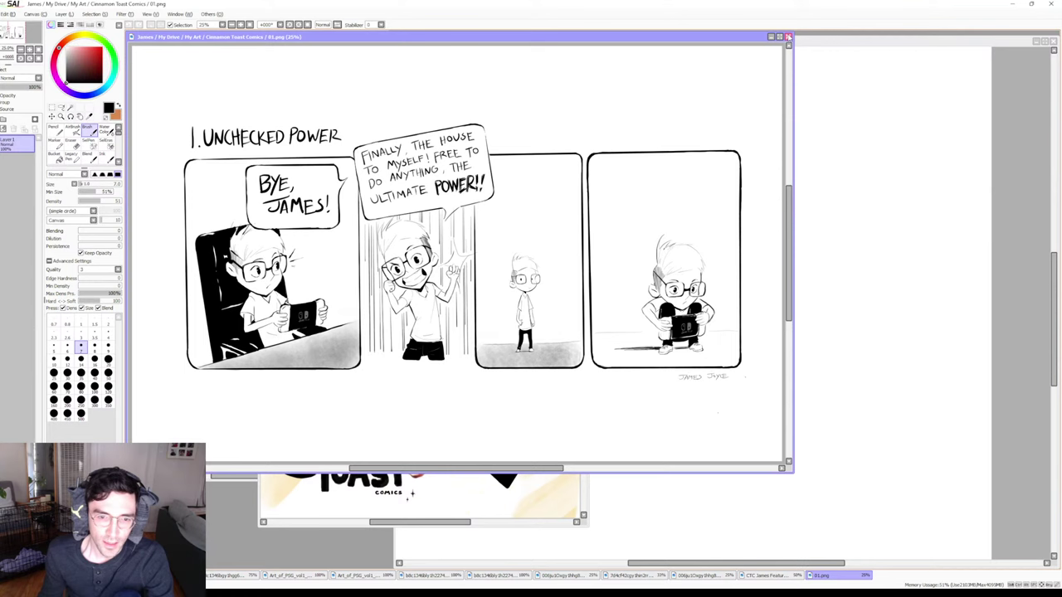
pyautogui.click(788, 37)
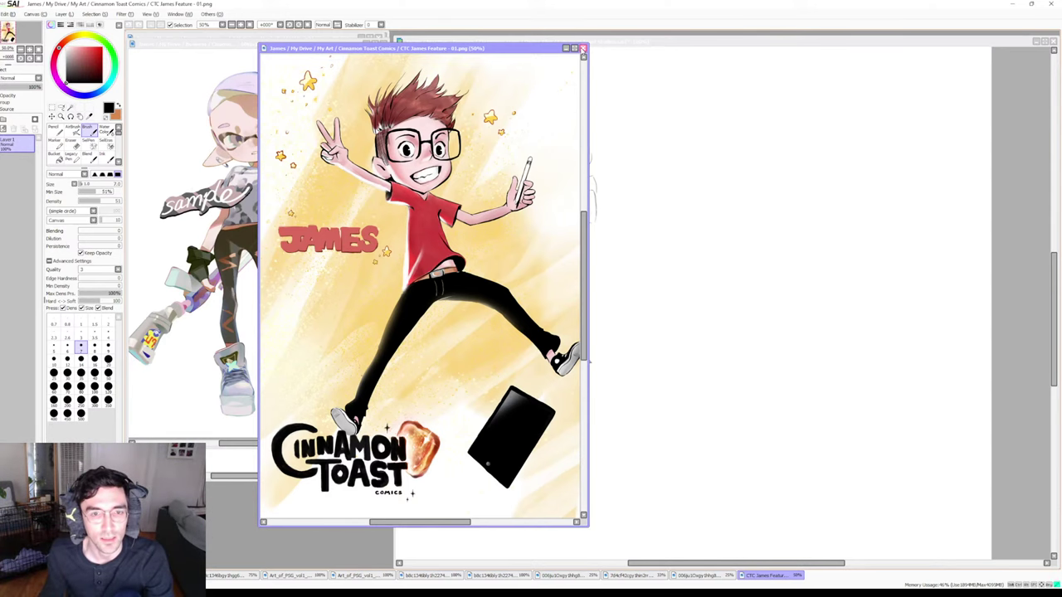
# Close the feature illustration, open fox.JPG from the OLD characters folder and move it clear of the character reference
pyautogui.click(583, 48)
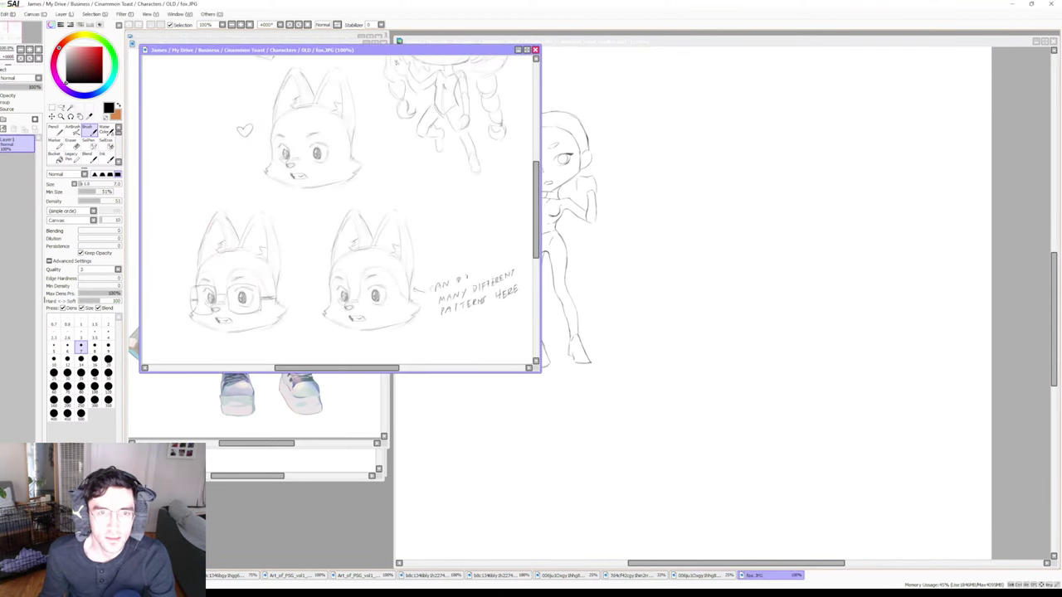
pyautogui.moveTo(396, 61); pyautogui.dragTo(599, 64)
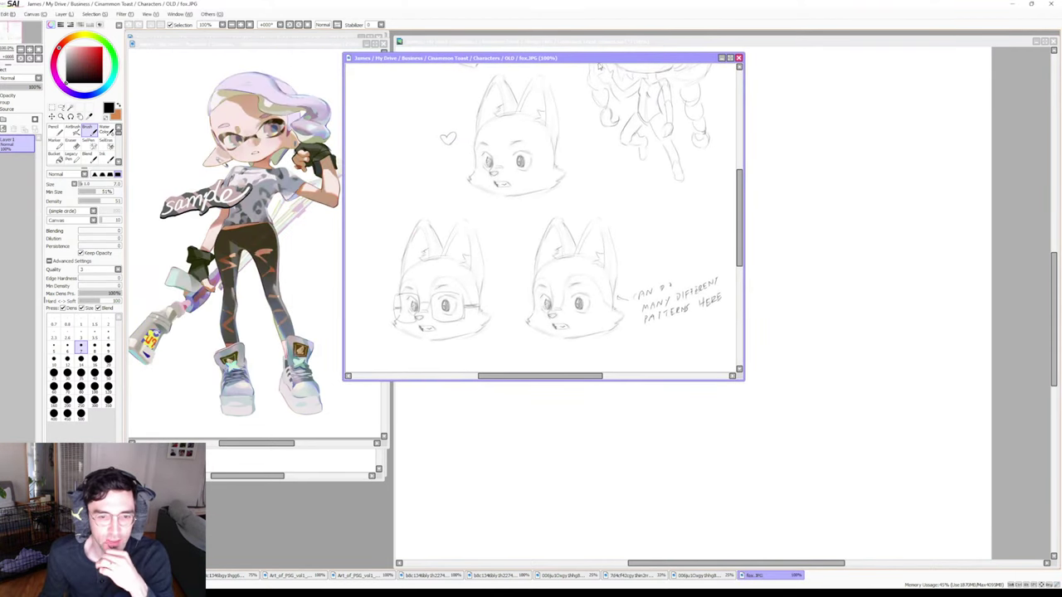
pyautogui.moveTo(521, 57); pyautogui.dragTo(741, 79)
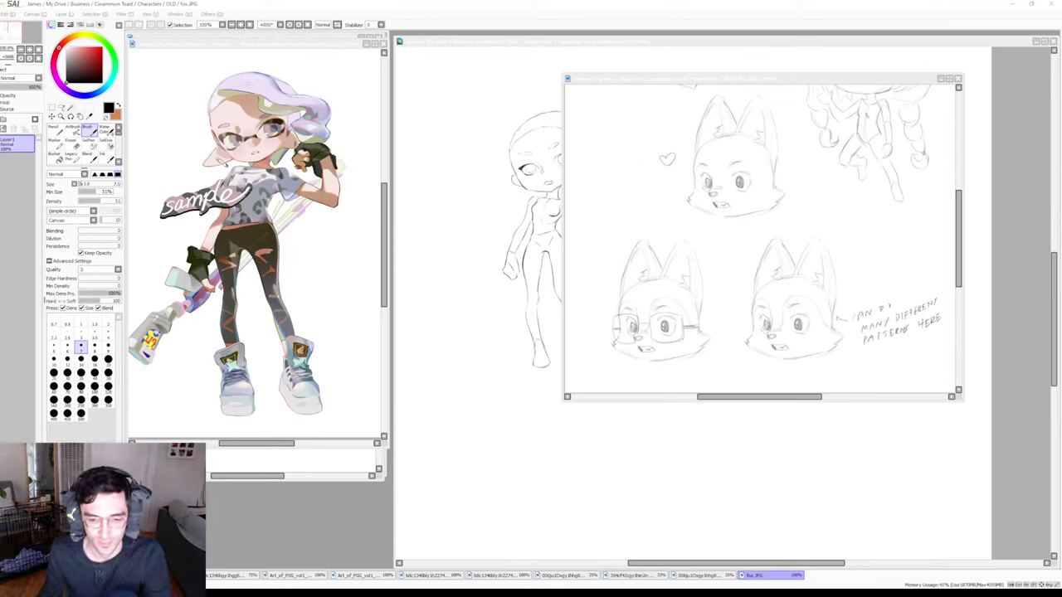
# Return to the drawing program and close the fox.JPG reference image
pyautogui.hotkey('alt', 'Tab')
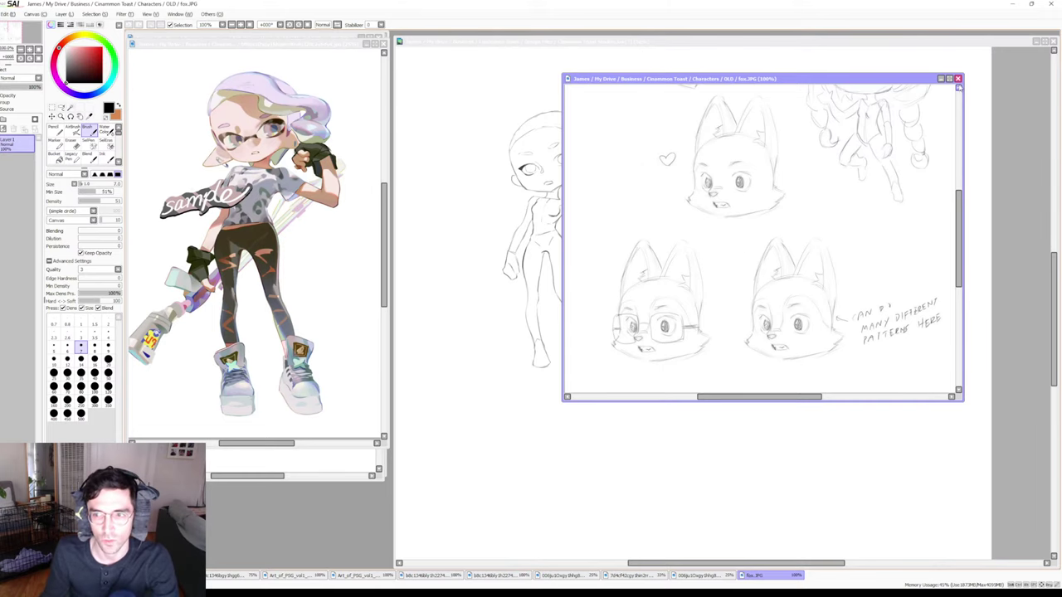
pyautogui.click(958, 79)
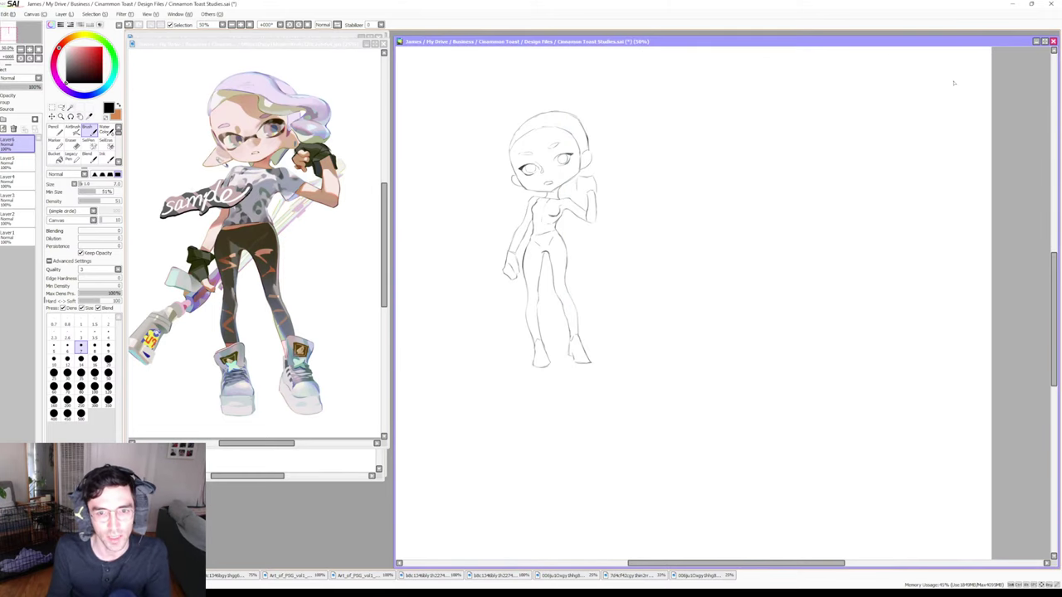
# Touch up the standing figure's line work around the bent elbow, neck and face, erasing and redrawing small strokes
pyautogui.moveTo(602, 225); pyautogui.dragTo(594, 224)
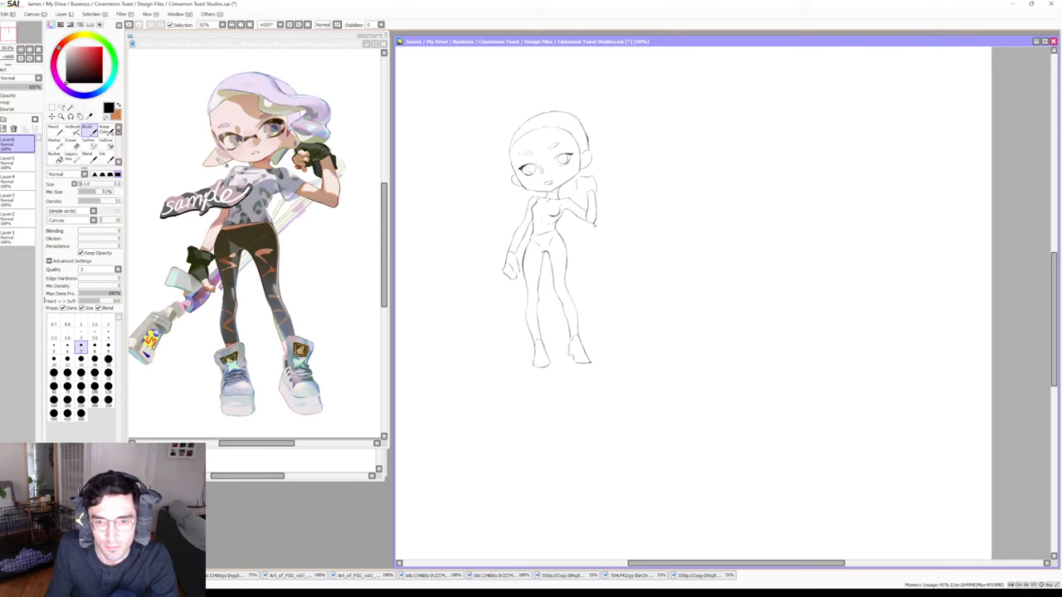
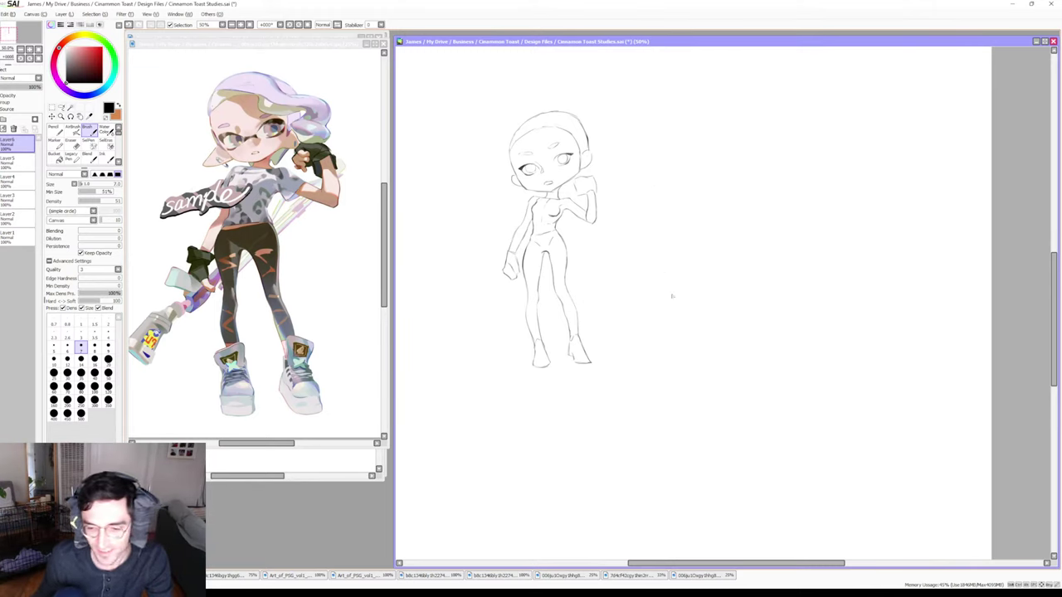
pyautogui.hotkey('alt', 'Tab')
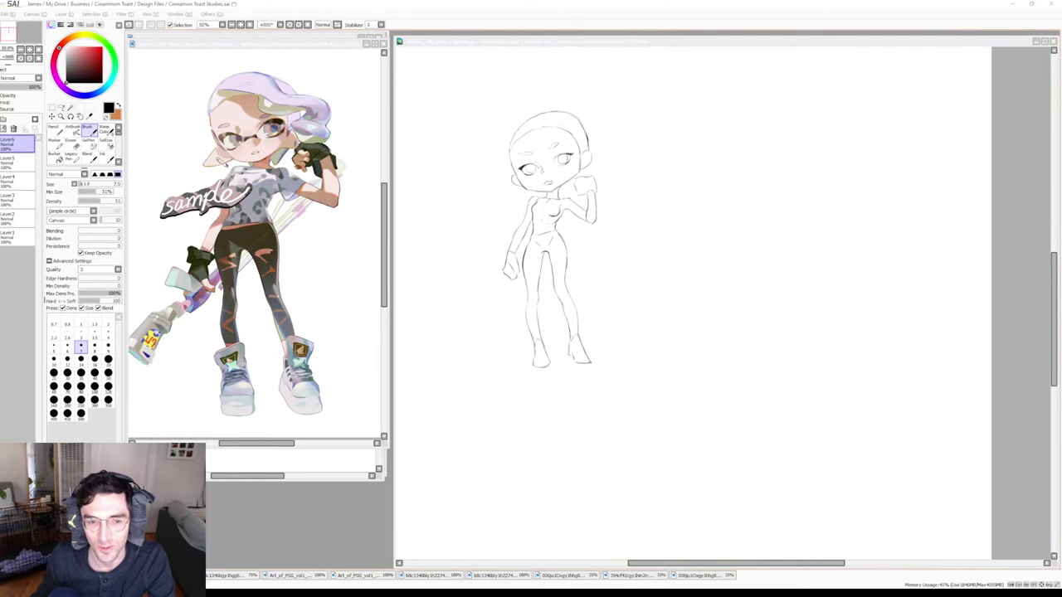
pyautogui.click(773, 3)
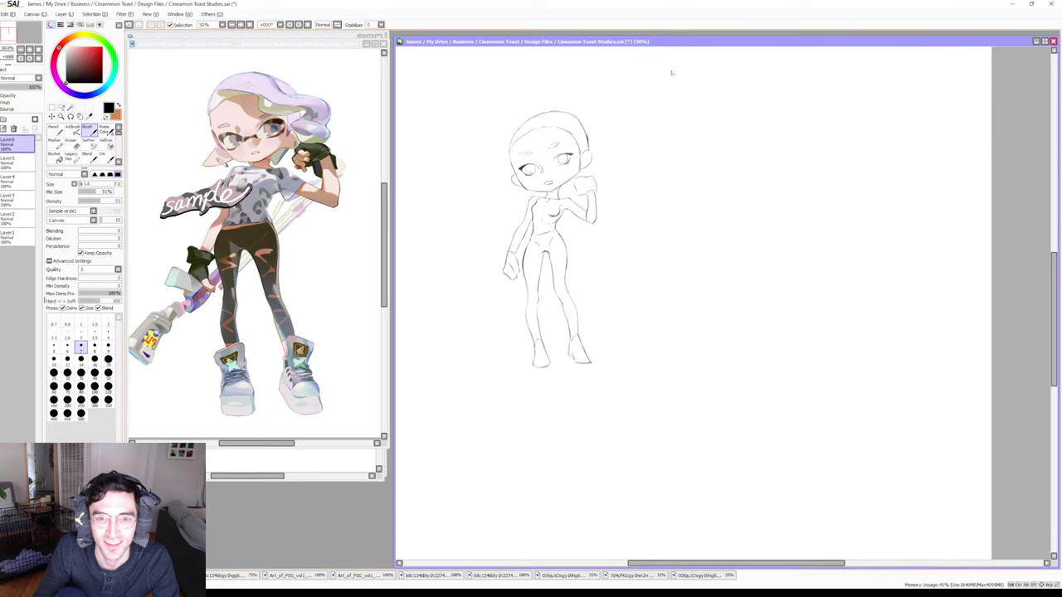
pyautogui.press('e')
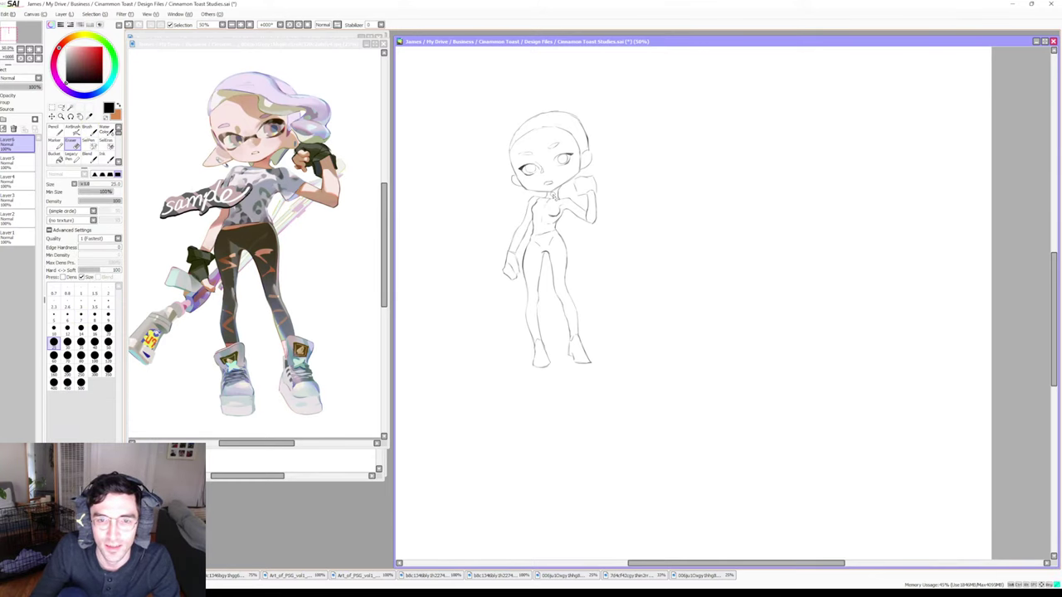
pyautogui.press('b')
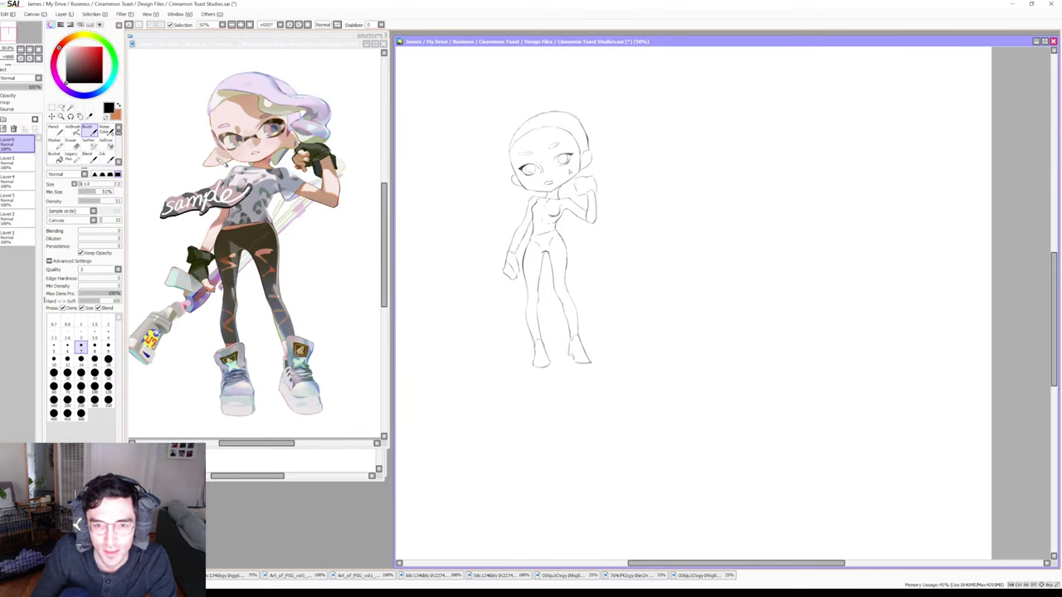
pyautogui.press('e')
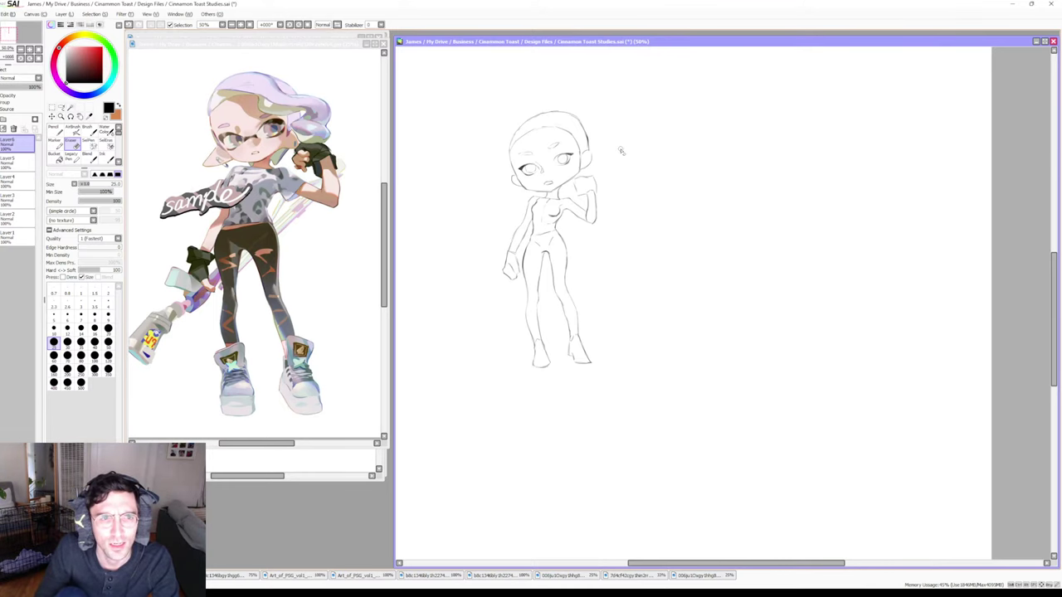
pyautogui.press('b')
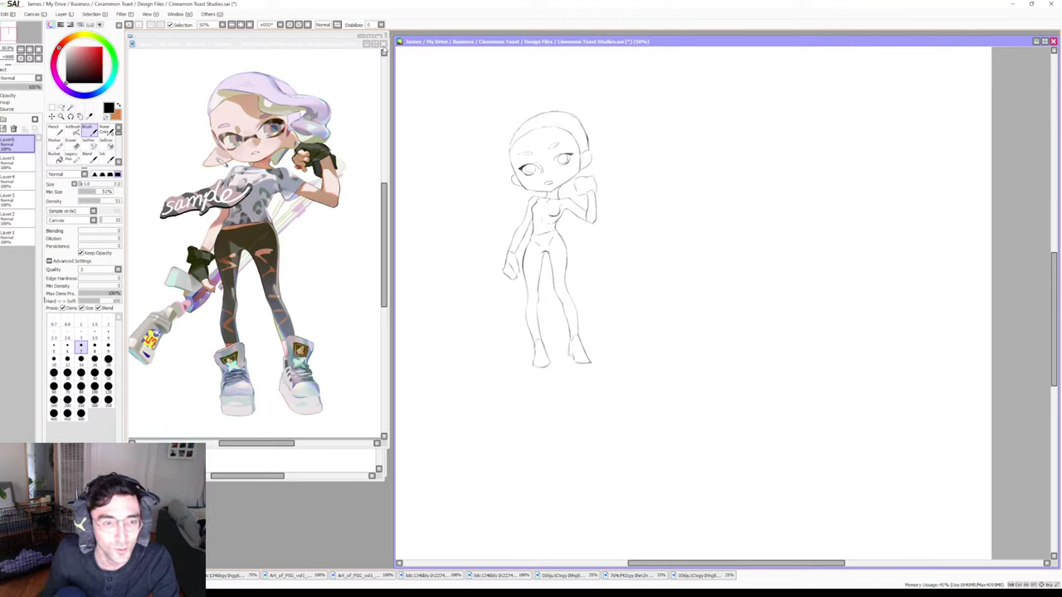
# Close the coloured sample character reference to uncover the grayscale headphone character reference
pyautogui.click(383, 51)
pyautogui.click(384, 43)
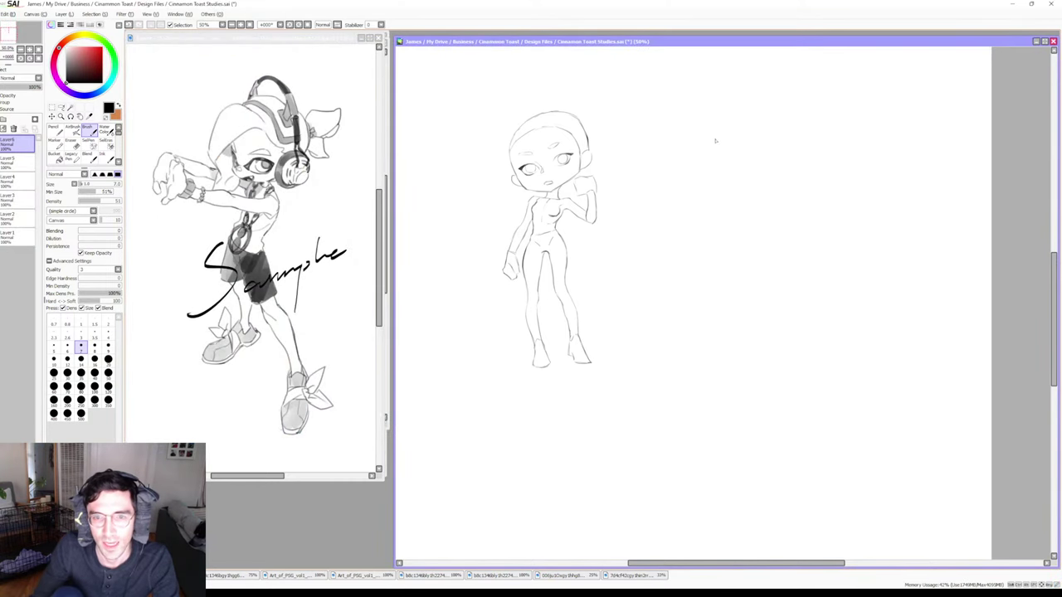
# Sketch a rounded head outline with a pointed cheek beside the standing figure, cleaning up stray lines
pyautogui.hotkey('ctrl', 'z')
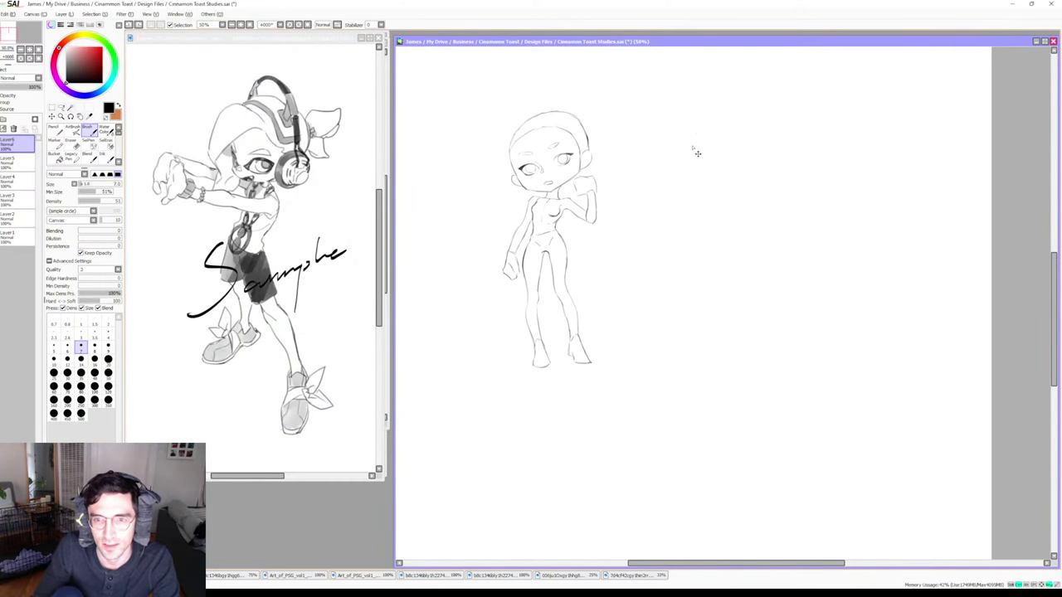
pyautogui.moveTo(694, 156); pyautogui.dragTo(722, 125)
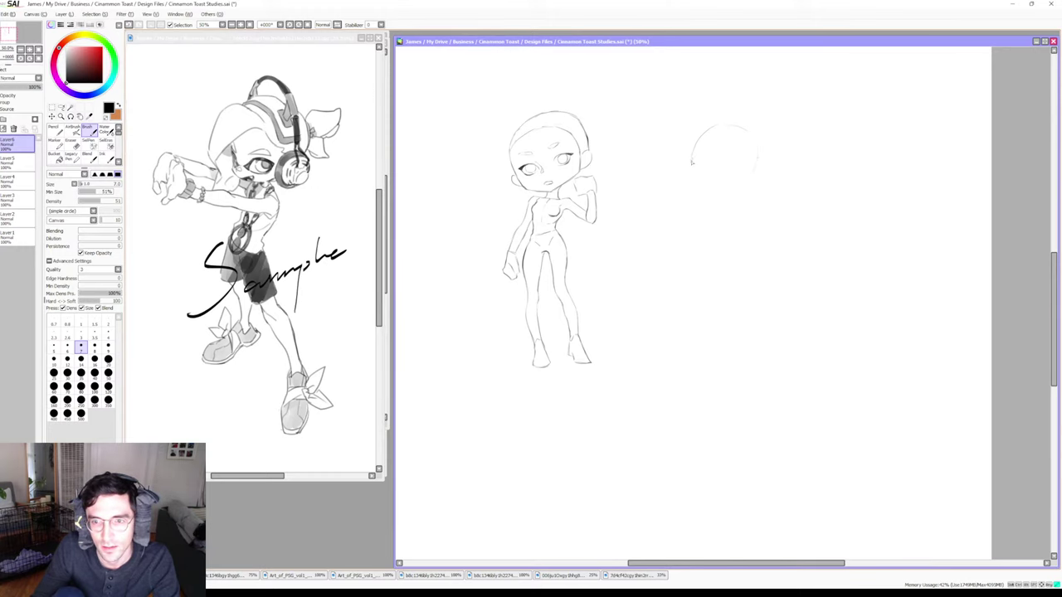
pyautogui.moveTo(687, 170); pyautogui.dragTo(705, 187)
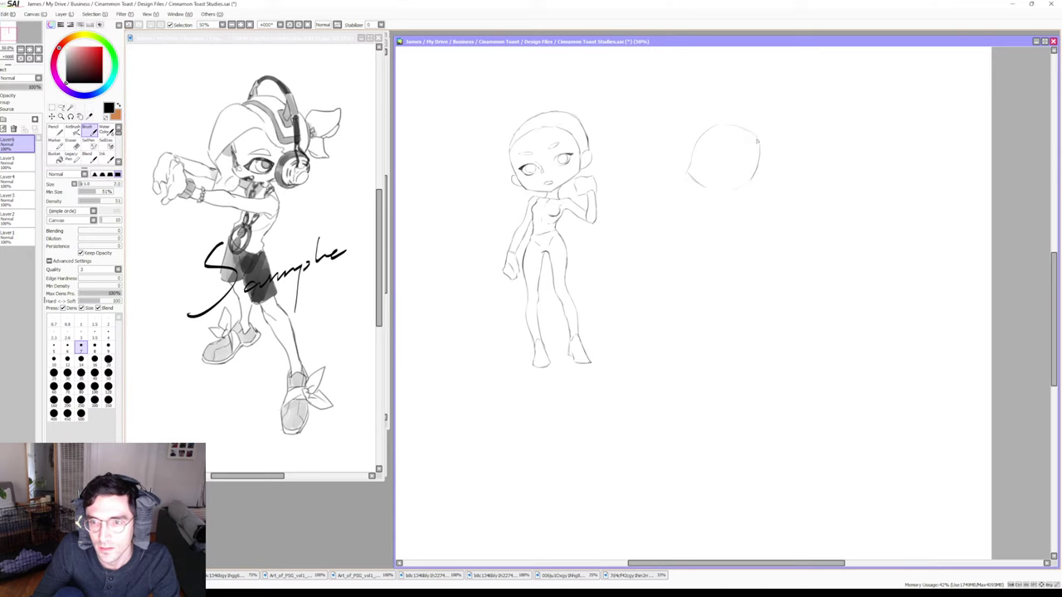
pyautogui.press('e')
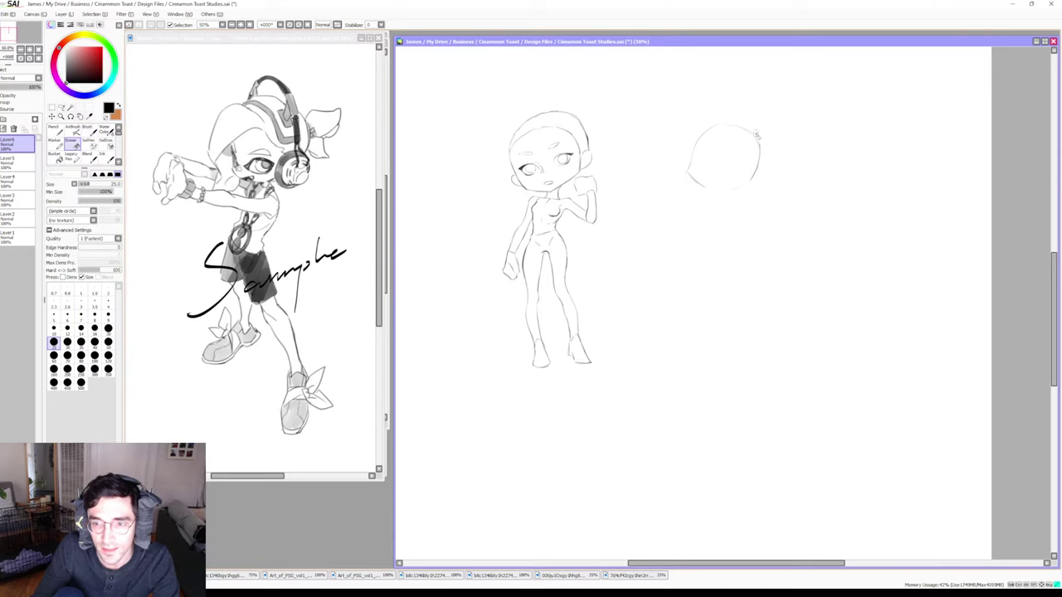
pyautogui.press('b')
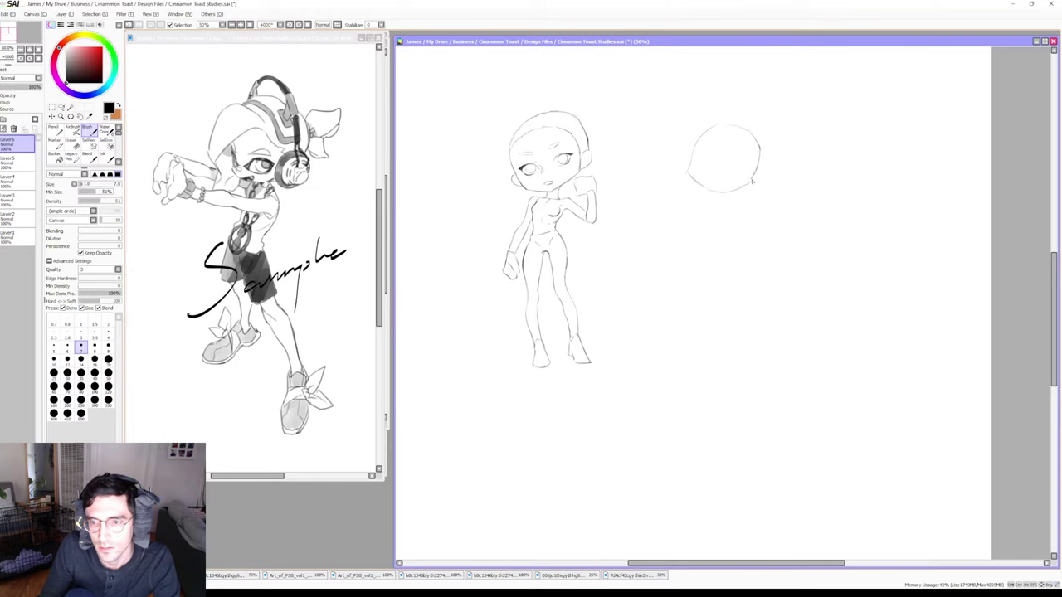
pyautogui.press('e')
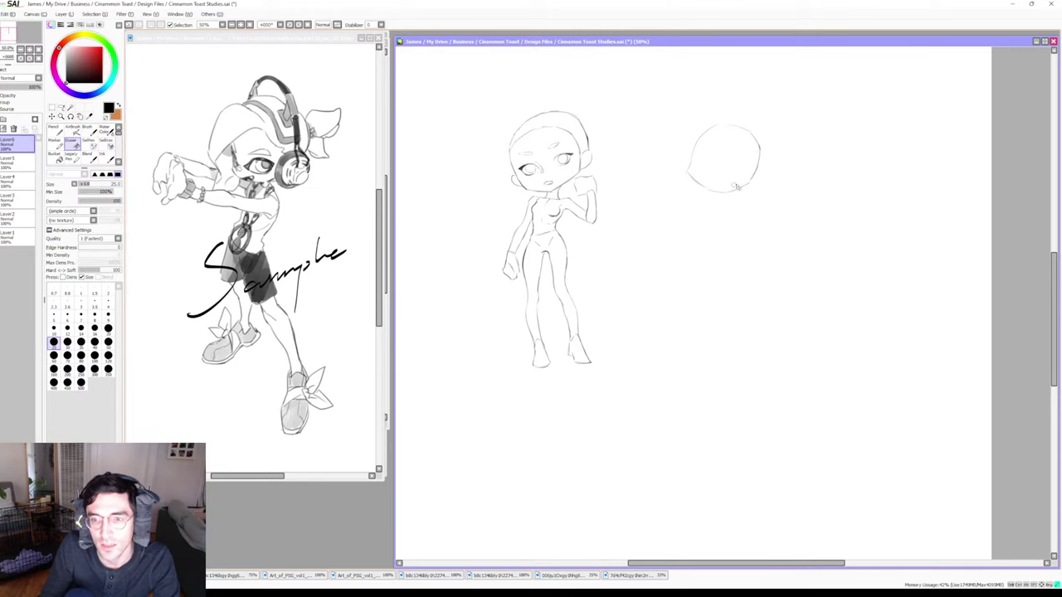
# Sketch a short neck and the shoulder line beneath the new head, erasing and redrawing strokes as needed
pyautogui.press('b')
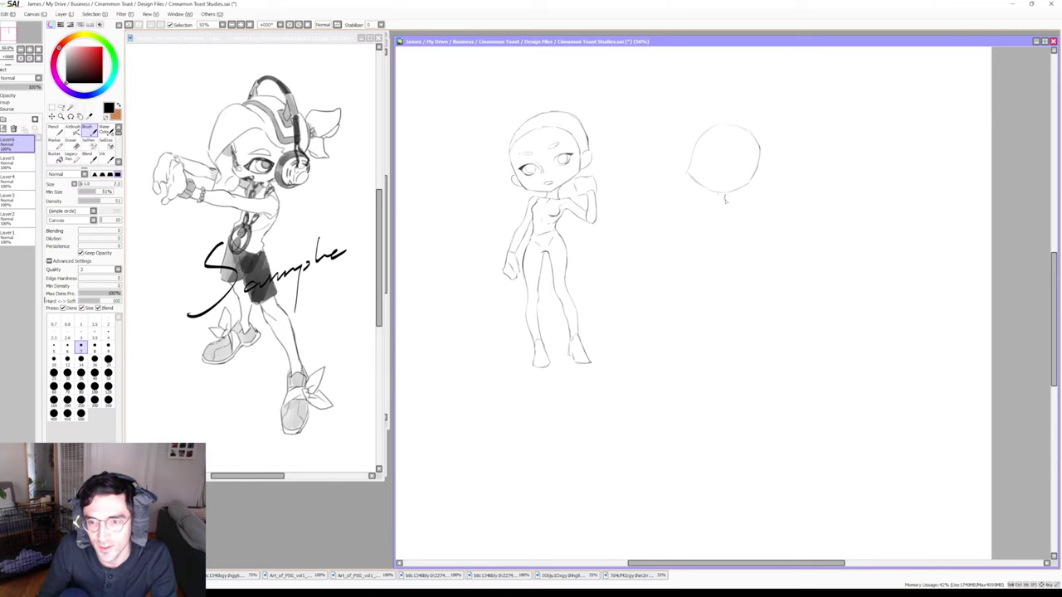
pyautogui.press('e')
pyautogui.press('b')
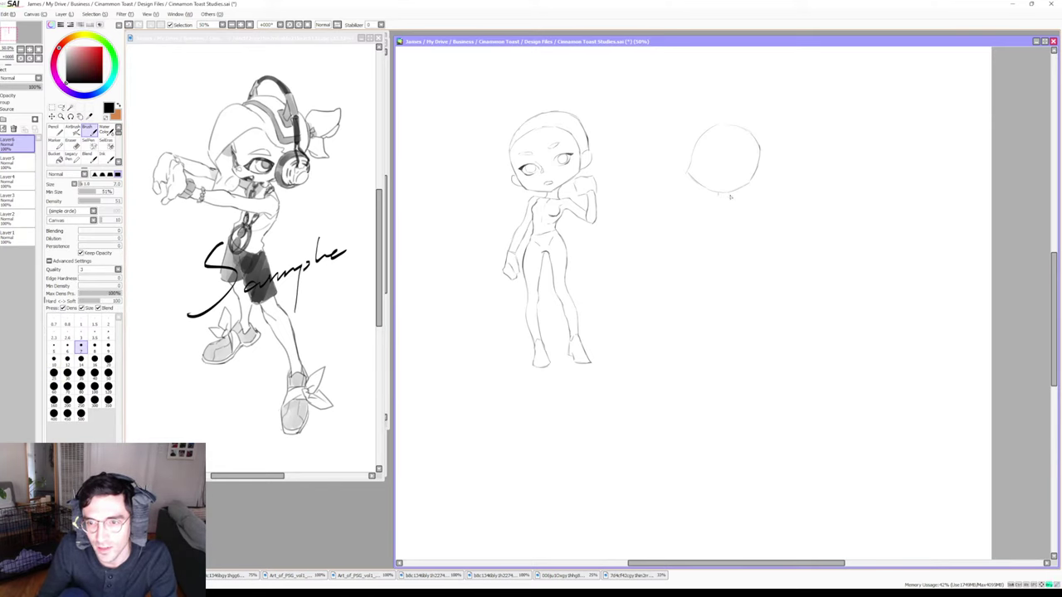
pyautogui.press('e')
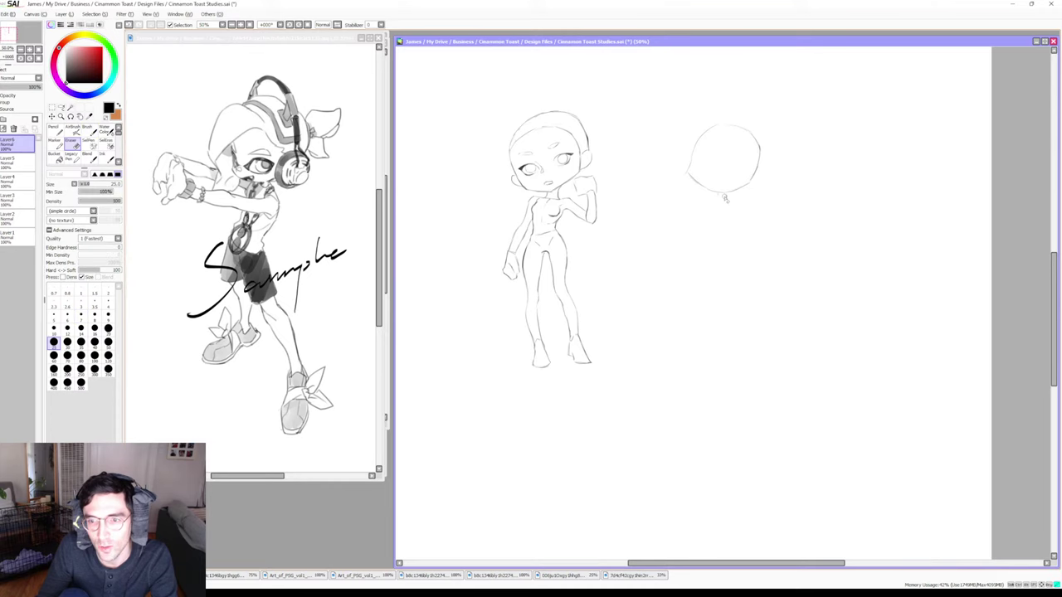
pyautogui.press('b')
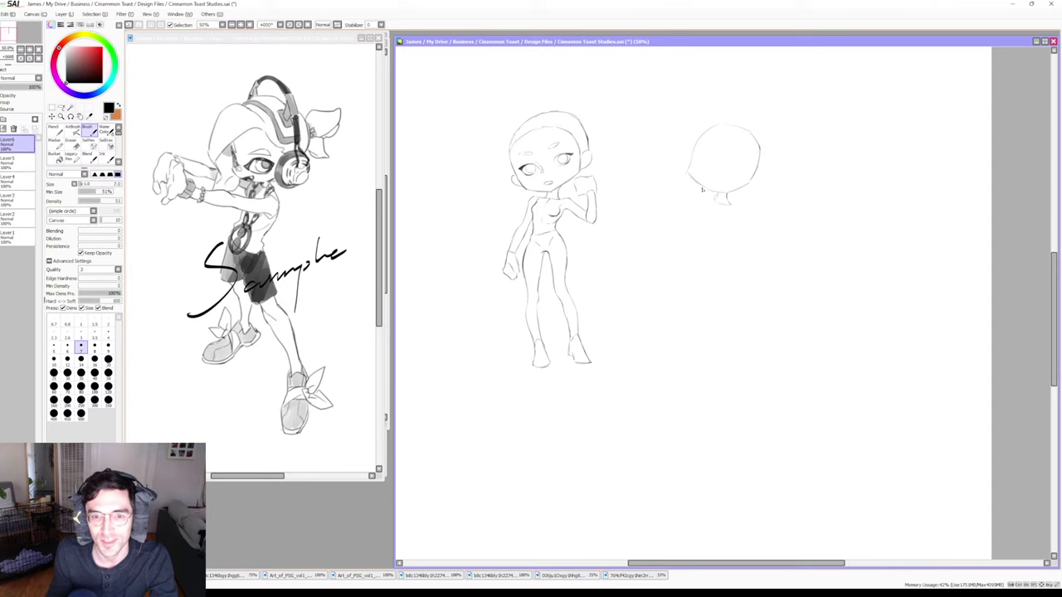
# Refine the collarbone and torso lines on the finished standing figure with small erasing and brush strokes
pyautogui.press('e')
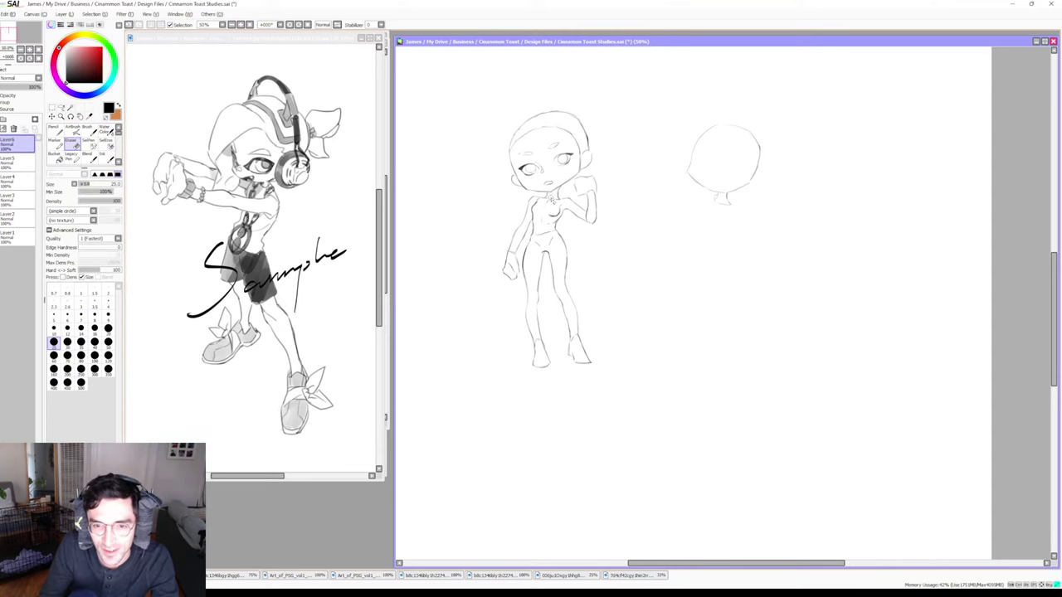
pyautogui.press('b')
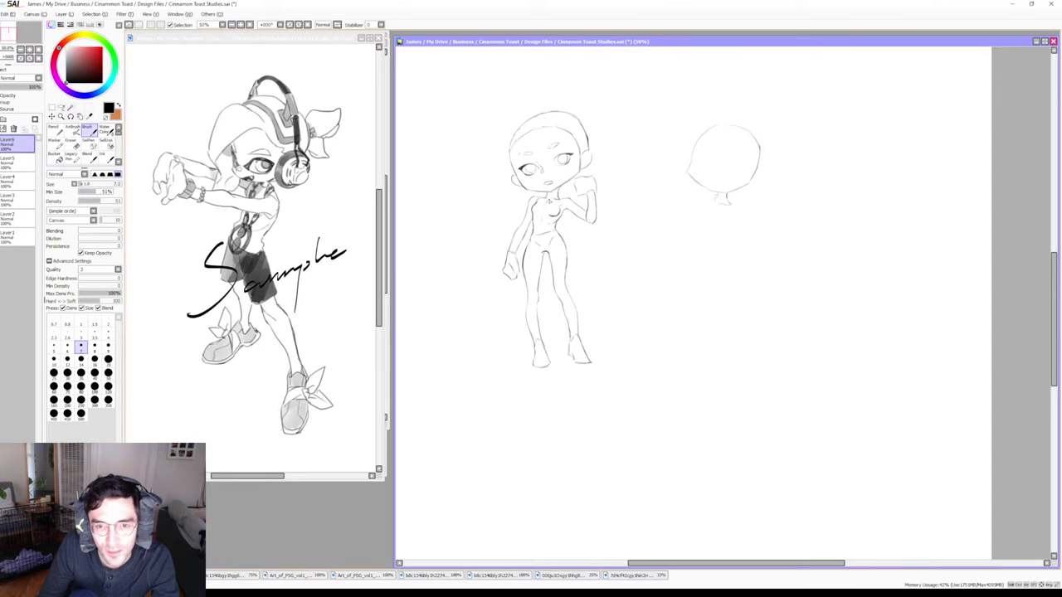
pyautogui.press('e')
pyautogui.press('b')
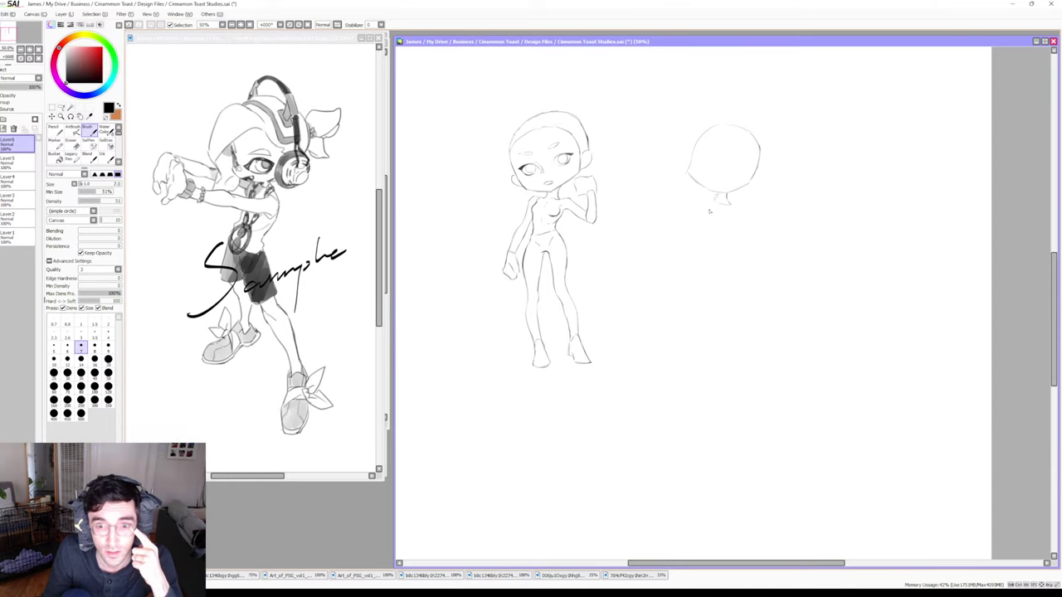
pyautogui.press('e')
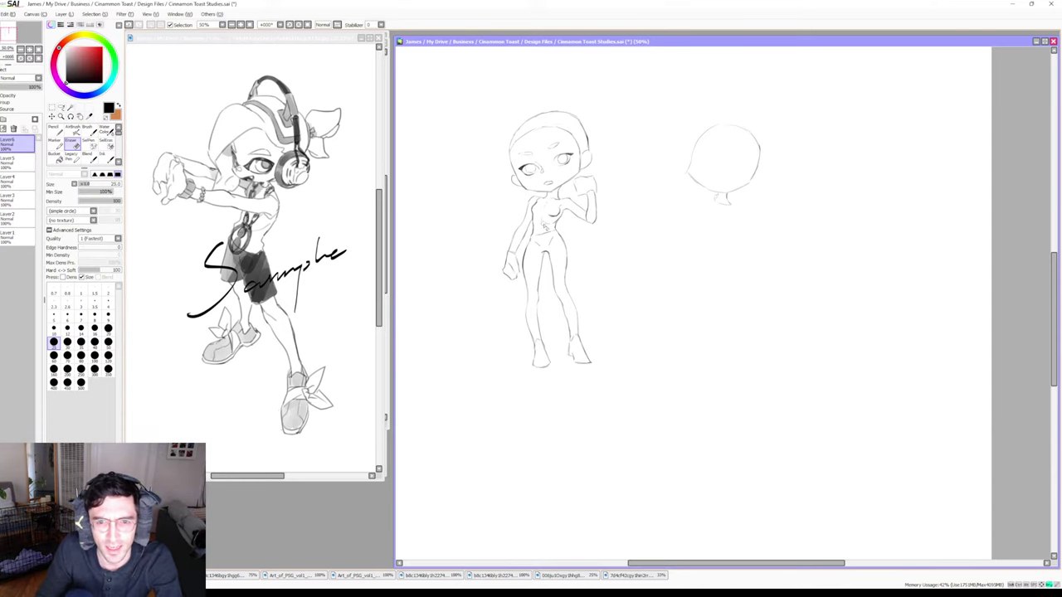
# Sketch the second figure's narrow torso below the neck, tapering toward the waist, and clean up its lower edge
pyautogui.press('b')
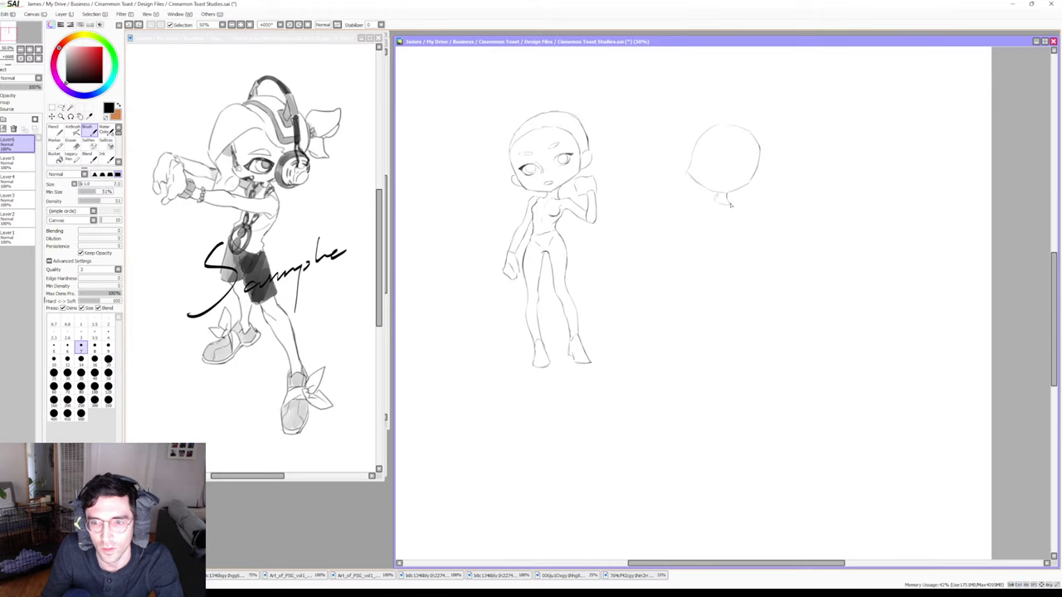
pyautogui.moveTo(730, 208); pyautogui.dragTo(723, 235)
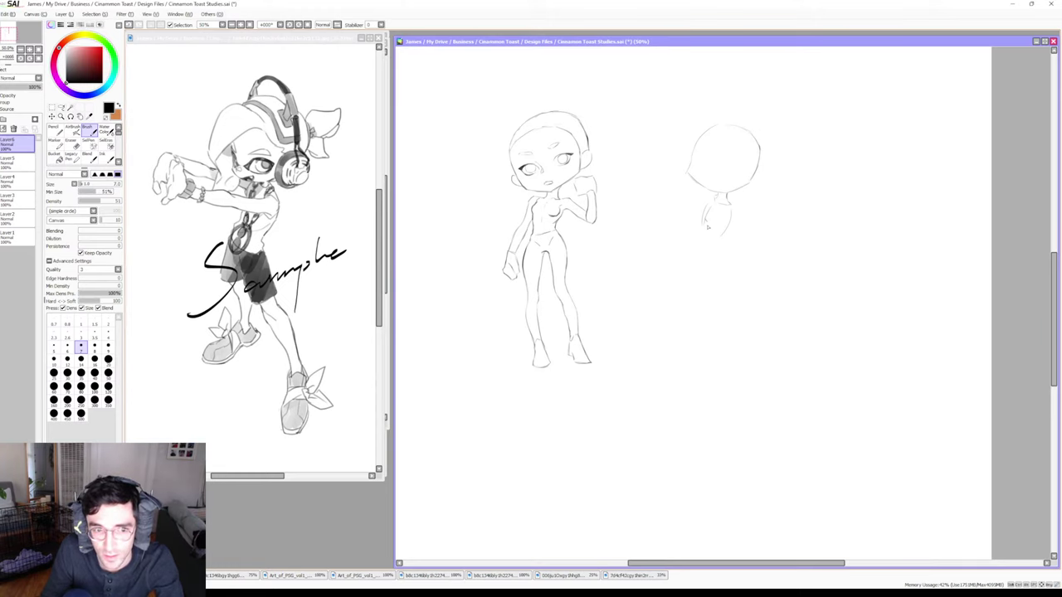
pyautogui.moveTo(707, 223); pyautogui.dragTo(710, 231)
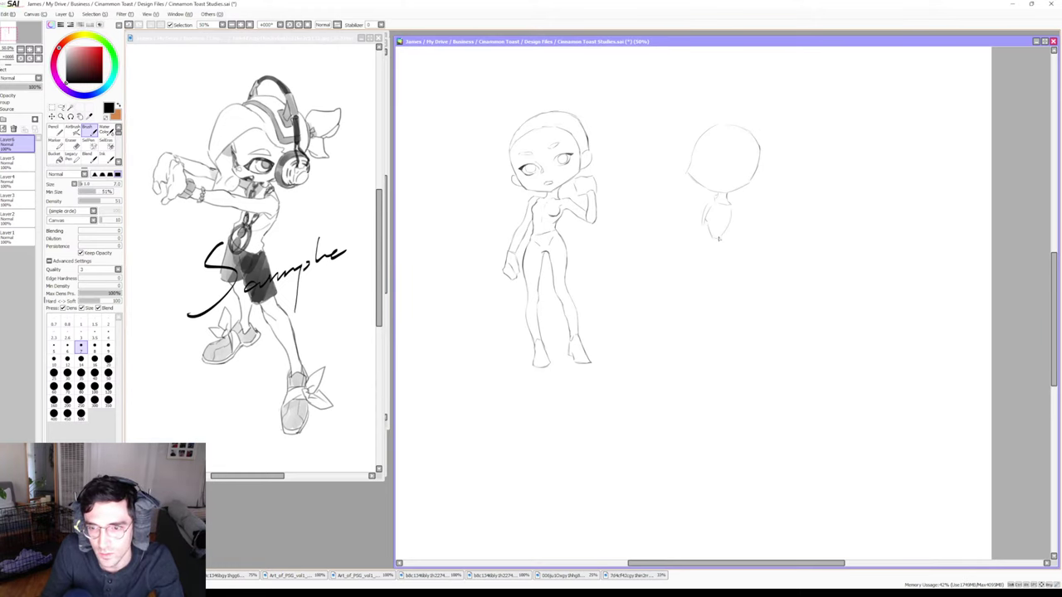
pyautogui.press('e')
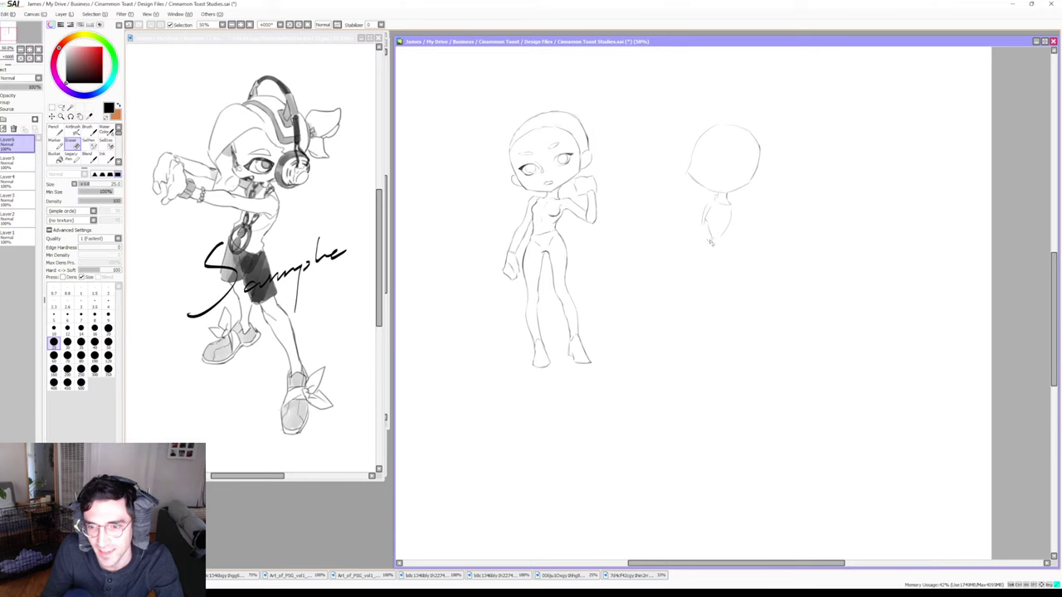
pyautogui.press('b')
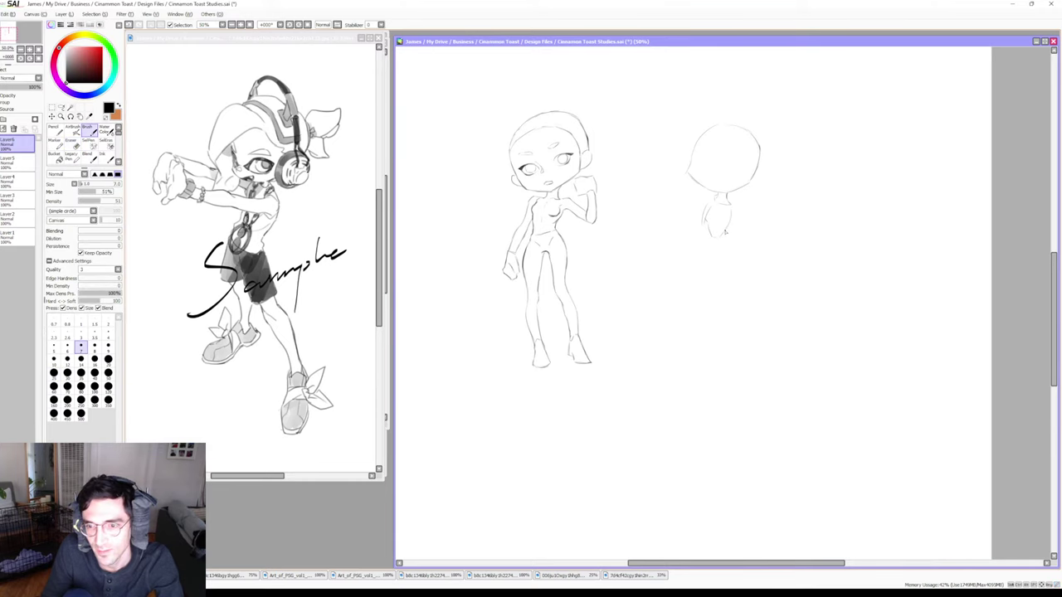
pyautogui.press('e')
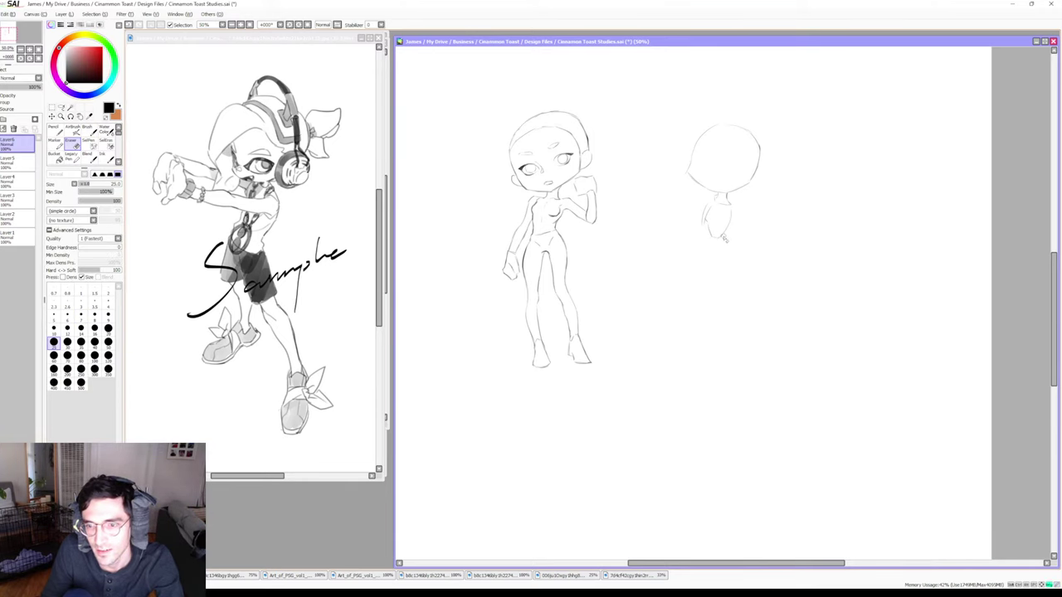
# Sketch the second figure's hip curve below the torso and the first side line of the shorts, erasing stray marks
pyautogui.press('b')
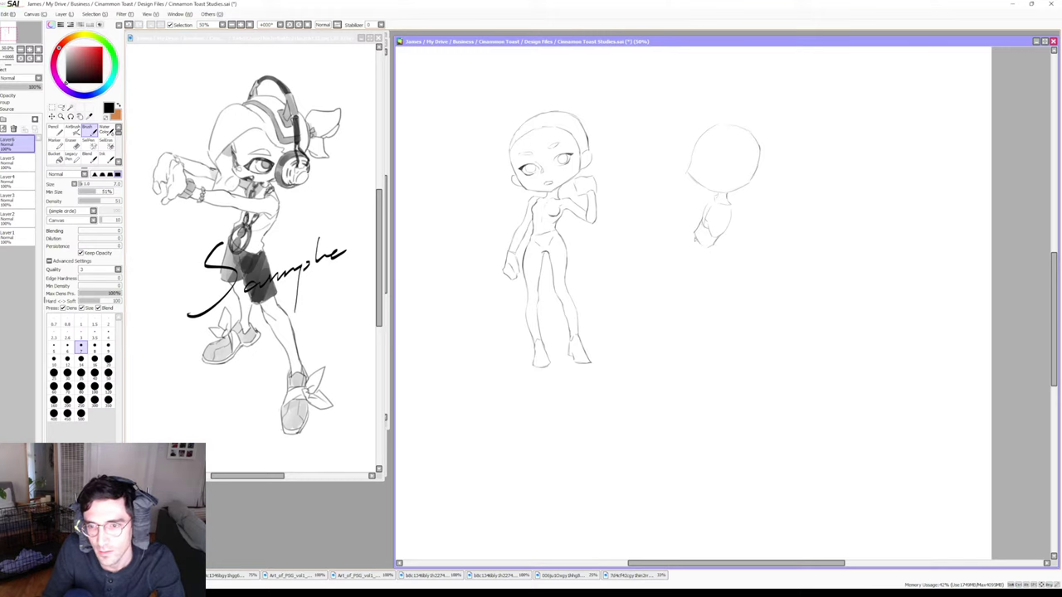
pyautogui.press('e')
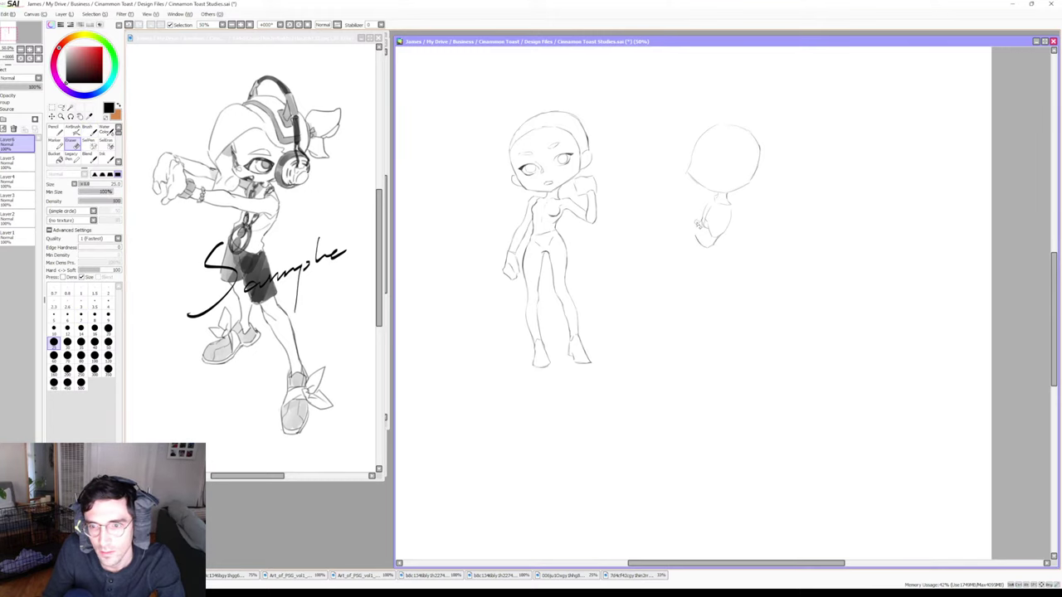
pyautogui.press('b')
pyautogui.press('e')
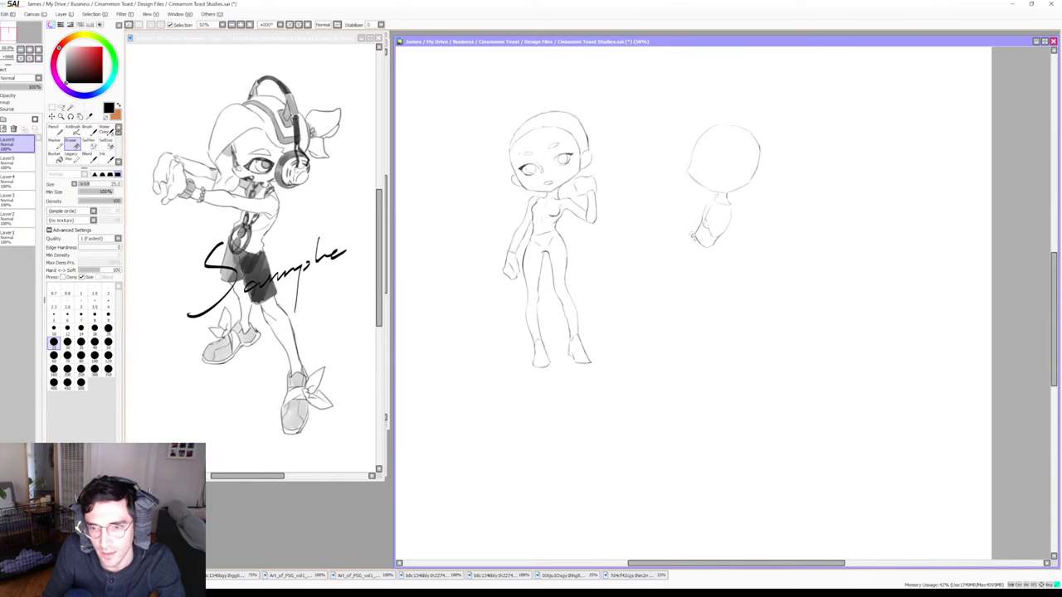
pyautogui.press('b')
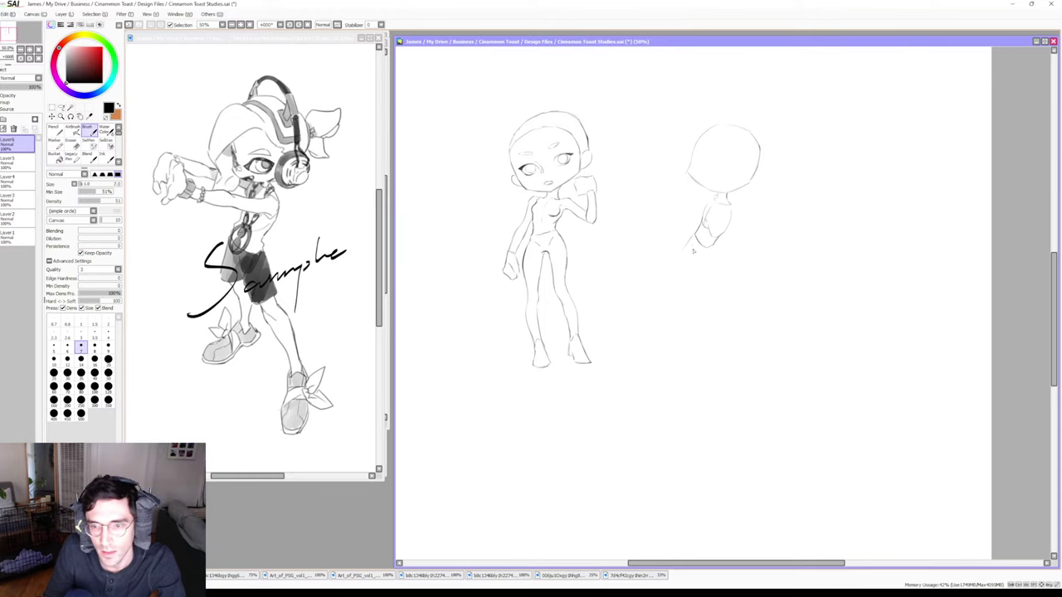
pyautogui.moveTo(696, 283); pyautogui.dragTo(697, 268)
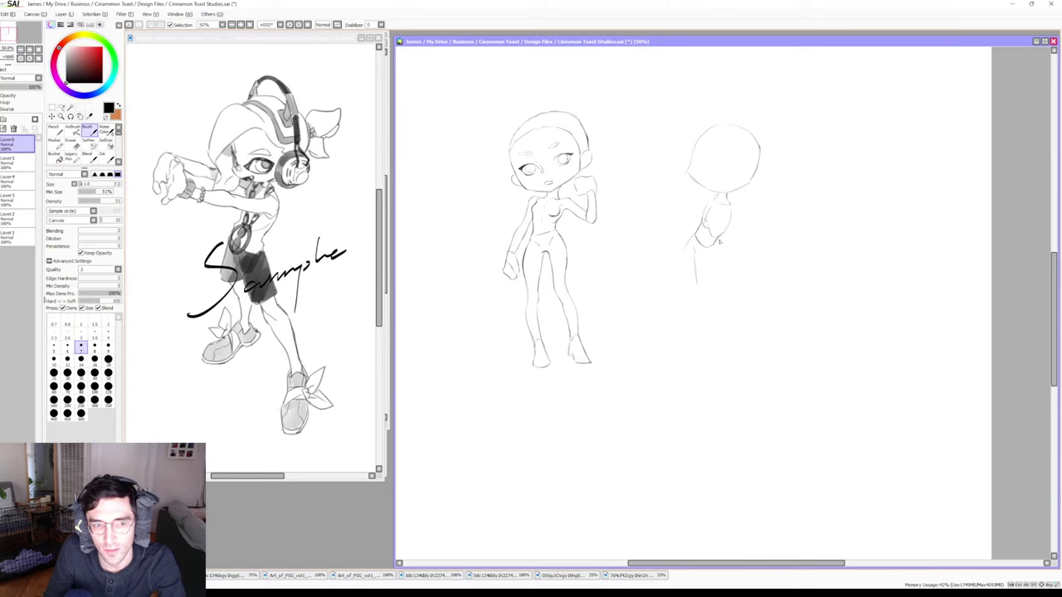
# Refine the second figure's back and waist contour where it meets the hip, alternating small erasures and brush strokes
pyautogui.press('e')
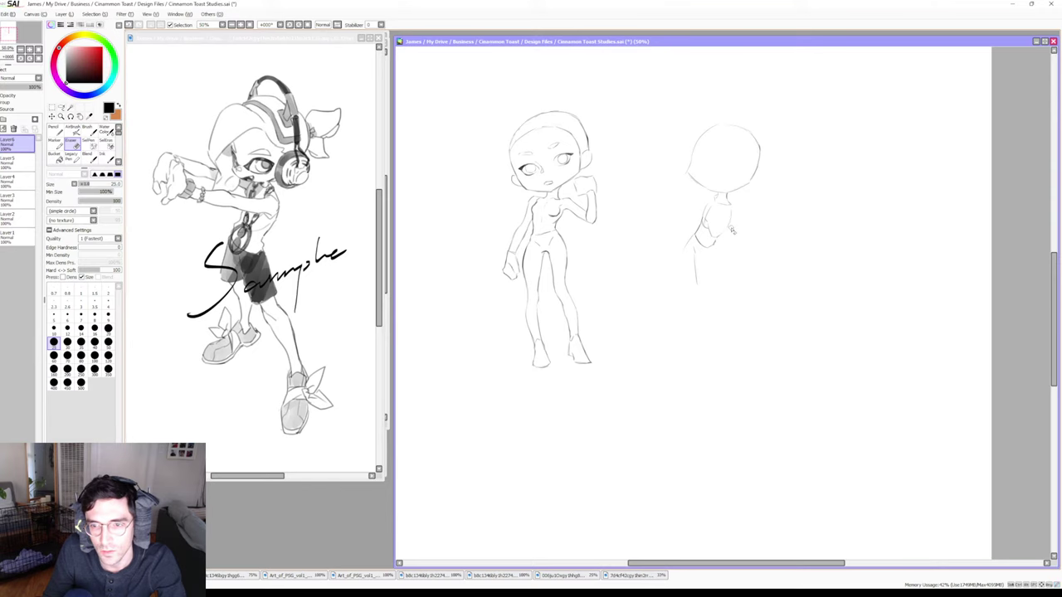
pyautogui.press('b')
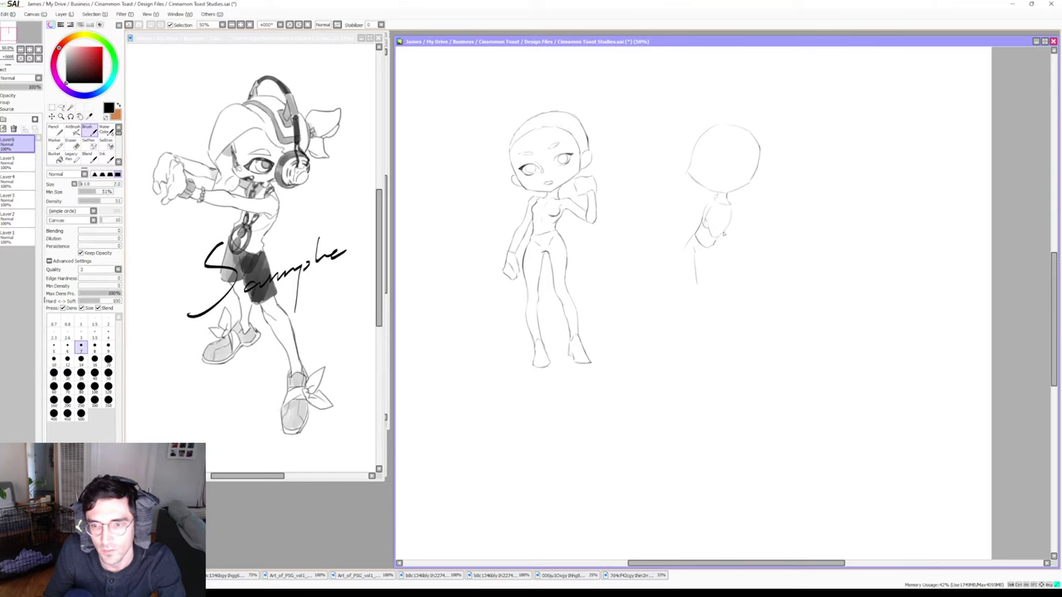
pyautogui.press('e')
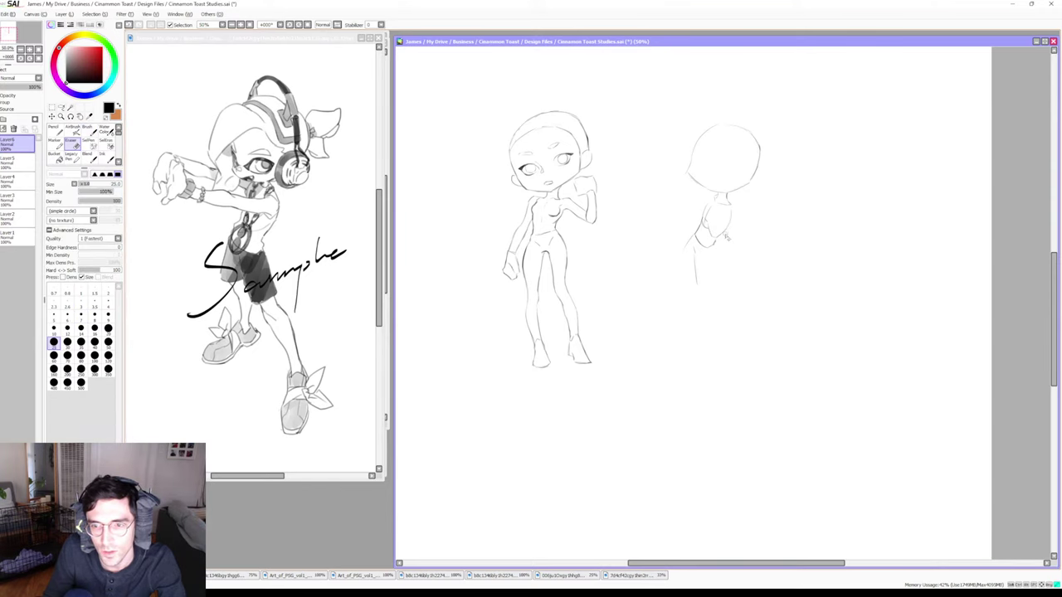
pyautogui.press('b')
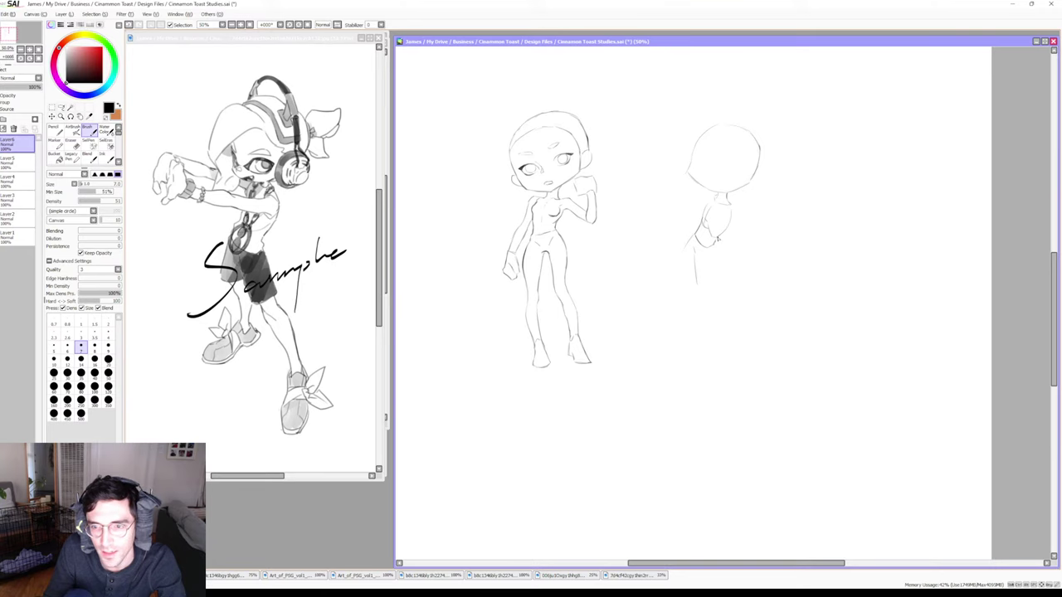
pyautogui.press('e')
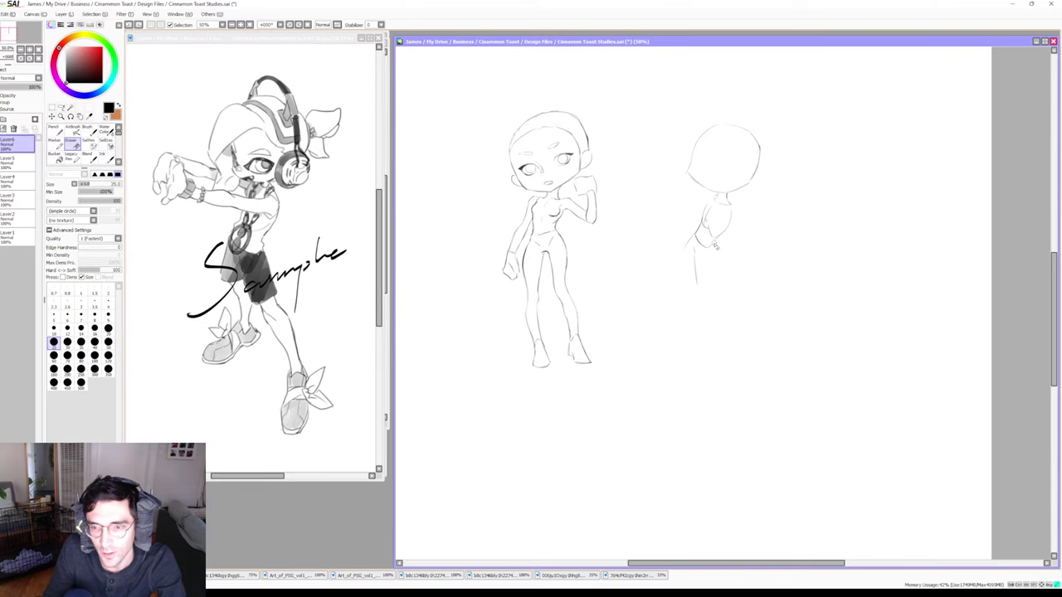
pyautogui.press('b')
pyautogui.moveTo(716, 240); pyautogui.dragTo(715, 244)
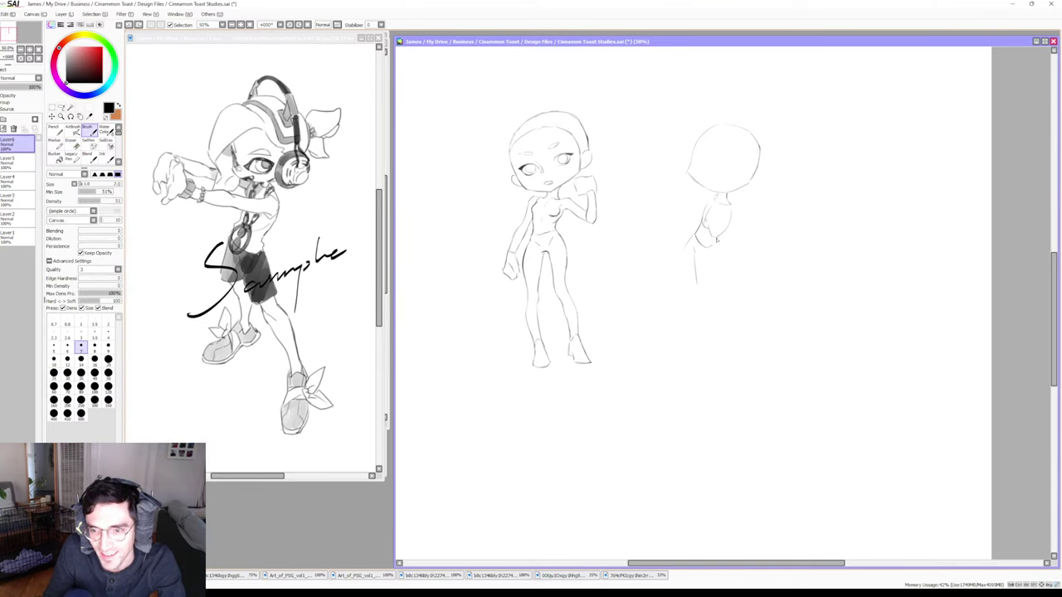
pyautogui.press('e')
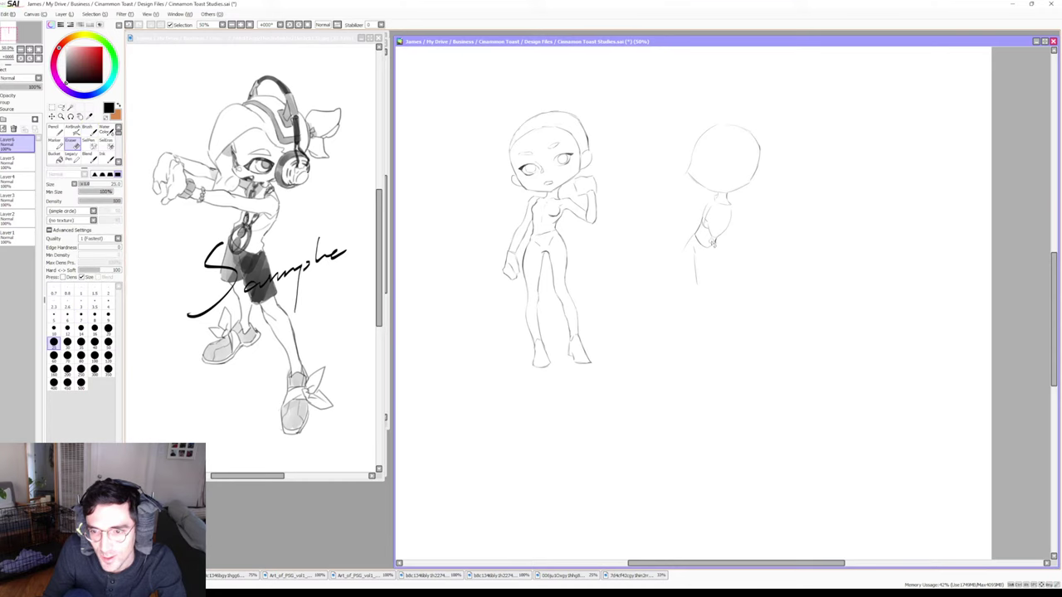
pyautogui.press('b')
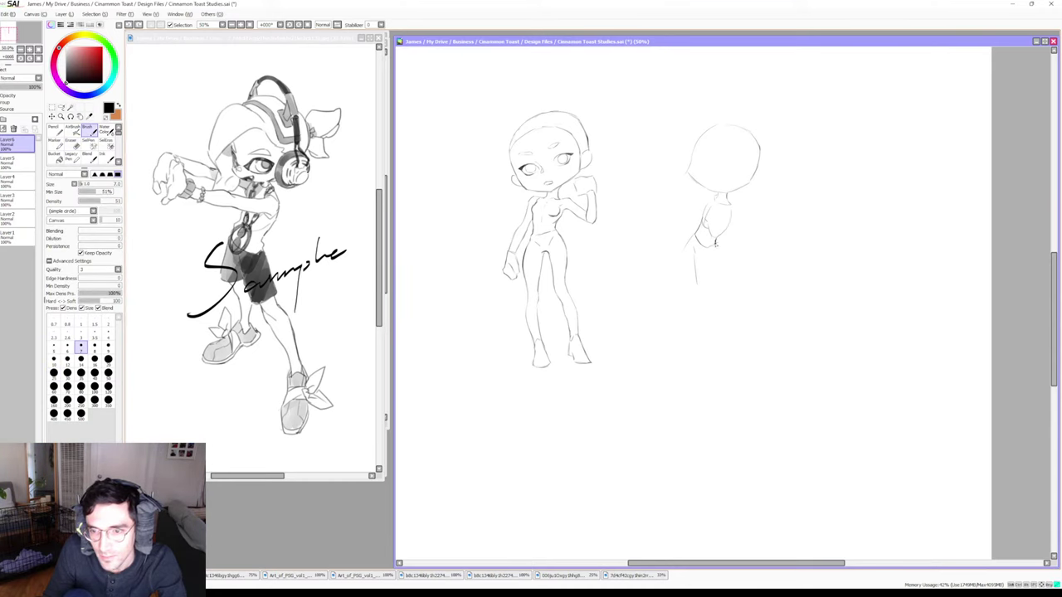
pyautogui.press('e')
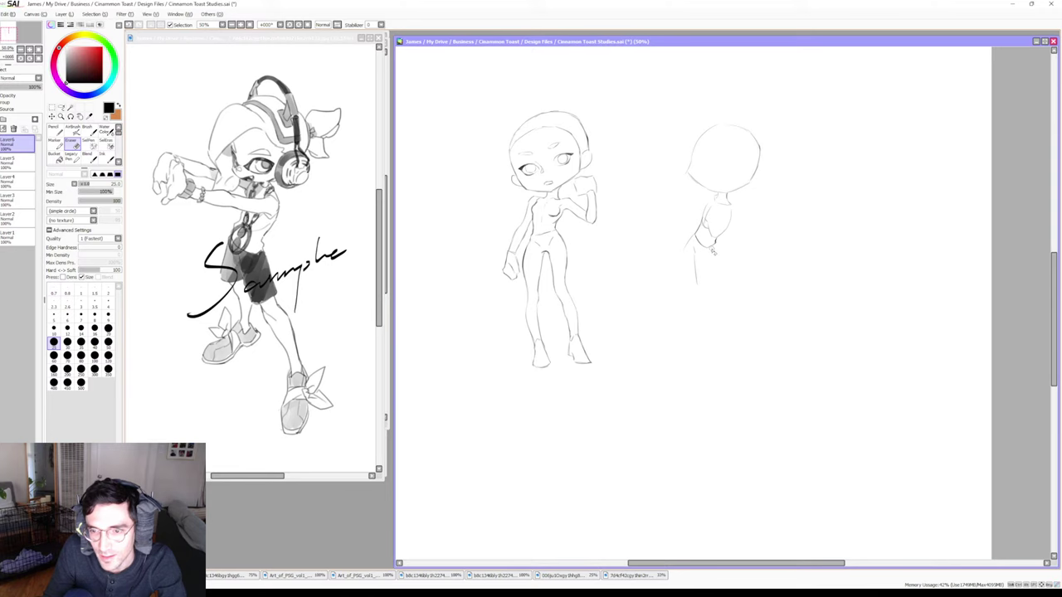
pyautogui.press('b')
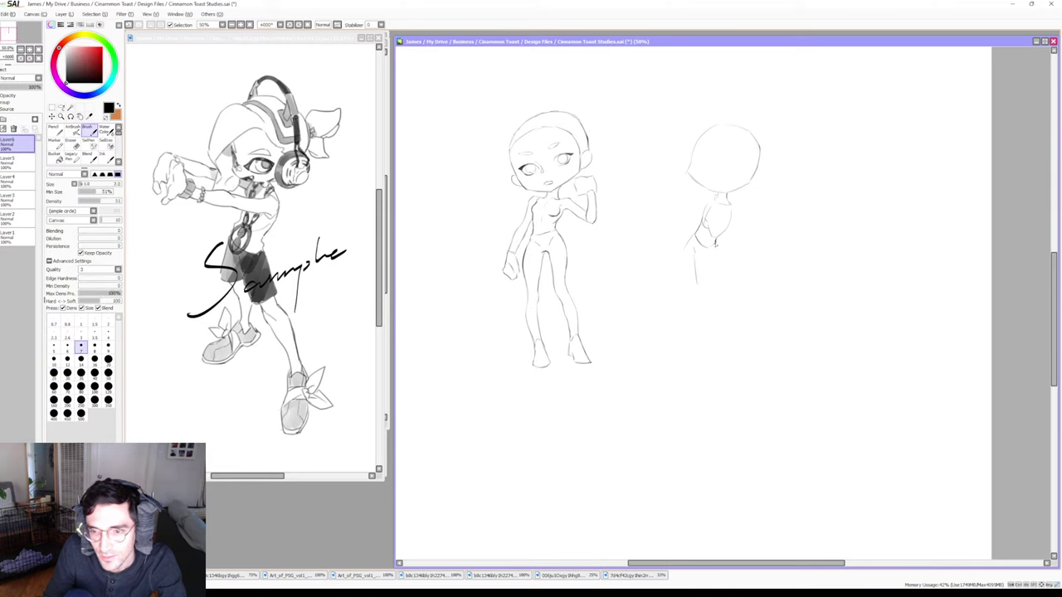
# Sketch the near leg of the second figure's shorts as a boxy shape with a straight hem, redrawing its inner edge
pyautogui.moveTo(719, 244); pyautogui.dragTo(727, 281)
pyautogui.hotkey('ctrl', 'z')
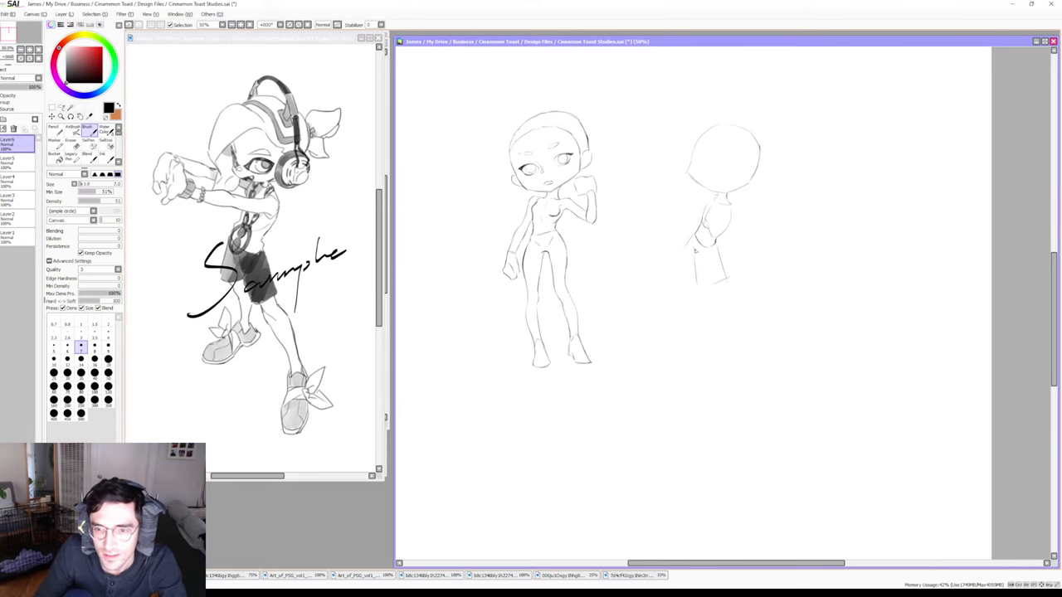
pyautogui.press('e')
pyautogui.moveTo(692, 245)
pyautogui.mouseDown()
pyautogui.moveTo(699, 287)
pyautogui.moveTo(693, 250)
pyautogui.moveTo(706, 285)
pyautogui.moveTo(705, 276)
pyautogui.moveTo(707, 286)
pyautogui.moveTo(725, 278)
pyautogui.moveTo(704, 290)
pyautogui.moveTo(730, 288)
pyautogui.mouseUp()
pyautogui.press('b')
pyautogui.press('e')
pyautogui.press('b')
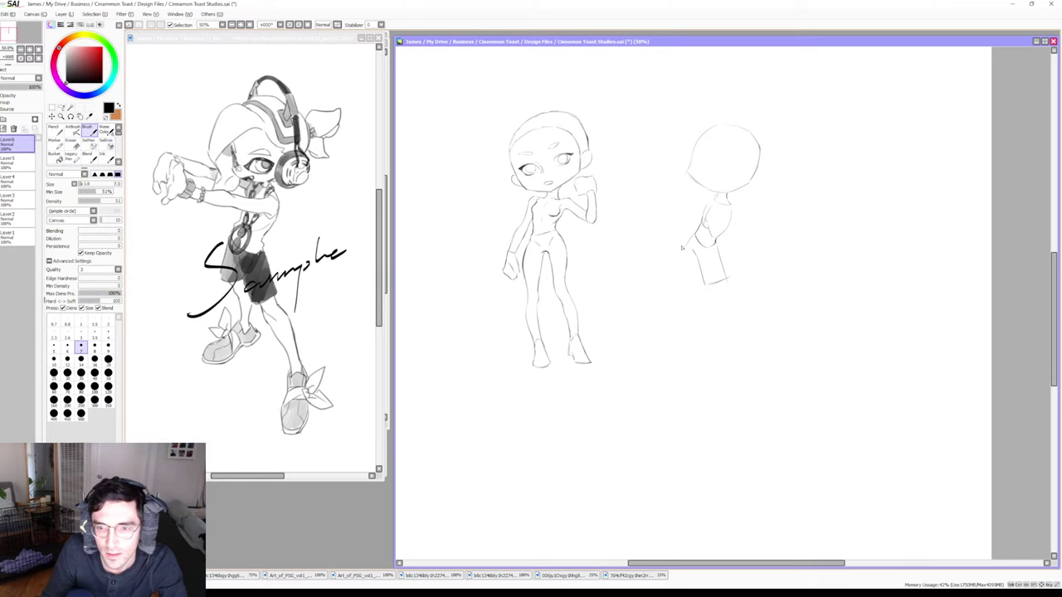
# Sketch the far leg of the second figure's shorts flaring outward from the hip, and erase excess strokes
pyautogui.moveTo(684, 243)
pyautogui.mouseDown()
pyautogui.moveTo(680, 276)
pyautogui.moveTo(702, 277)
pyautogui.mouseUp()
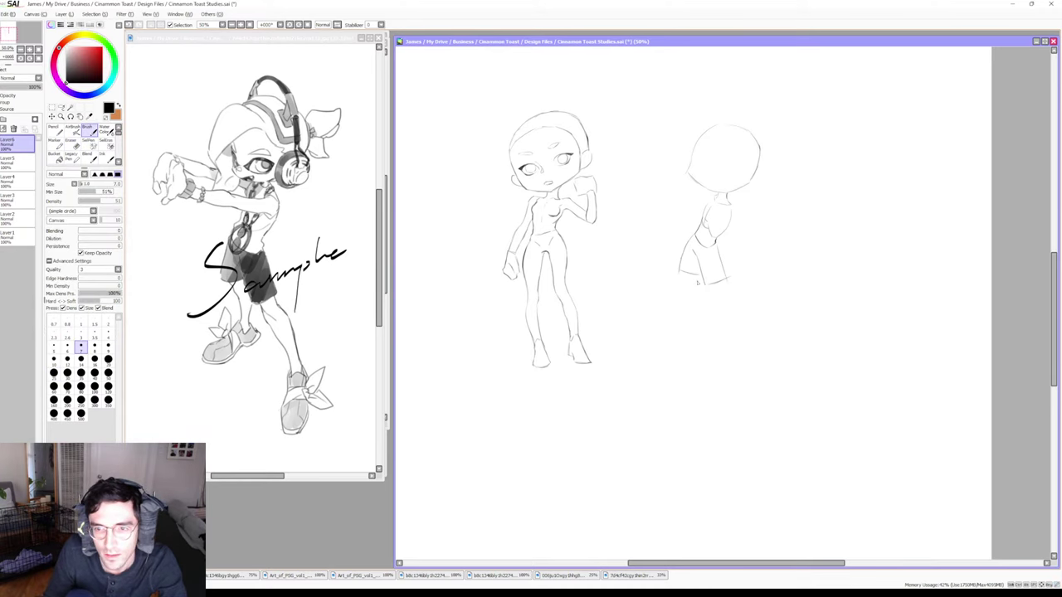
pyautogui.press('e')
pyautogui.moveTo(689, 234); pyautogui.dragTo(680, 277)
pyautogui.press('b')
pyautogui.hotkey('ctrl', 'z')
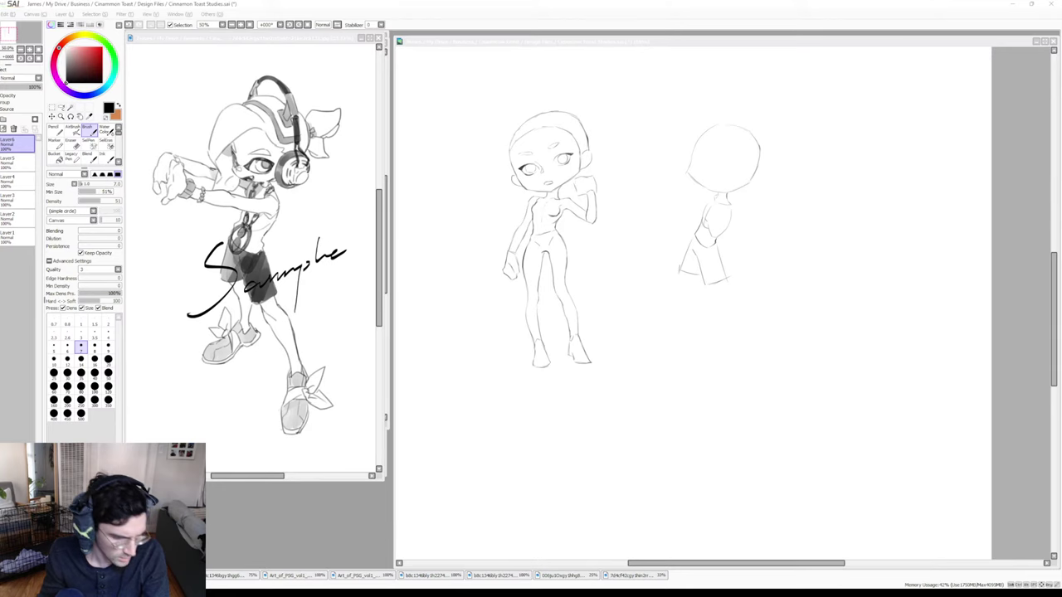
# Clean up the hem corner and the inner lines between the two legs of the second figure's shorts
pyautogui.hotkey('alt', 'Tab')
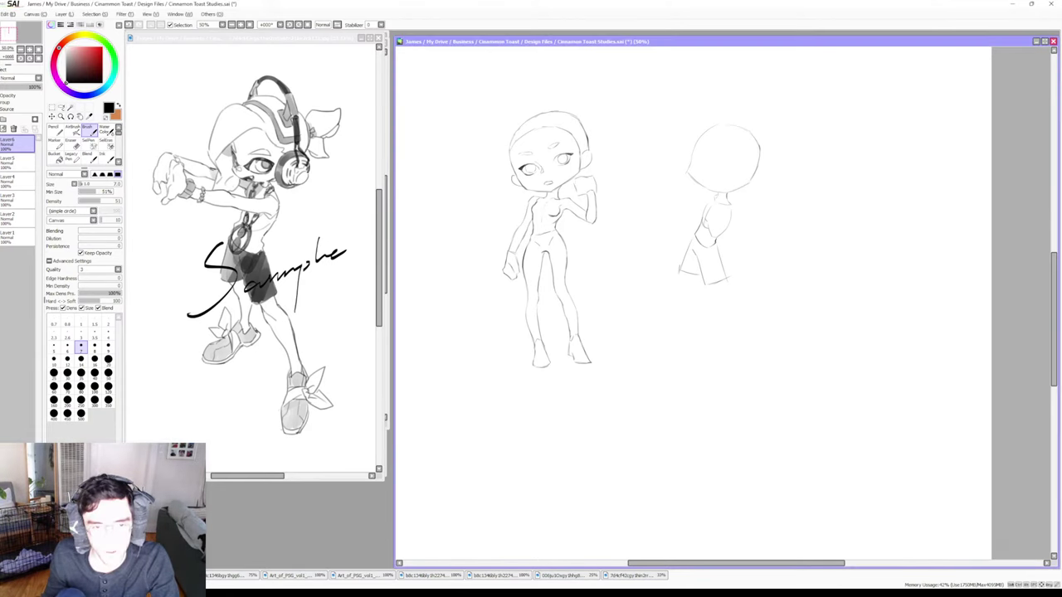
pyautogui.press('e')
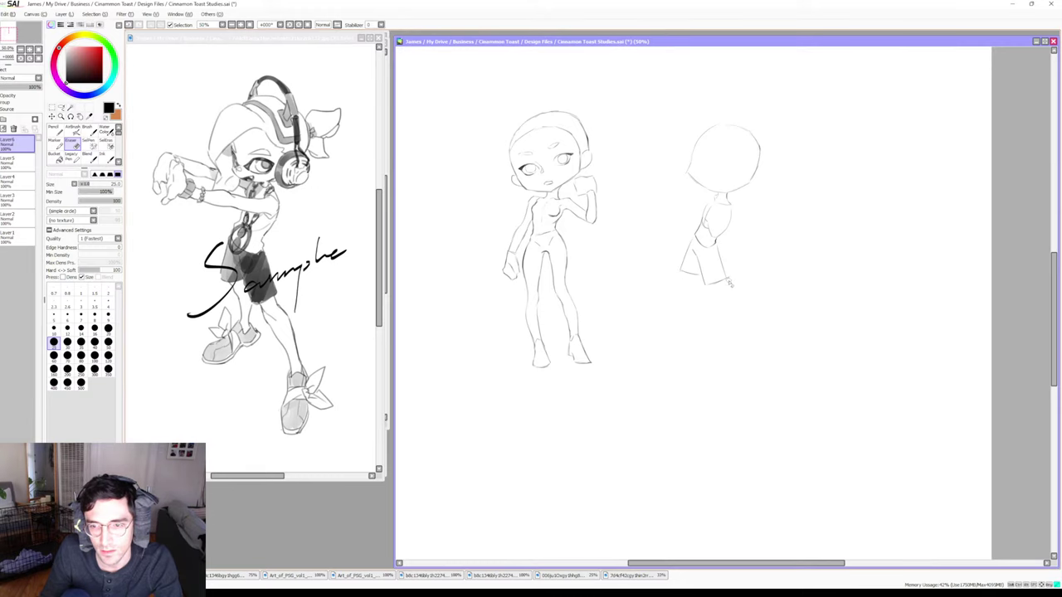
pyautogui.press('b')
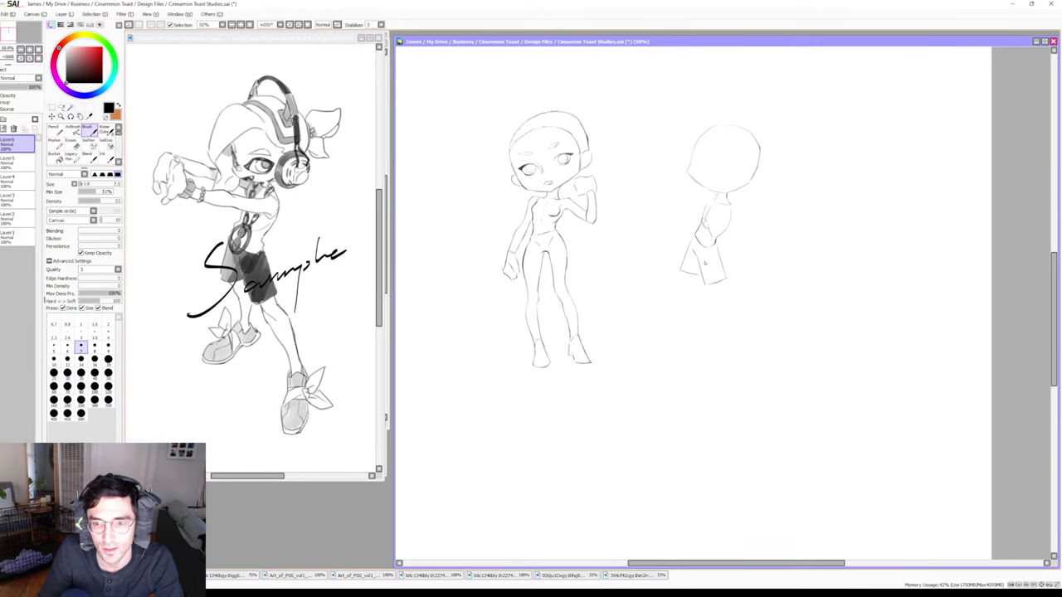
pyautogui.press('e')
pyautogui.press('b')
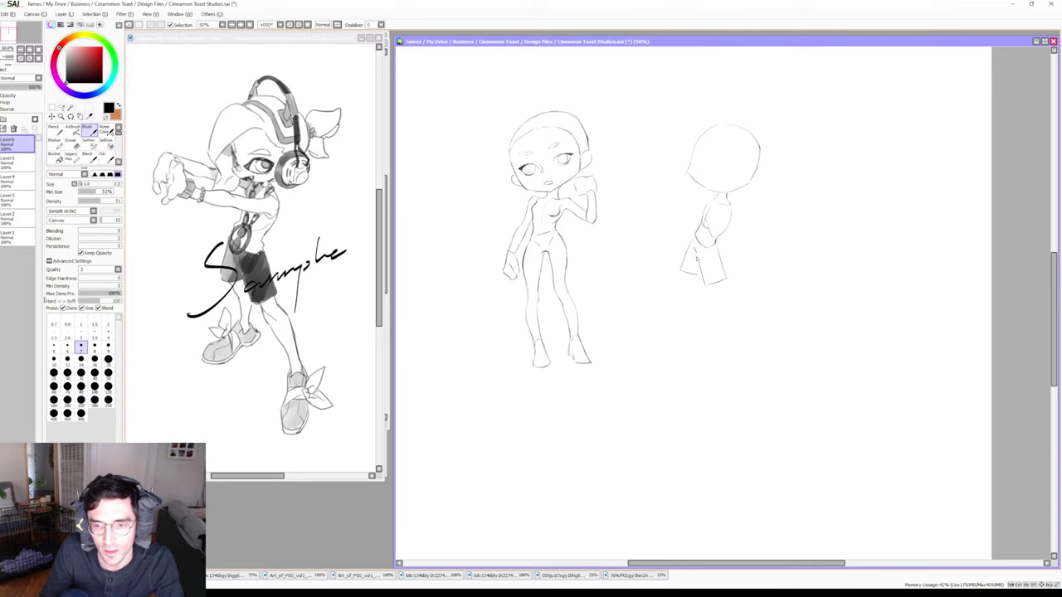
pyautogui.press('e')
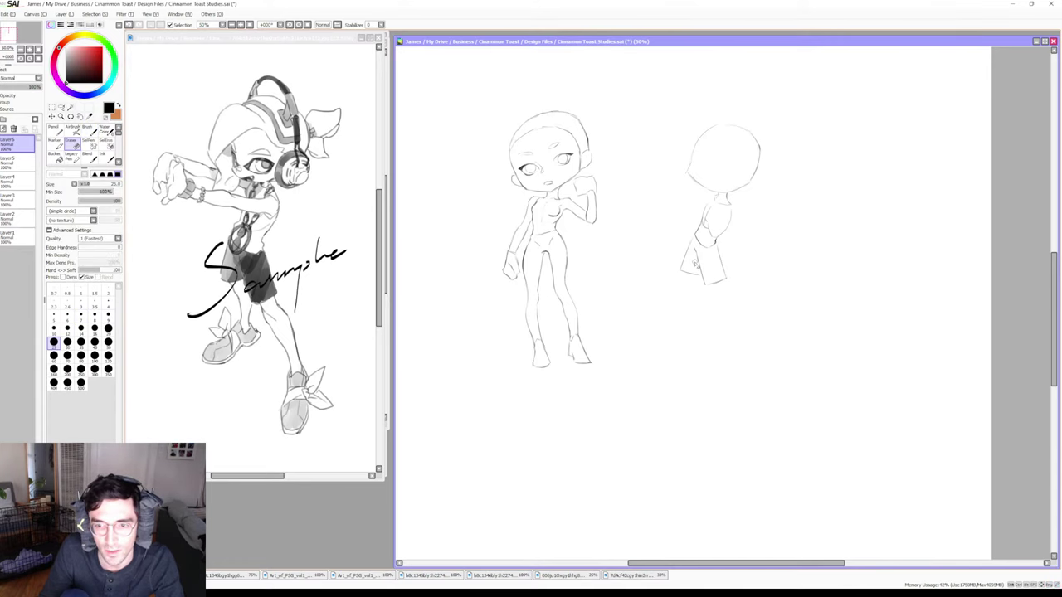
# Sketch the second figure's extended near leg and foot below the shorts, erasing and redrawing the calf lines
pyautogui.press('b')
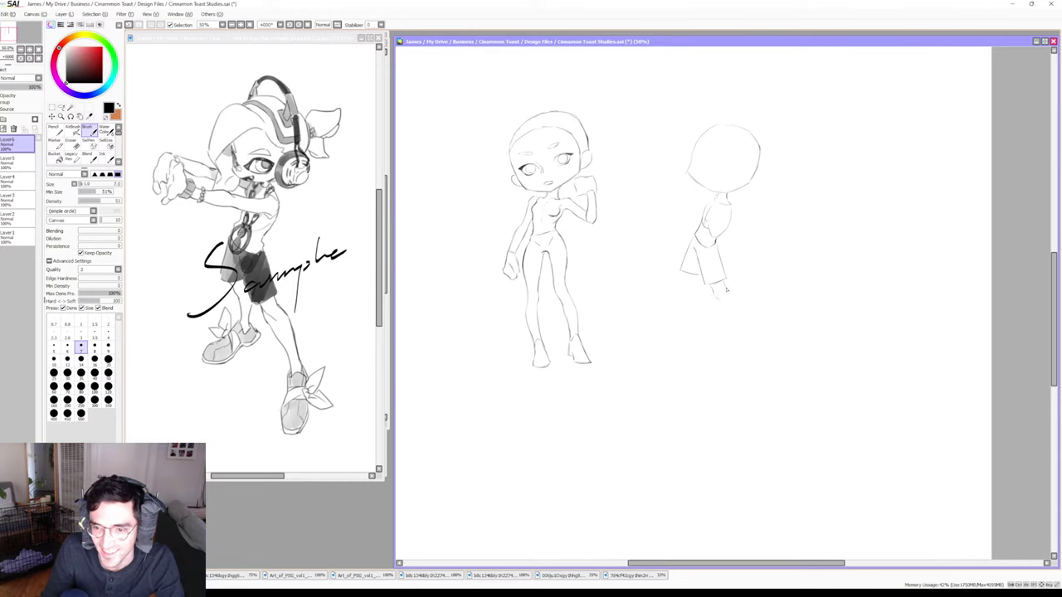
pyautogui.moveTo(725, 294); pyautogui.dragTo(743, 347)
pyautogui.press('e')
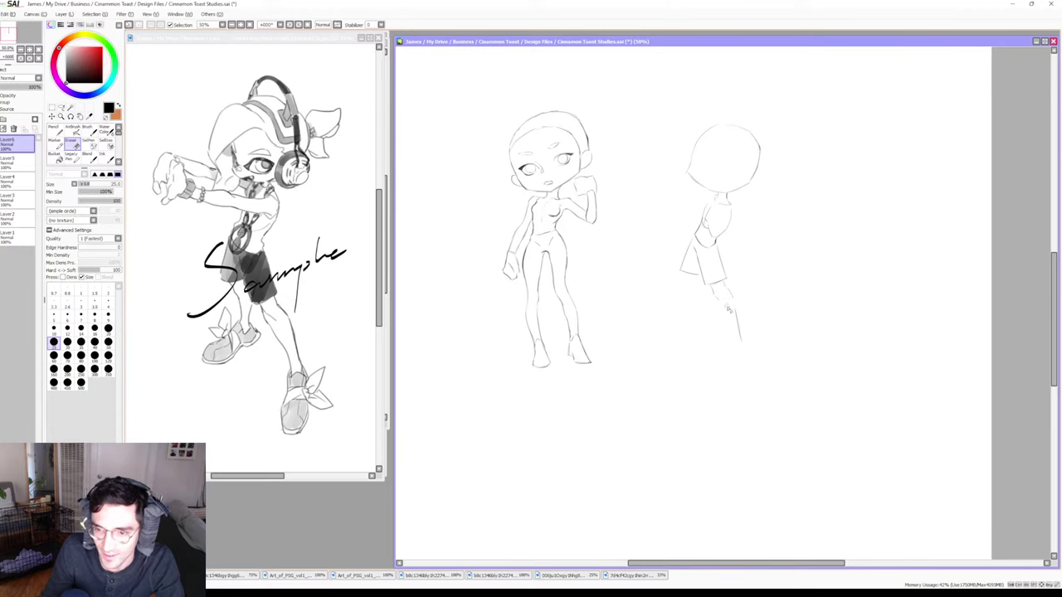
pyautogui.moveTo(728, 306)
pyautogui.mouseDown()
pyautogui.moveTo(745, 344)
pyautogui.moveTo(735, 365)
pyautogui.moveTo(746, 375)
pyautogui.moveTo(732, 367)
pyautogui.moveTo(739, 386)
pyautogui.moveTo(755, 378)
pyautogui.moveTo(752, 345)
pyautogui.mouseUp()
pyautogui.press('b')
pyautogui.press('e')
pyautogui.press('b')
pyautogui.moveTo(738, 309); pyautogui.dragTo(749, 347)
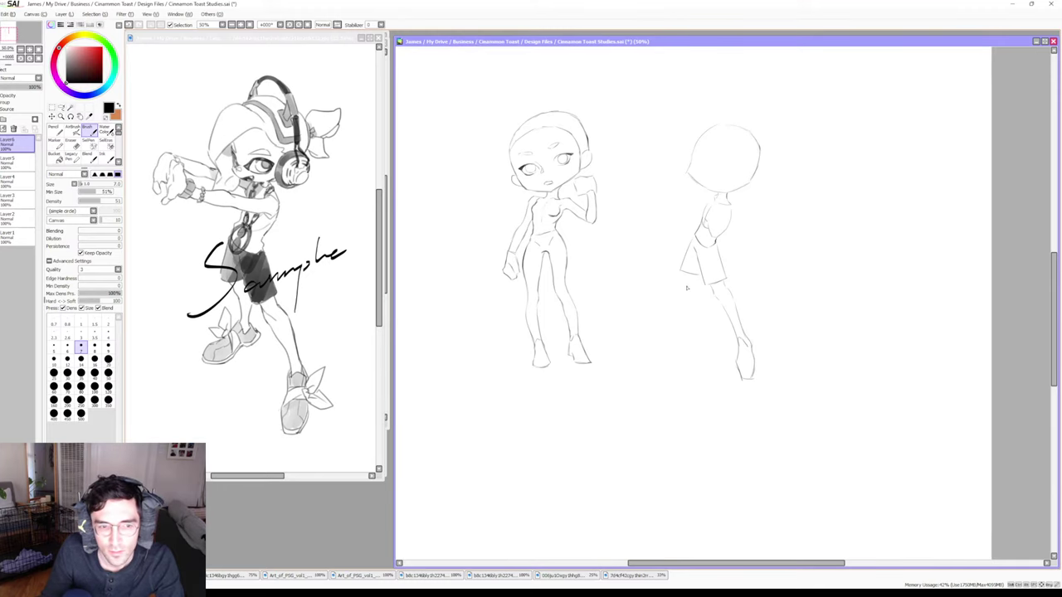
# Sketch the second figure's bent far leg below the shorts, ending in a foot pointing outward
pyautogui.moveTo(691, 276)
pyautogui.mouseDown()
pyautogui.moveTo(696, 327)
pyautogui.moveTo(679, 334)
pyautogui.mouseUp()
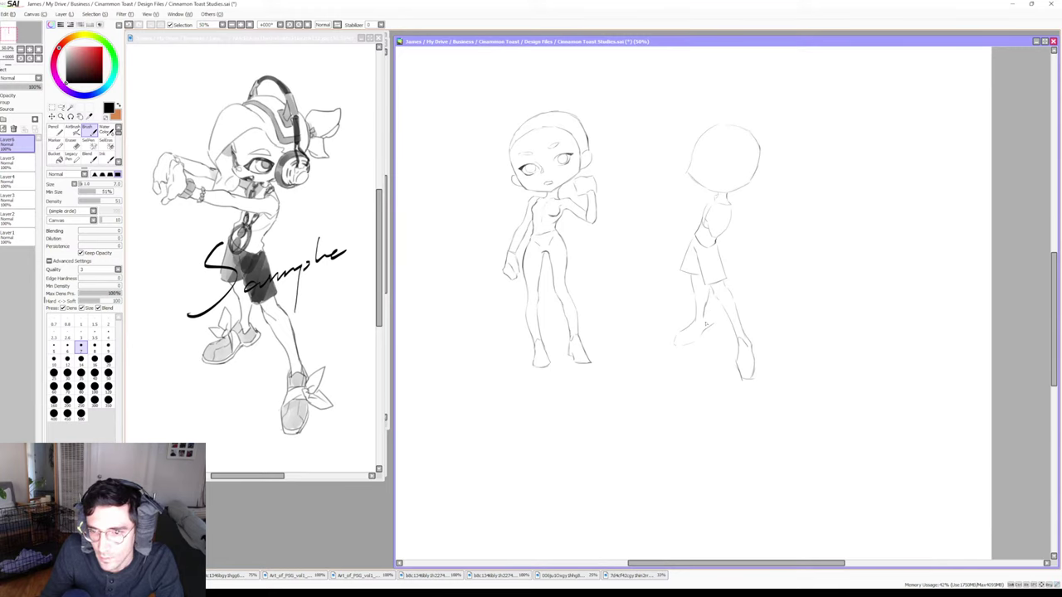
pyautogui.moveTo(706, 323)
pyautogui.mouseDown()
pyautogui.moveTo(695, 340)
pyautogui.moveTo(718, 347)
pyautogui.mouseUp()
pyautogui.press('e')
pyautogui.press('b')
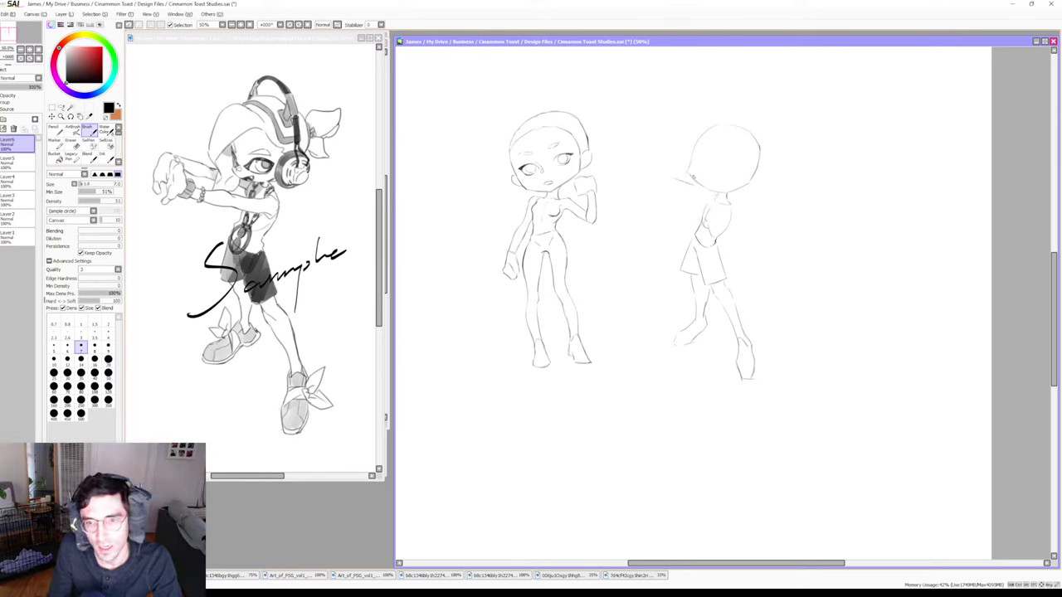
# Sketch the second figure's outstretched far arm from beneath the head, ending in a downward-bent hand outline
pyautogui.press('e')
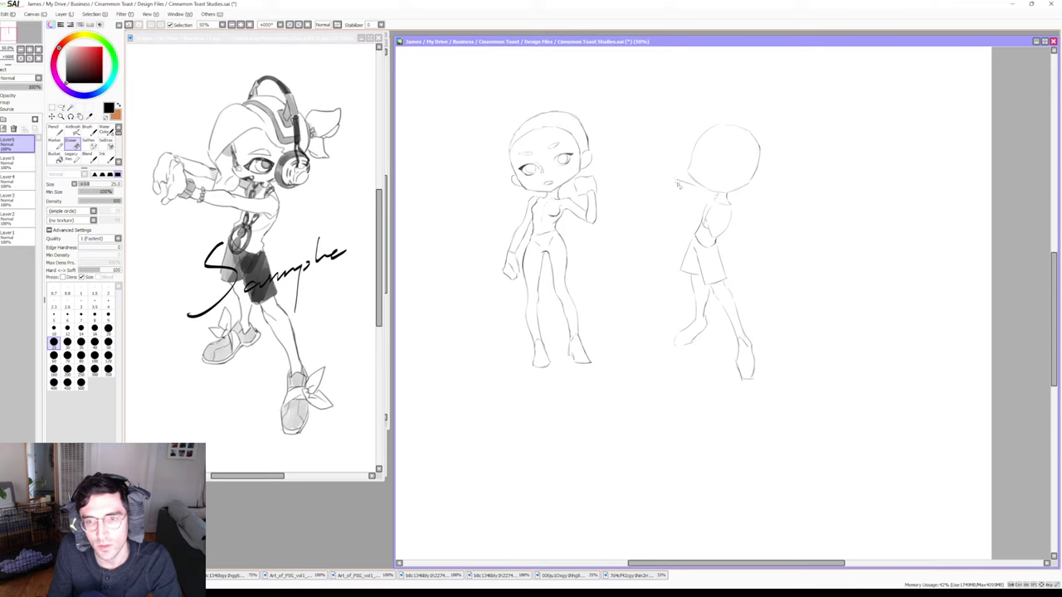
pyautogui.press('b')
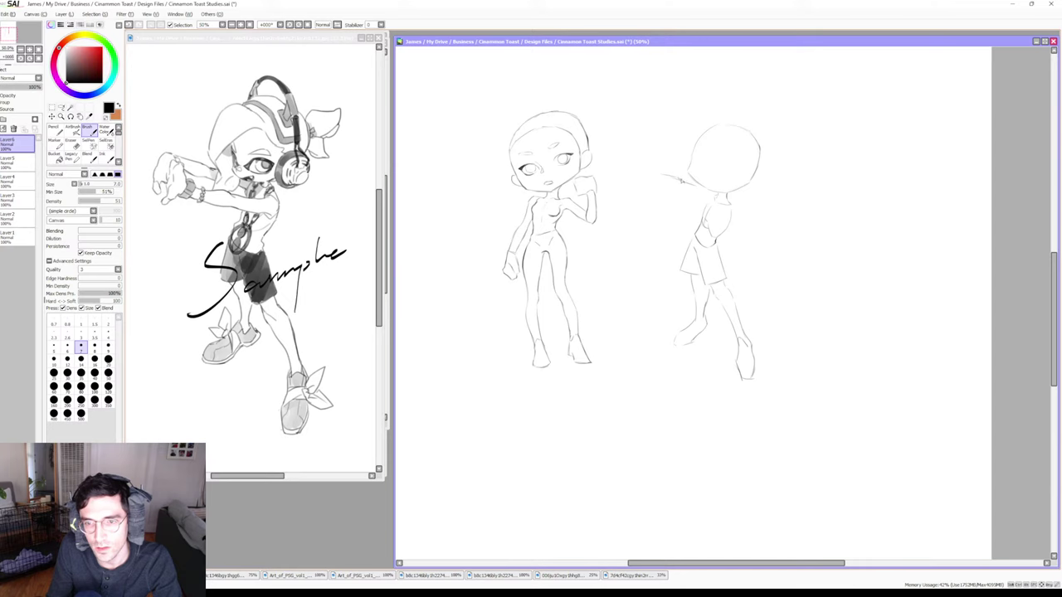
pyautogui.press('e')
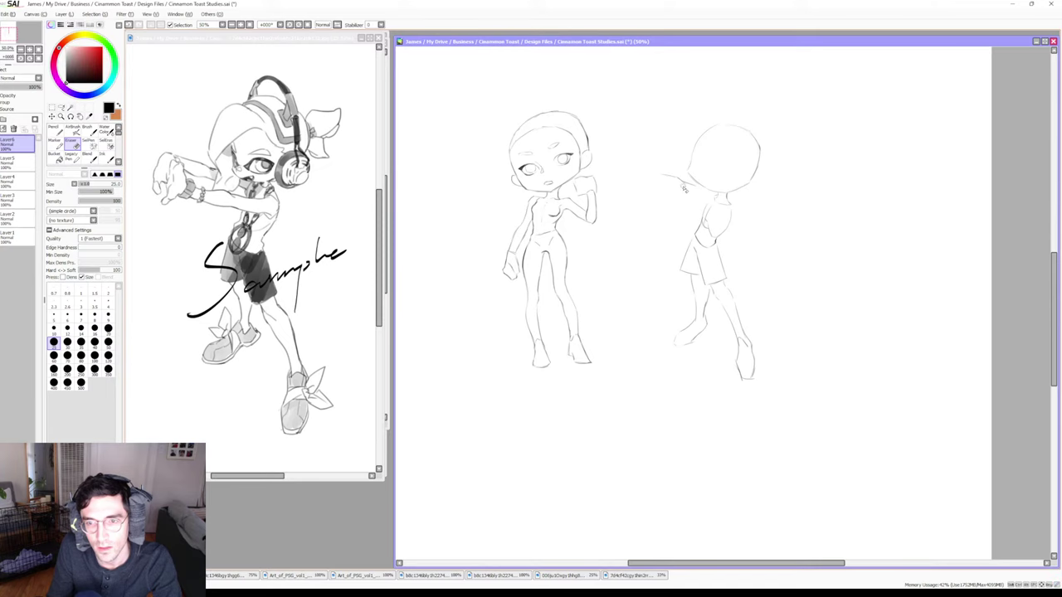
pyautogui.press('b')
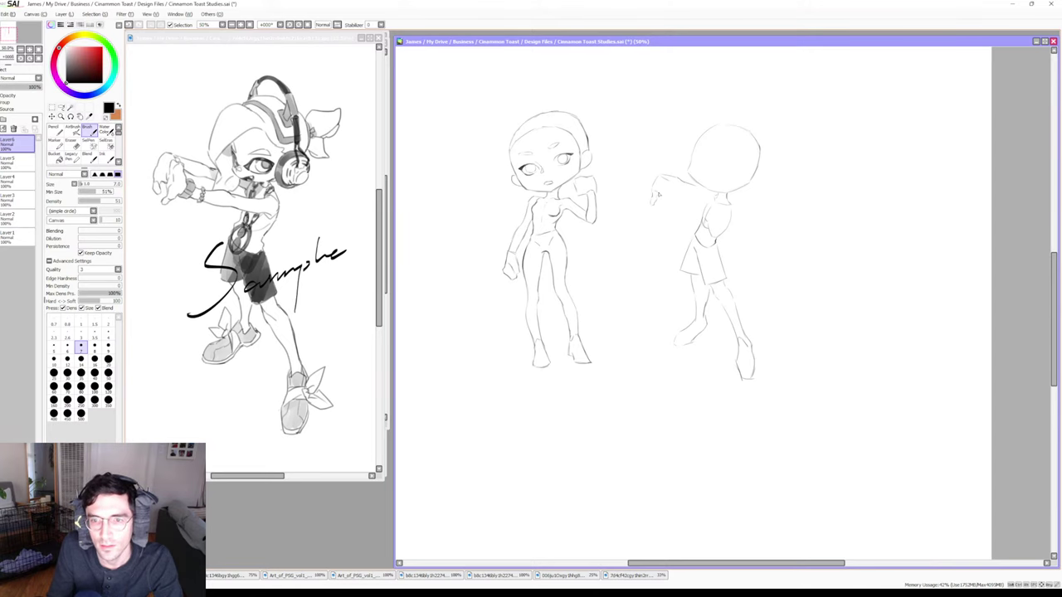
# Sketch the fingers and wrist of the second figure's outstretched hand, erasing and redrawing stray strokes
pyautogui.press('e')
pyautogui.press('b')
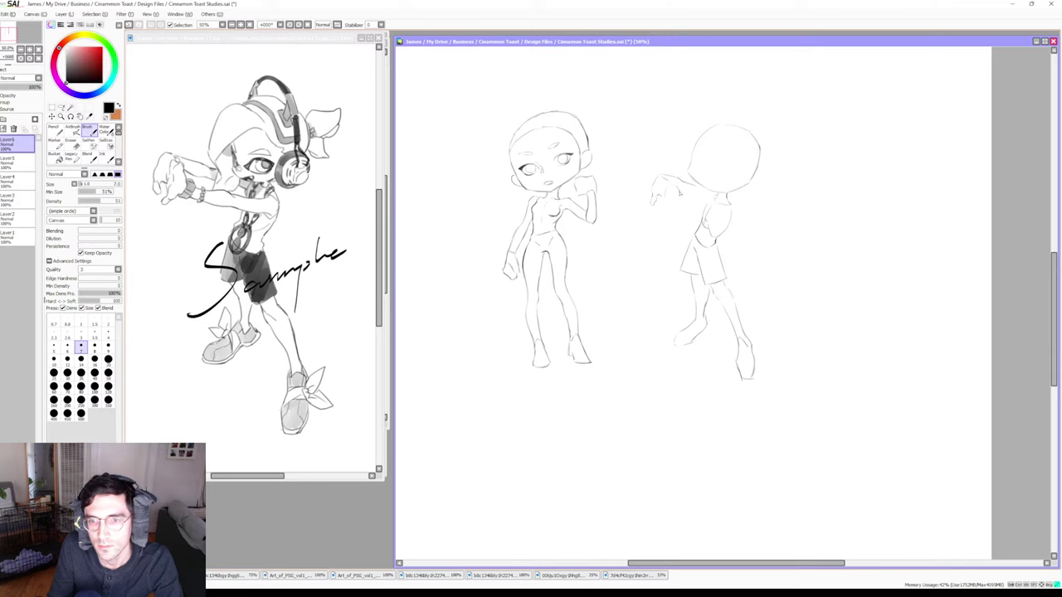
pyautogui.press('e')
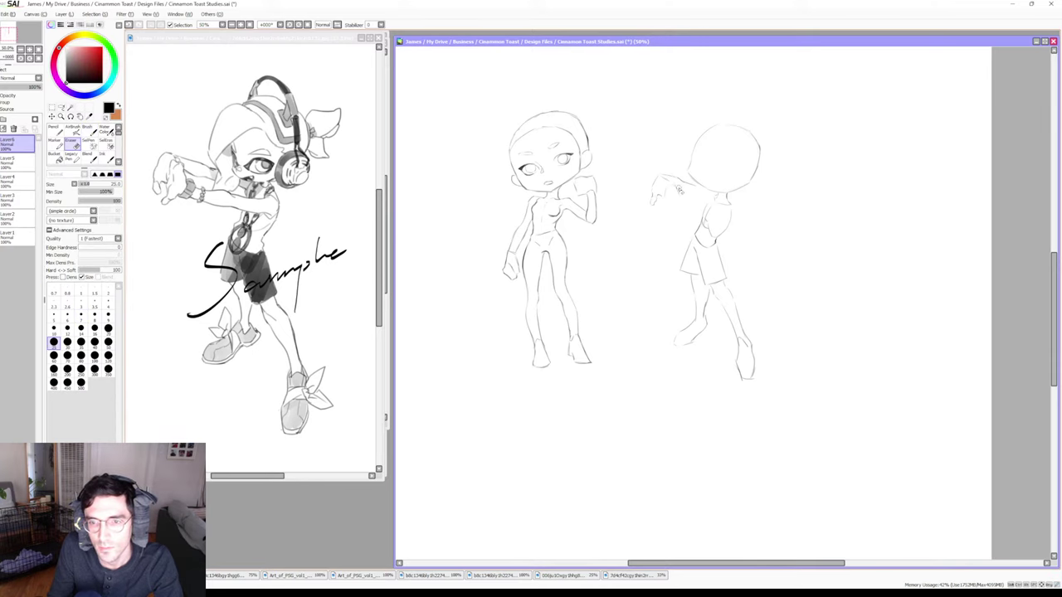
pyautogui.press('b')
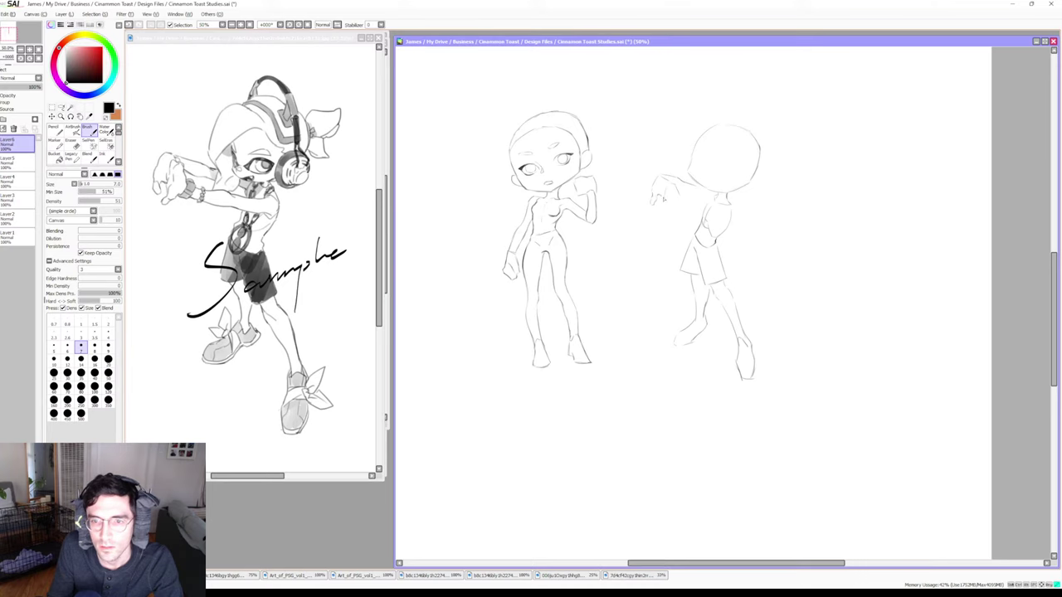
pyautogui.press('e')
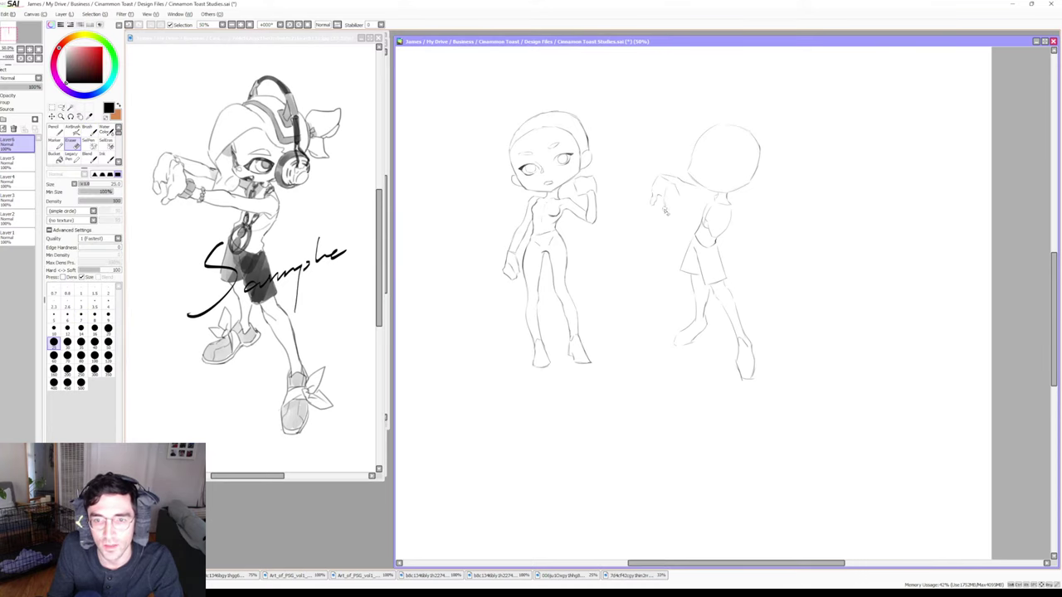
pyautogui.press('b')
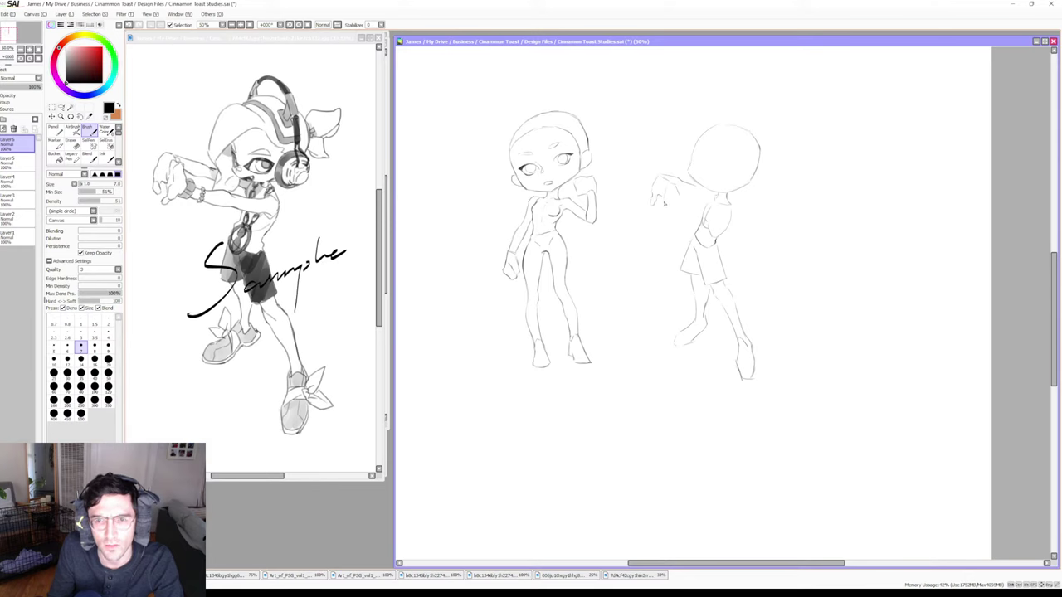
# Sketch the underside of the second figure's near arm from the hands to the chest, erasing overlapping torso lines
pyautogui.press('e')
pyautogui.press('b')
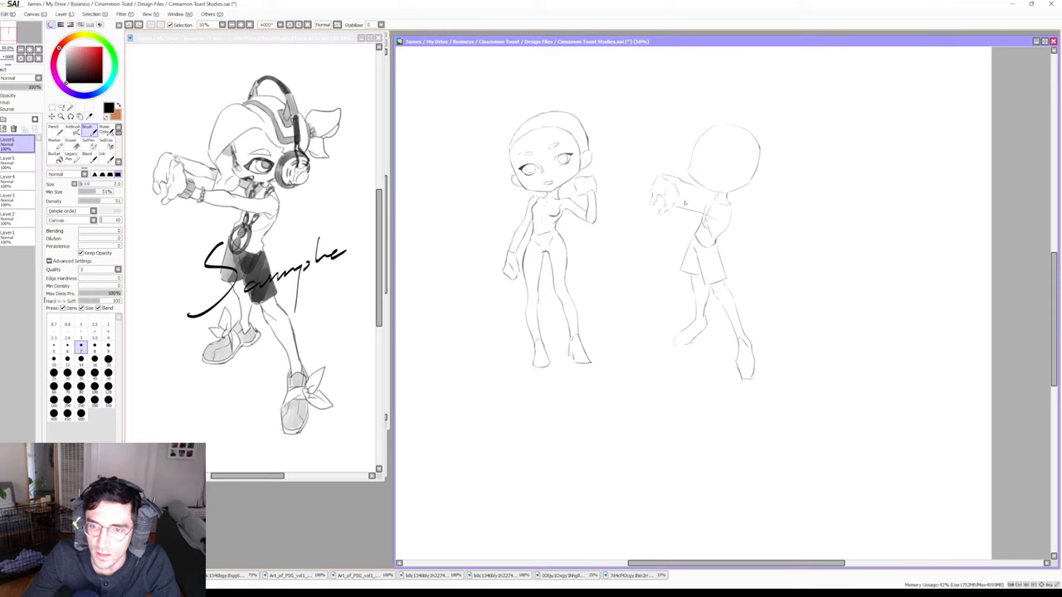
pyautogui.press('e')
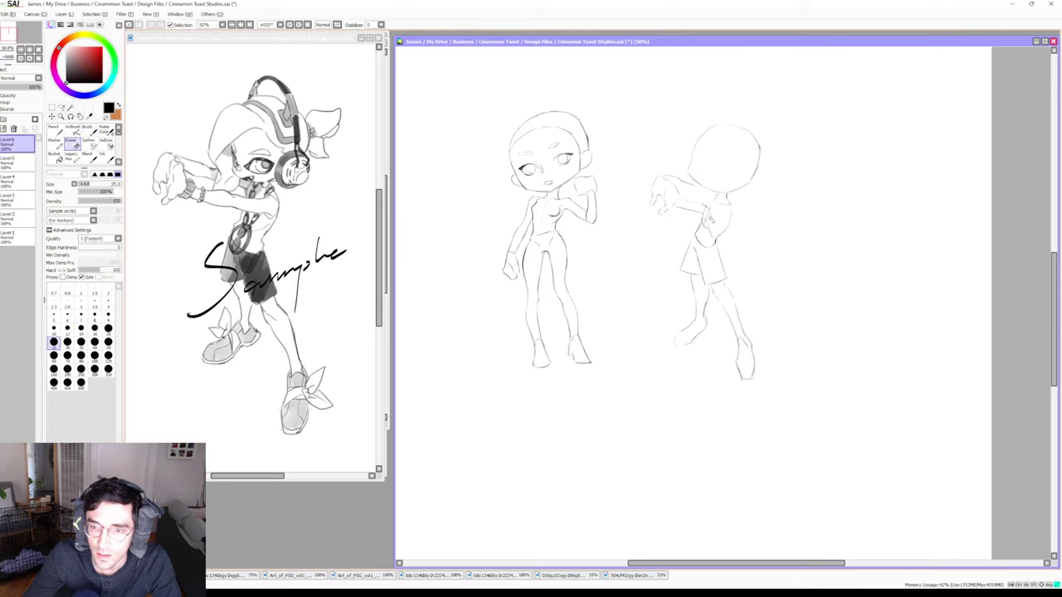
pyautogui.press('b')
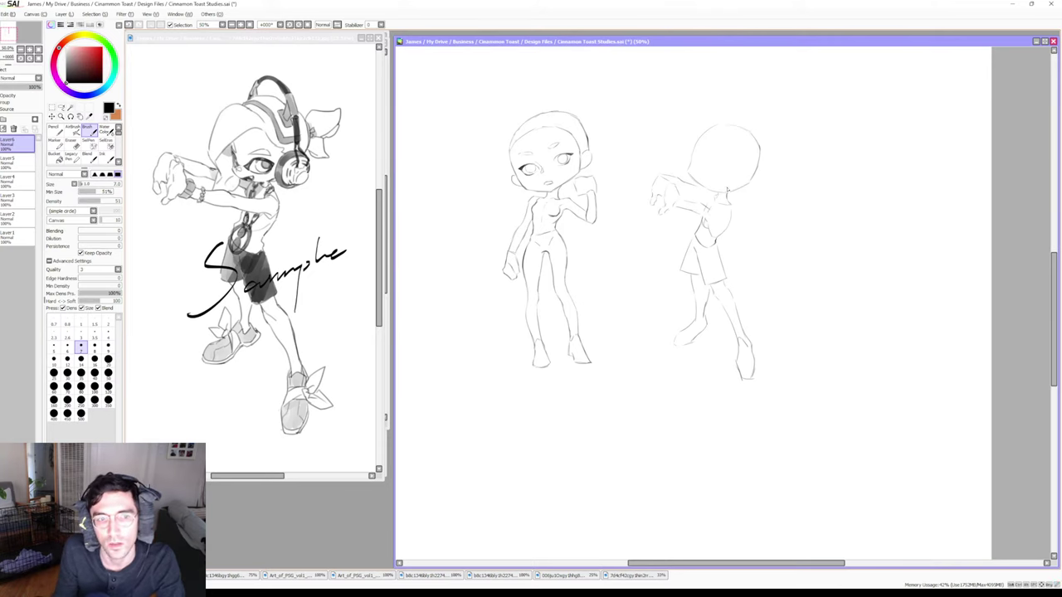
pyautogui.press('e')
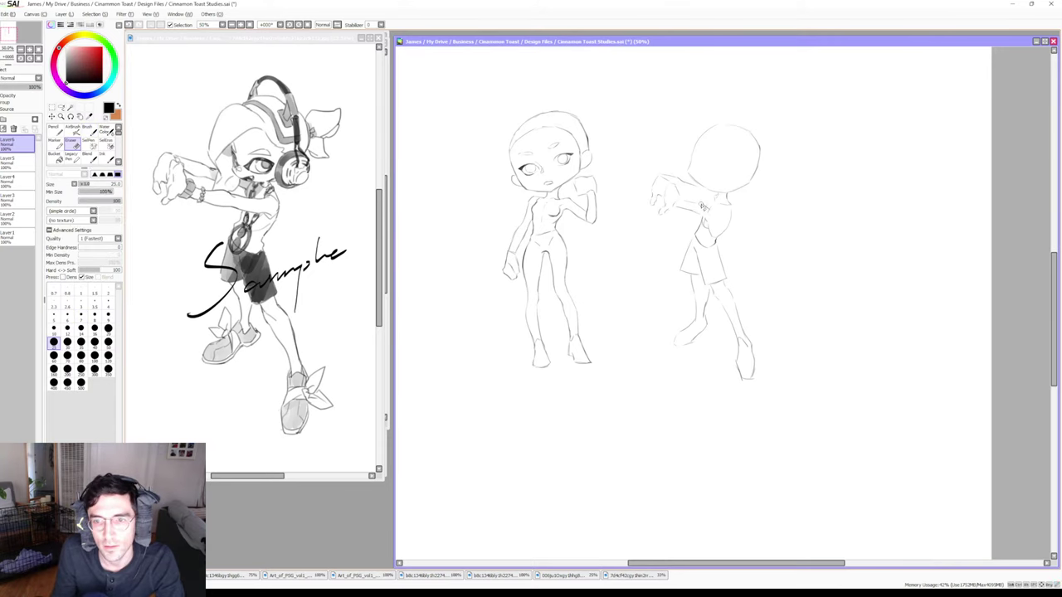
pyautogui.press('b')
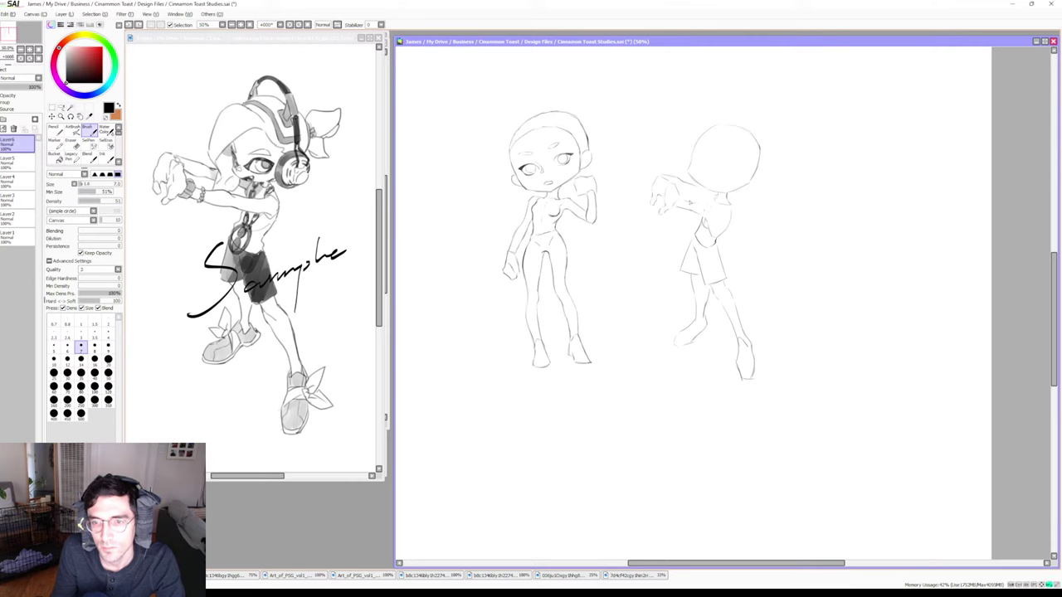
# Redraw the second figure's near upper arm and join it to the shoulder
pyautogui.press('e')
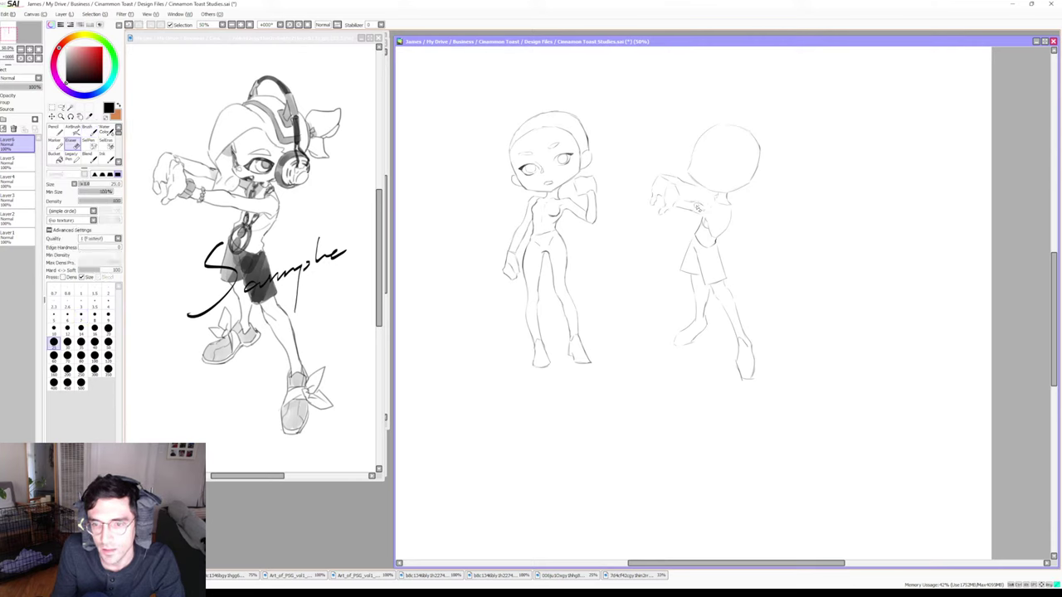
pyautogui.press('b')
pyautogui.press('e')
pyautogui.press('b')
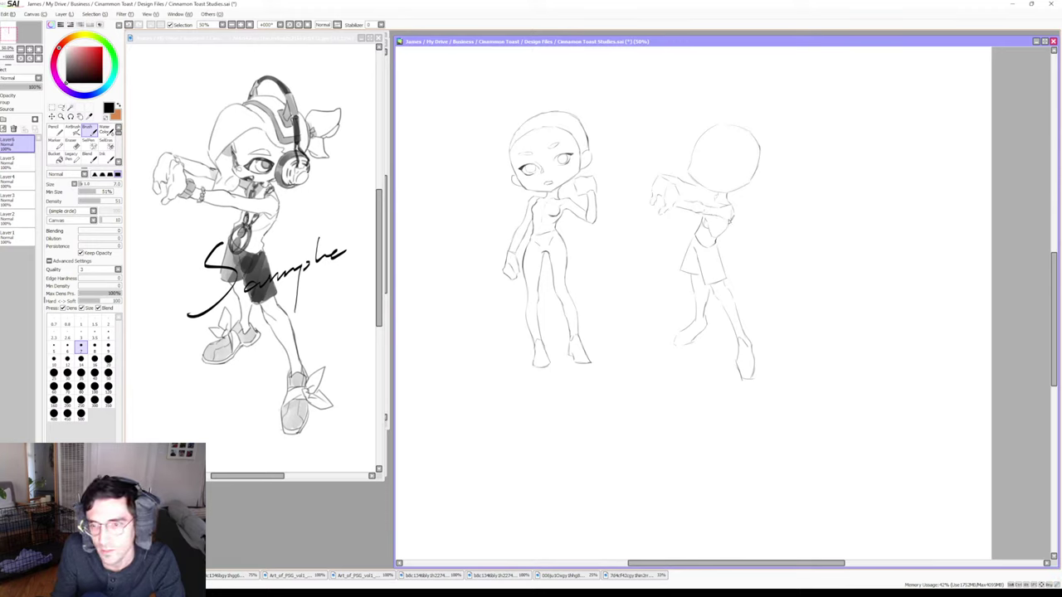
# Erase the old back line below the second figure's shoulder and redraw it slanting down to the waist
pyautogui.press('e')
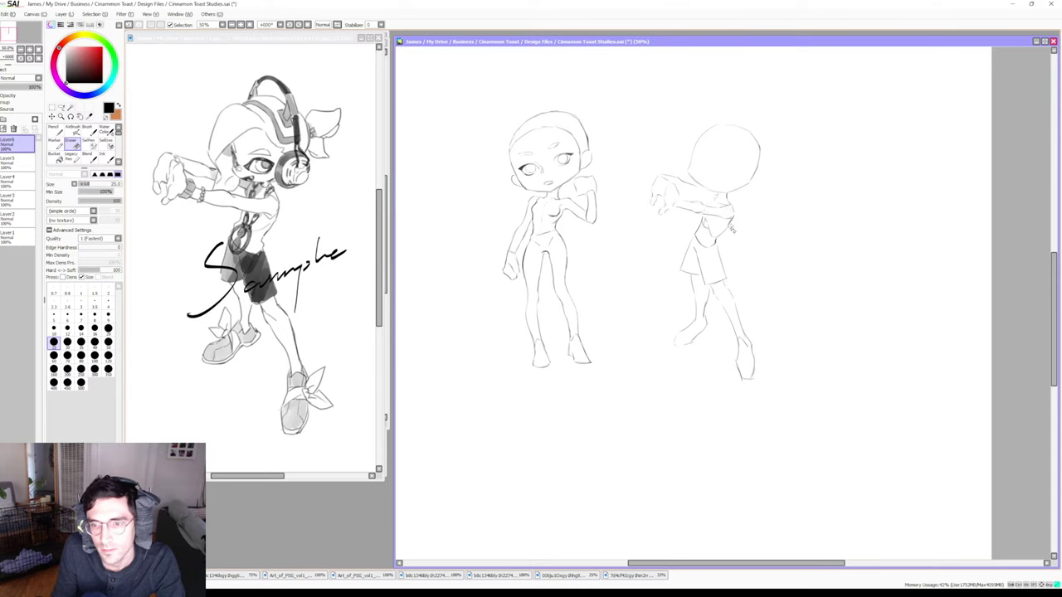
pyautogui.press('b')
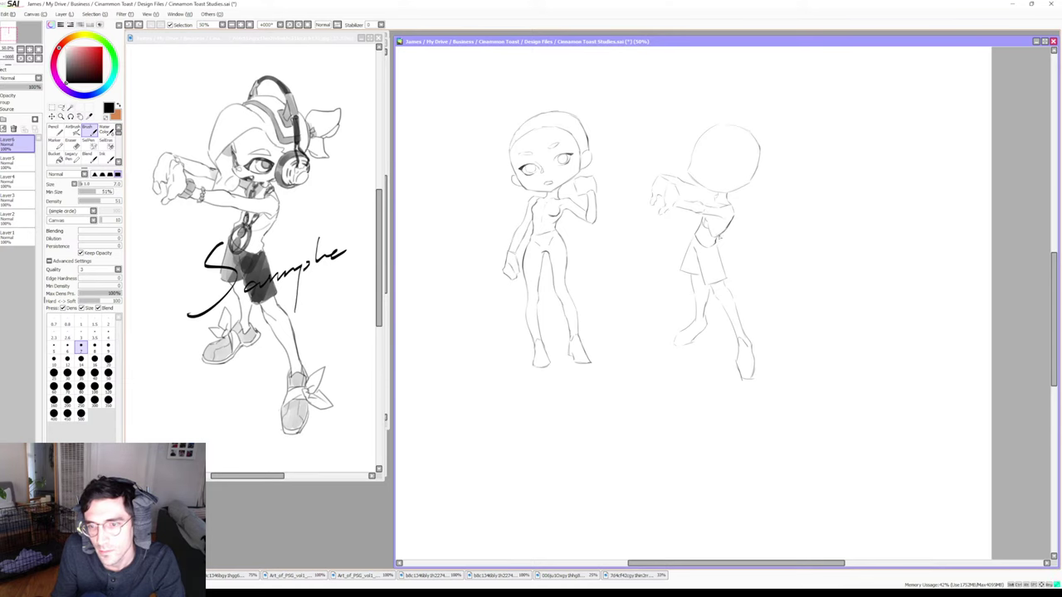
pyautogui.press('e')
pyautogui.press('b')
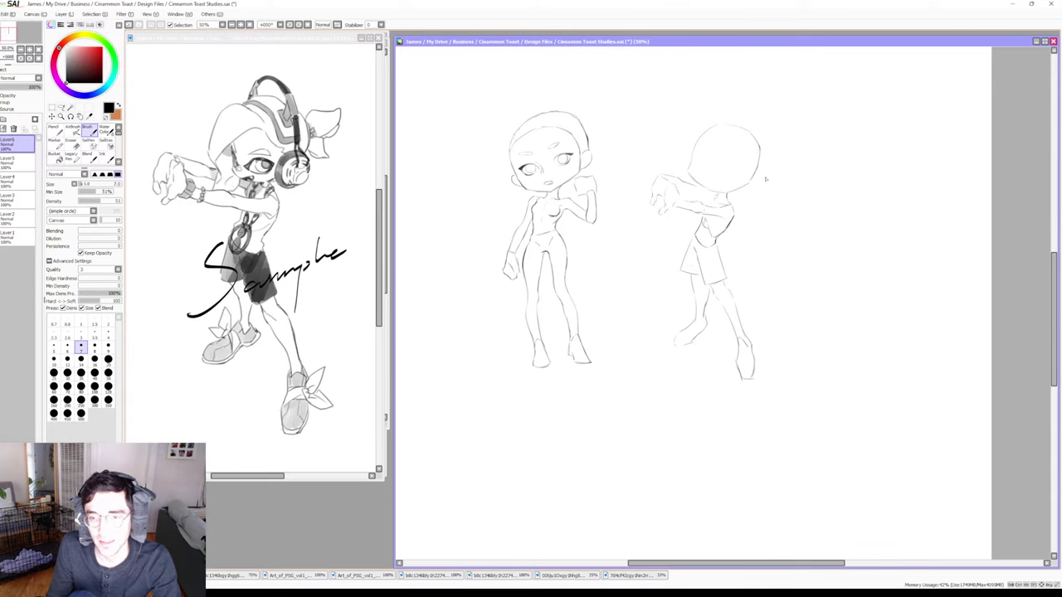
# Rework the second figure's near shoulder into a rounded curve that flows into the back line
pyautogui.press('e')
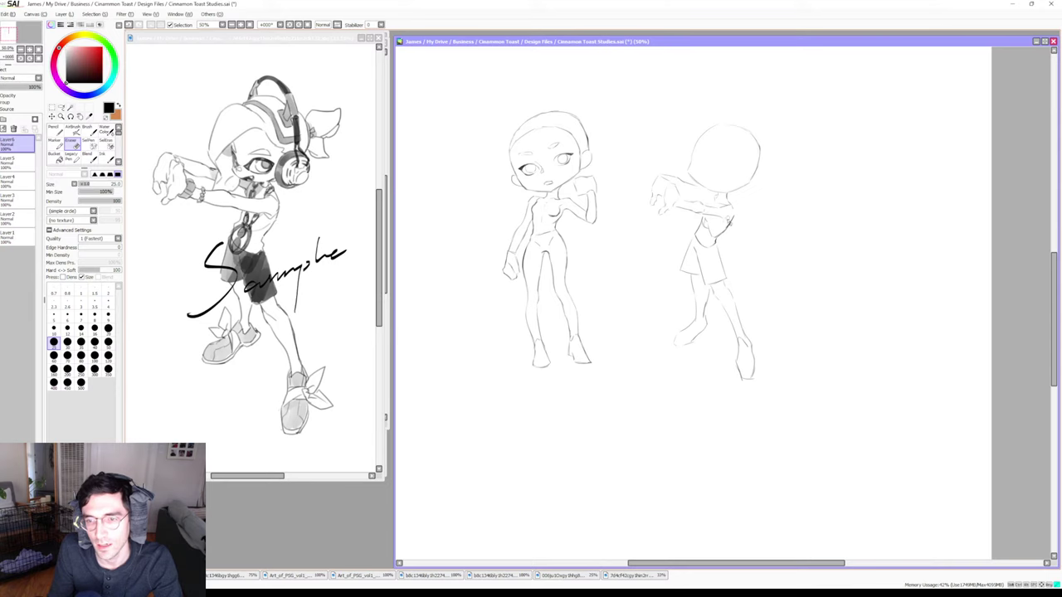
pyautogui.press('b')
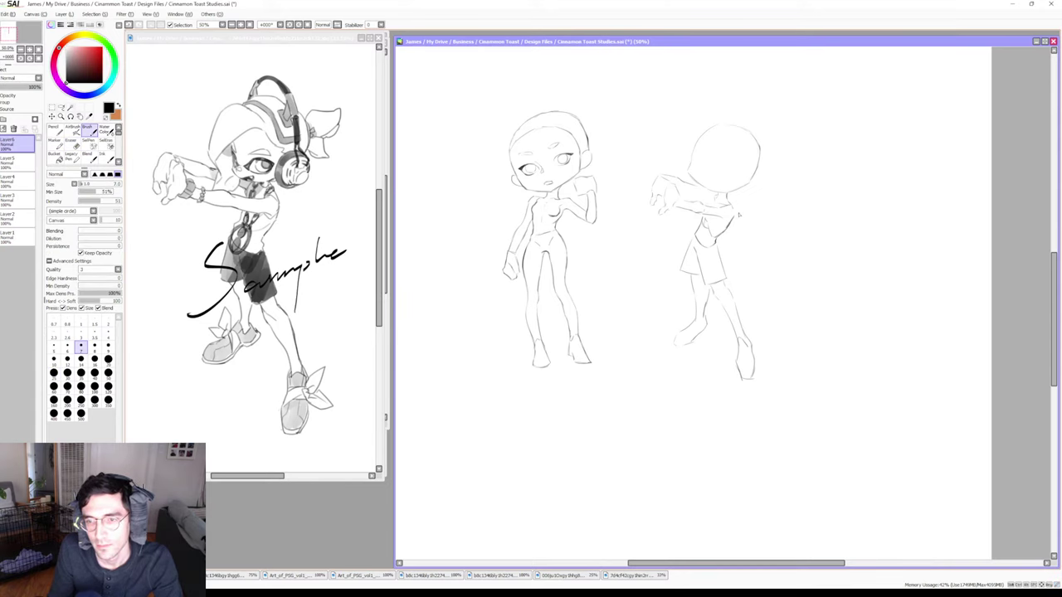
pyautogui.press('e')
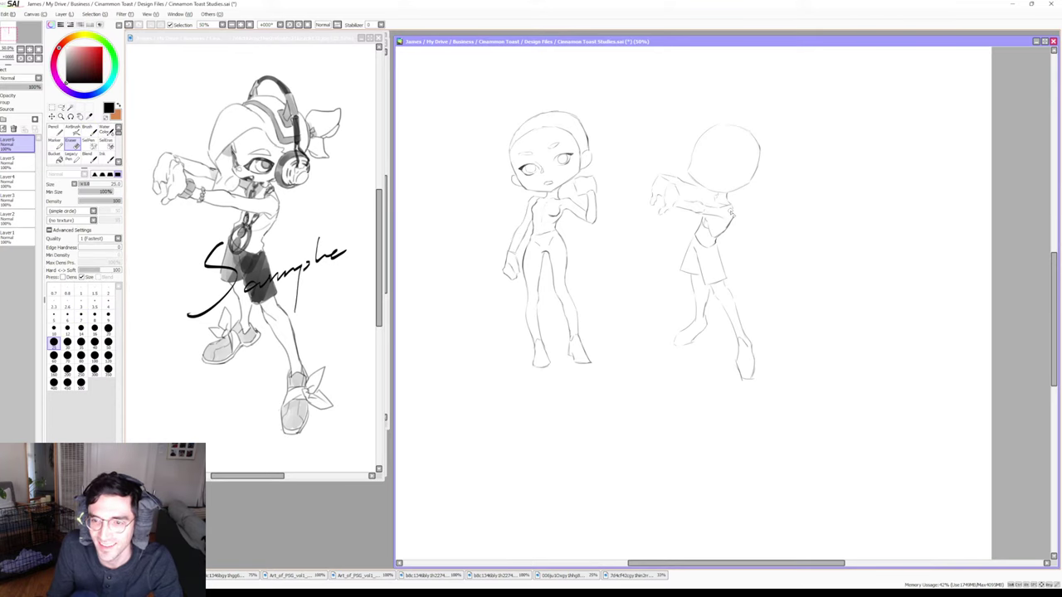
pyautogui.press('b')
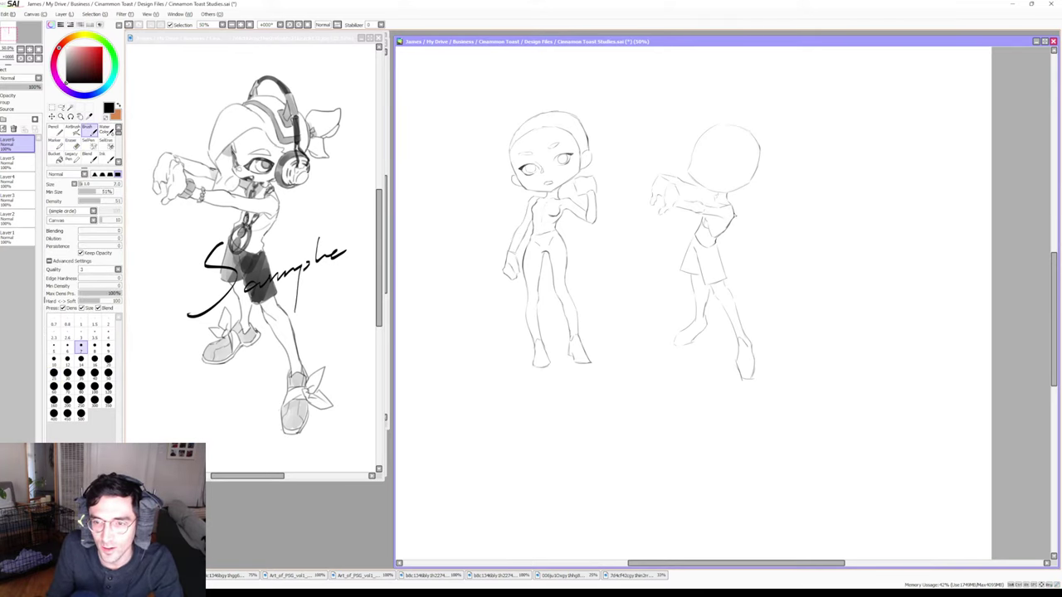
pyautogui.press('e')
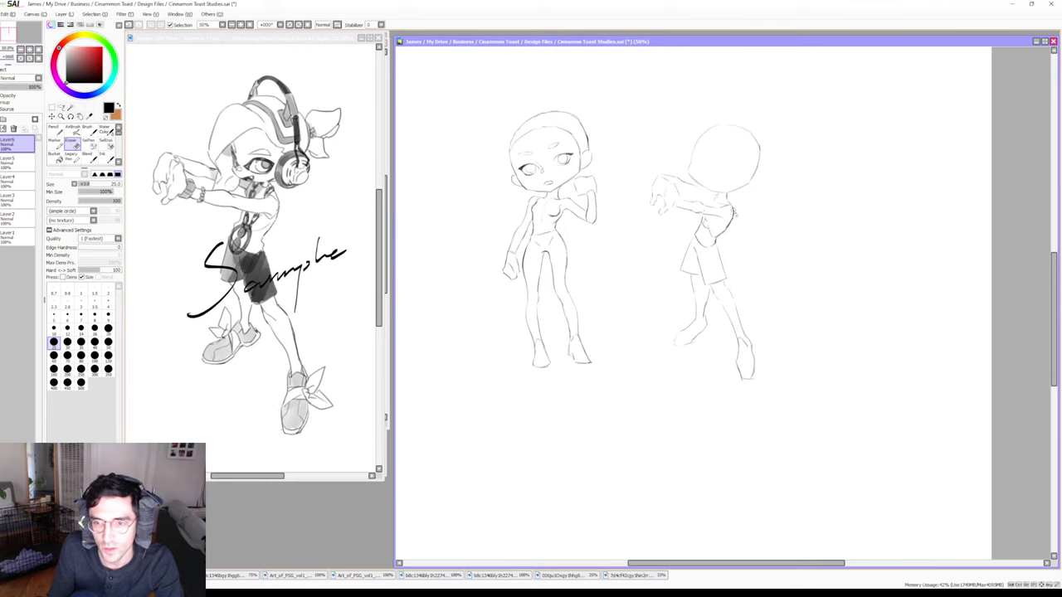
pyautogui.press('b')
# Reshape the second figure's near foot by erasing and redrawing its toe and its outer edge from the ankle
pyautogui.press('e')
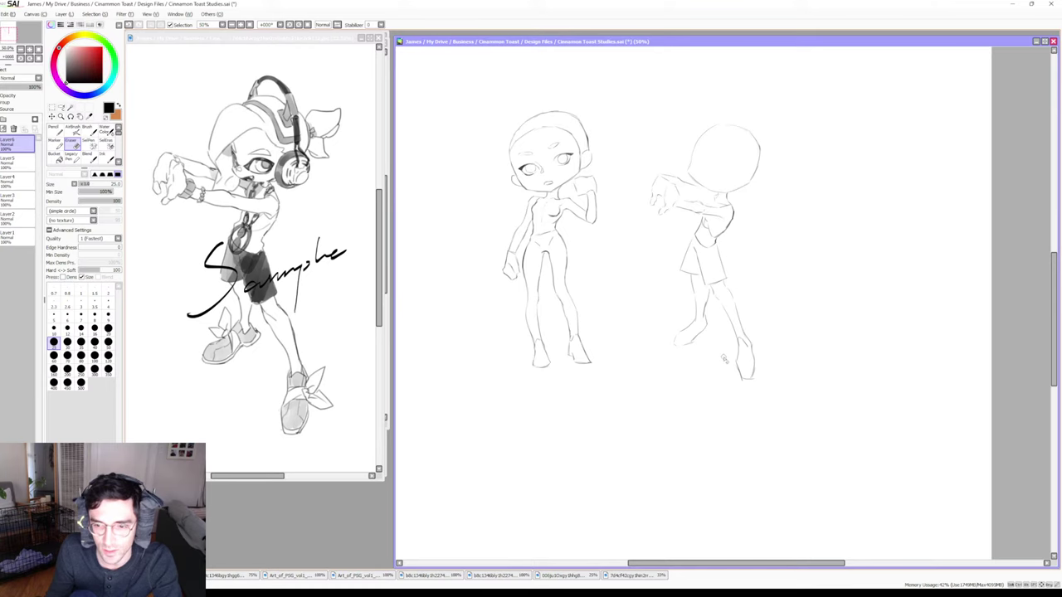
pyautogui.press('b')
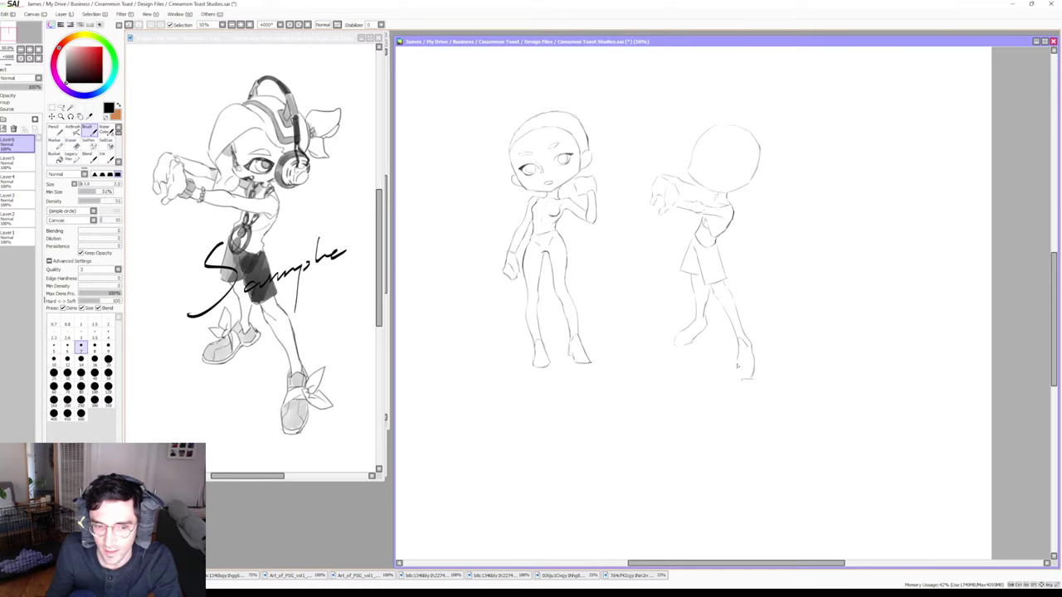
pyautogui.moveTo(737, 364); pyautogui.dragTo(747, 380)
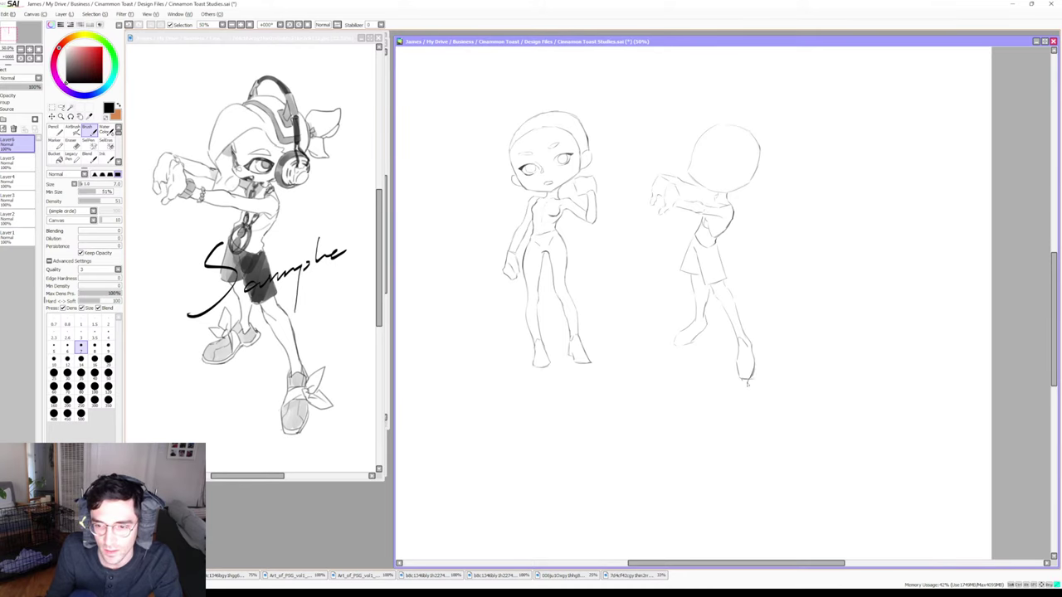
pyautogui.press('e')
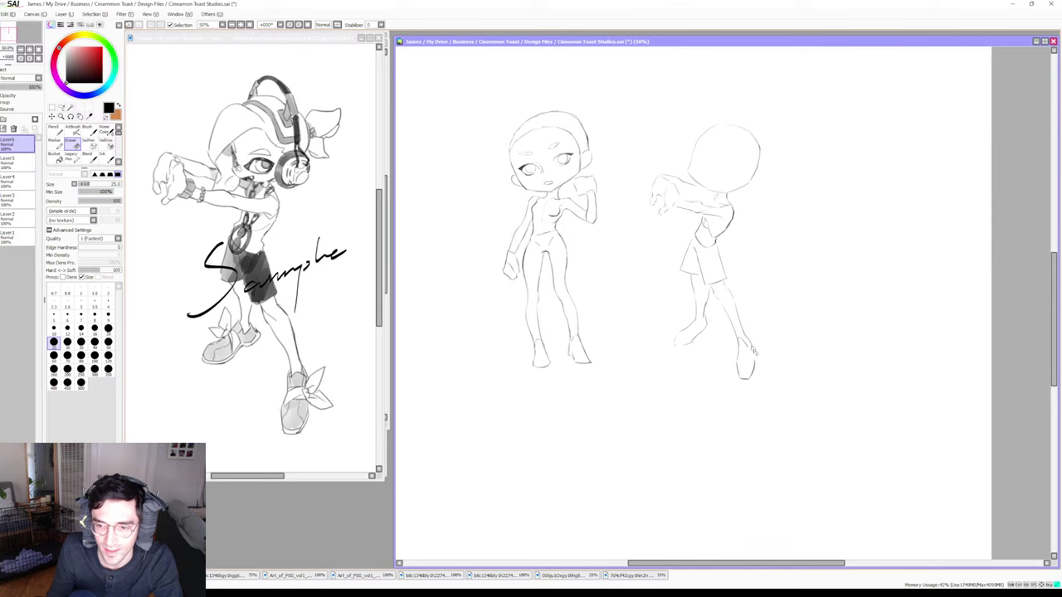
pyautogui.press('b')
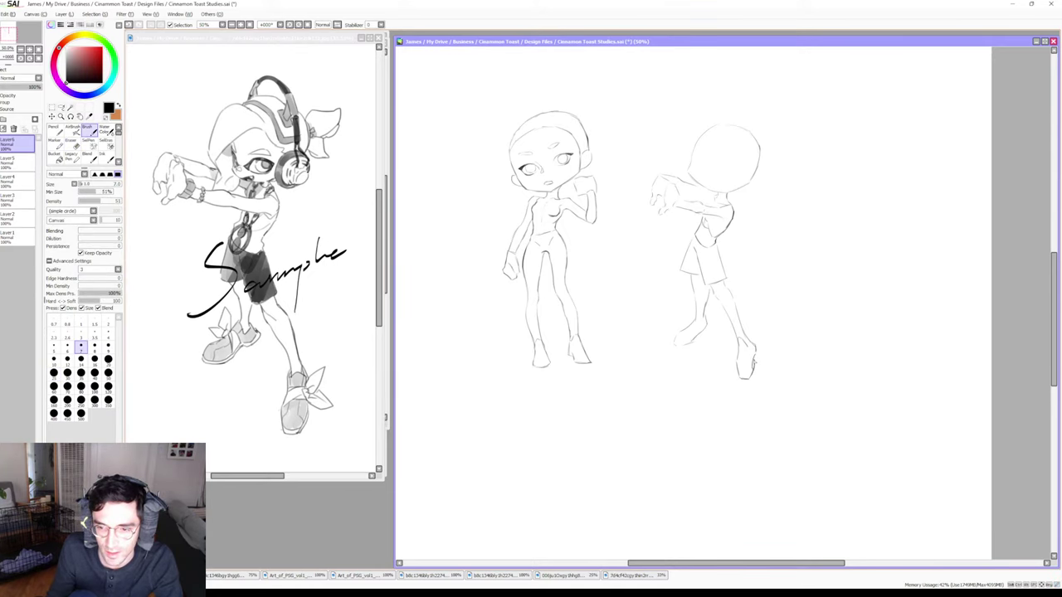
pyautogui.press('e')
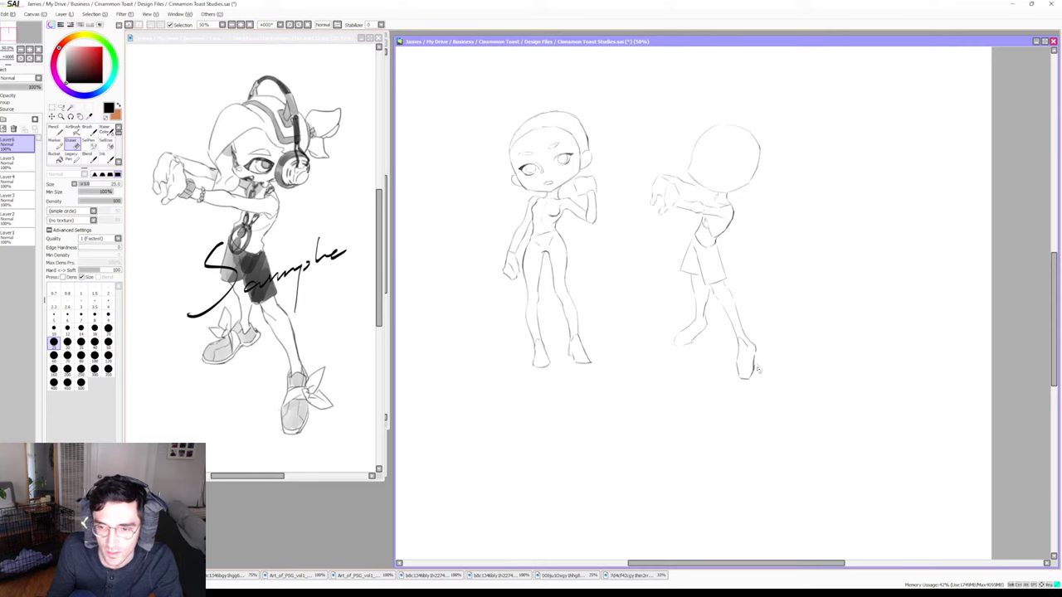
pyautogui.press('b')
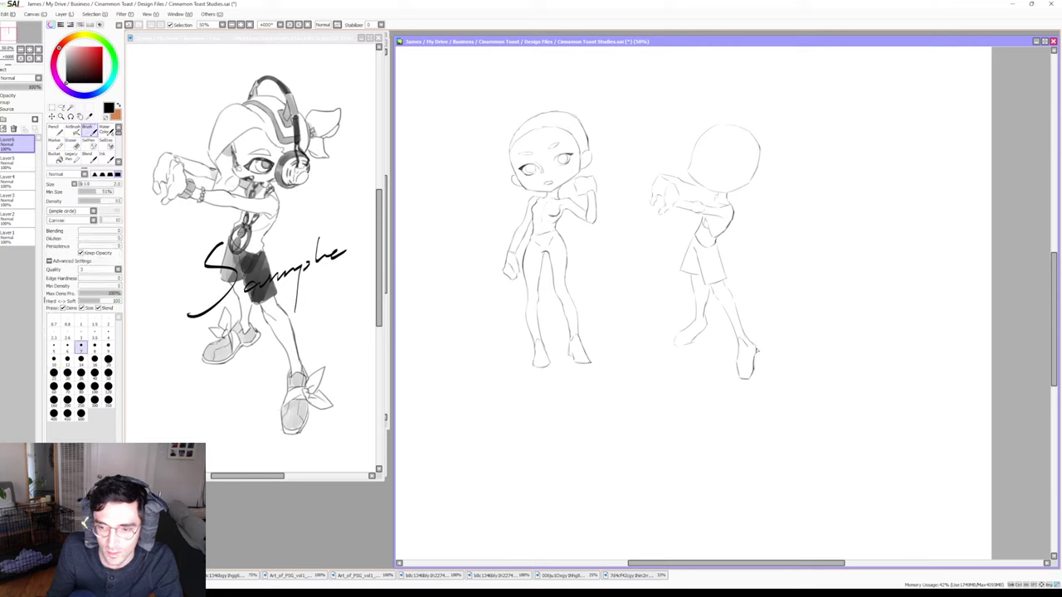
# Erase and redraw the inner edge and toe of the second figure's near foot, ending the toe slightly lower
pyautogui.press('e')
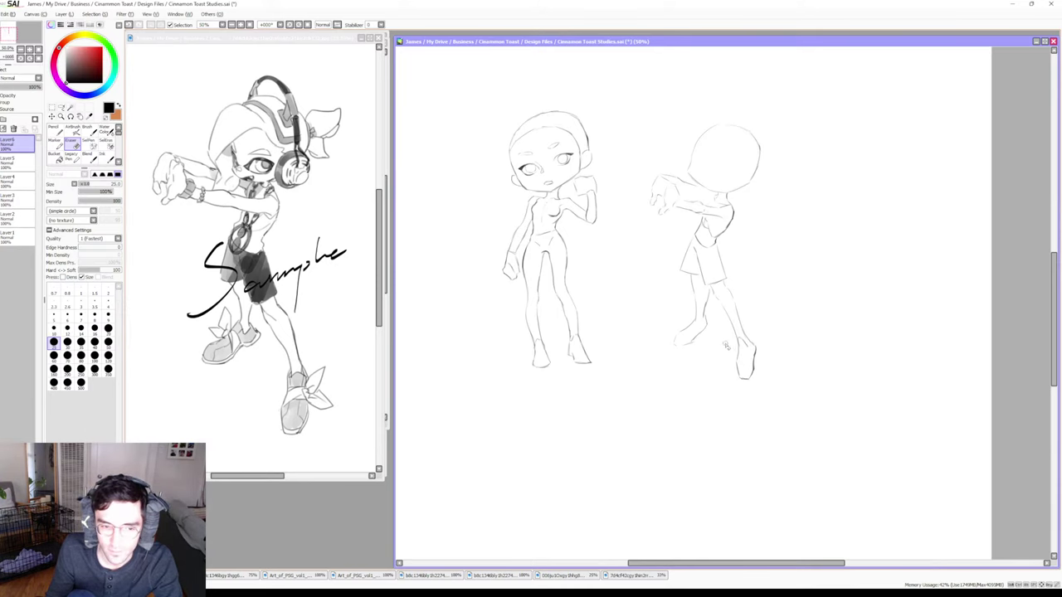
pyautogui.press('b')
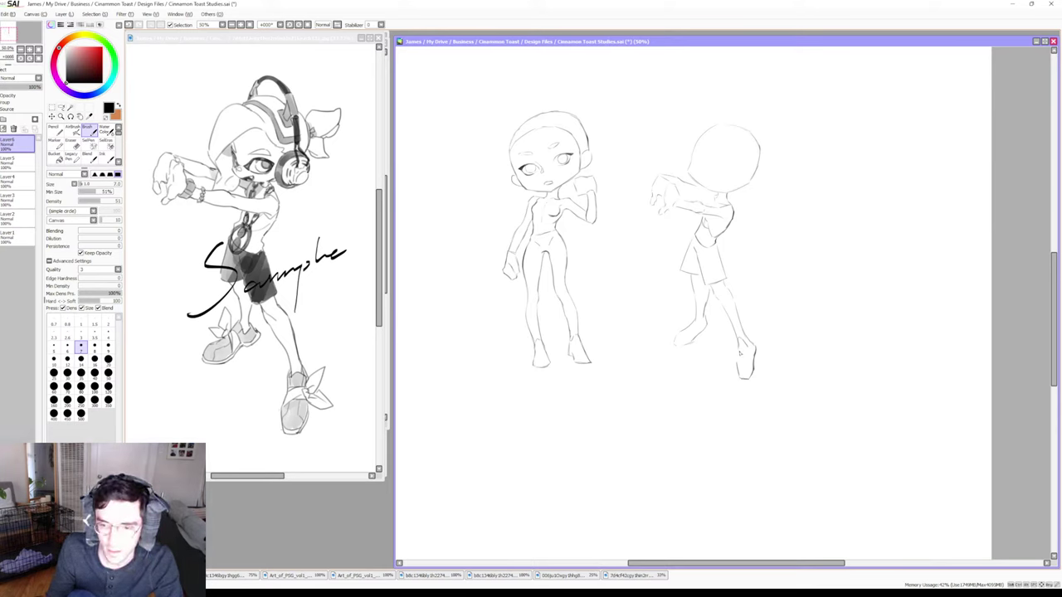
pyautogui.moveTo(740, 352); pyautogui.dragTo(738, 363)
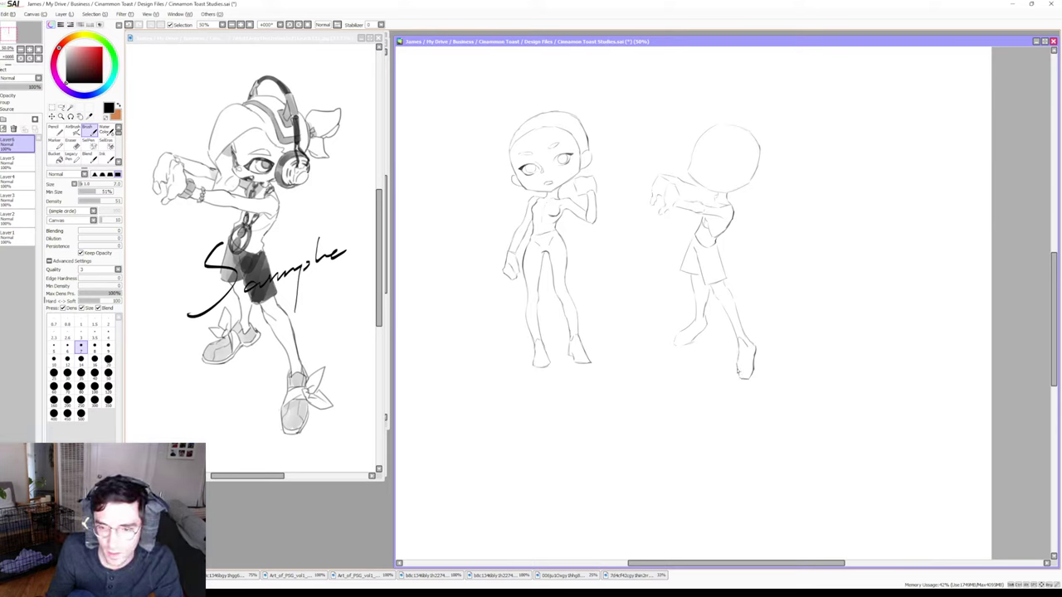
pyautogui.press('e')
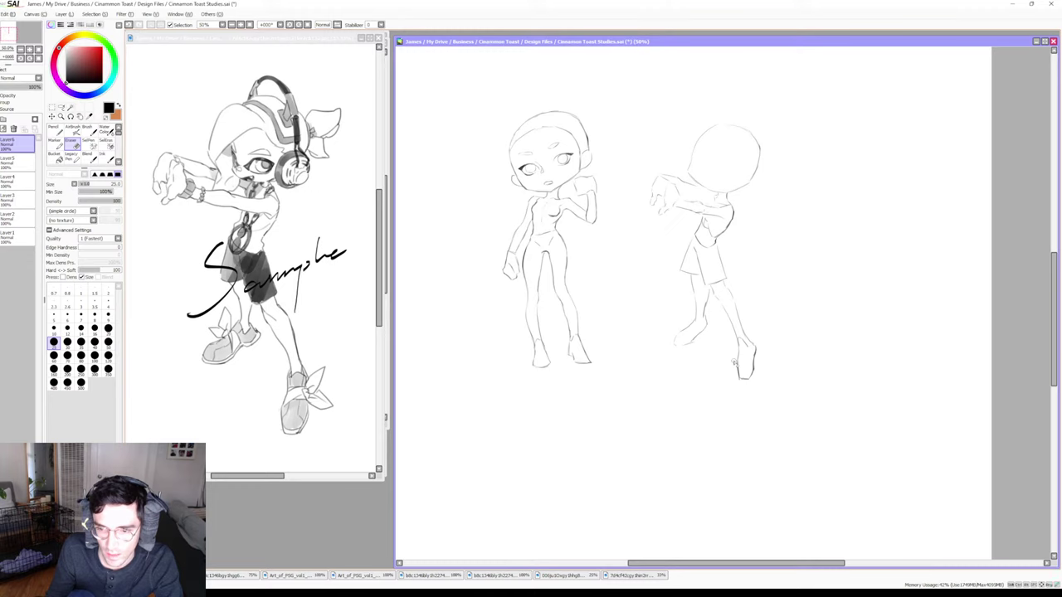
pyautogui.moveTo(733, 363)
pyautogui.mouseDown()
pyautogui.moveTo(742, 384)
pyautogui.moveTo(758, 374)
pyautogui.moveTo(746, 378)
pyautogui.mouseUp()
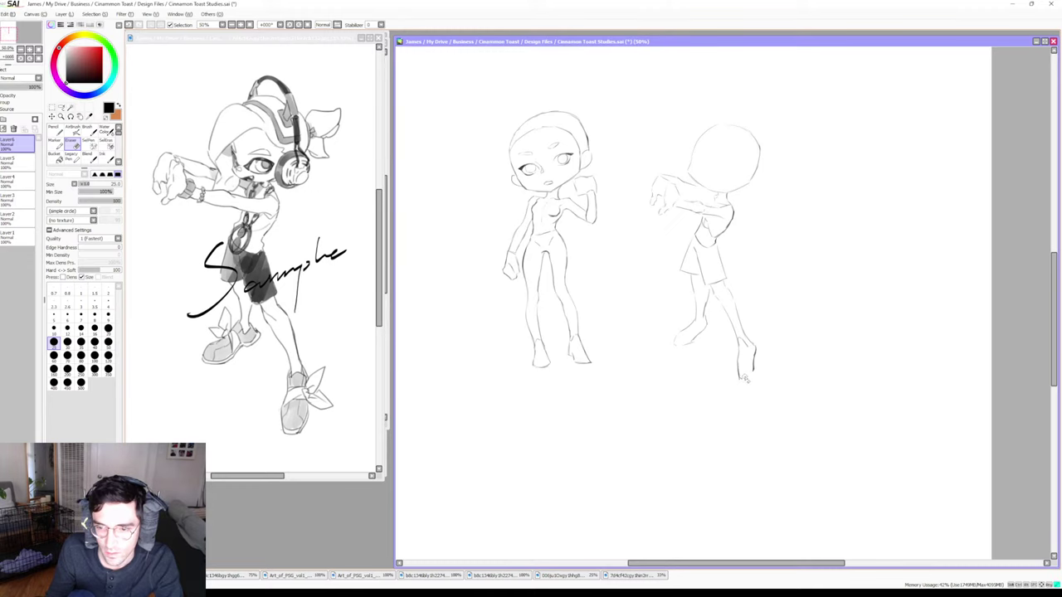
pyautogui.press('b')
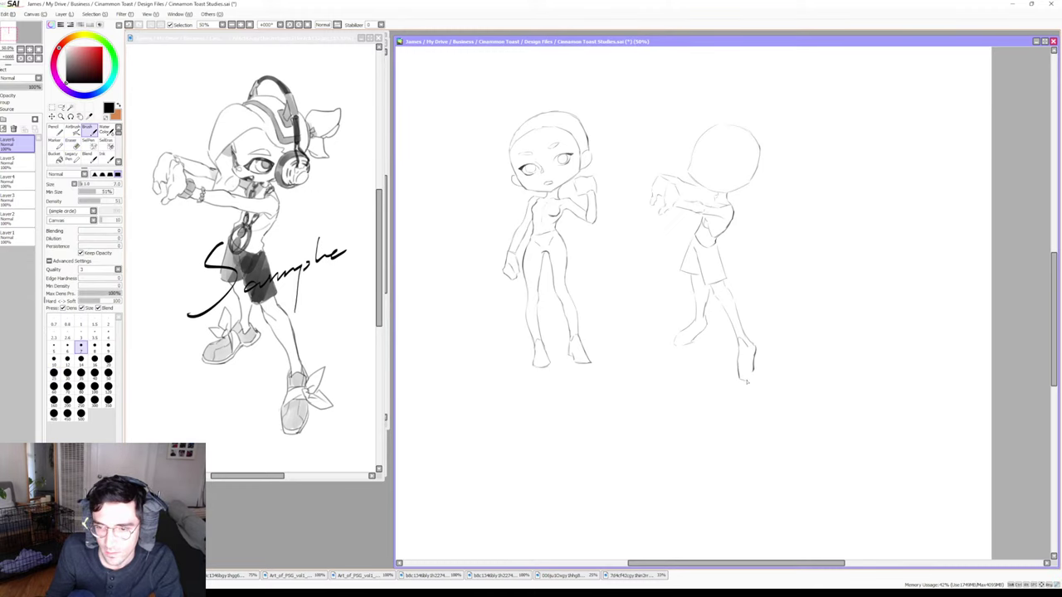
pyautogui.moveTo(745, 383)
pyautogui.mouseDown()
pyautogui.moveTo(754, 370)
pyautogui.moveTo(754, 382)
pyautogui.mouseUp()
pyautogui.press('e')
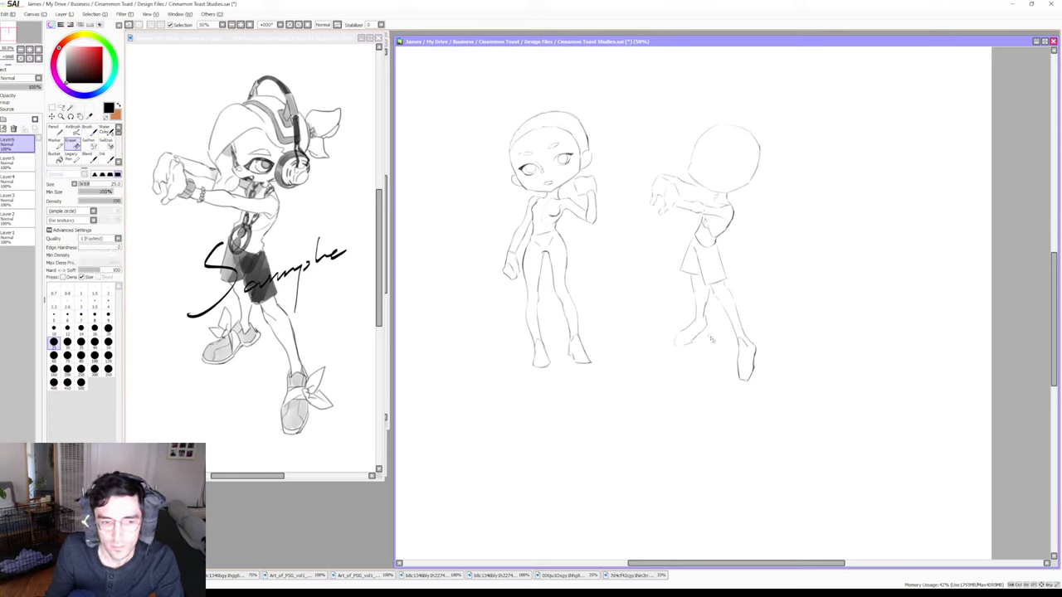
# Refine the small lines around the second figure's wrist and the back of the outstretched hand
pyautogui.press('b')
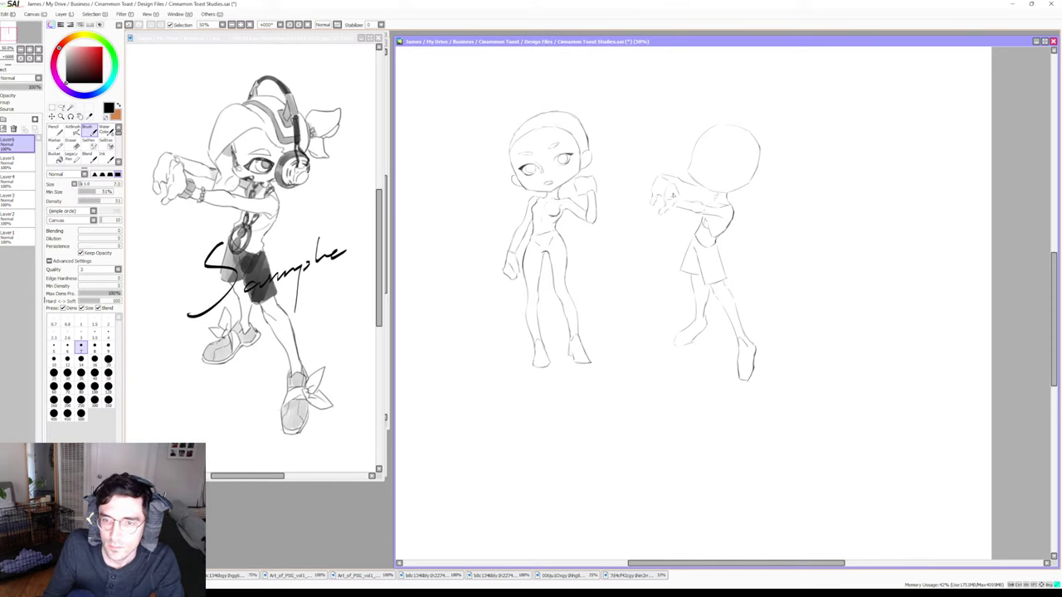
pyautogui.press('e')
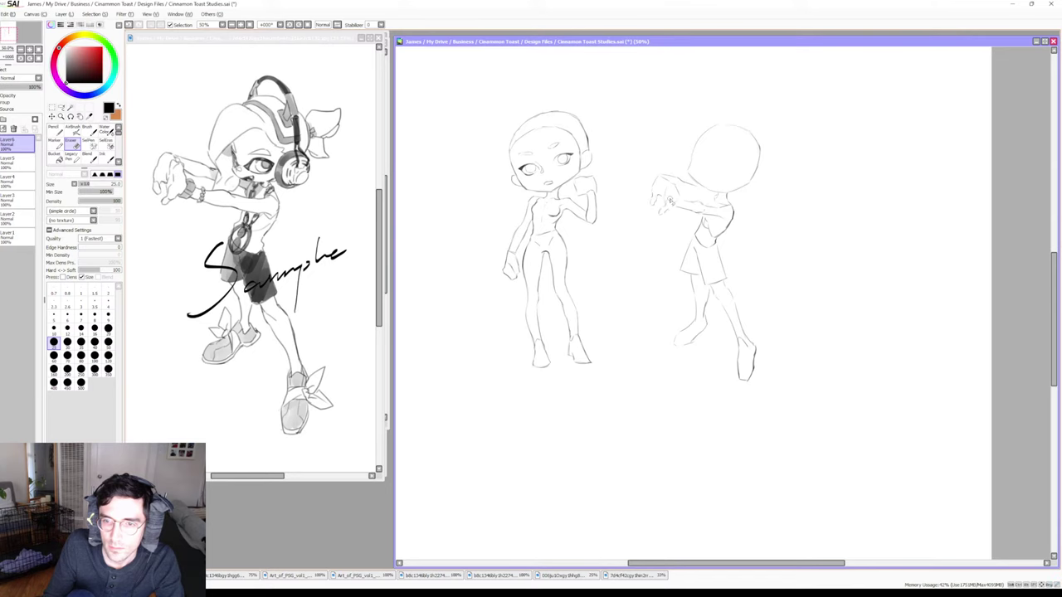
pyautogui.press('b')
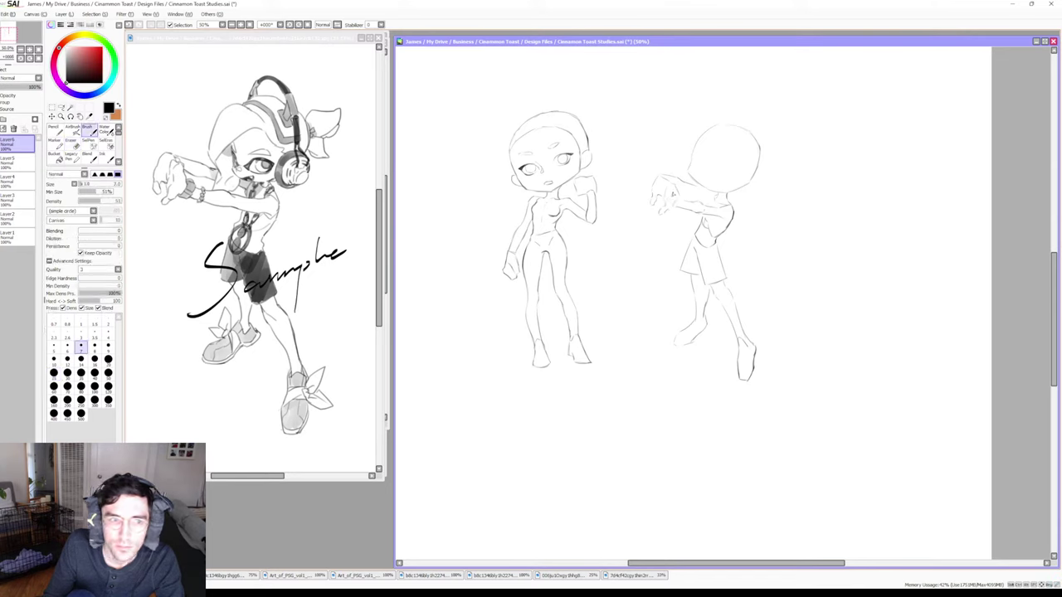
pyautogui.press('e')
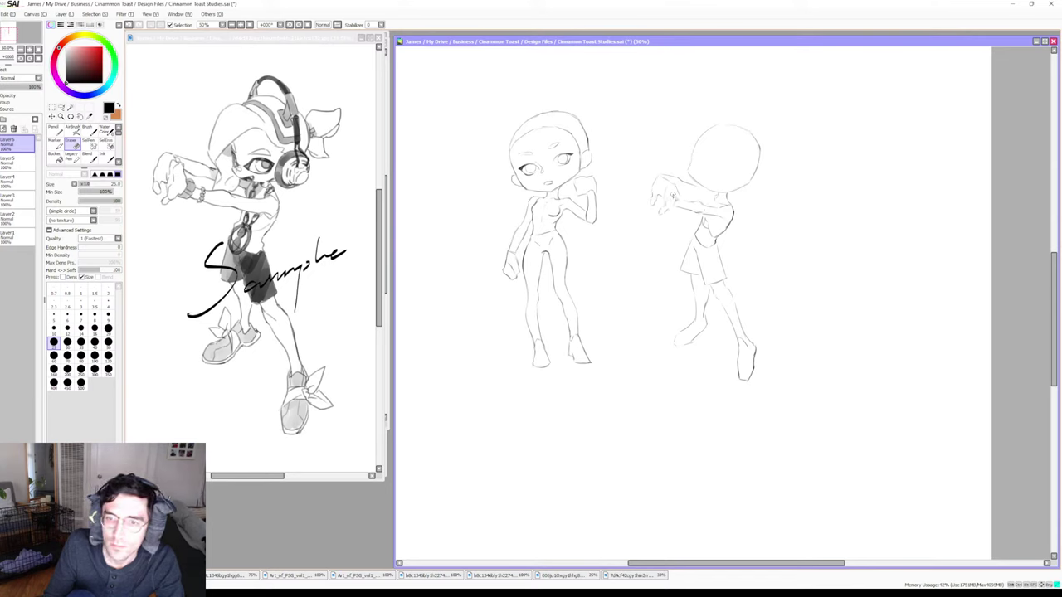
# Redraw the front contour of the second figure's face from the brow down to the chin
pyautogui.press('b')
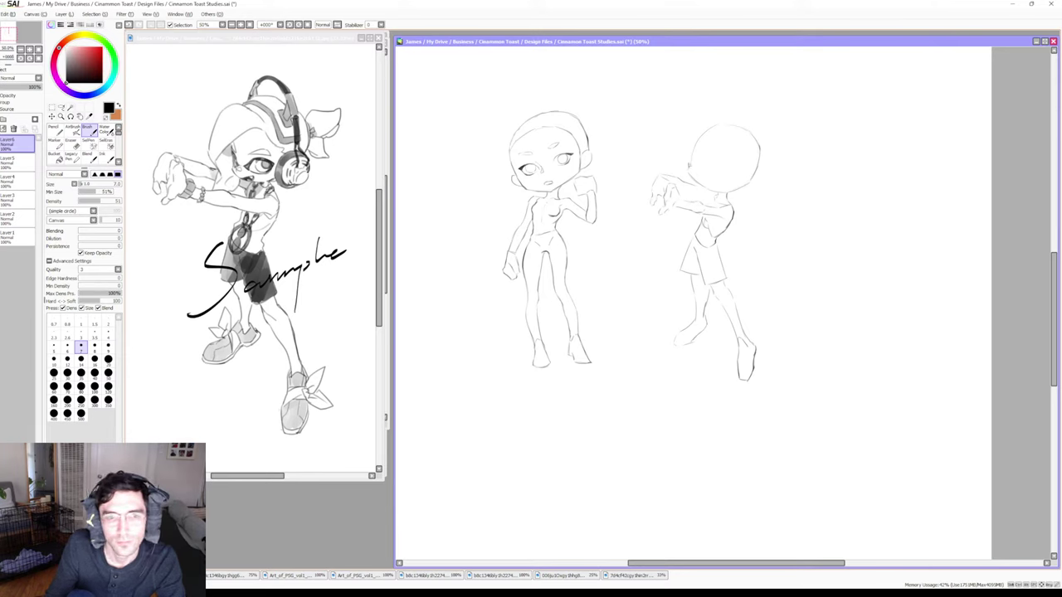
pyautogui.press('e')
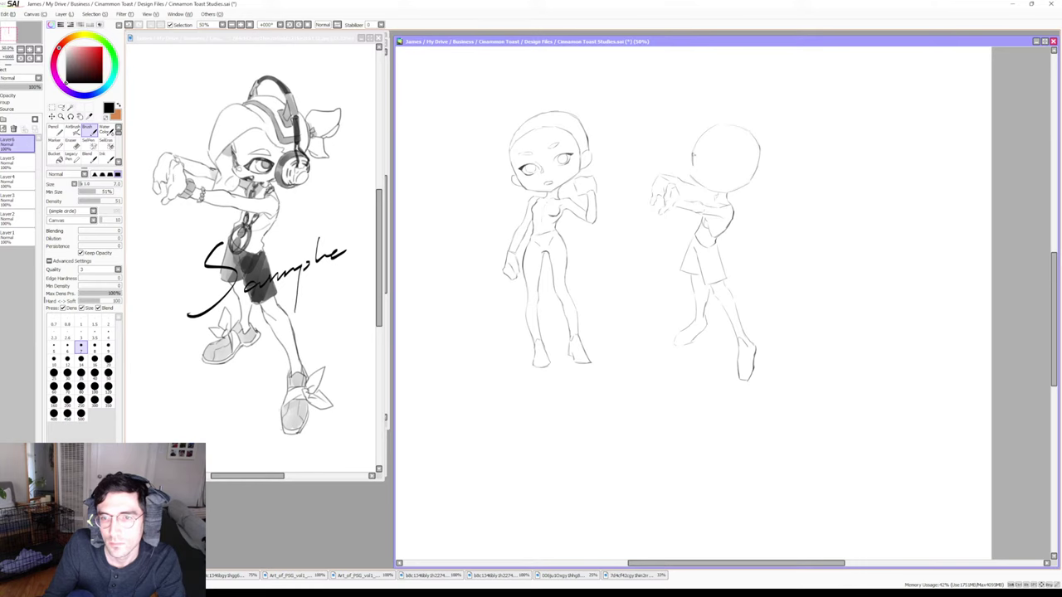
pyautogui.press('e')
pyautogui.press('b')
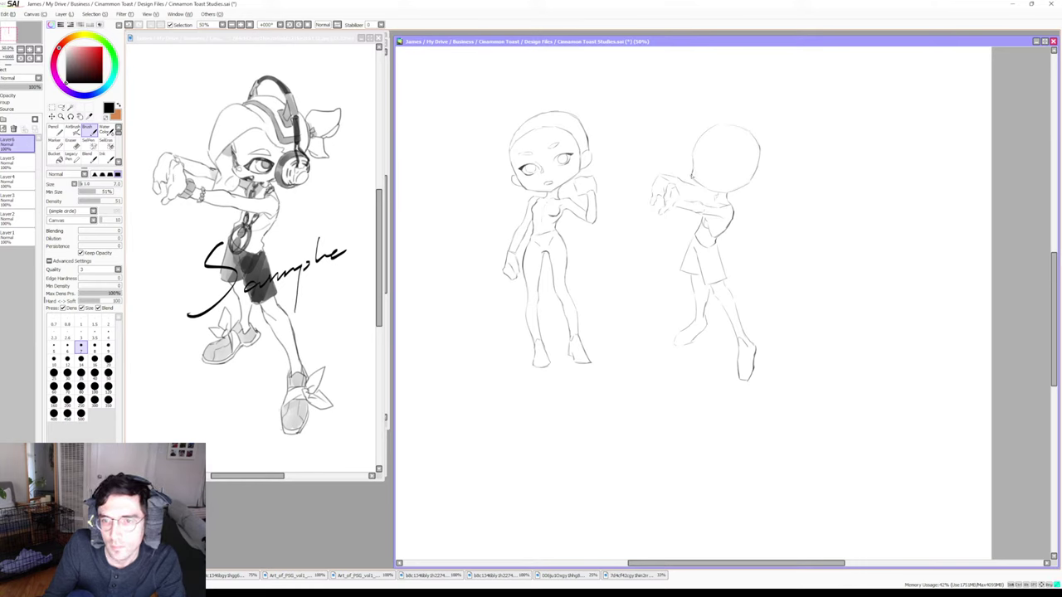
# Clean up and redraw the second figure's far arm below the chin, and save the canvas
pyautogui.press('e')
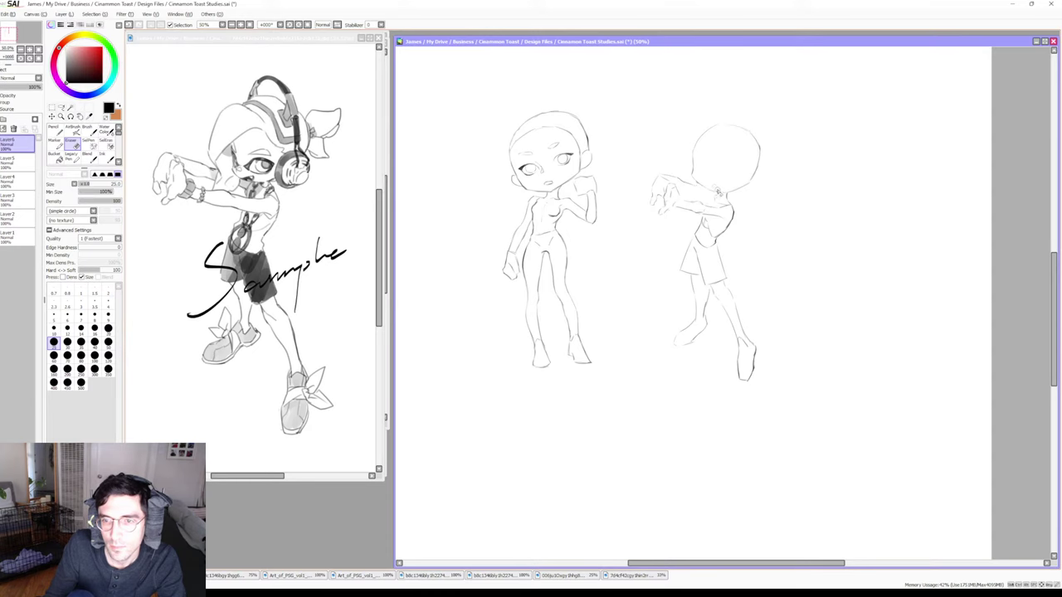
pyautogui.press('b')
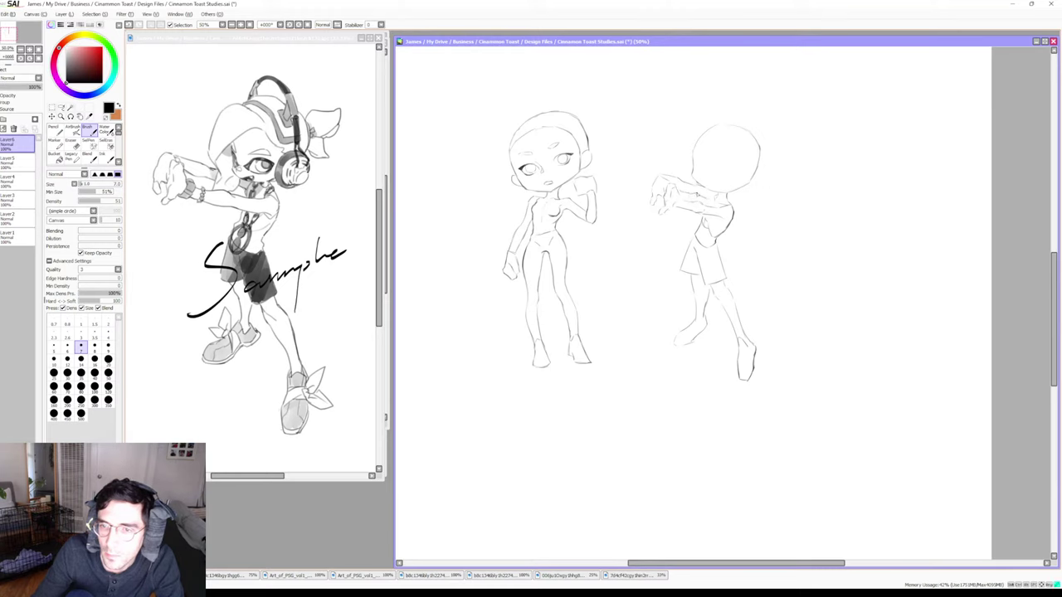
pyautogui.press('e')
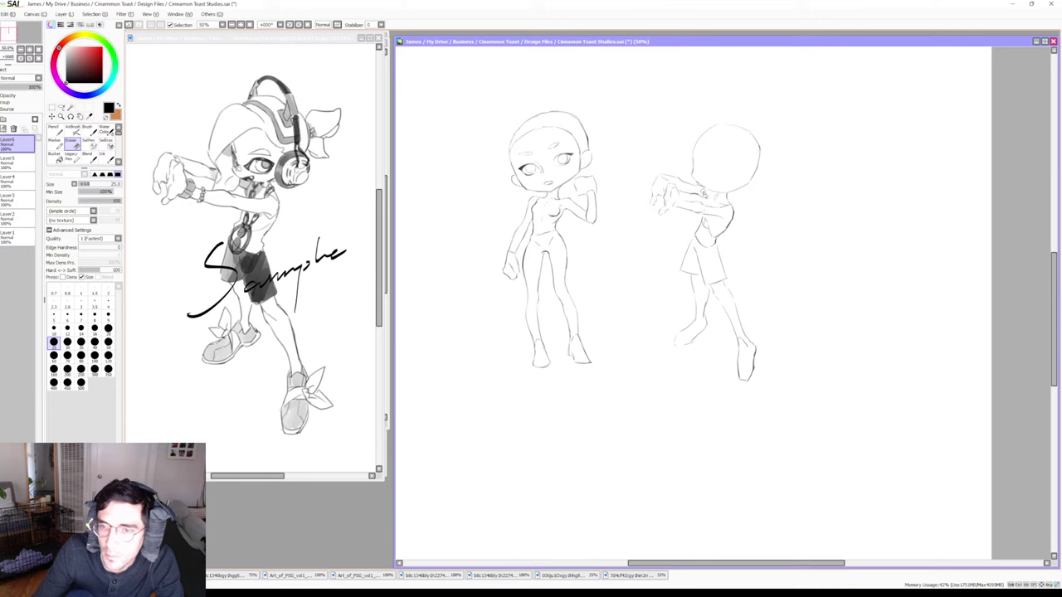
pyautogui.press('b')
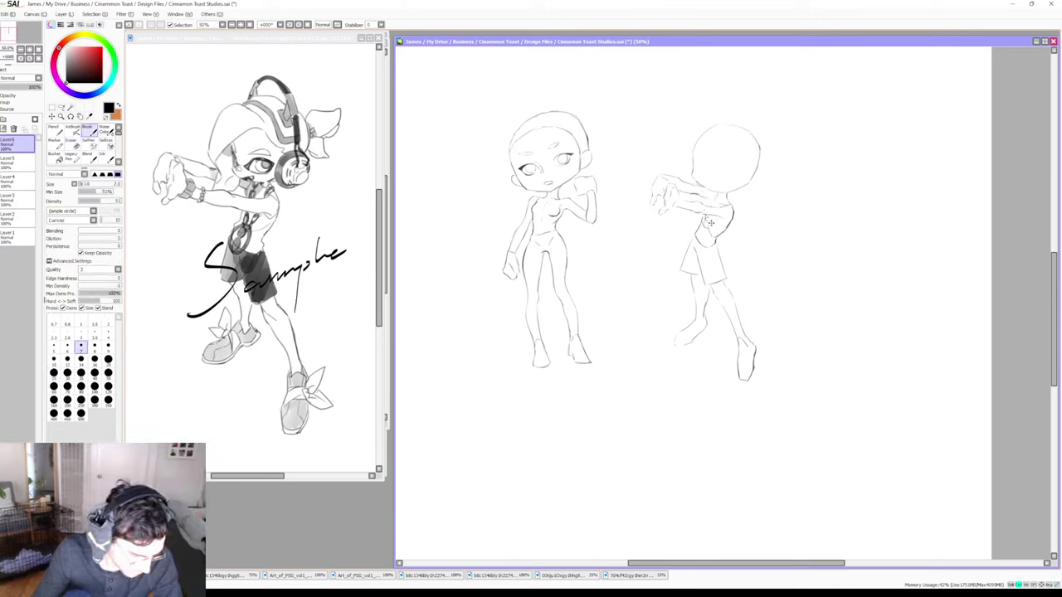
pyautogui.hotkey('ctrl', 's')
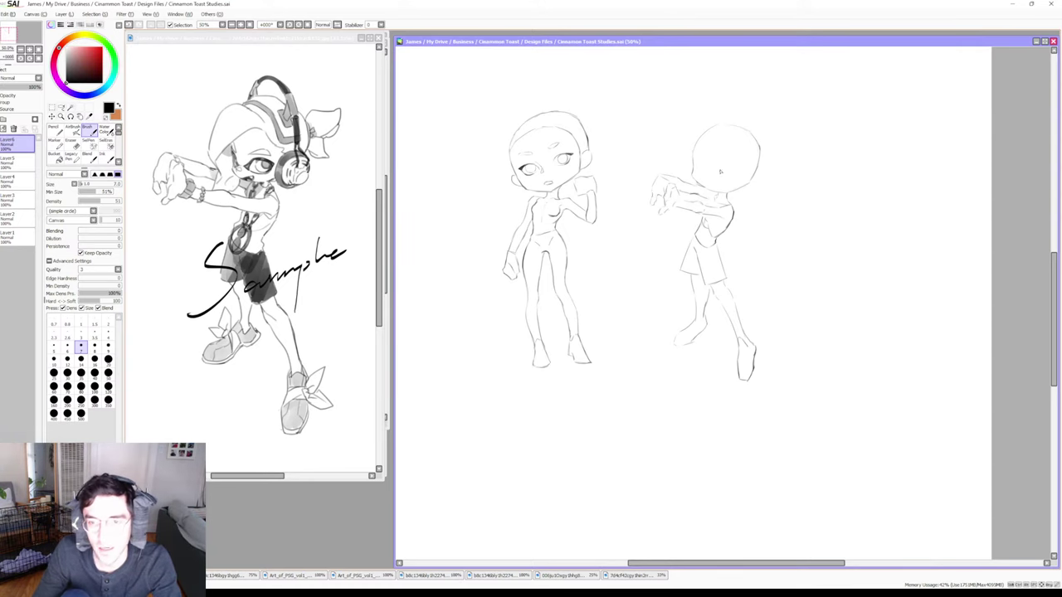
# Erase and redraw the second figure's forearm lines where the two outstretched arms overlap
pyautogui.press('e')
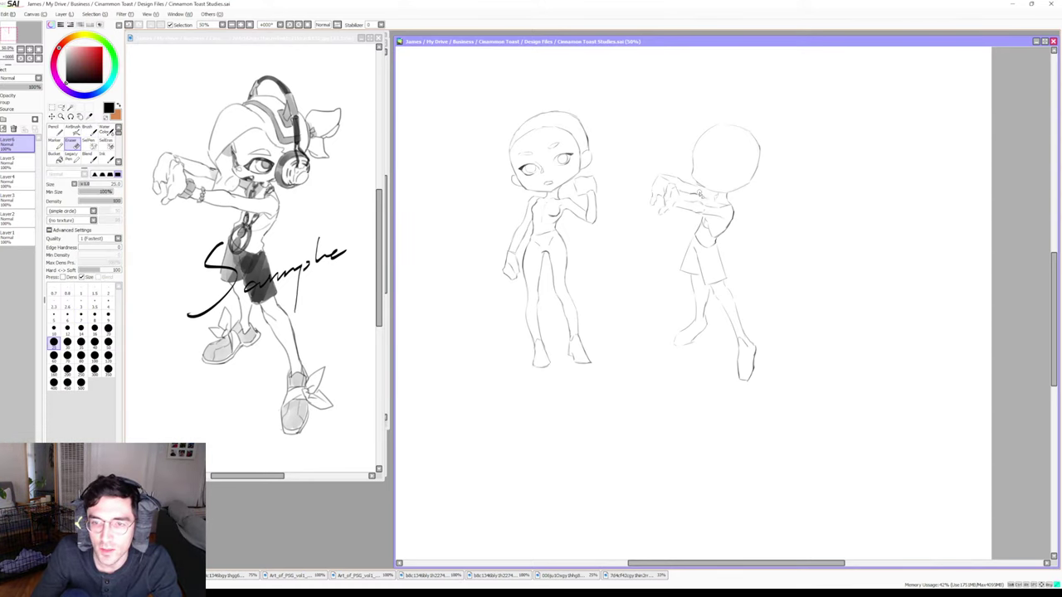
pyautogui.moveTo(700, 194); pyautogui.dragTo(701, 200)
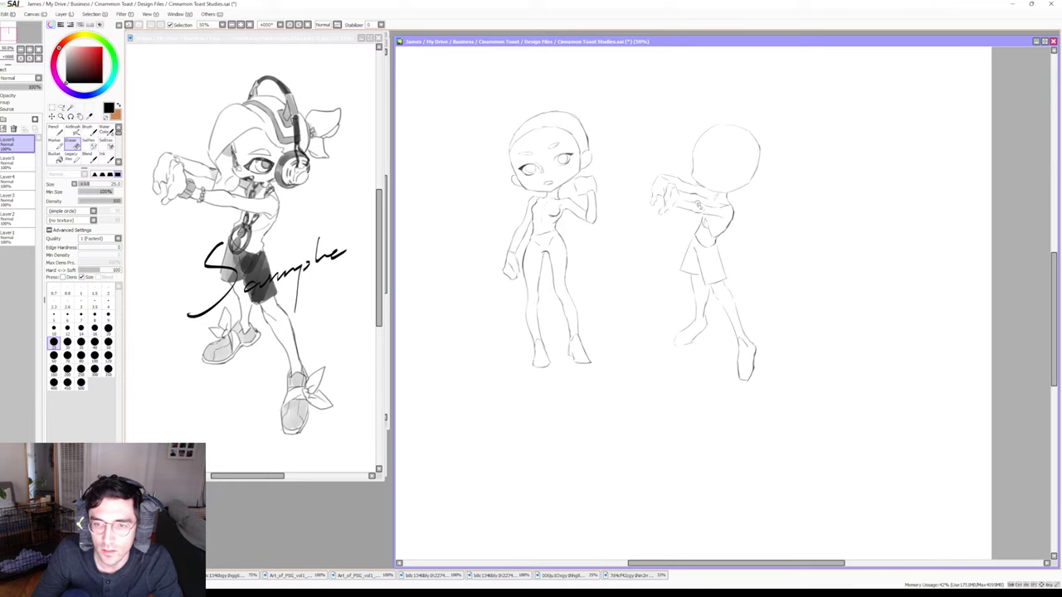
pyautogui.press('b')
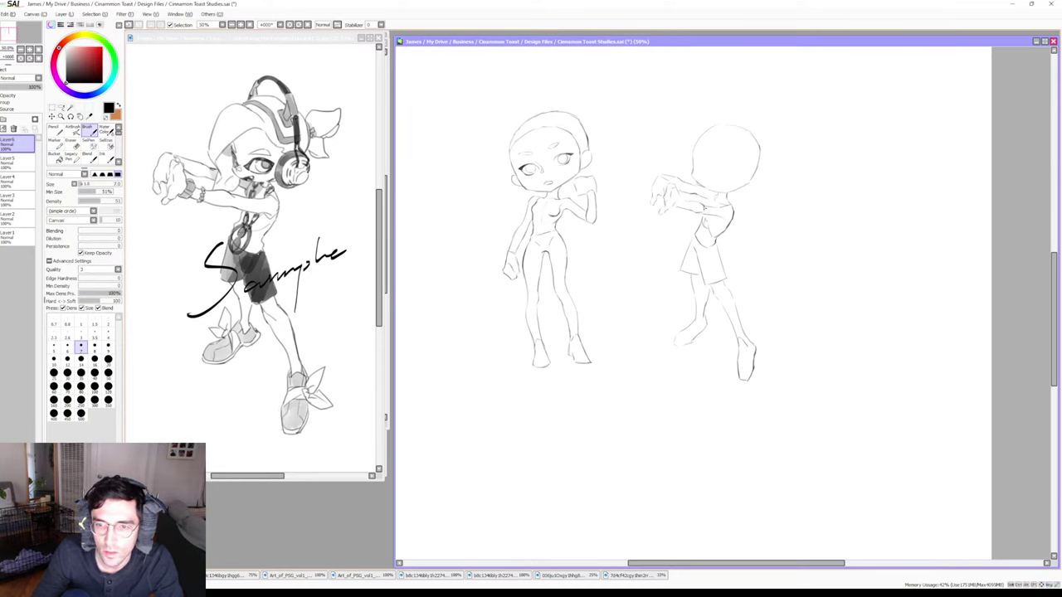
pyautogui.press('e')
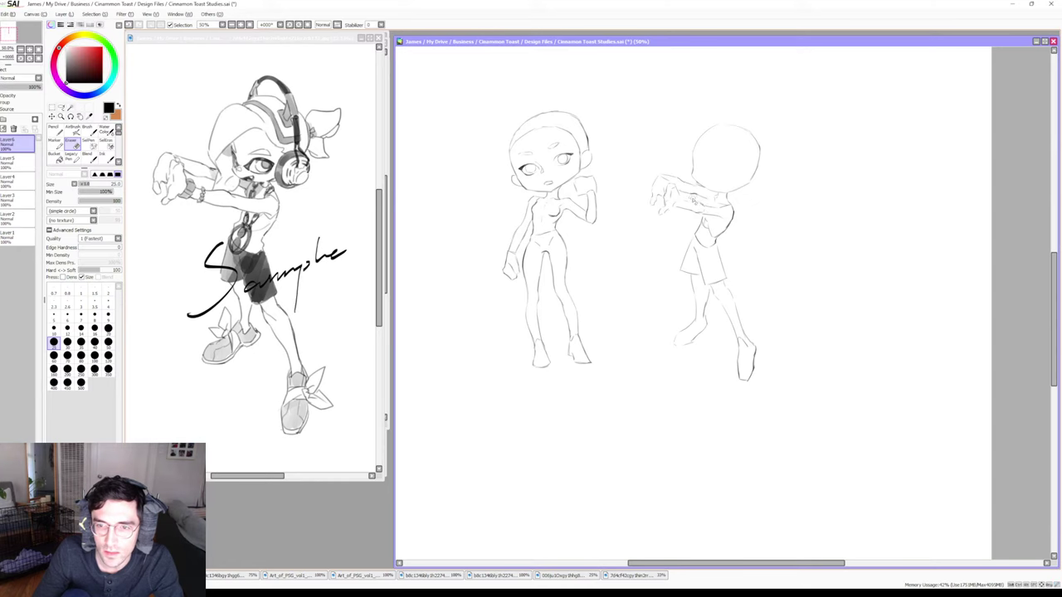
pyautogui.press('b')
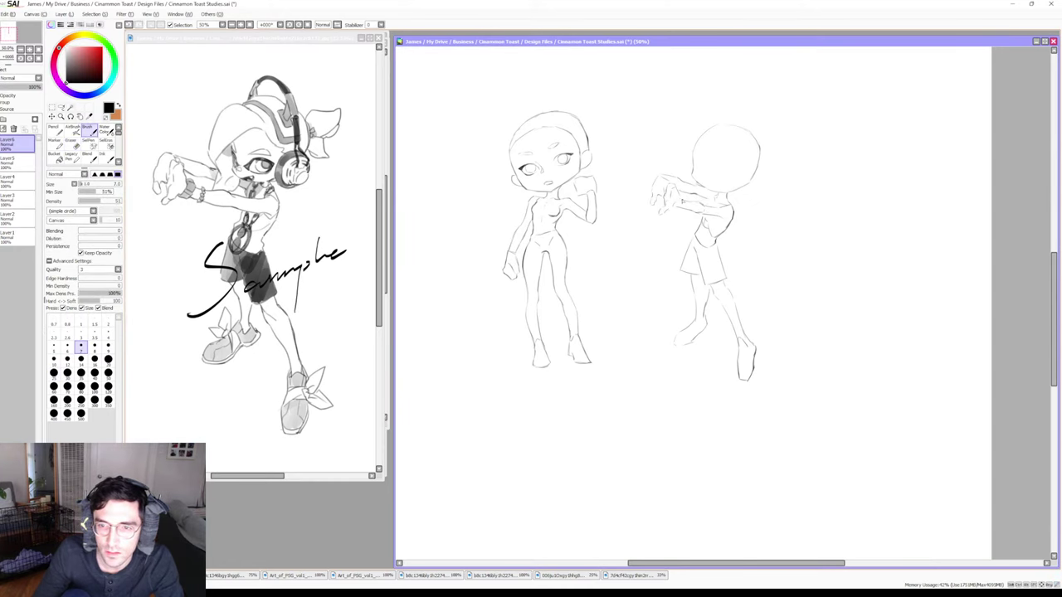
pyautogui.press('e')
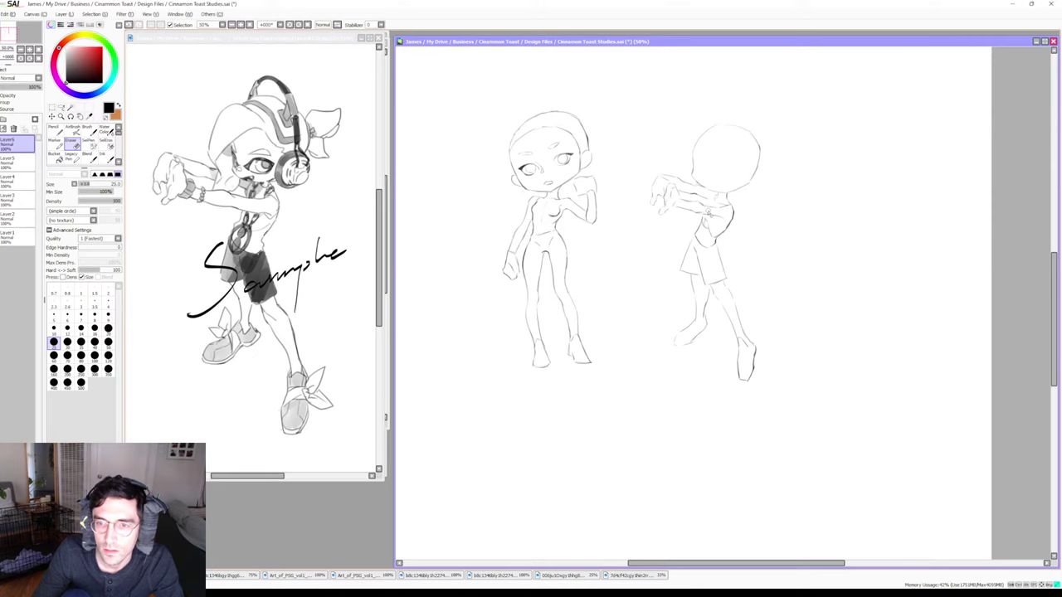
# Sketch the second figure's mouth and eye outlines, and rework the near eye's outer corner
pyautogui.press('b')
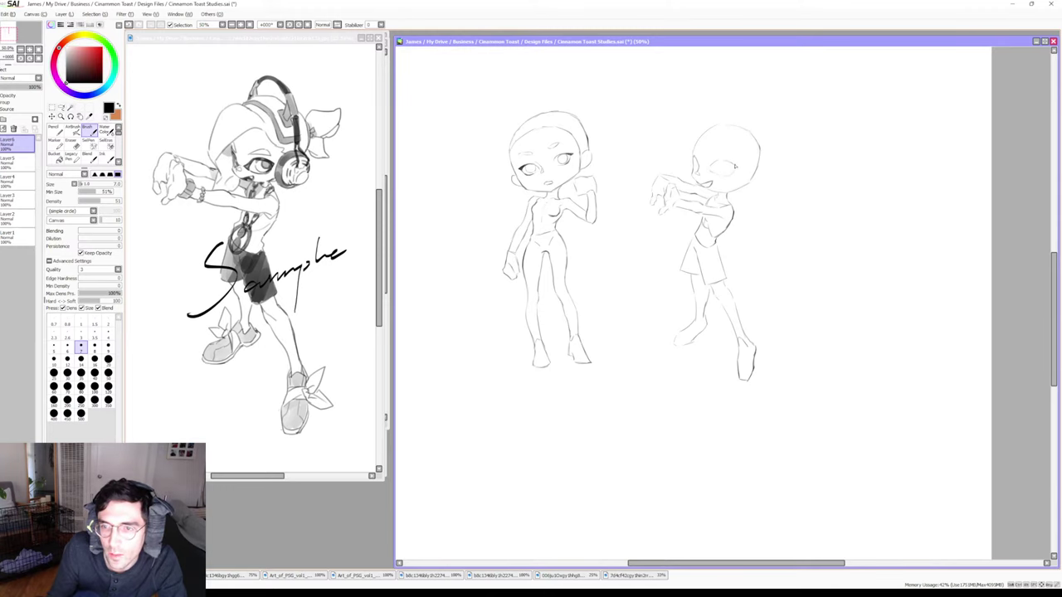
pyautogui.press('e')
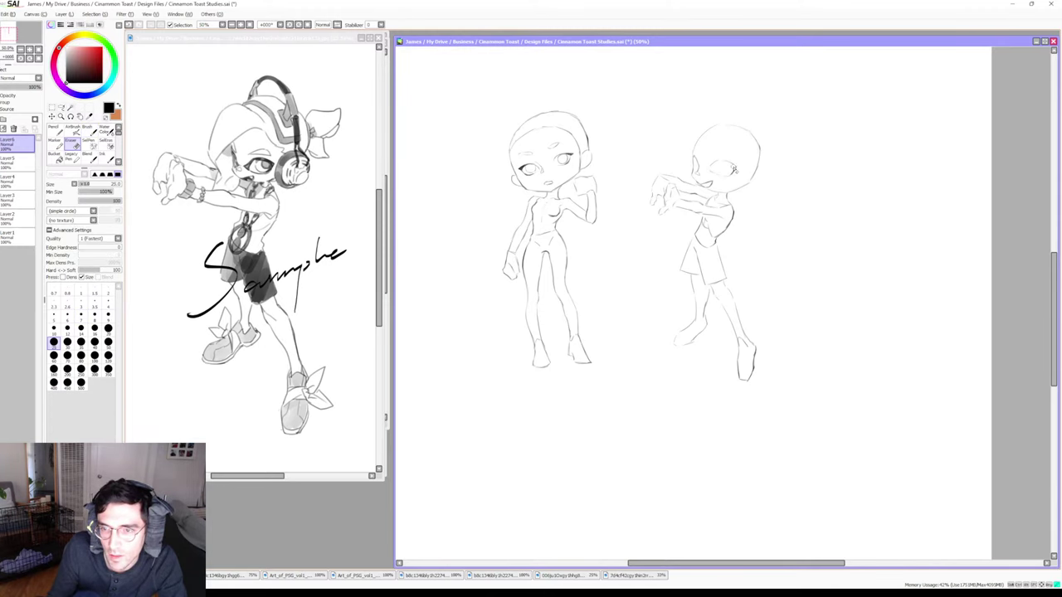
pyautogui.press('b')
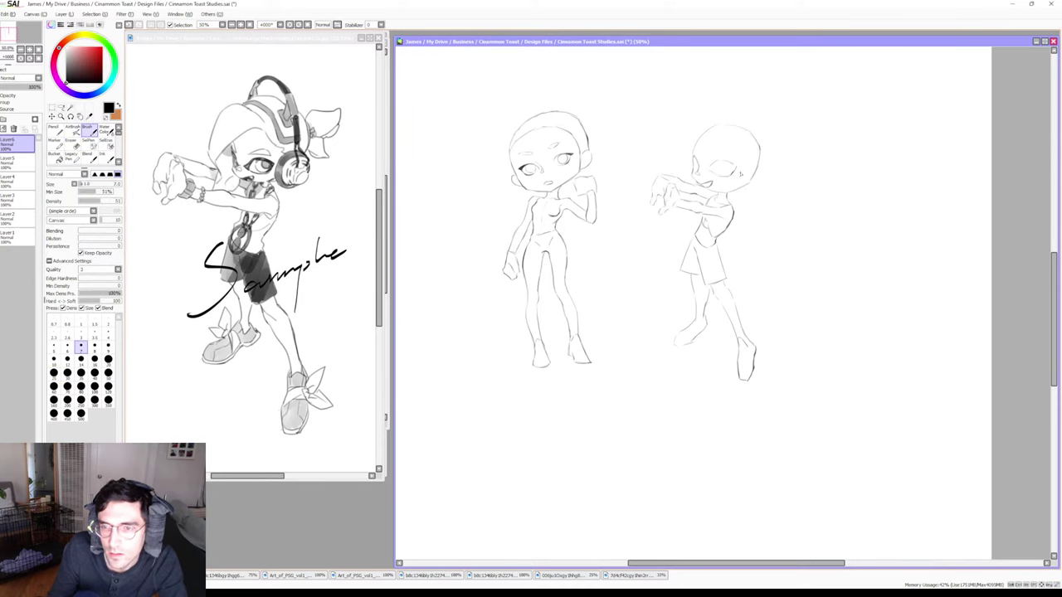
pyautogui.press('e')
pyautogui.press('b')
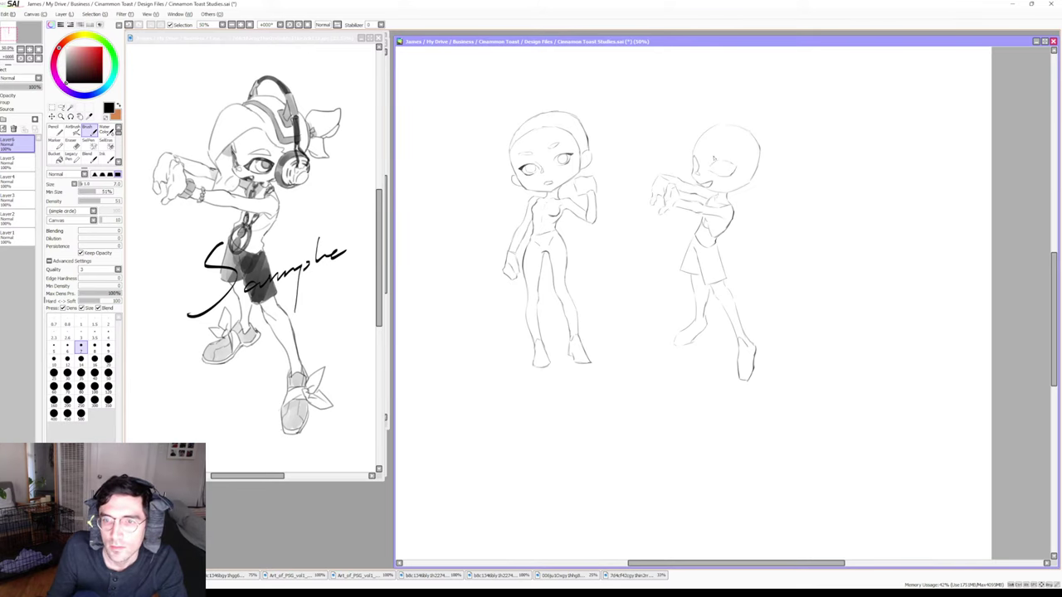
# Reshape the inner corner and upper lid of the second figure's near eye, and sketch the eyebrow above it
pyautogui.press('e')
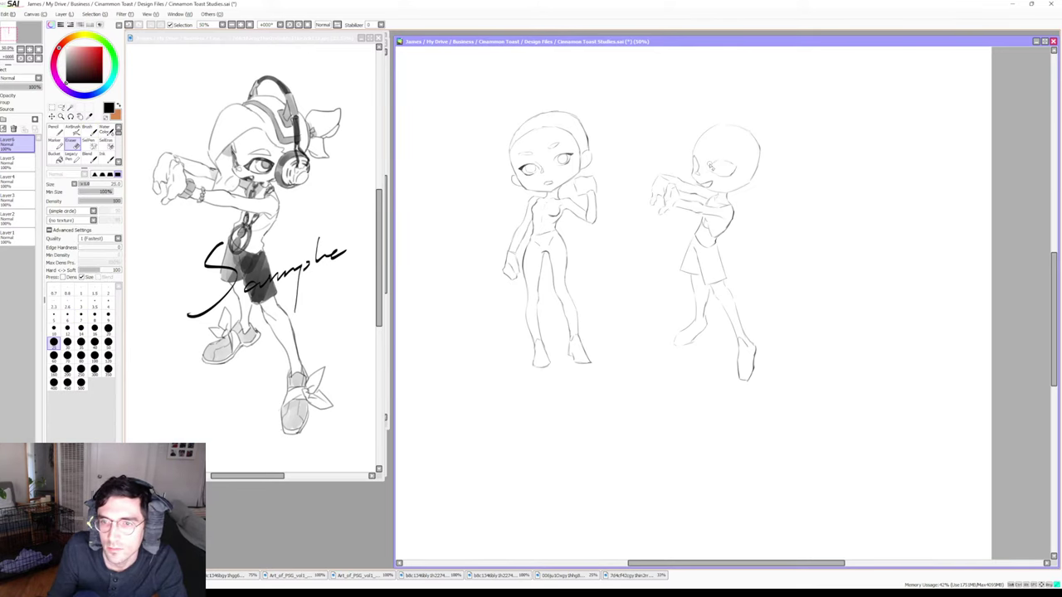
pyautogui.press('b')
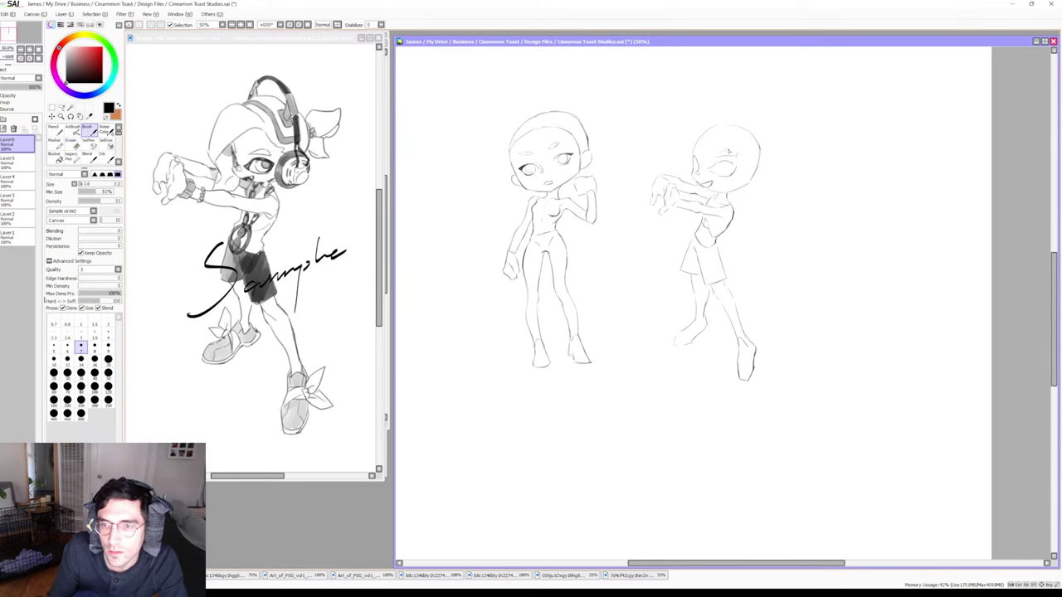
pyautogui.press('e')
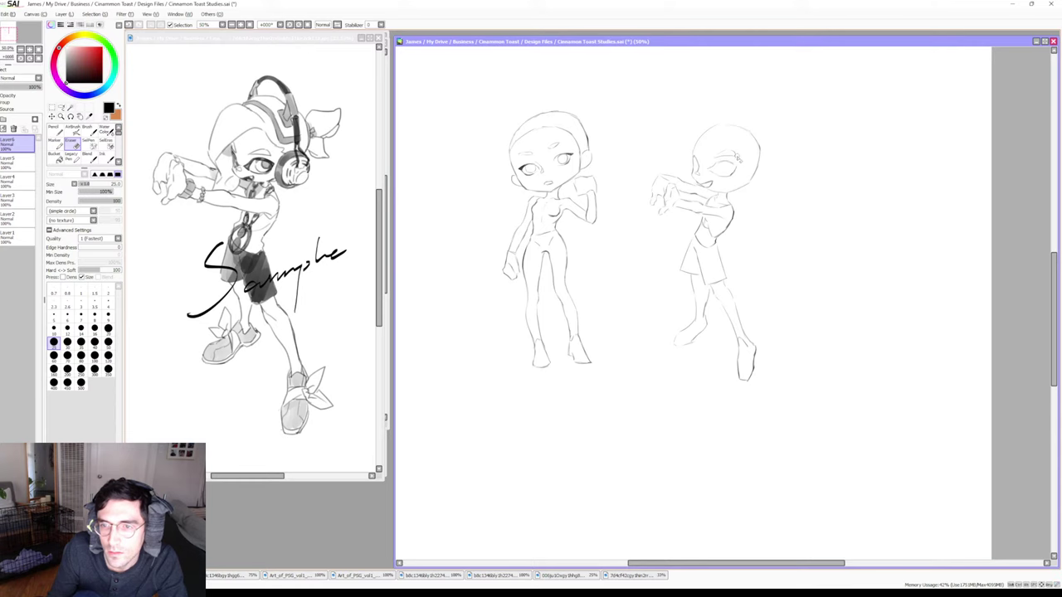
# Add the iris and a darker upper lash line to the second figure's near eye, trimming the outer lash
pyautogui.press('b')
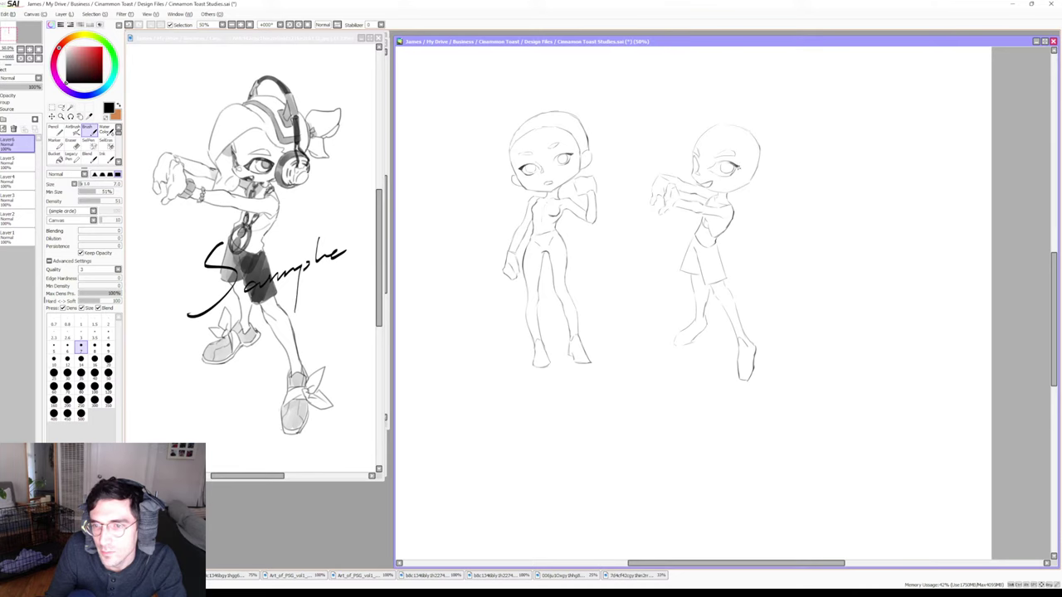
pyautogui.press('e')
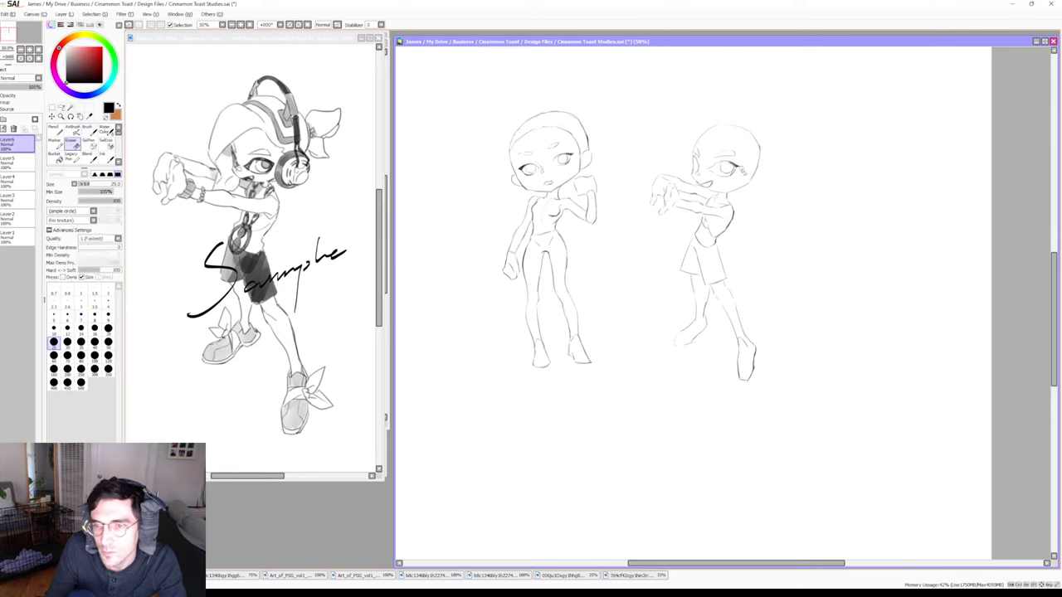
pyautogui.press('b')
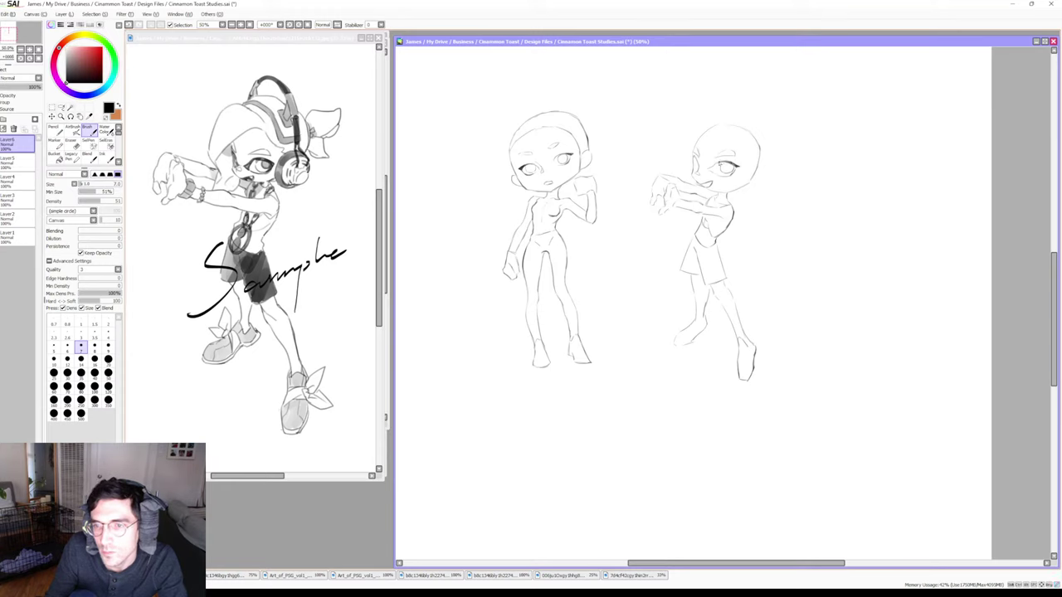
# Erase and redraw the outer corner and lower lash line of the second figure's near eye
pyautogui.press('e')
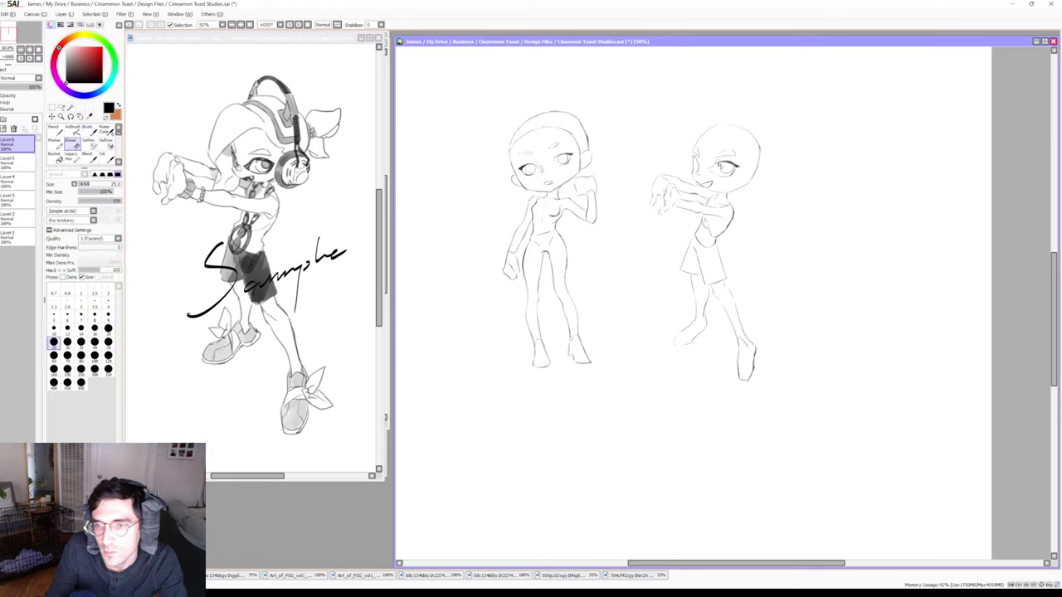
pyautogui.press('b')
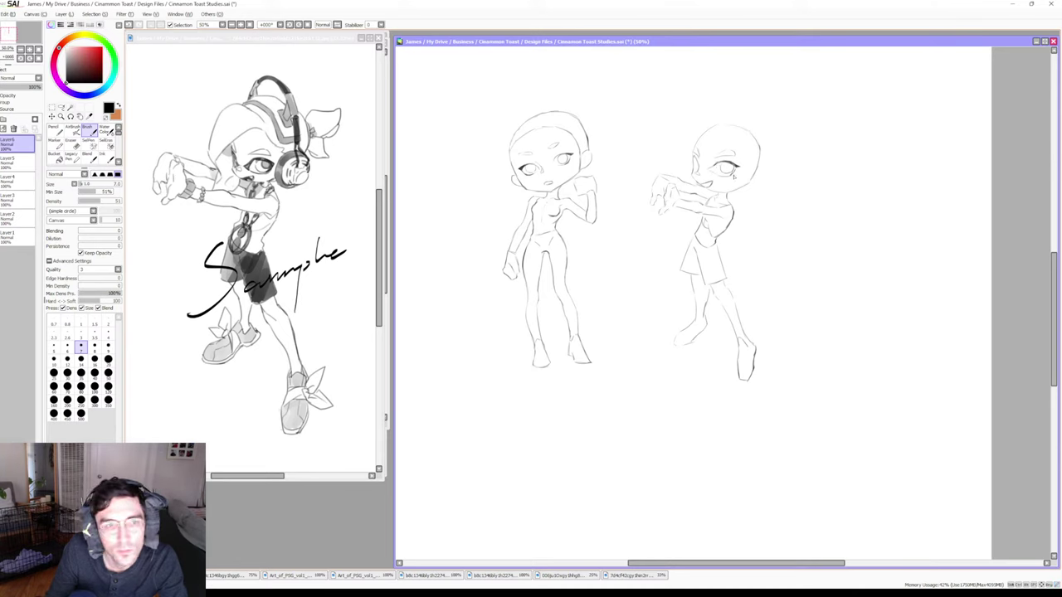
pyautogui.press('e')
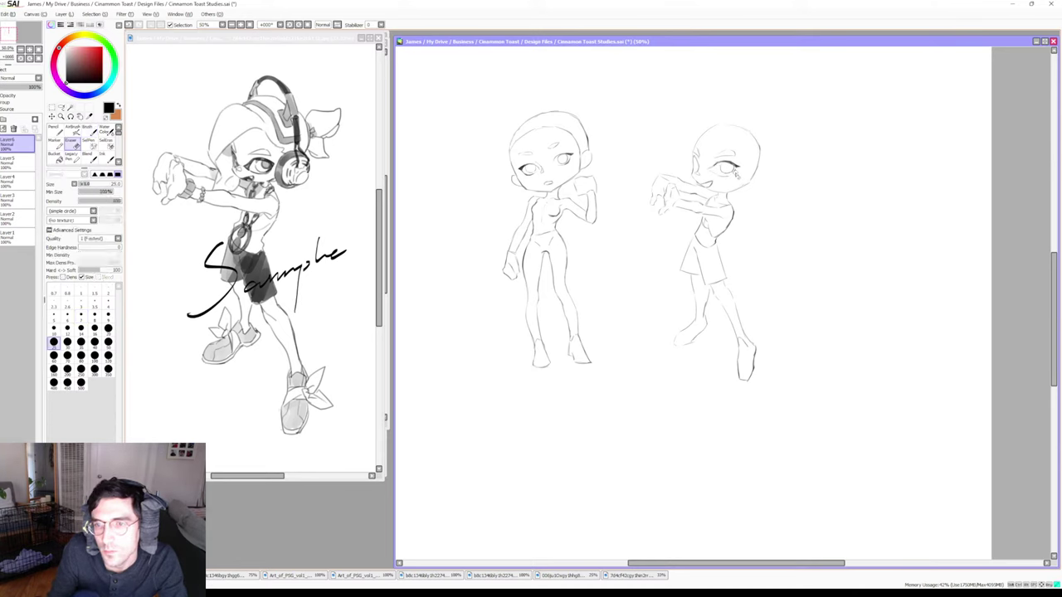
pyautogui.press('b')
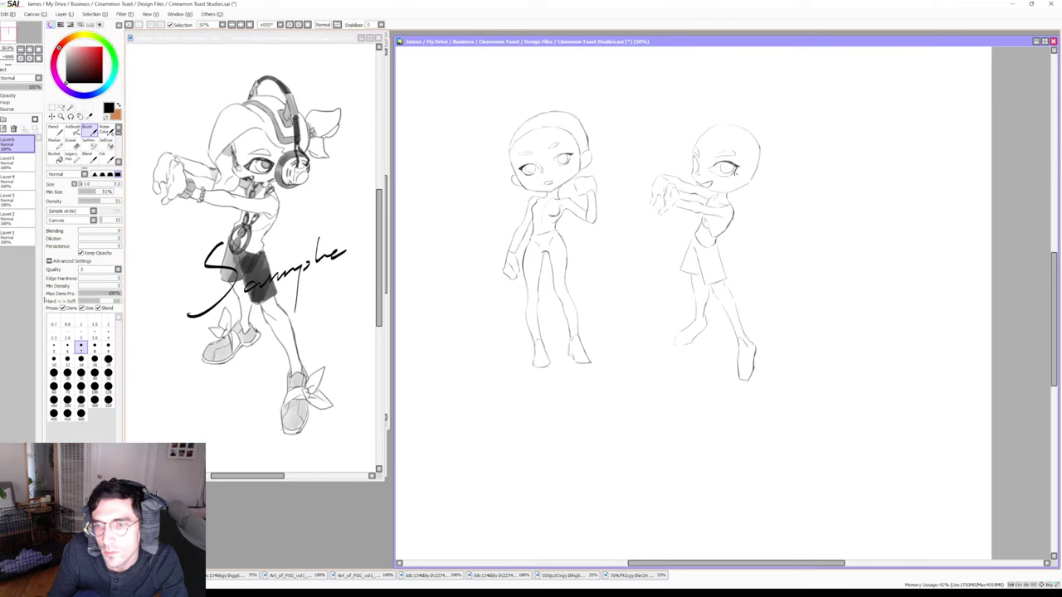
pyautogui.press('e')
pyautogui.press('b')
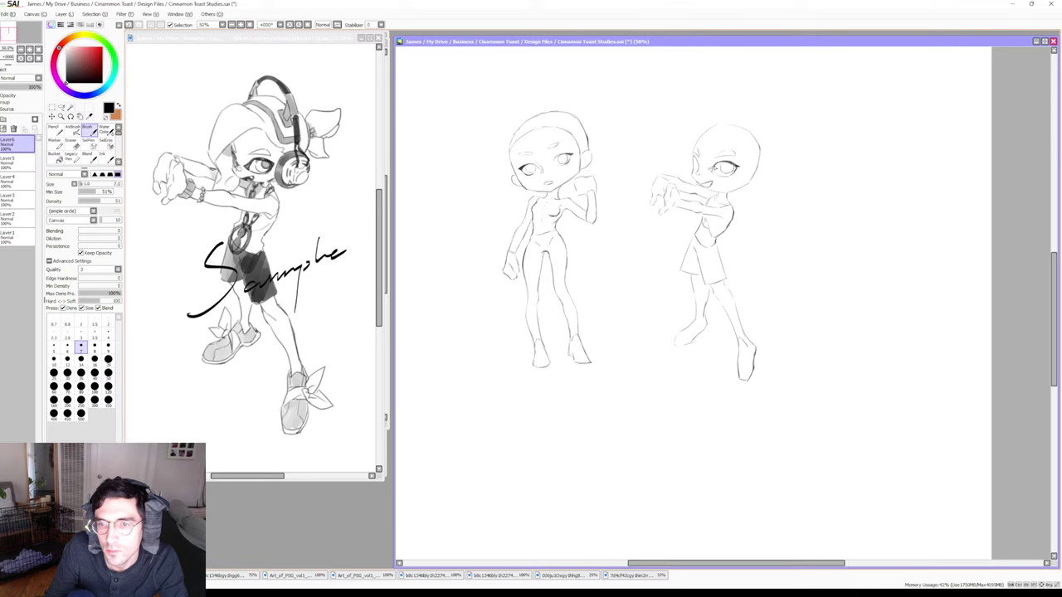
# Refine the lower lid of the second figure's near eye, and add pupils to the eyes
pyautogui.press('e')
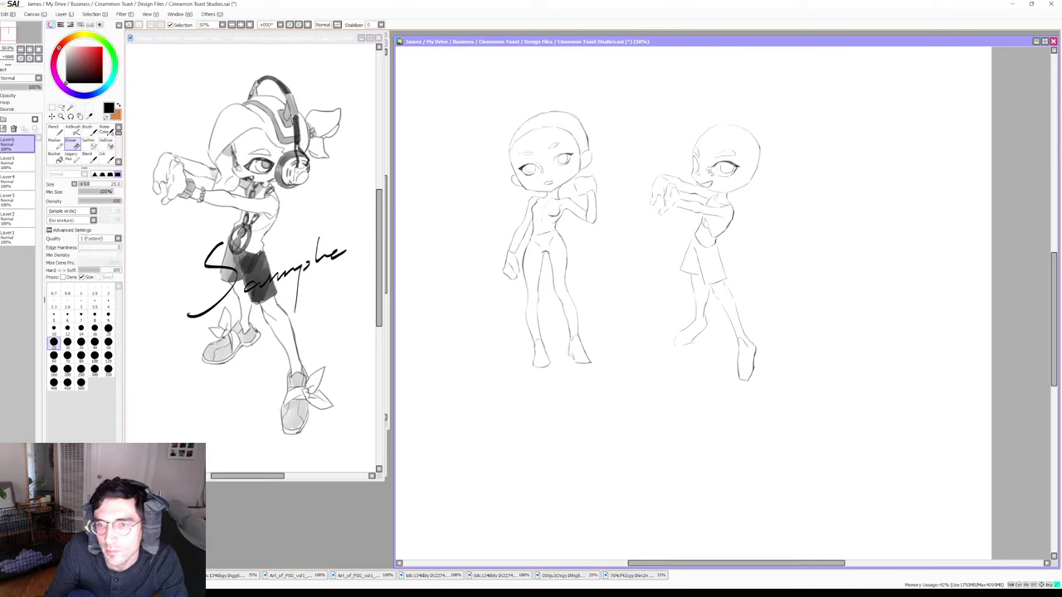
pyautogui.press('b')
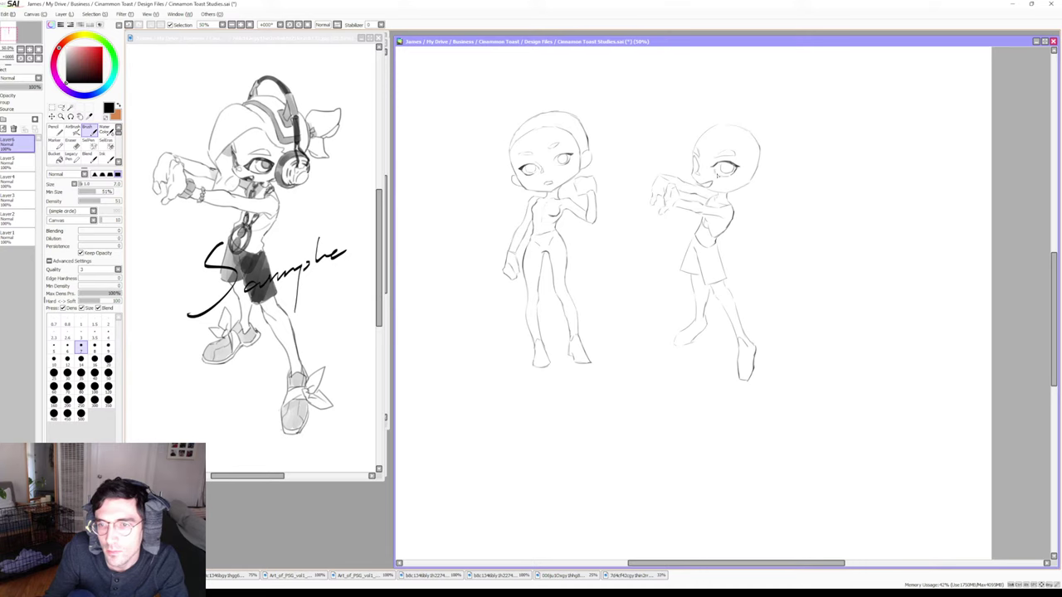
pyautogui.press('e')
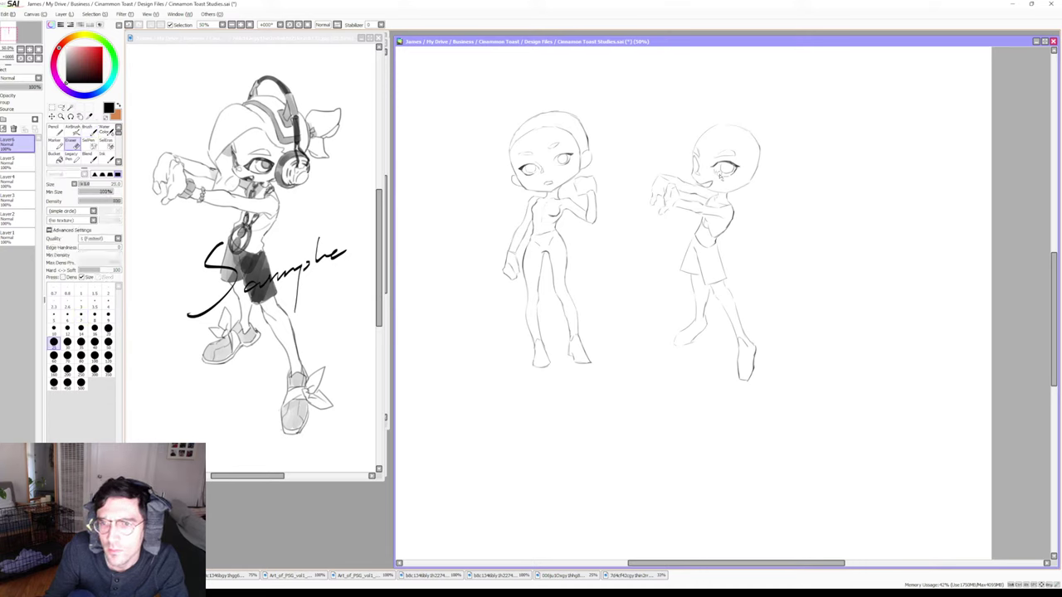
pyautogui.press('b')
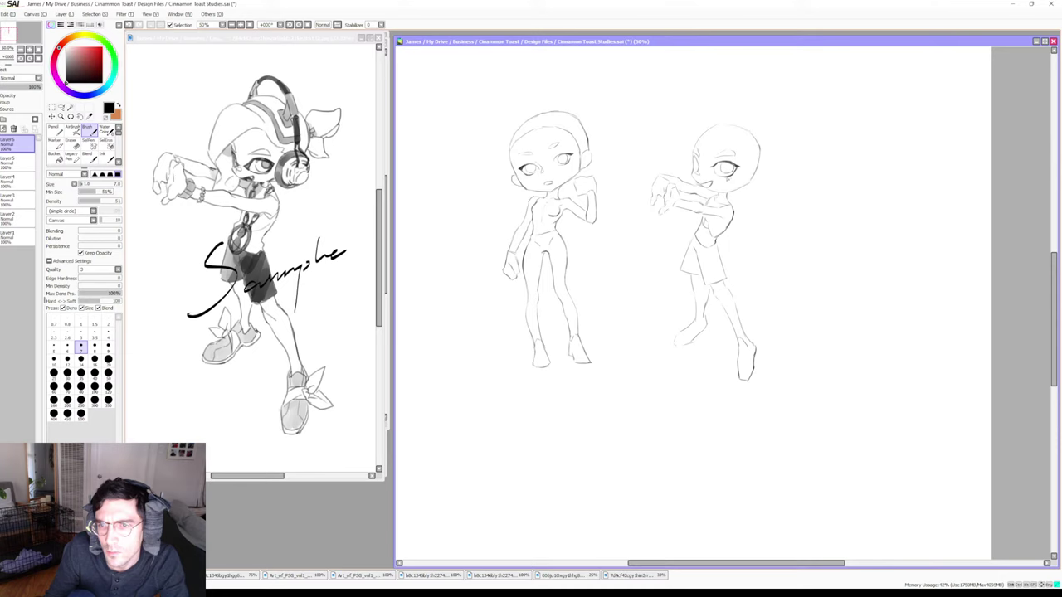
pyautogui.press('e')
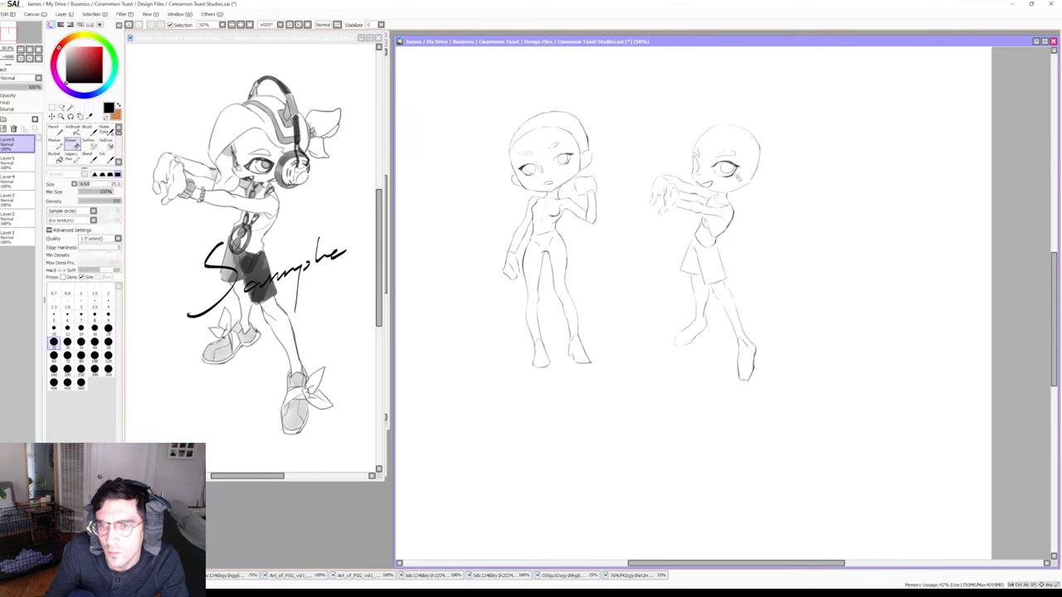
pyautogui.press('b')
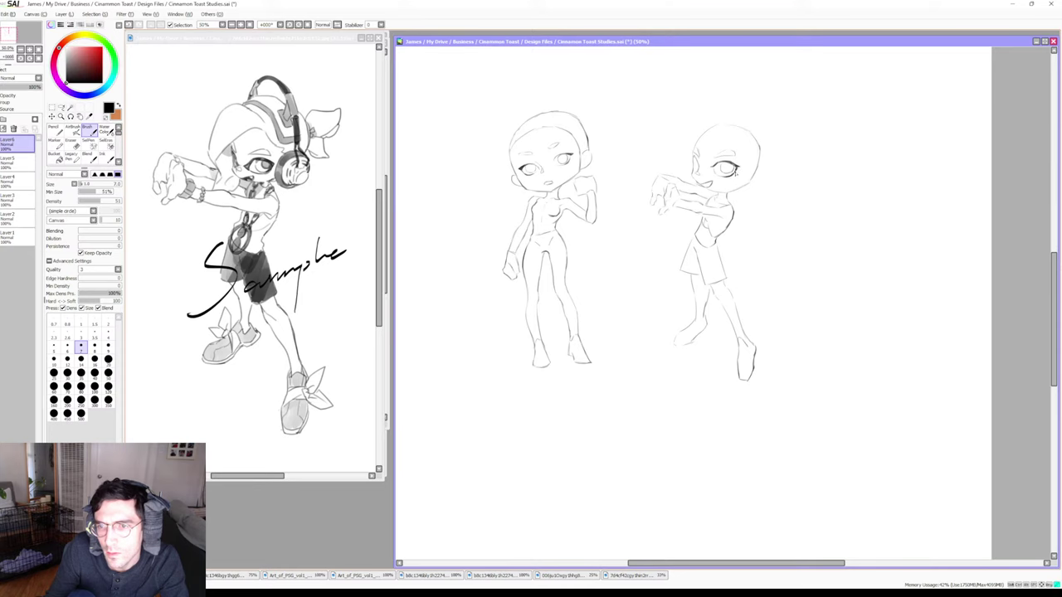
pyautogui.press('e')
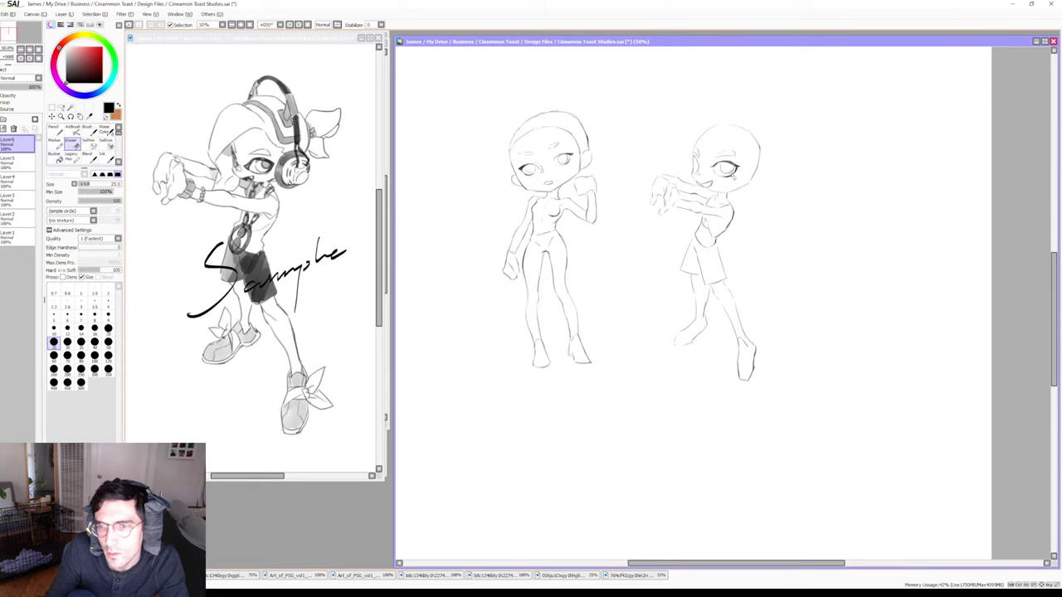
pyautogui.press('b')
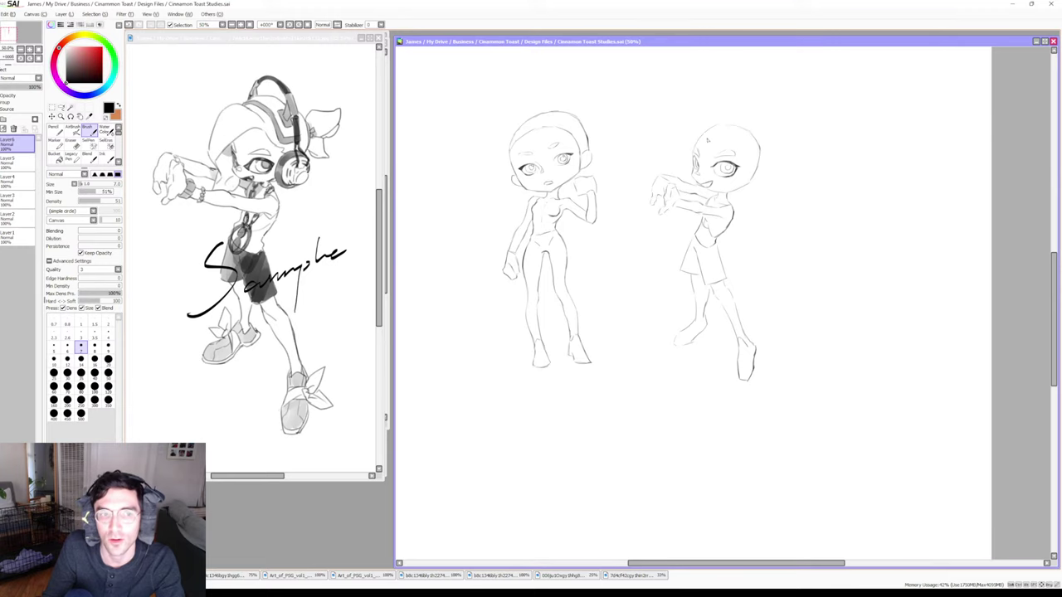
# Sketch the second figure's hairline, curving from the top of the forehead down both sides of the face
pyautogui.moveTo(716, 135); pyautogui.dragTo(688, 158)
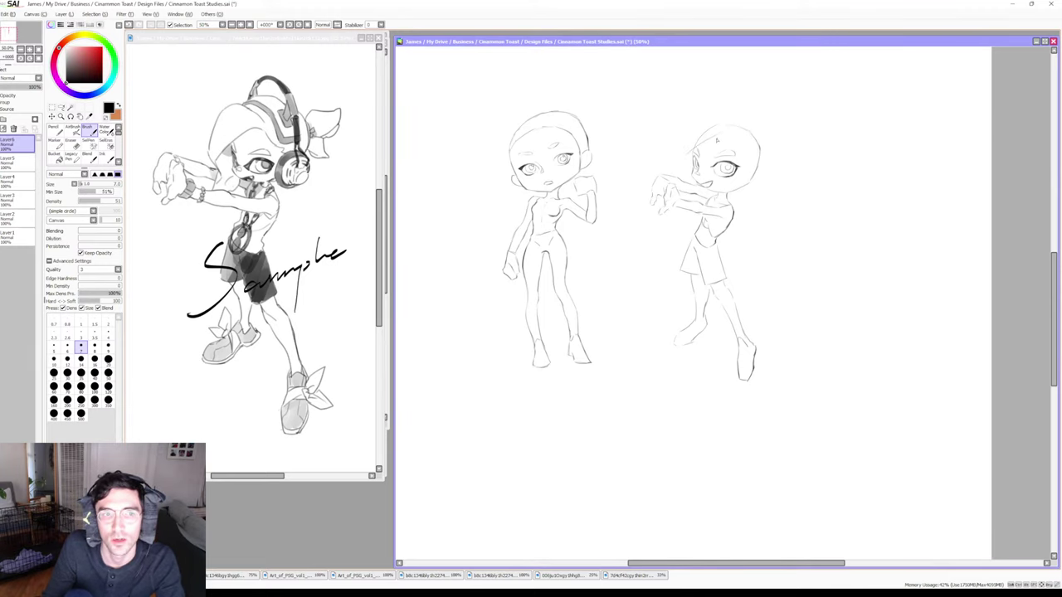
pyautogui.hotkey('ctrl', 'z')
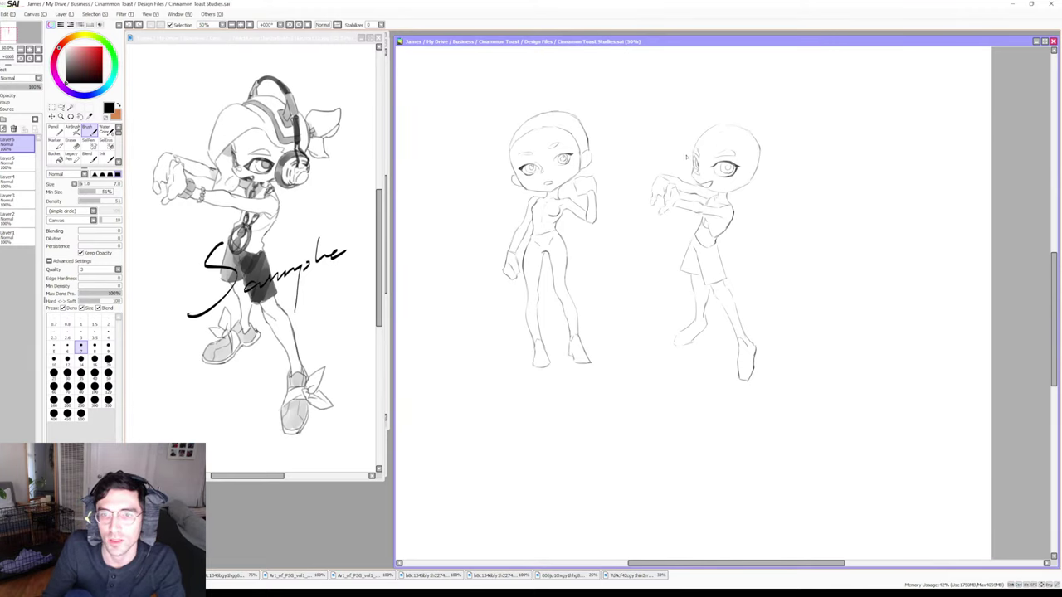
pyautogui.moveTo(689, 155); pyautogui.dragTo(722, 126)
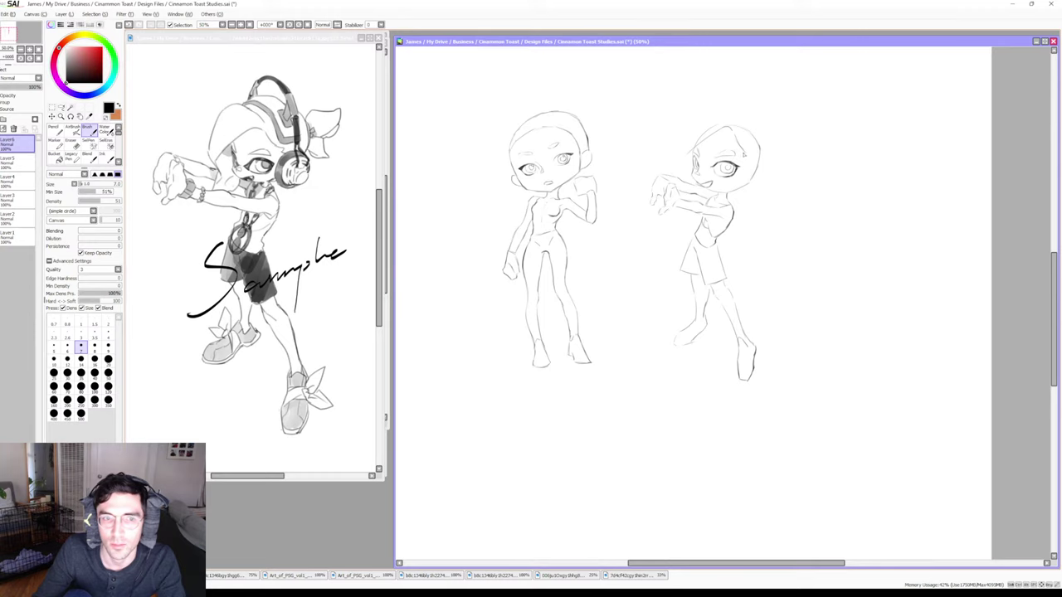
pyautogui.moveTo(743, 154); pyautogui.dragTo(754, 155)
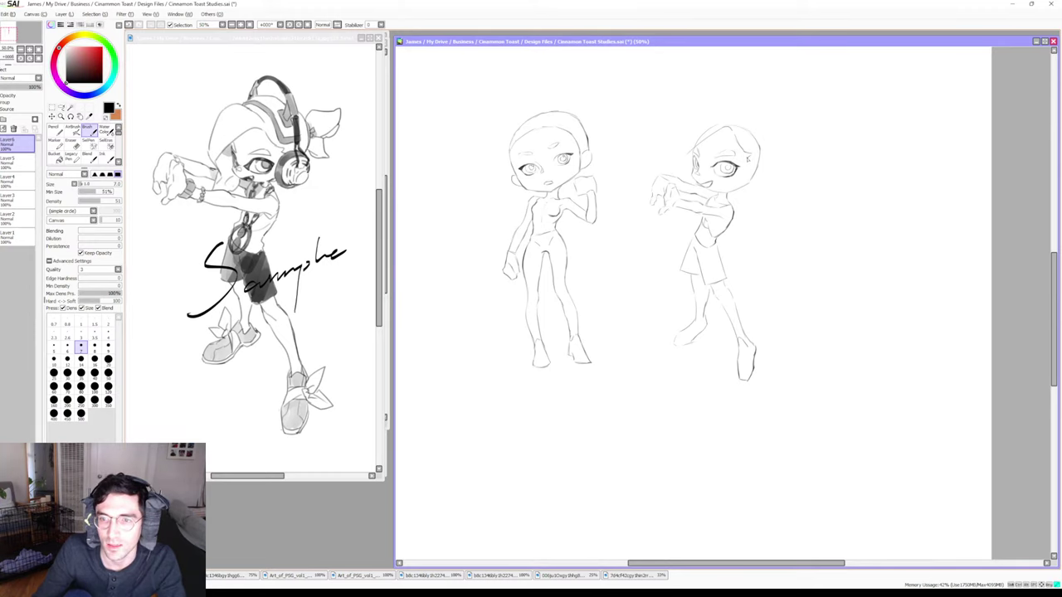
# Sketch the second figure's ear at the back of the head, cleaning up the overlapping skull and jaw lines
pyautogui.moveTo(749, 160); pyautogui.dragTo(751, 165)
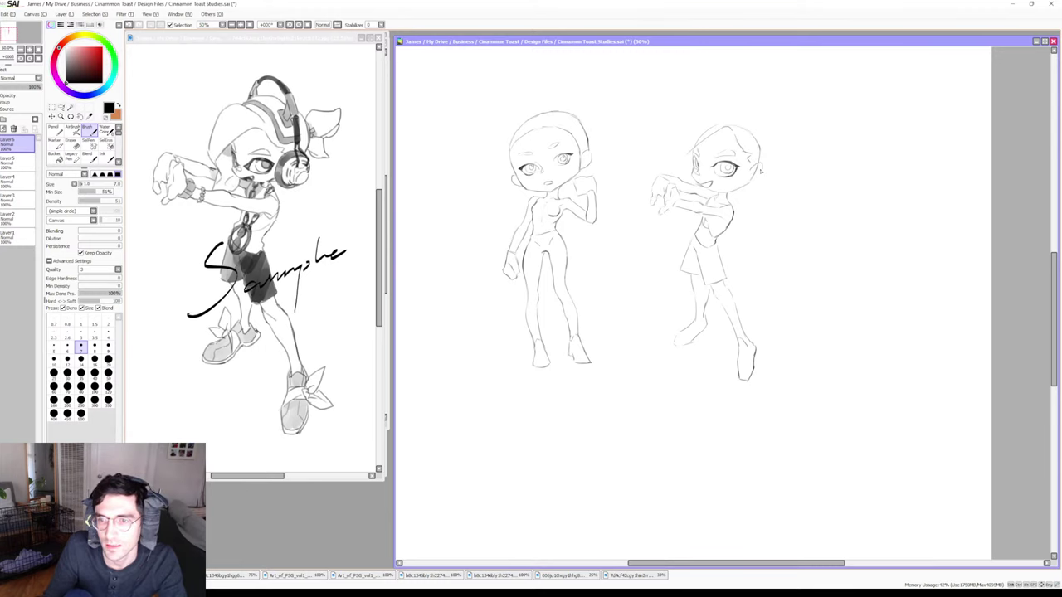
pyautogui.press('e')
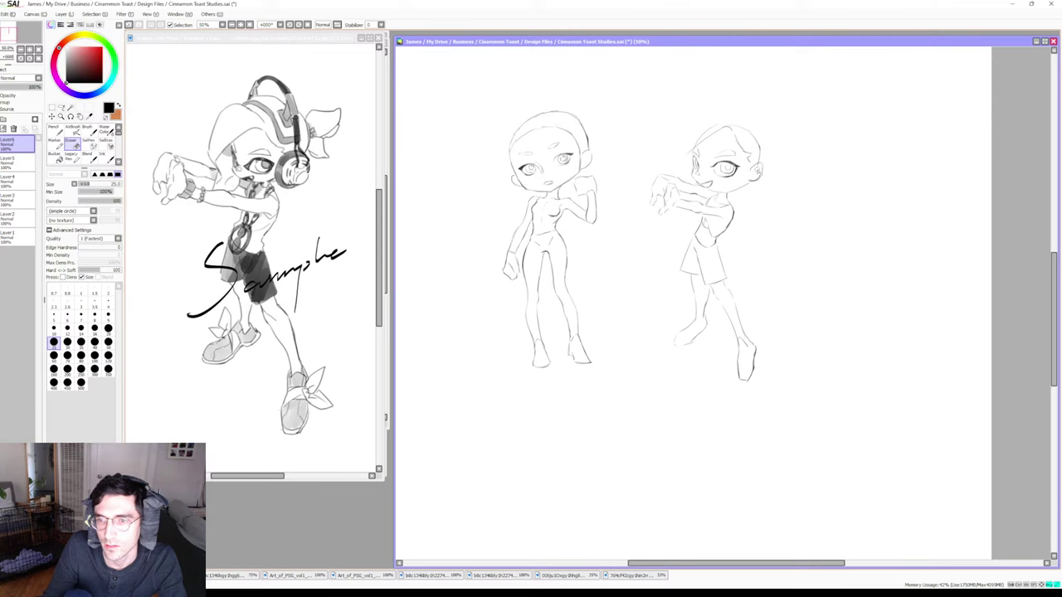
pyautogui.press('e')
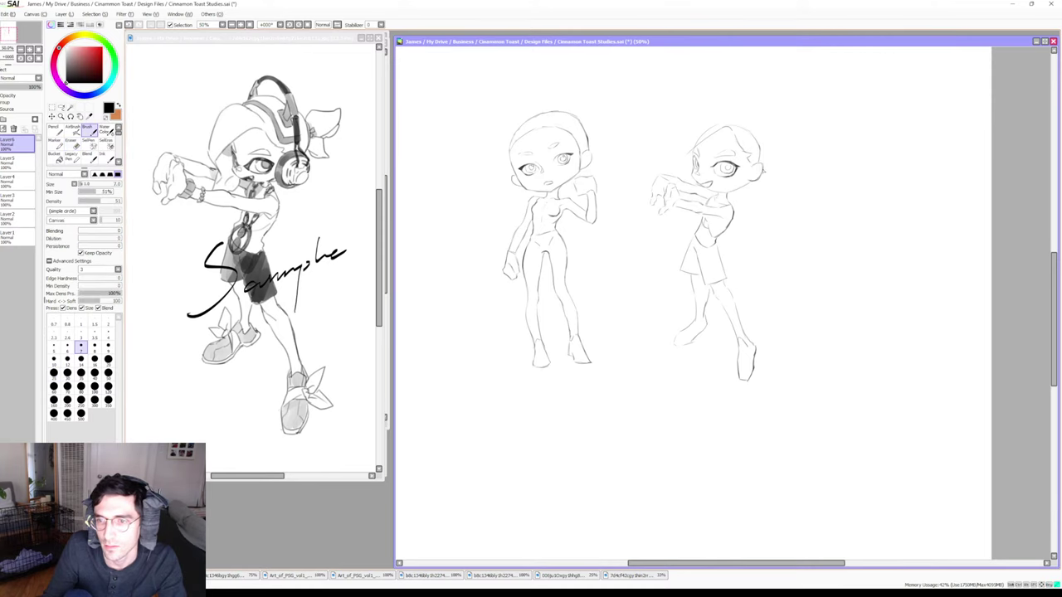
pyautogui.press('e')
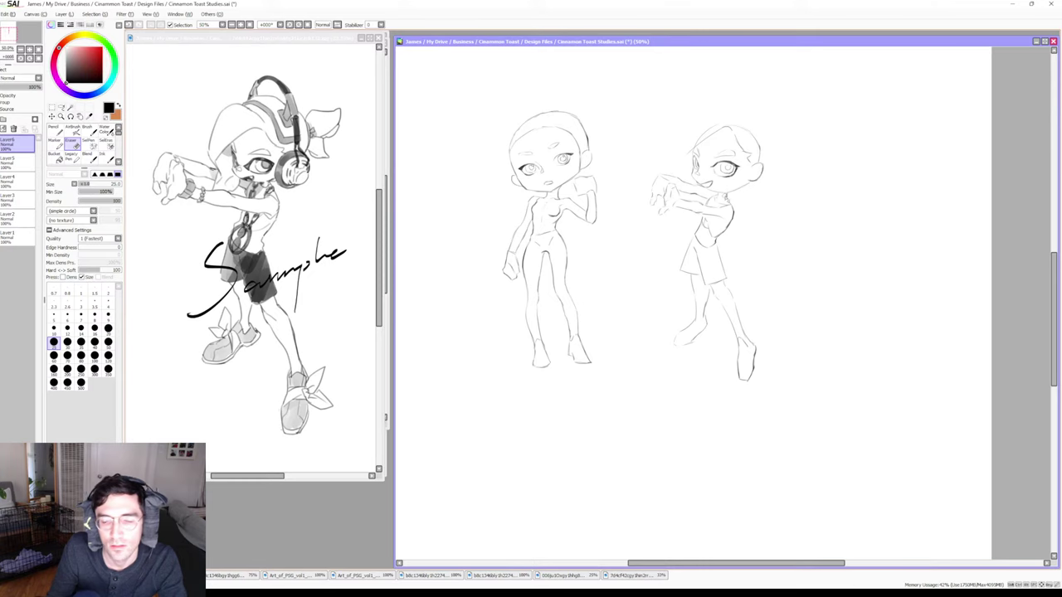
pyautogui.press('b')
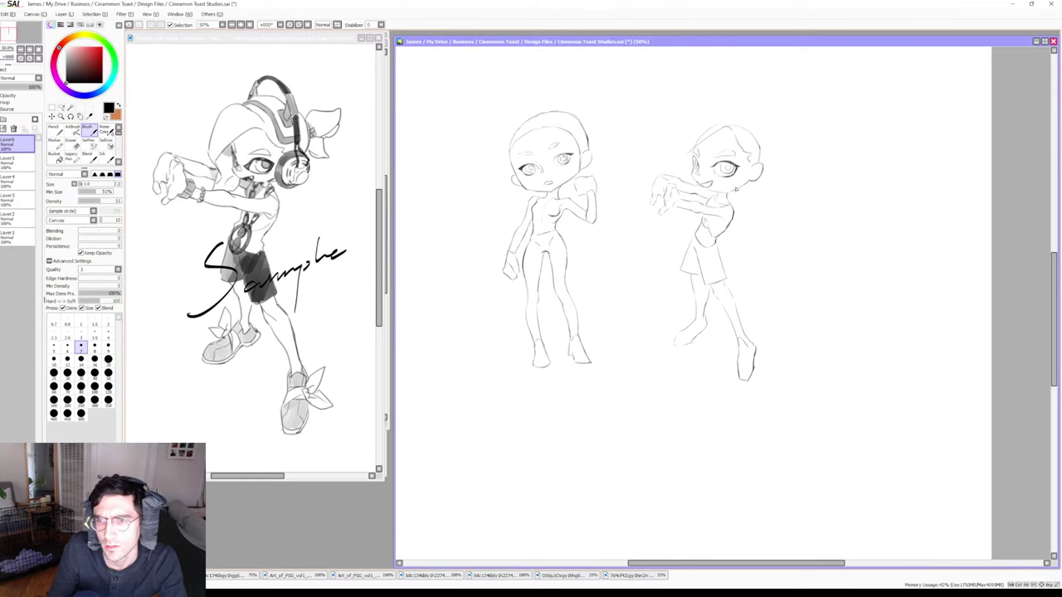
pyautogui.moveTo(746, 181); pyautogui.dragTo(748, 187)
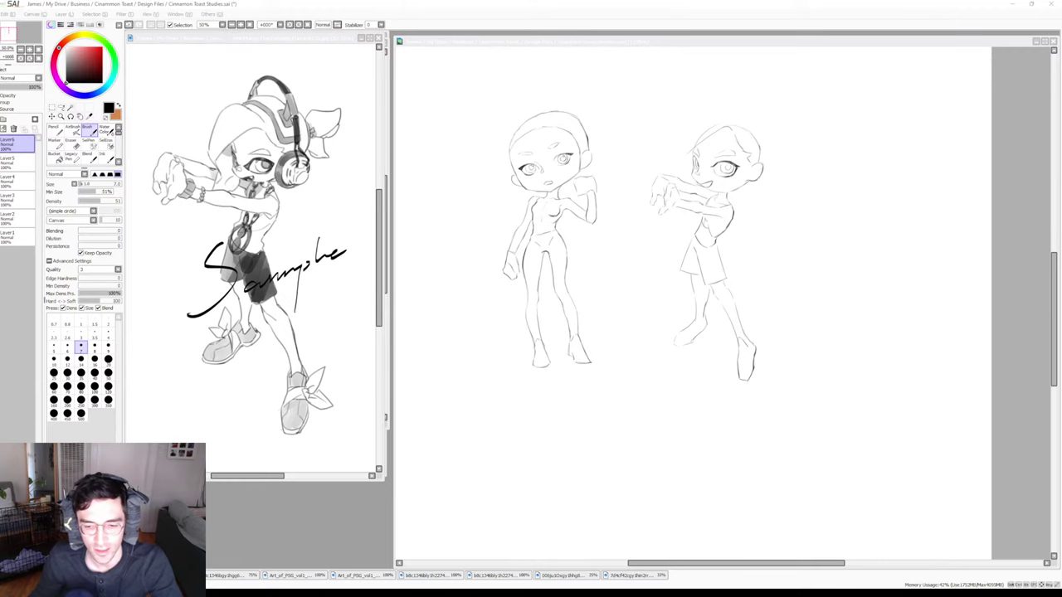
# Draw the second figure's front hair lock falling past the far side of the face towards the outstretched arms
pyautogui.hotkey('alt', 'Tab')
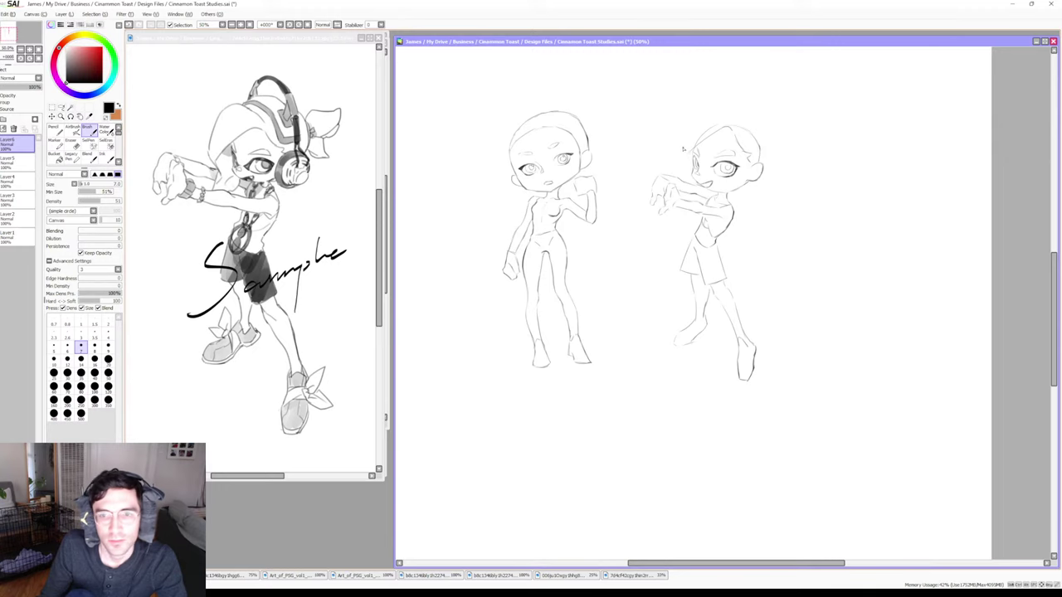
pyautogui.moveTo(687, 154); pyautogui.dragTo(685, 169)
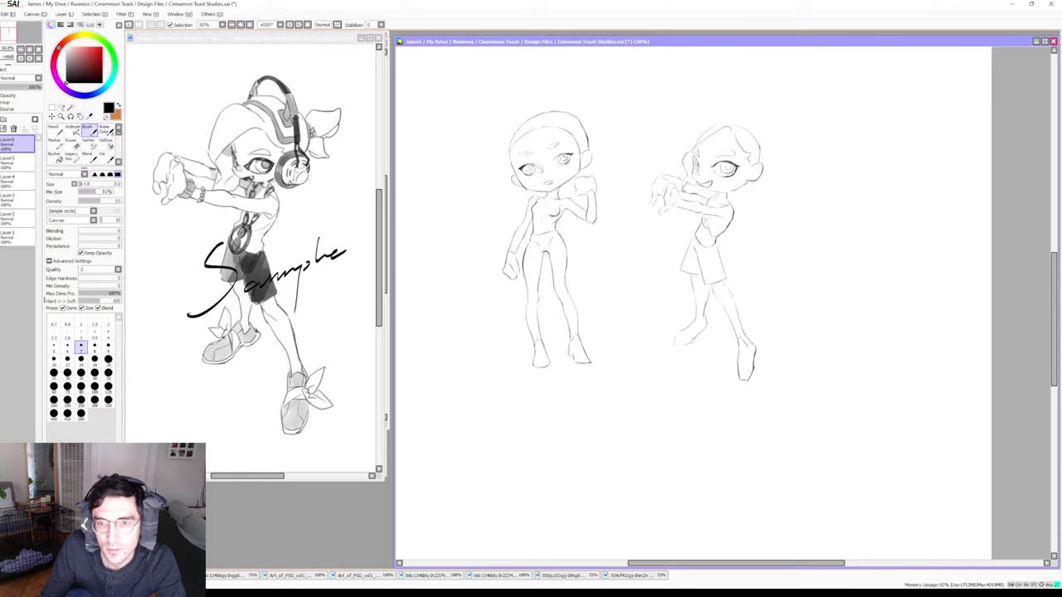
pyautogui.press('e')
pyautogui.press('b')
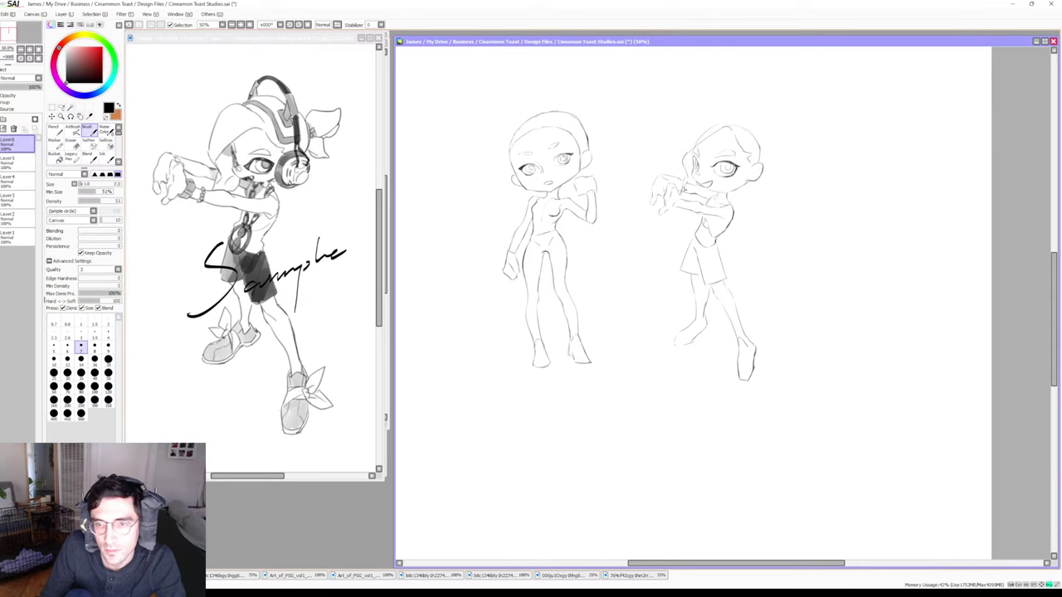
pyautogui.press('e')
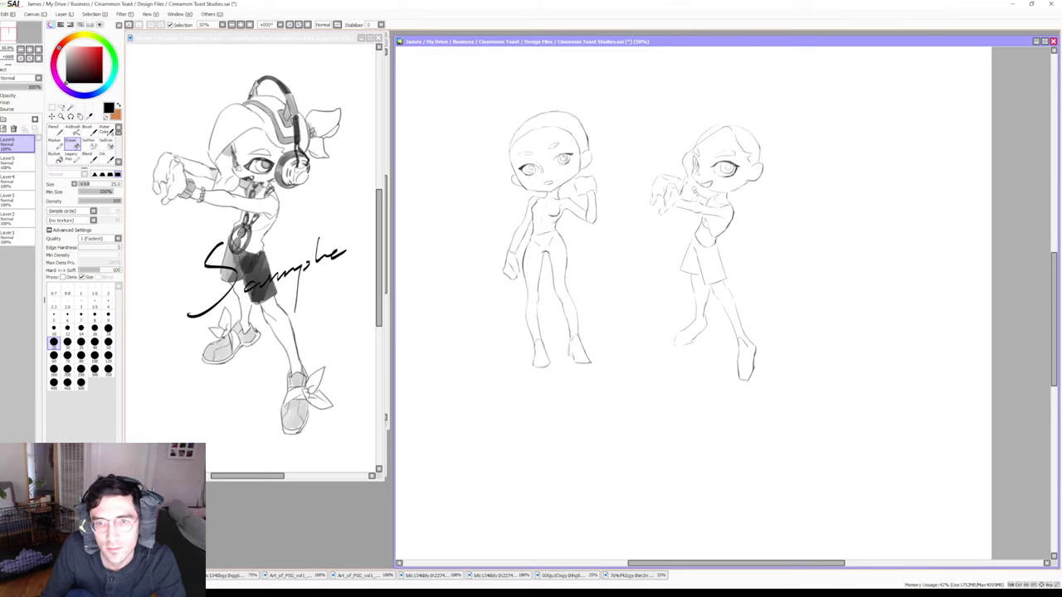
pyautogui.press('b')
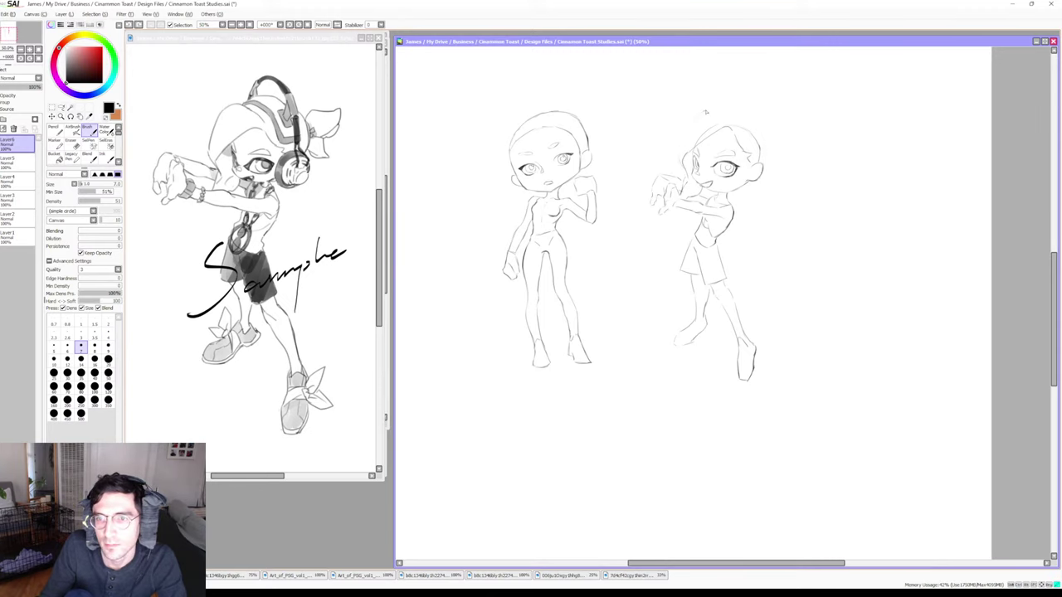
# Sketch the raised outer contour of the second figure's swept hair, from the crown down to the front lock
pyautogui.moveTo(692, 142)
pyautogui.mouseDown()
pyautogui.moveTo(689, 121)
pyautogui.moveTo(705, 105)
pyautogui.mouseUp()
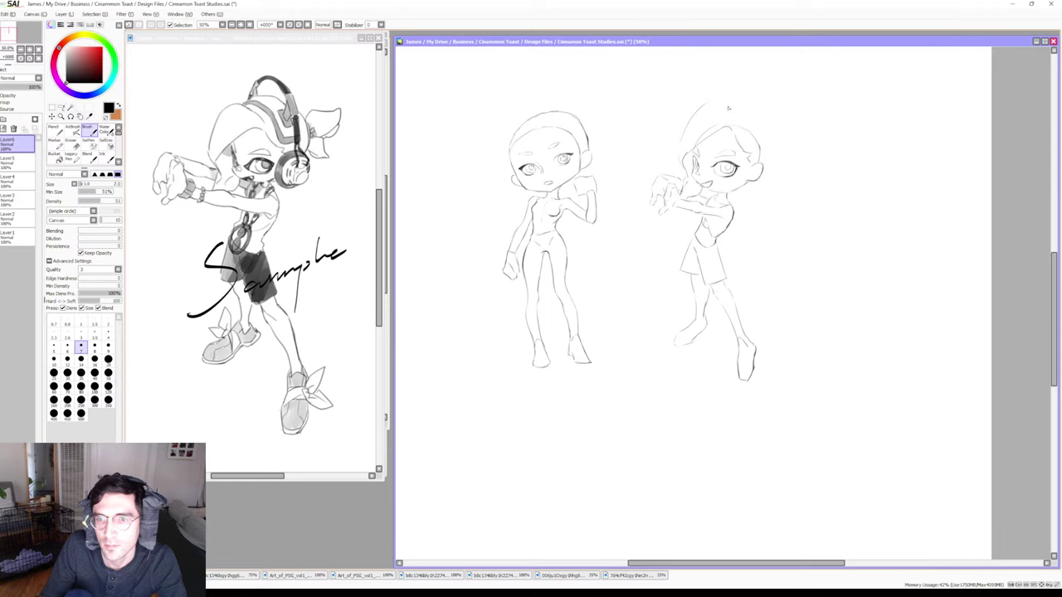
pyautogui.hotkey('ctrl', 'z')
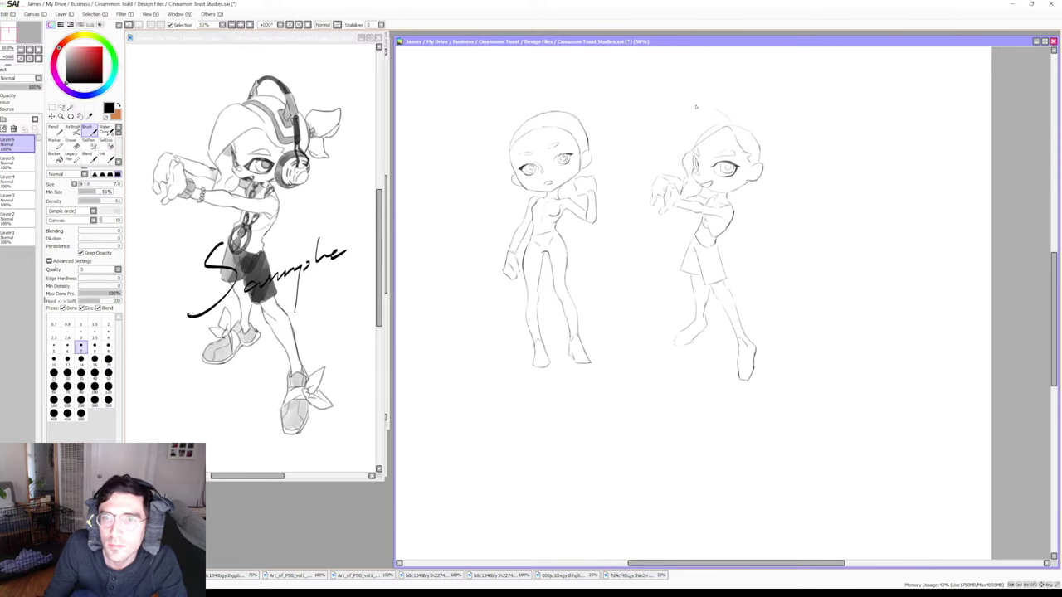
pyautogui.moveTo(712, 108); pyautogui.dragTo(693, 113)
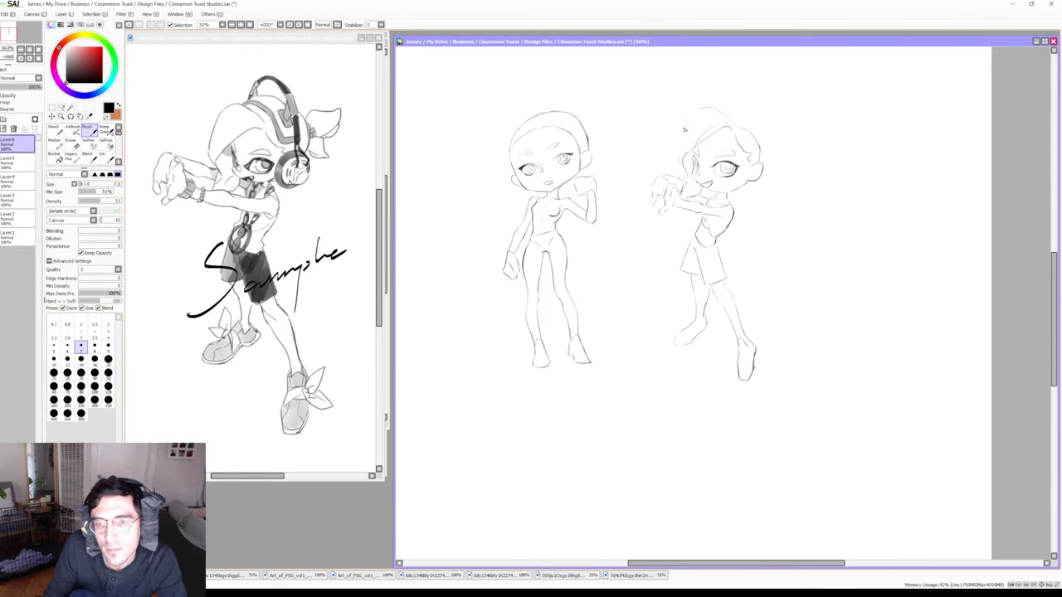
pyautogui.moveTo(688, 128); pyautogui.dragTo(680, 156)
pyautogui.moveTo(701, 108); pyautogui.dragTo(685, 135)
pyautogui.hotkey('ctrl', 'z')
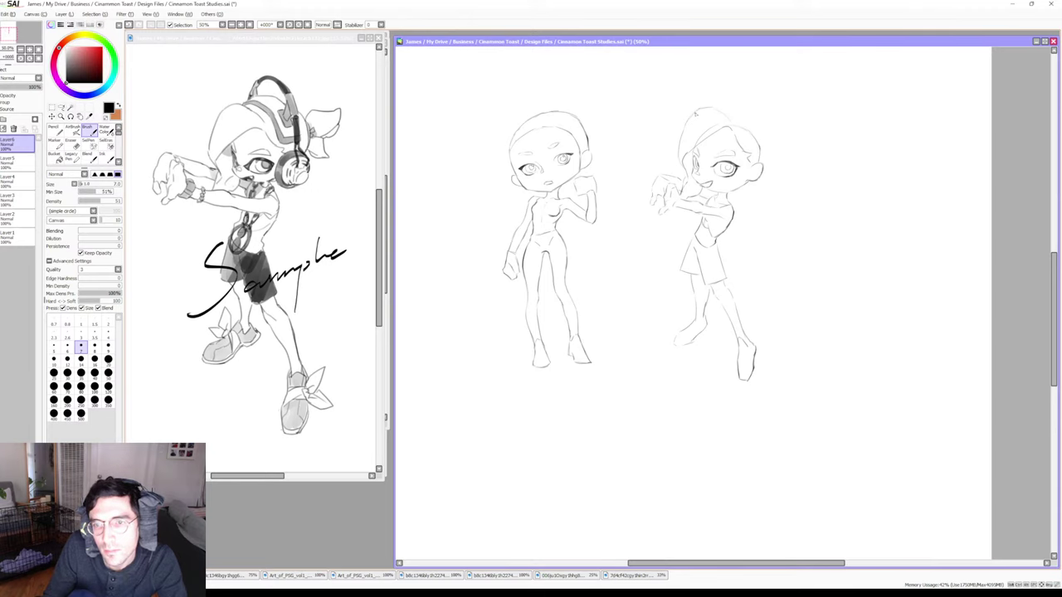
# Refine the front contour of the second figure's swept hair, erasing the stray overlapping lines on its raised side
pyautogui.press('e')
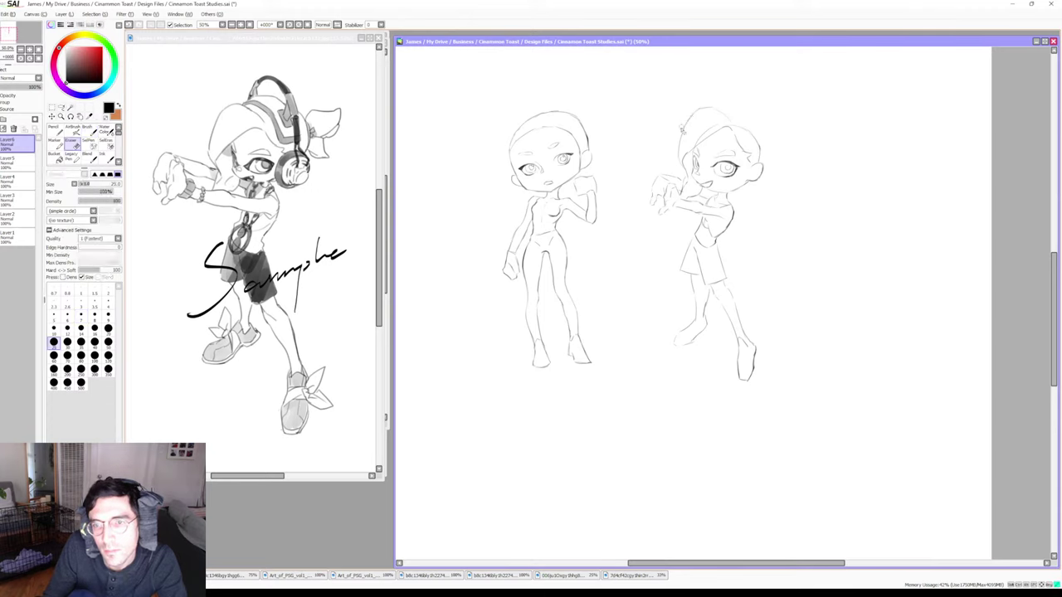
pyautogui.press('b')
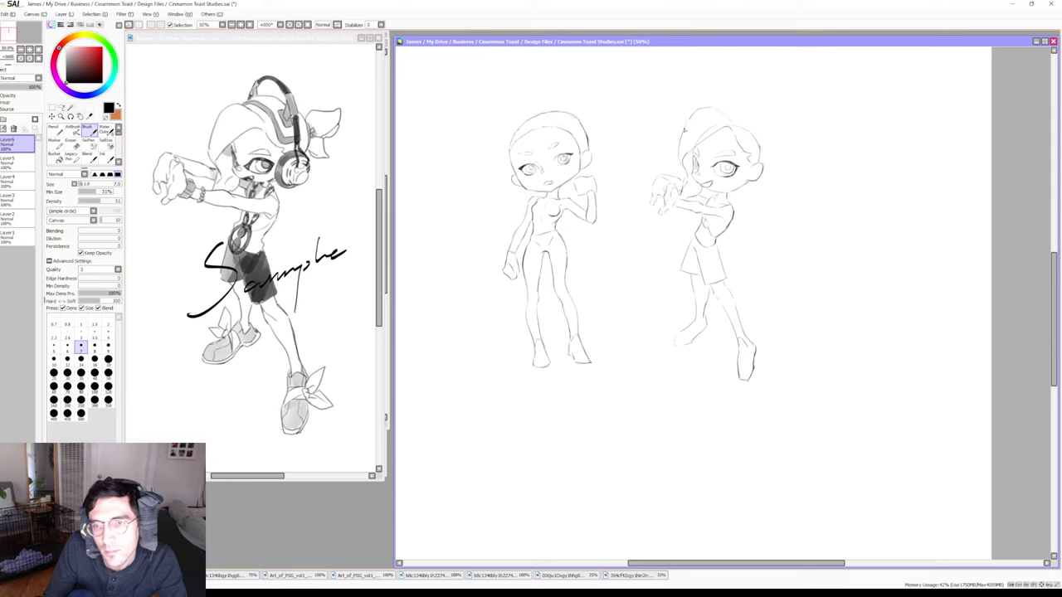
pyautogui.press('e')
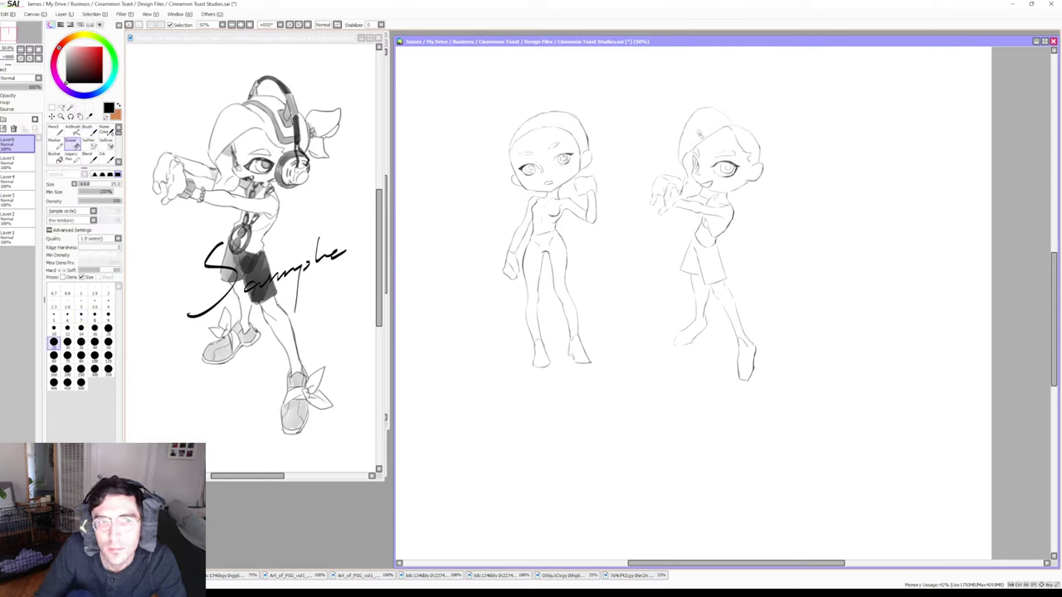
pyautogui.press('b')
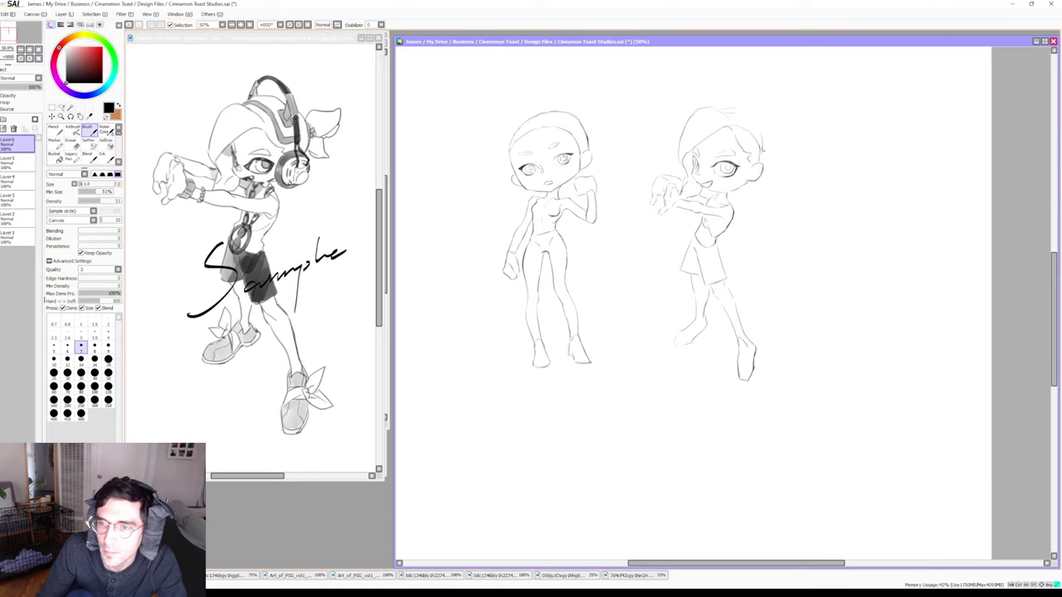
# Sketch the rounded back of the second figure's hair from the crown down to the ear, erasing the old skull line
pyautogui.press('e')
pyautogui.moveTo(742, 129); pyautogui.dragTo(759, 160)
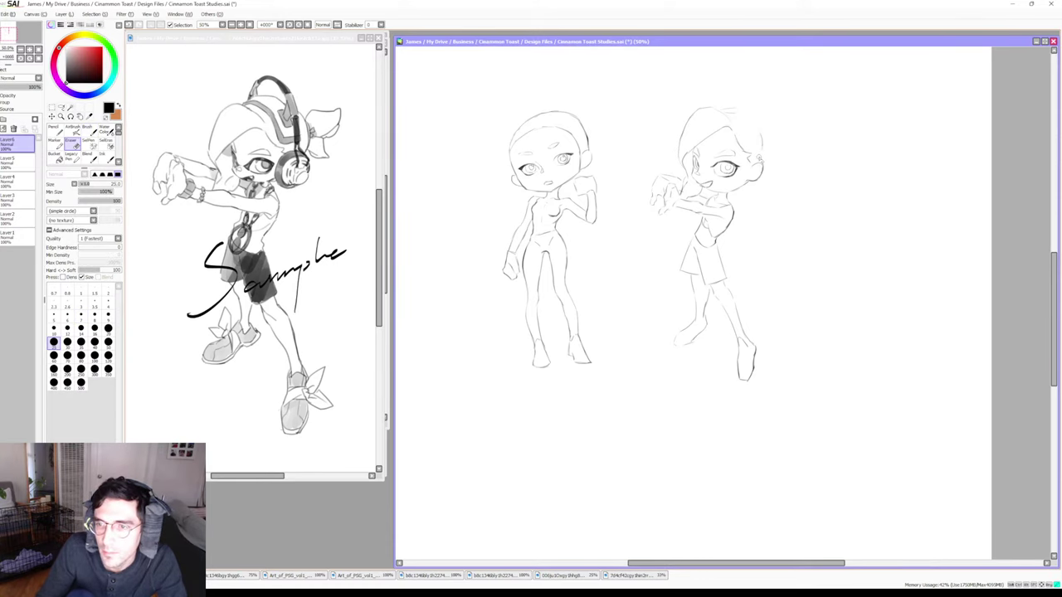
pyautogui.press('b')
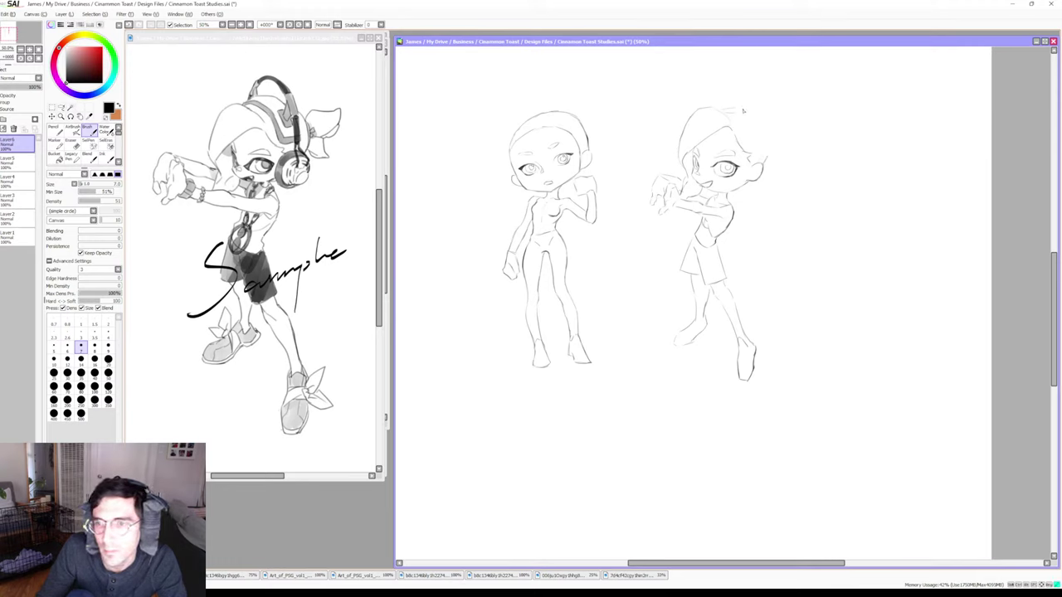
pyautogui.moveTo(772, 149); pyautogui.dragTo(767, 135)
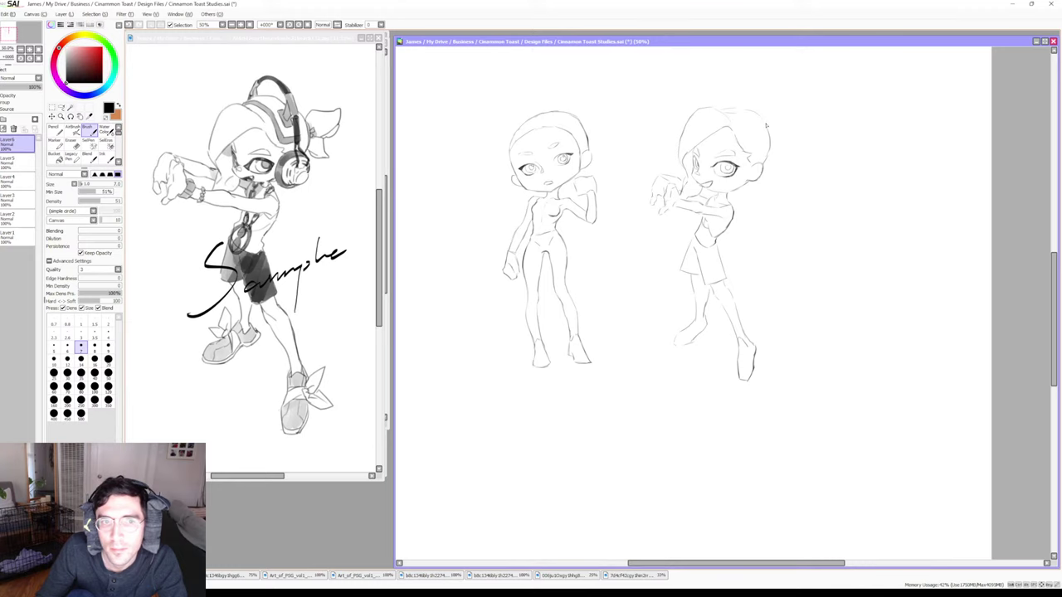
# Sketch the second figure's short tied ponytail behind the head, with pointed tufts flaring up and down from the knot
pyautogui.moveTo(771, 120)
pyautogui.mouseDown()
pyautogui.moveTo(795, 113)
pyautogui.moveTo(792, 134)
pyautogui.moveTo(777, 140)
pyautogui.moveTo(793, 132)
pyautogui.mouseUp()
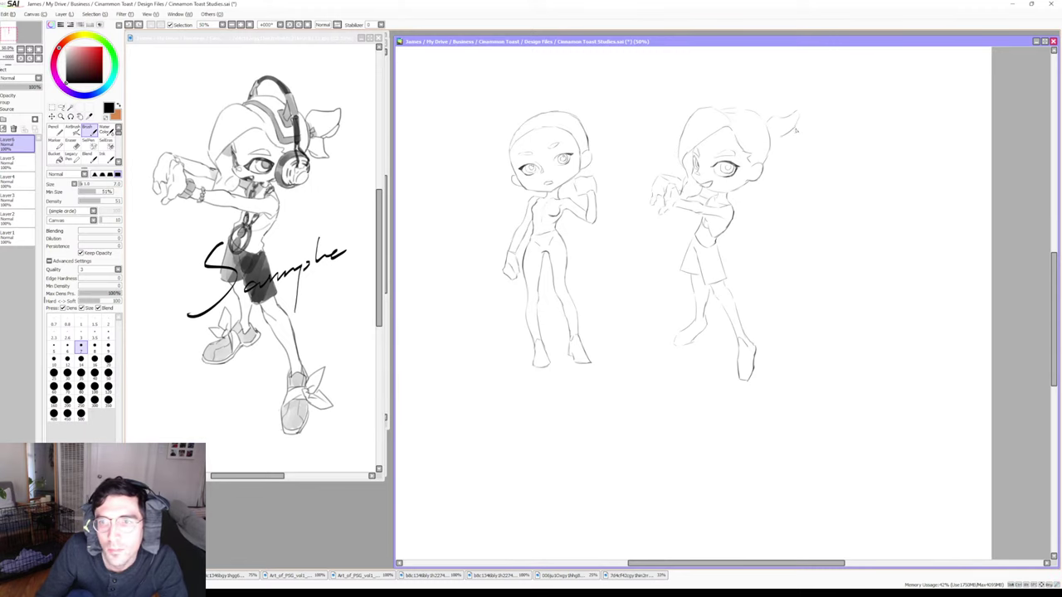
pyautogui.moveTo(796, 125)
pyautogui.mouseDown()
pyautogui.moveTo(788, 139)
pyautogui.moveTo(802, 142)
pyautogui.mouseUp()
pyautogui.press('e')
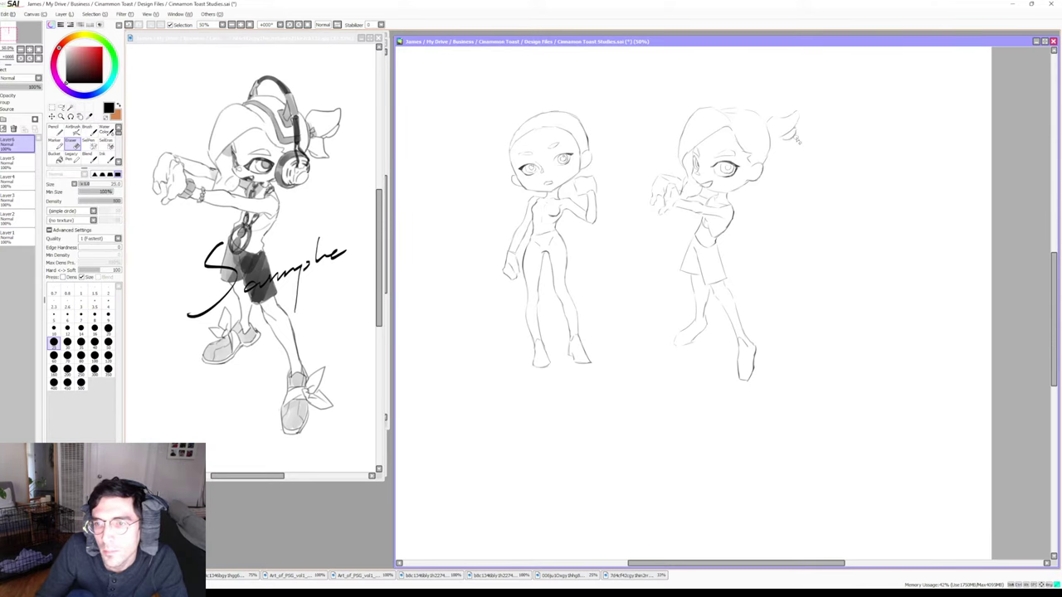
pyautogui.press('b')
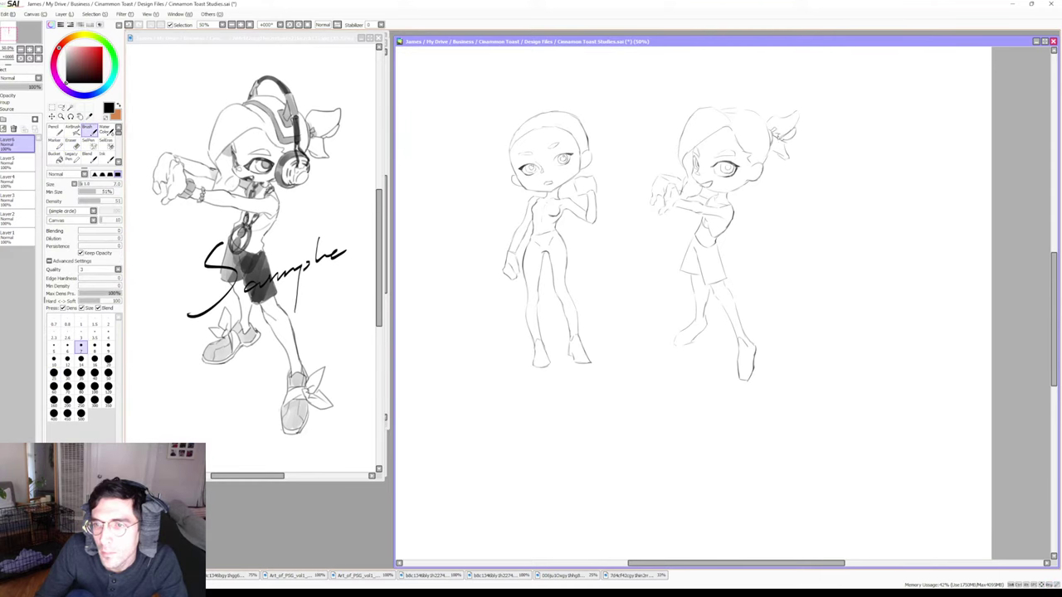
pyautogui.press('e')
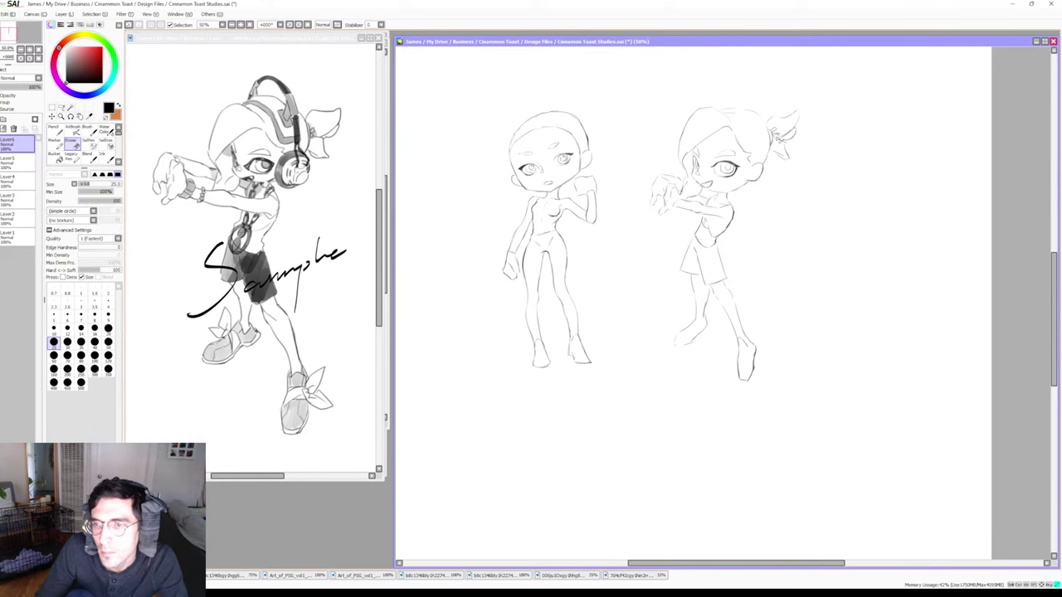
pyautogui.press('b')
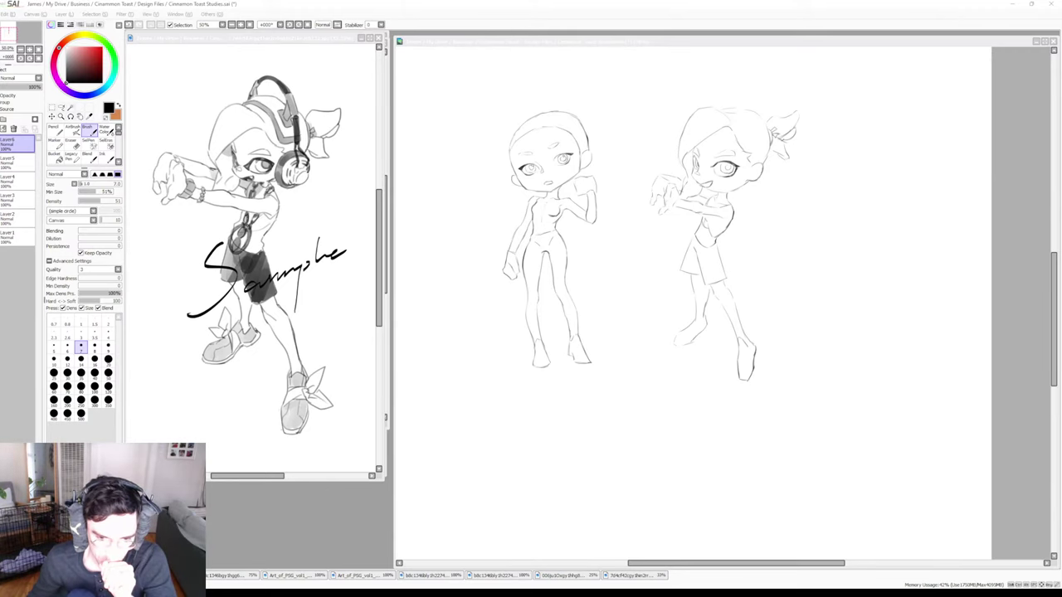
pyautogui.hotkey('alt', 'Tab')
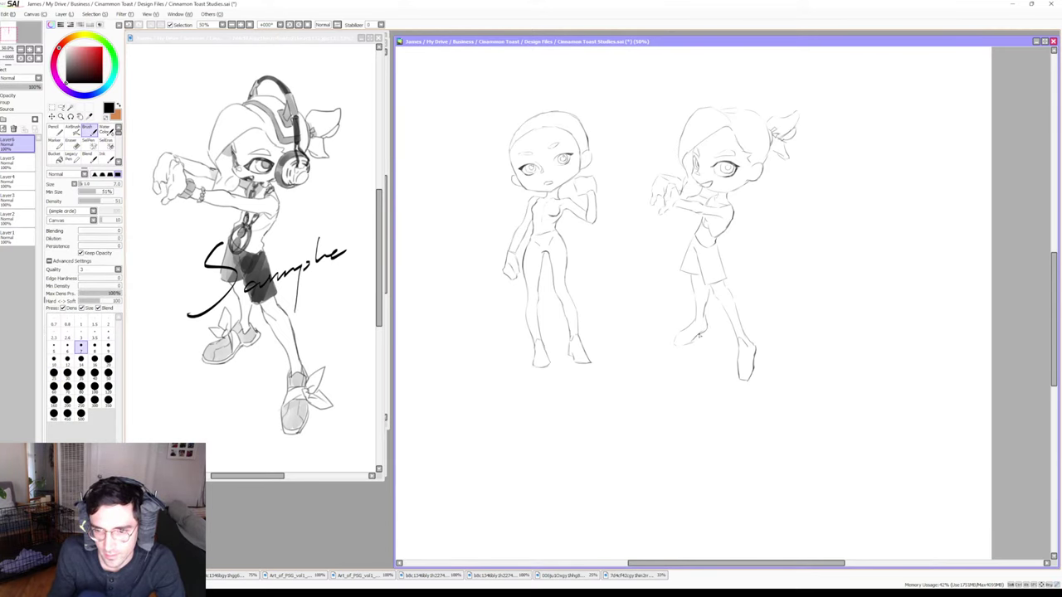
pyautogui.press('e')
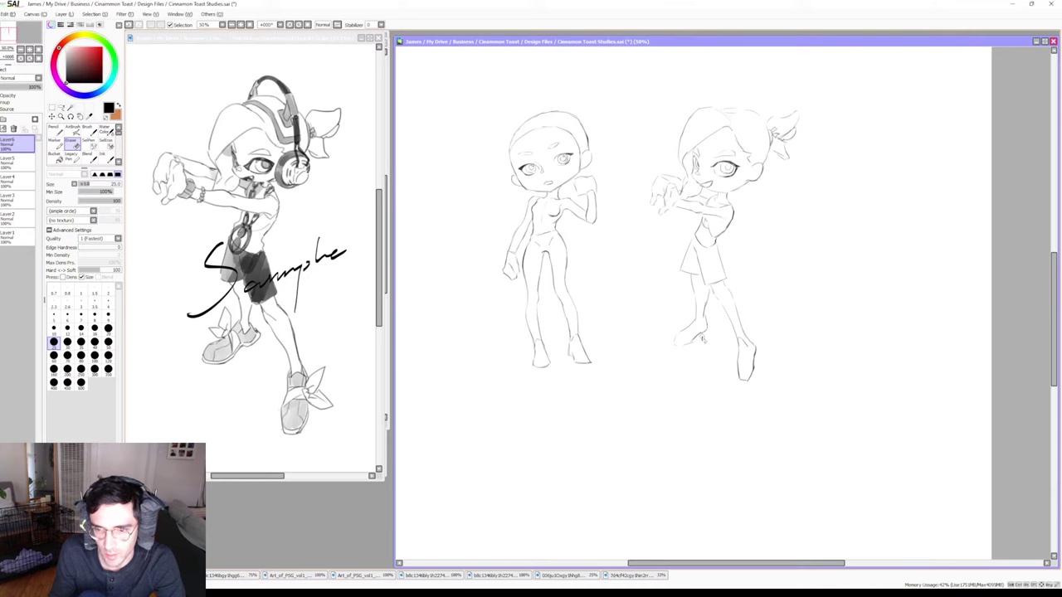
pyautogui.press('b')
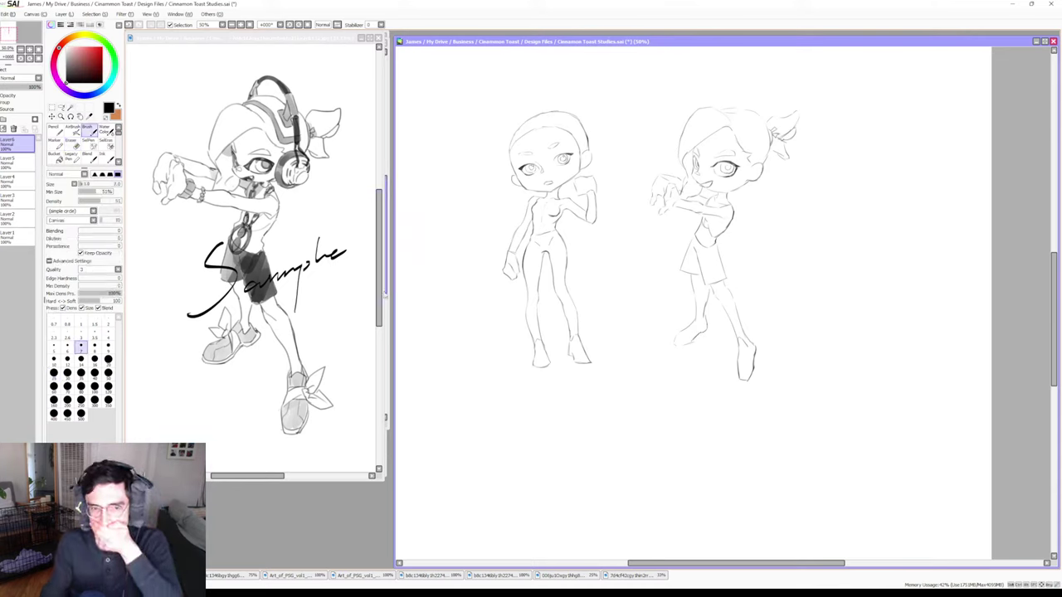
# Close the headphone character reference and bring the grey-haired character with sunglasses into view in the b8c1346bgy1hgg6 reference image
pyautogui.click(143, 435)
pyautogui.hotkey('ctrl', 'w')
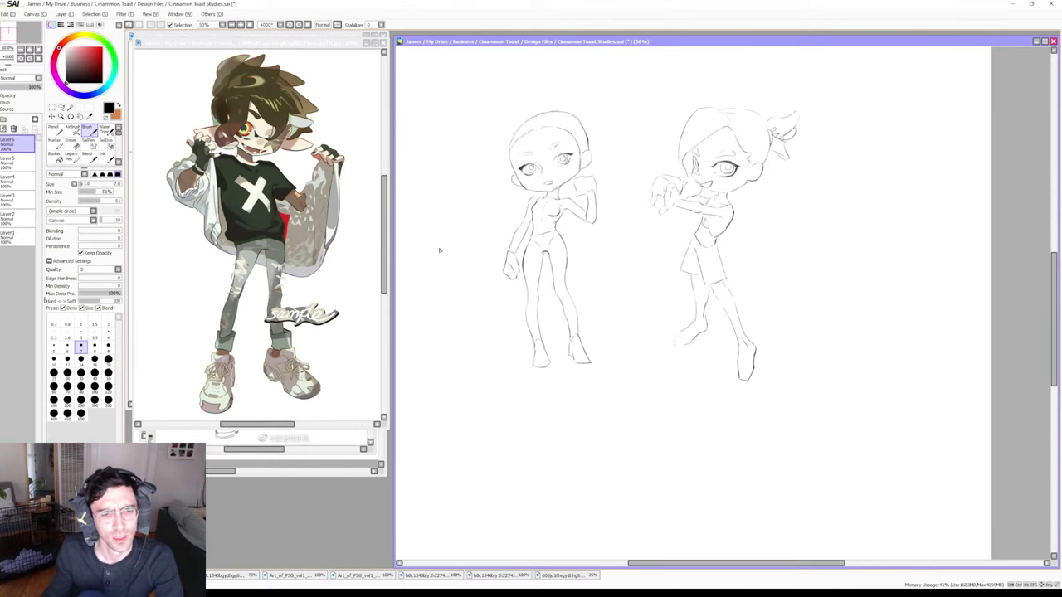
pyautogui.click(213, 575)
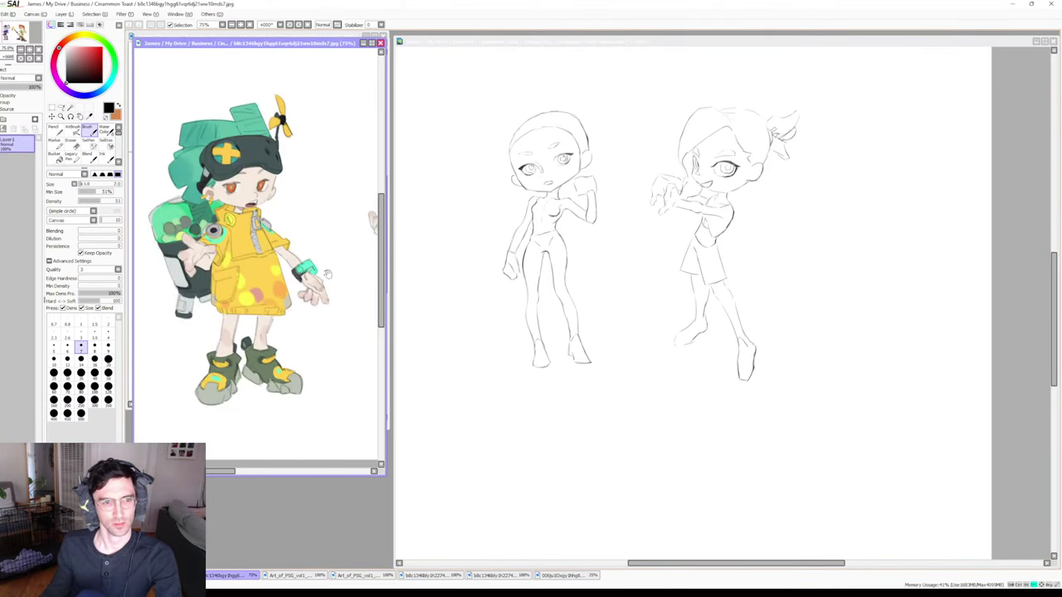
pyautogui.moveTo(274, 407)
pyautogui.mouseDown()
pyautogui.moveTo(192, 305)
pyautogui.moveTo(166, 304)
pyautogui.moveTo(332, 309)
pyautogui.mouseUp()
# Sketch a third figure's round head with a flattened jaw in the empty area below and between the two existing figures
pyautogui.click(548, 387)
pyautogui.moveTo(553, 410); pyautogui.dragTo(550, 242)
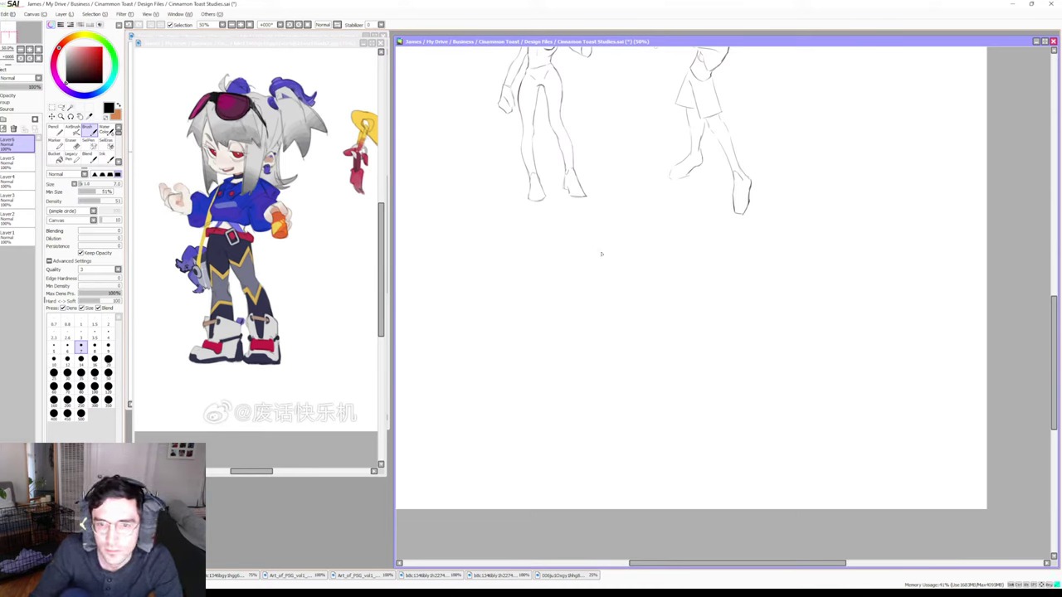
pyautogui.moveTo(595, 238)
pyautogui.mouseDown()
pyautogui.moveTo(615, 204)
pyautogui.moveTo(646, 209)
pyautogui.moveTo(656, 237)
pyautogui.mouseUp()
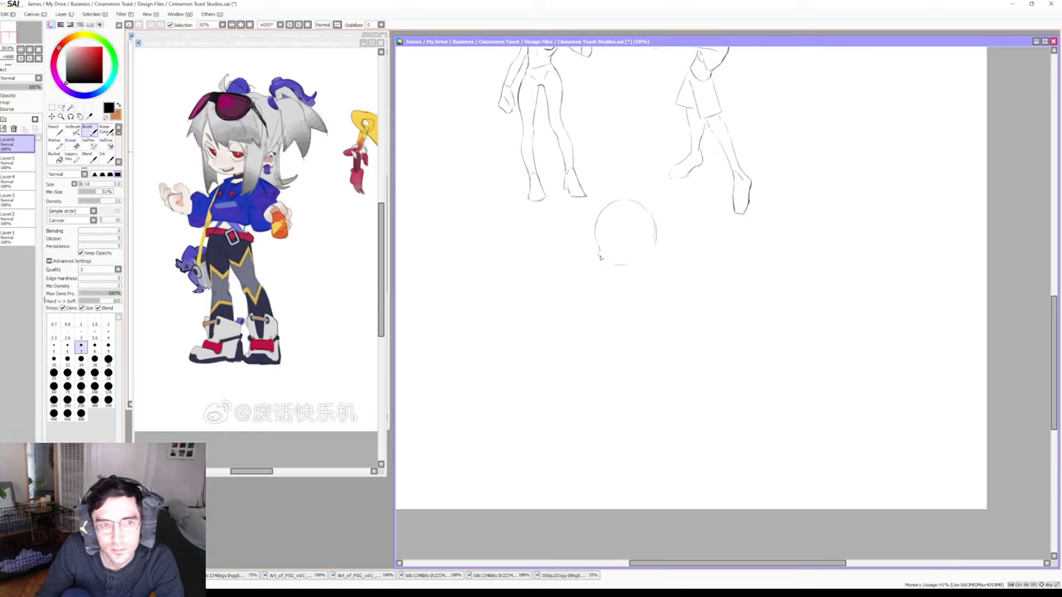
pyautogui.press('e')
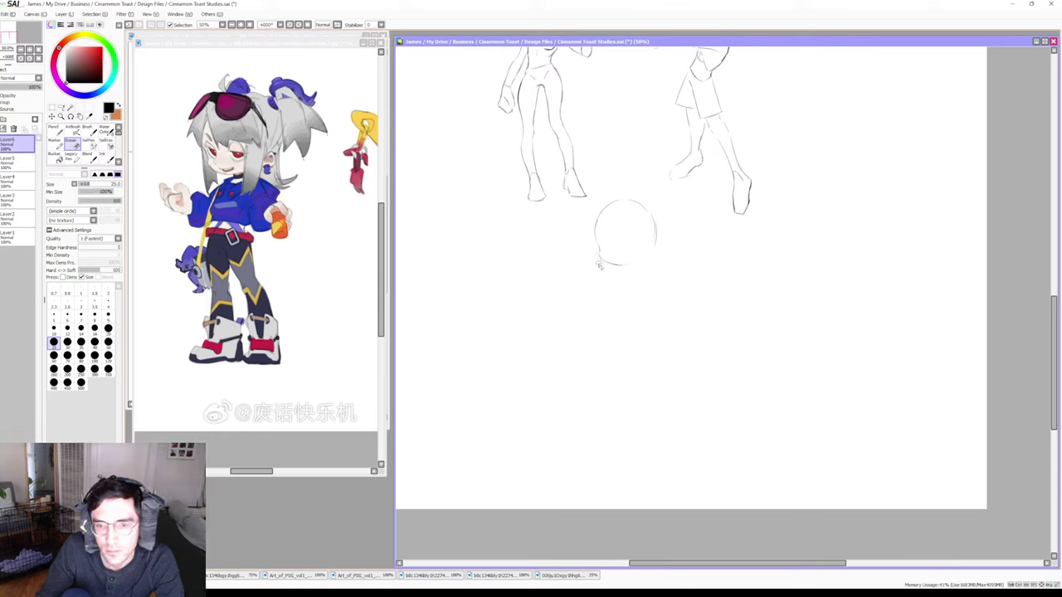
pyautogui.press('b')
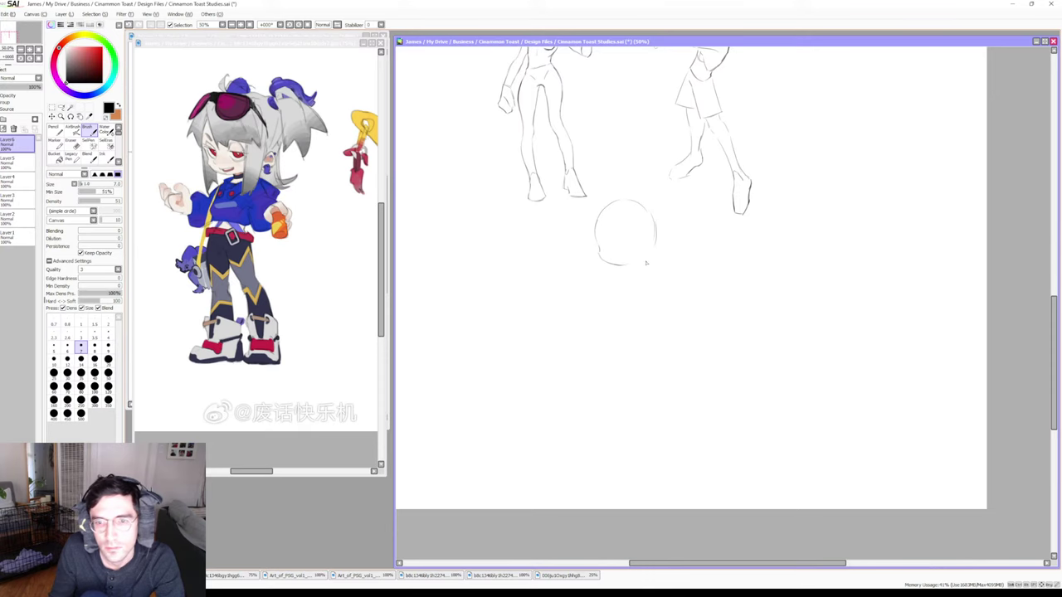
pyautogui.moveTo(623, 266); pyautogui.dragTo(650, 254)
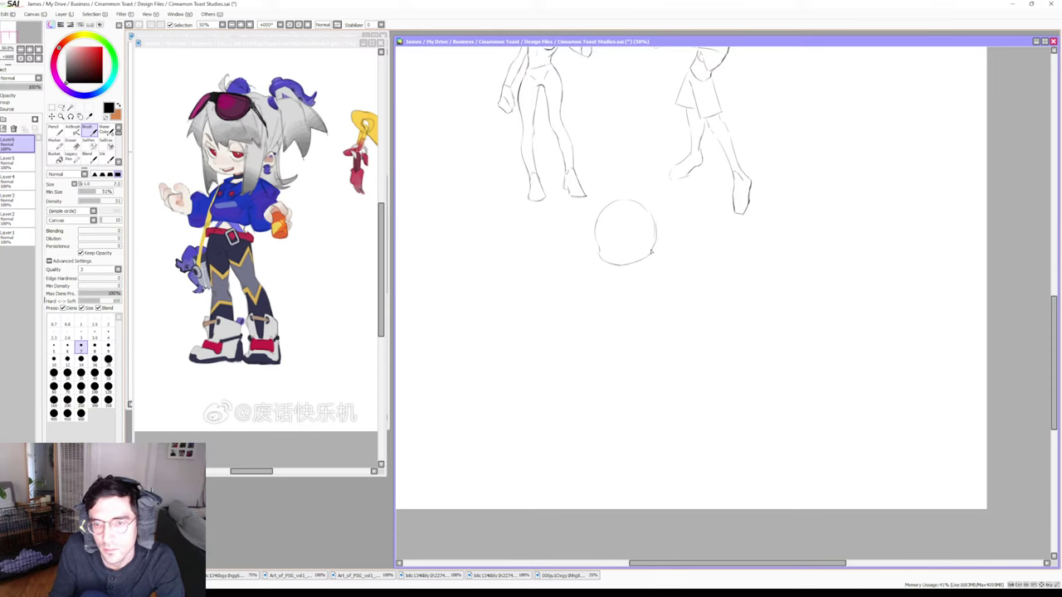
# Clean up the third figure's head contour on the ear side, replacing the loose circle line with a single curve
pyautogui.press('e')
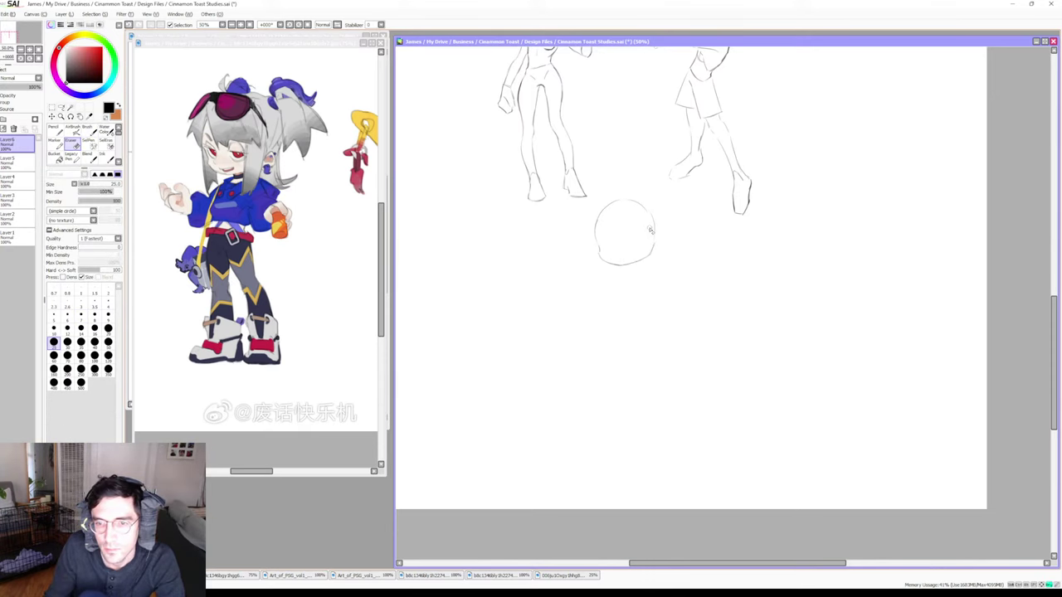
pyautogui.press('b')
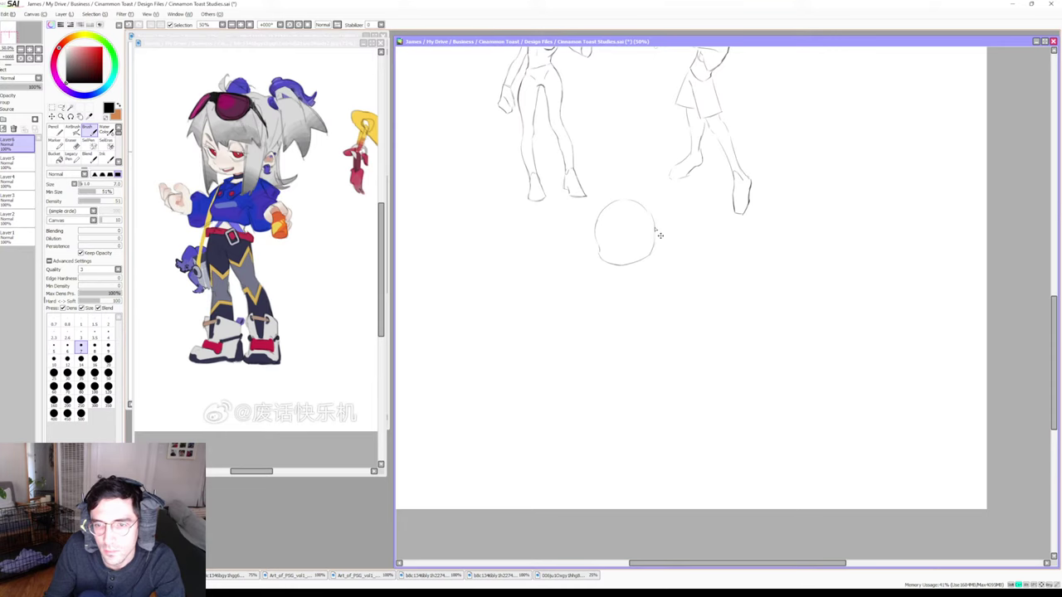
pyautogui.moveTo(655, 238); pyautogui.dragTo(653, 250)
pyautogui.press('e')
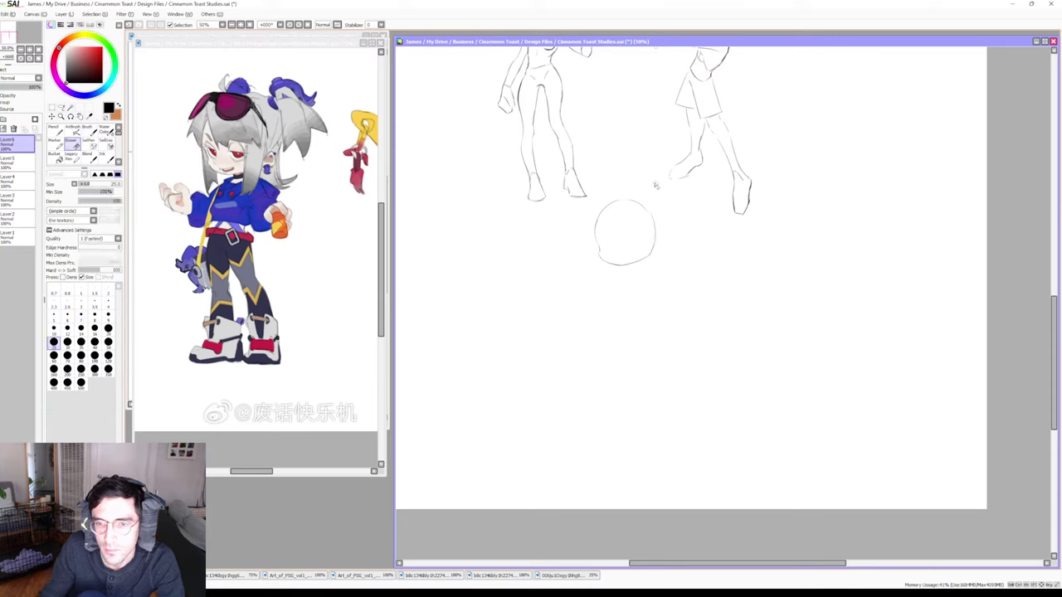
pyautogui.press('b')
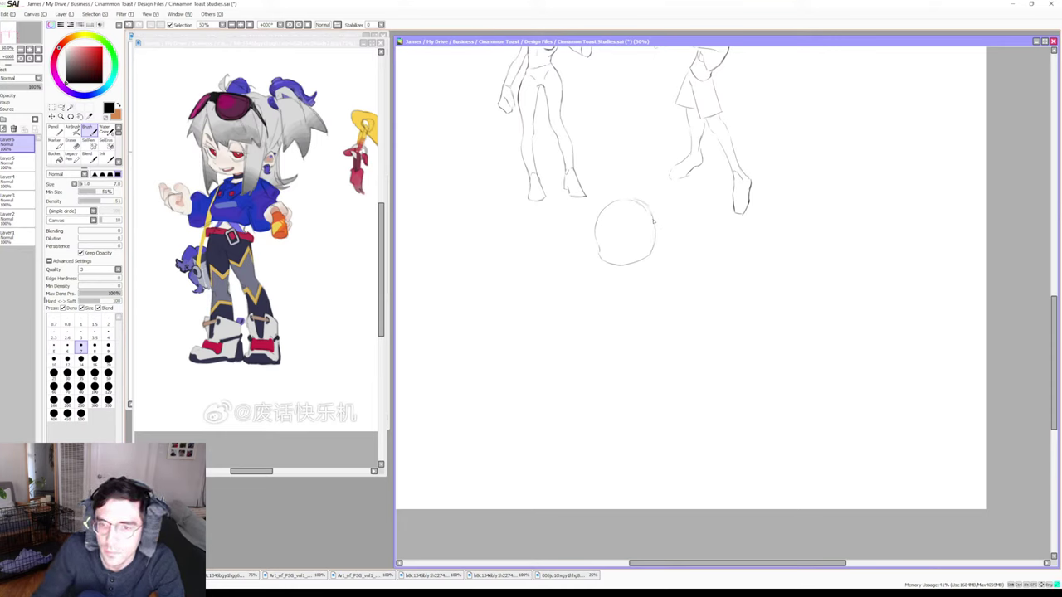
# Sketch the third figure's small ear low on the side of the head, erasing the head line around it
pyautogui.press('e')
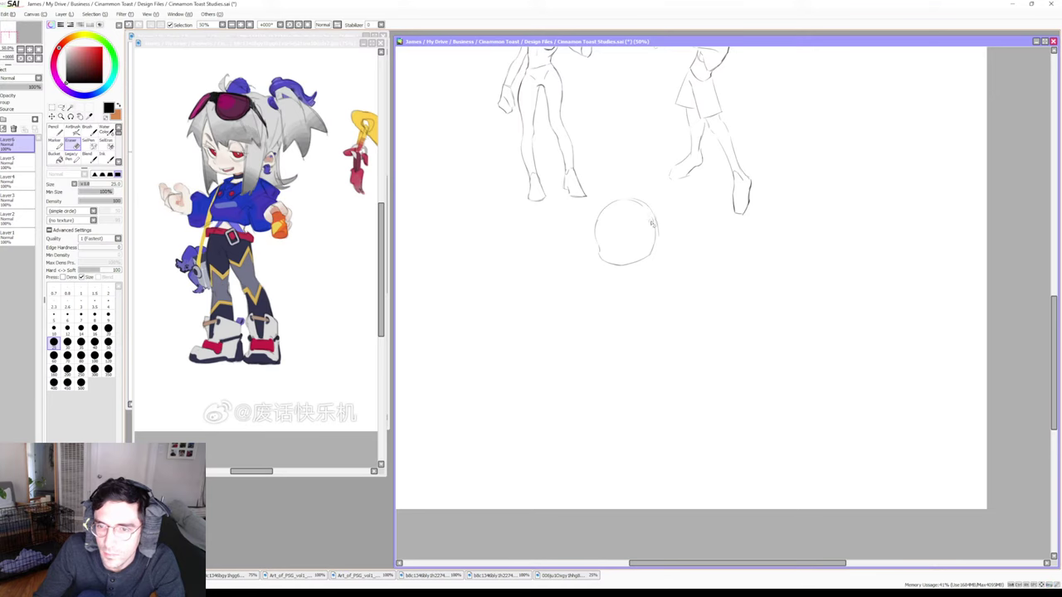
pyautogui.press('b')
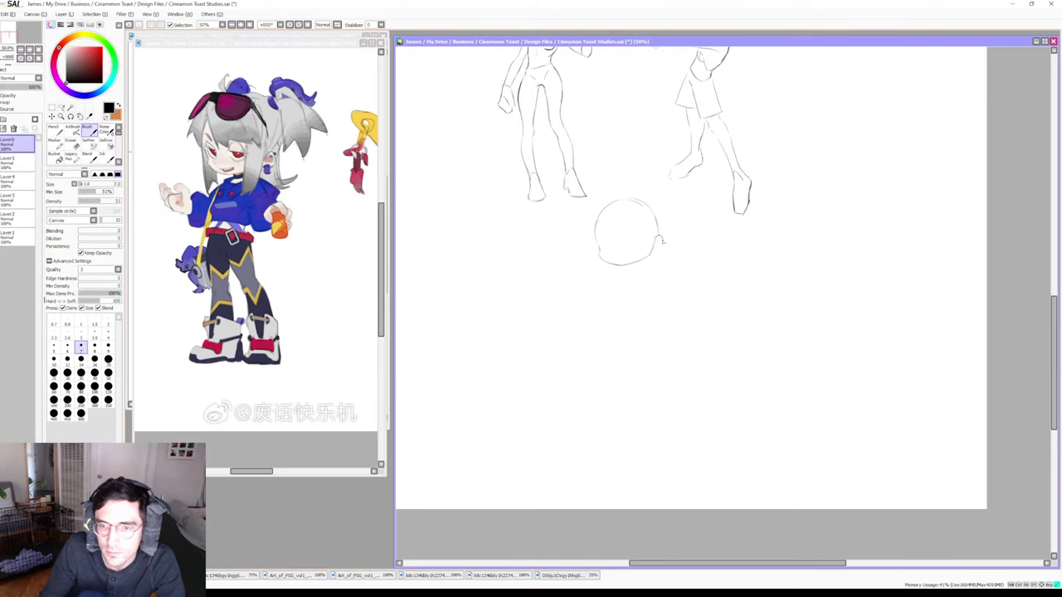
pyautogui.press('e')
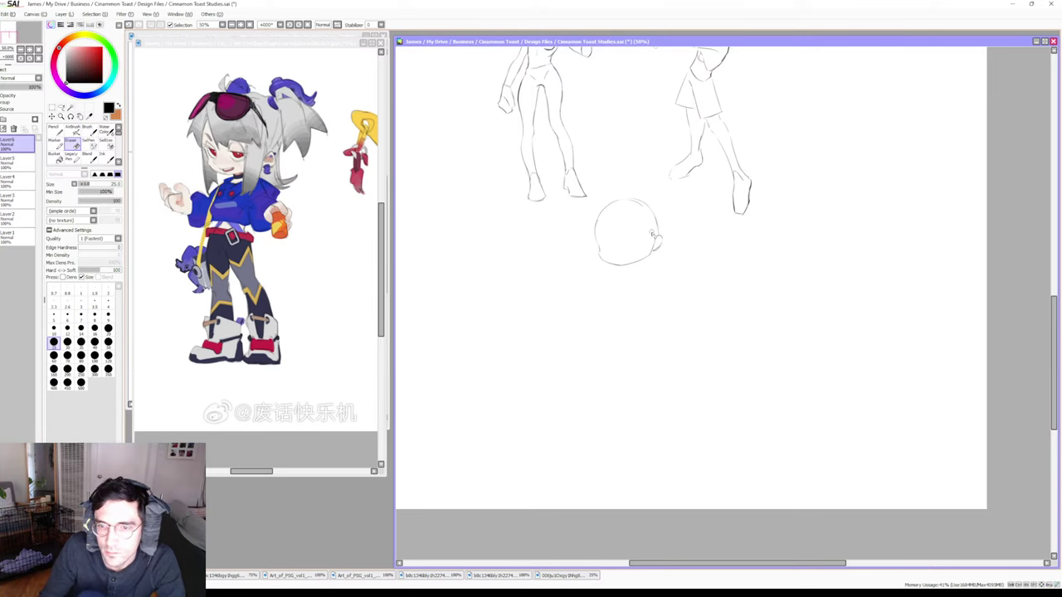
# Redraw the third figure's skull fuller from above the ear over the crown, erasing the earlier top line
pyautogui.press('b')
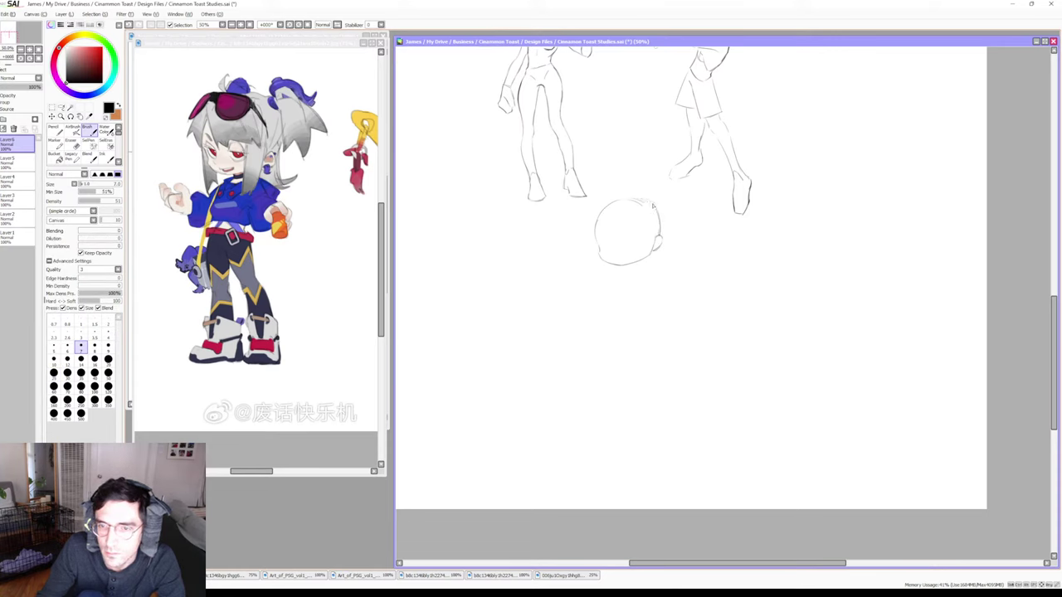
pyautogui.press('e')
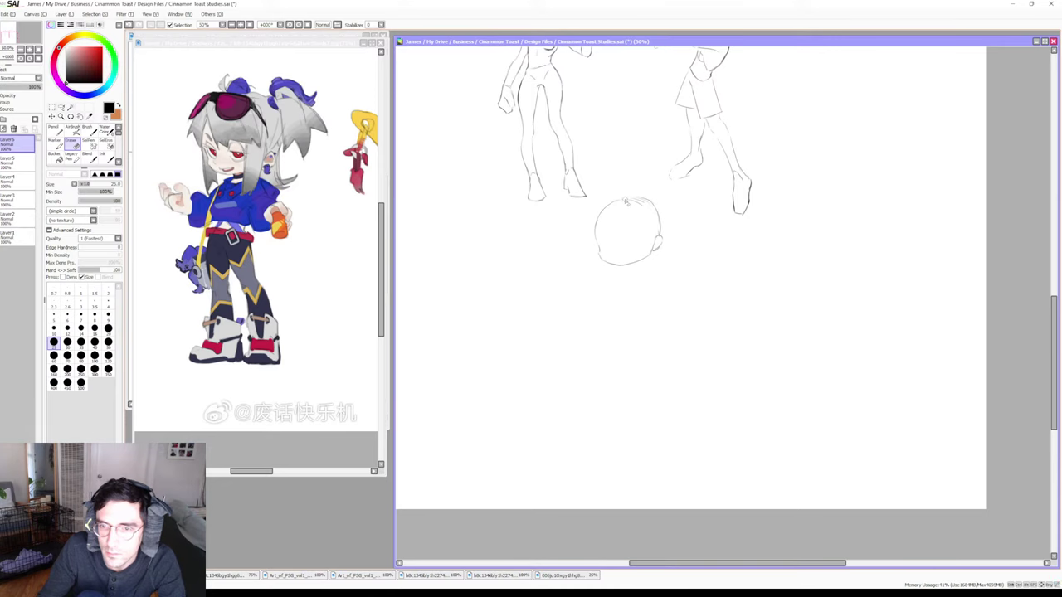
pyautogui.moveTo(627, 202); pyautogui.dragTo(648, 209)
pyautogui.press('b')
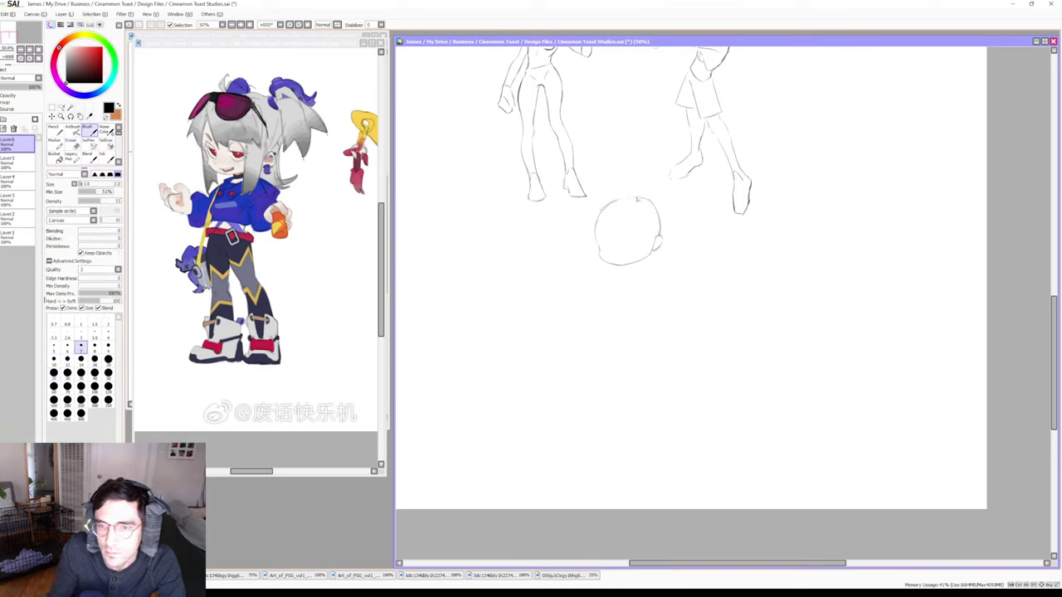
# Redraw the third figure's forehead contour on the face side as one clean curve, erasing the overlapping line ends
pyautogui.press('e')
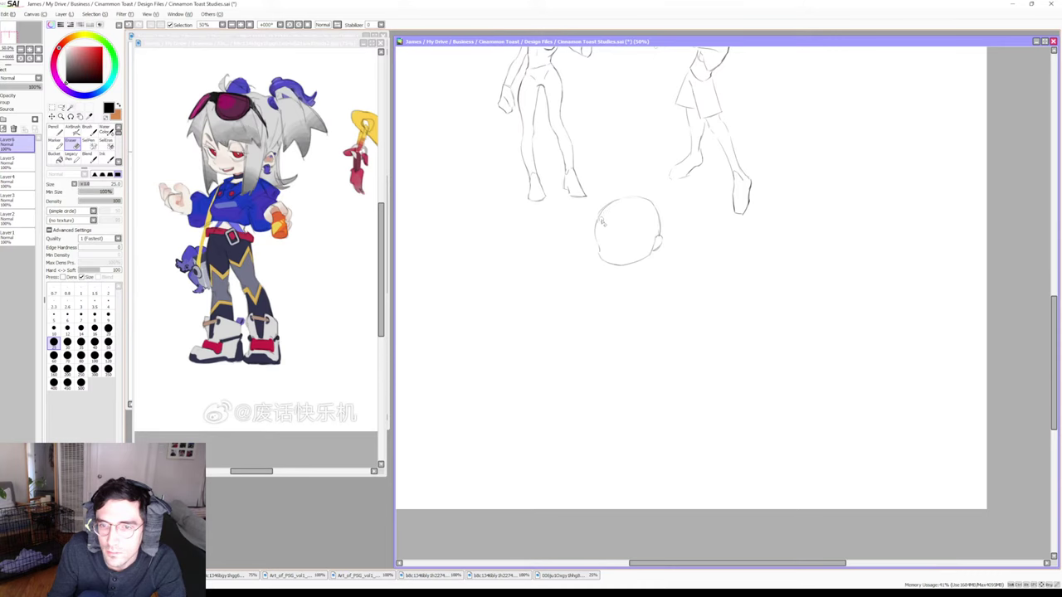
pyautogui.press('b')
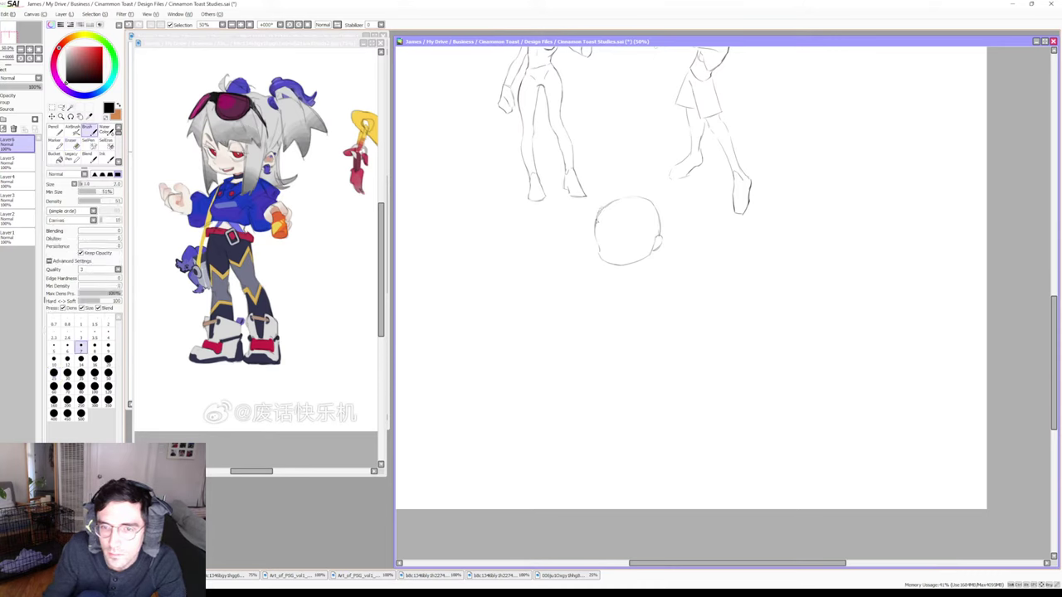
pyautogui.press('e')
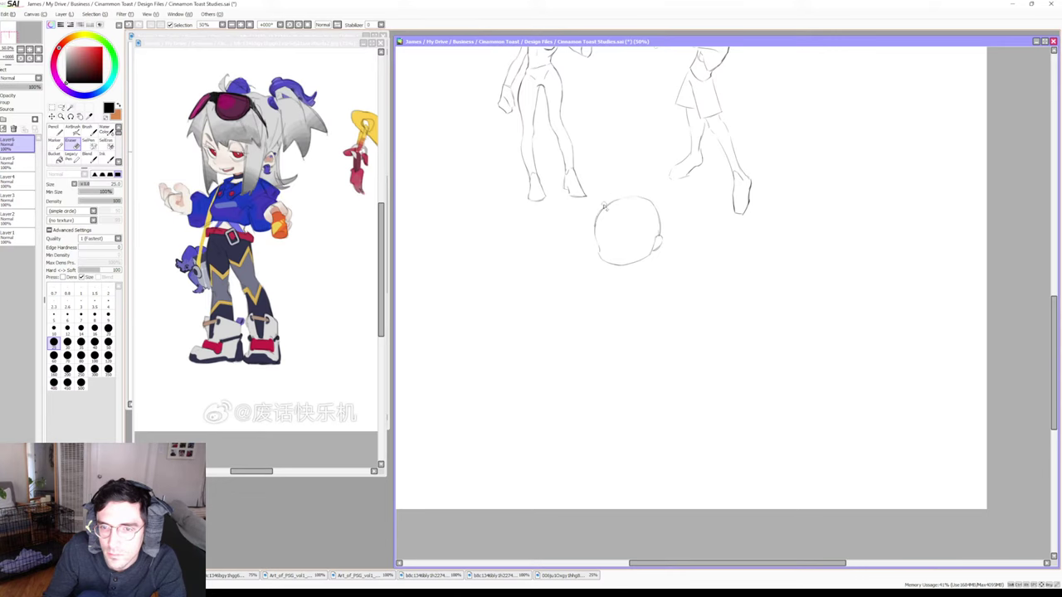
pyautogui.press('b')
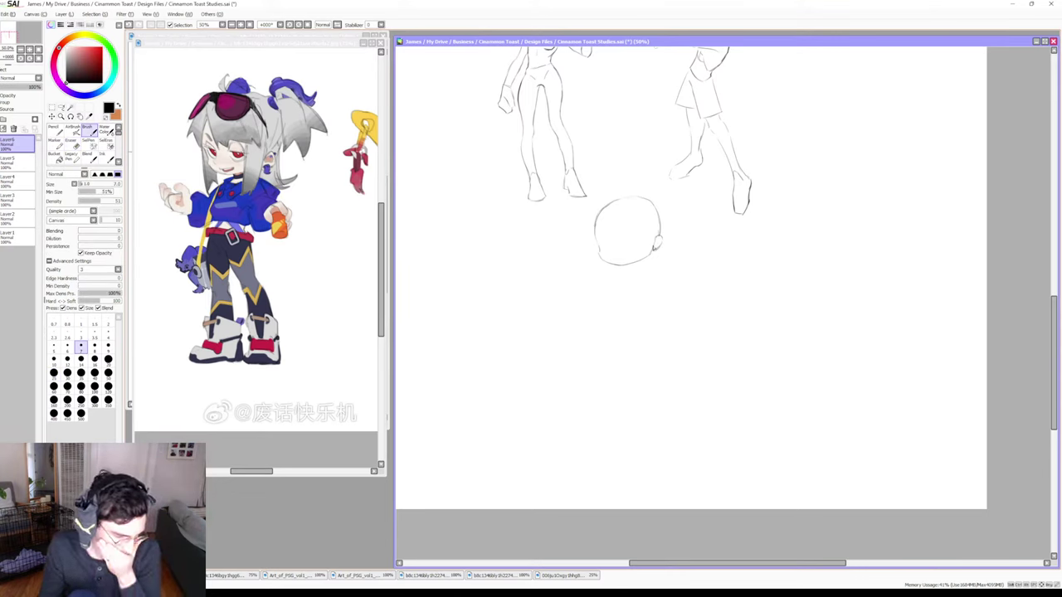
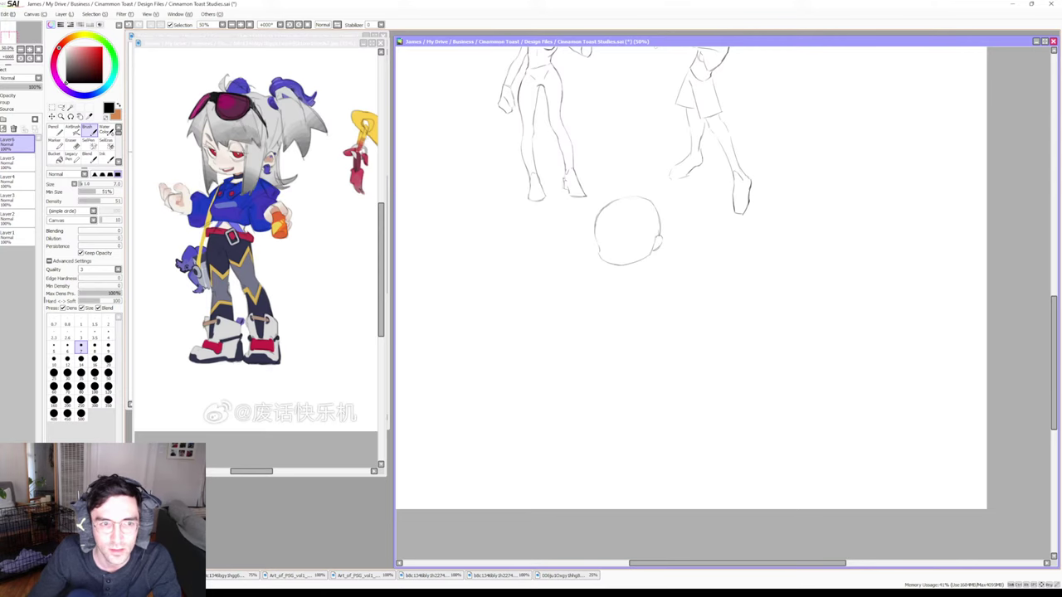
# Redraw the third figure's far cheek with a small bulge below the eye line, erasing stray marks around the contour
pyautogui.press('e')
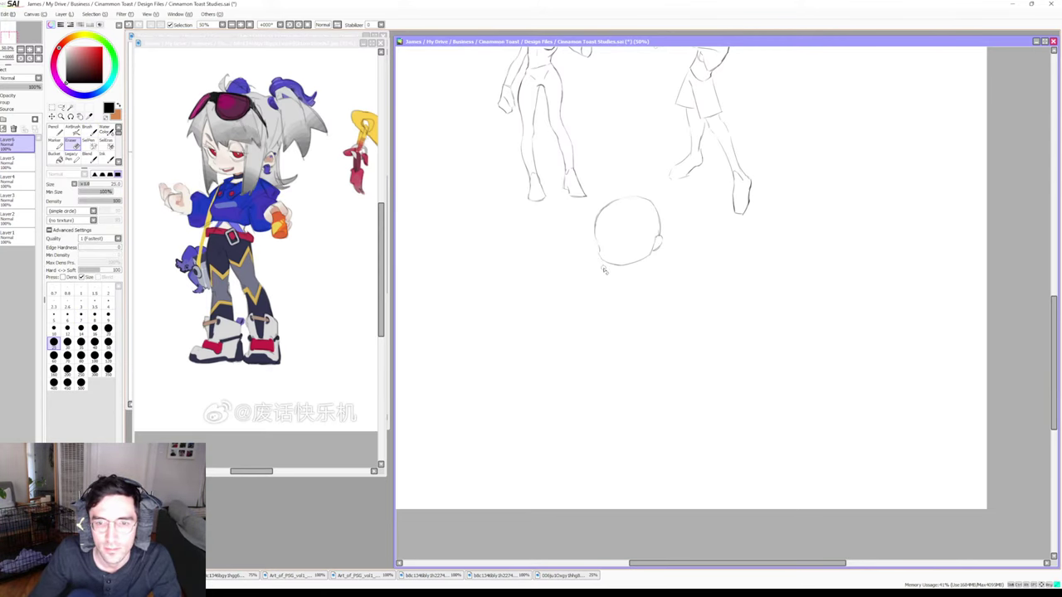
pyautogui.press('b')
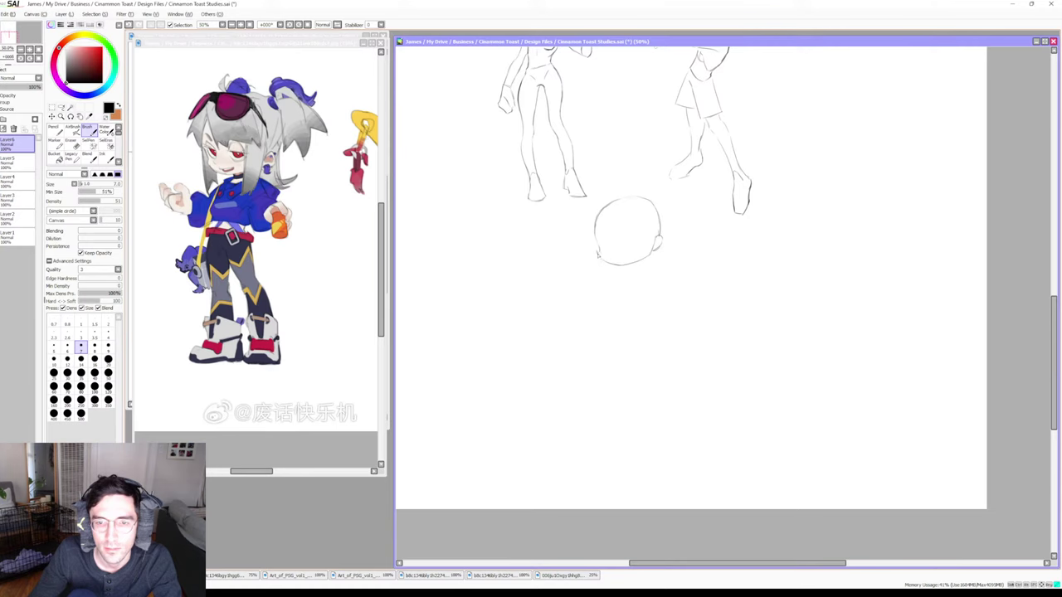
pyautogui.press('e')
pyautogui.press('b')
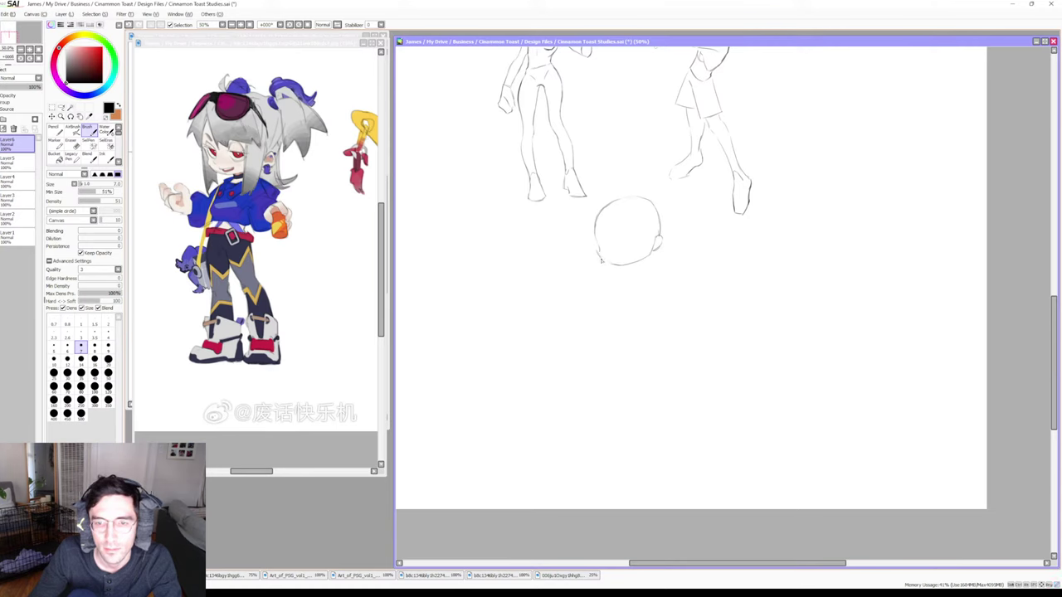
pyautogui.press('e')
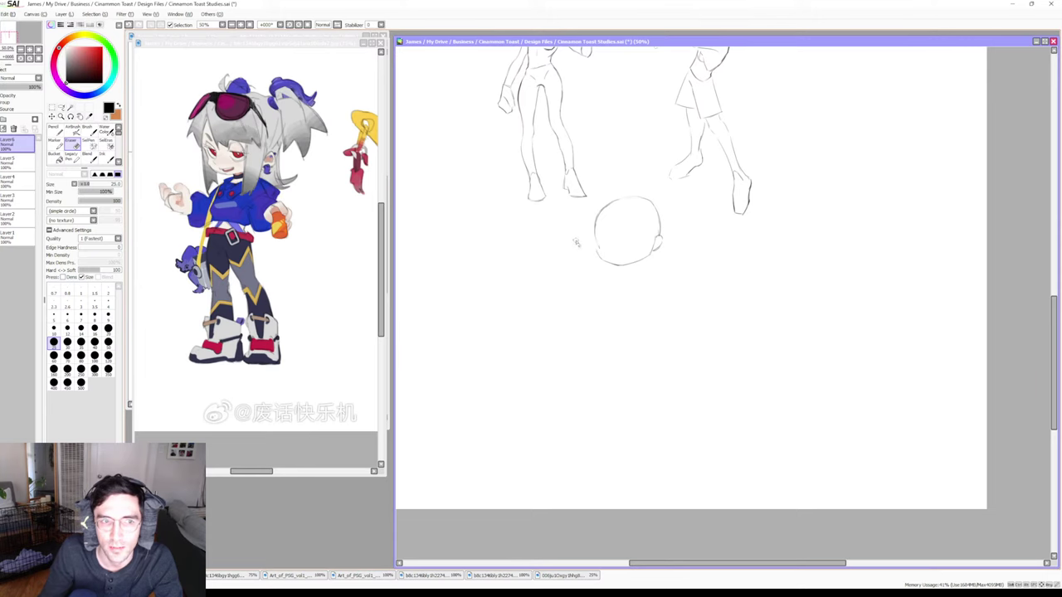
pyautogui.press('b')
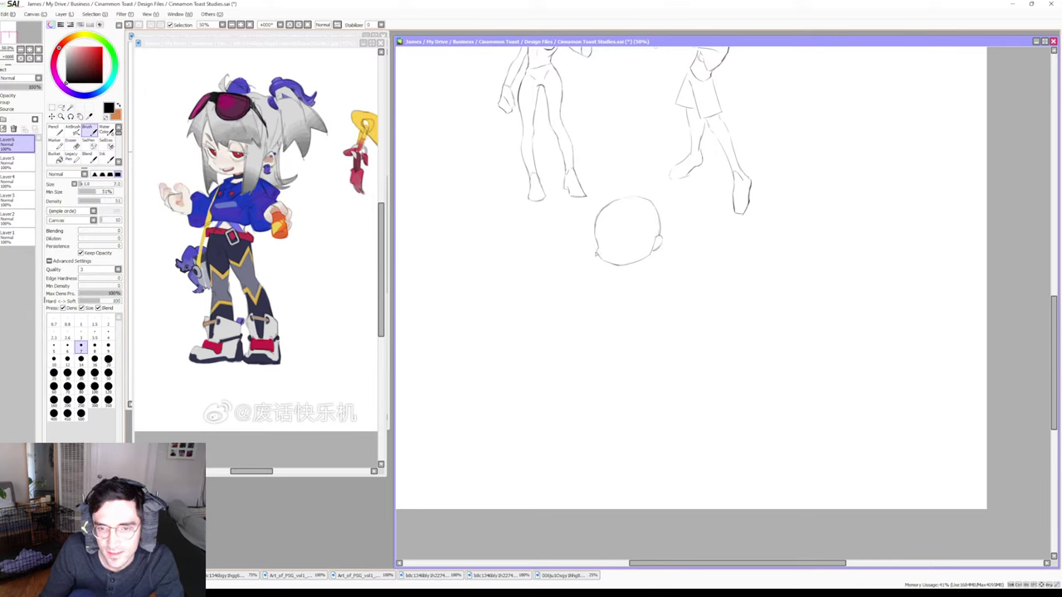
pyautogui.press('e')
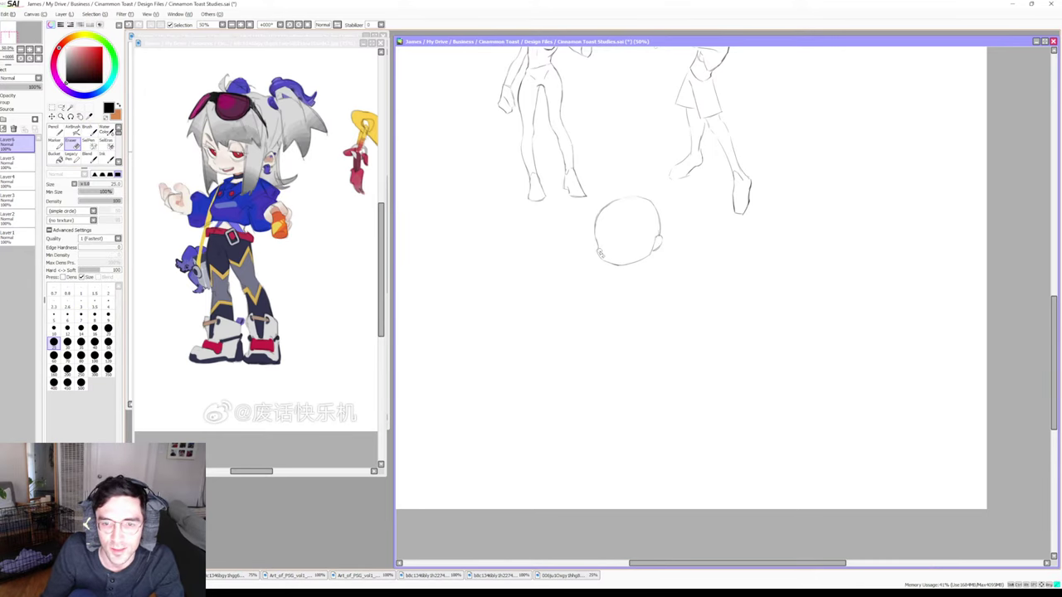
pyautogui.press('b')
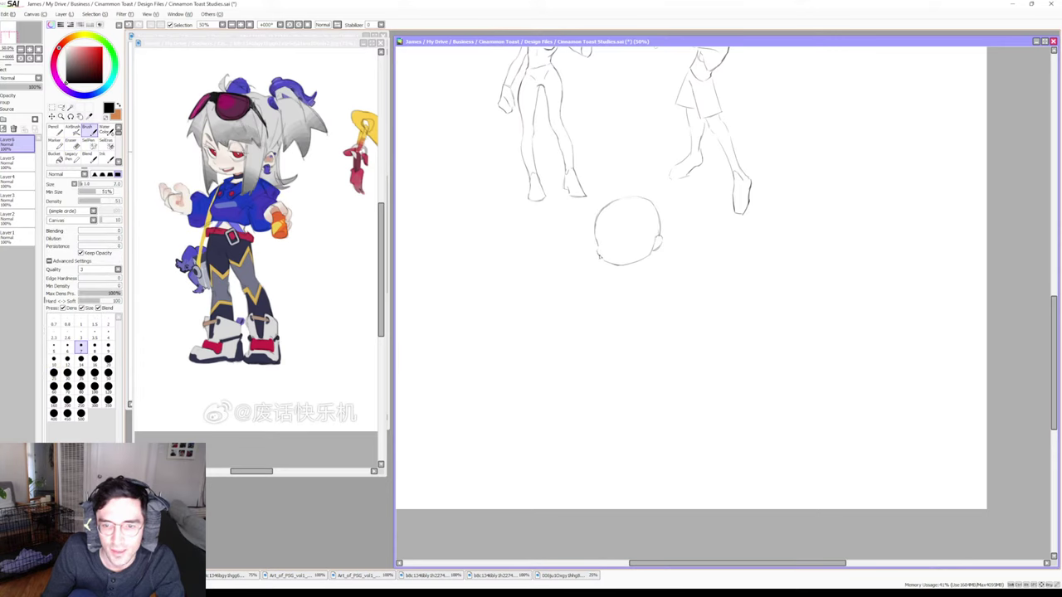
pyautogui.press('e')
pyautogui.press('b')
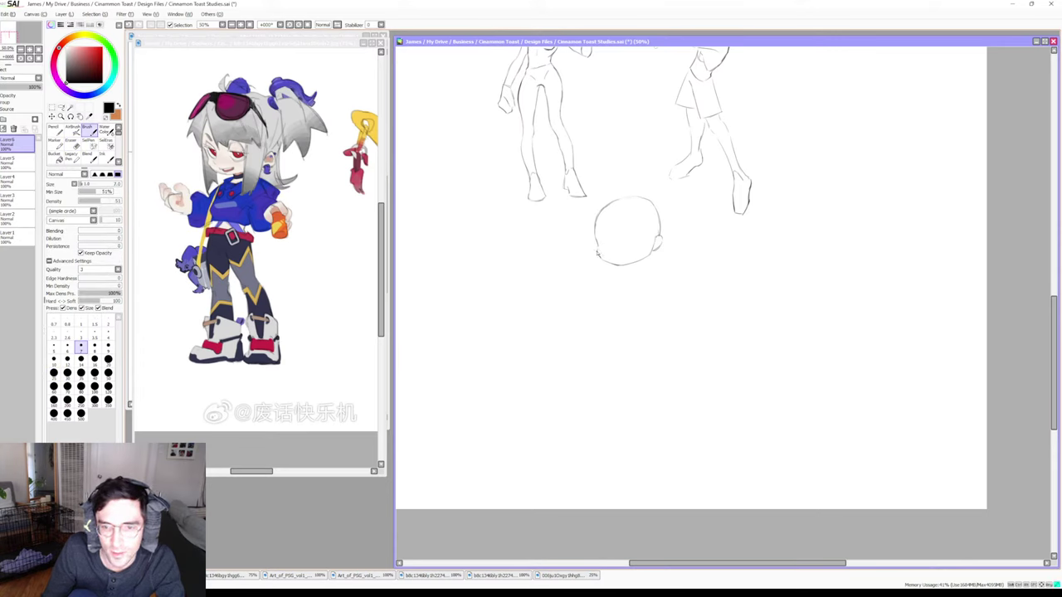
pyautogui.press('e')
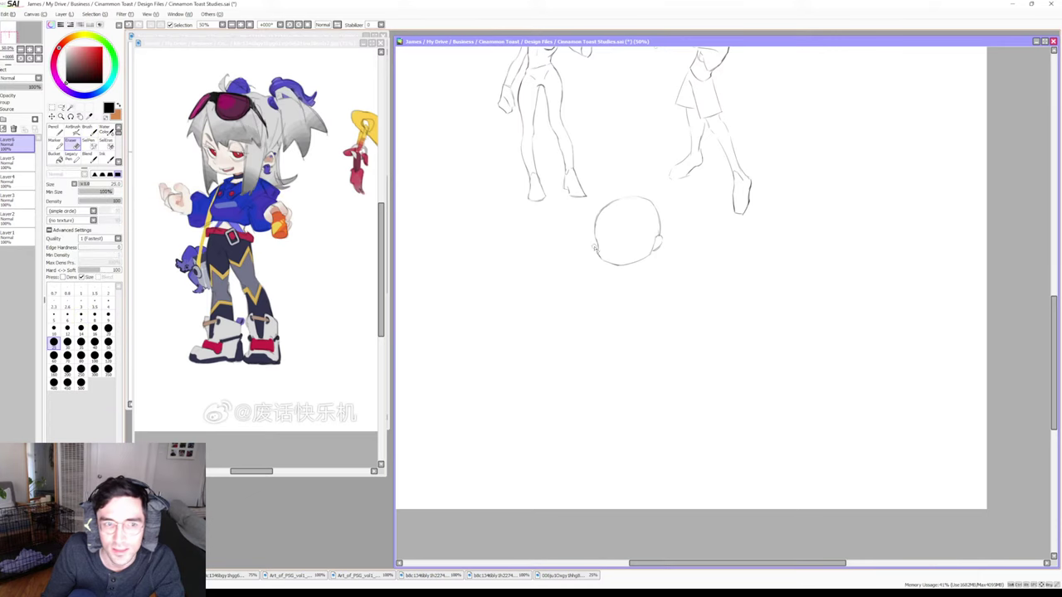
# Sketch faint eye-placement guides across the third figure's face and tighten the far cheek contour
pyautogui.press('b')
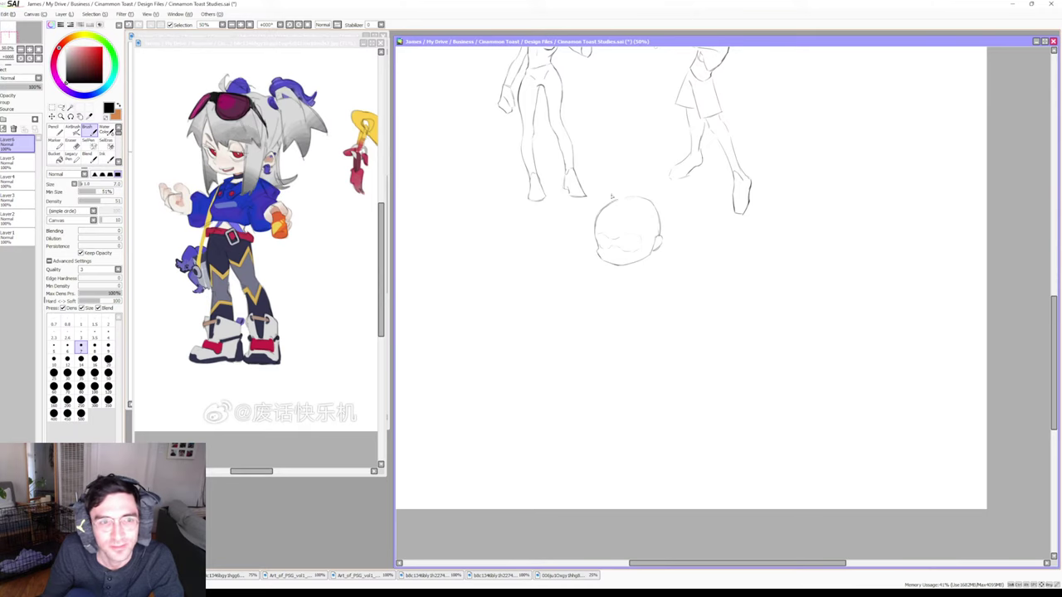
pyautogui.press('e')
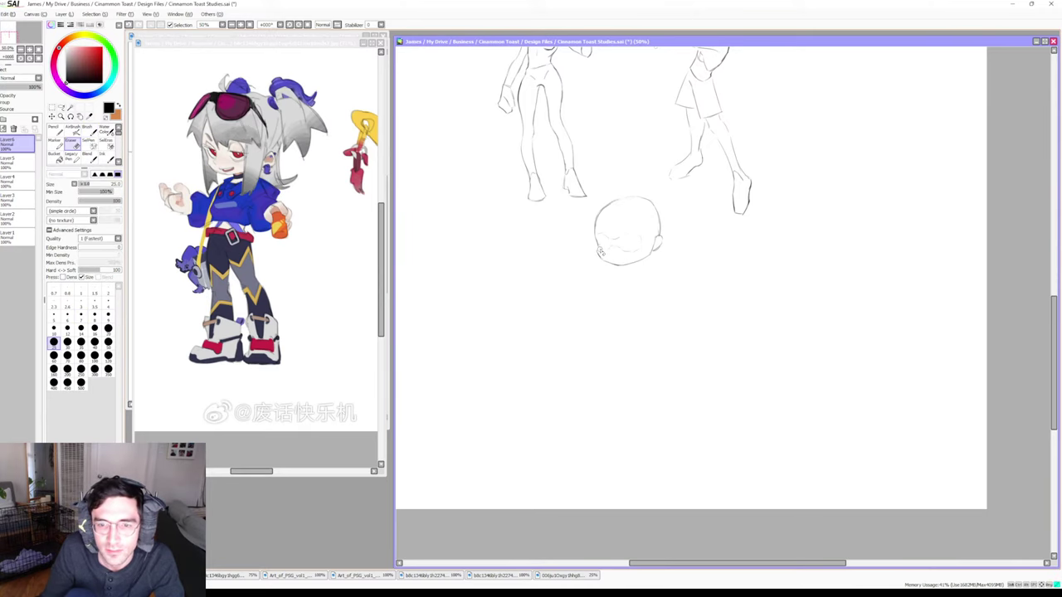
pyautogui.press('b')
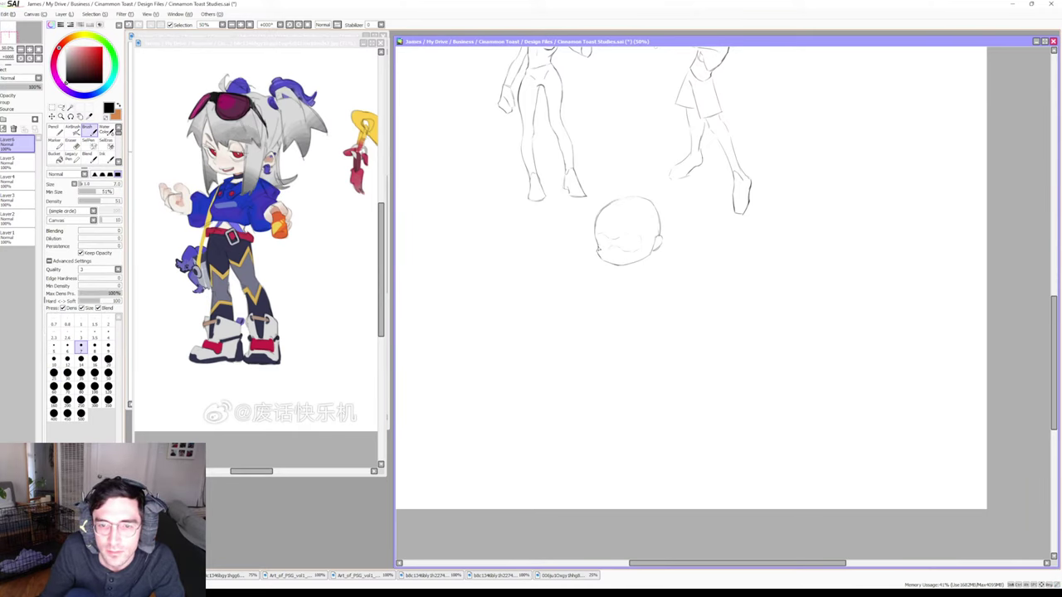
# Rework the third figure's faint brow and eye guides and sketch the small nose between them, erasing misplaced marks
pyautogui.press('e')
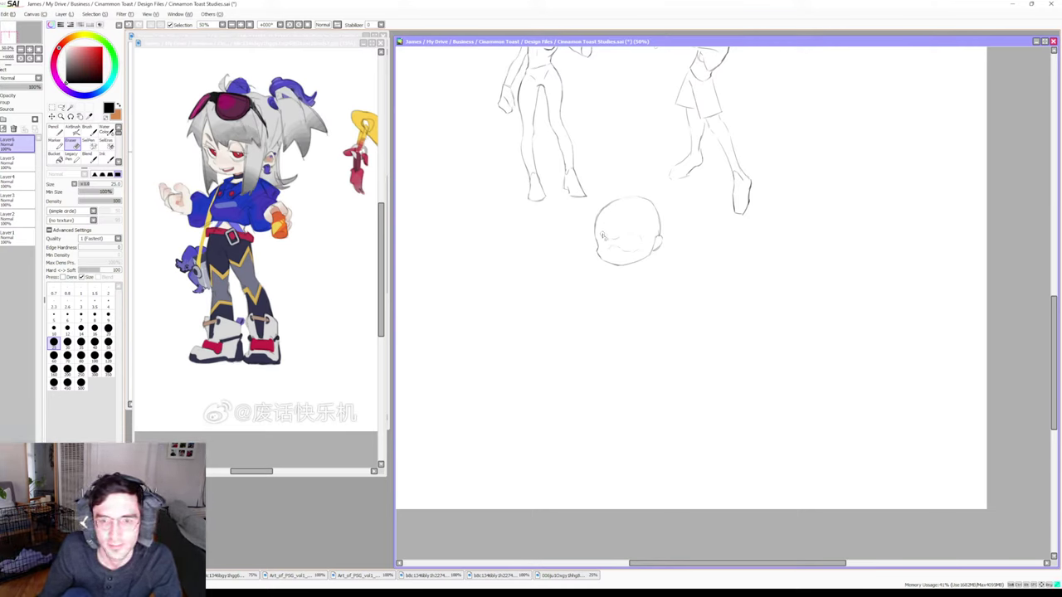
pyautogui.press('b')
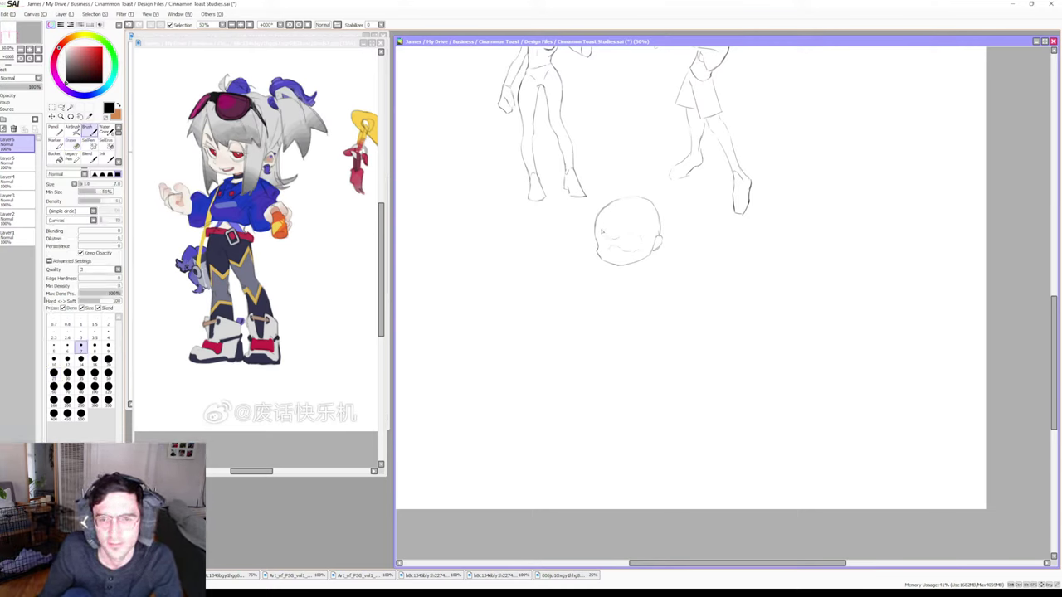
pyautogui.press('e')
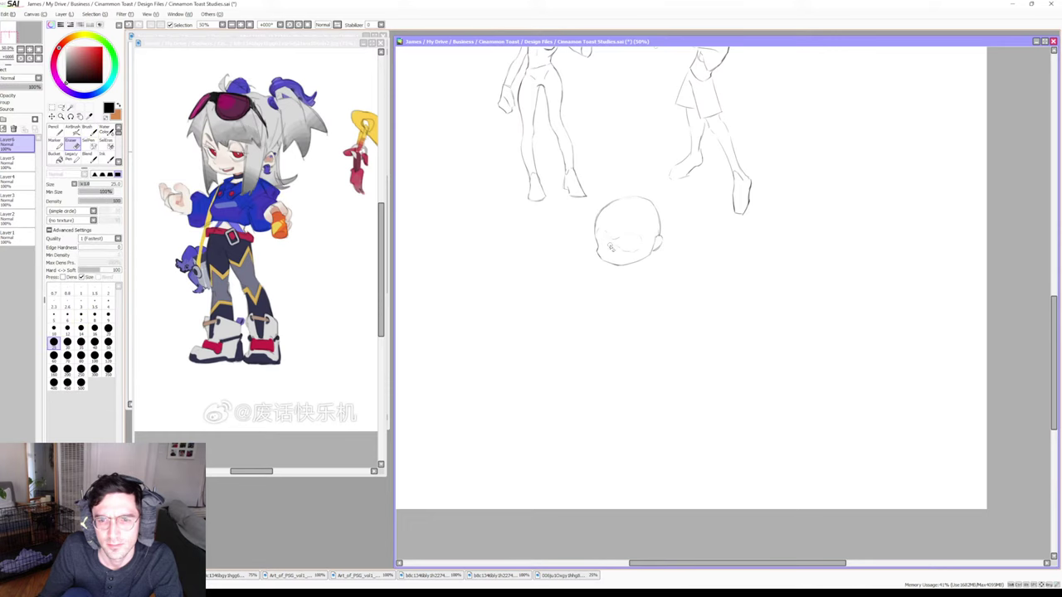
pyautogui.press('b')
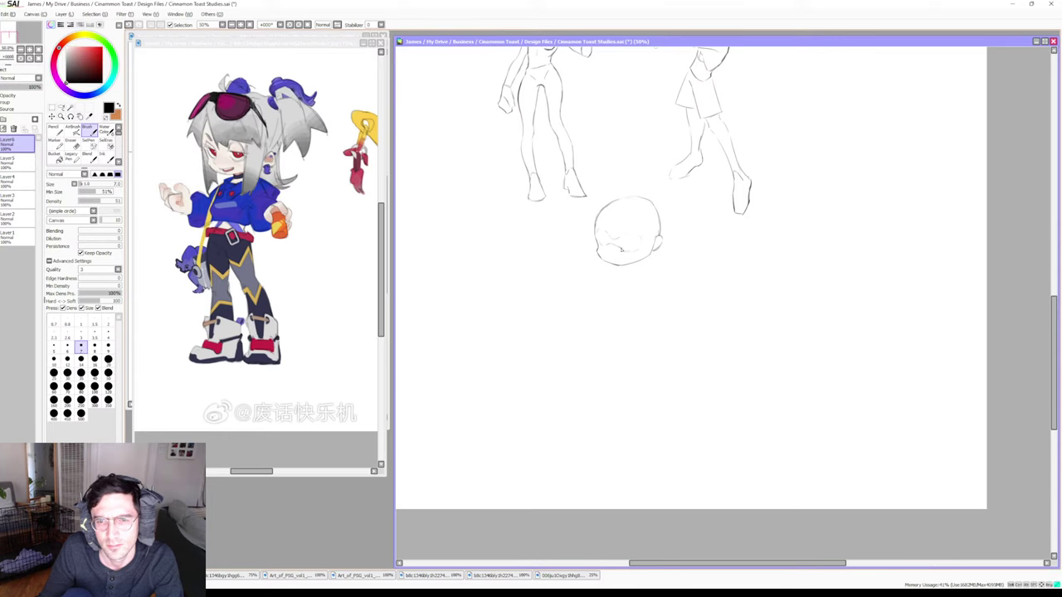
pyautogui.press('e')
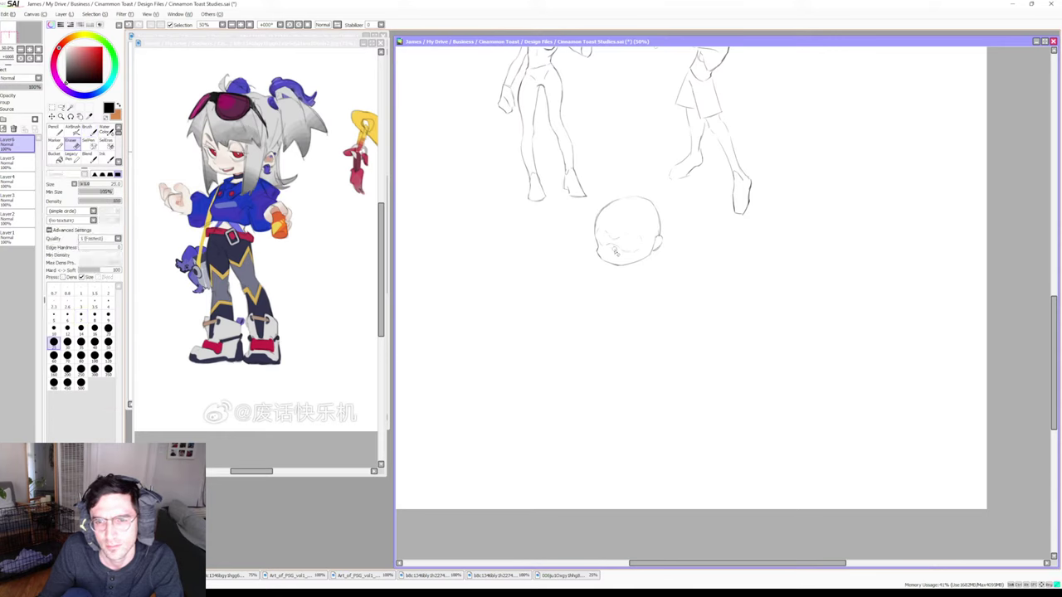
pyautogui.press('b')
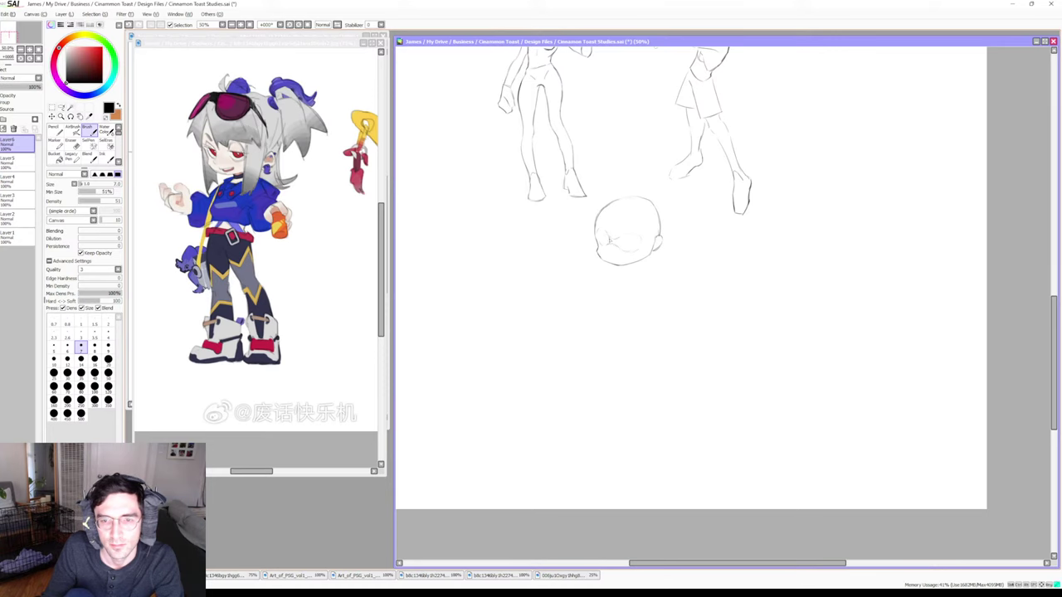
pyautogui.press('e')
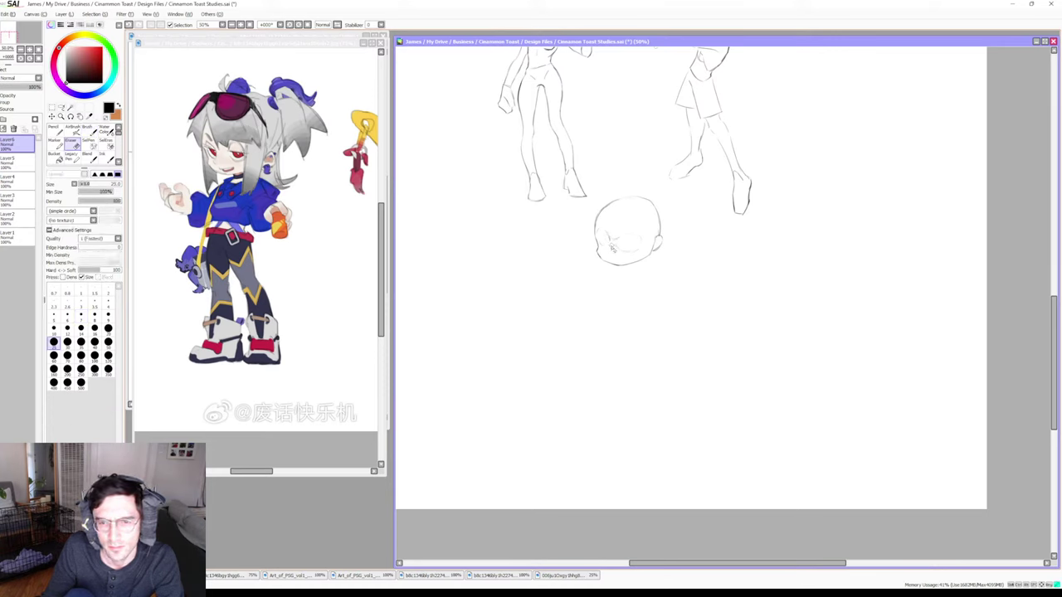
# Sketch the third figure's small open grin just above the chin, trimming it with the eraser
pyautogui.press('b')
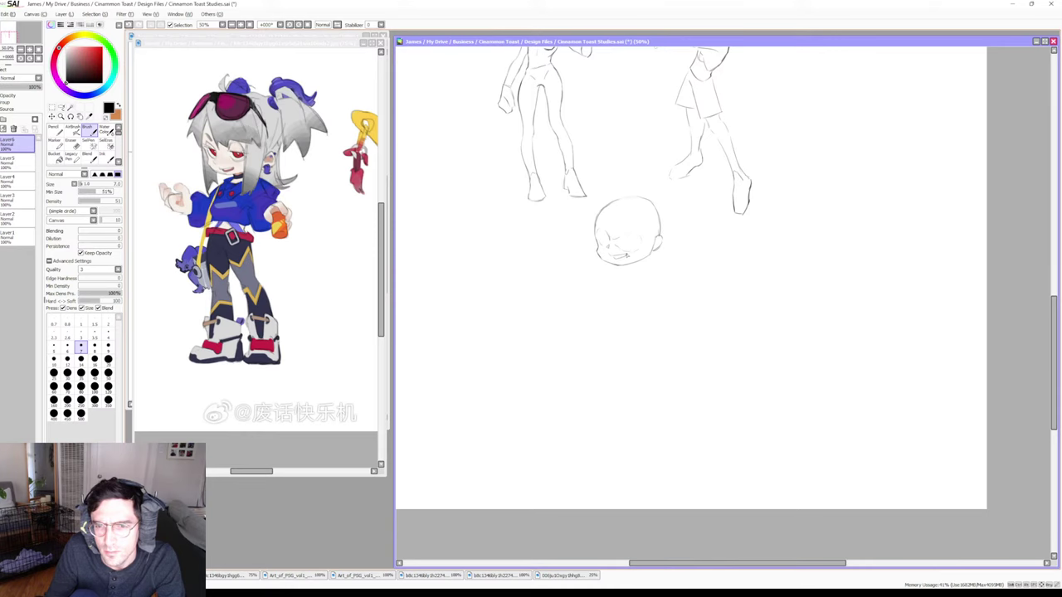
pyautogui.press('e')
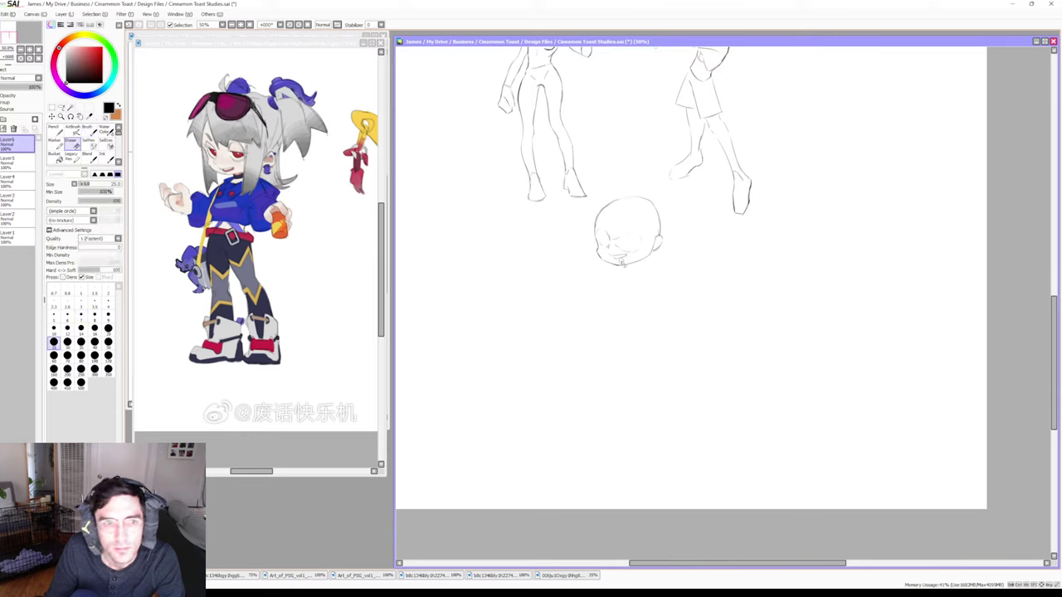
pyautogui.press('b')
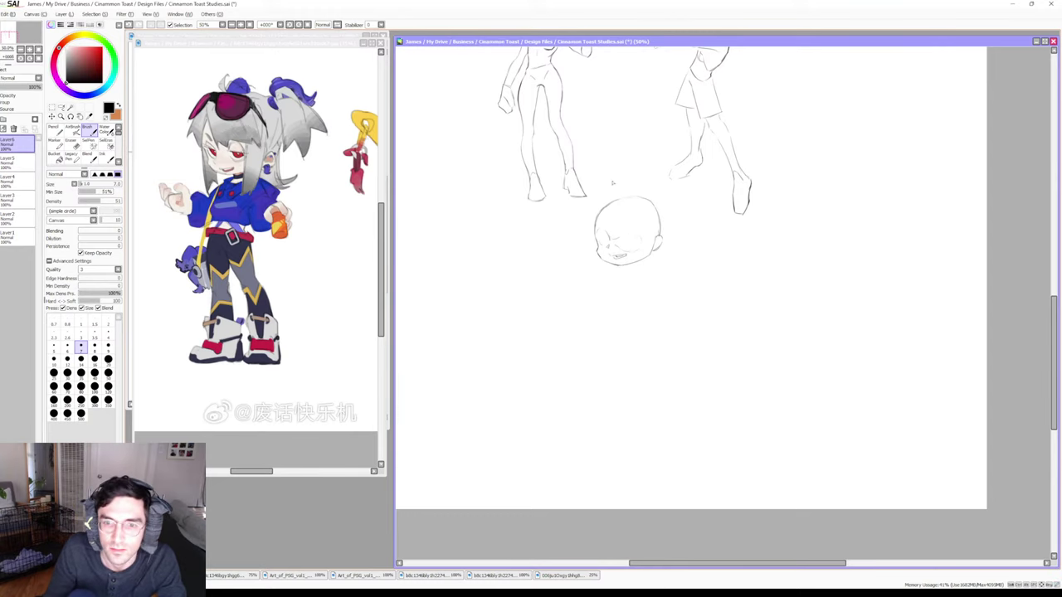
# Sketch the third figure's far eye just inside the far cheek contour, erasing and redrawing its lid and iris lines
pyautogui.press('e')
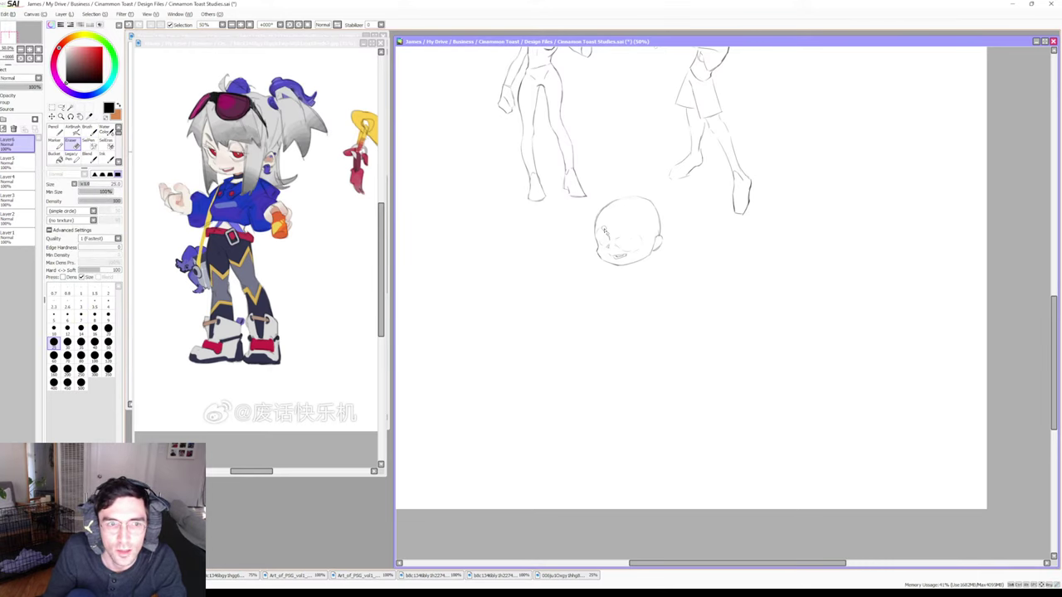
pyautogui.press('b')
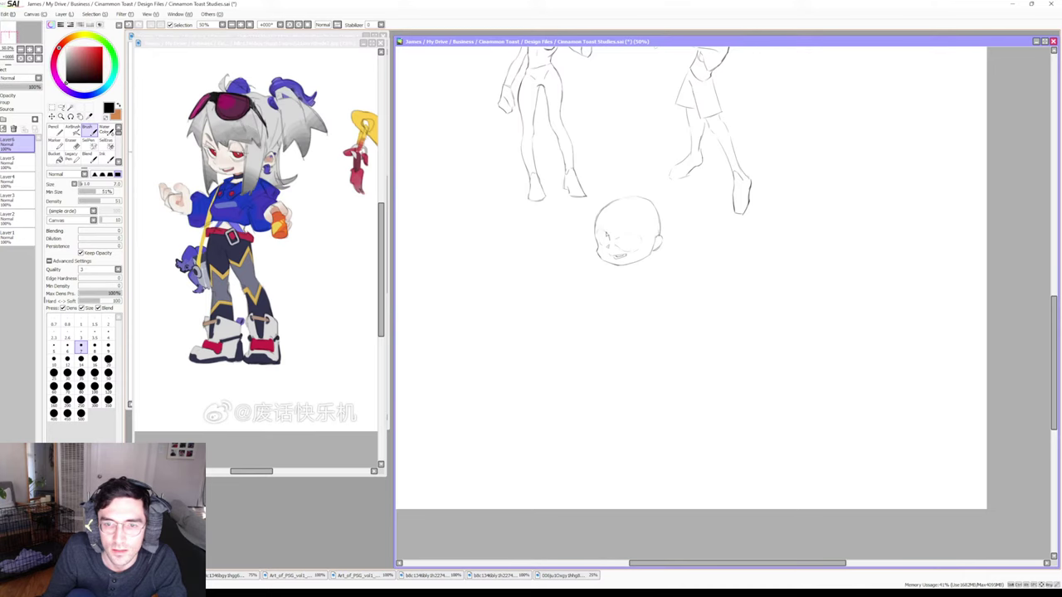
pyautogui.press('e')
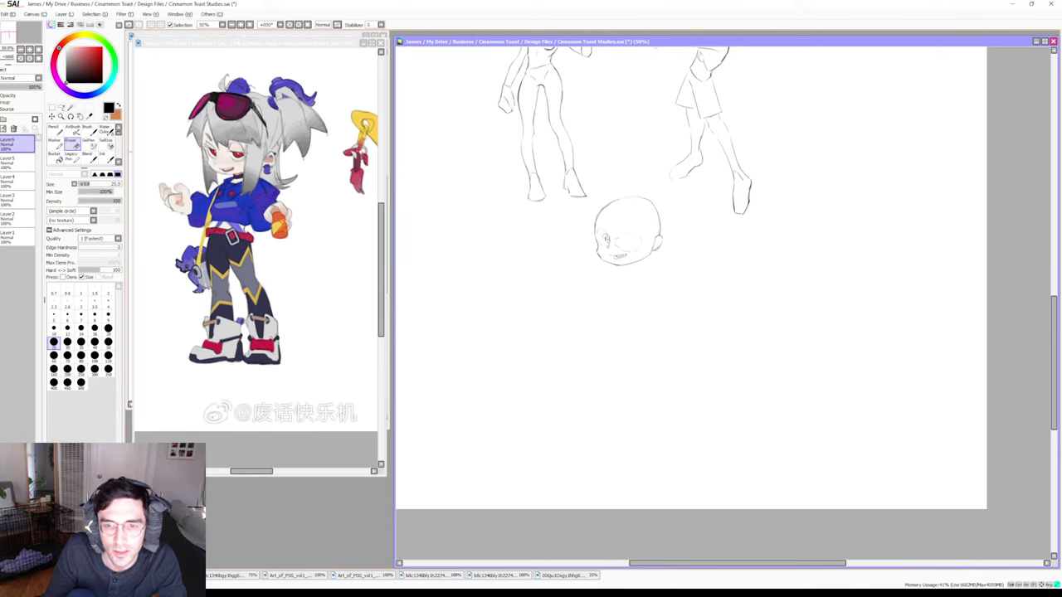
pyautogui.press('b')
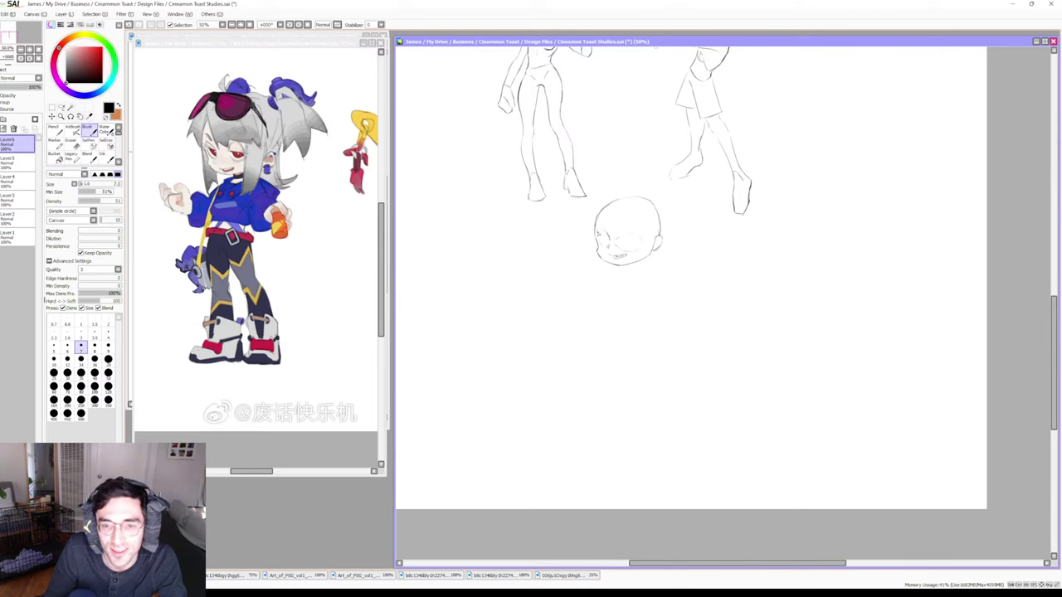
pyautogui.press('e')
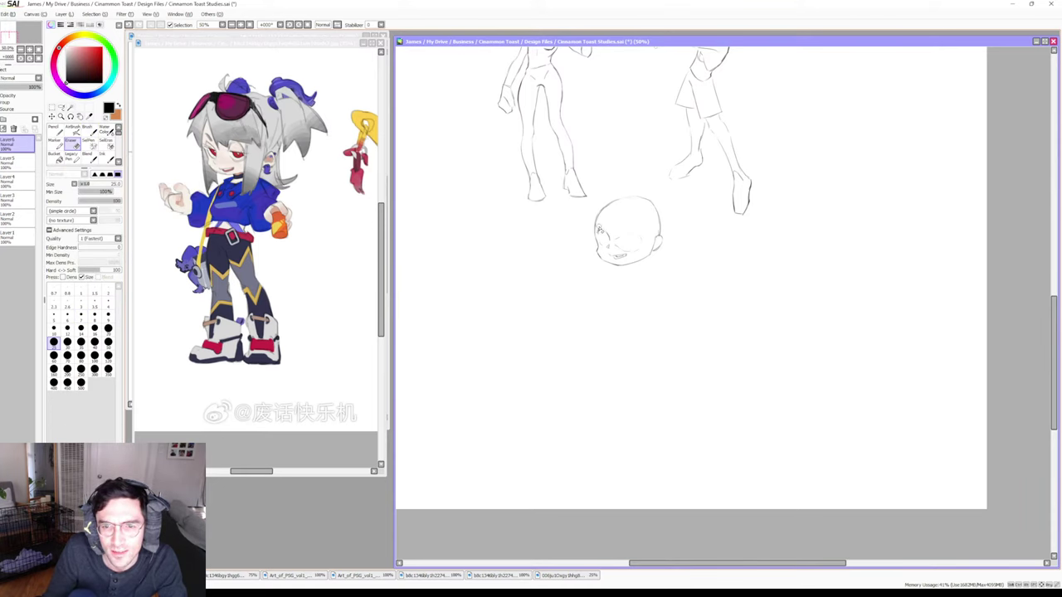
pyautogui.press('b')
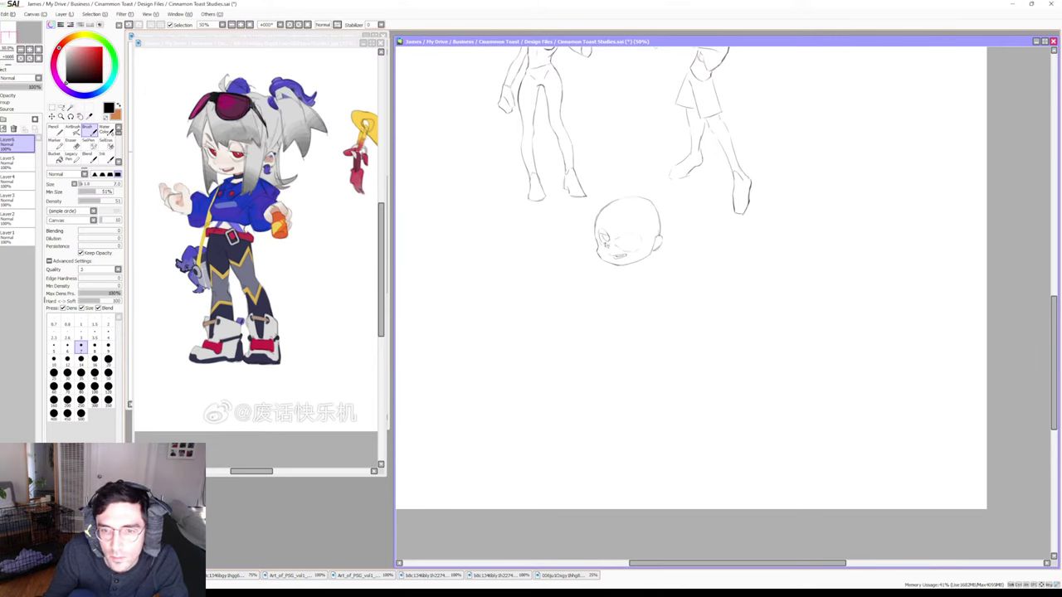
pyautogui.press('e')
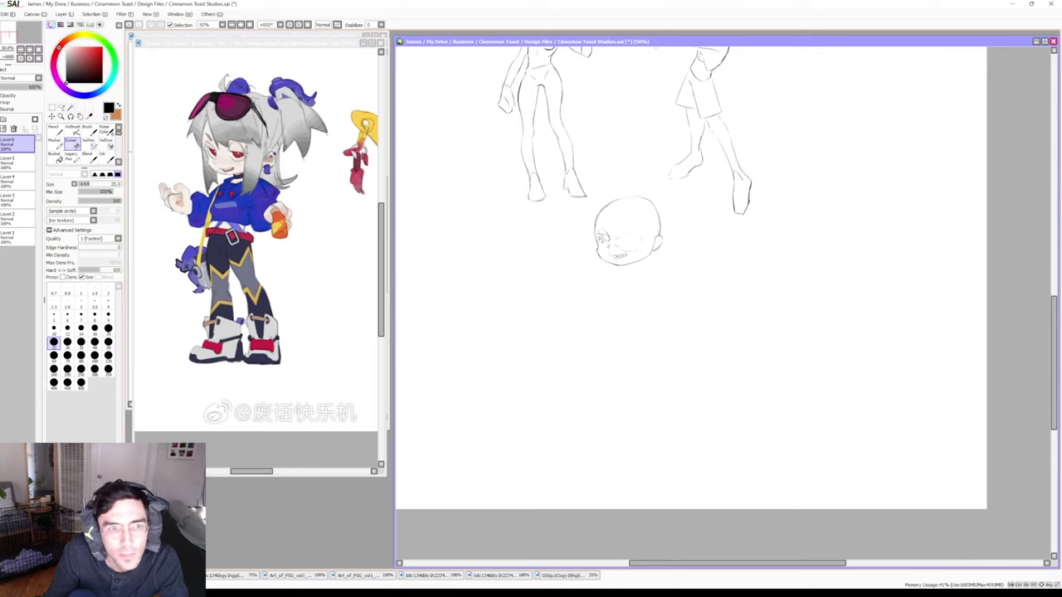
# Sketch the upper lid and outer corner of the third figure's near eye, trimming the strokes with the eraser
pyautogui.press('b')
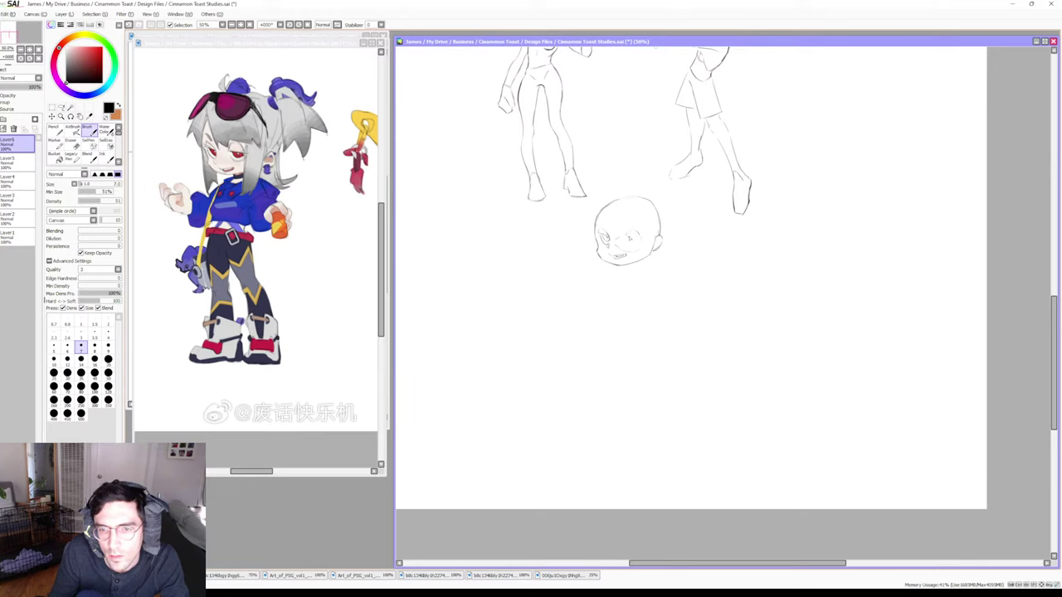
pyautogui.moveTo(627, 238); pyautogui.dragTo(644, 237)
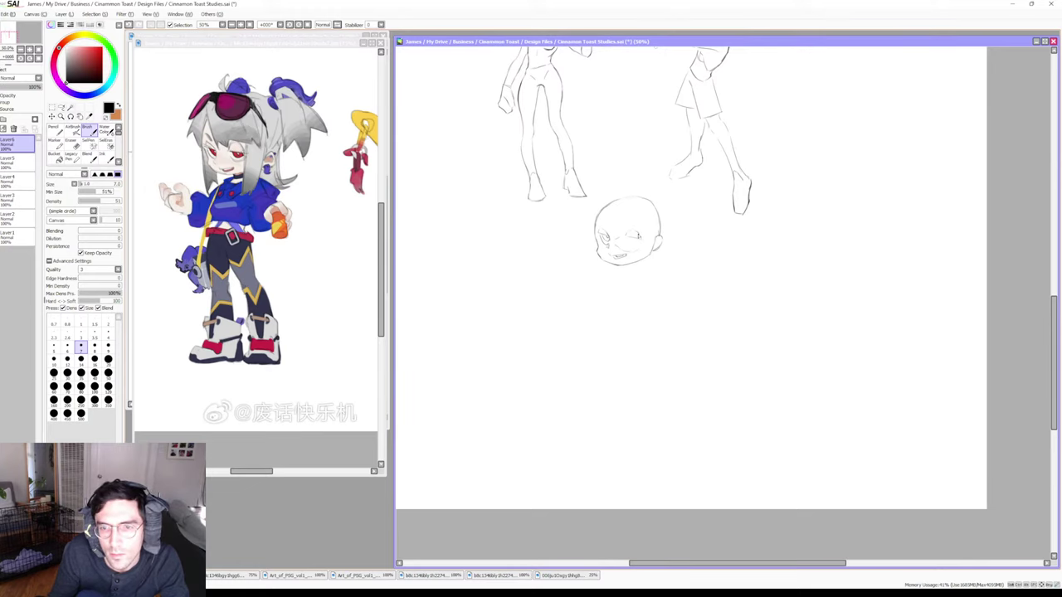
pyautogui.press('e')
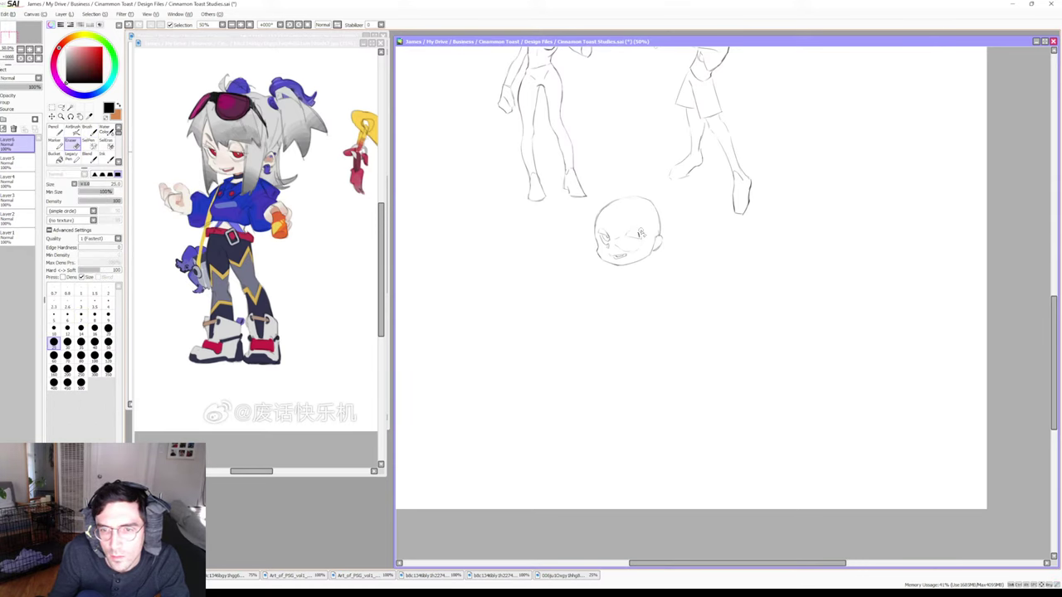
pyautogui.press('b')
pyautogui.press('e')
pyautogui.press('b')
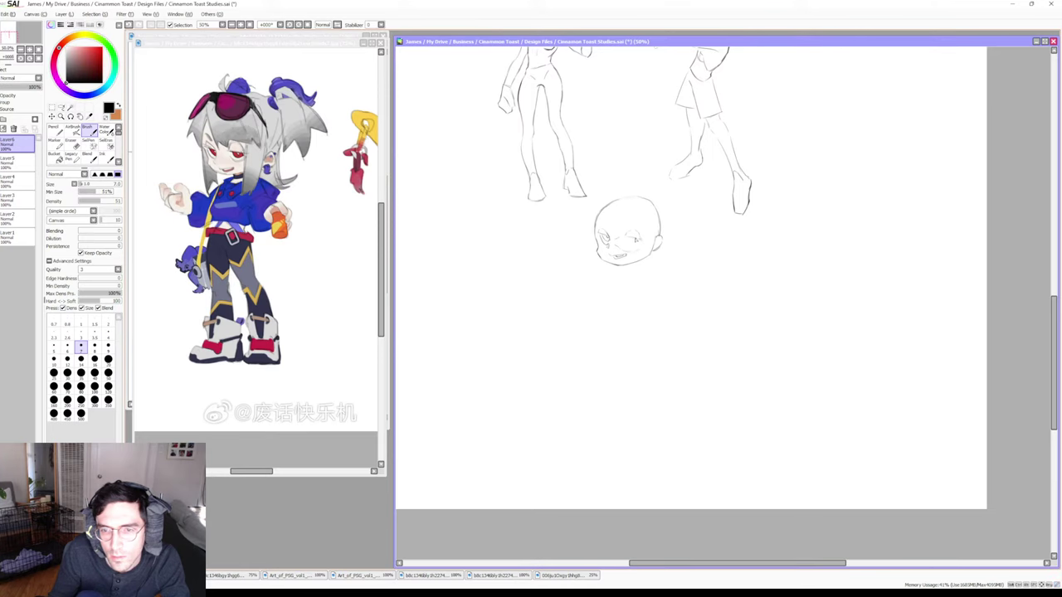
pyautogui.press('e')
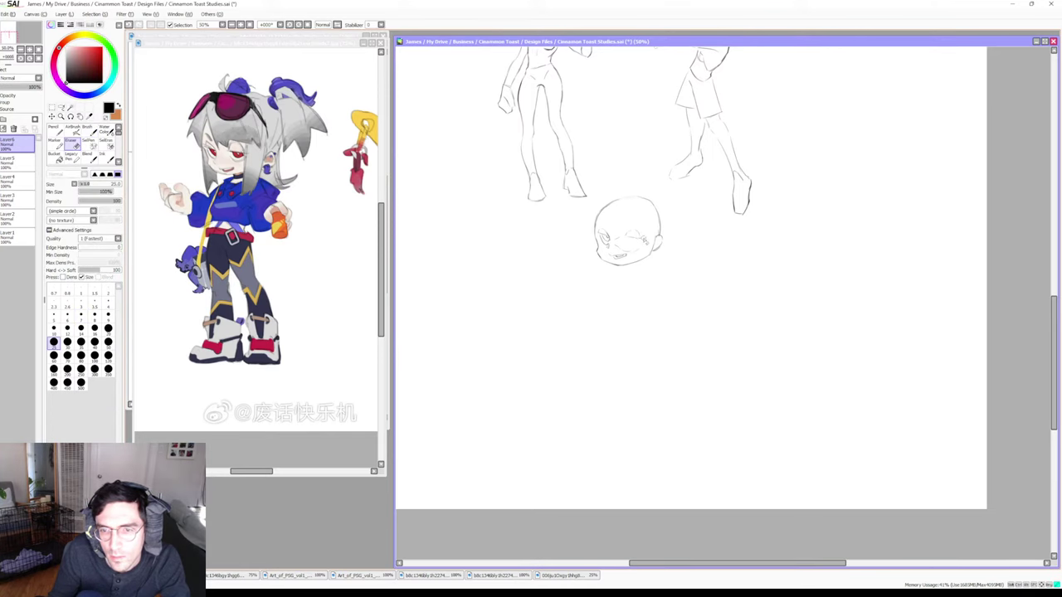
pyautogui.press('b')
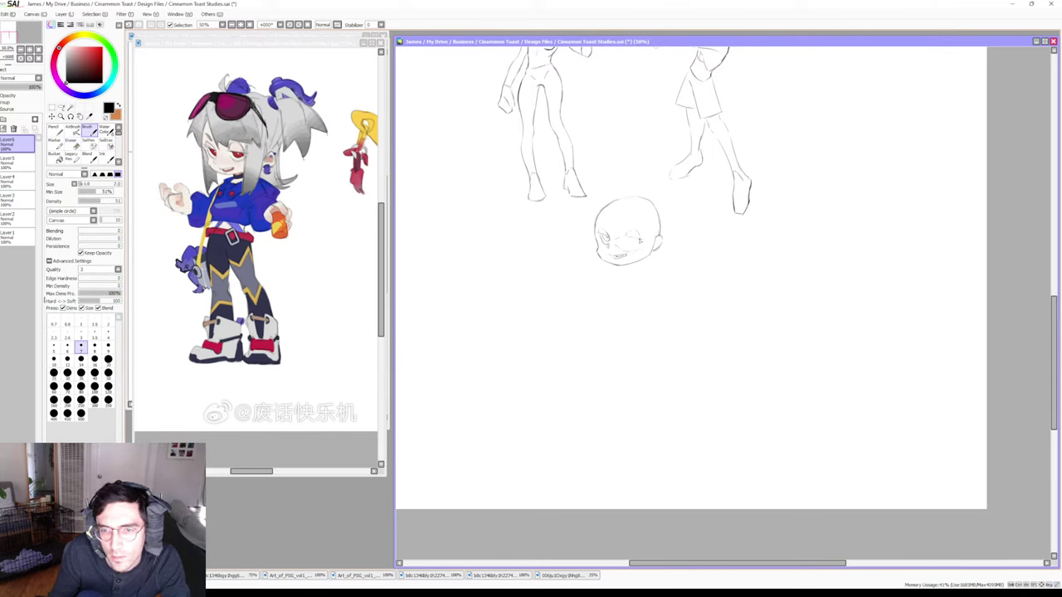
# Refine the third figure's near eye with its iris and lower lid, and clean up the marks around the nose
pyautogui.press('e')
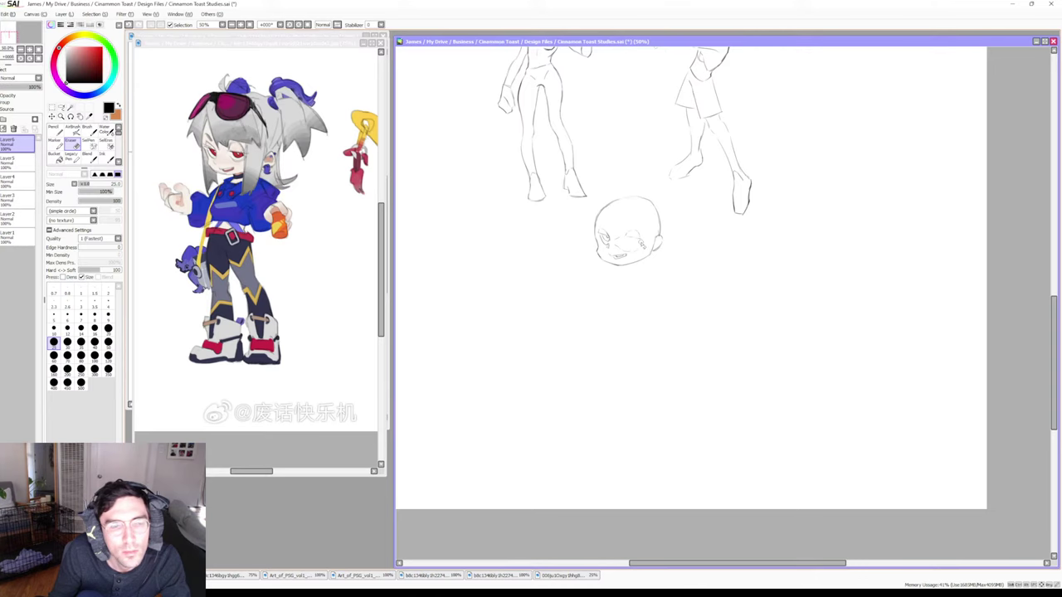
pyautogui.press('b')
pyautogui.press('e')
pyautogui.press('b')
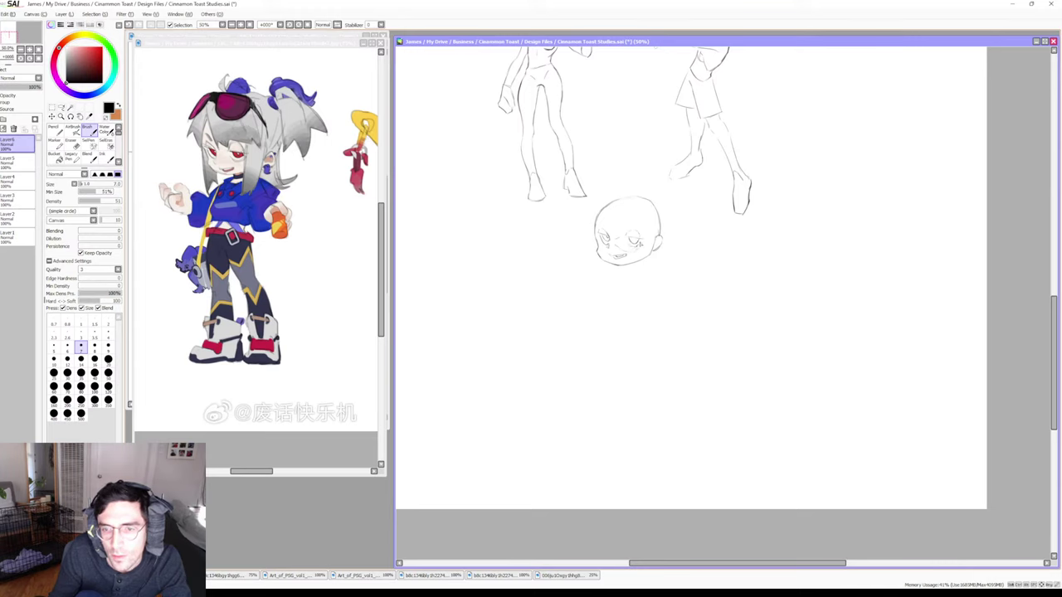
pyautogui.press('e')
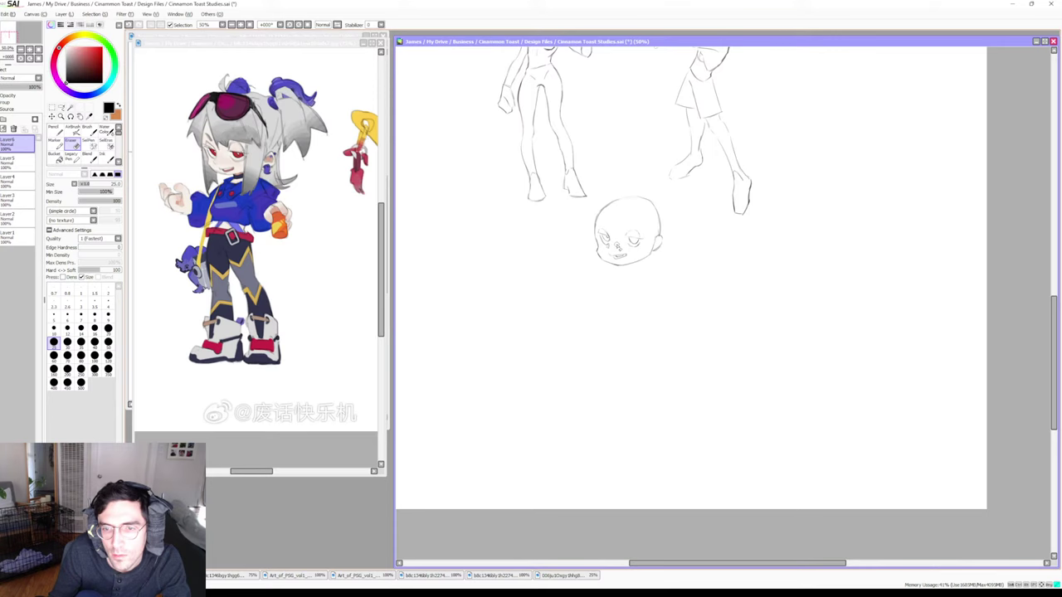
# Sketch the third figure's short neck and collar line beneath the chin, and add the far eyebrow
pyautogui.press('b')
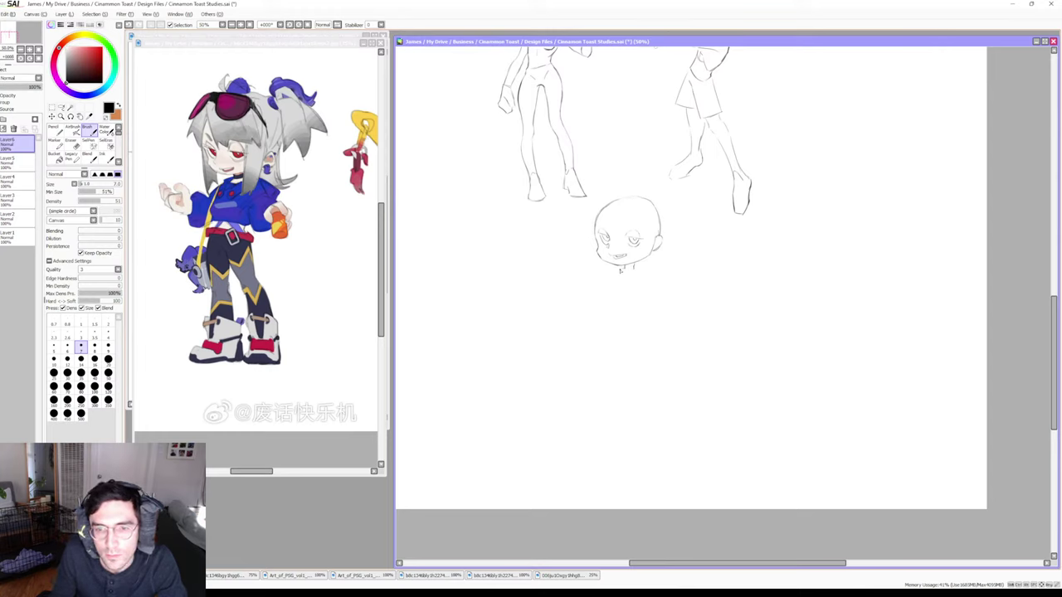
pyautogui.moveTo(629, 269); pyautogui.dragTo(640, 273)
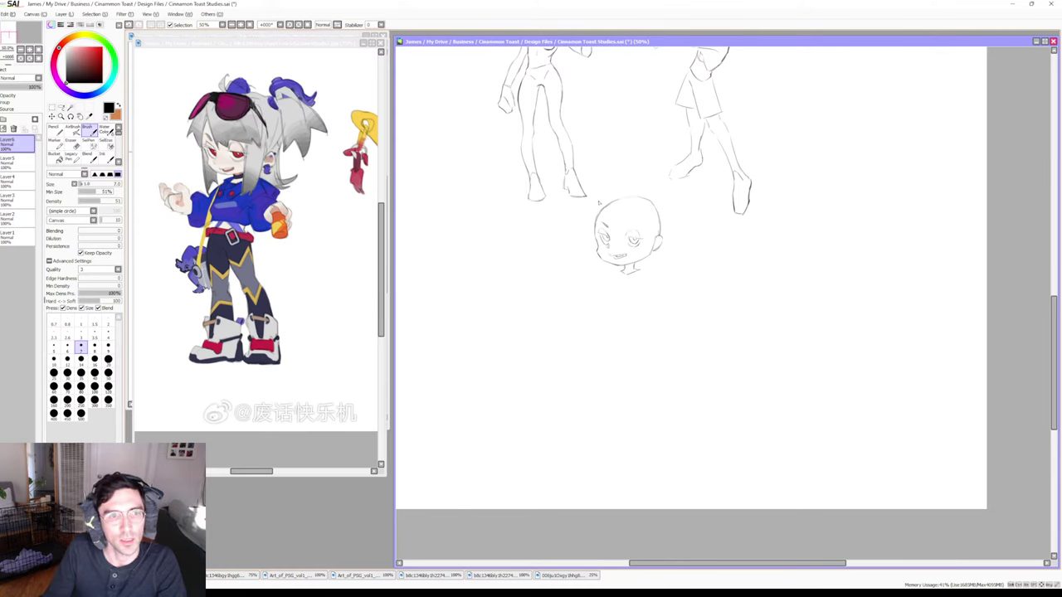
# Draw the third figure's jagged bangs across the forehead from the hair part to the near temple, erasing overlapping strokes
pyautogui.press('e')
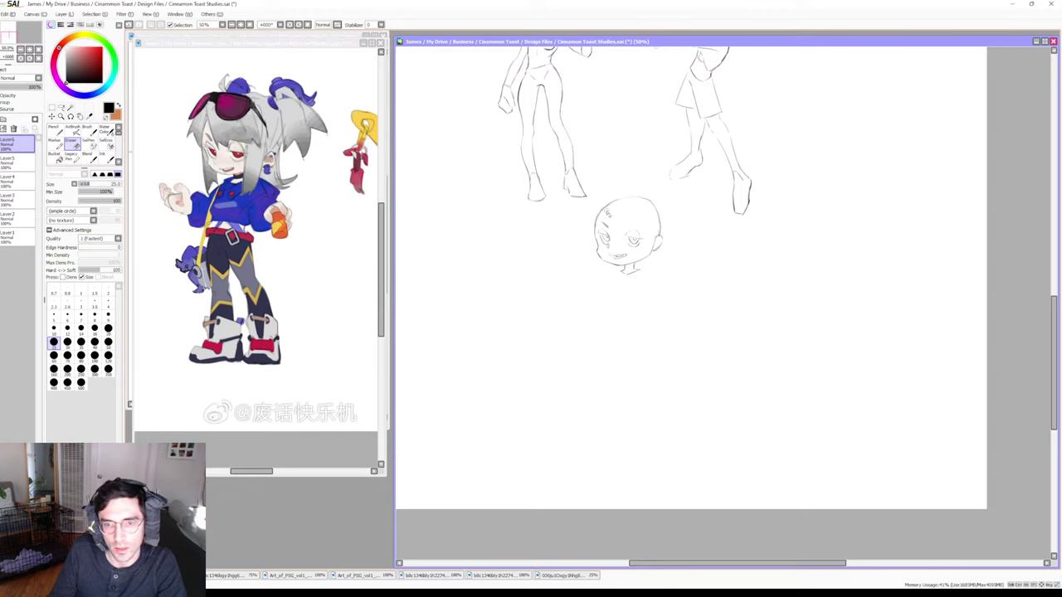
pyautogui.press('b')
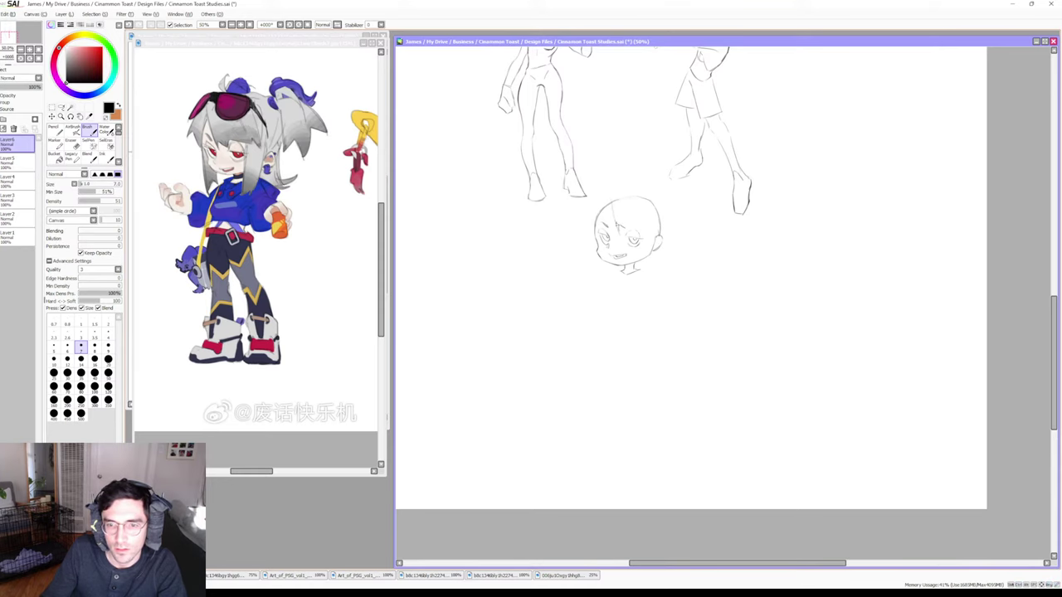
pyautogui.press('e')
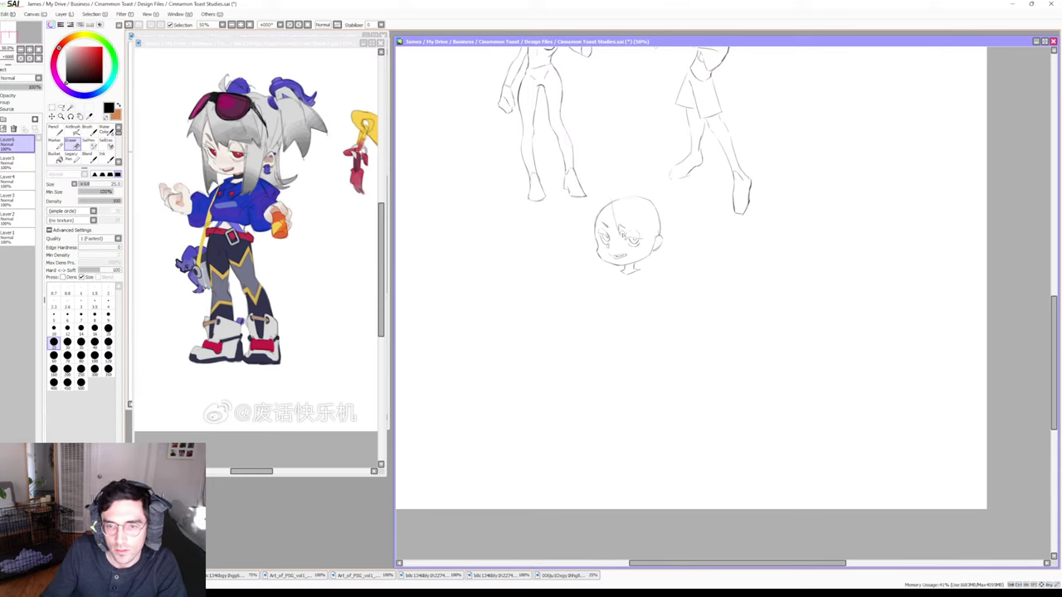
pyautogui.press('b')
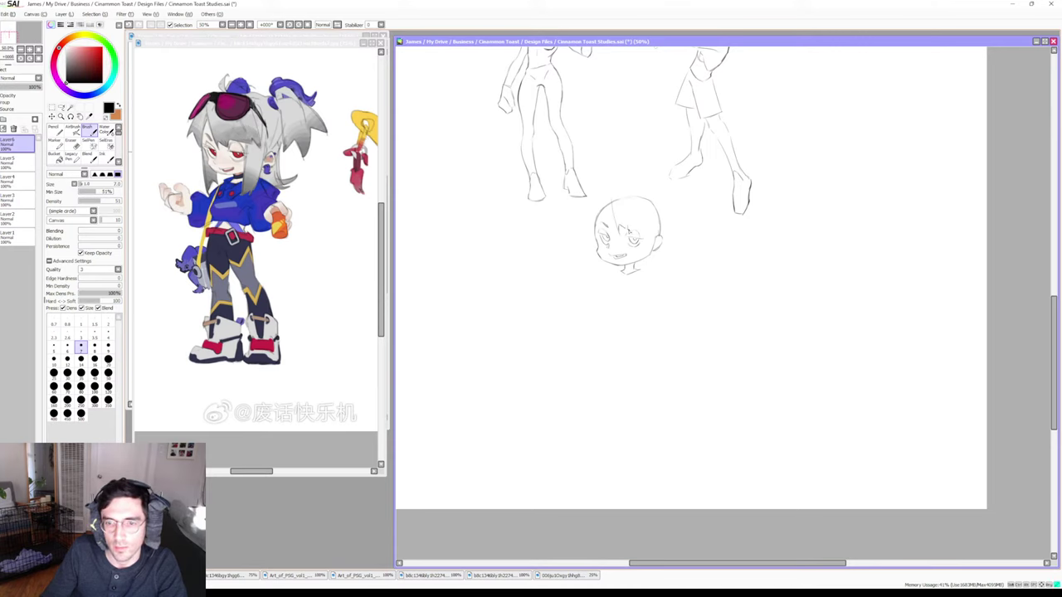
pyautogui.press('e')
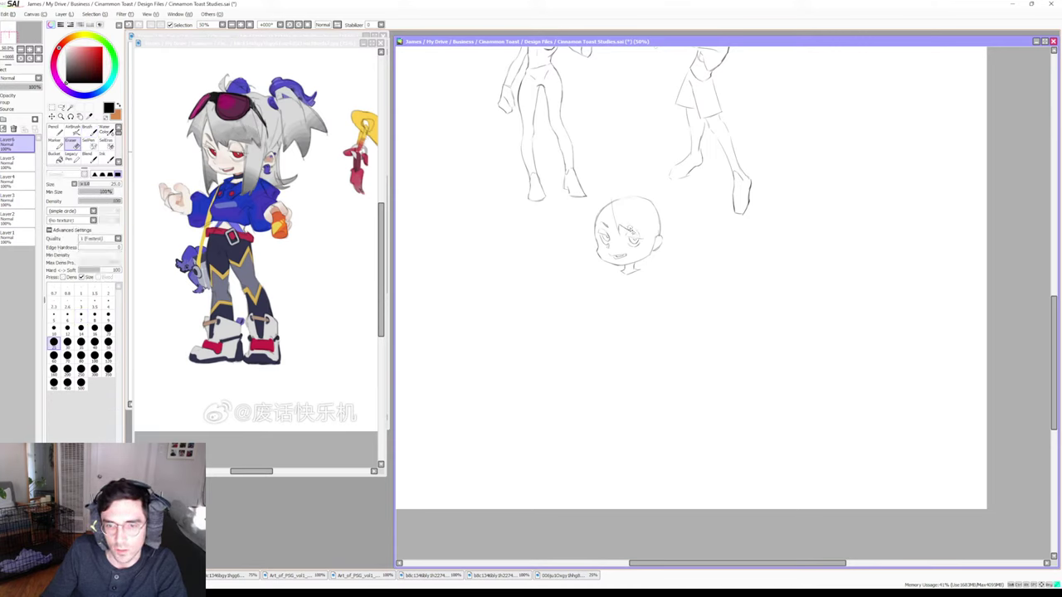
pyautogui.press('b')
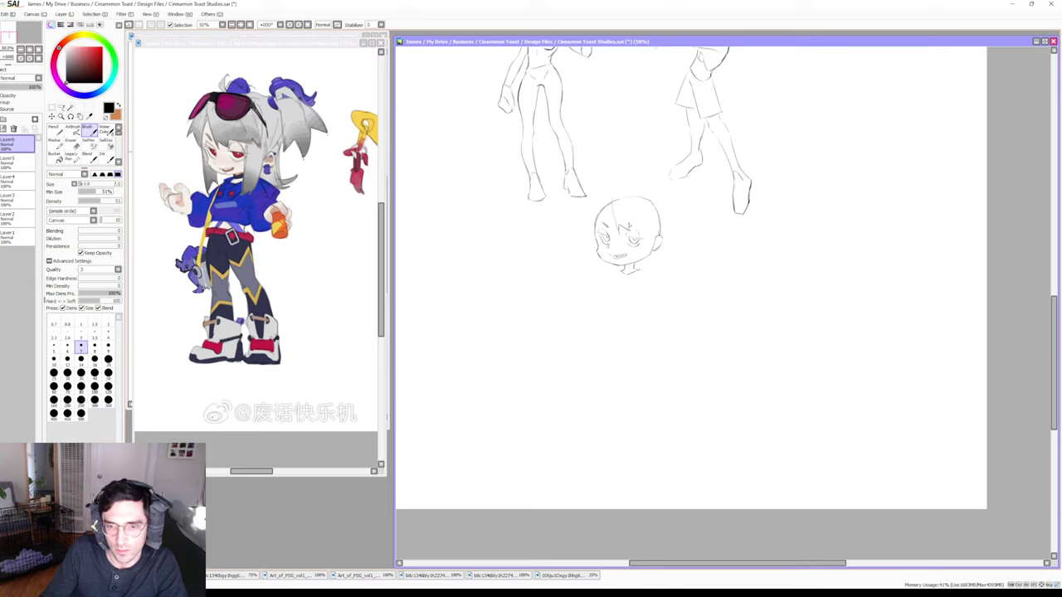
pyautogui.press('e')
pyautogui.press('b')
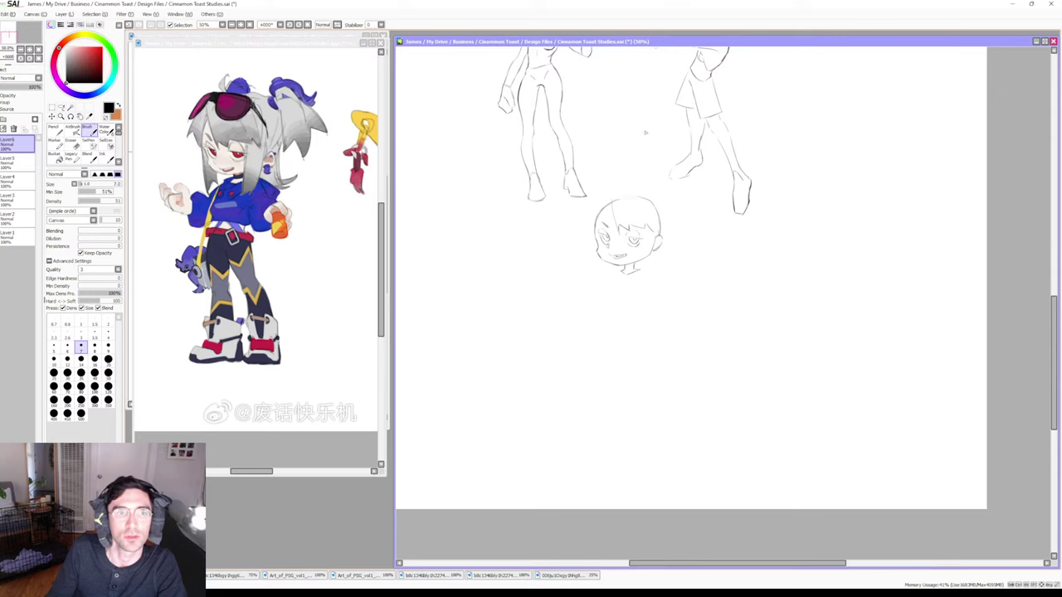
# Draw the hair's top contour above the third figure's skull, then add the near-side strand and the far-side tuft
pyautogui.moveTo(612, 193); pyautogui.dragTo(653, 196)
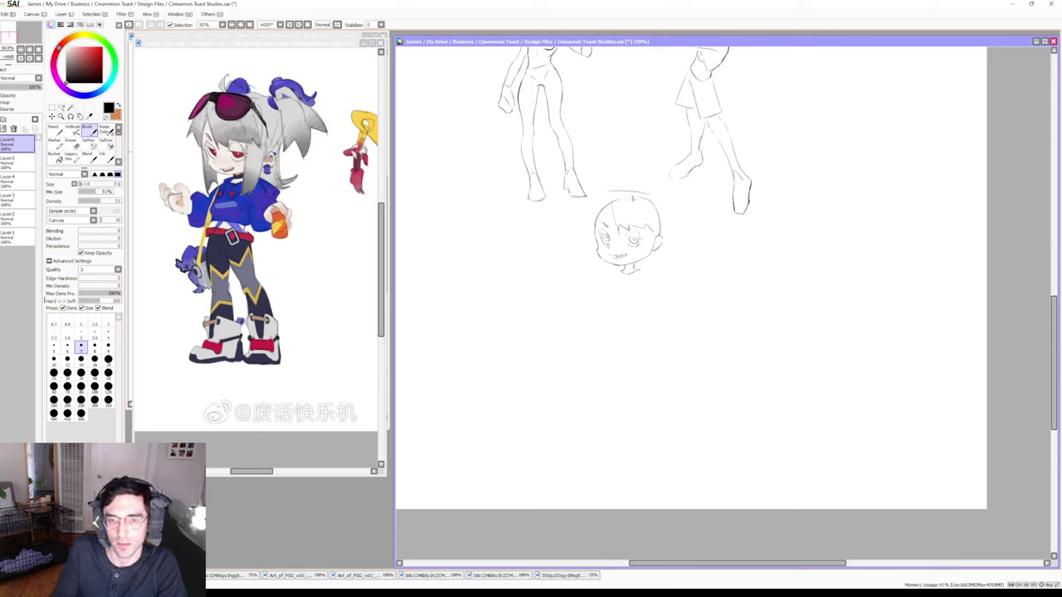
pyautogui.press('e')
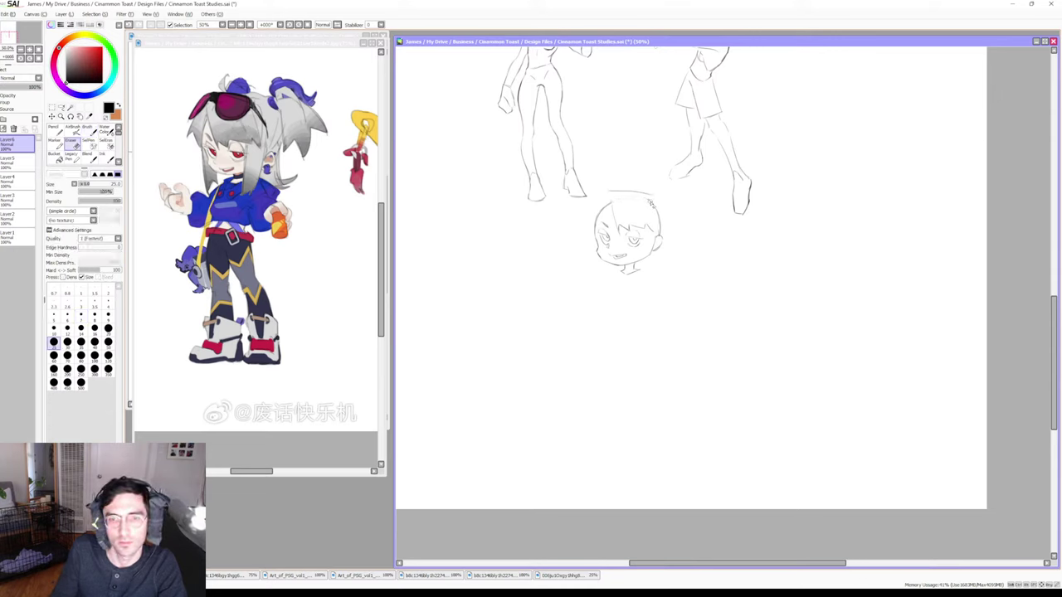
pyautogui.press('b')
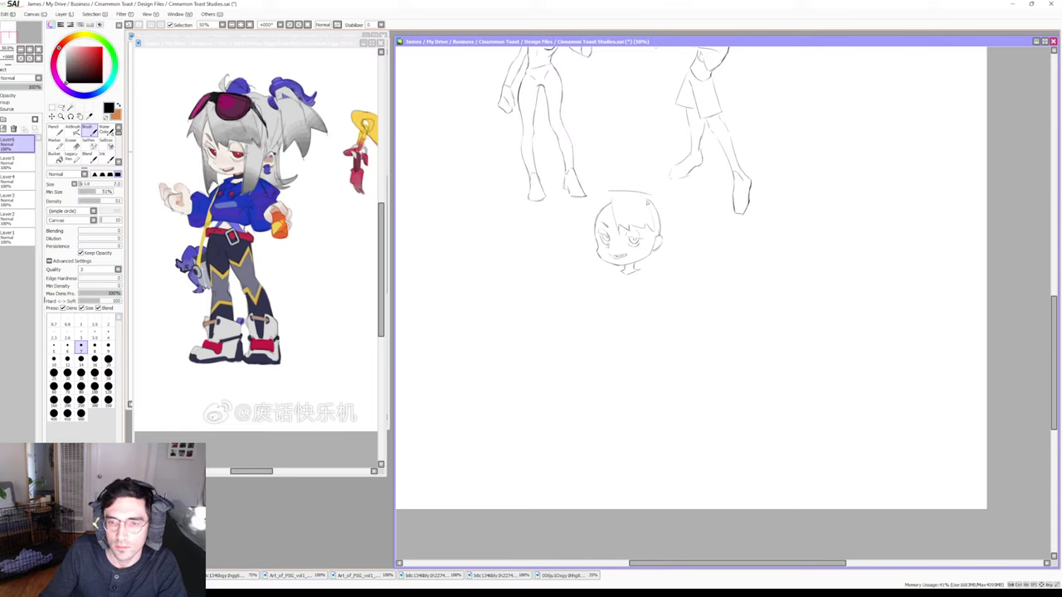
pyautogui.press('e')
pyautogui.press('b')
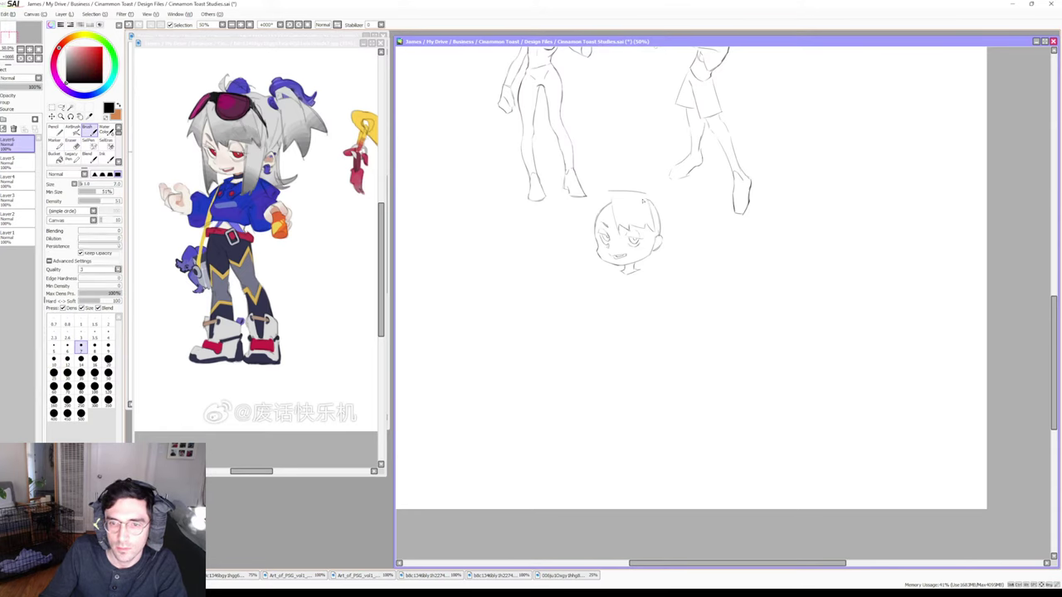
pyautogui.press('e')
pyautogui.press('b')
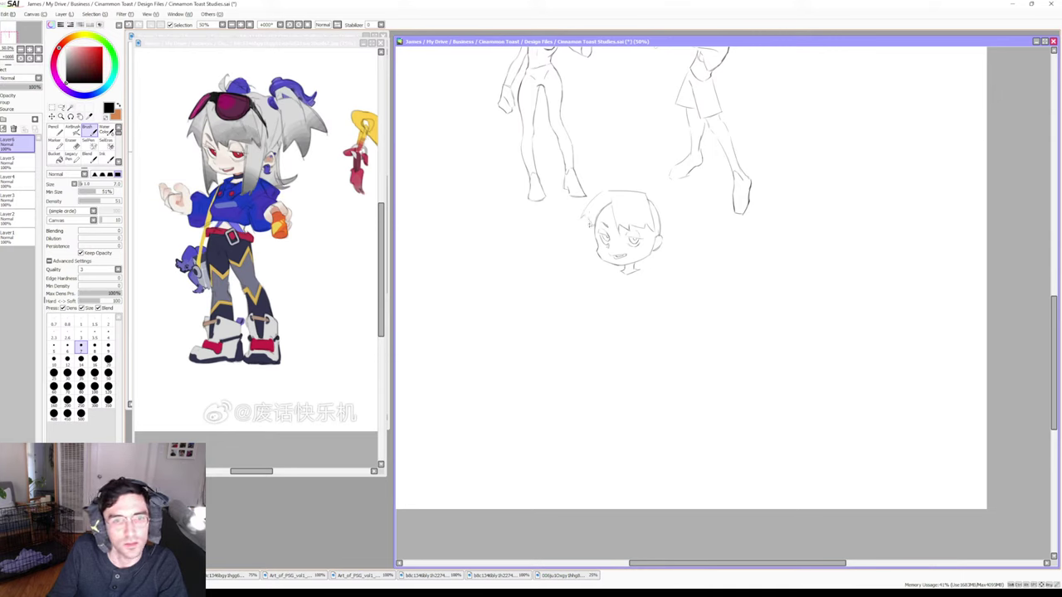
# Erase the skull line showing through the third figure's hair and redraw the hair part and crown contour
pyautogui.press('e')
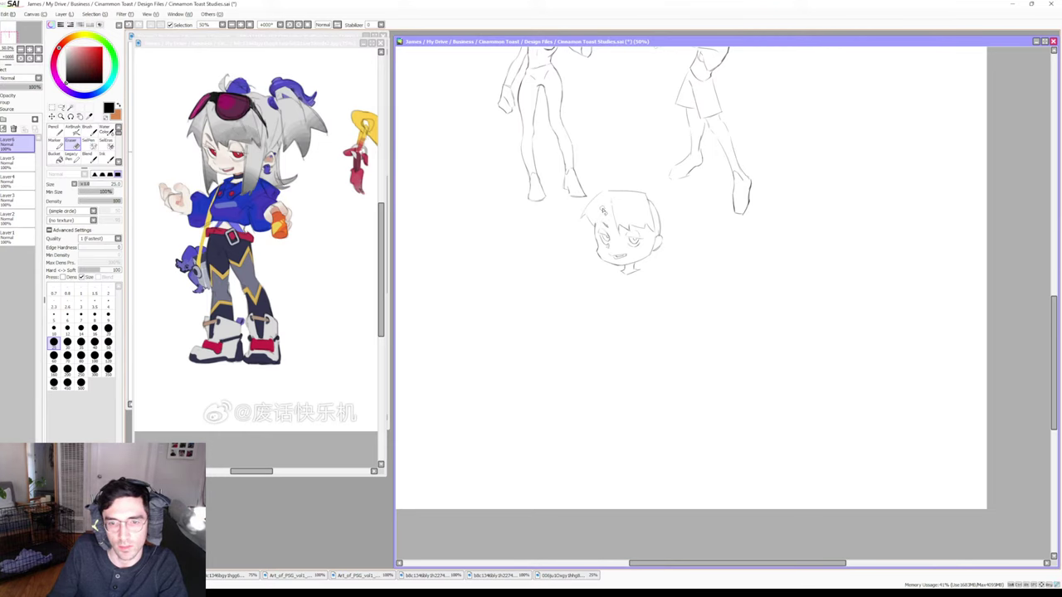
pyautogui.press('b')
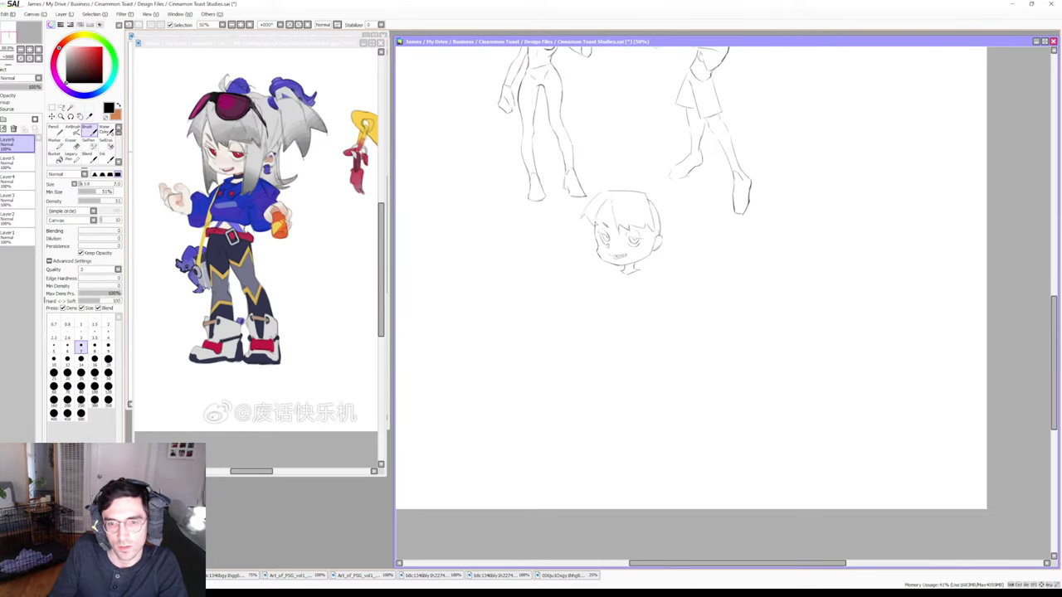
pyautogui.press('e')
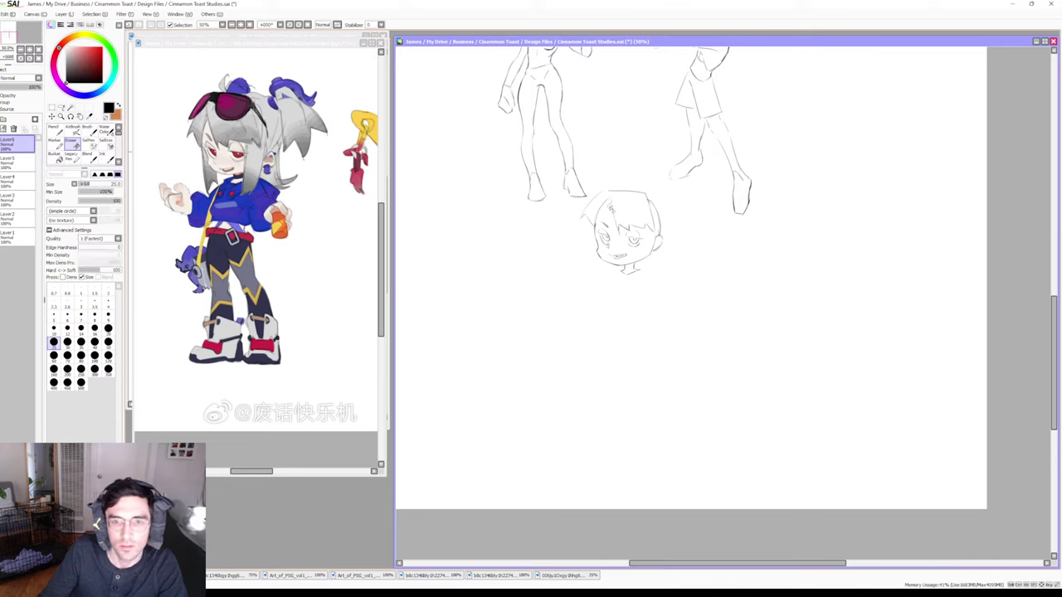
pyautogui.press('b')
pyautogui.moveTo(606, 199)
pyautogui.mouseDown()
pyautogui.moveTo(617, 236)
pyautogui.moveTo(609, 208)
pyautogui.mouseUp()
pyautogui.hotkey('ctrl', 'z')
pyautogui.press('e')
pyautogui.press('b')
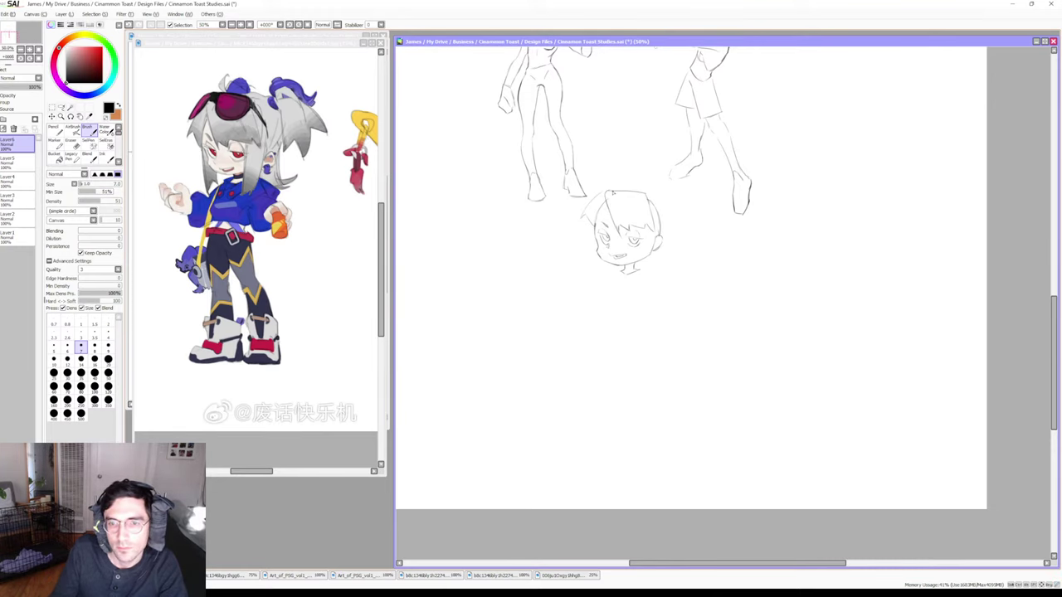
pyautogui.moveTo(619, 196); pyautogui.dragTo(647, 201)
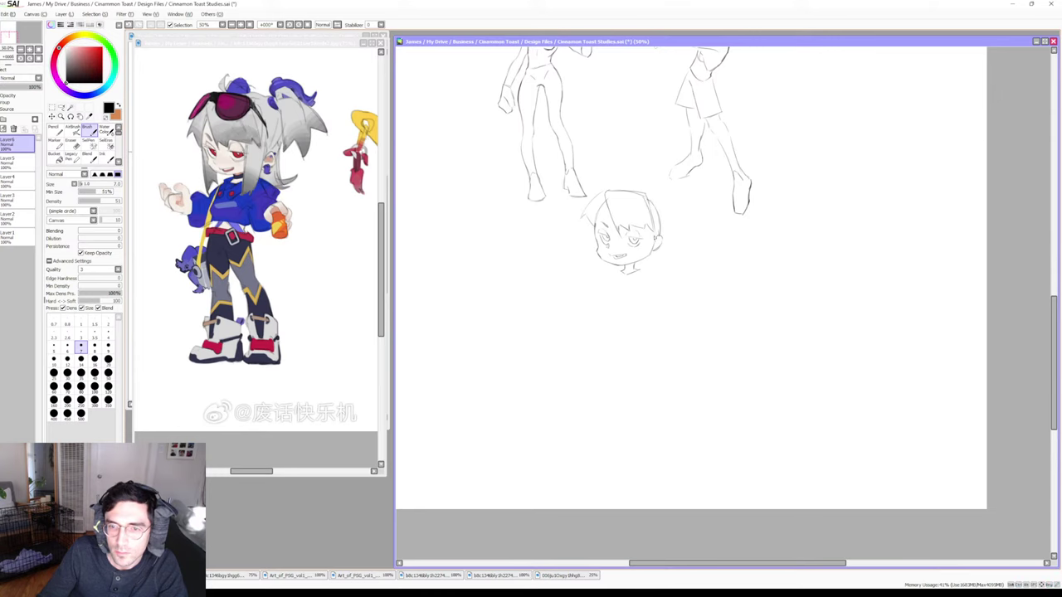
# Clean up the third figure's far-side hair tuft and draw a long pointed strand hanging beside the far cheek to chin level
pyautogui.press('e')
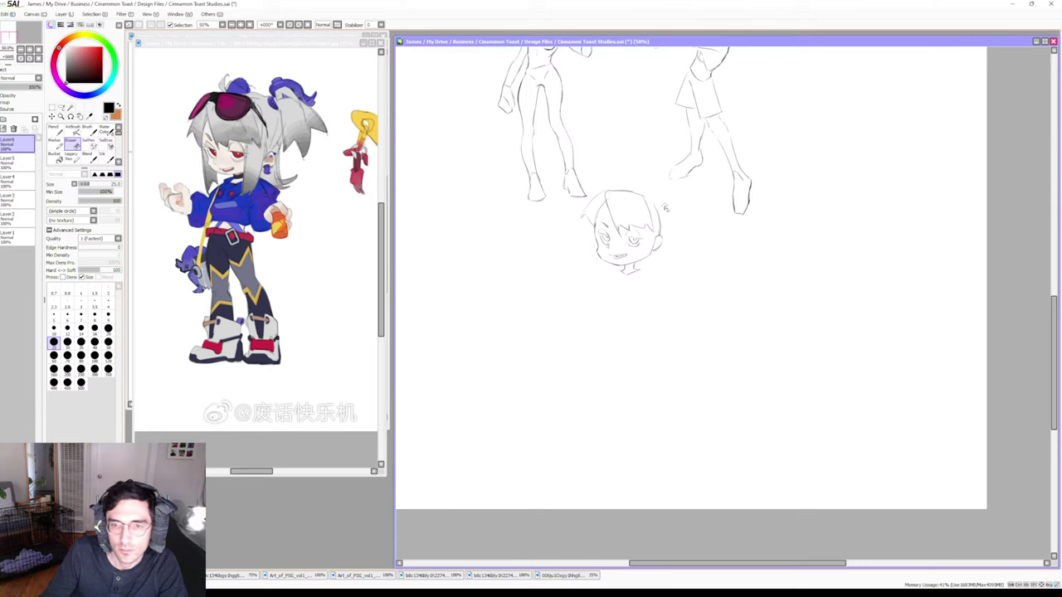
pyautogui.press('b')
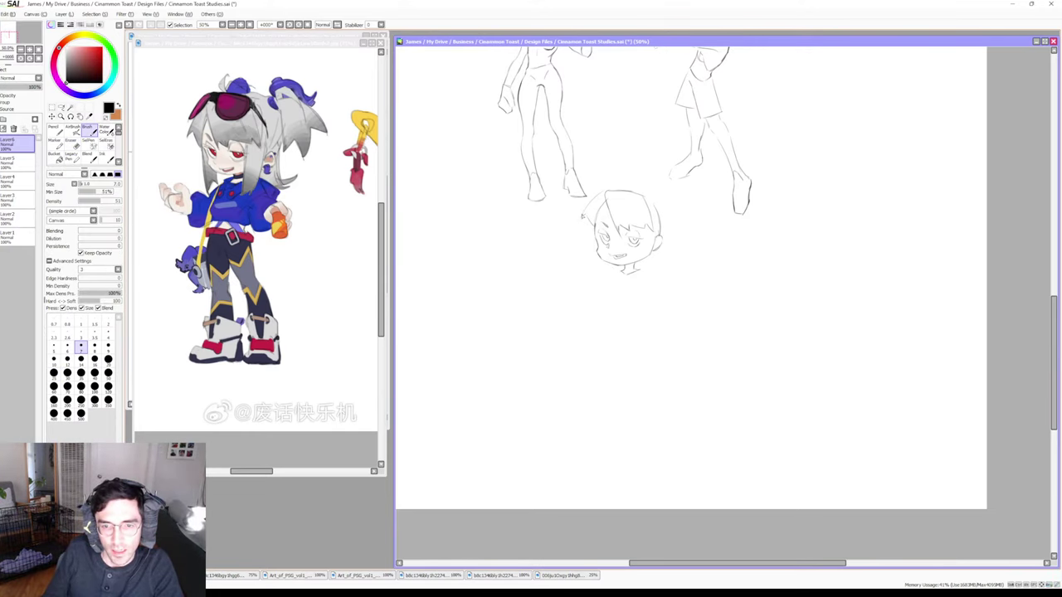
pyautogui.press('e')
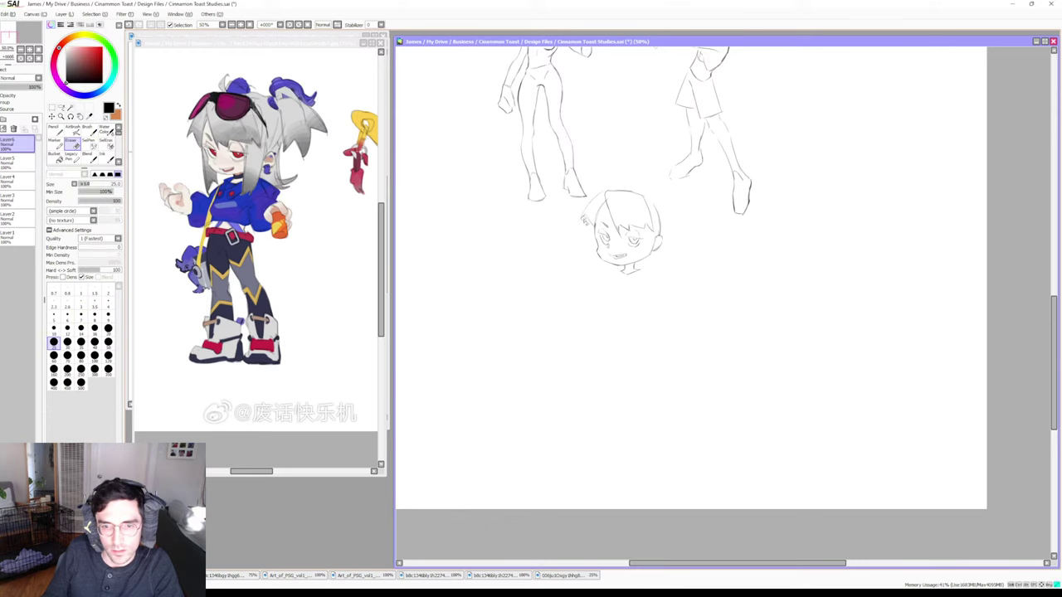
pyautogui.press('b')
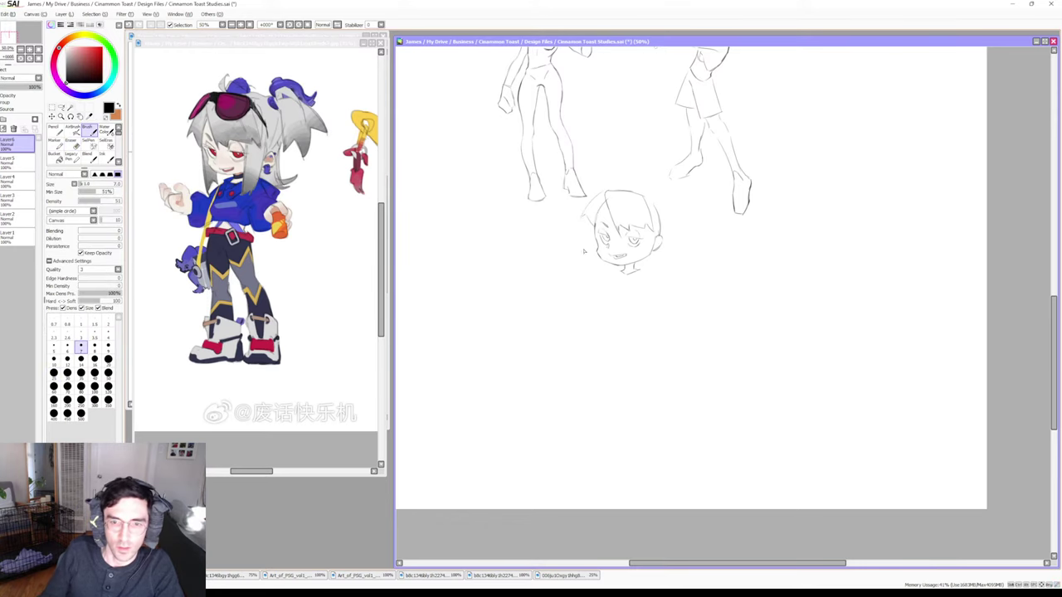
pyautogui.press('e')
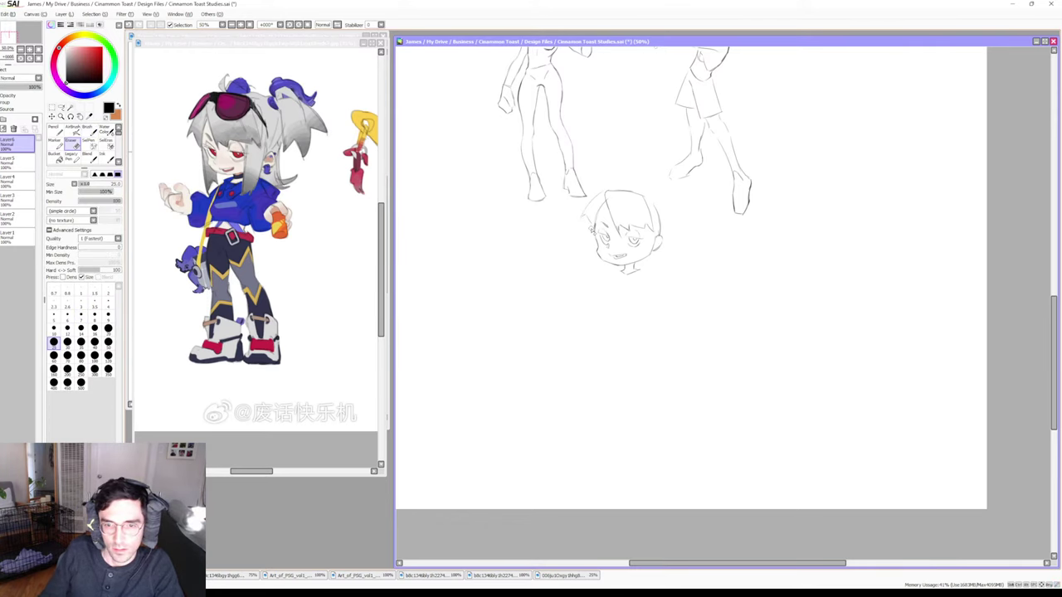
pyautogui.press('b')
pyautogui.moveTo(588, 236)
pyautogui.mouseDown()
pyautogui.moveTo(591, 278)
pyautogui.moveTo(605, 269)
pyautogui.mouseUp()
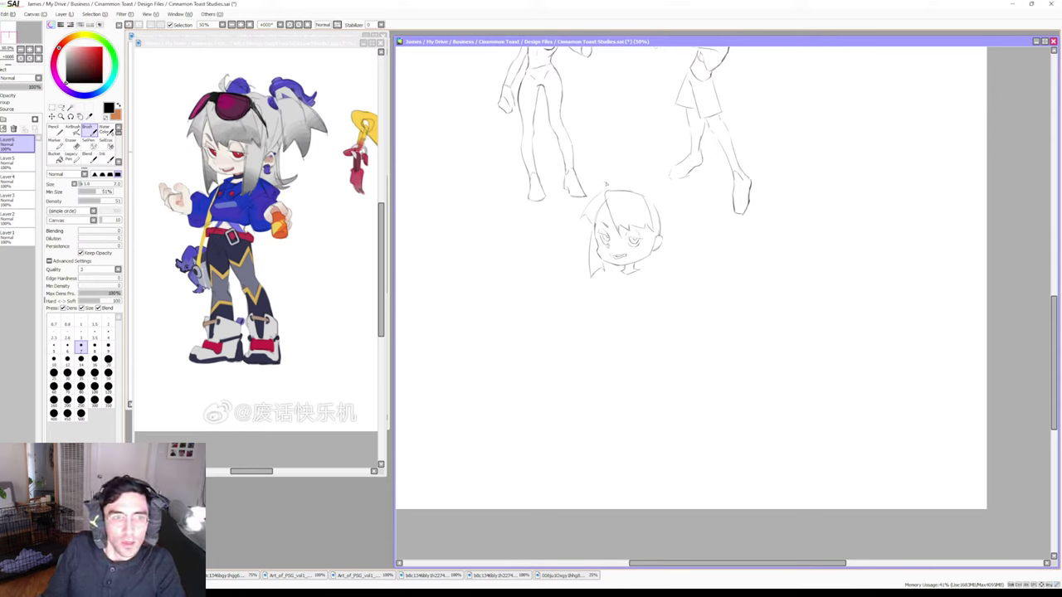
# Refine the far-side strand's inner edge from the hair part past the far eyebrow, erasing overlapping strokes
pyautogui.press('e')
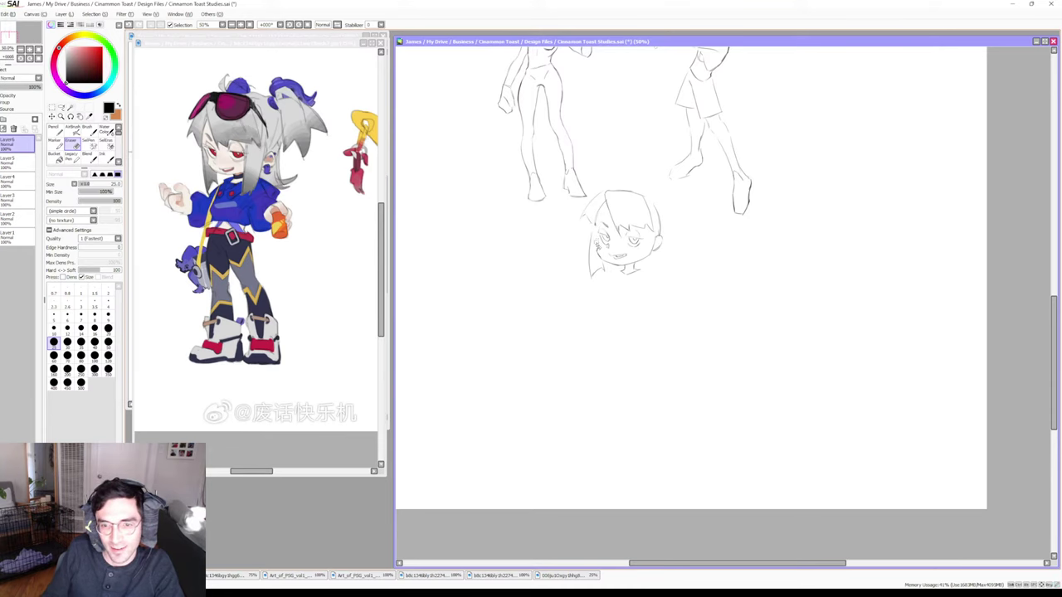
pyautogui.press('b')
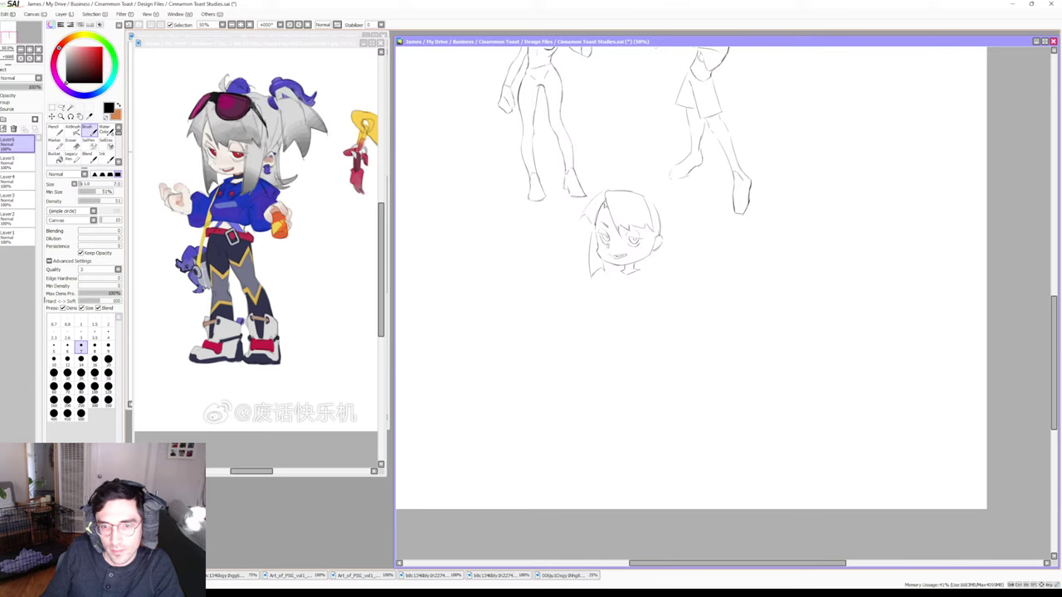
pyautogui.press('e')
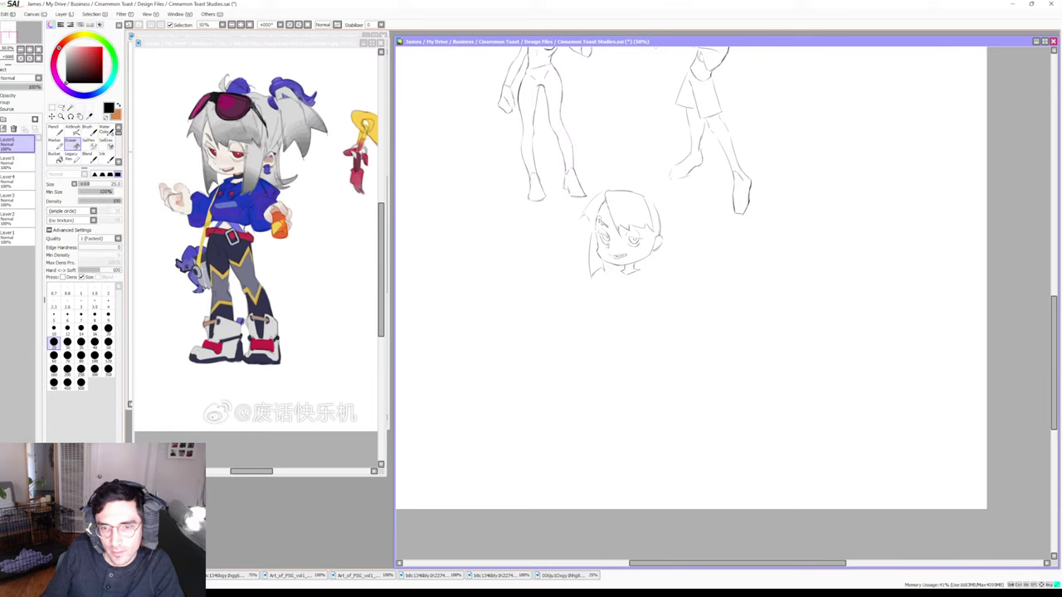
pyautogui.press('b')
pyautogui.press('e')
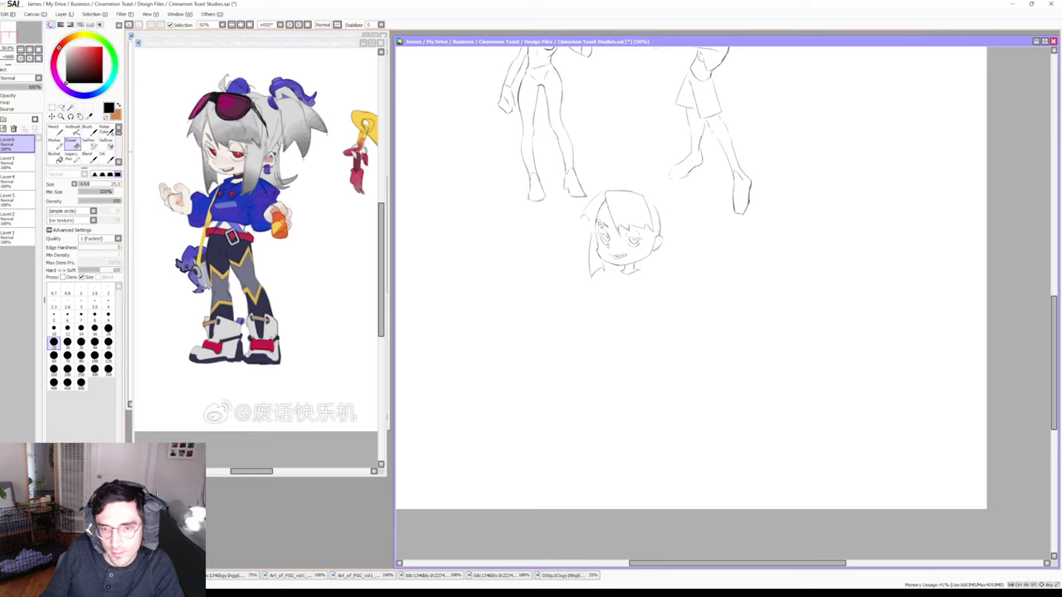
pyautogui.press('b')
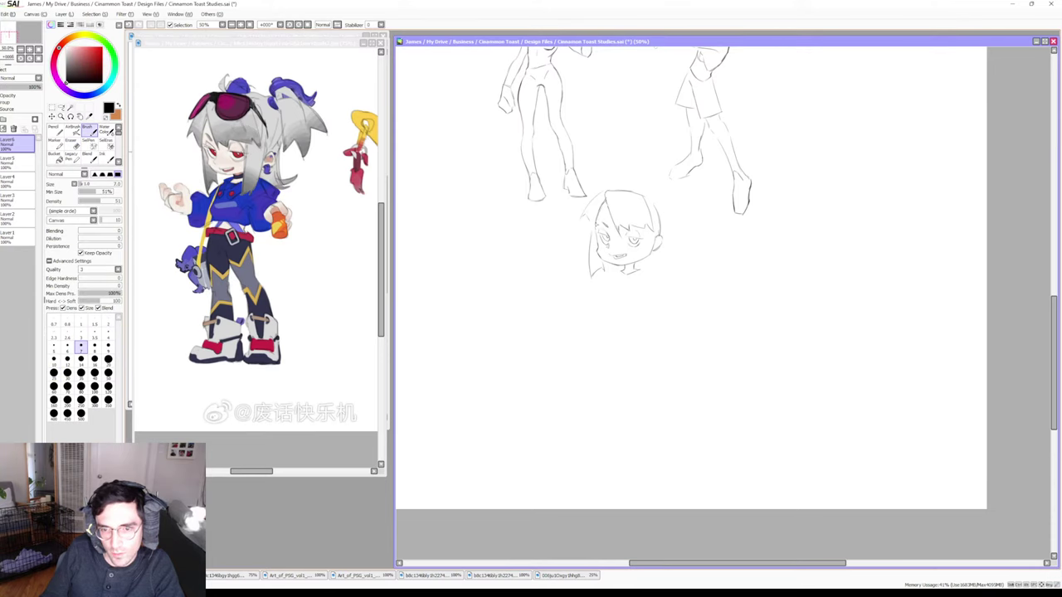
pyautogui.press('e')
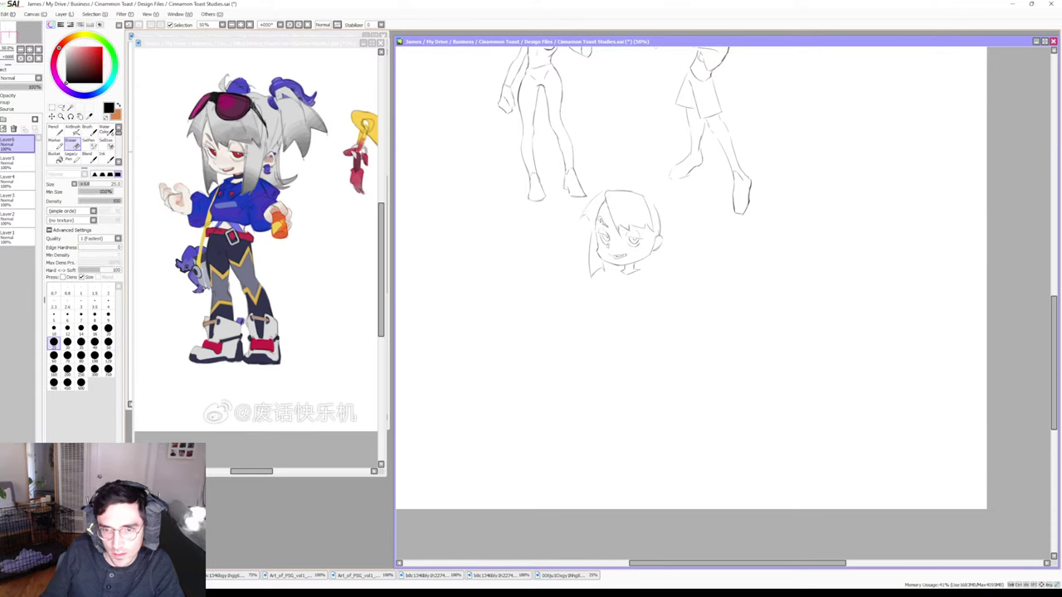
pyautogui.press('b')
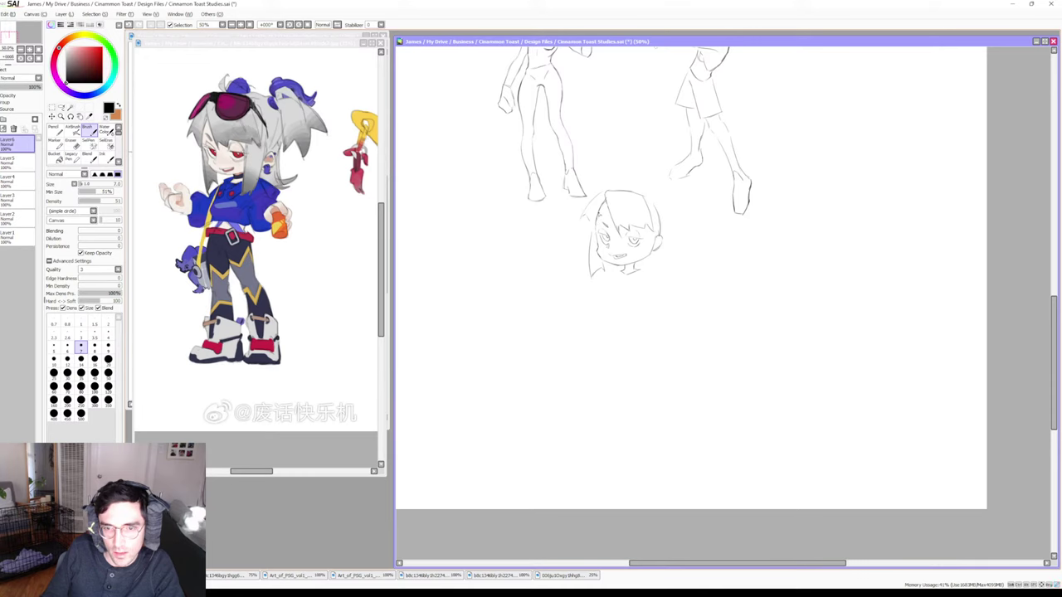
pyautogui.press('e')
pyautogui.press('b')
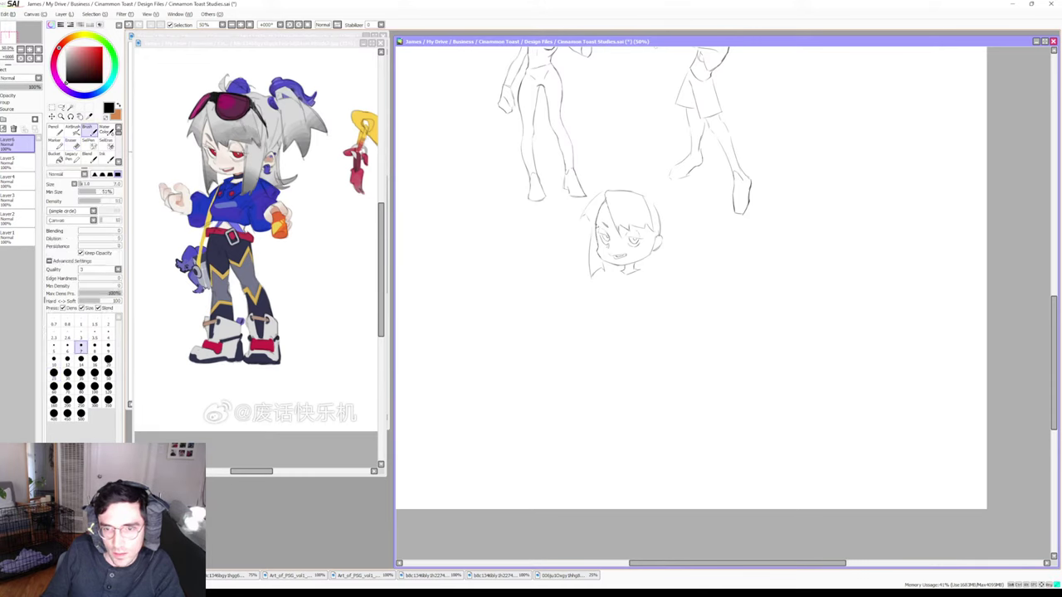
# Clean up the third figure's far cheek and jaw contour where it meets the hanging strand
pyautogui.press('e')
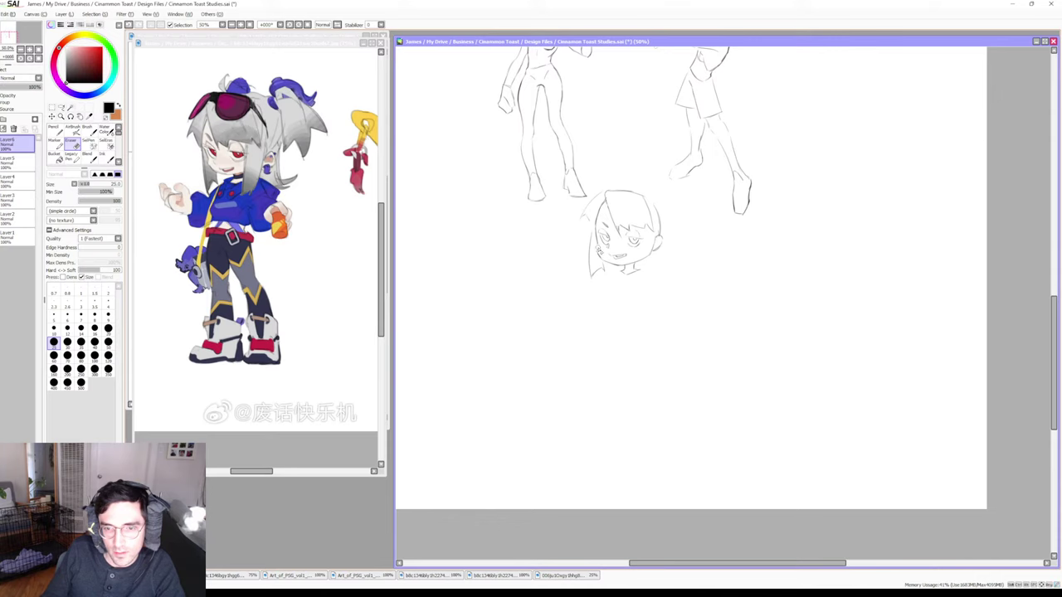
pyautogui.press('b')
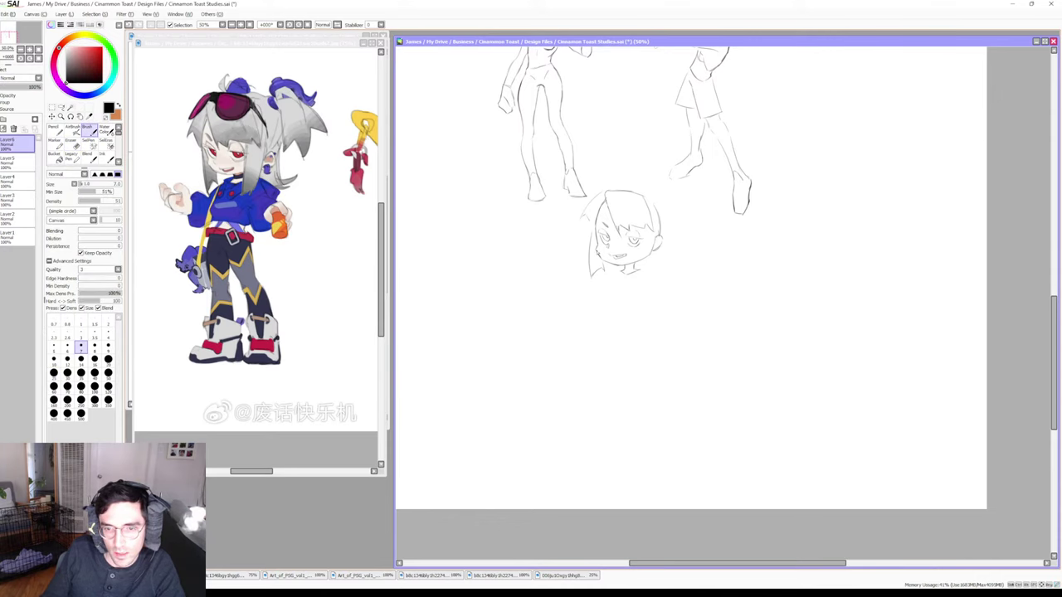
pyautogui.press('e')
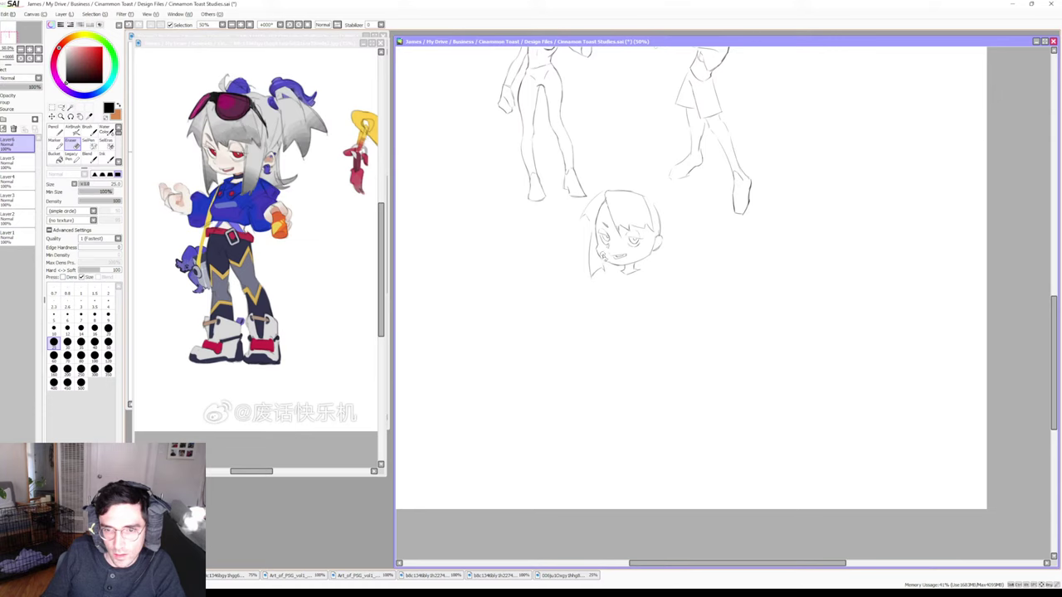
pyautogui.press('b')
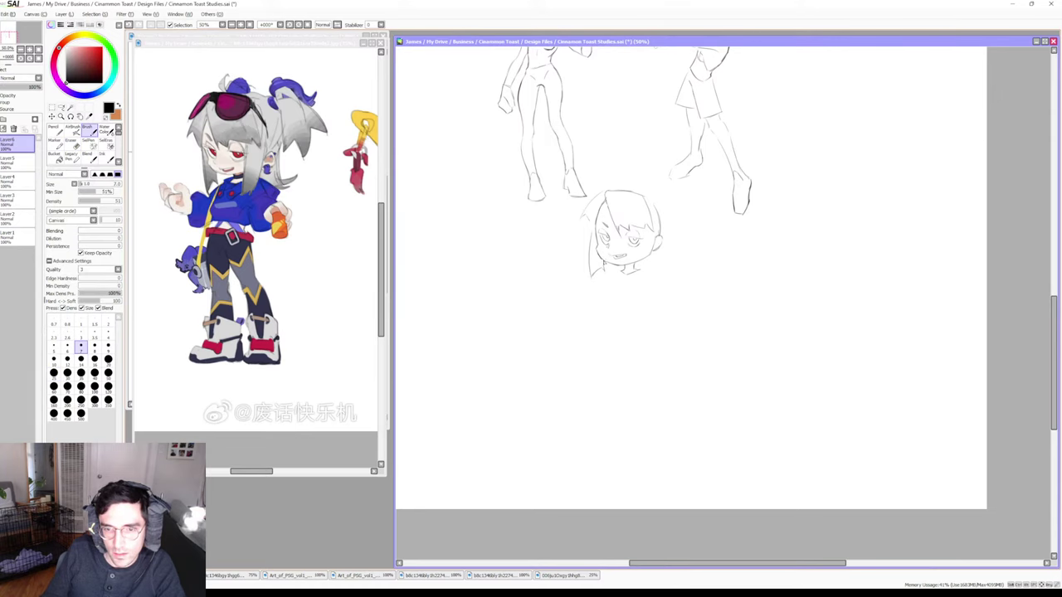
pyautogui.press('e')
pyautogui.press('b')
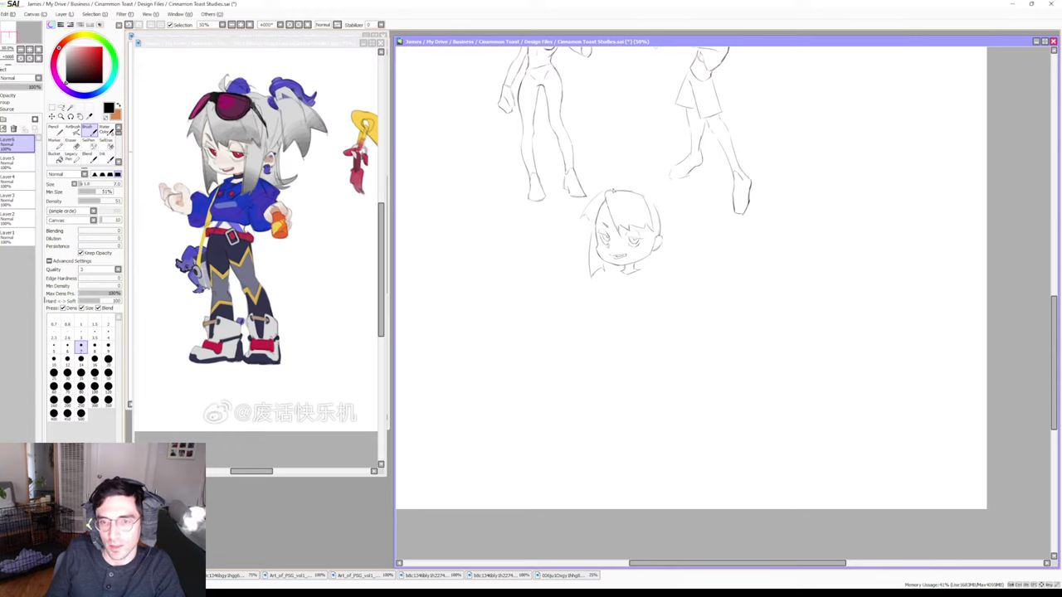
# Draw the third figure's outer hair contour from the crown down behind the near ear, ending in flicked-out tips at chin level
pyautogui.moveTo(617, 187); pyautogui.dragTo(647, 195)
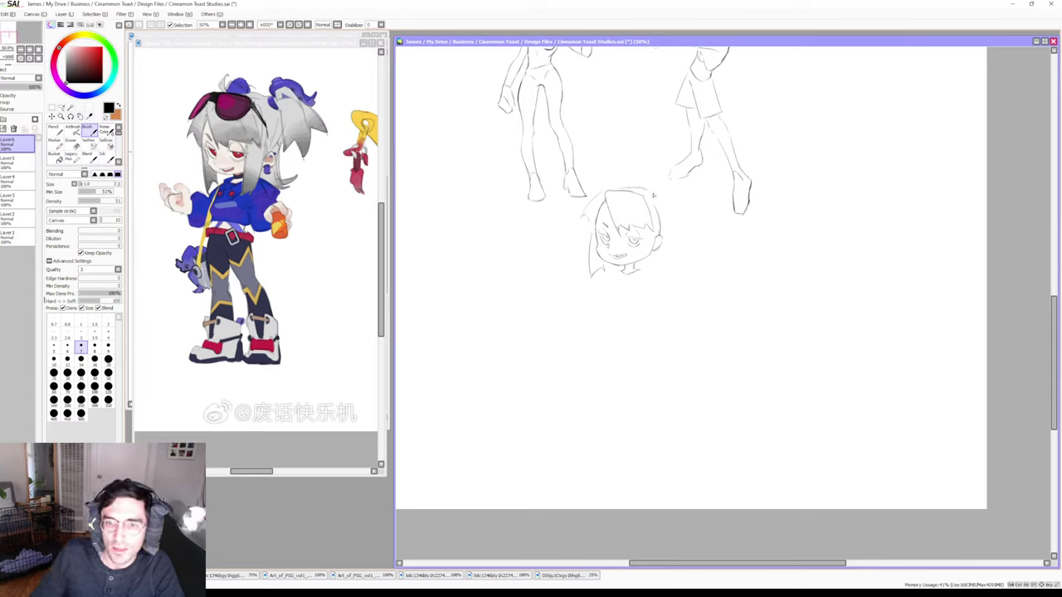
pyautogui.moveTo(660, 197); pyautogui.dragTo(668, 239)
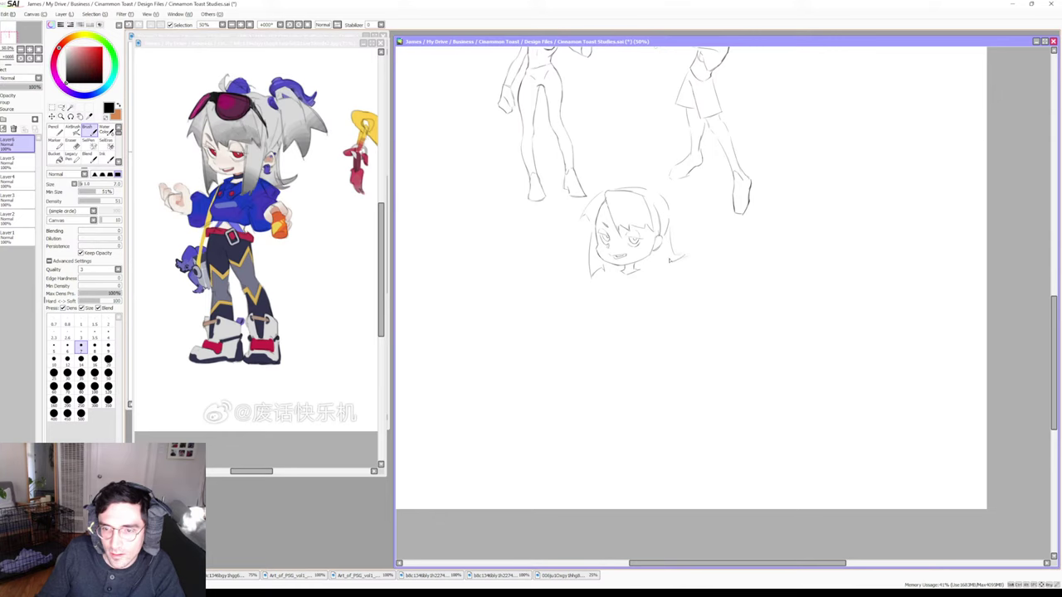
pyautogui.moveTo(684, 258); pyautogui.dragTo(670, 263)
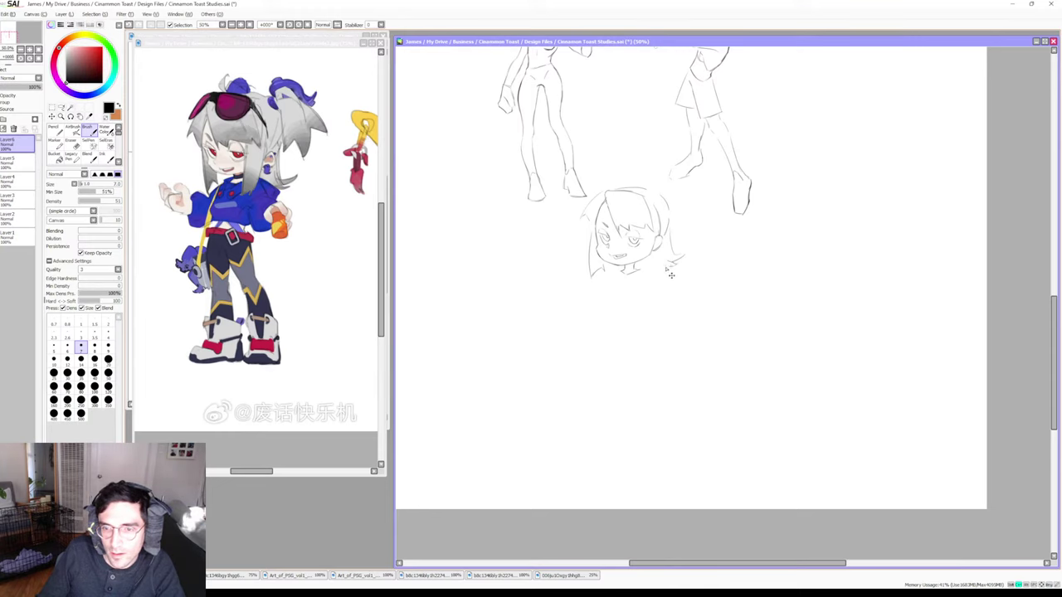
pyautogui.press('e')
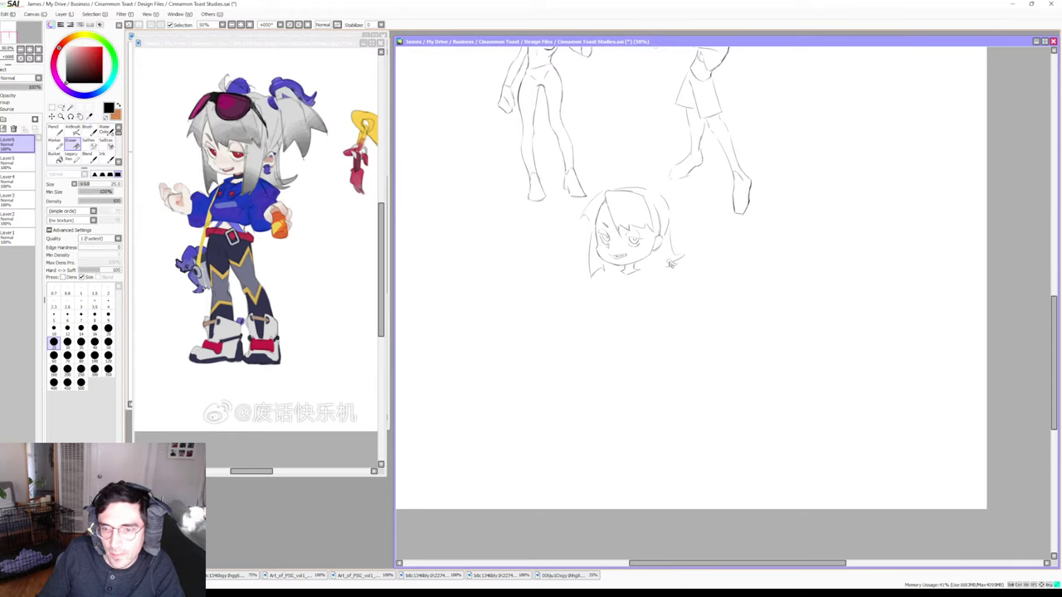
pyautogui.press('b')
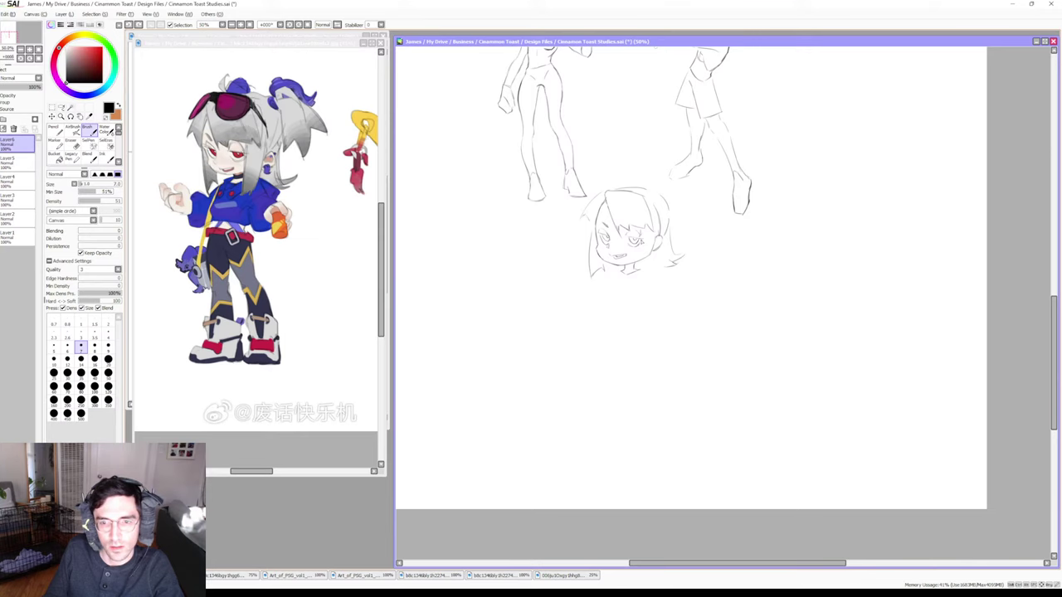
# Draw the pointed lock in front of the near ear, erasing the neck lines beneath it, and add a small curl atop the head
pyautogui.moveTo(641, 242); pyautogui.dragTo(629, 272)
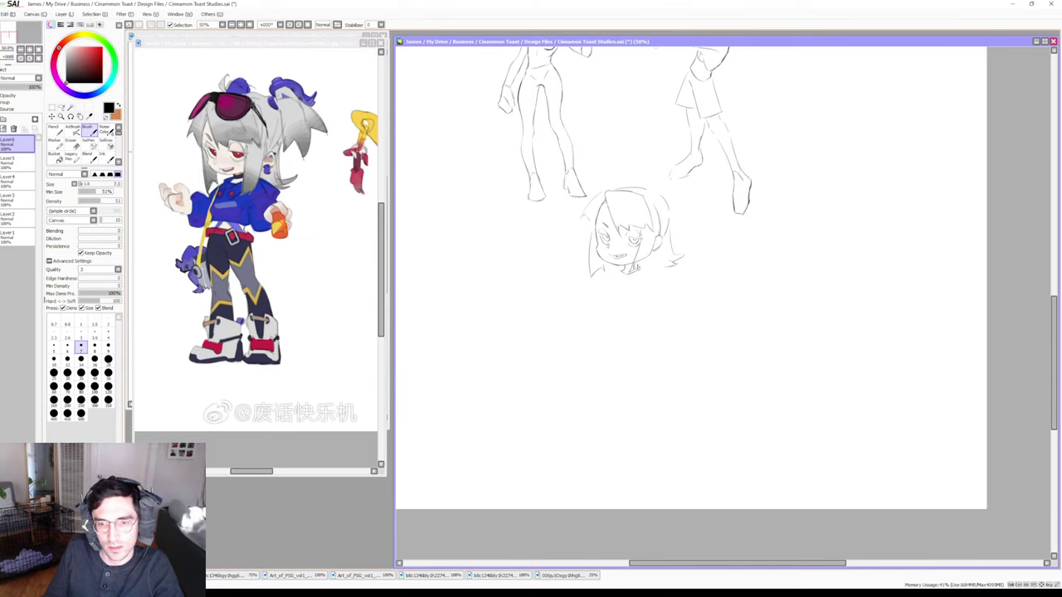
pyautogui.press('e')
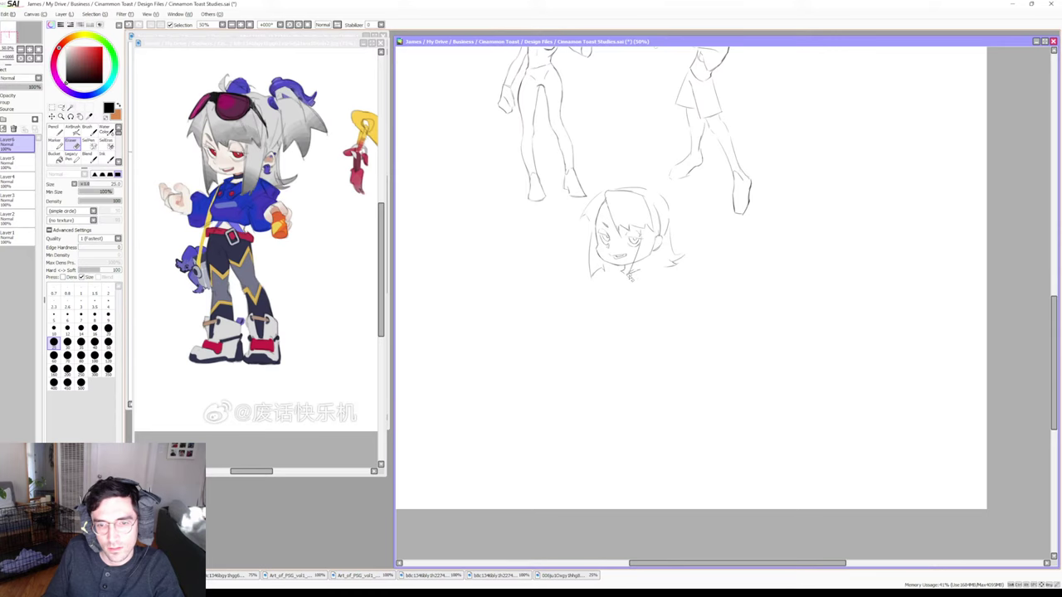
pyautogui.press('b')
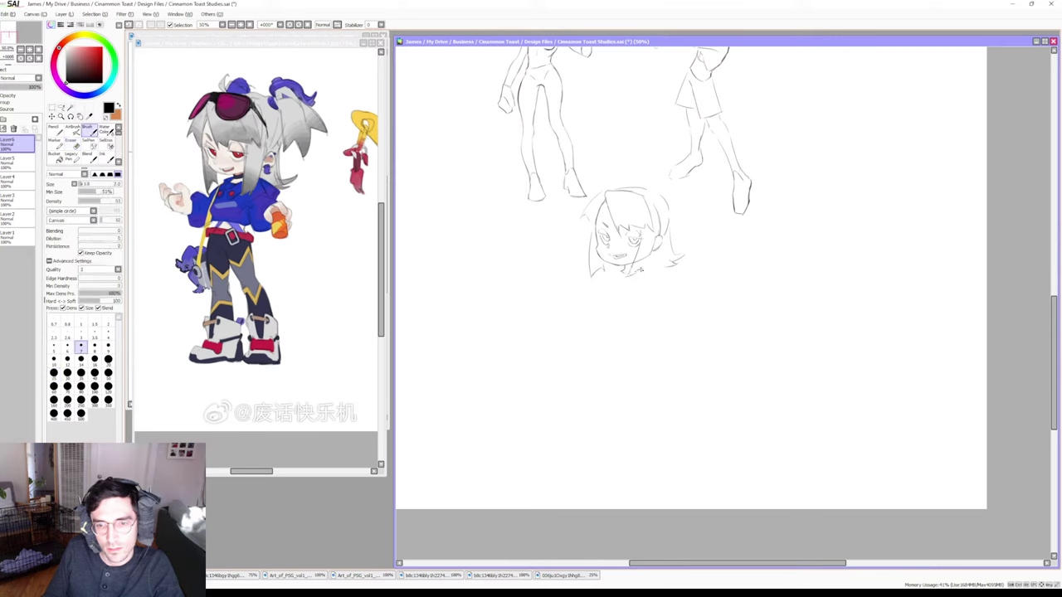
pyautogui.press('e')
pyautogui.press('b')
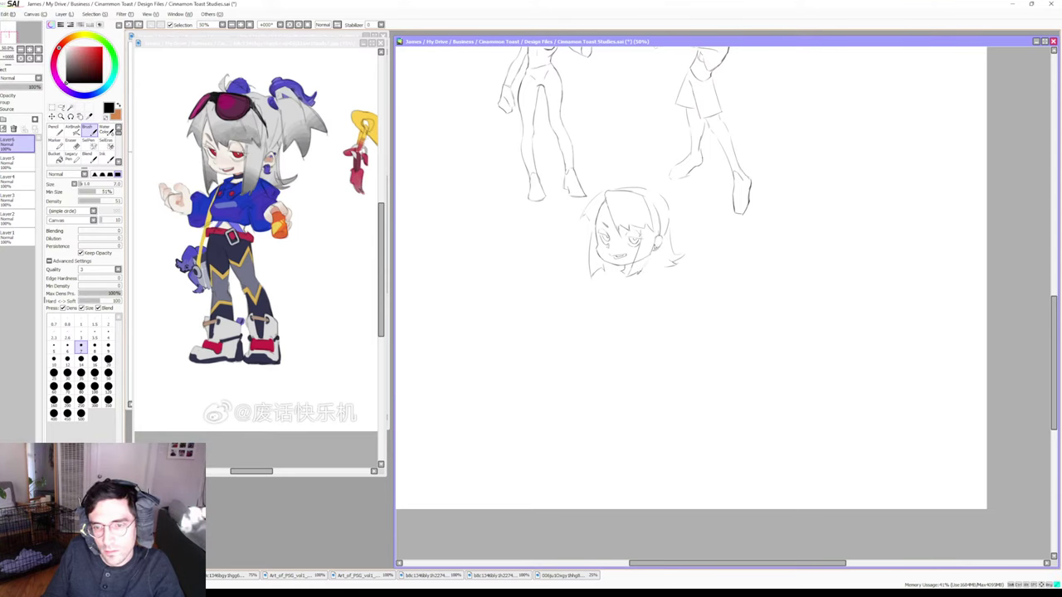
pyautogui.press('e')
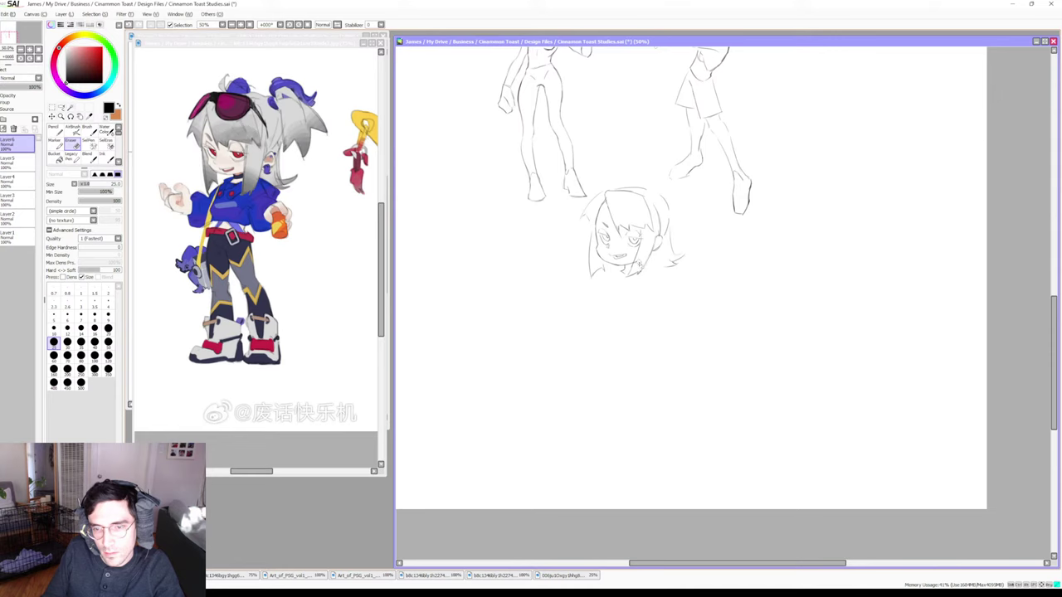
pyautogui.press('b')
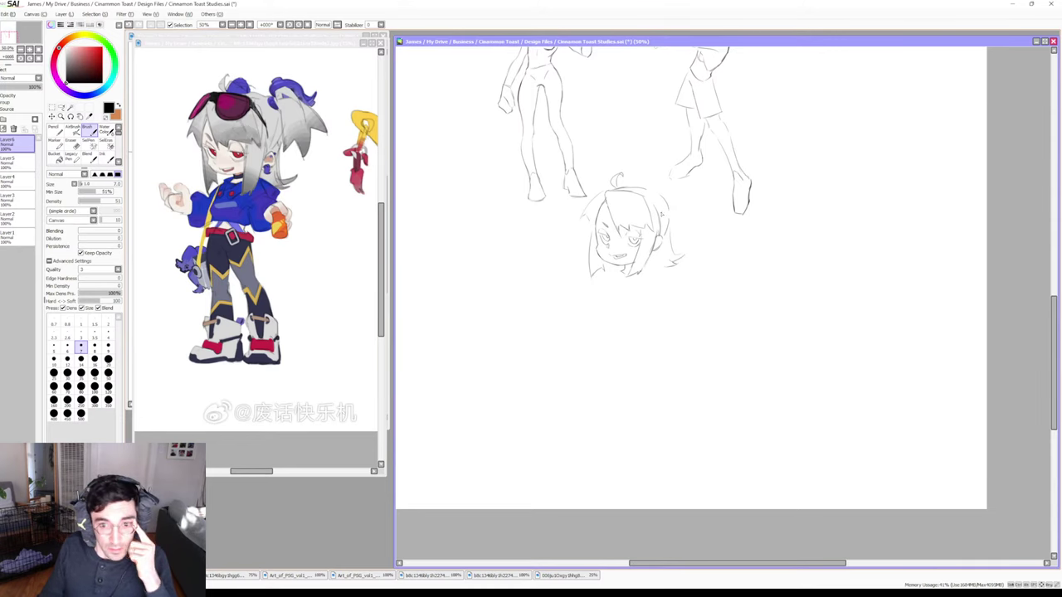
# Sketch the third figure's small torso from the neck to the waist, erasing and redrawing the chest-side contour
pyautogui.moveTo(616, 257); pyautogui.dragTo(621, 263)
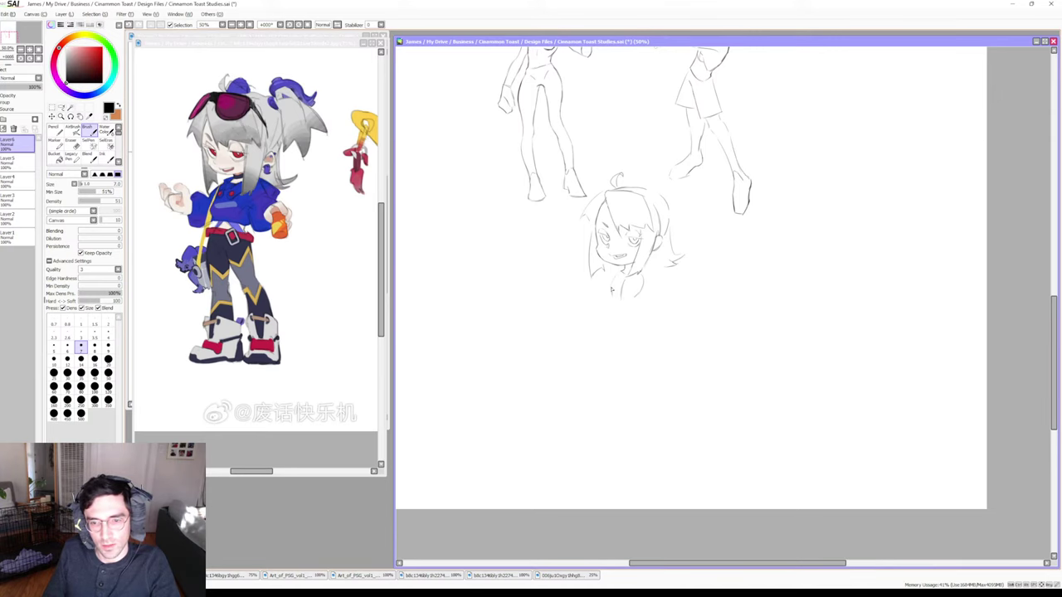
pyautogui.press('e')
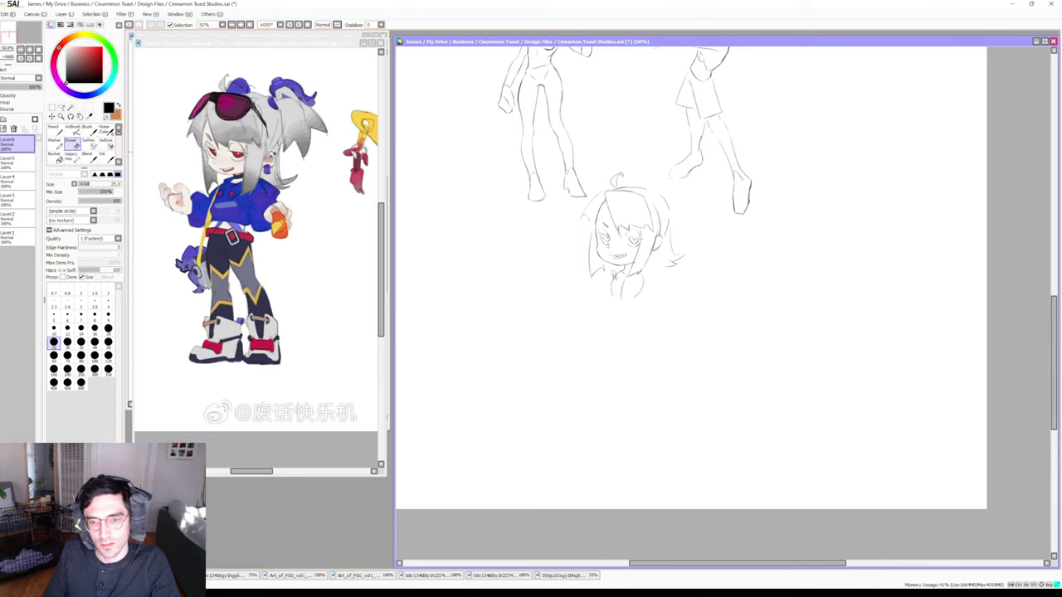
pyautogui.press('b')
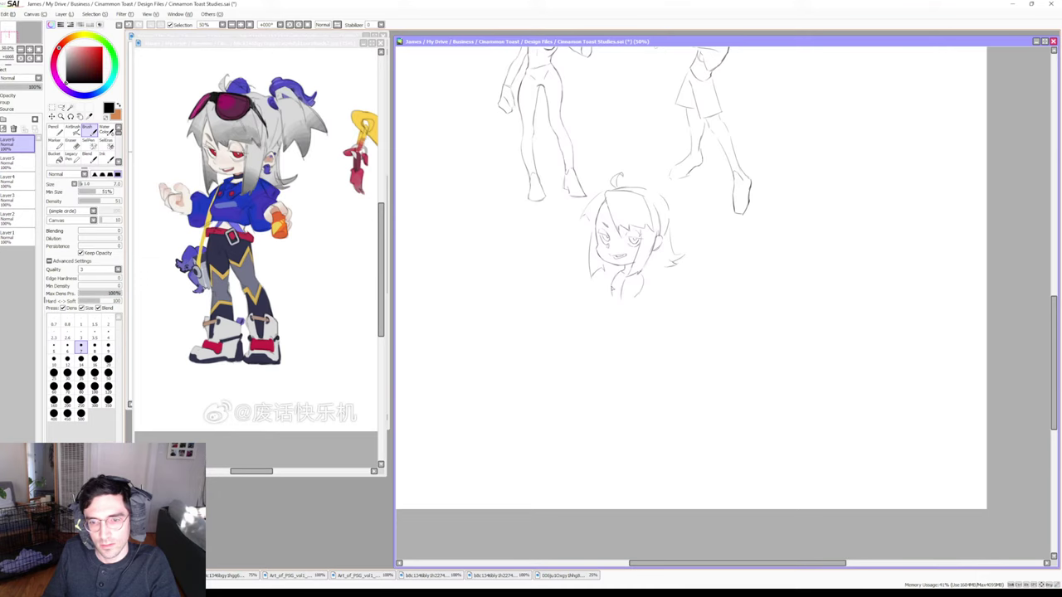
pyautogui.press('e')
pyautogui.click(611, 280)
pyautogui.press('b')
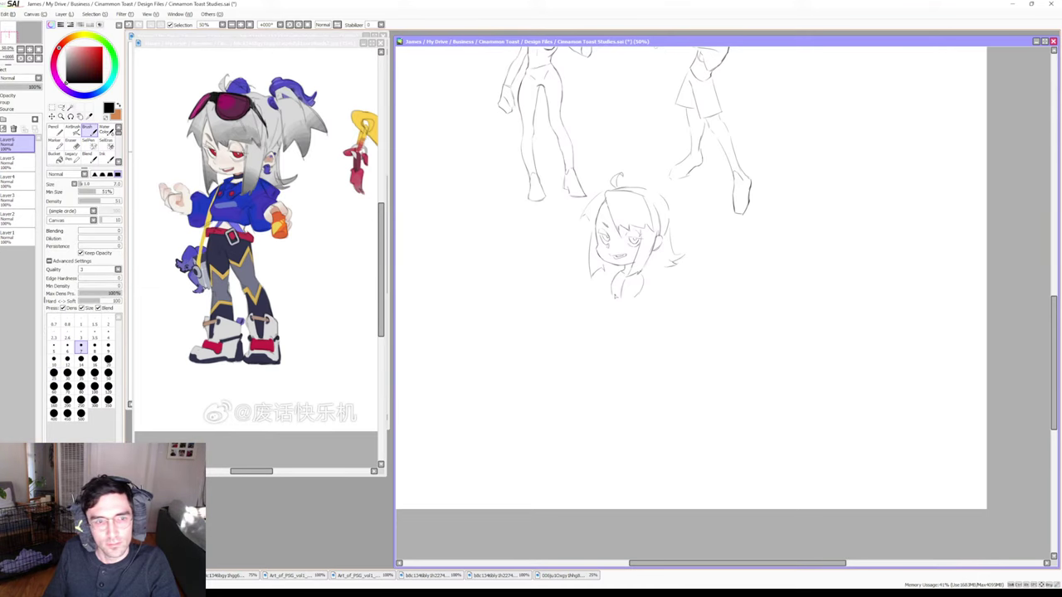
pyautogui.moveTo(613, 287); pyautogui.dragTo(611, 306)
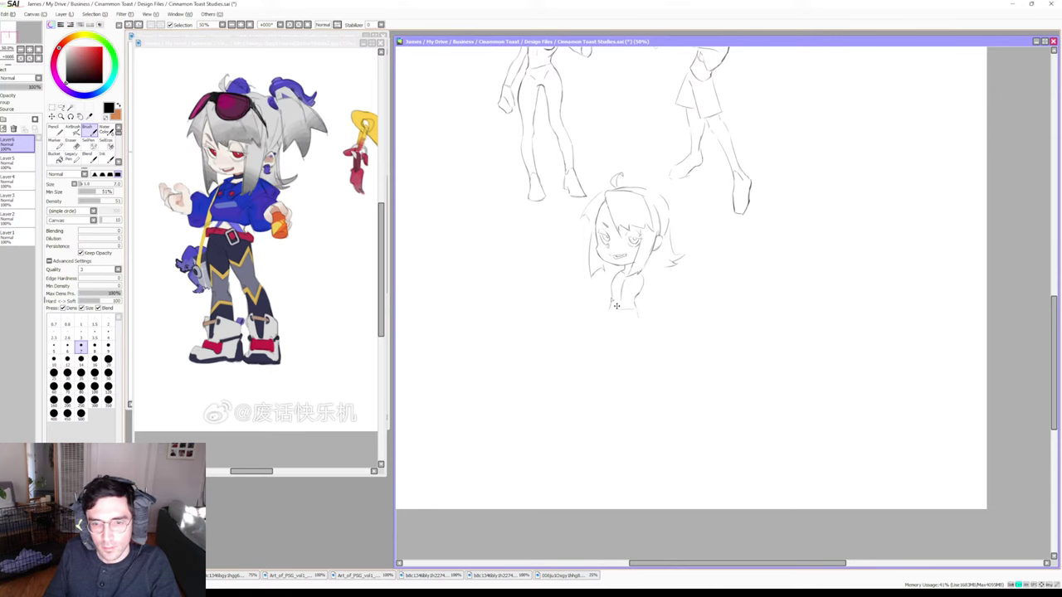
# Clean up the third figure's waist contour and sketch the pelvis tapering to a short point beneath the waistline
pyautogui.press('e')
pyautogui.press('b')
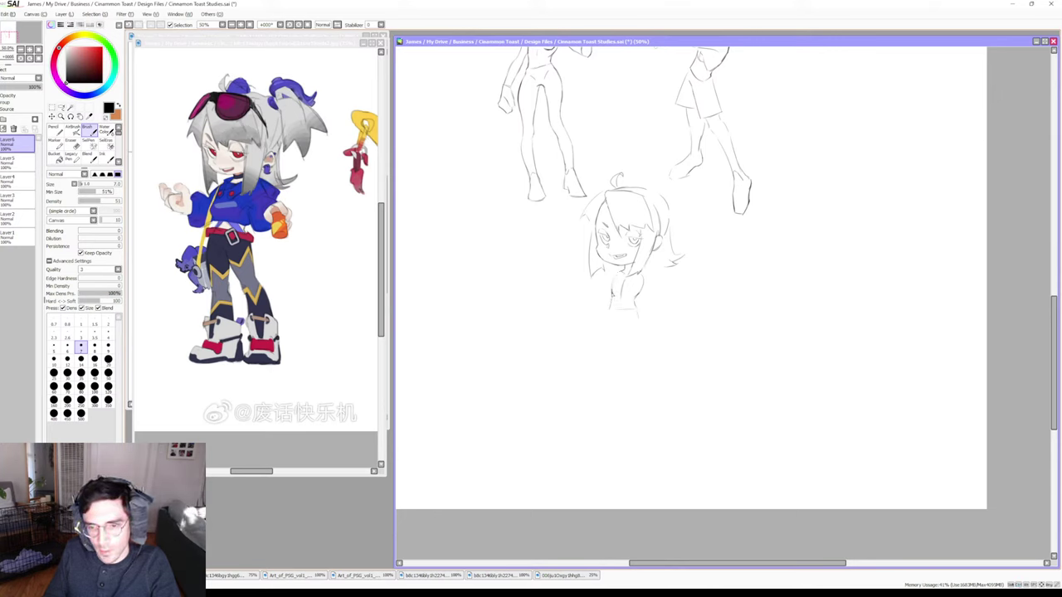
pyautogui.press('e')
pyautogui.press('b')
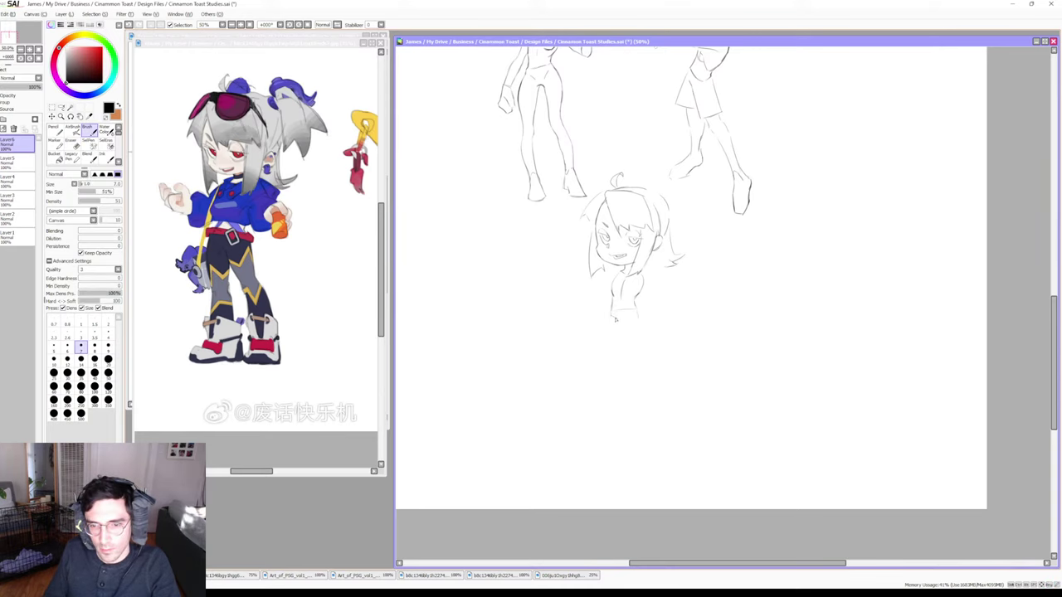
pyautogui.press('e')
pyautogui.press('b')
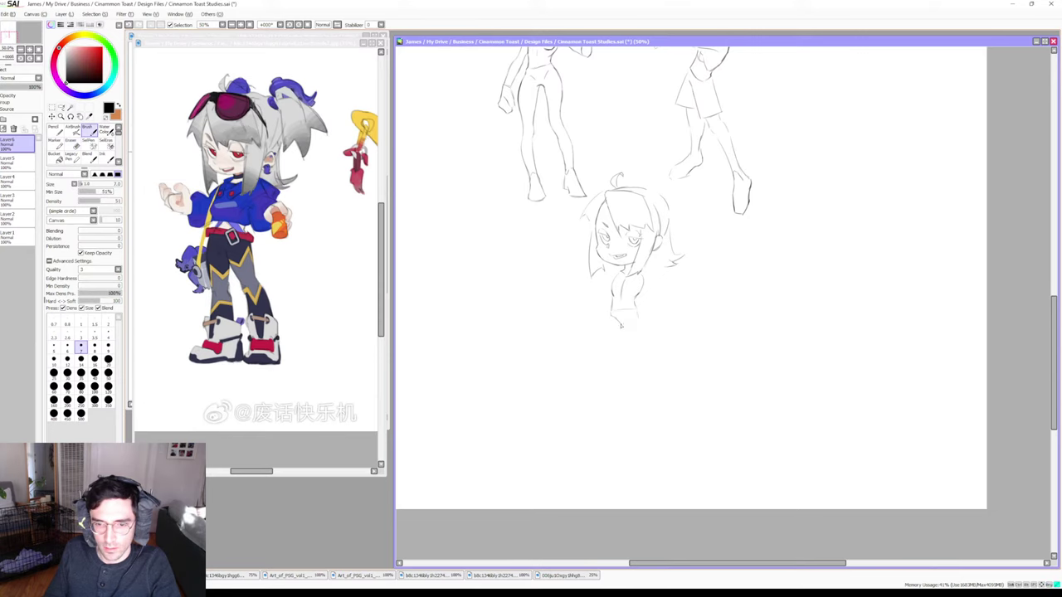
pyautogui.press('e')
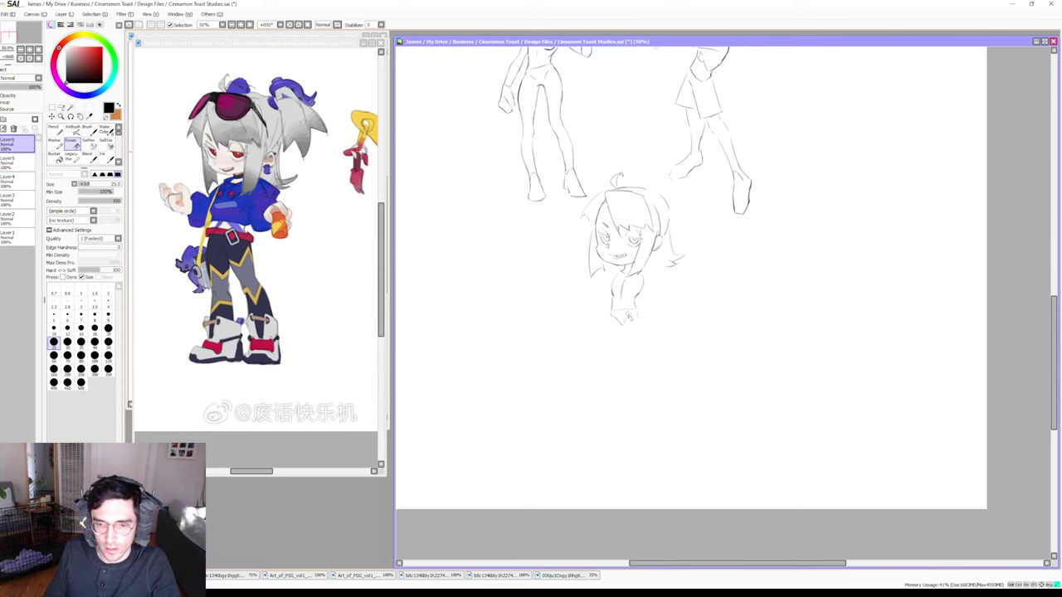
pyautogui.moveTo(626, 322); pyautogui.dragTo(629, 327)
pyautogui.press('b')
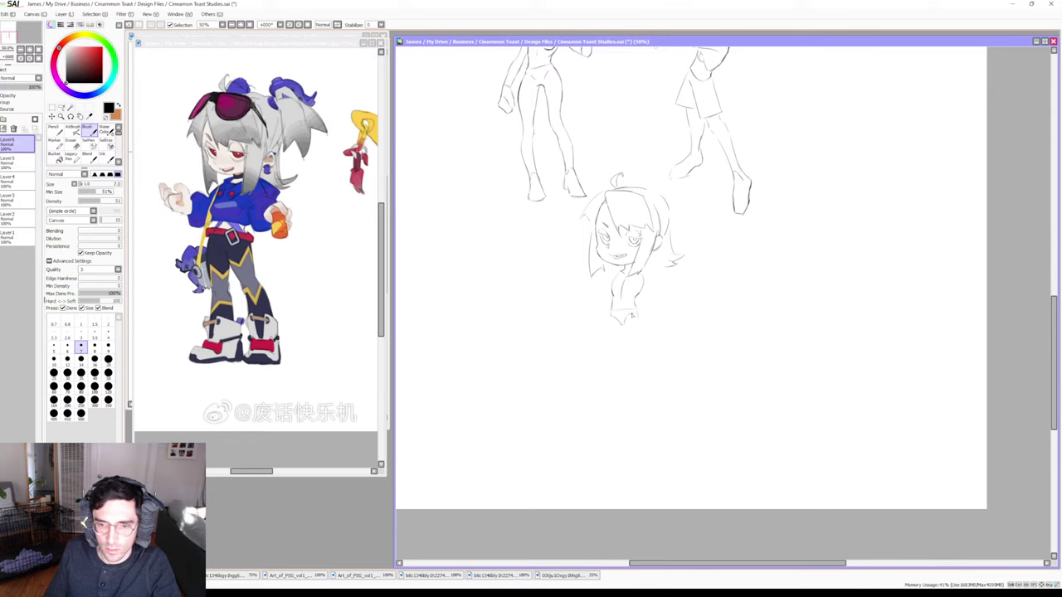
# Erase and redraw lines inside the third figure's torso, reworking the chest and the centre line down to the pelvis
pyautogui.press('e')
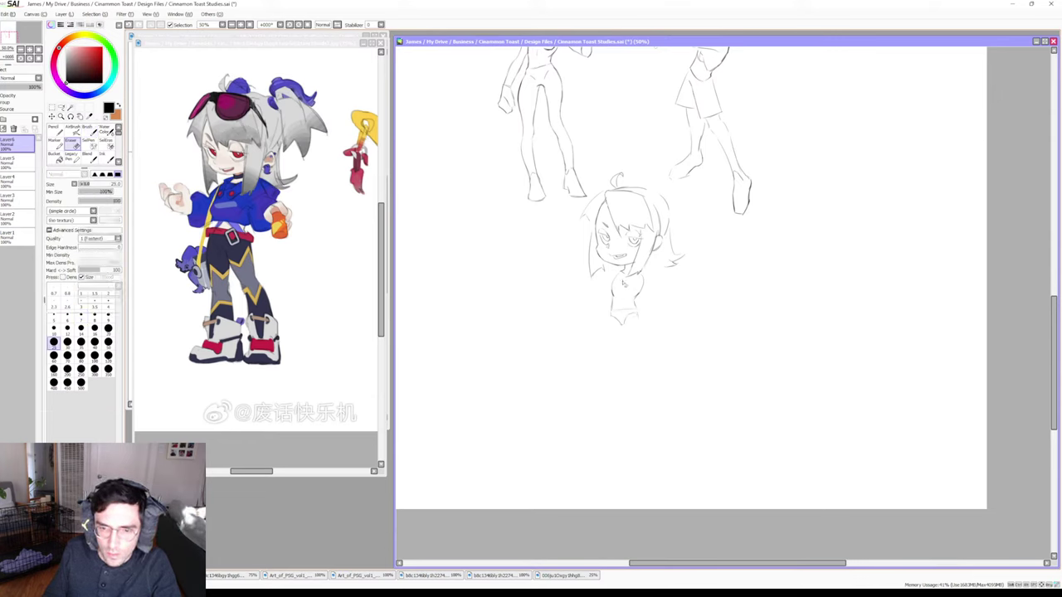
pyautogui.press('b')
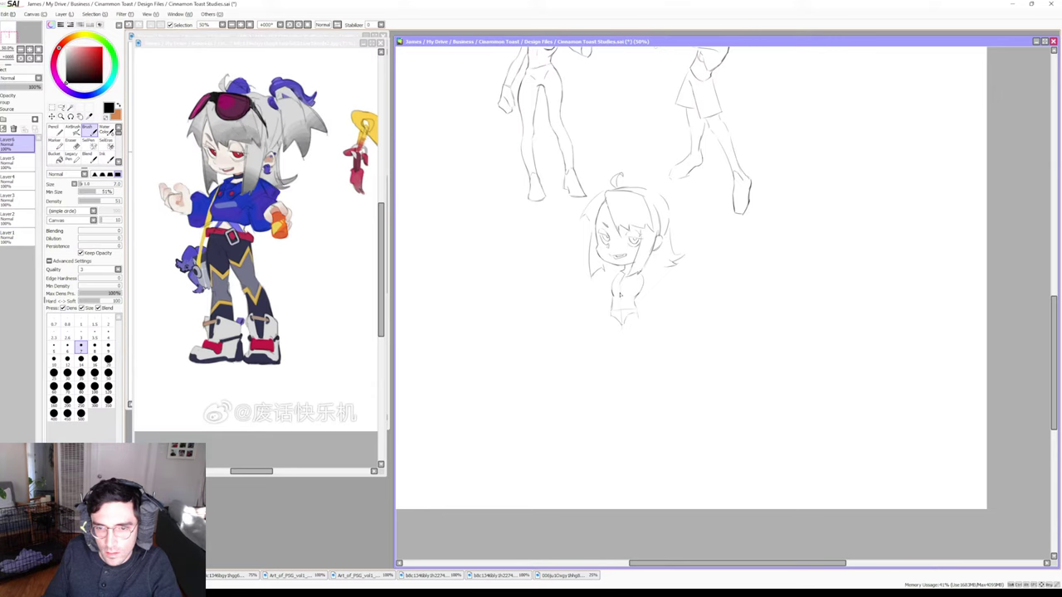
pyautogui.press('e')
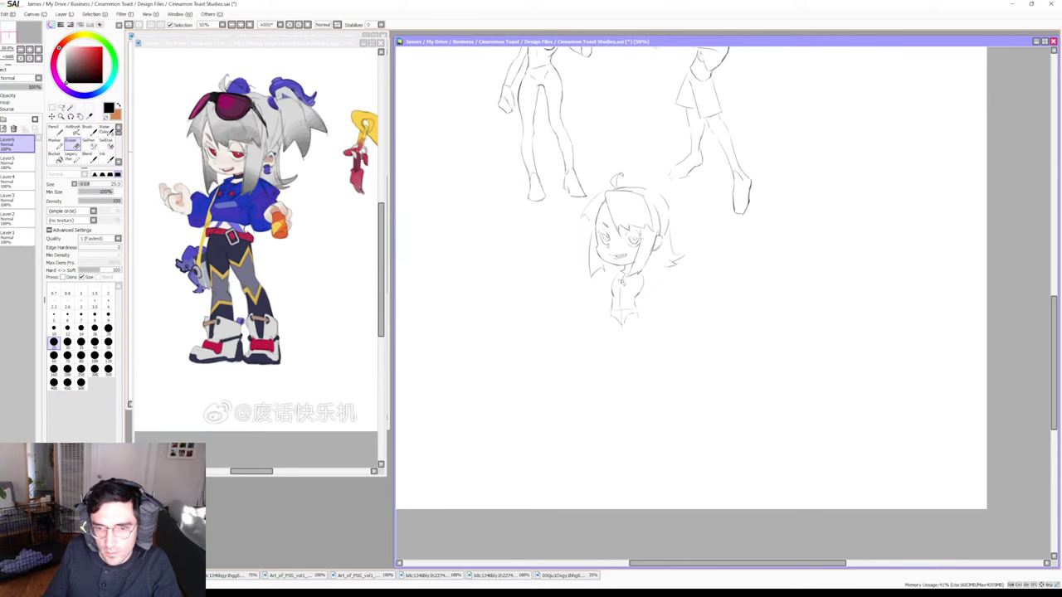
pyautogui.press('b')
pyautogui.press('e')
pyautogui.press('b')
pyautogui.moveTo(619, 290)
pyautogui.mouseDown()
pyautogui.moveTo(620, 304)
pyautogui.moveTo(619, 290)
pyautogui.mouseUp()
pyautogui.press('e')
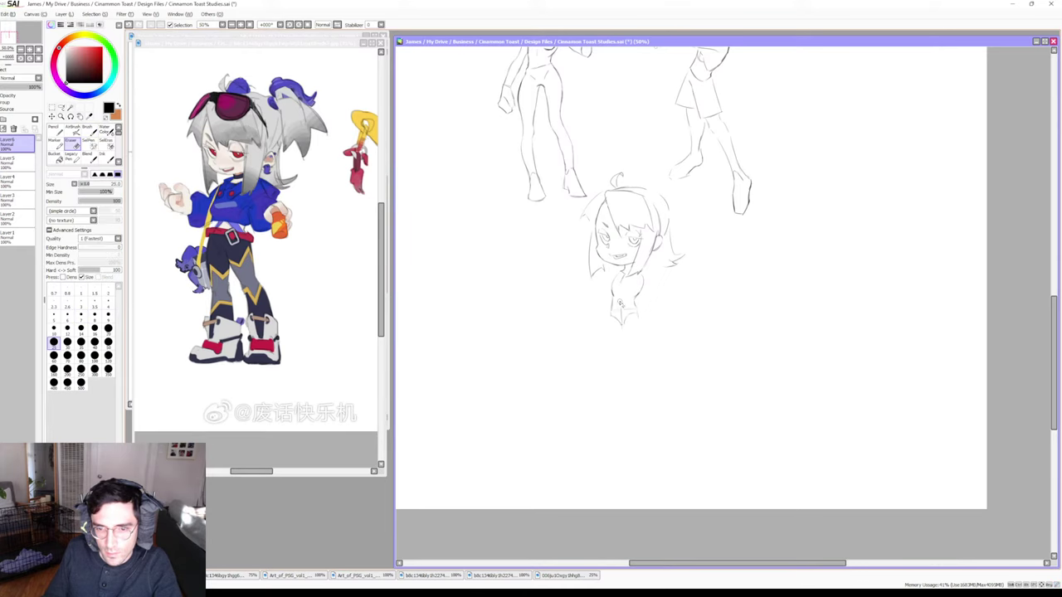
pyautogui.press('b')
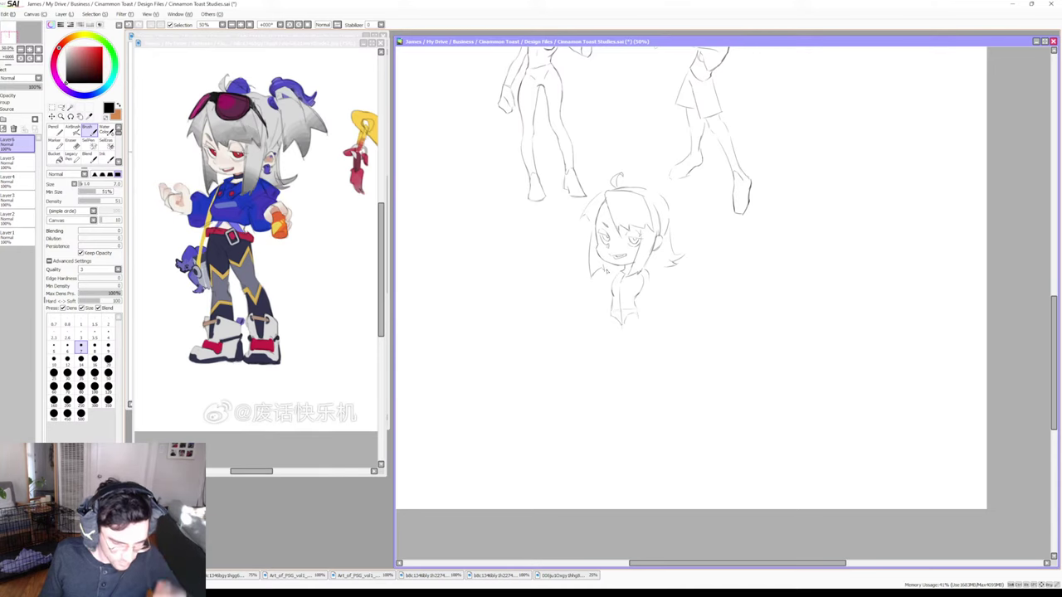
# Draw the third figure's near shoulder and bent arm angling outward to a rough hand, erasing stray lines along it
pyautogui.press('e')
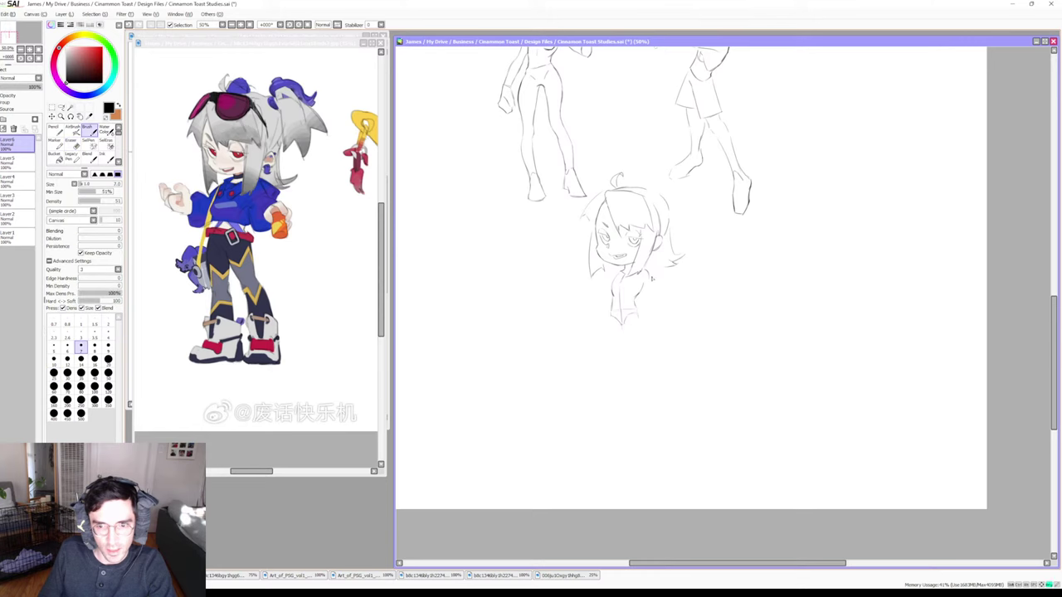
pyautogui.press('b')
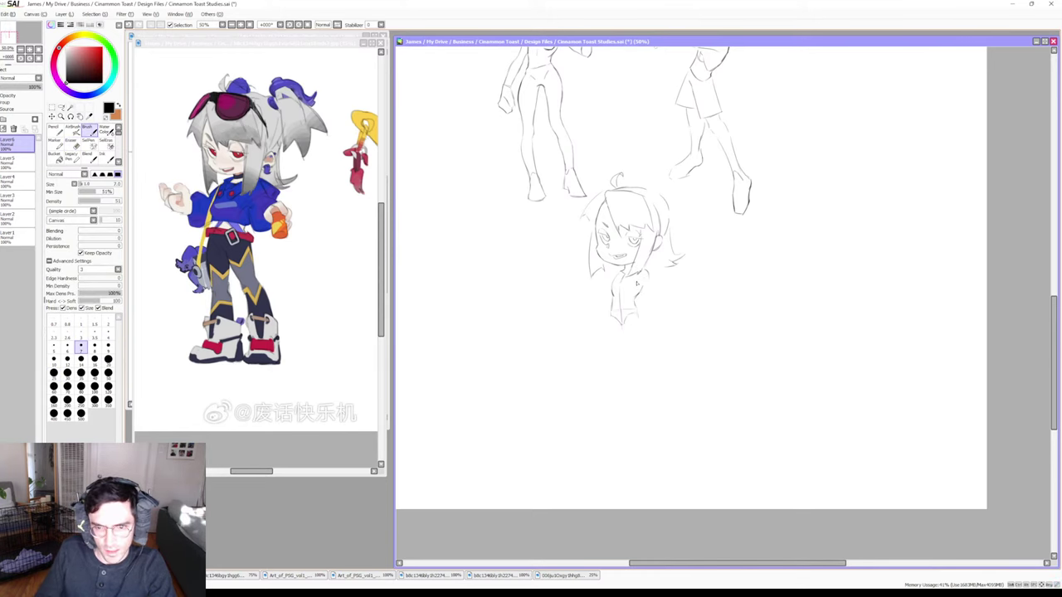
pyautogui.press('e')
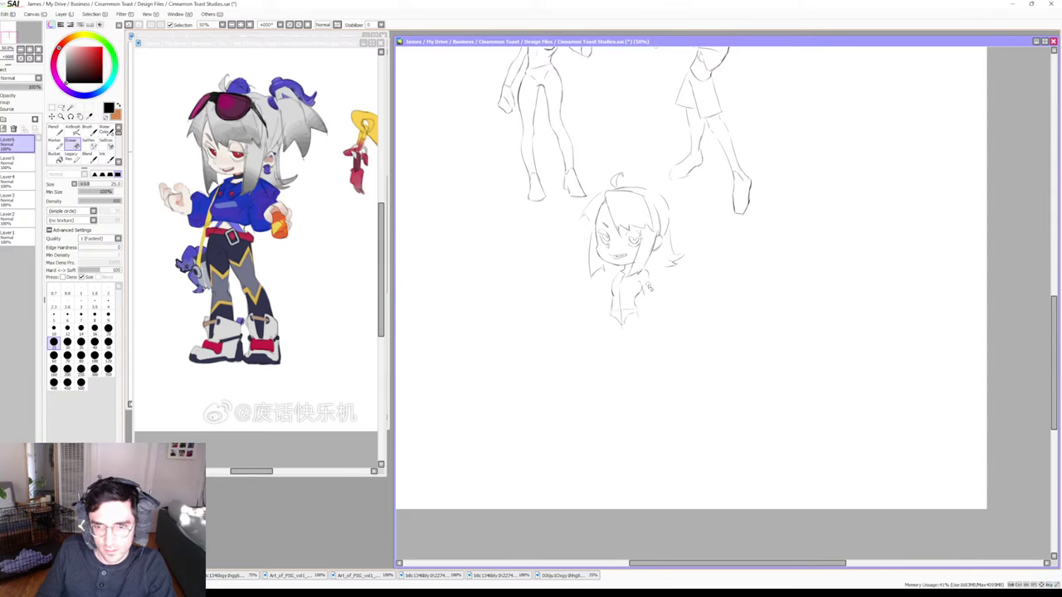
pyautogui.press('b')
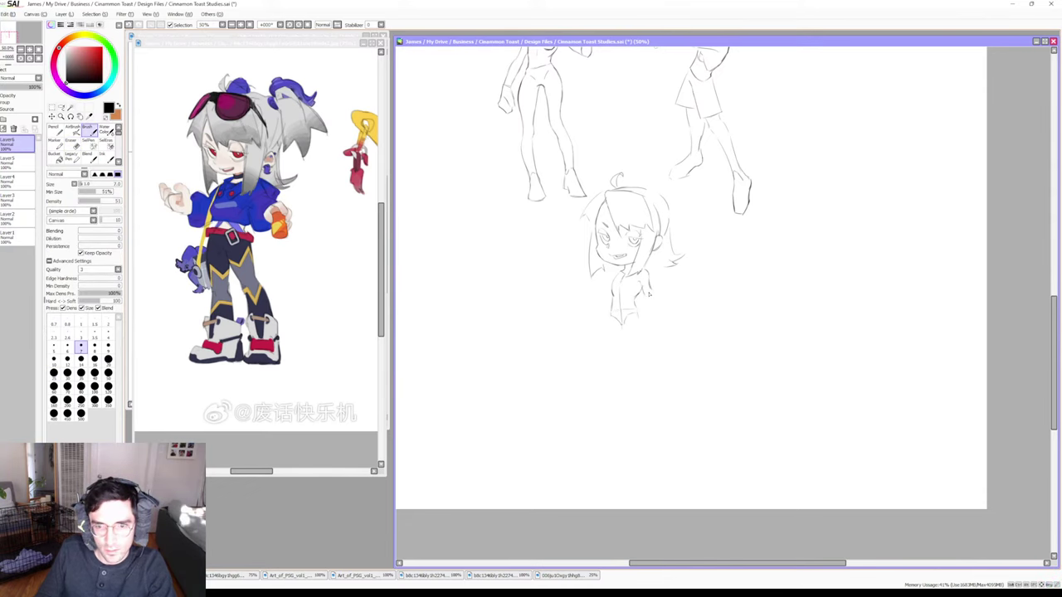
pyautogui.moveTo(650, 295); pyautogui.dragTo(665, 295)
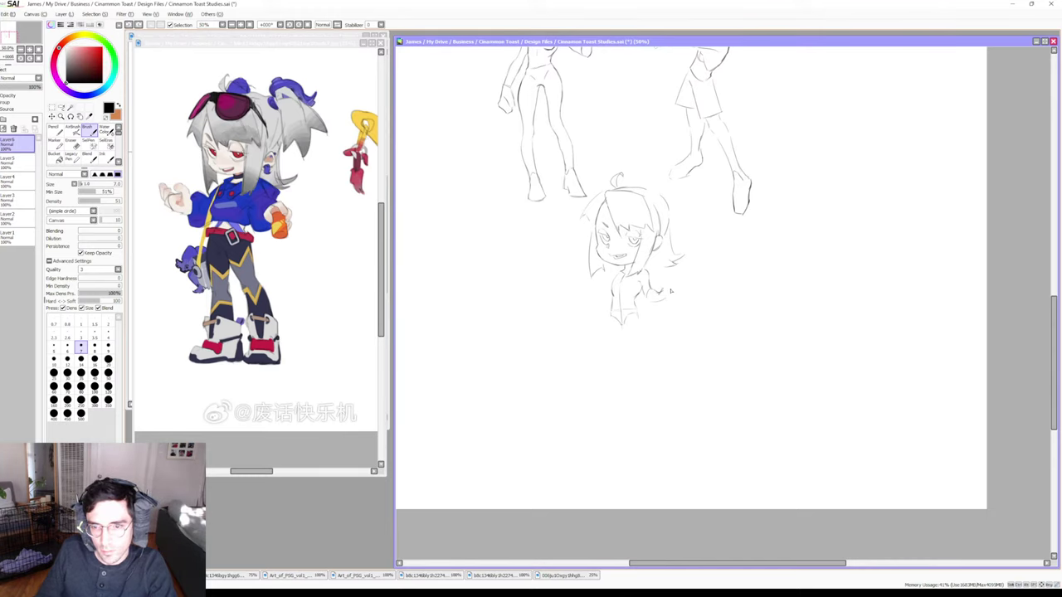
pyautogui.moveTo(661, 300); pyautogui.dragTo(670, 297)
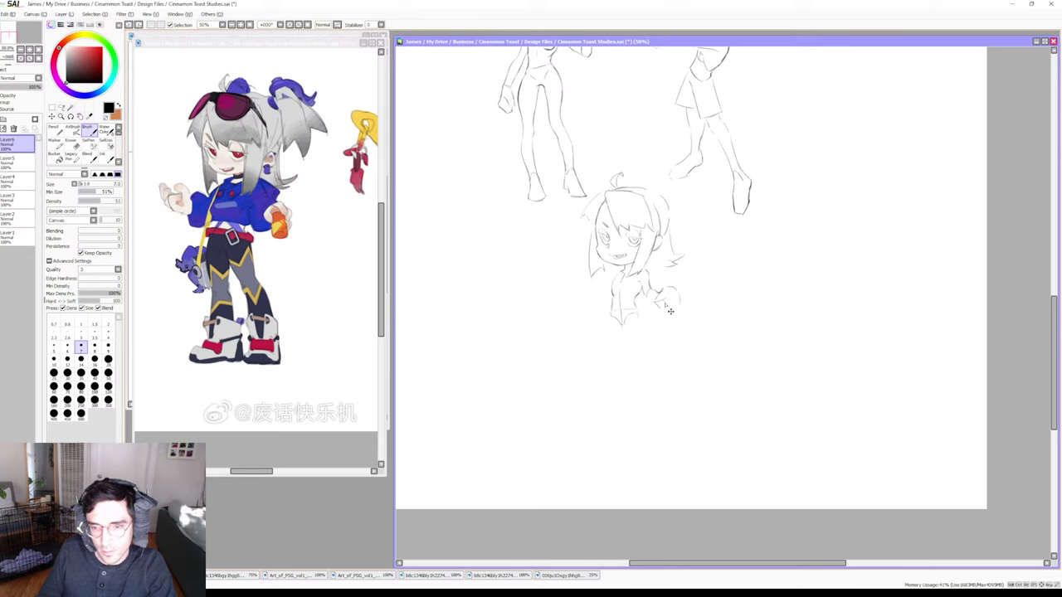
pyautogui.press('e')
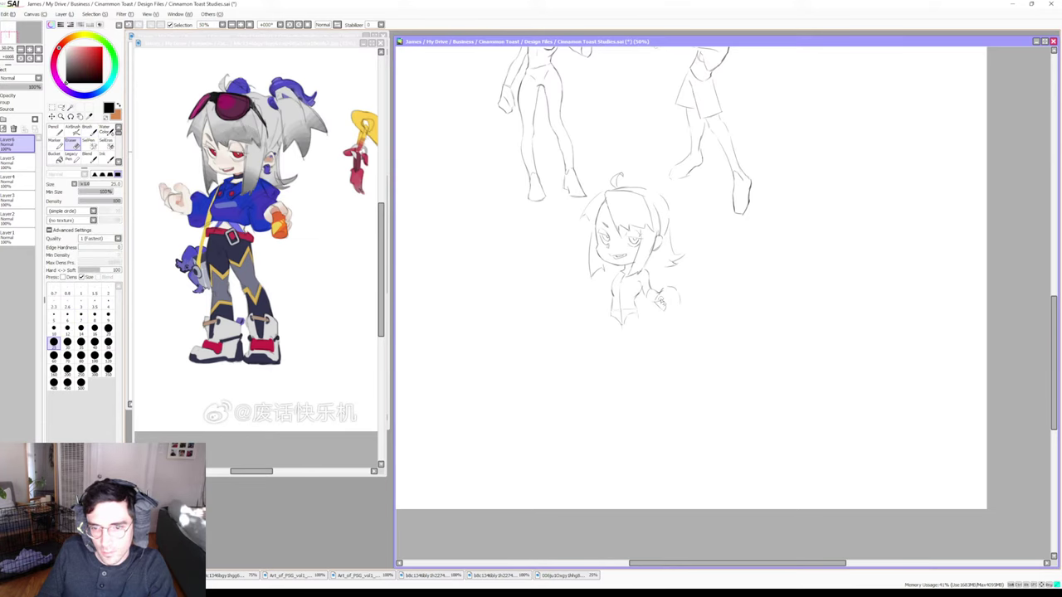
# Sketch the third figure's far arm bent outward beneath the hanging hair strand and start the raised hand beyond it
pyautogui.press('b')
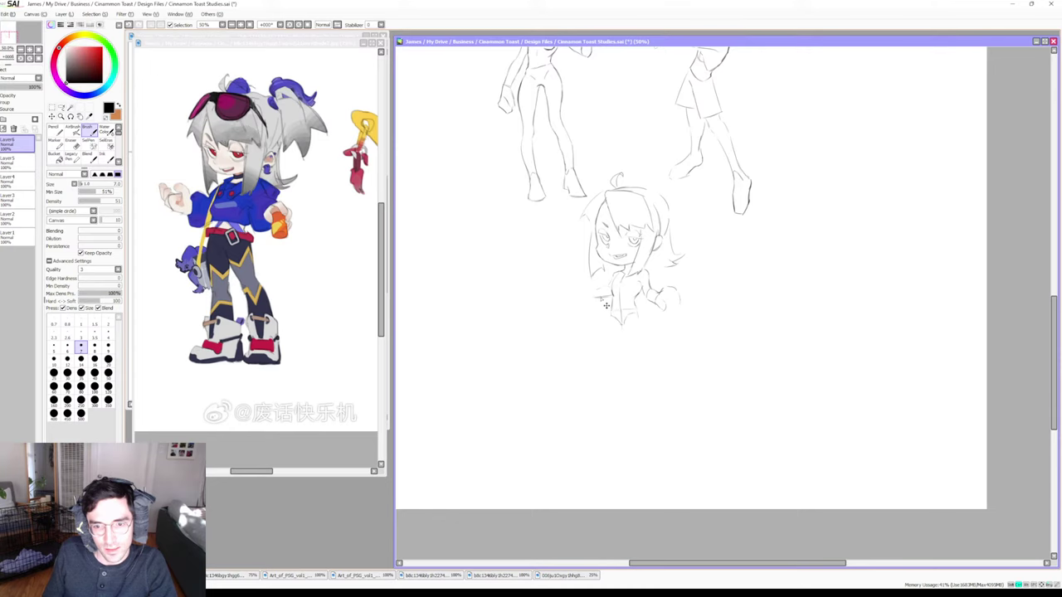
pyautogui.press('e')
pyautogui.press('b')
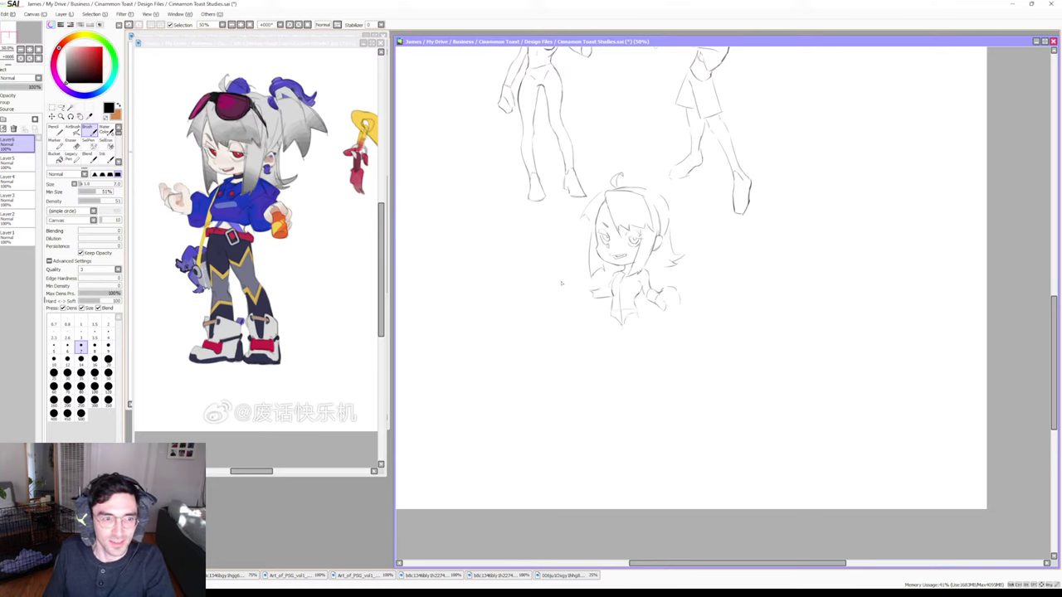
pyautogui.moveTo(570, 287); pyautogui.dragTo(573, 296)
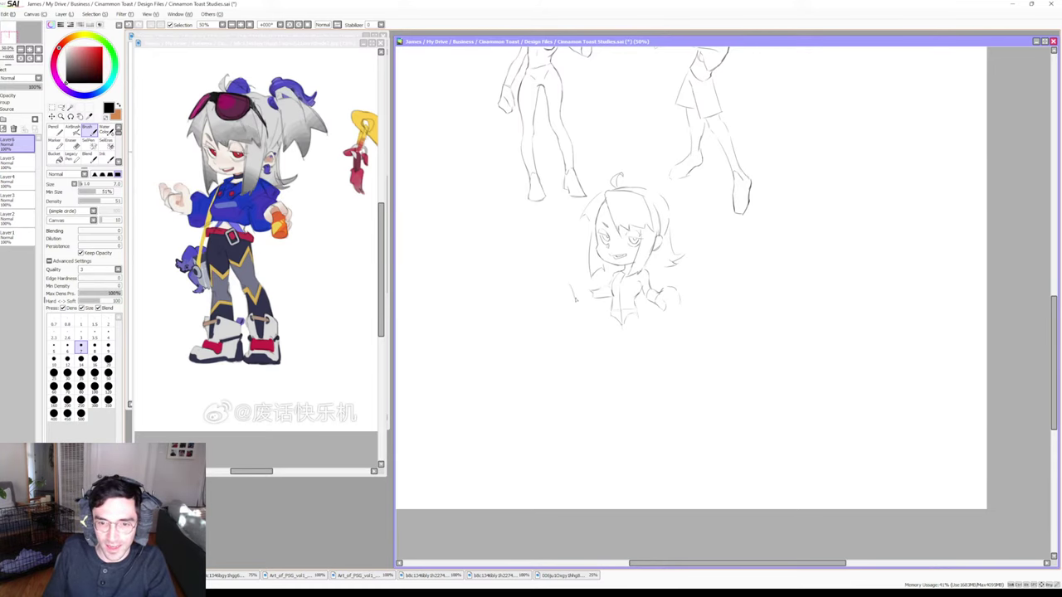
# Sketch the chibi figure's open hand on the viewer's left, erasing and redrawing stray lines around the wrist and fingers
pyautogui.press('e')
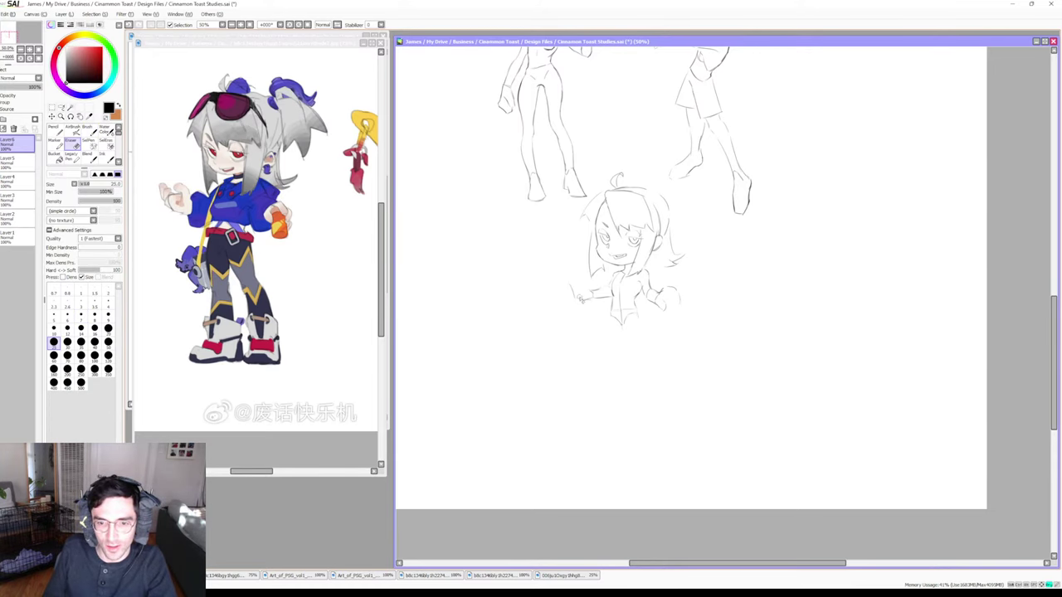
pyautogui.press('e')
pyautogui.press('e')
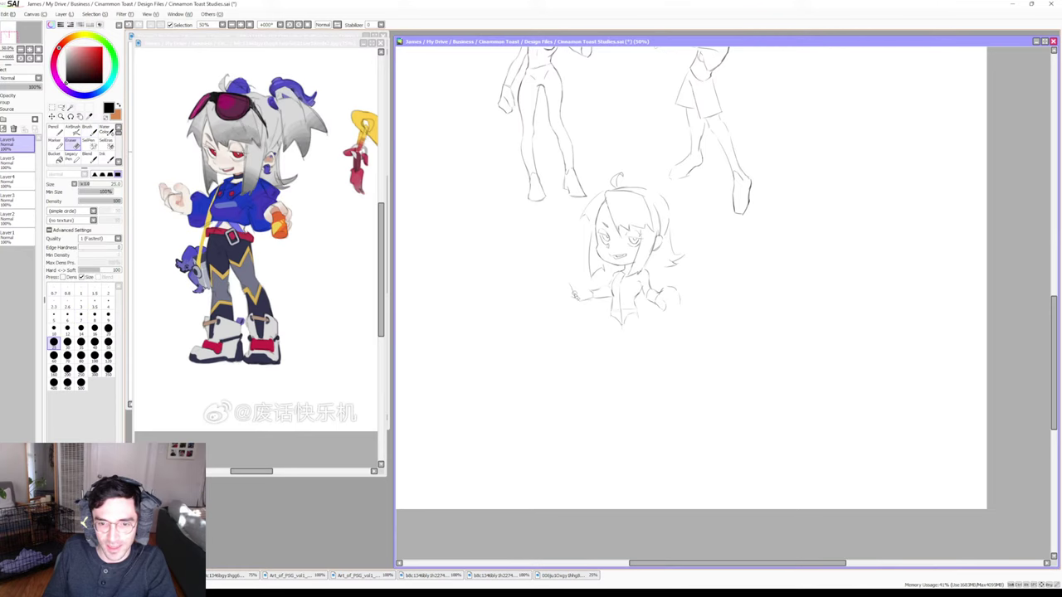
pyautogui.press('e')
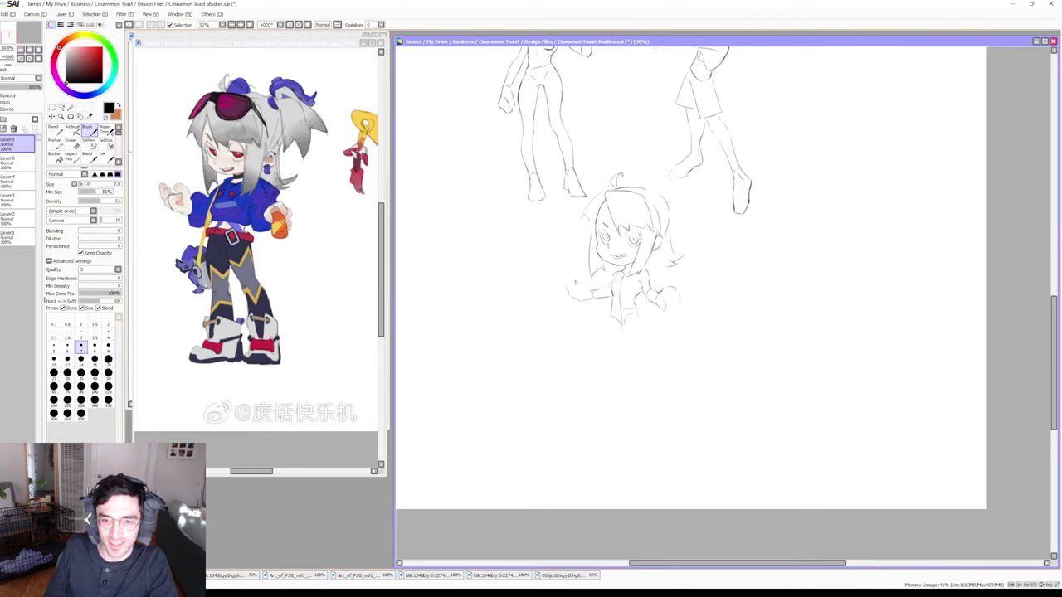
pyautogui.moveTo(565, 284); pyautogui.dragTo(572, 284)
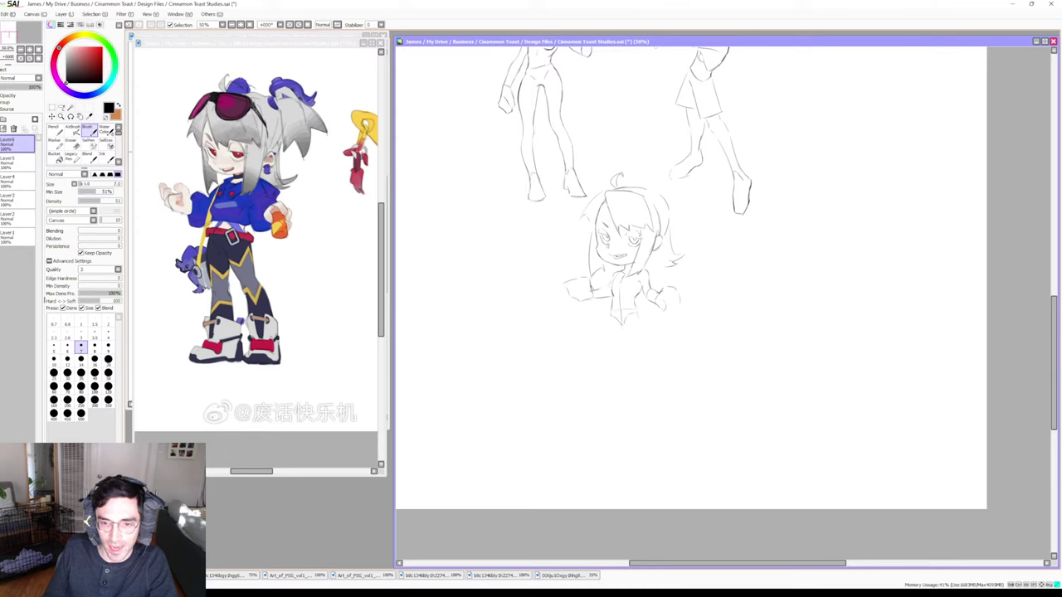
pyautogui.press('e')
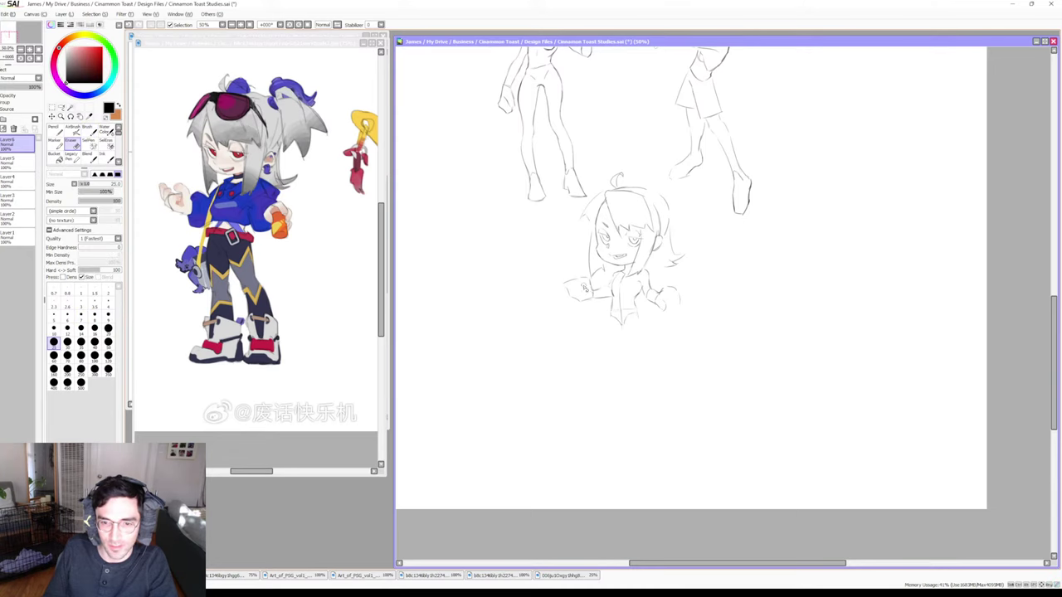
# Sketch the chibi figure's lowered hand on the viewer's right and clean up its finger lines
pyautogui.press('b')
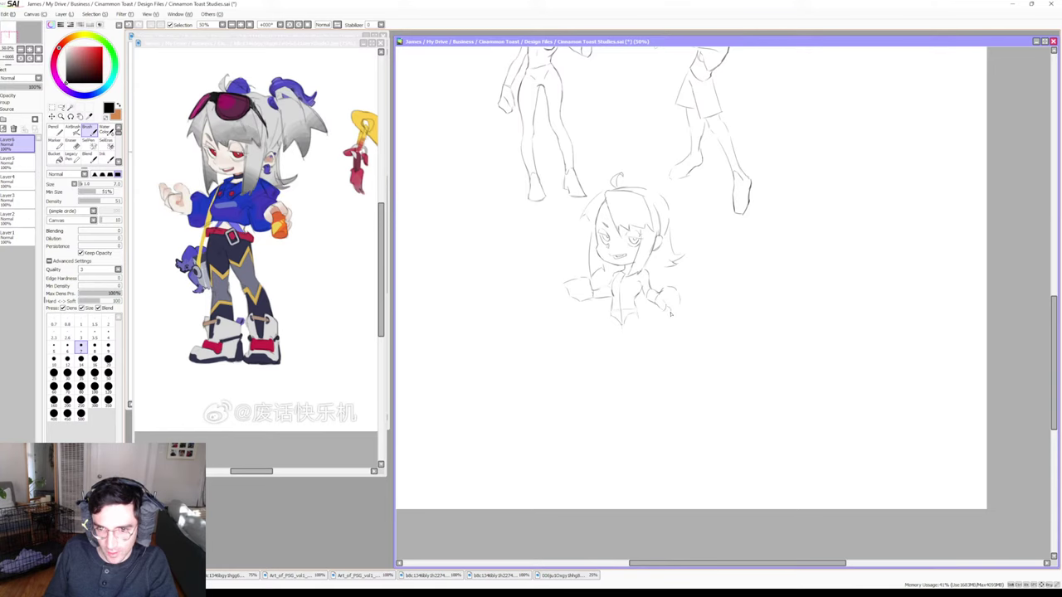
pyautogui.press('e')
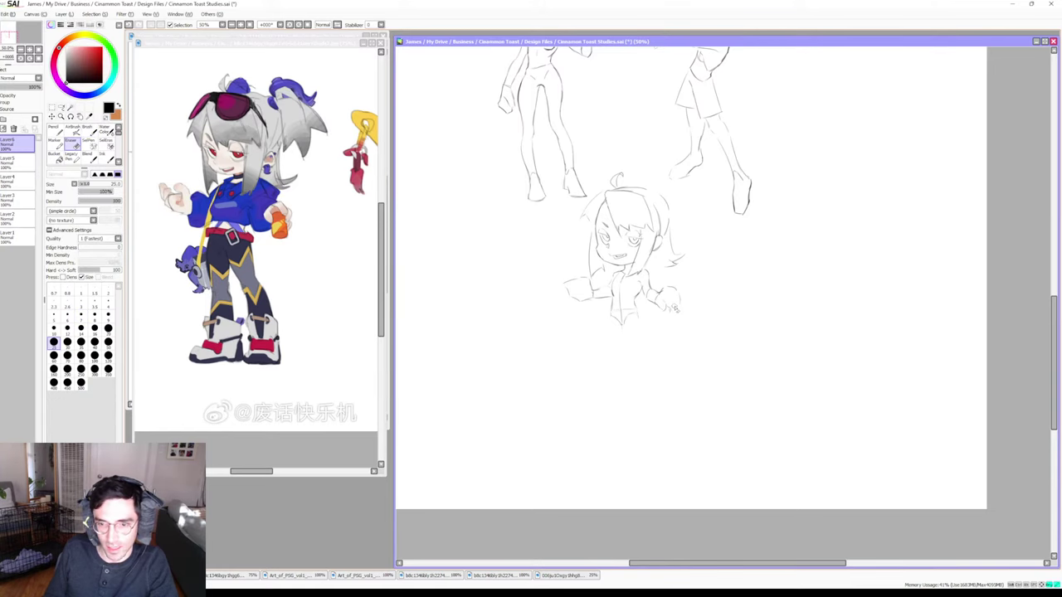
pyautogui.press('b')
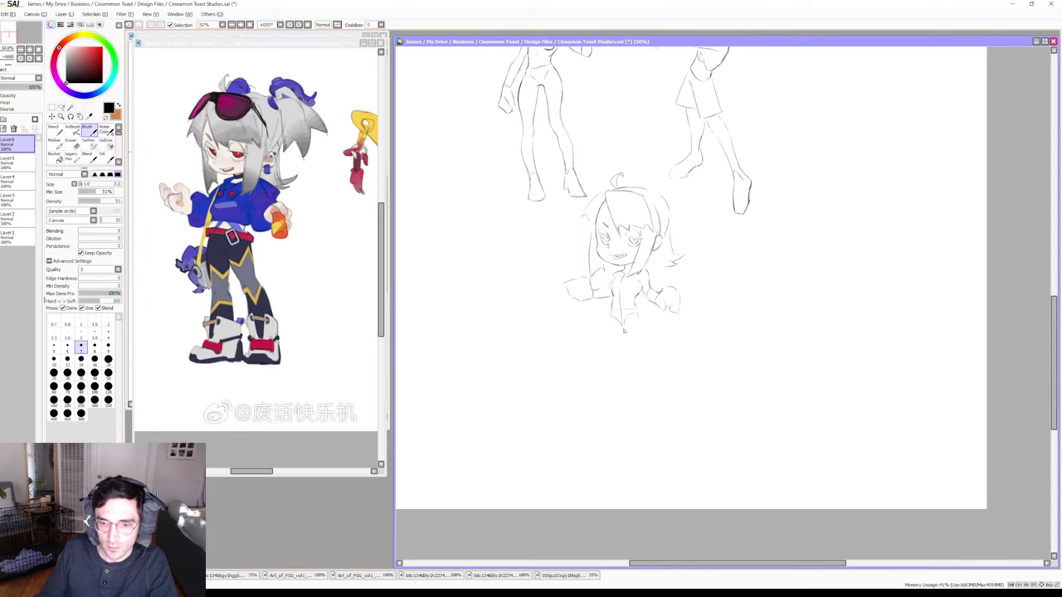
# Sketch the inner and outer contours of the chibi's leg on the viewer's right, from the hip down to the ankle
pyautogui.press('e')
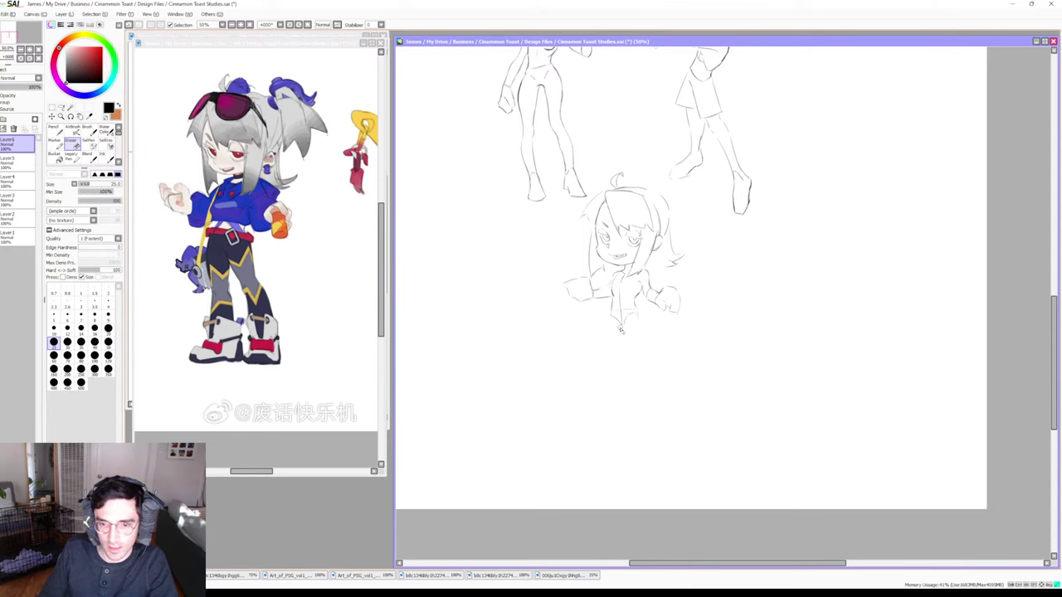
pyautogui.press('b')
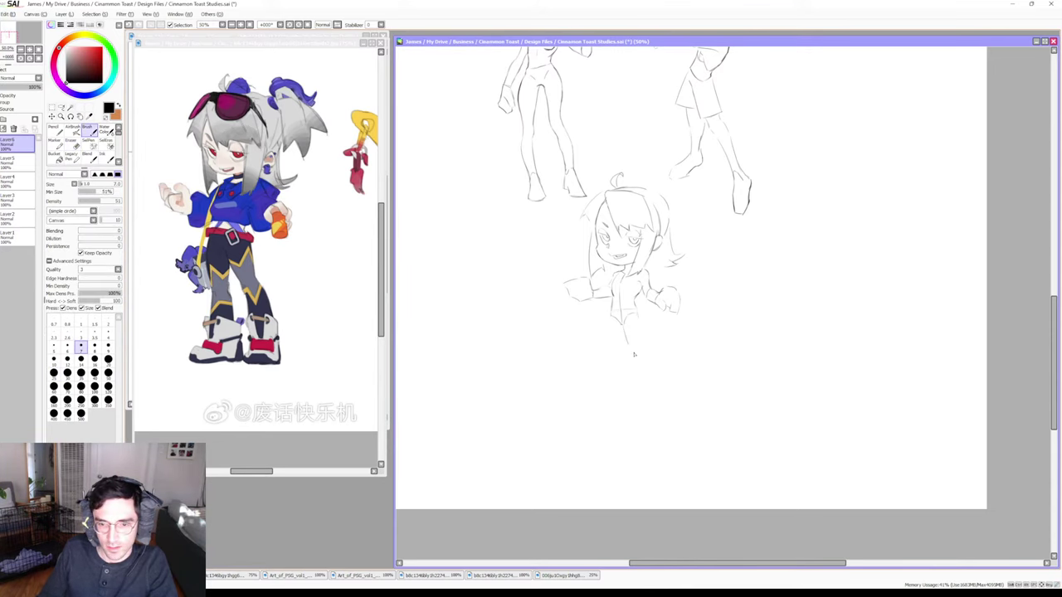
pyautogui.press('e')
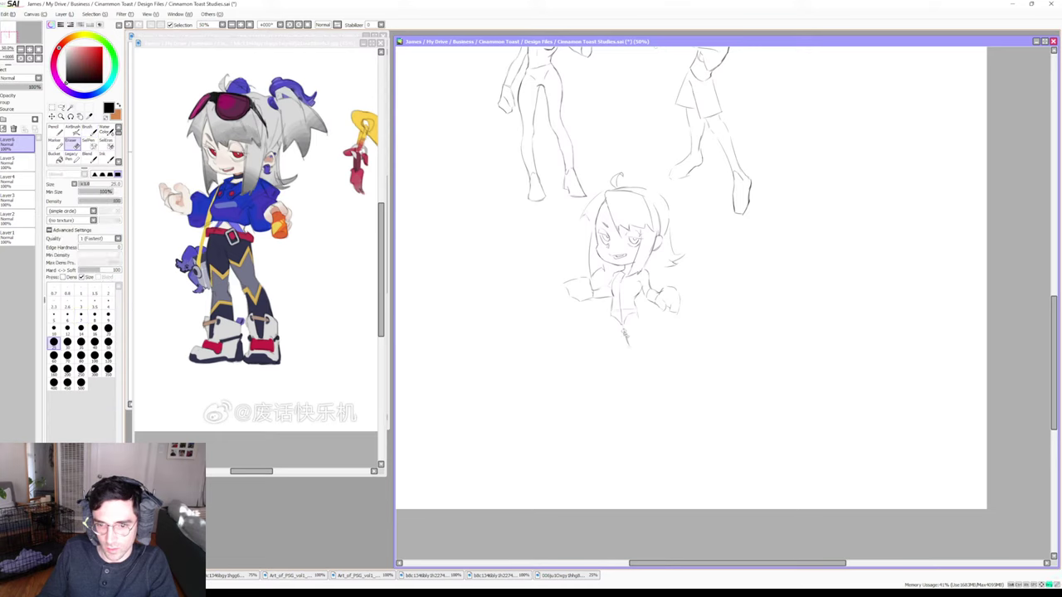
pyautogui.moveTo(625, 327); pyautogui.dragTo(644, 390)
pyautogui.press('b')
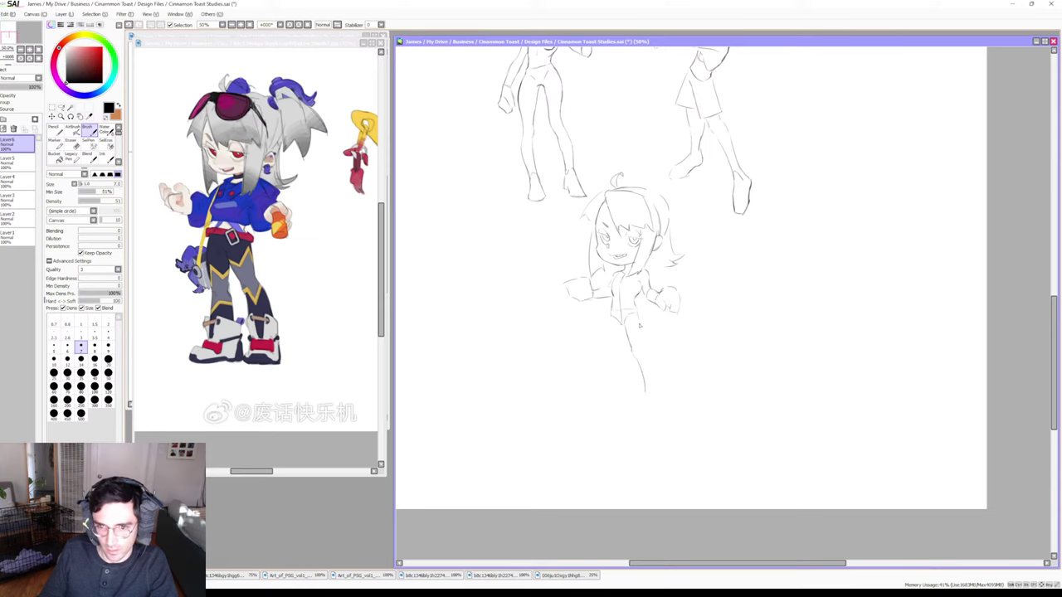
pyautogui.moveTo(640, 320); pyautogui.dragTo(651, 392)
pyautogui.hotkey('ctrl', 'z')
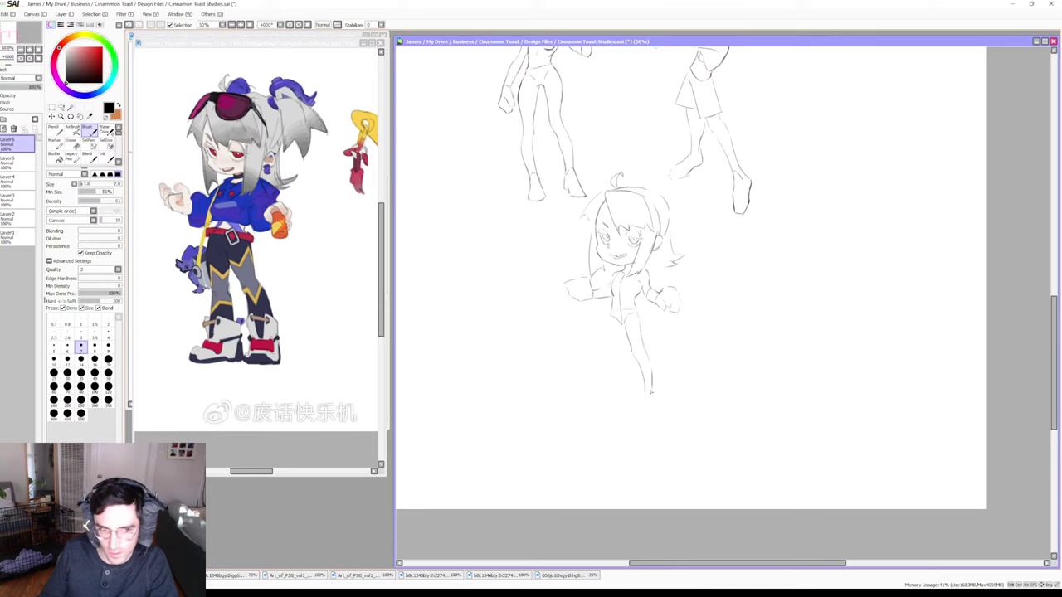
# Add a simple foot below the finished leg's ankle and clean up the heel and ankle lines
pyautogui.press('e')
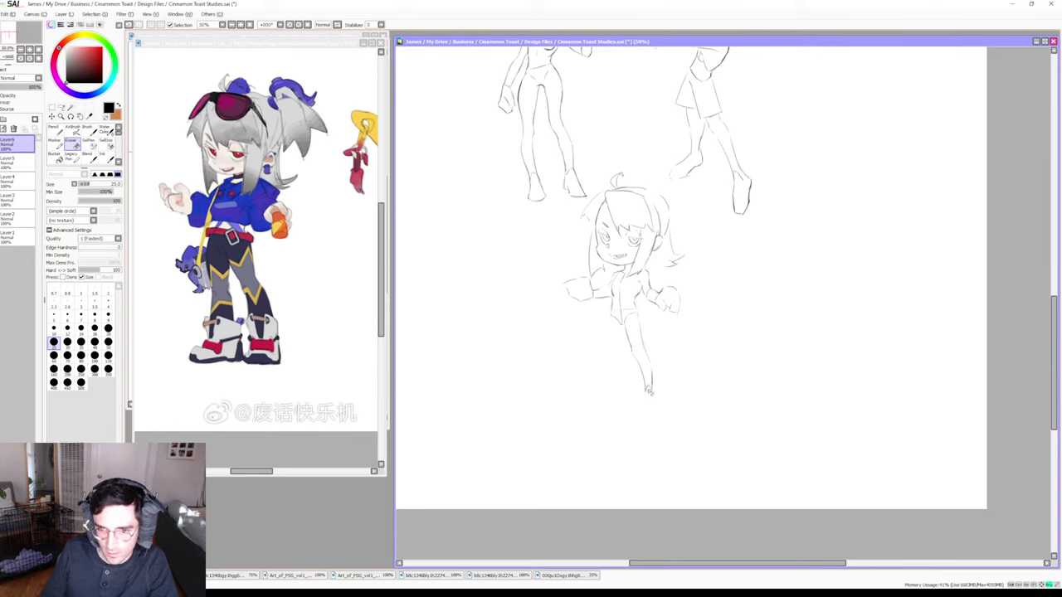
pyautogui.press('e')
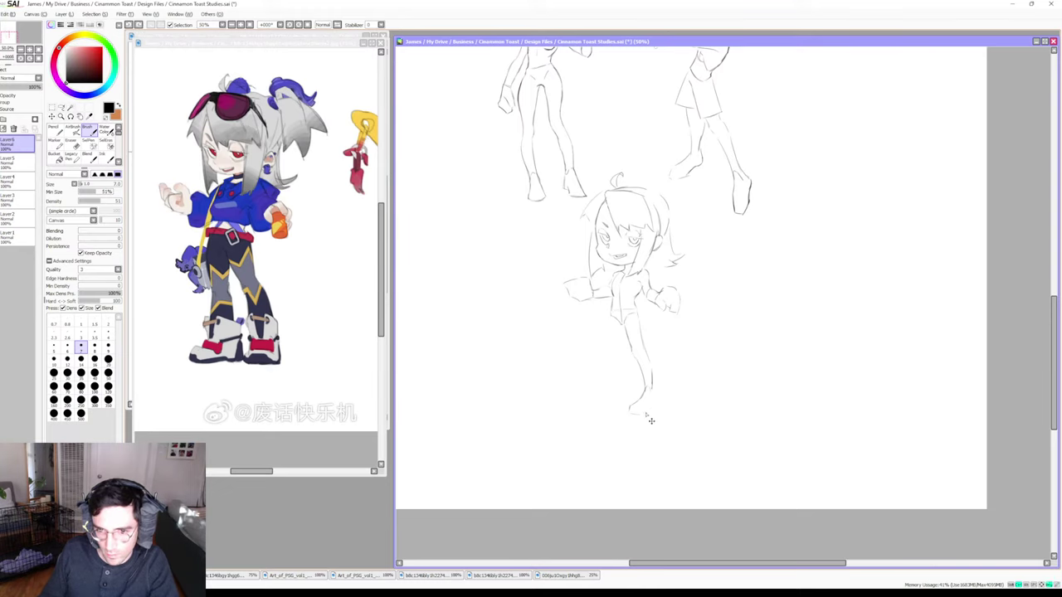
pyautogui.moveTo(652, 388); pyautogui.dragTo(658, 413)
pyautogui.press('e')
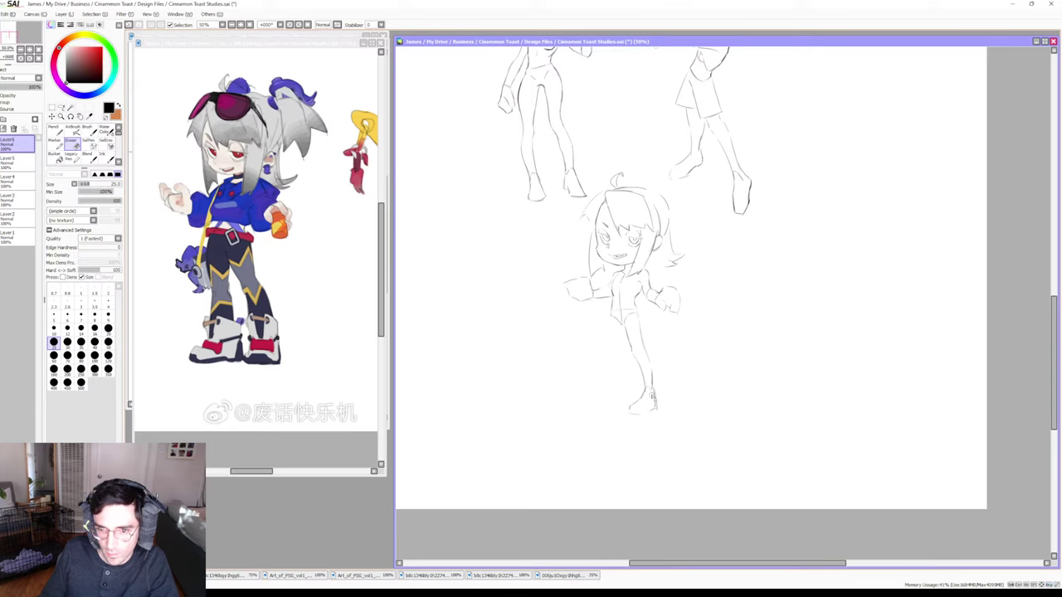
pyautogui.press('b')
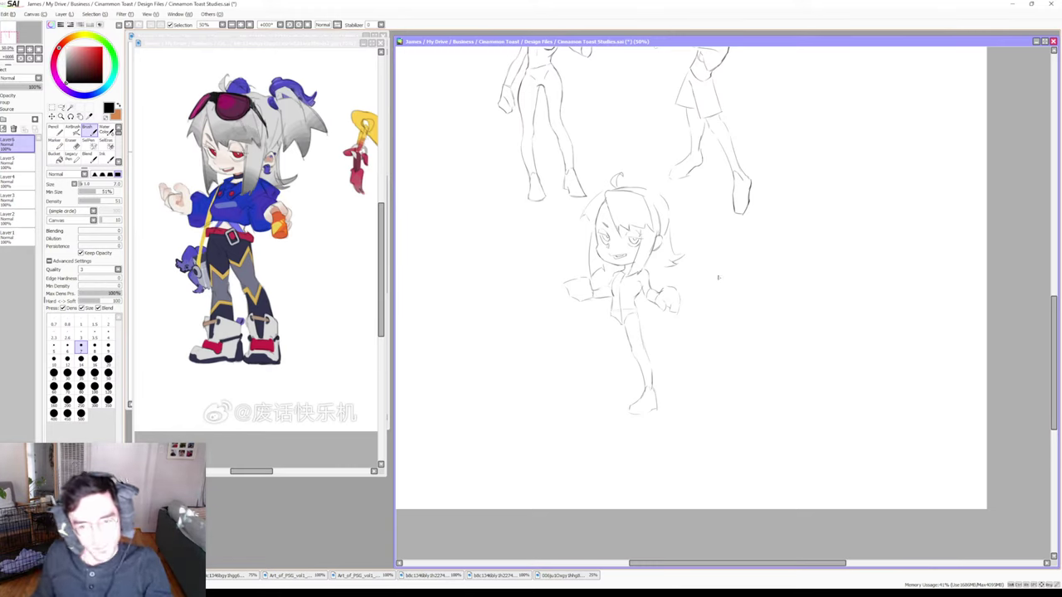
# Draw the chibi's waistline and the V-shaped hip lines, erasing the rough marks on the lower torso
pyautogui.press('e')
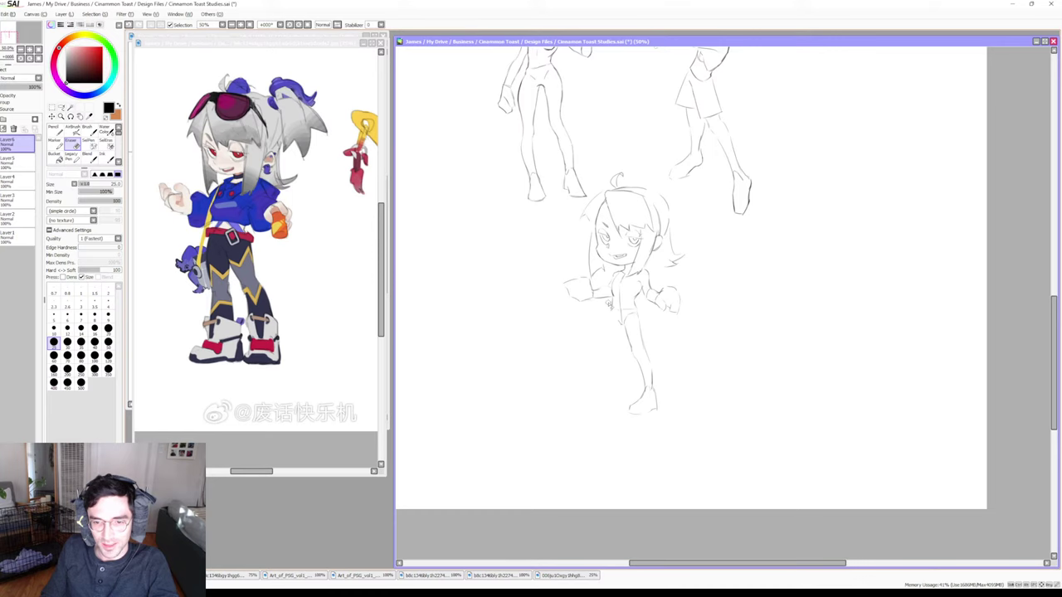
pyautogui.press('b')
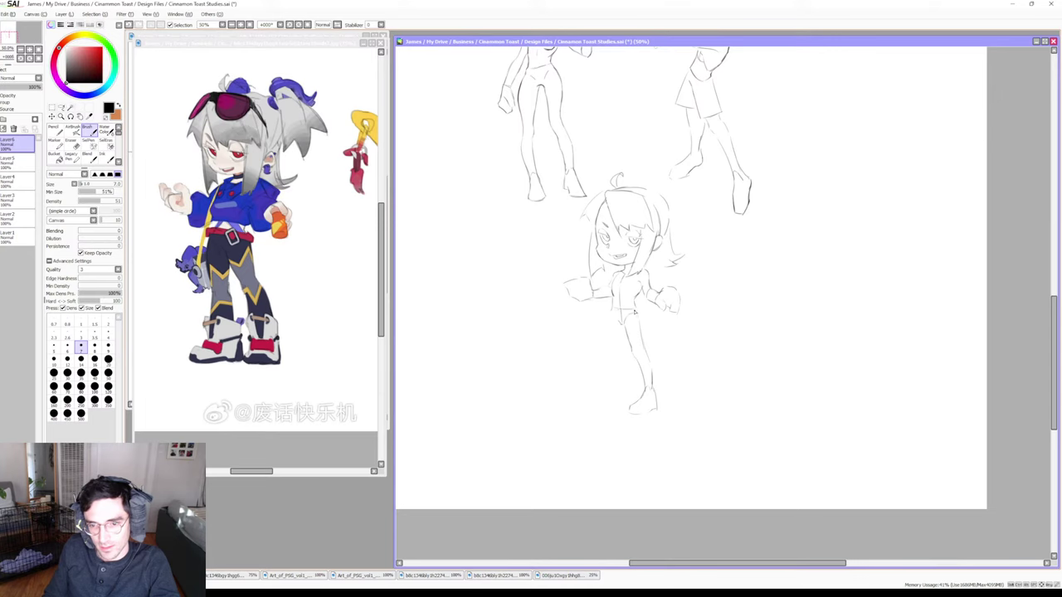
pyautogui.press('e')
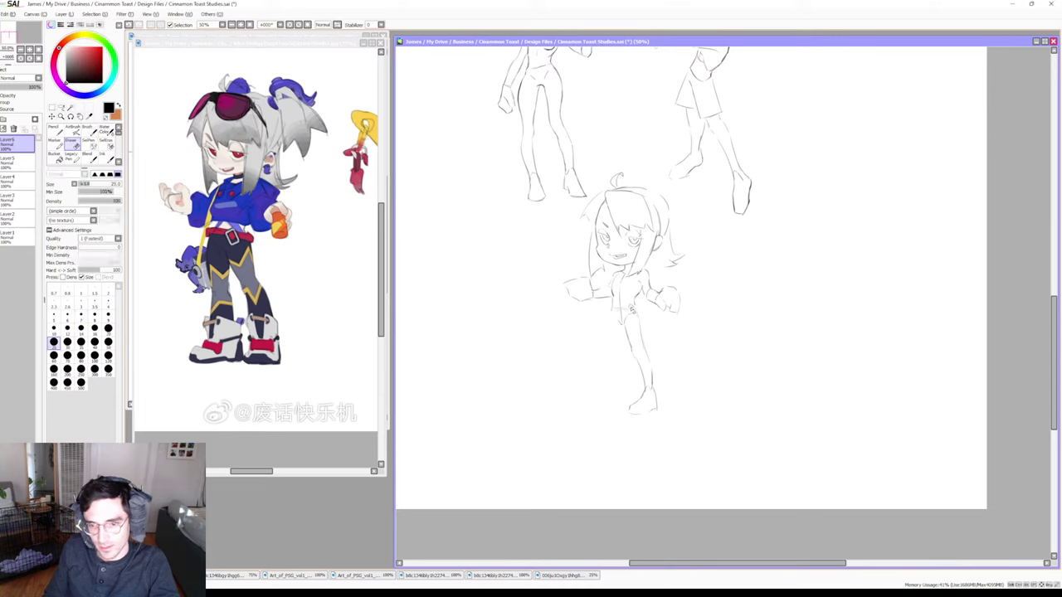
pyautogui.press('b')
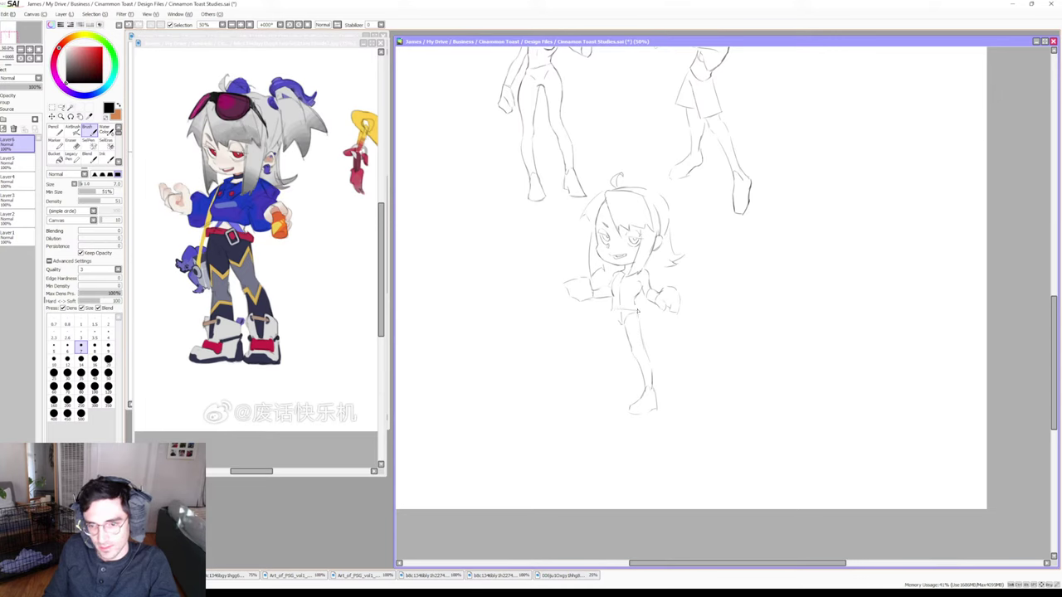
pyautogui.press('e')
pyautogui.press('b')
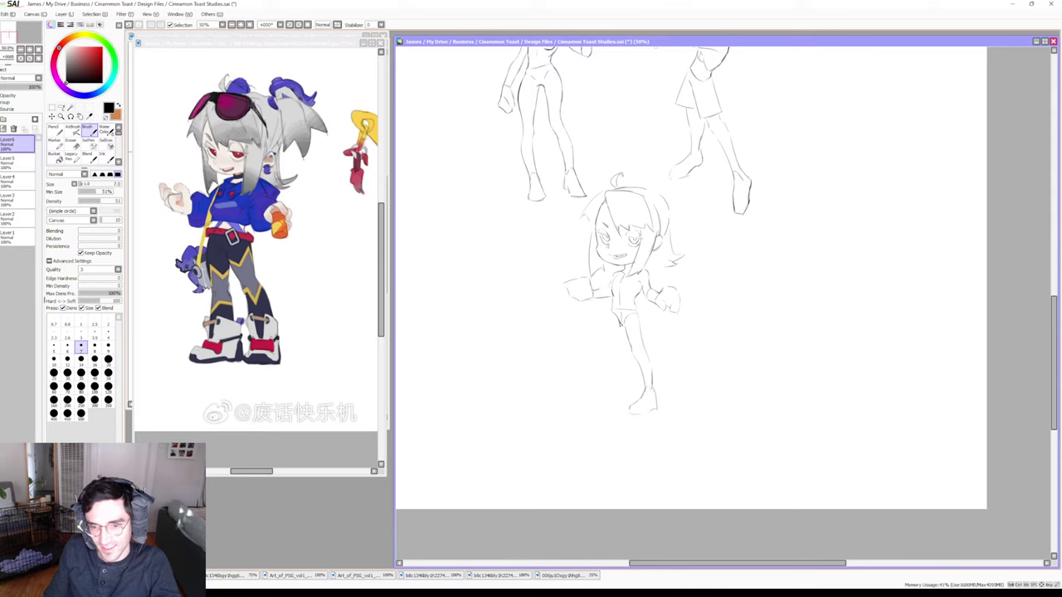
pyautogui.press('e')
pyautogui.press('b')
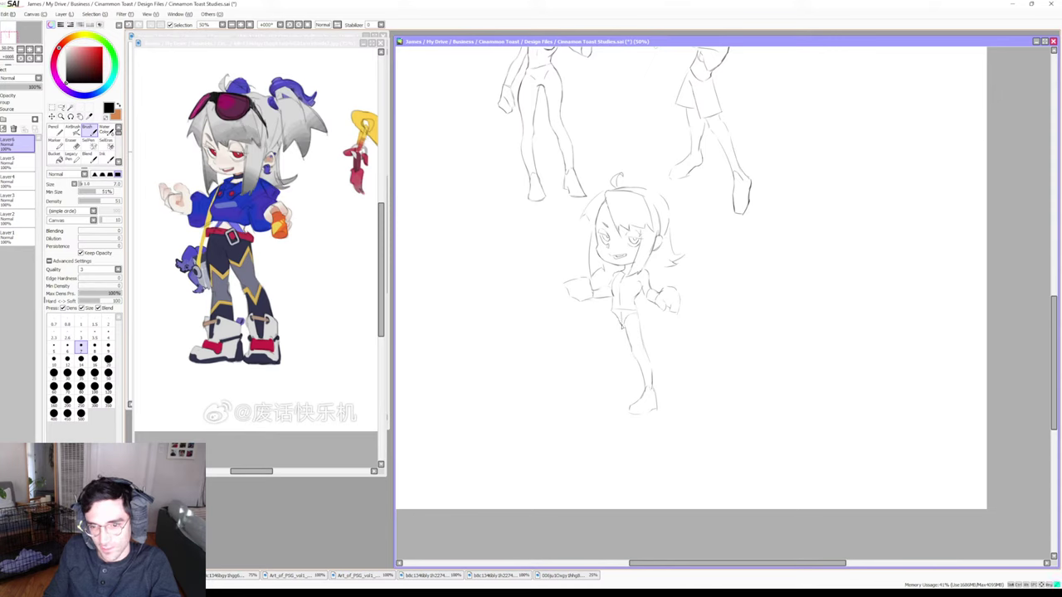
# Draw the outer thigh contour of the leg on the viewer's left, from the hip down to the knee
pyautogui.press('e')
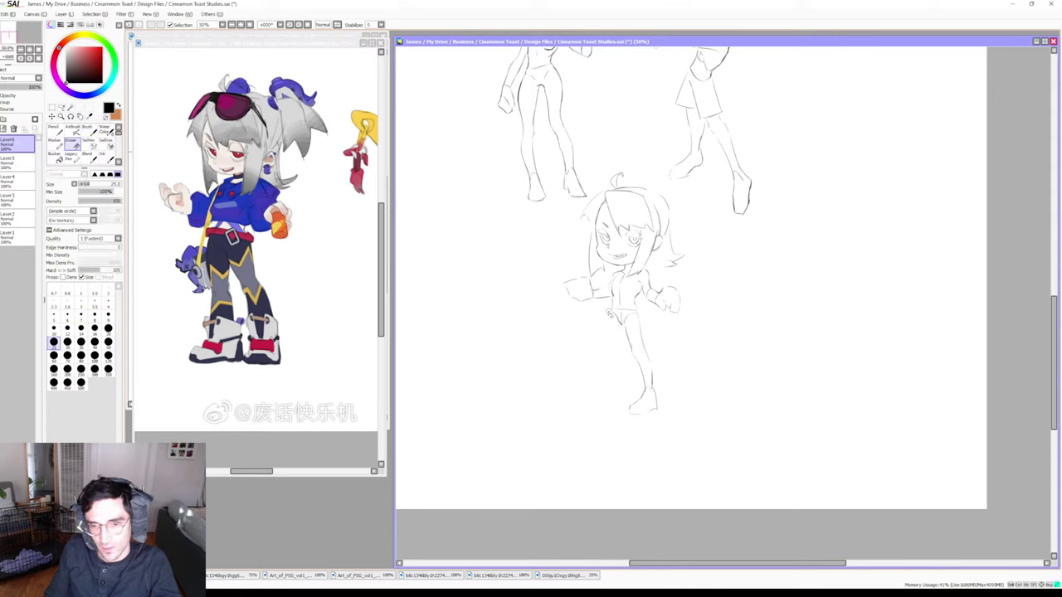
pyautogui.moveTo(607, 316); pyautogui.dragTo(611, 336)
pyautogui.press('b')
pyautogui.press('e')
pyautogui.press('b')
pyautogui.hotkey('ctrl', 'z')
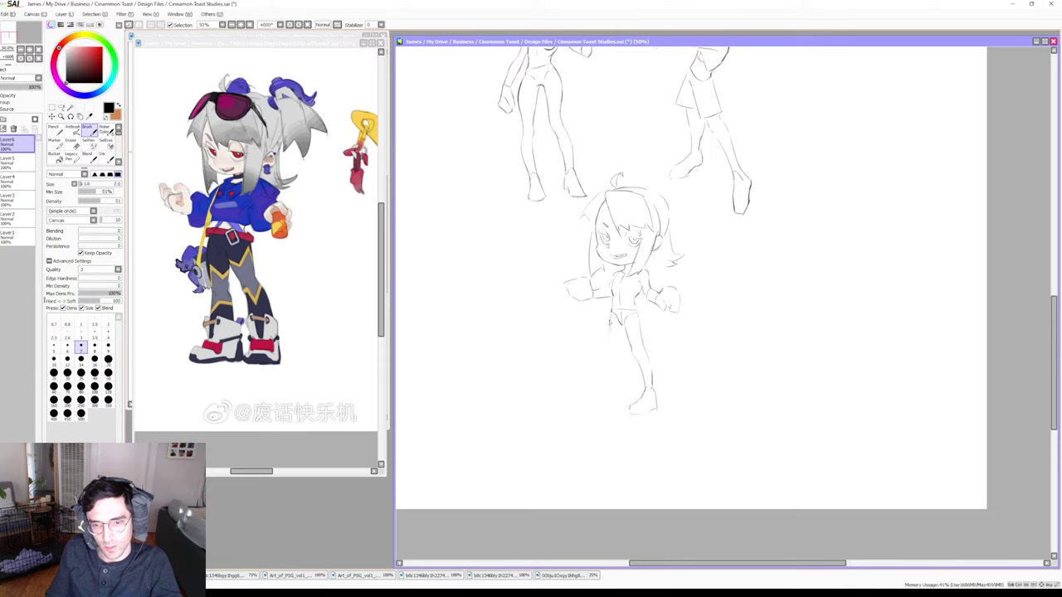
pyautogui.press('e')
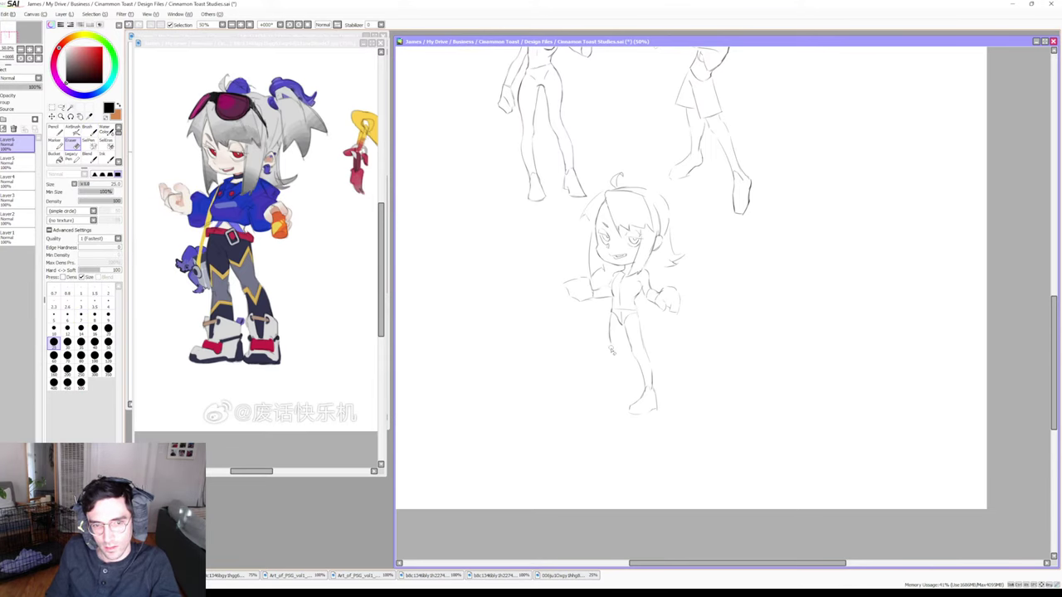
pyautogui.press('b')
pyautogui.moveTo(611, 342); pyautogui.dragTo(613, 349)
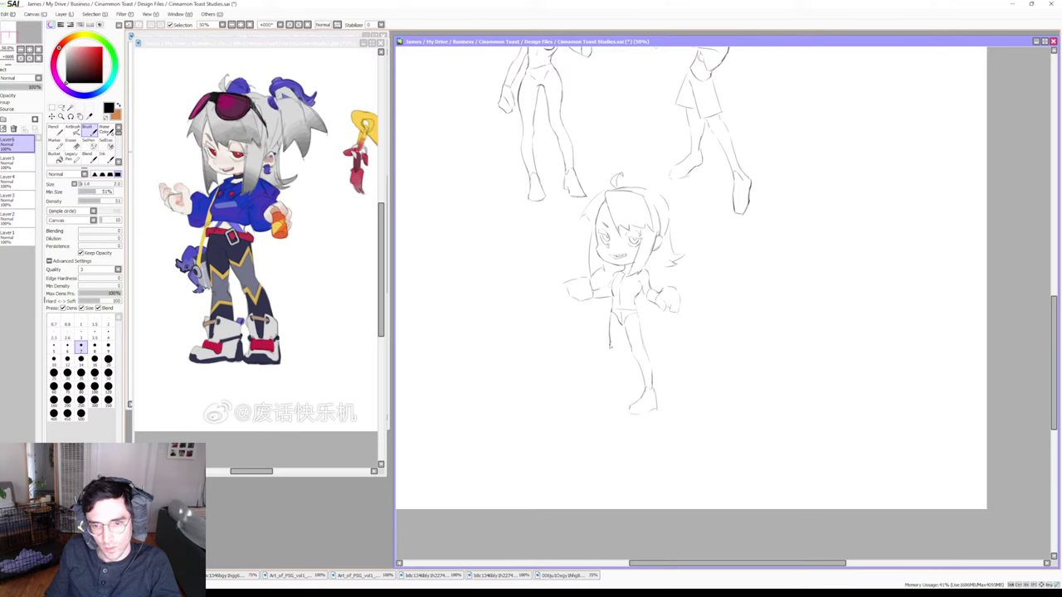
# Extend the second leg's outer contour from knee to ankle and redraw the first foot with a closed sole
pyautogui.press('e')
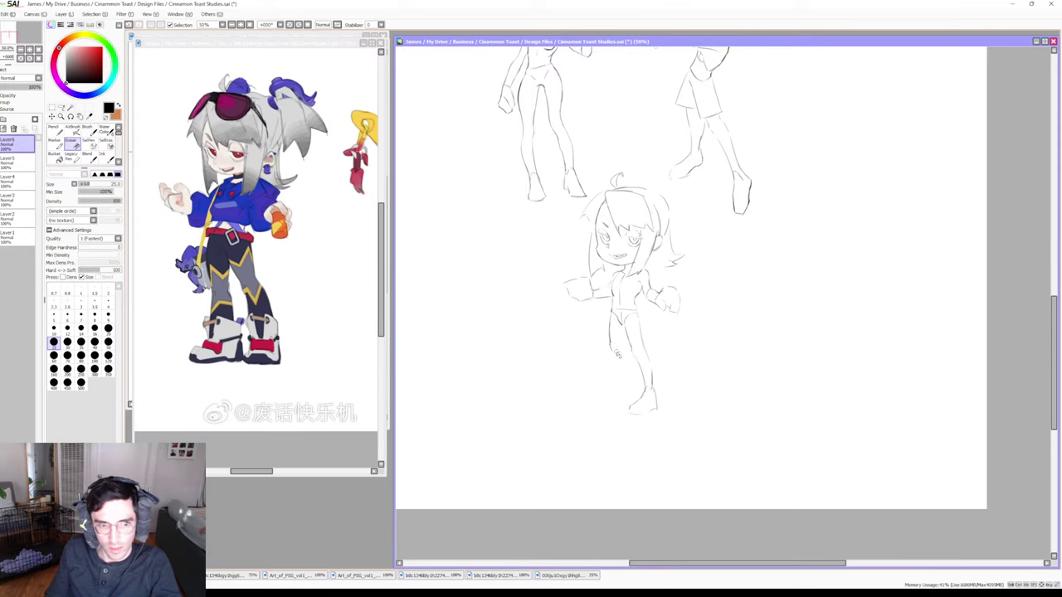
pyautogui.press('b')
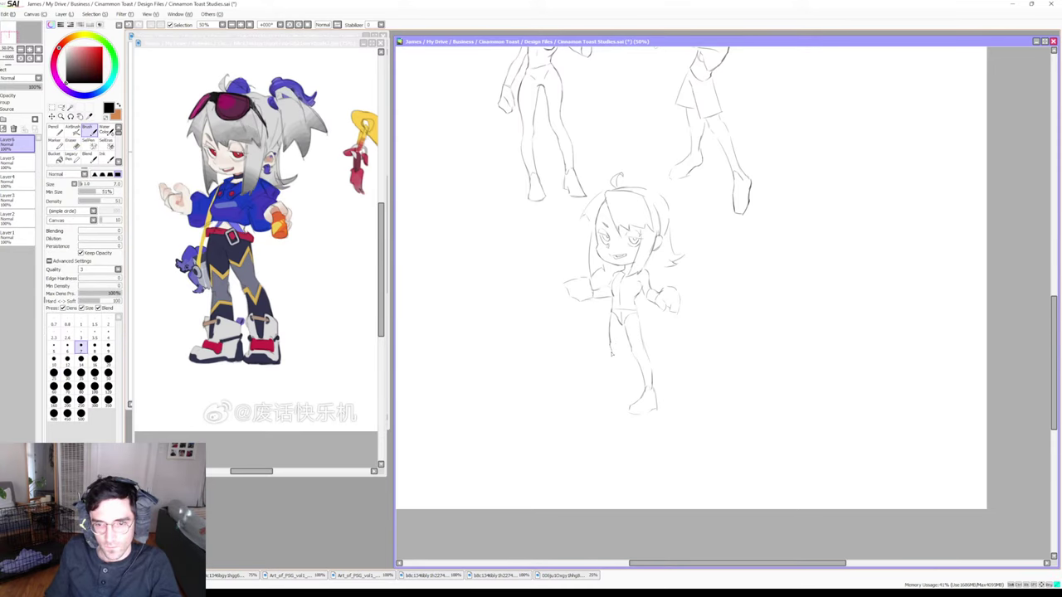
pyautogui.moveTo(614, 352)
pyautogui.mouseDown()
pyautogui.moveTo(614, 398)
pyautogui.moveTo(636, 393)
pyautogui.moveTo(647, 405)
pyautogui.moveTo(627, 409)
pyautogui.moveTo(643, 417)
pyautogui.moveTo(658, 397)
pyautogui.moveTo(653, 388)
pyautogui.moveTo(657, 411)
pyautogui.moveTo(644, 391)
pyautogui.moveTo(658, 415)
pyautogui.mouseUp()
pyautogui.press('e')
pyautogui.press('b')
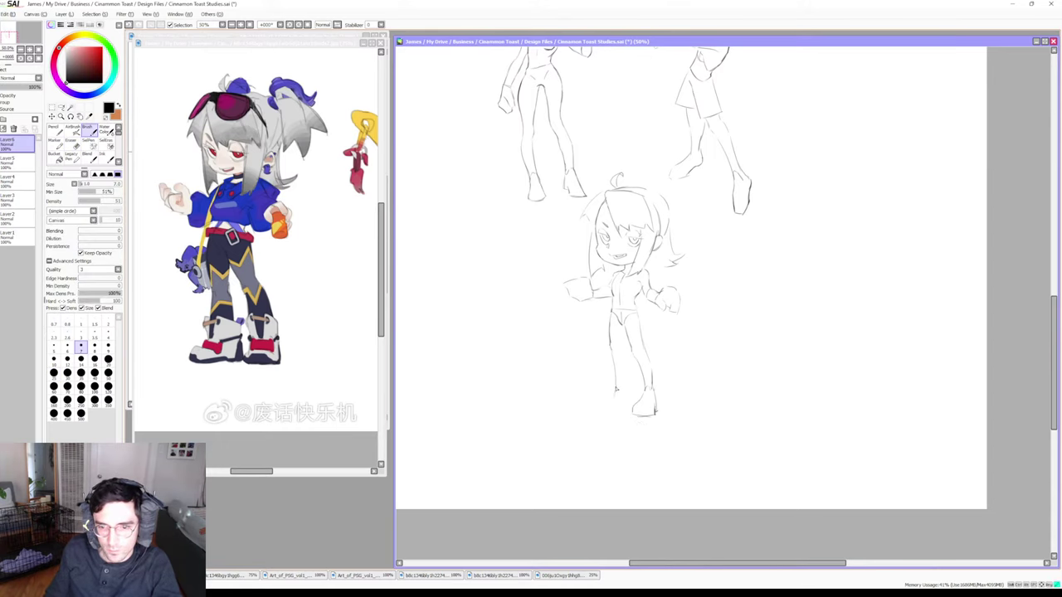
# Complete the leg on the viewer's left with its ankle, inner contour and foot
pyautogui.moveTo(617, 387); pyautogui.dragTo(622, 395)
pyautogui.moveTo(627, 341)
pyautogui.mouseDown()
pyautogui.moveTo(627, 414)
pyautogui.moveTo(603, 398)
pyautogui.moveTo(612, 391)
pyautogui.moveTo(596, 406)
pyautogui.moveTo(628, 406)
pyautogui.mouseUp()
pyautogui.press('e')
pyautogui.press('n')
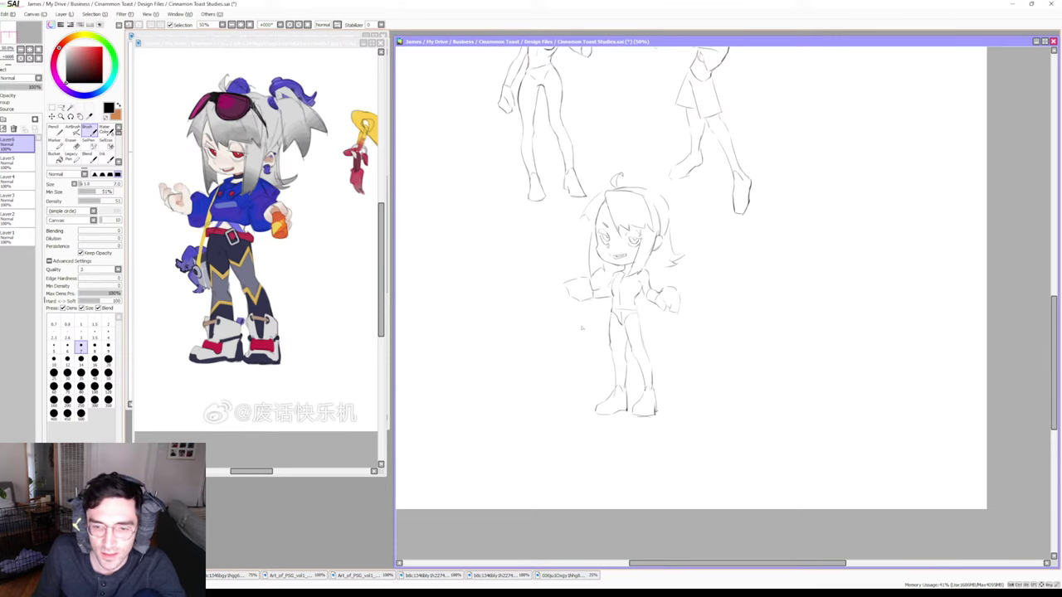
# Refine the contour of the chibi's leg on the viewer's left around the knee, erasing and redrawing the rough line
pyautogui.press('e')
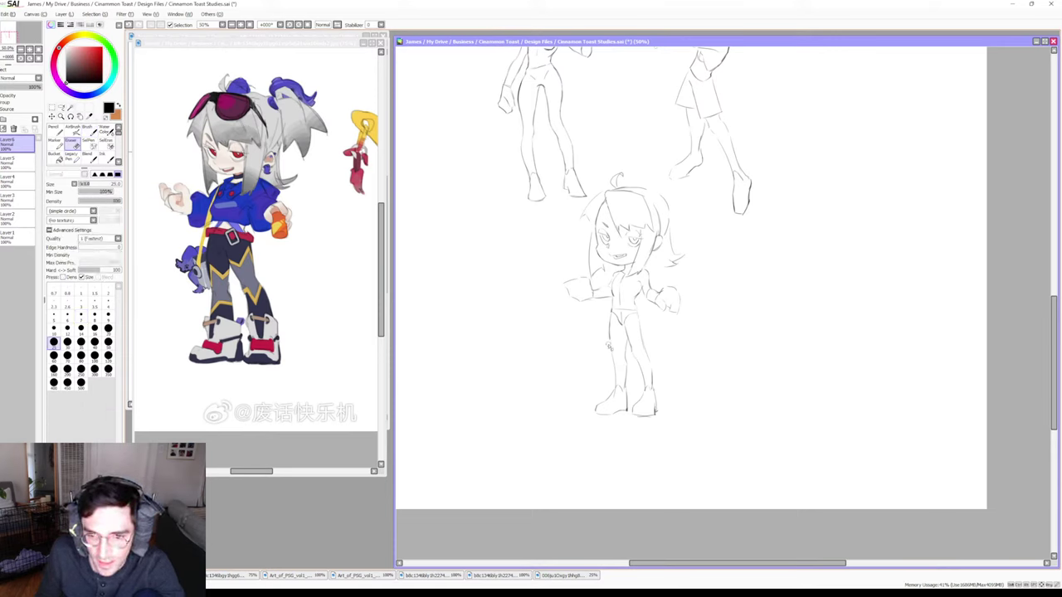
pyautogui.press('b')
pyautogui.press('e')
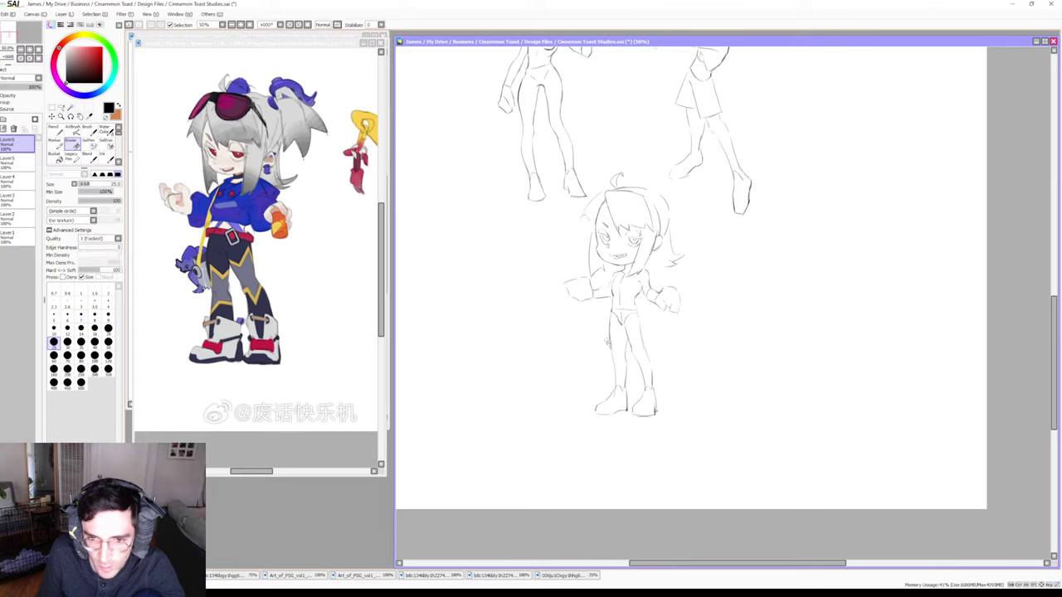
pyautogui.press('b')
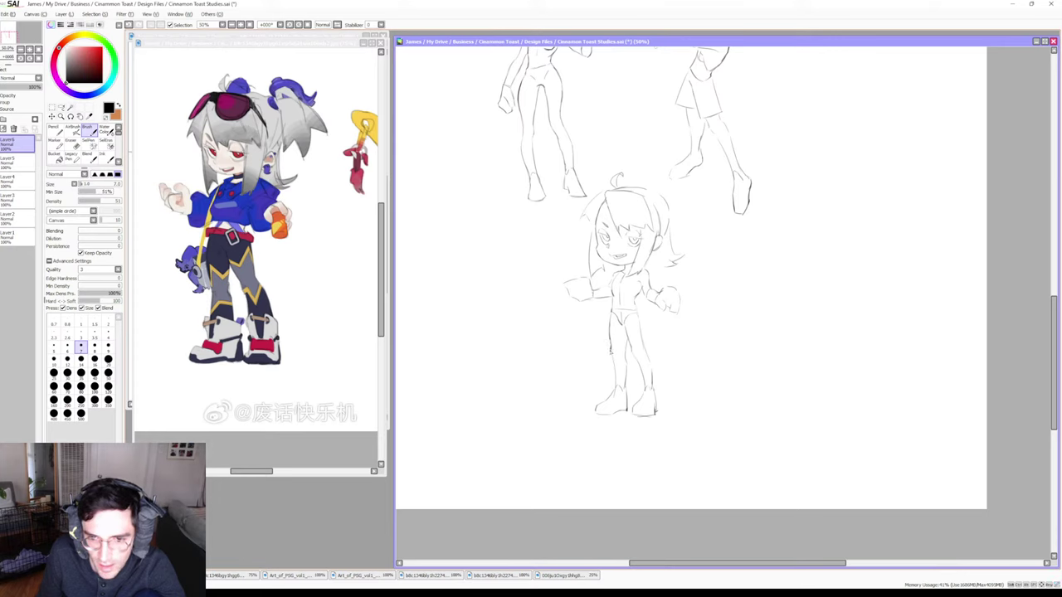
pyautogui.press('e')
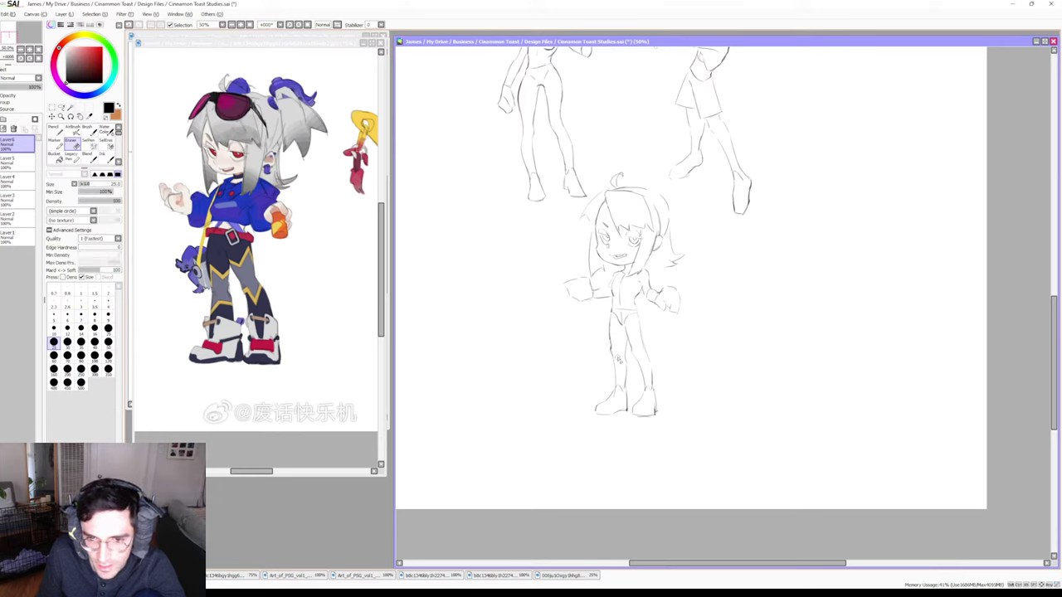
pyautogui.press('b')
pyautogui.press('e')
# Redraw the inner and outer knee contours of the leg on the viewer's right, erasing the stray marks
pyautogui.press('b')
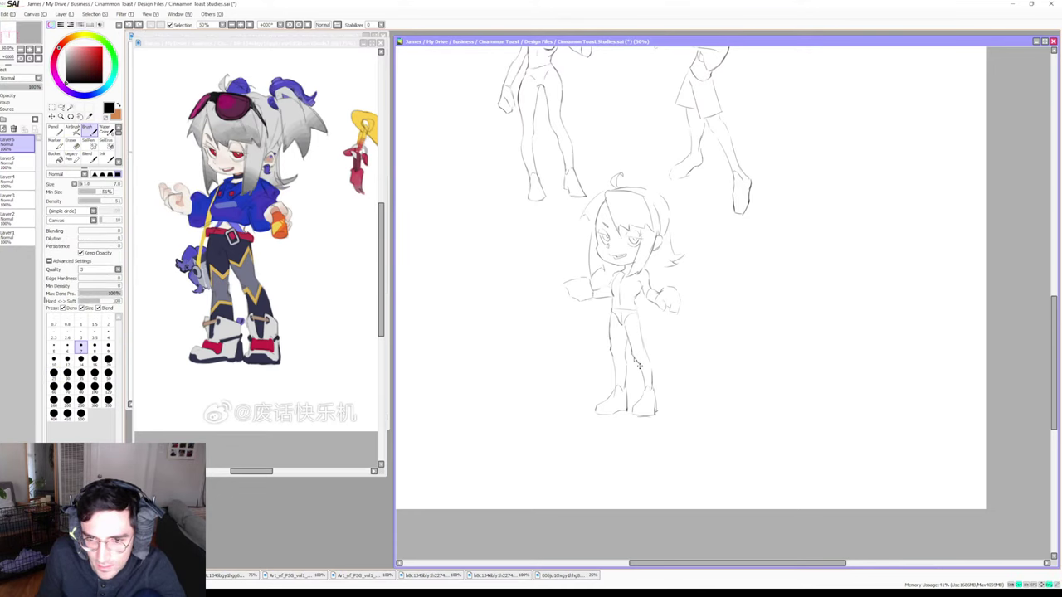
pyautogui.press('e')
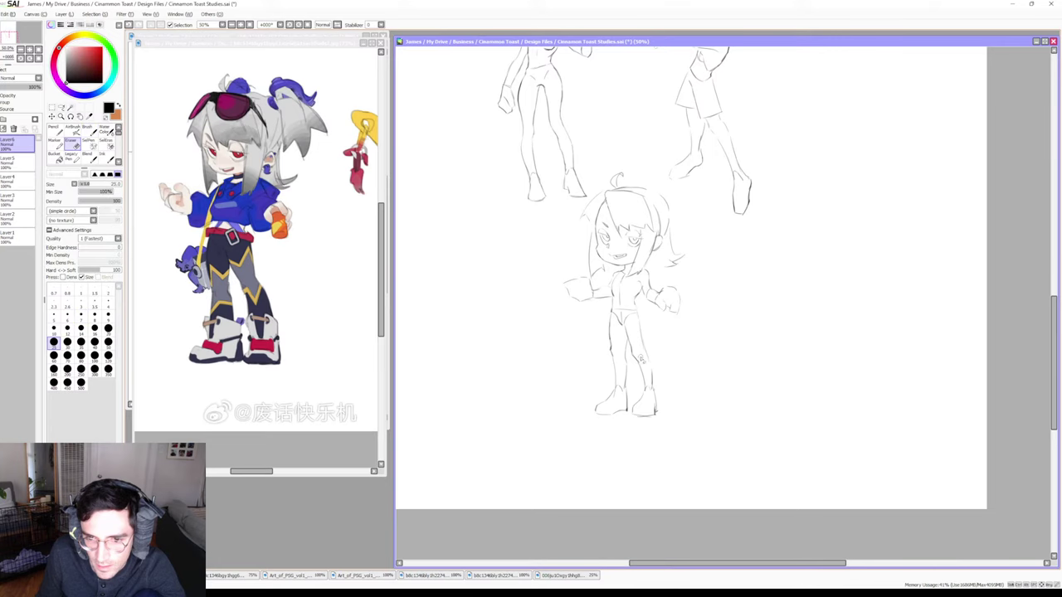
pyautogui.press('b')
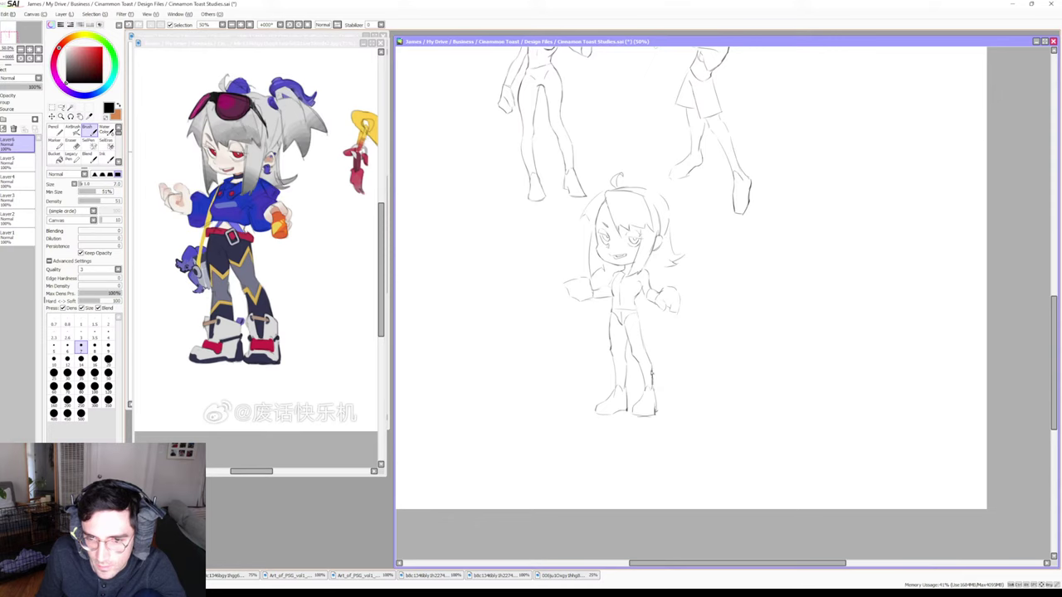
pyautogui.press('e')
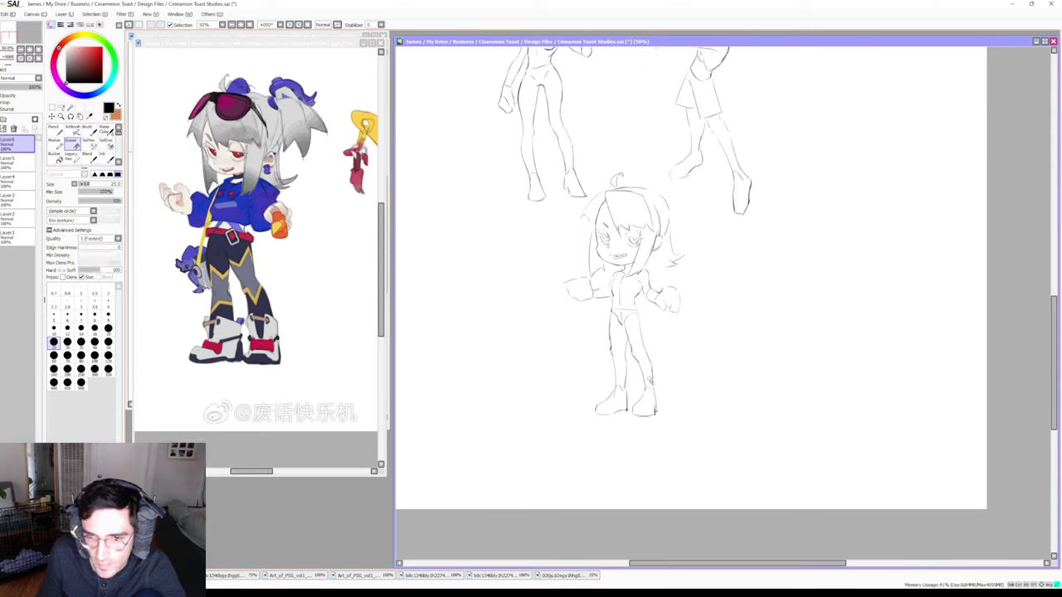
pyautogui.press('b')
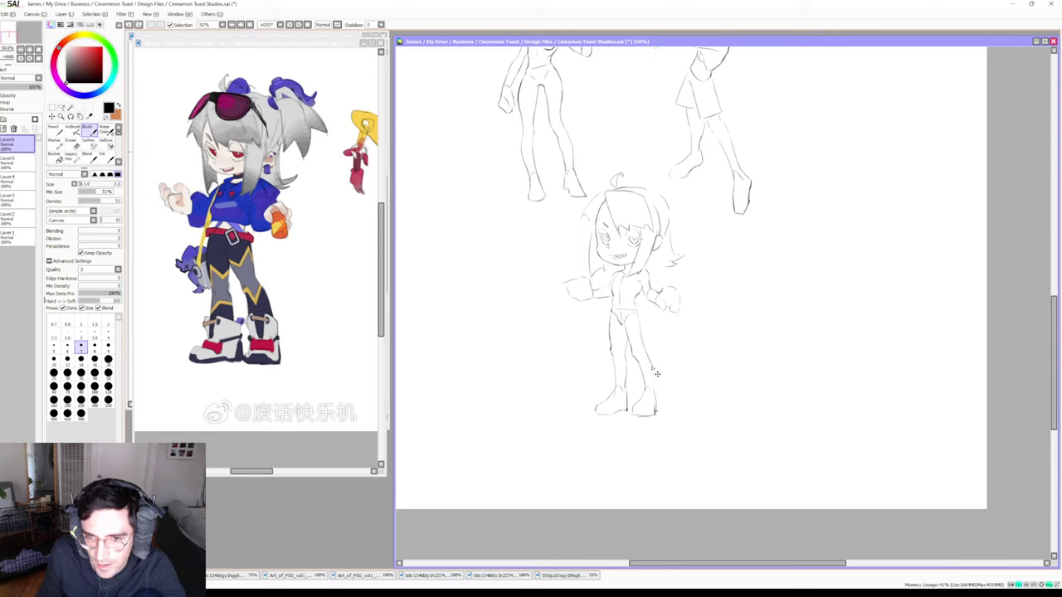
# Redraw the outer calf of the leg on the viewer's right down to the ankle and touch up the other leg's inner ankle
pyautogui.moveTo(655, 368); pyautogui.dragTo(648, 394)
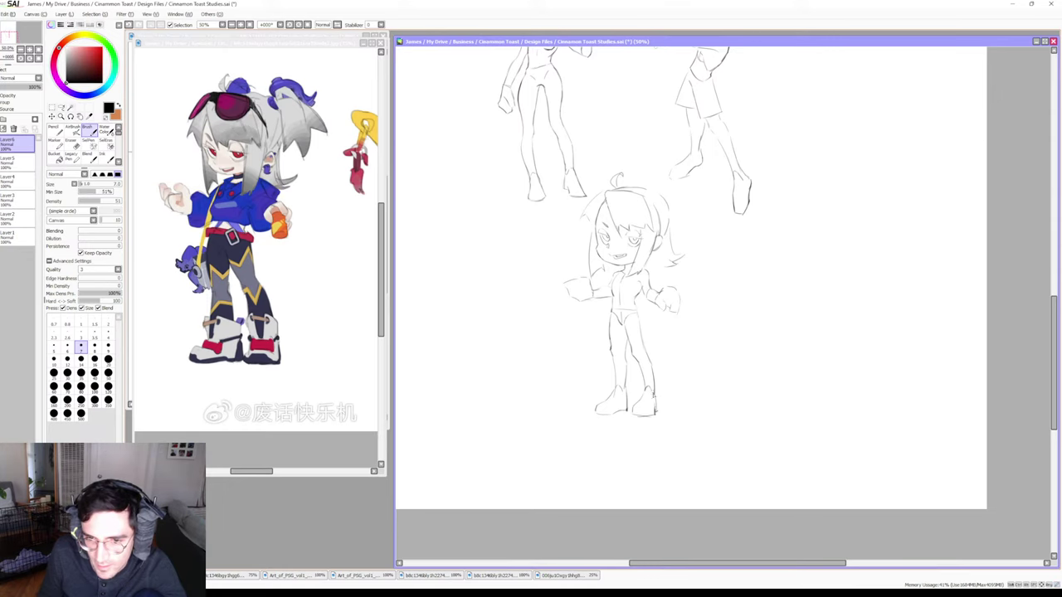
pyautogui.press('e')
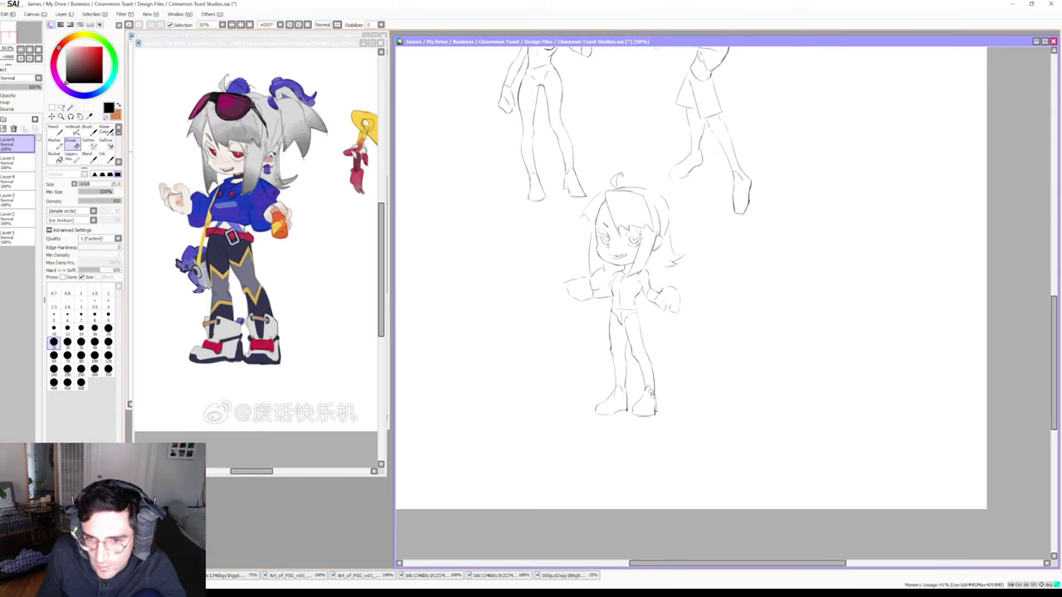
pyautogui.press('b')
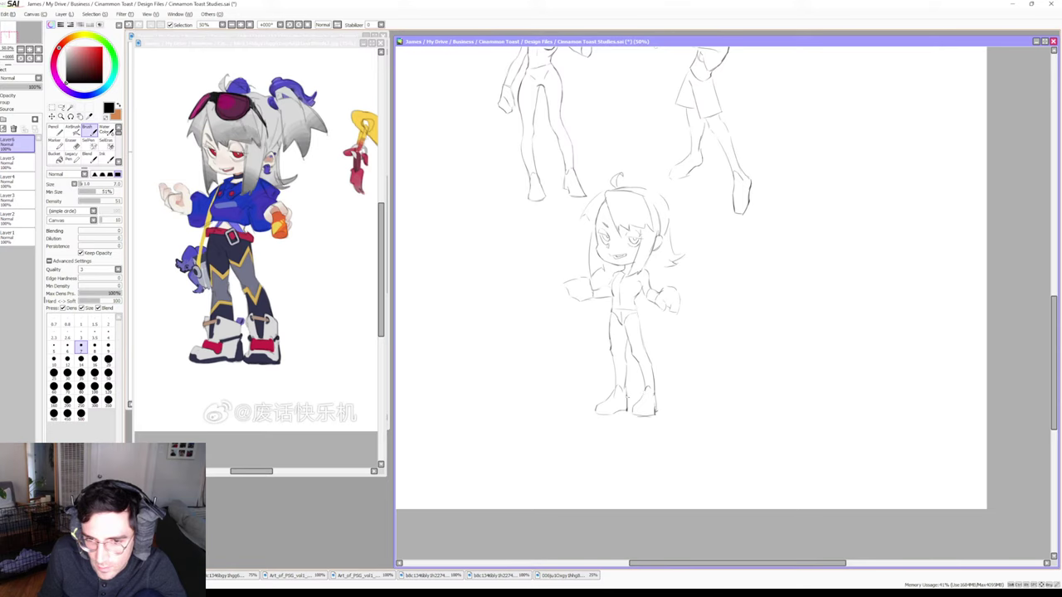
pyautogui.moveTo(629, 381); pyautogui.dragTo(626, 396)
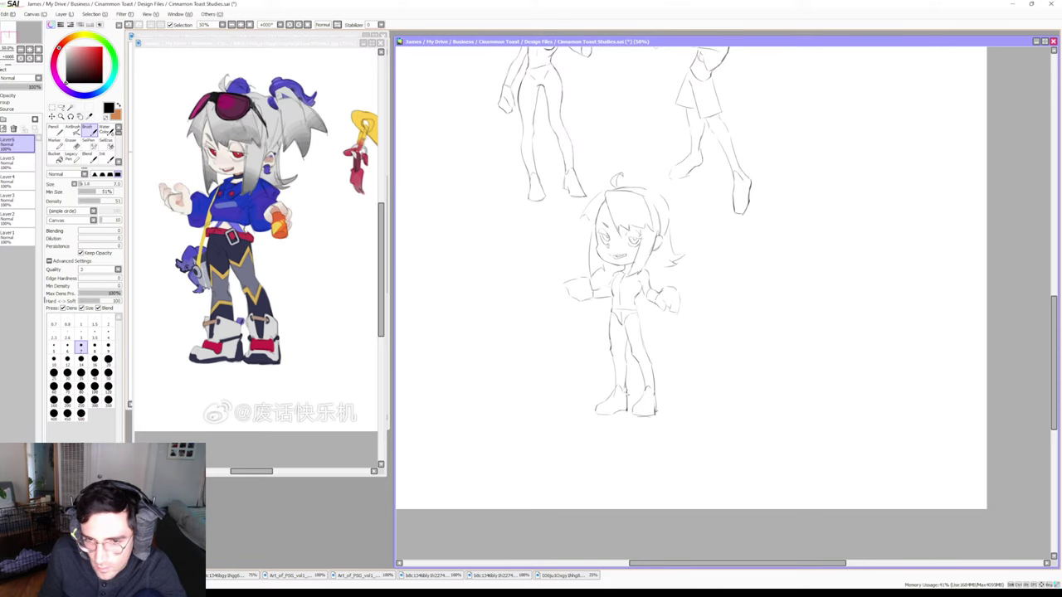
# Clean up the torso lines and redraw the chest and side contours below the shoulders
pyautogui.press('e')
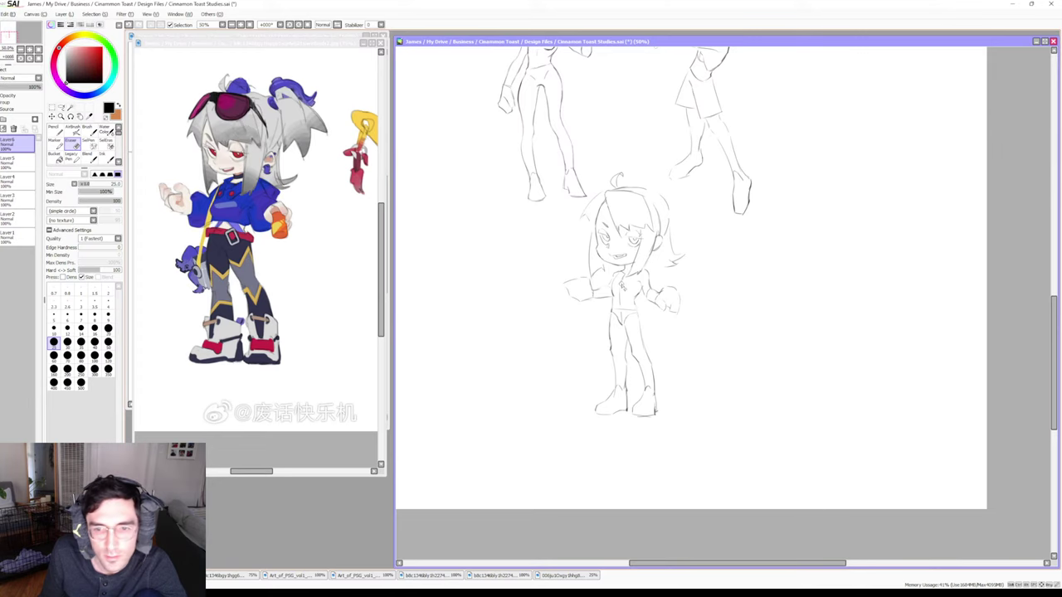
pyautogui.press('b')
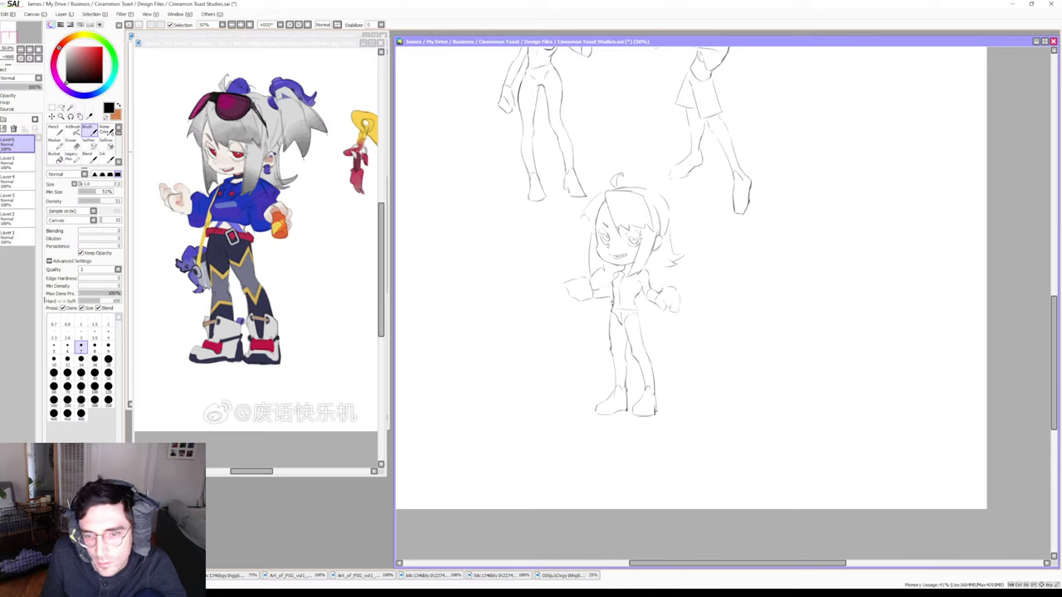
pyautogui.press('e')
pyautogui.press('b')
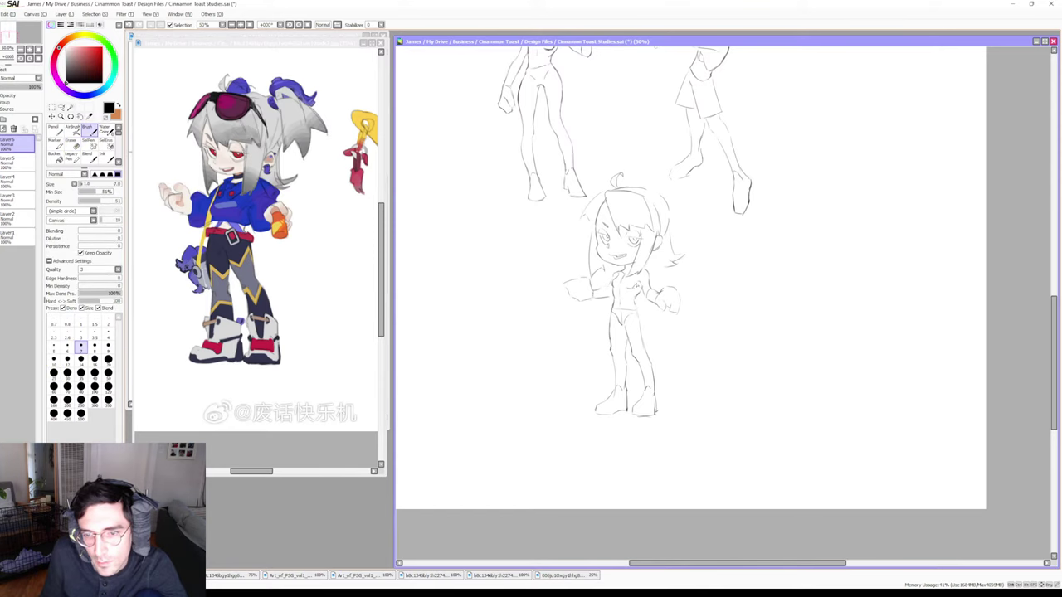
pyautogui.press('e')
pyautogui.press('b')
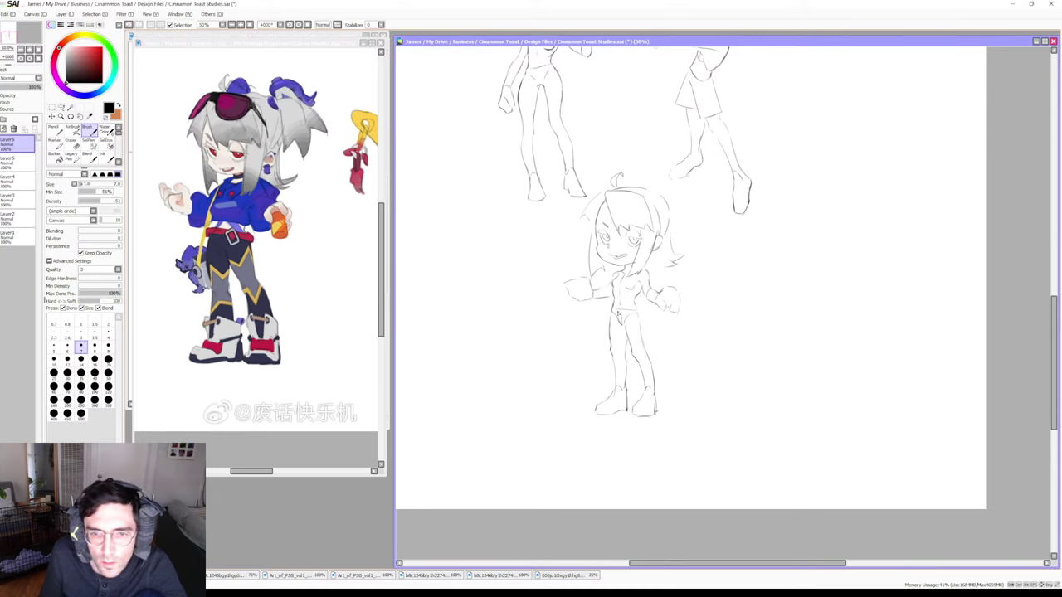
# Refine the arm on the viewer's left and draw both hands with fingers, one open and one closed in a grip
pyautogui.press('e')
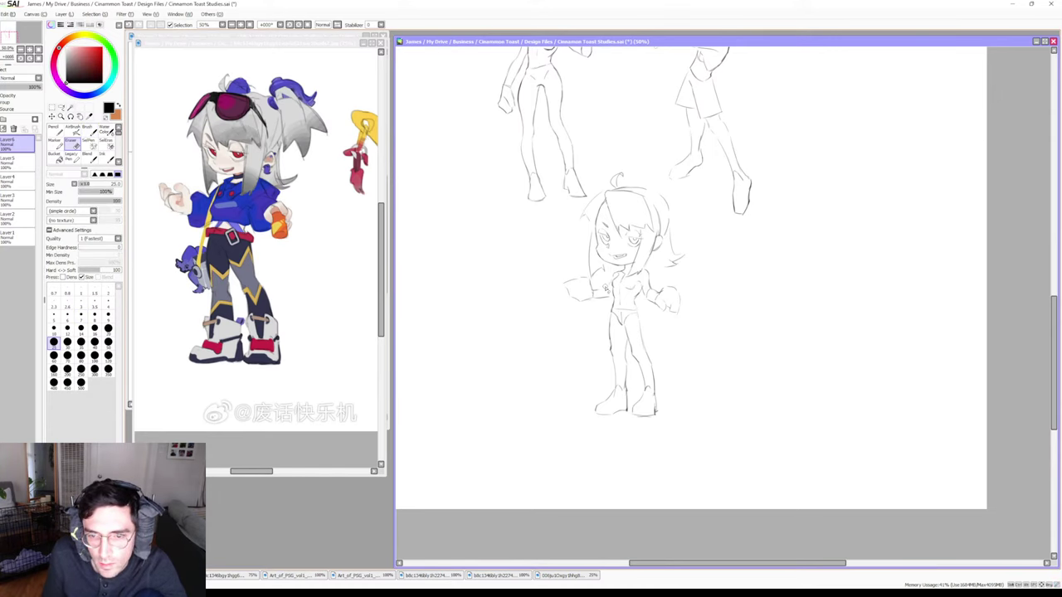
pyautogui.press('b')
pyautogui.press('e')
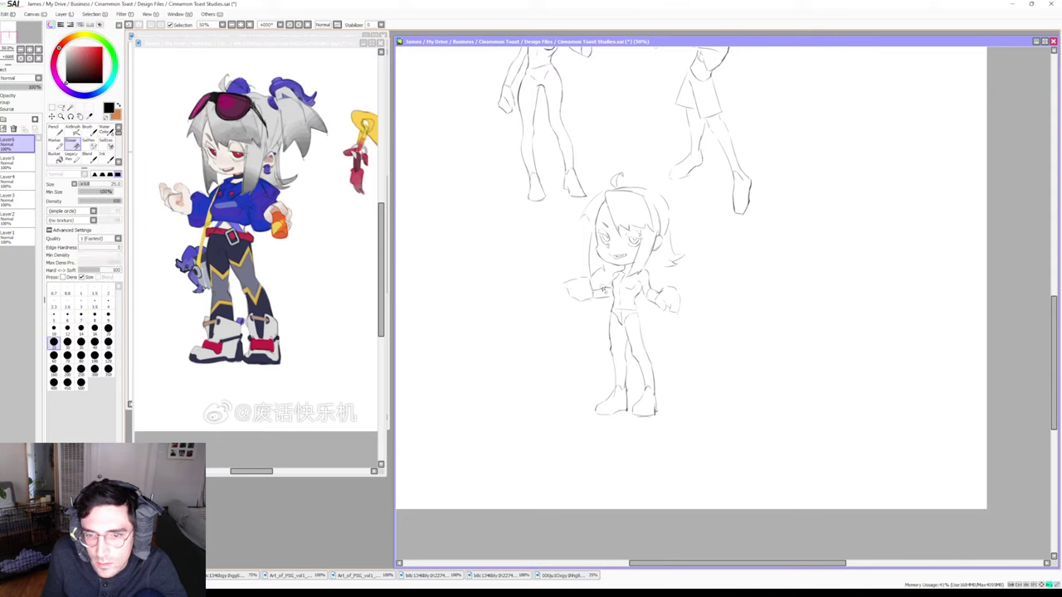
pyautogui.press('b')
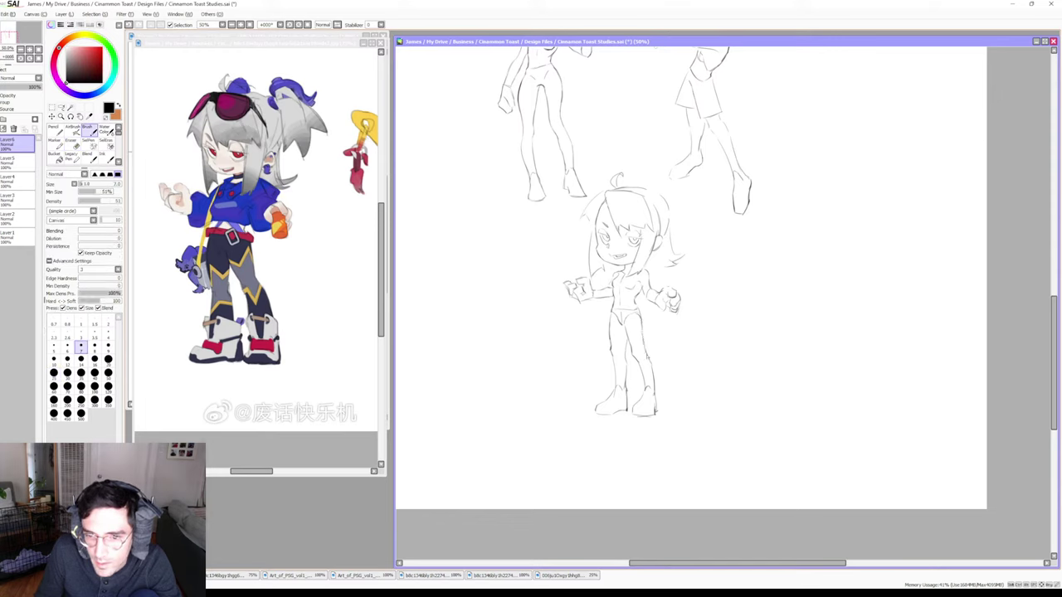
# Refine the outer thigh contour of the leg on the viewer's right between the hip and the knee
pyautogui.press('e')
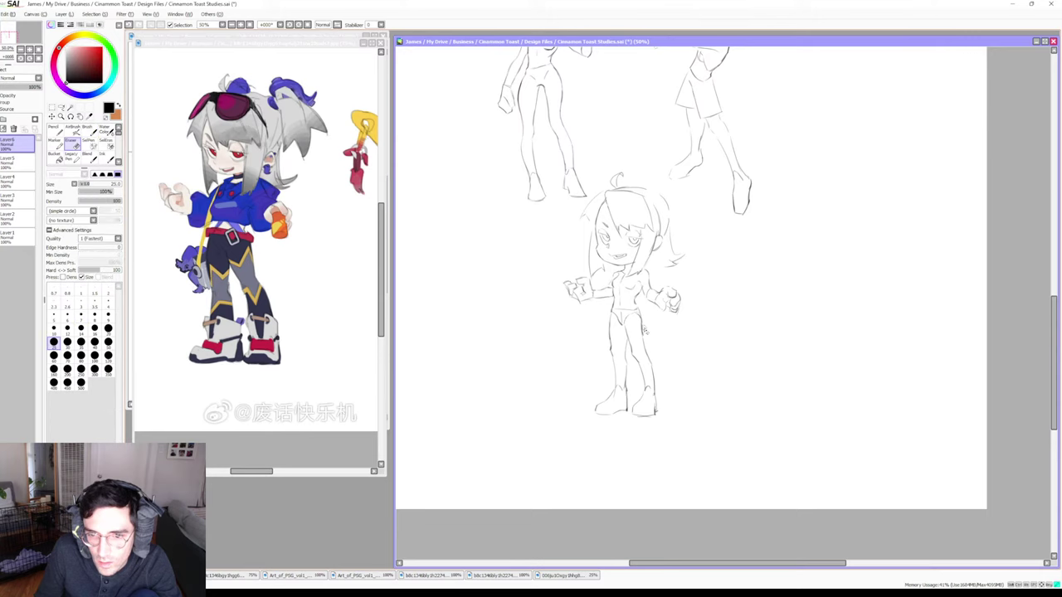
pyautogui.press('b')
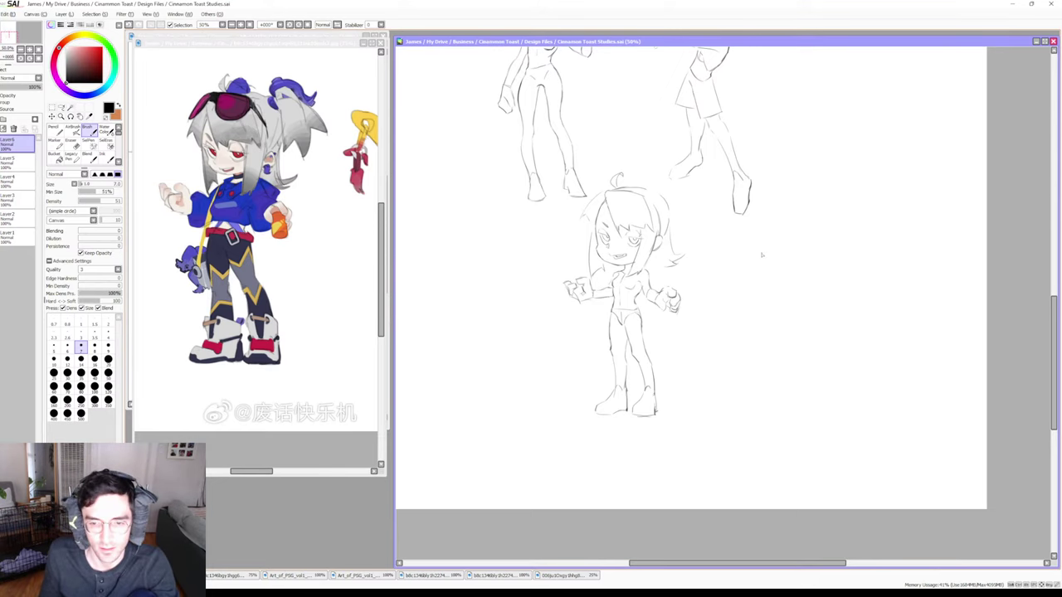
pyautogui.press('e')
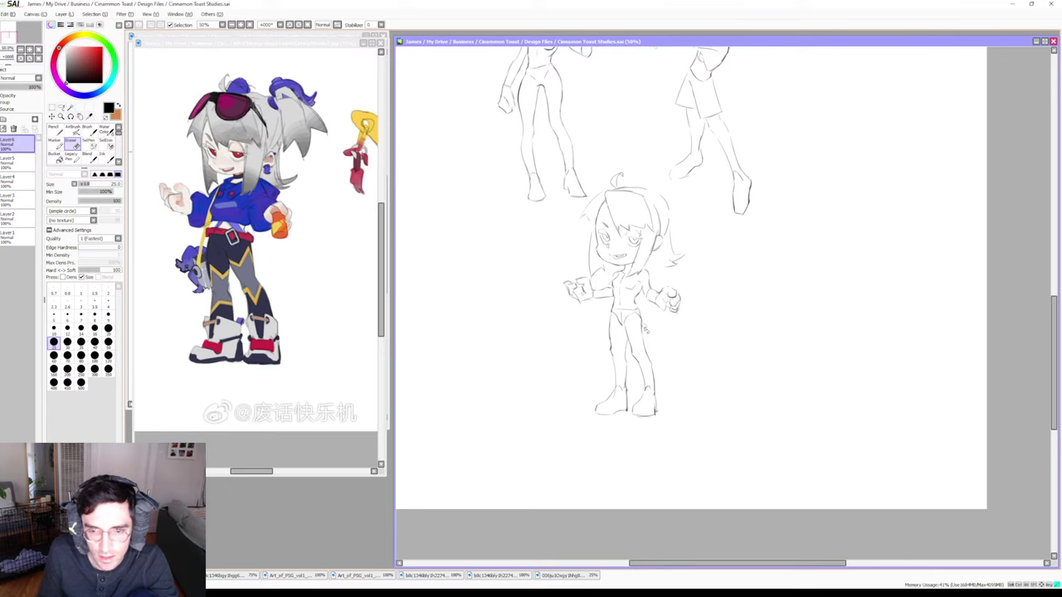
pyautogui.press('b')
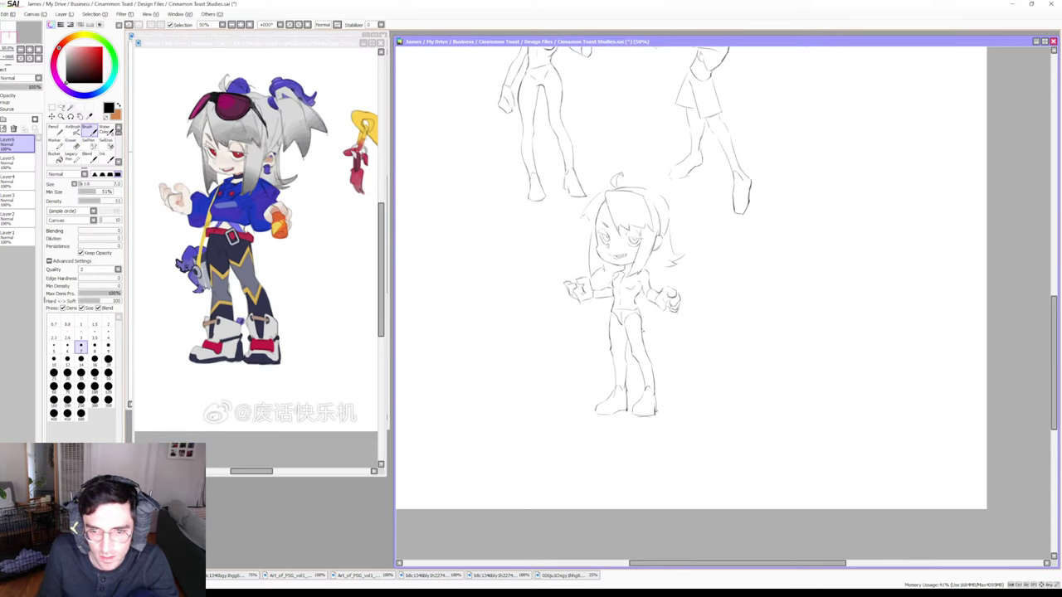
pyautogui.press('e')
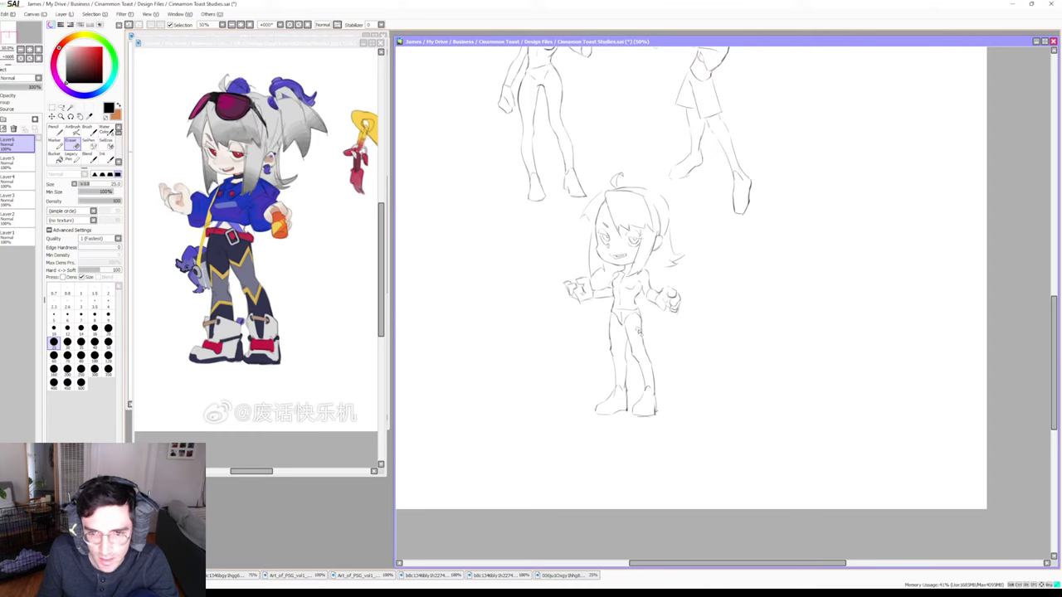
pyautogui.press('b')
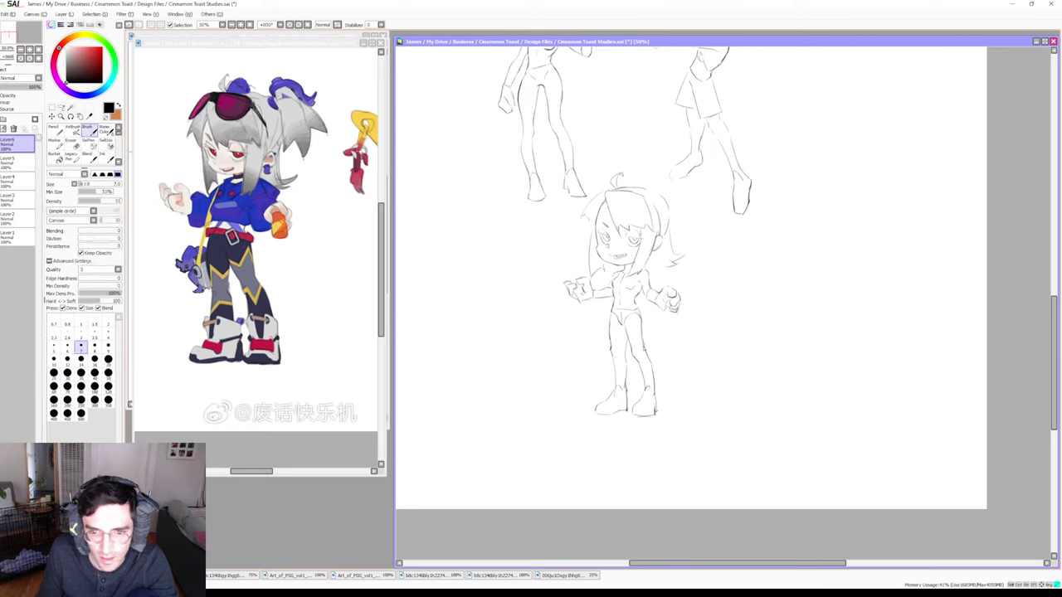
pyautogui.press('e')
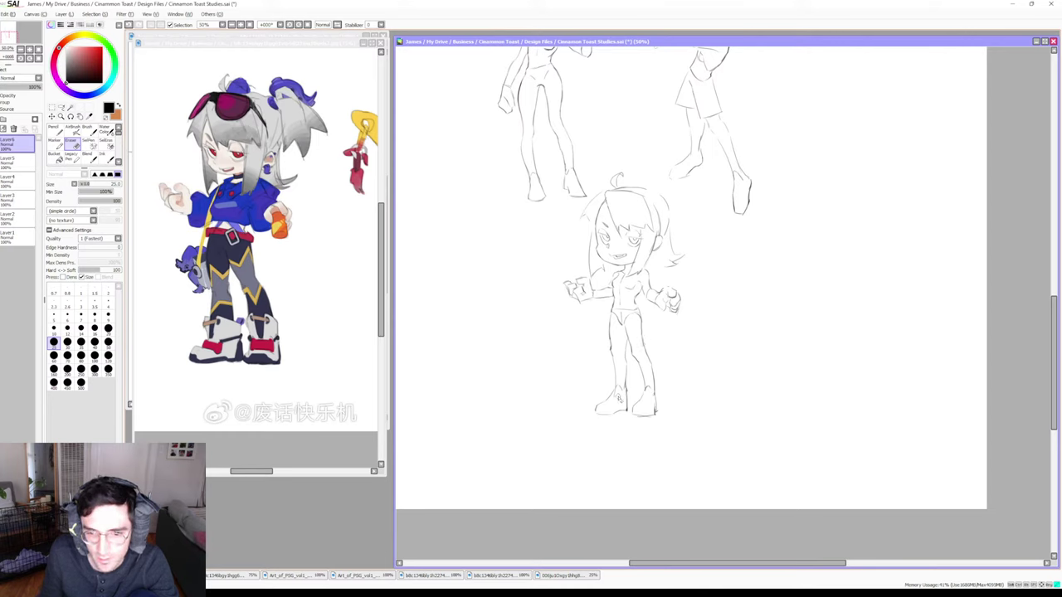
# Look over the other coloured characters on the current reference sheet
pyautogui.moveTo(632, 378); pyautogui.dragTo(614, 397)
pyautogui.click(304, 334)
pyautogui.hscroll(5, 305, 334)
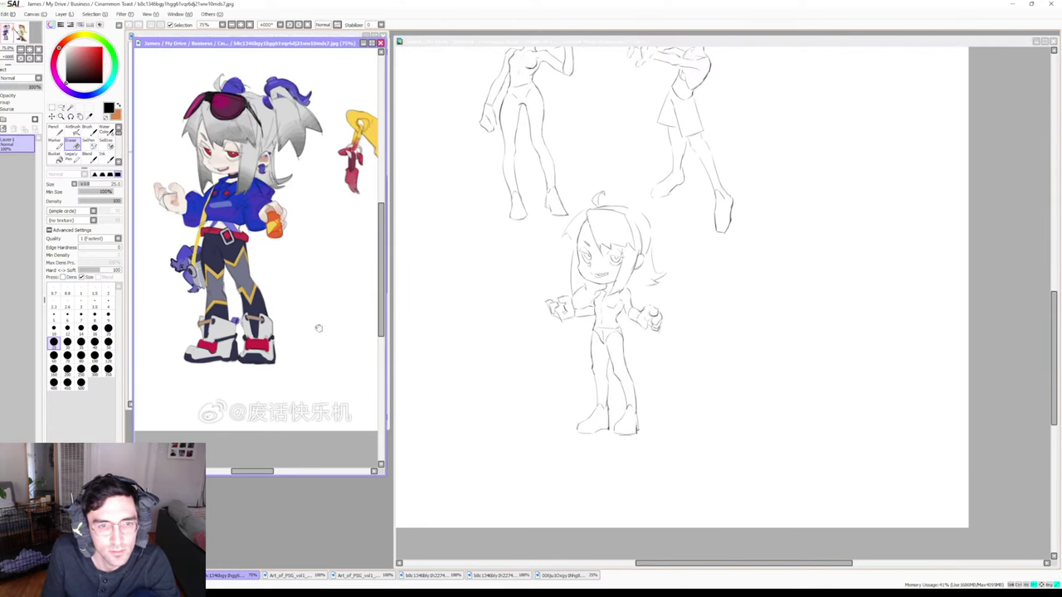
pyautogui.hscroll(-6, 268, 303)
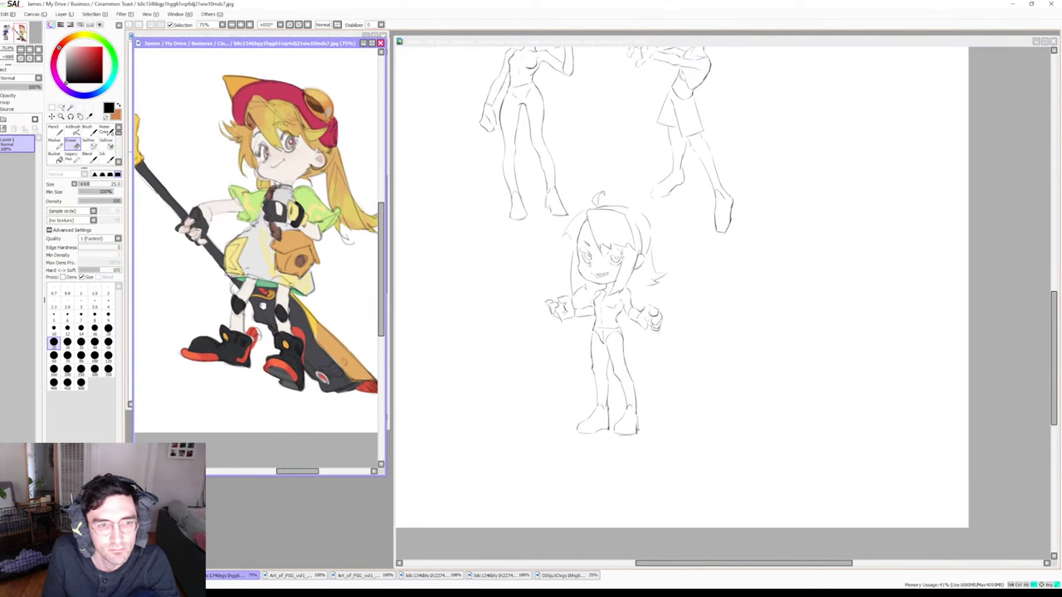
pyautogui.hscroll(-2, 310, 339)
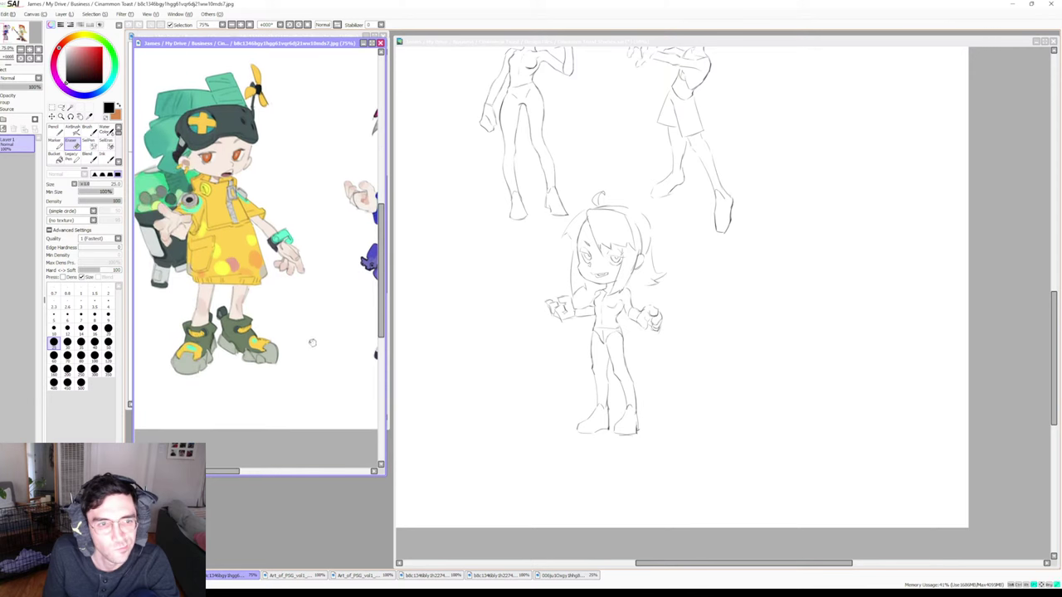
# Look through the other open reference images and bring up the line sketch of the boy with the sword
pyautogui.click(307, 576)
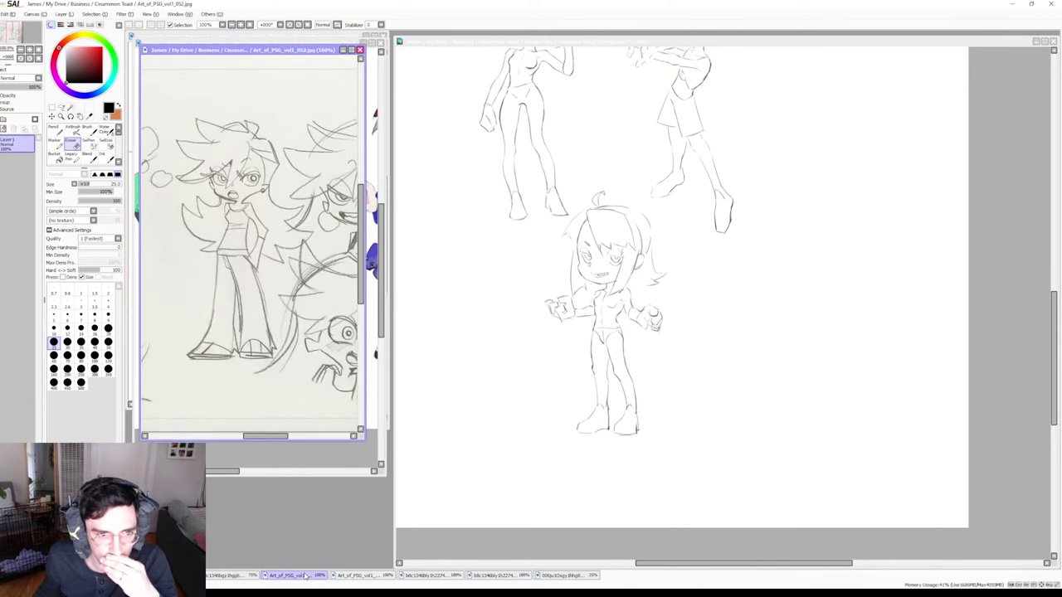
pyautogui.click(359, 576)
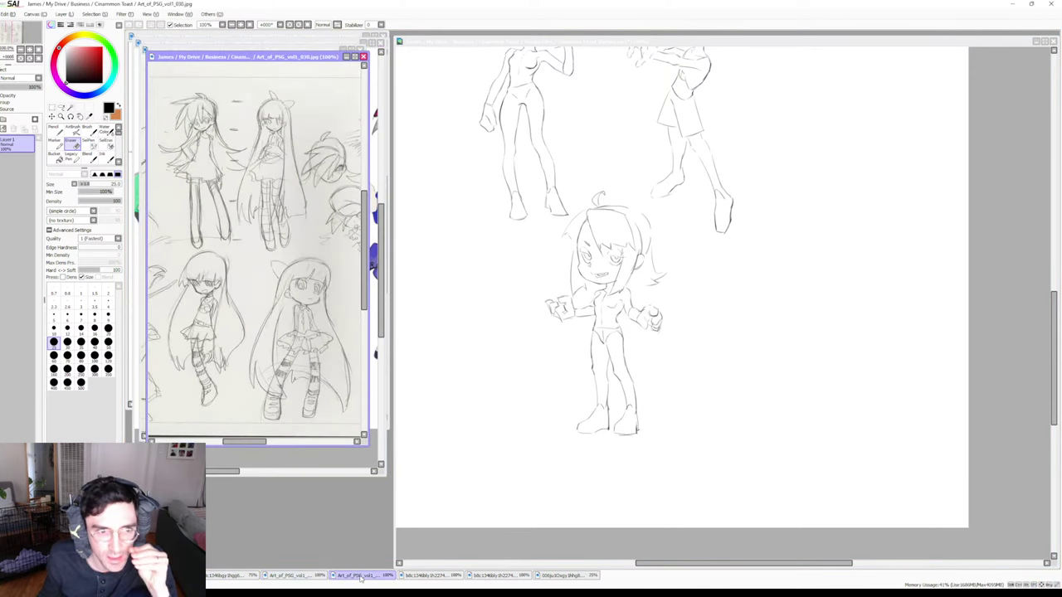
pyautogui.click(424, 576)
pyautogui.click(492, 576)
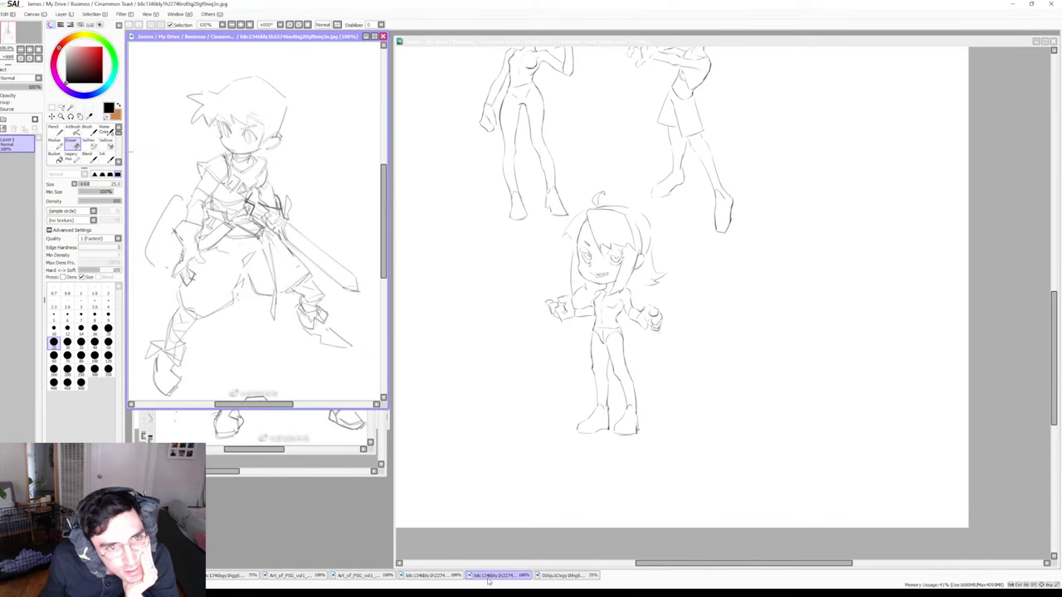
pyautogui.click(554, 577)
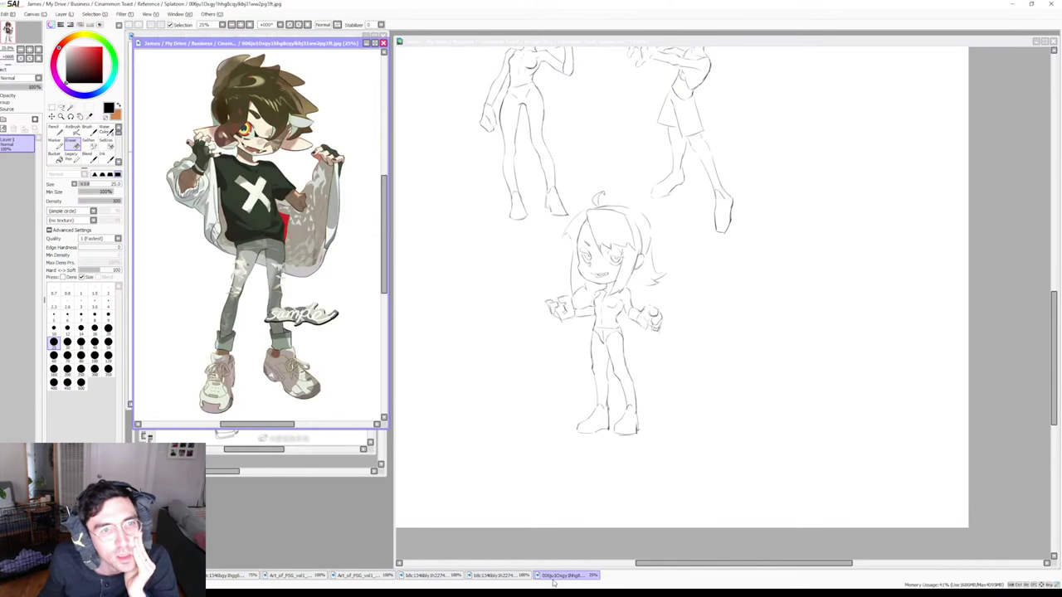
pyautogui.click(495, 575)
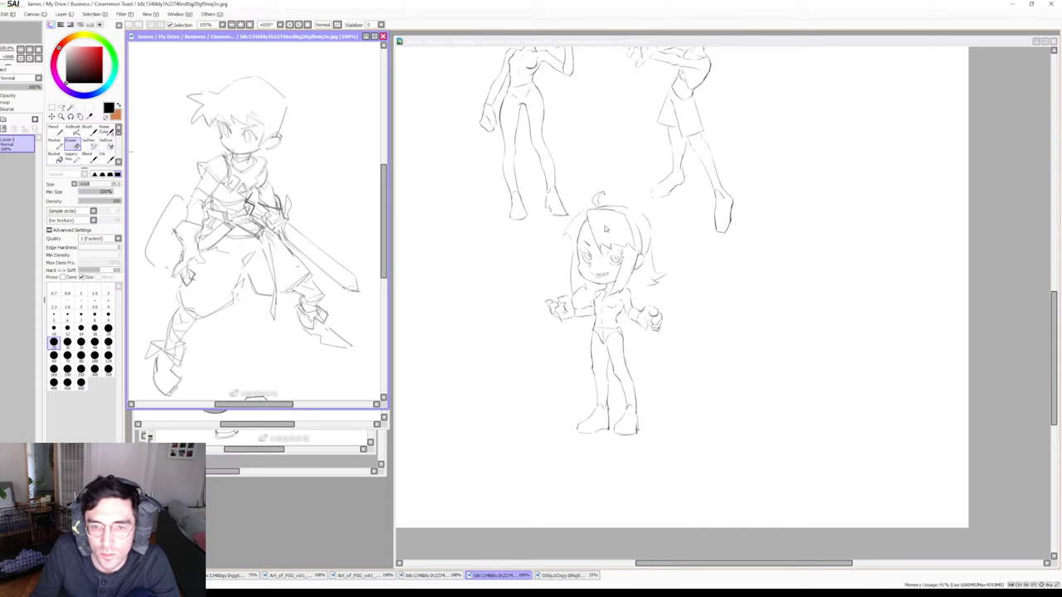
# Return to the study canvas with the Brush tool and save the file
pyautogui.click(571, 242)
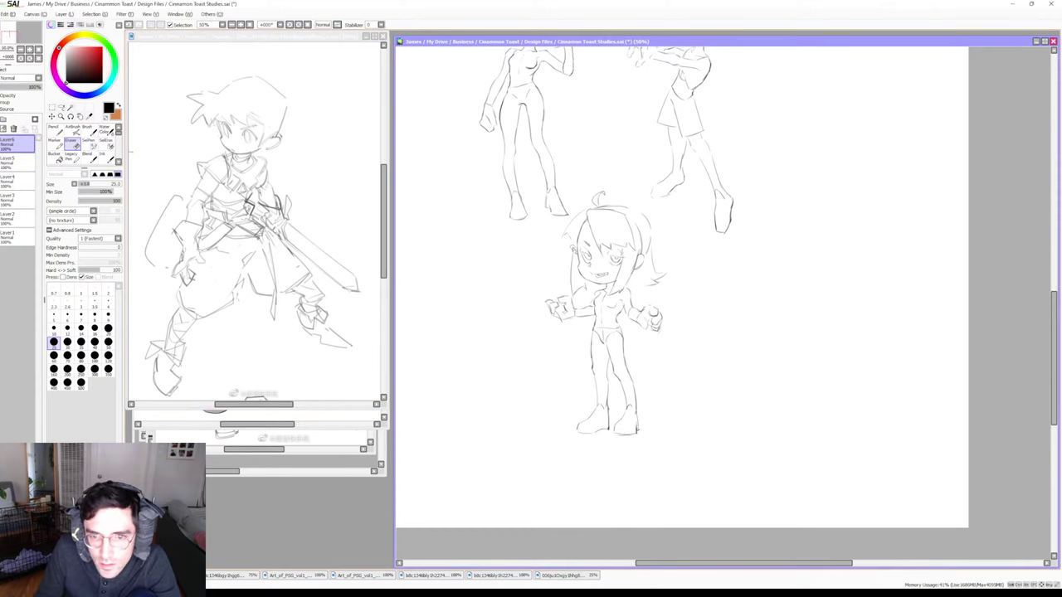
pyautogui.press('b')
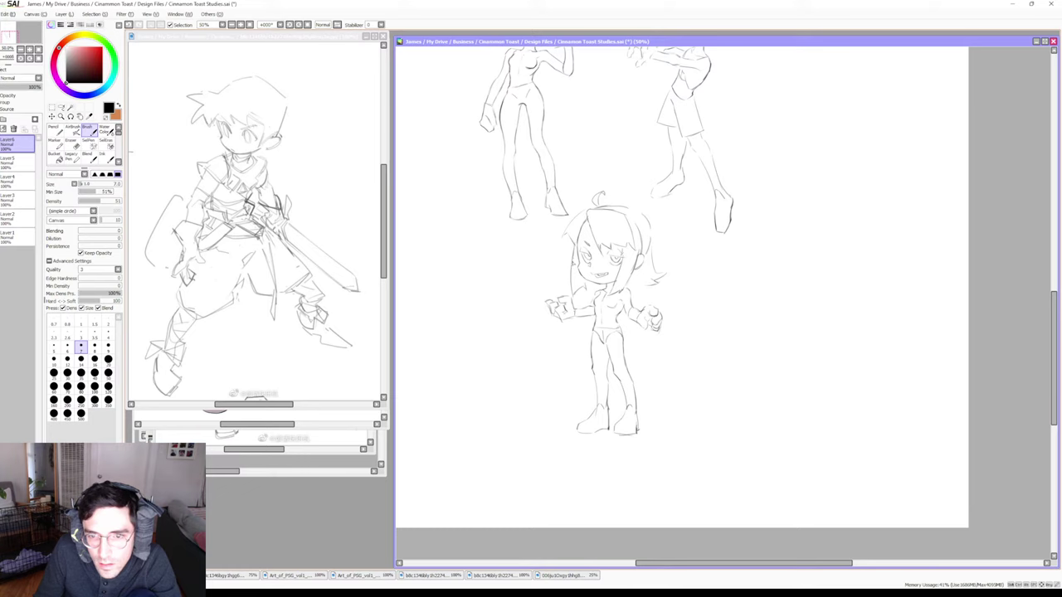
pyautogui.hotkey('ctrl', 's')
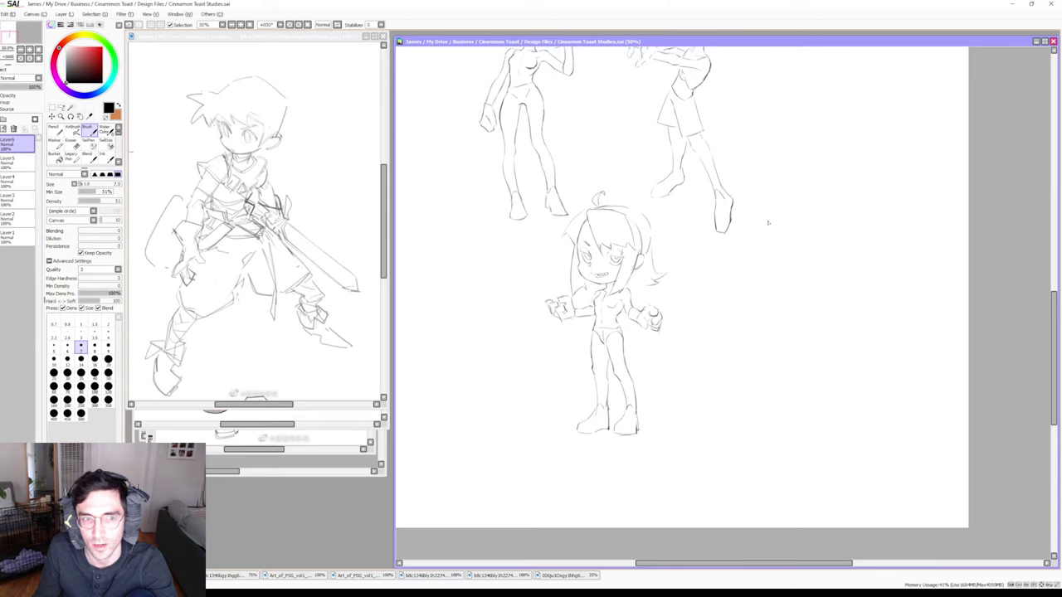
# Sketch a round head with a slightly pointed jaw in the empty area beside the chibi girl, cleaning up its lower contour
pyautogui.moveTo(771, 215)
pyautogui.mouseDown()
pyautogui.moveTo(828, 207)
pyautogui.moveTo(816, 200)
pyautogui.moveTo(838, 224)
pyautogui.moveTo(829, 203)
pyautogui.moveTo(839, 237)
pyautogui.mouseUp()
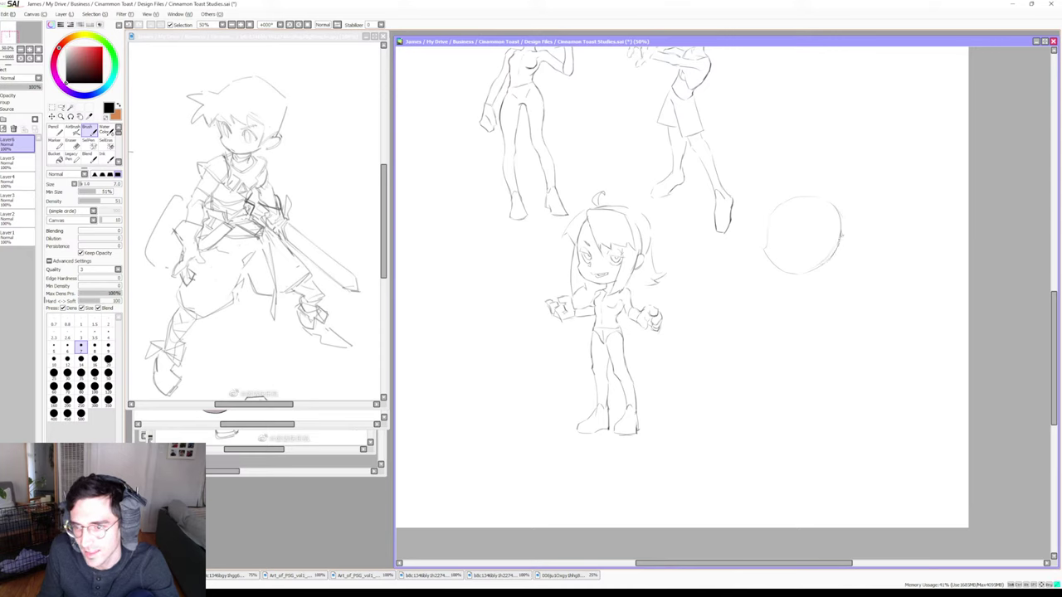
pyautogui.press('e')
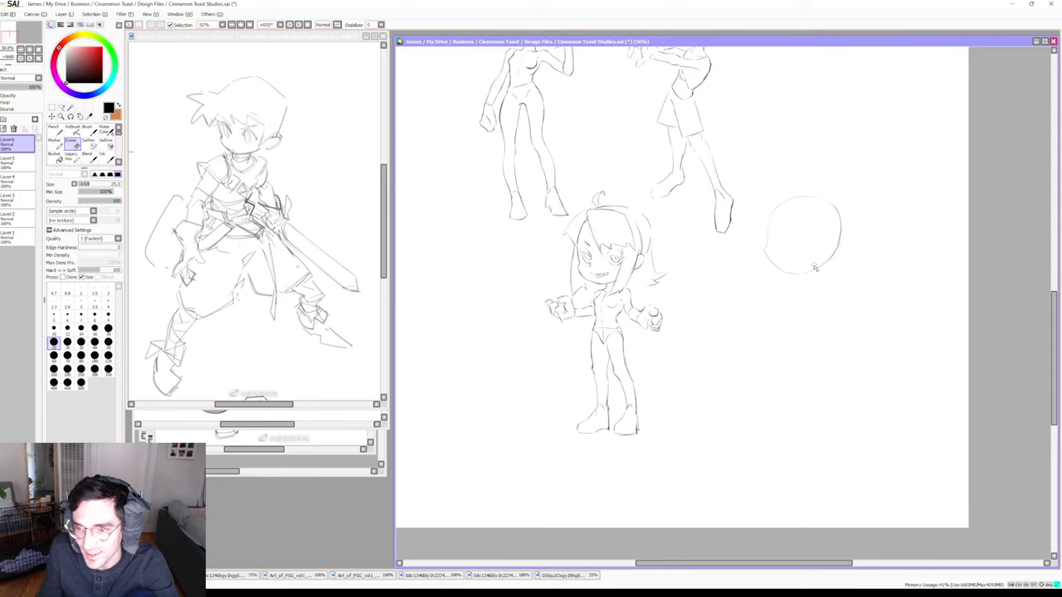
pyautogui.press('b')
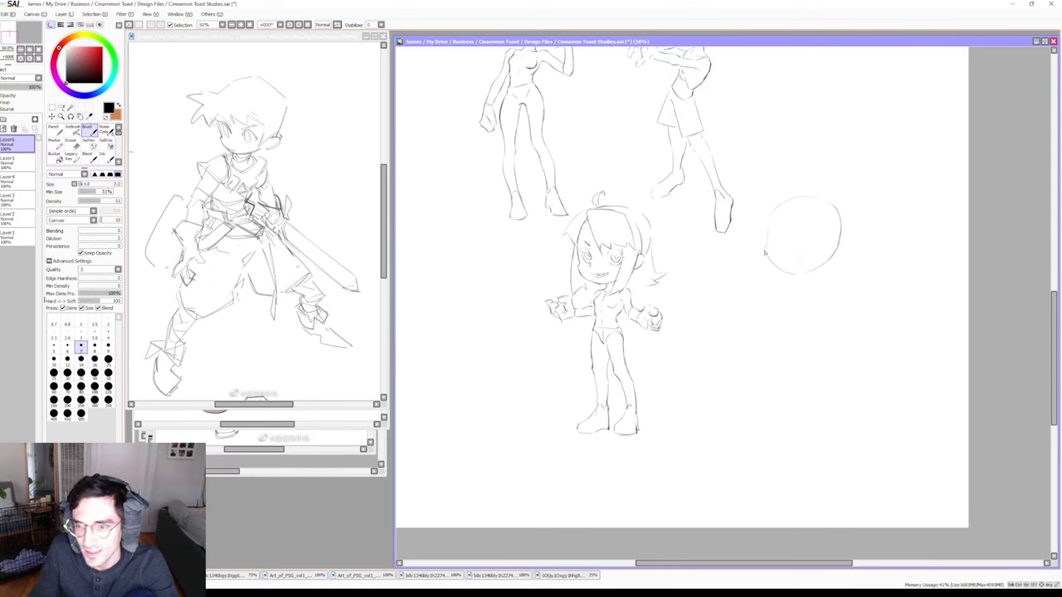
pyautogui.moveTo(765, 253)
pyautogui.mouseDown()
pyautogui.moveTo(781, 272)
pyautogui.moveTo(805, 272)
pyautogui.mouseUp()
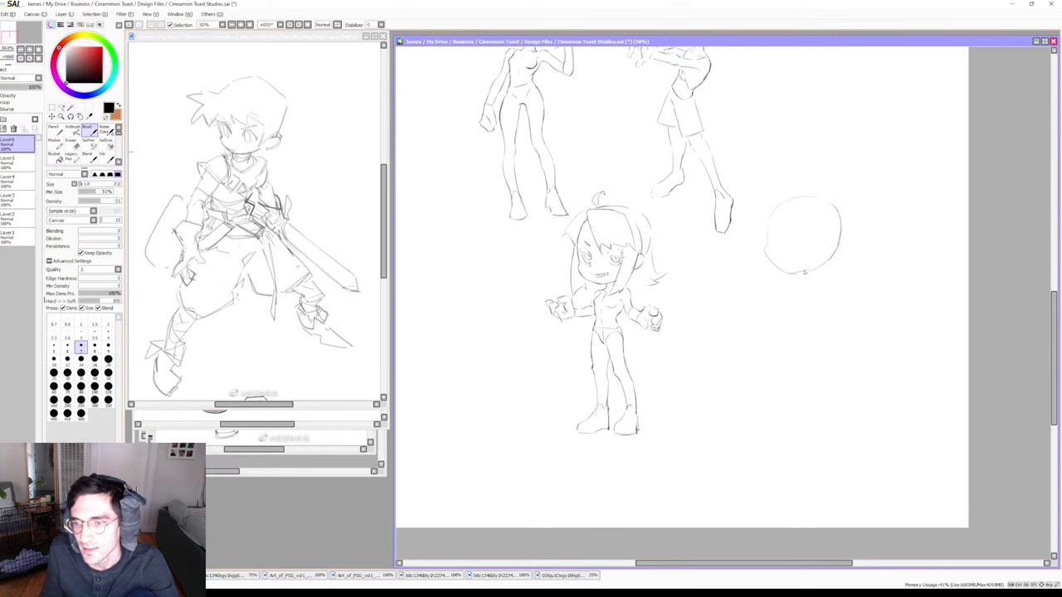
pyautogui.press('e')
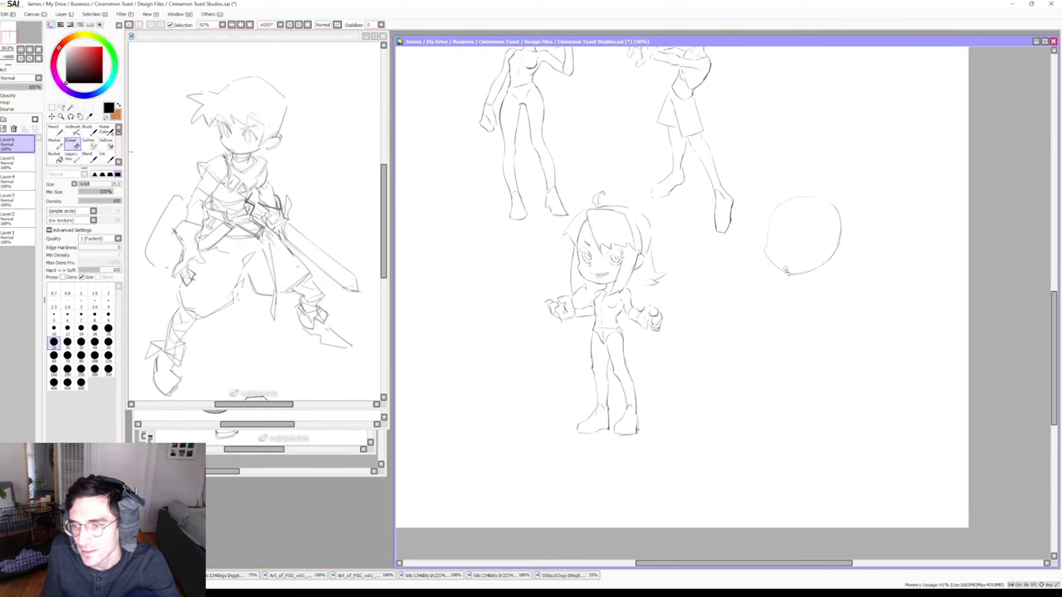
pyautogui.press('b')
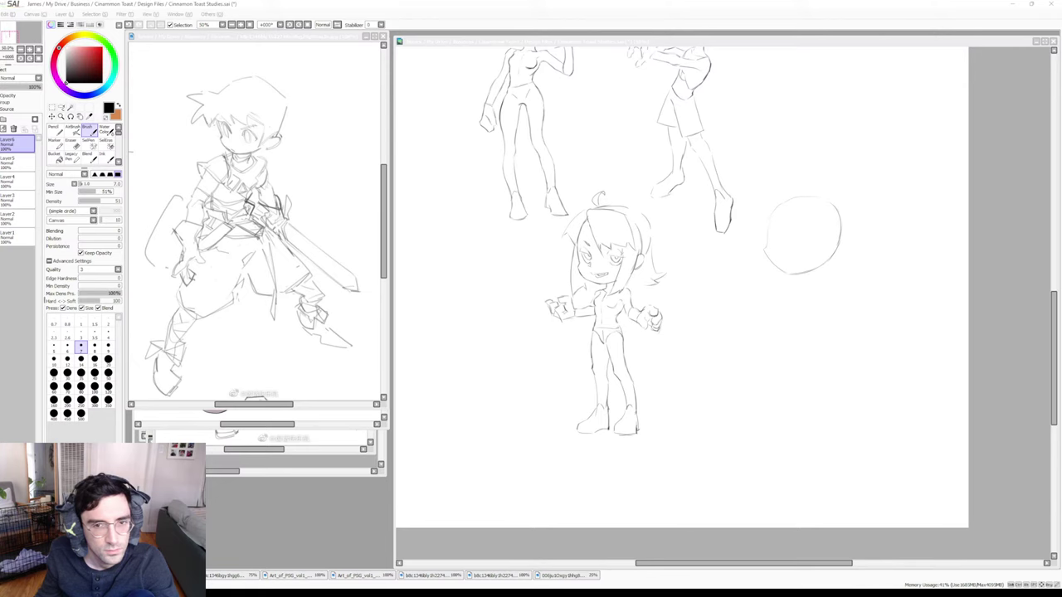
# Draw the slanted brow and eye on the viewer's right of the new head, with small nose and mouth marks
pyautogui.click(764, 208)
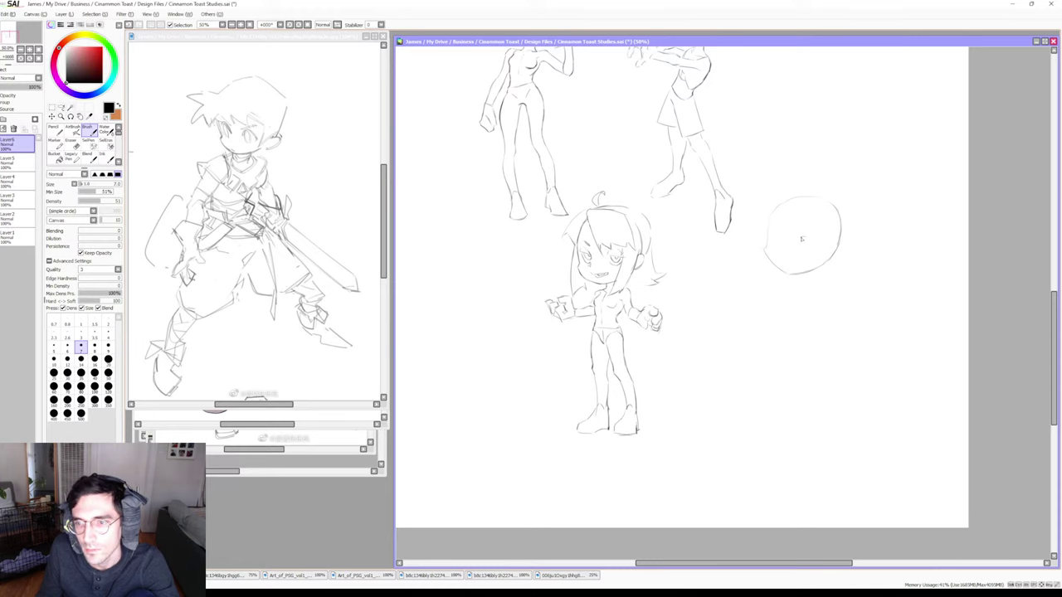
pyautogui.moveTo(797, 237); pyautogui.dragTo(815, 237)
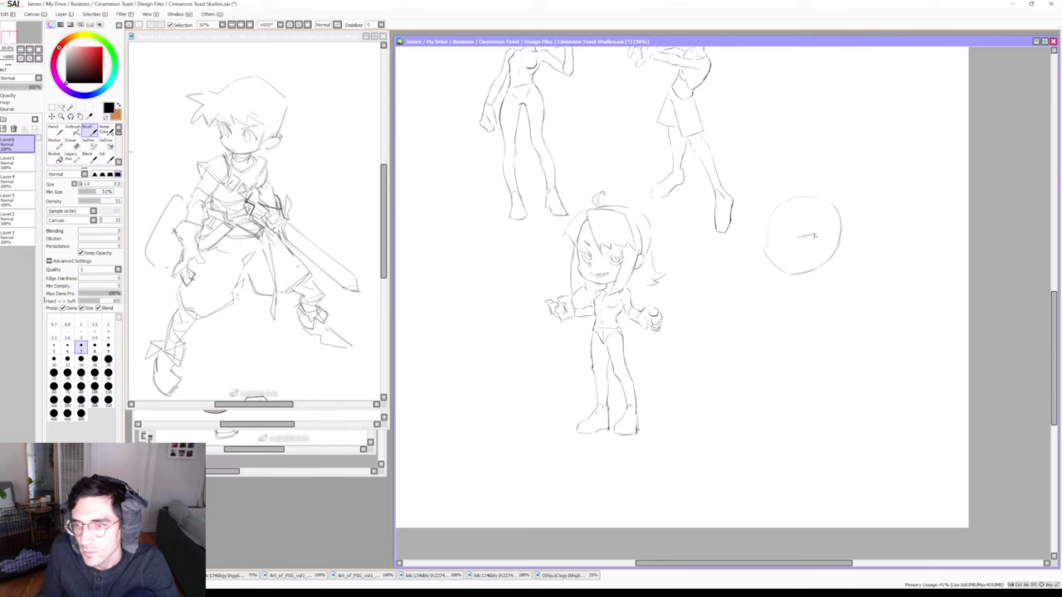
pyautogui.press('e')
pyautogui.moveTo(820, 235); pyautogui.dragTo(811, 237)
pyautogui.press('b')
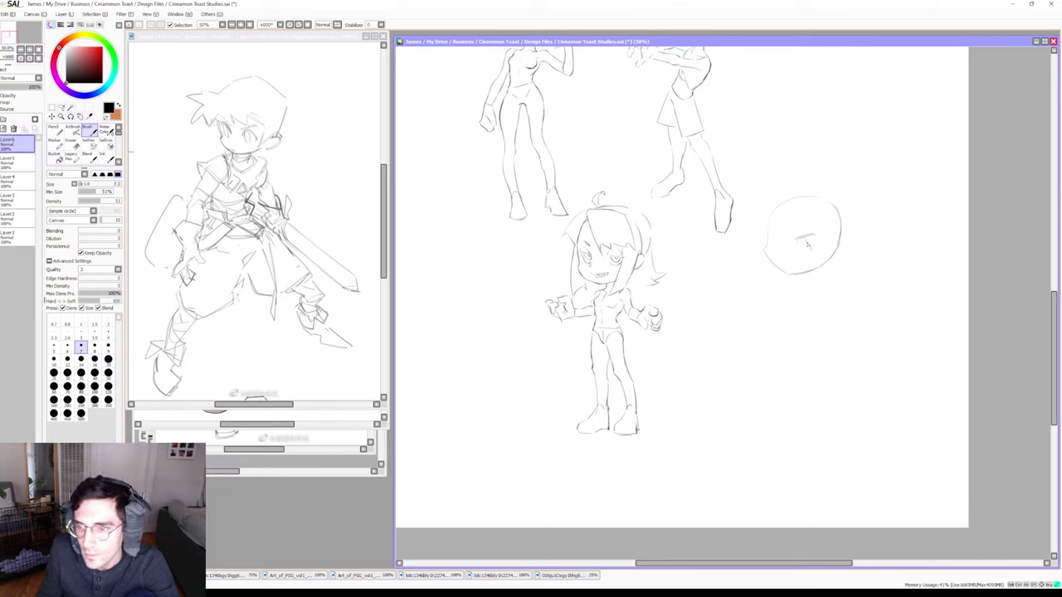
pyautogui.press('e')
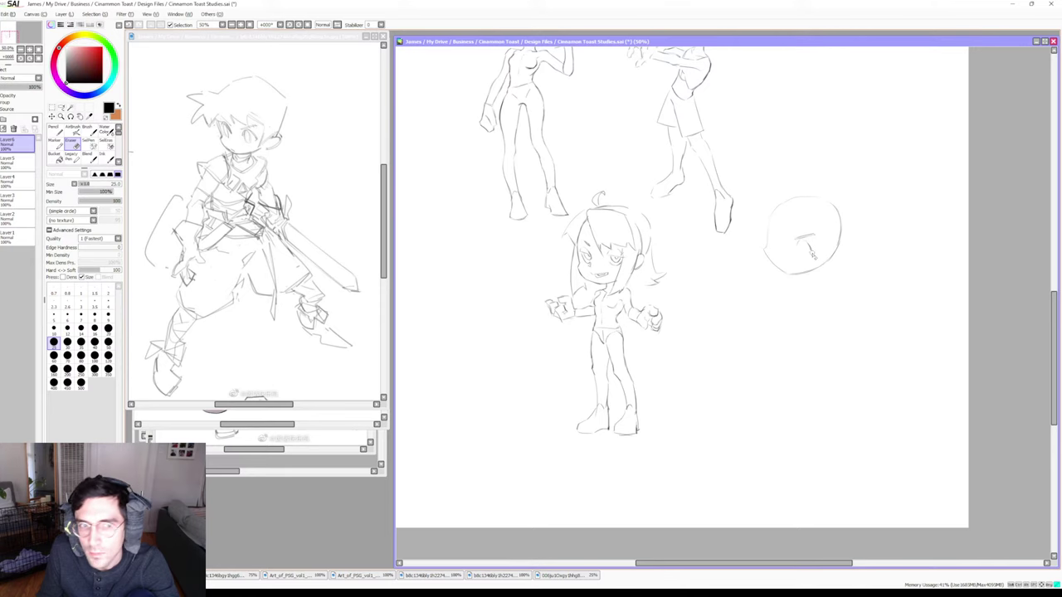
pyautogui.press('b')
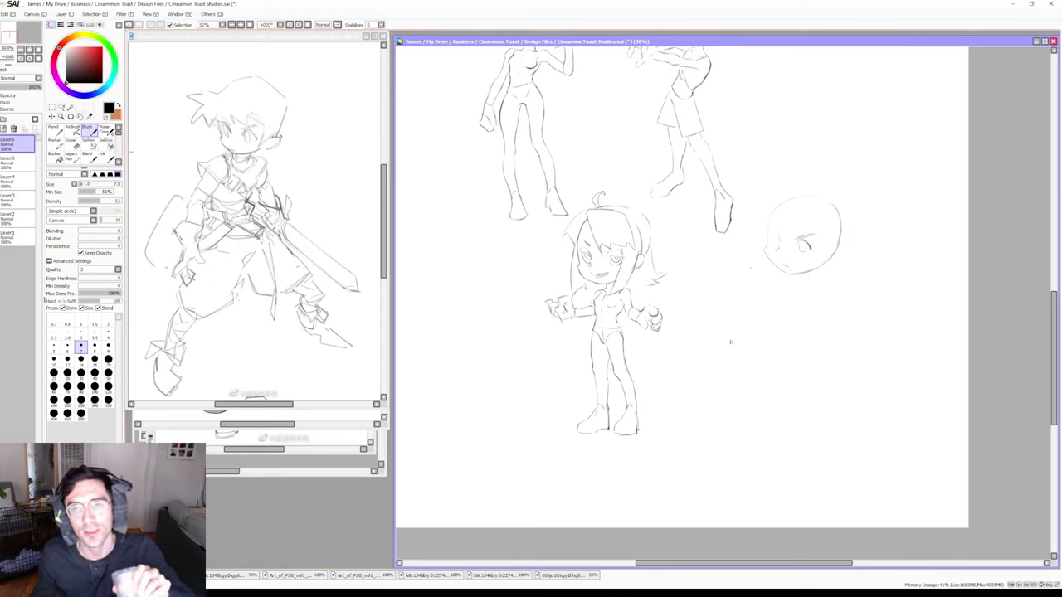
# Draw and refine the short angled eyebrow on the far side of the new head, at the viewer's left
pyautogui.hotkey('alt', 'Tab')
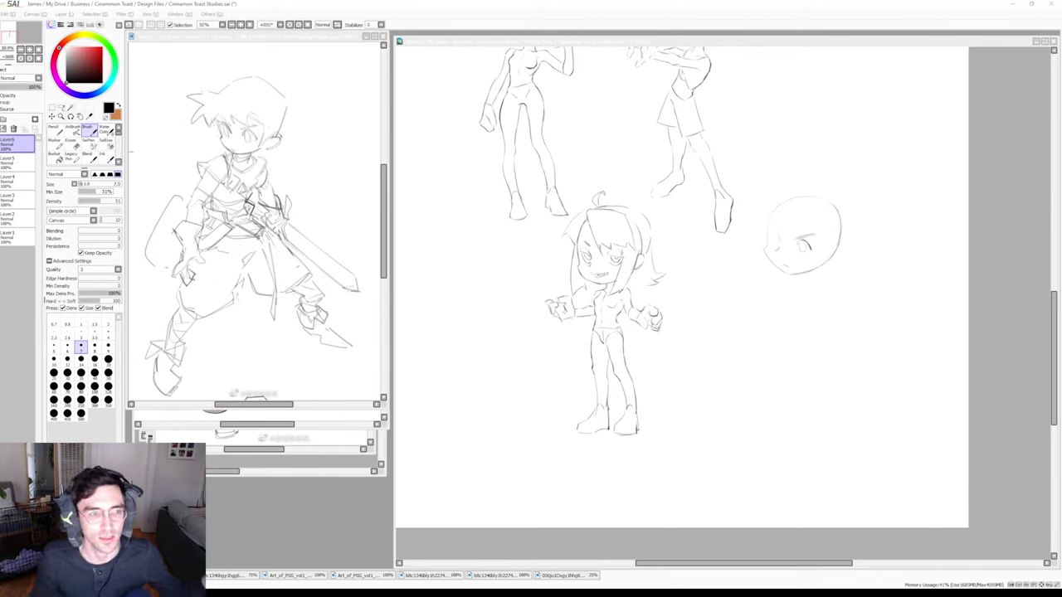
pyautogui.click(430, 585)
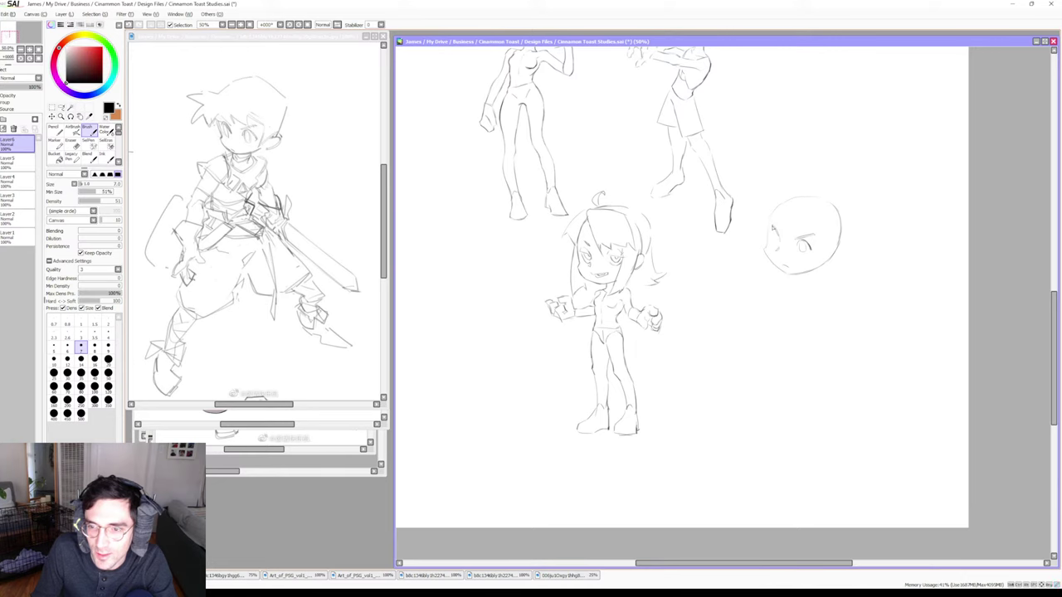
pyautogui.press('e')
pyautogui.press('b')
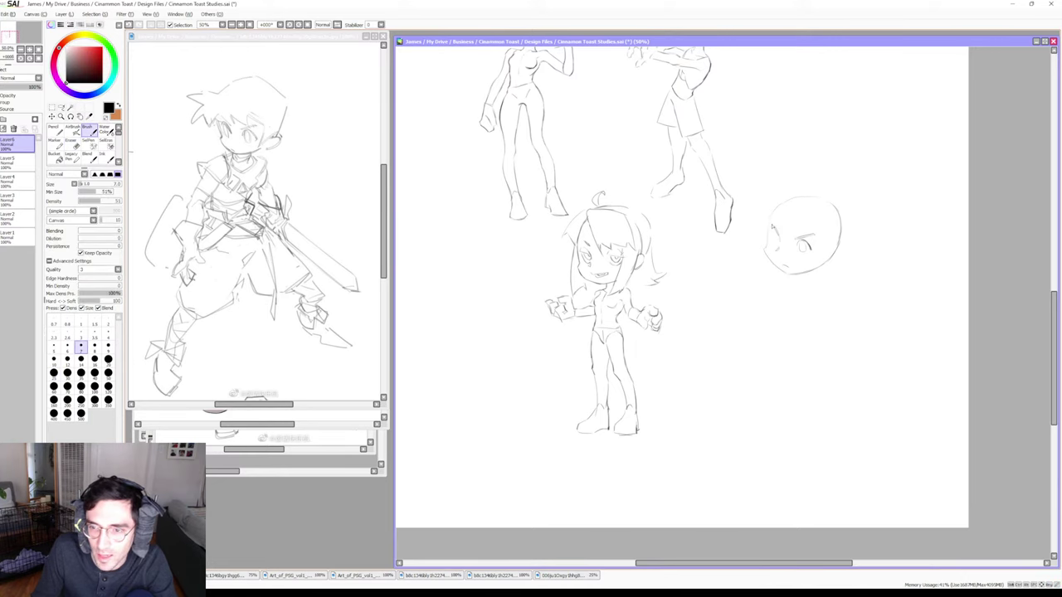
pyautogui.press('e')
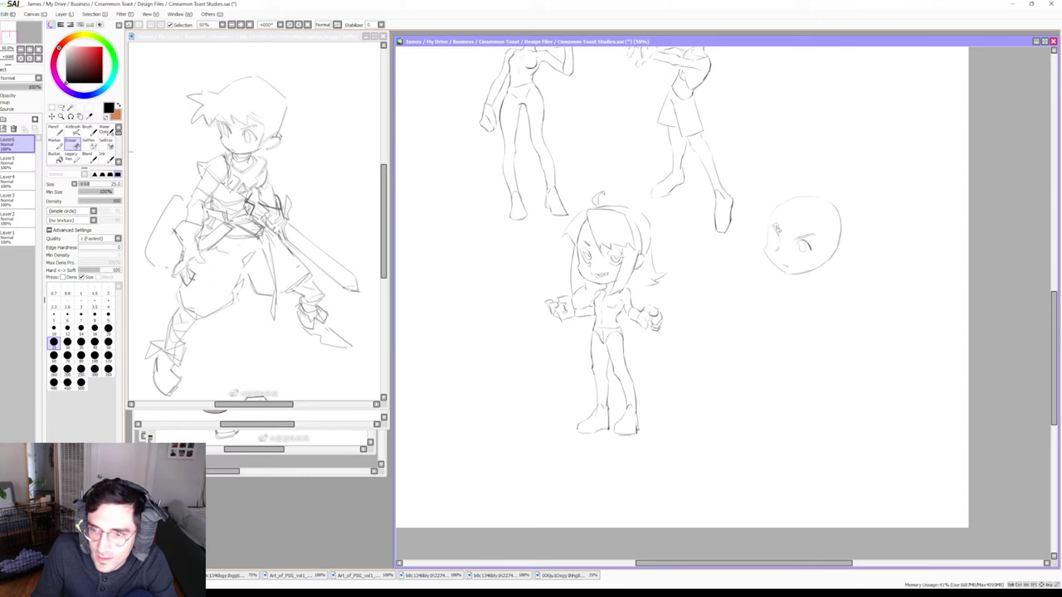
pyautogui.press('b')
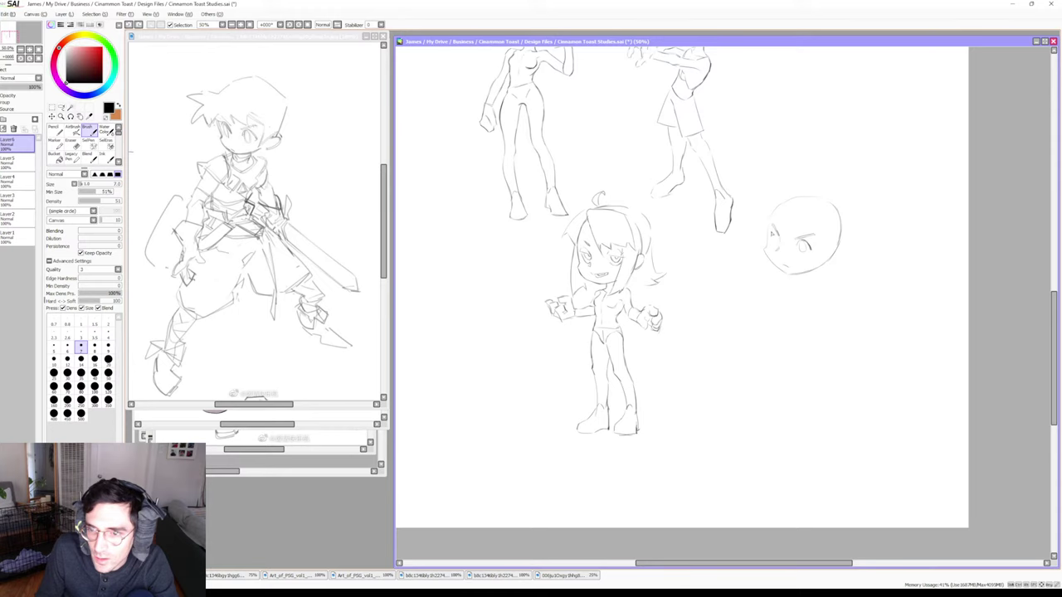
# Draw the narrow far eye beneath its brow on the new head, touch it up, and undo the last stroke
pyautogui.moveTo(773, 226); pyautogui.dragTo(774, 241)
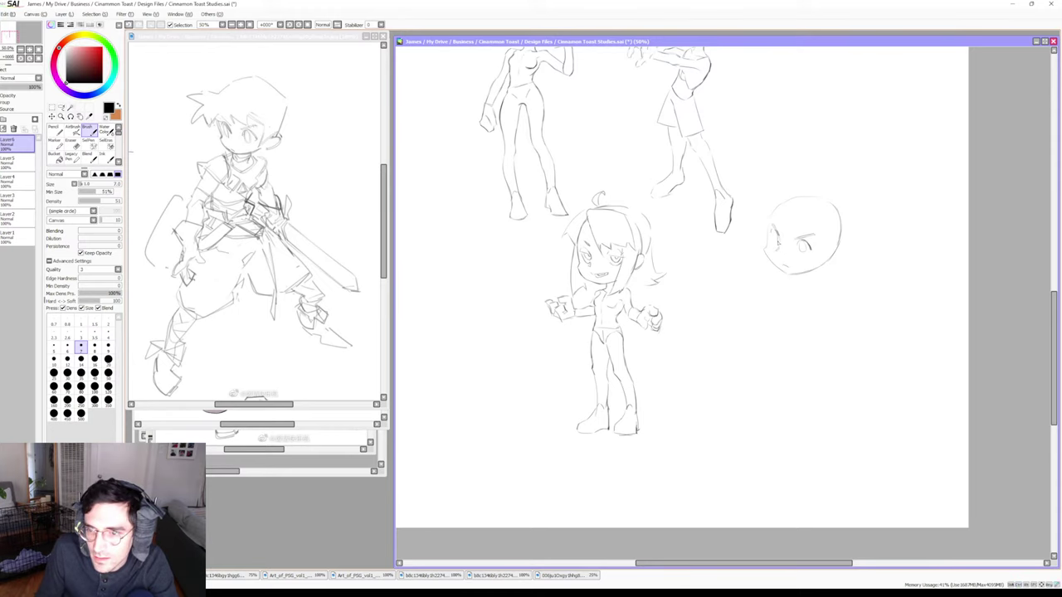
pyautogui.moveTo(778, 234); pyautogui.dragTo(777, 244)
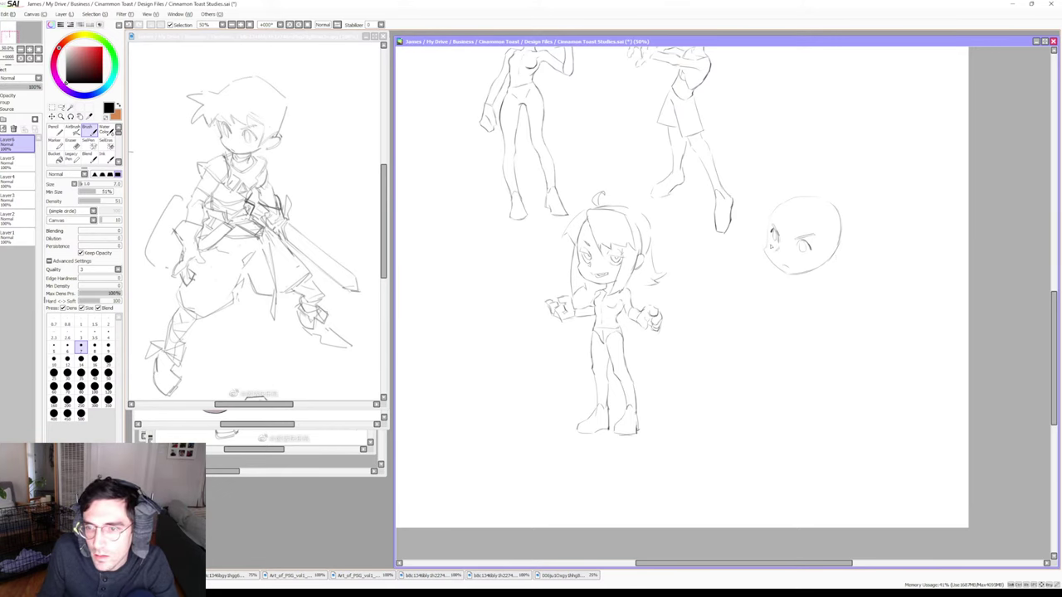
pyautogui.press('e')
pyautogui.press('b')
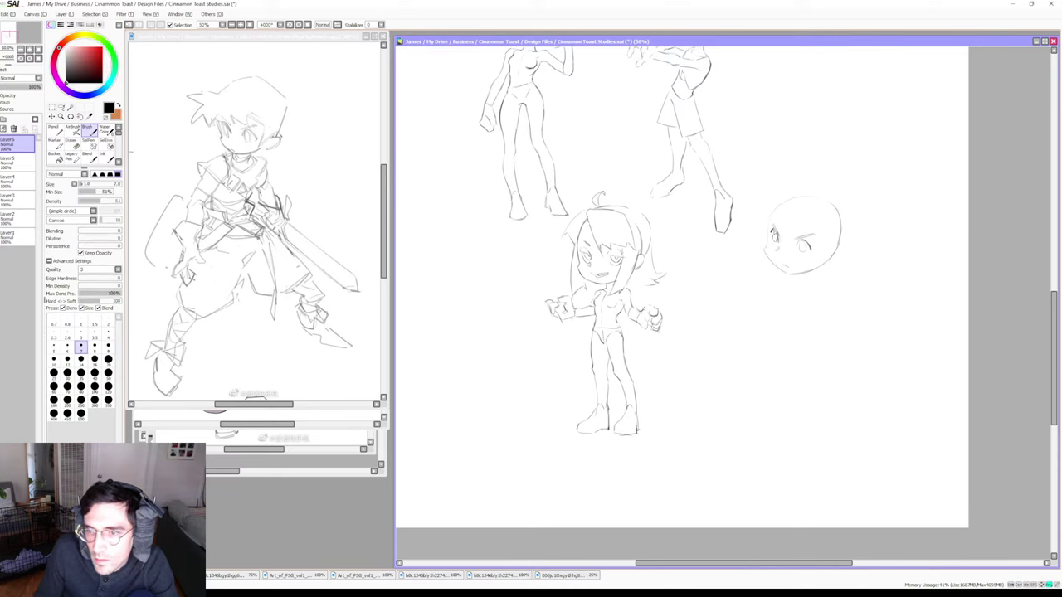
pyautogui.moveTo(774, 231); pyautogui.dragTo(777, 239)
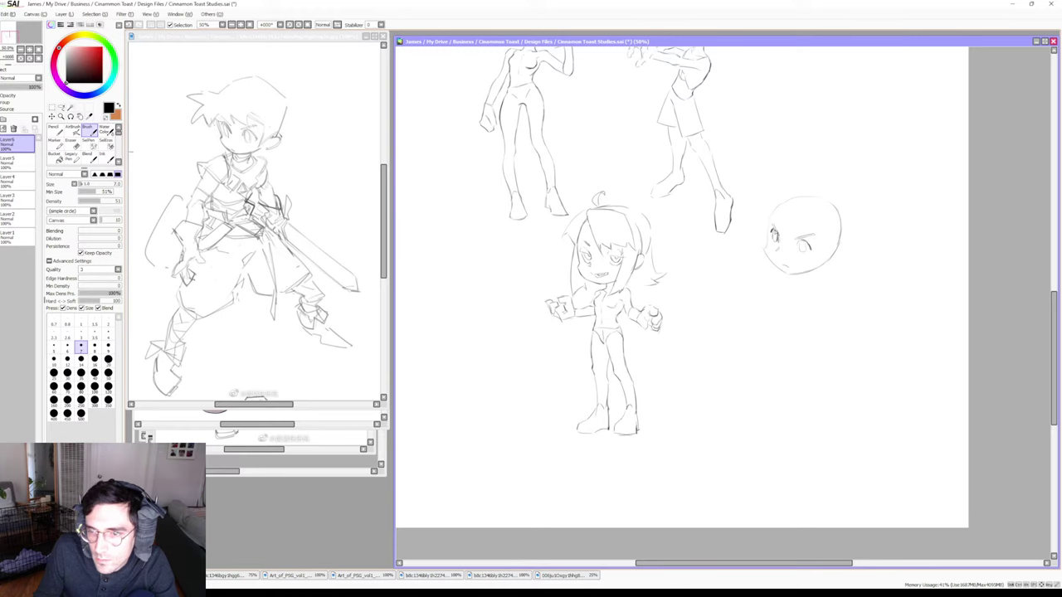
pyautogui.hotkey('ctrl', 'z')
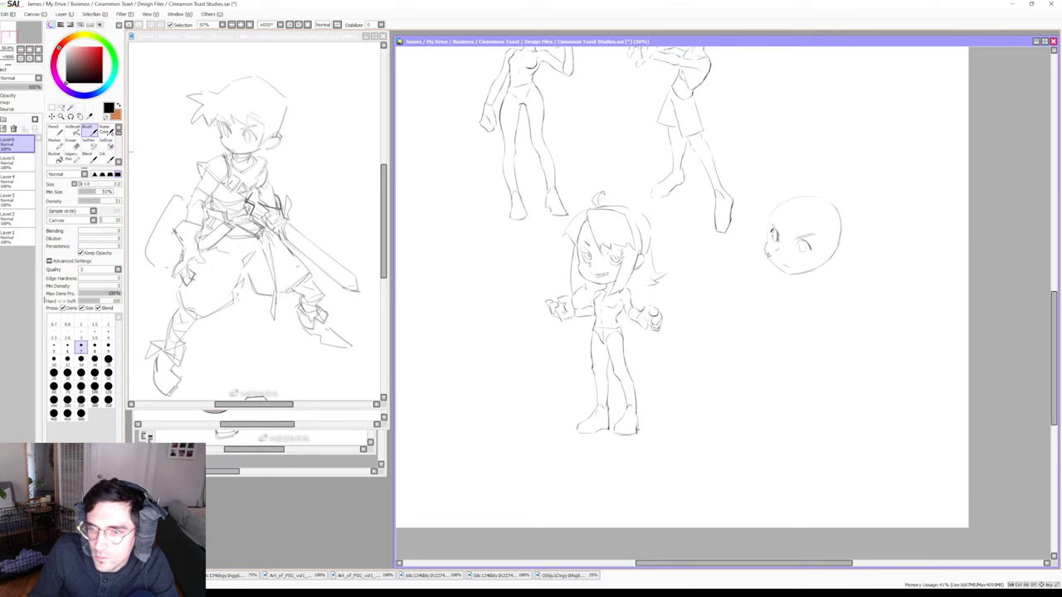
# Erase and redraw the far cheek contour of the new head below the eye on the viewer's left
pyautogui.press('e')
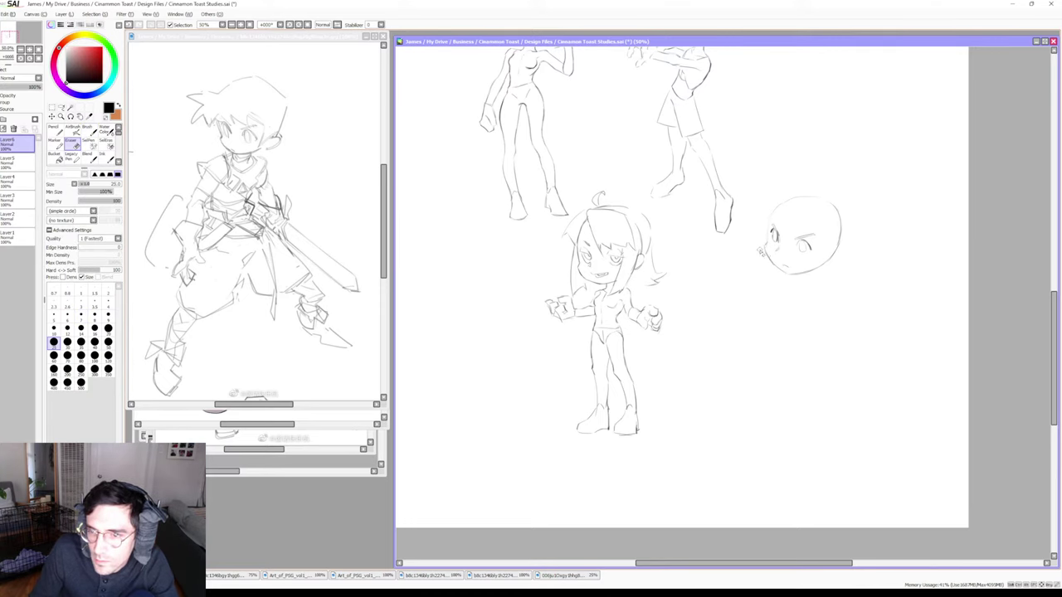
pyautogui.press('b')
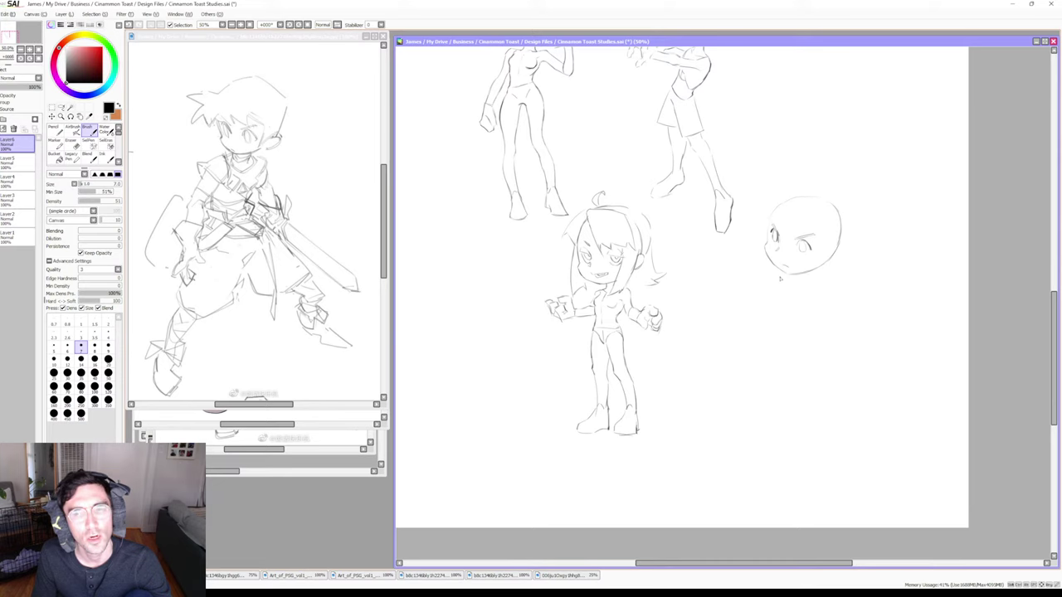
pyautogui.press('e')
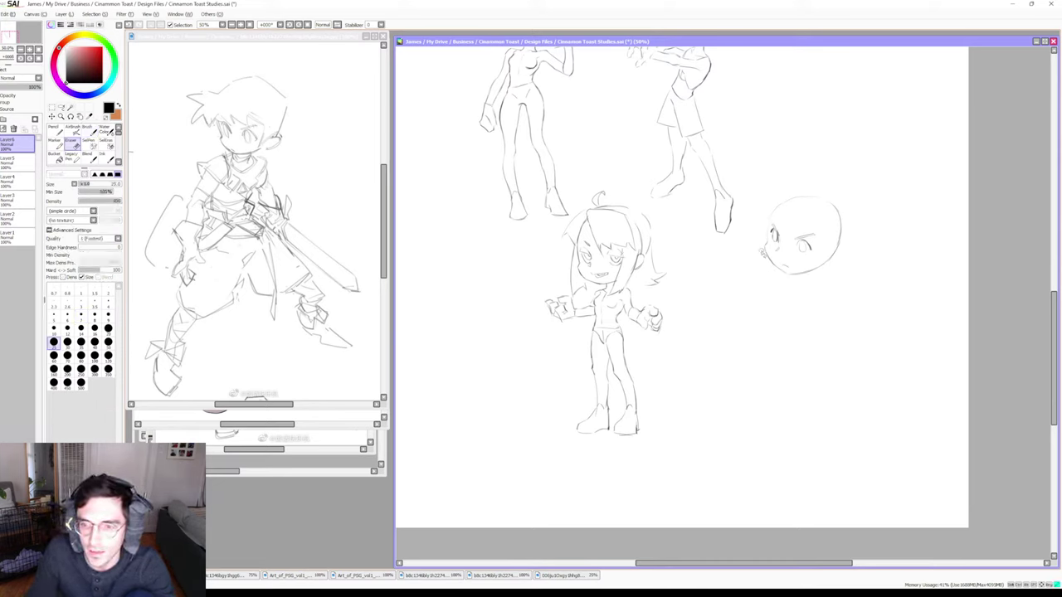
pyautogui.moveTo(761, 251); pyautogui.dragTo(768, 250)
pyautogui.press('b')
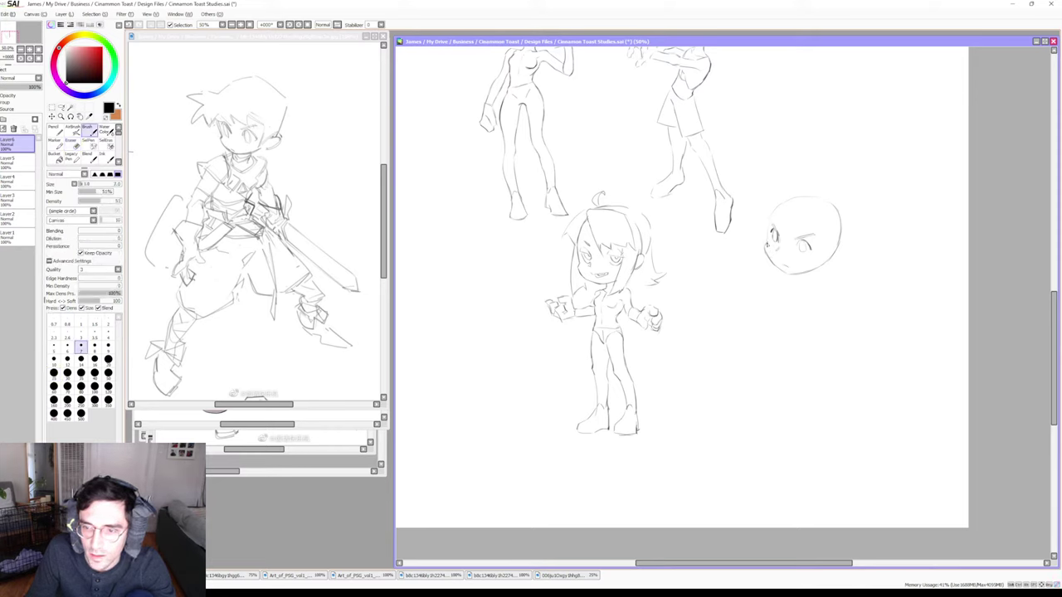
pyautogui.press('e')
pyautogui.moveTo(761, 252); pyautogui.dragTo(772, 255)
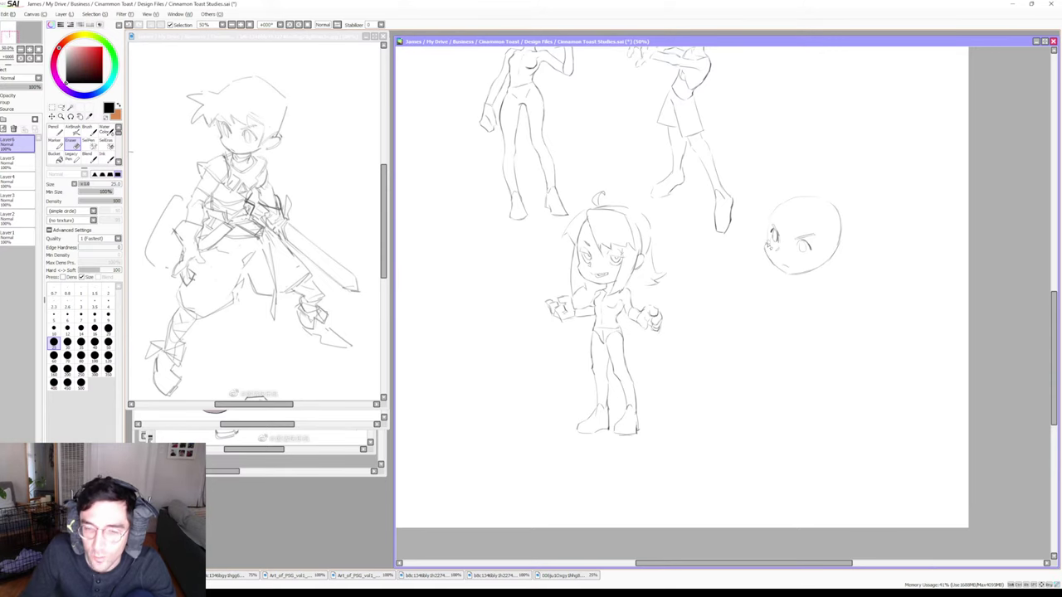
pyautogui.press('b')
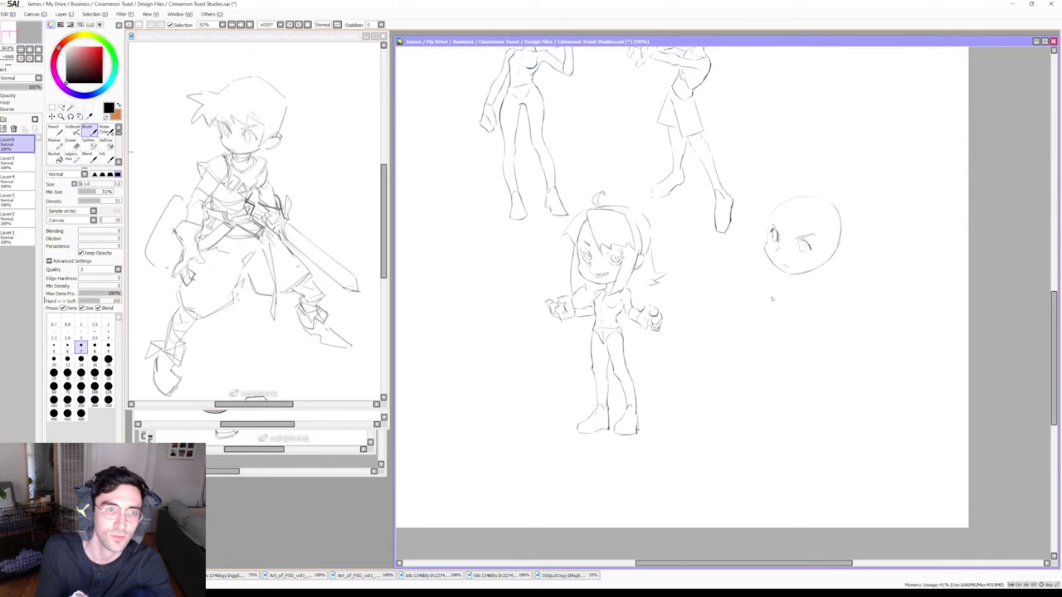
# Reduce the eraser to size 10 and clean up the far cheek contour of the new head
pyautogui.press('e')
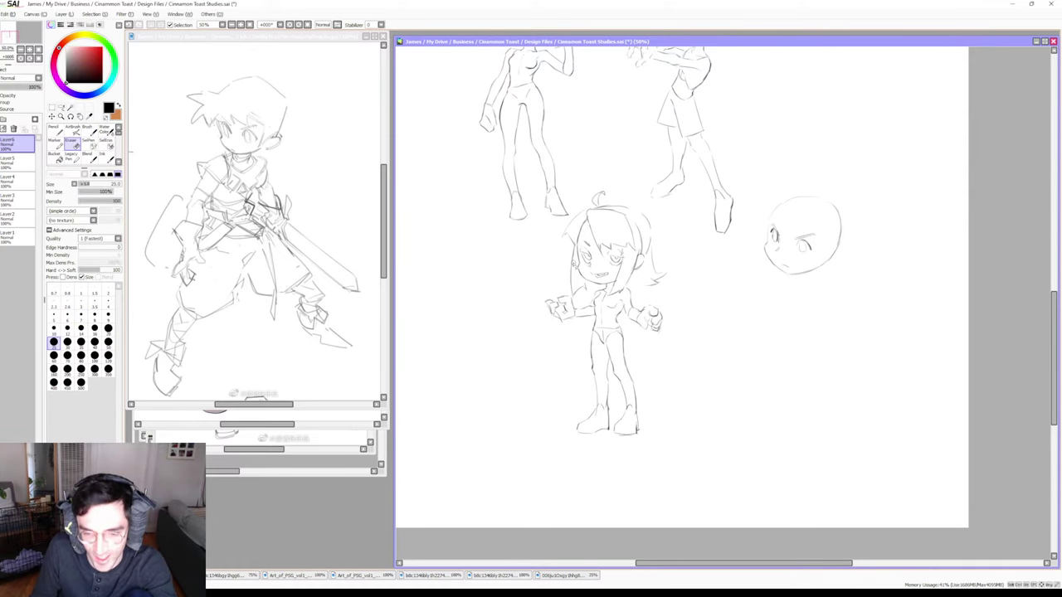
pyautogui.press('[')
pyautogui.press('[')
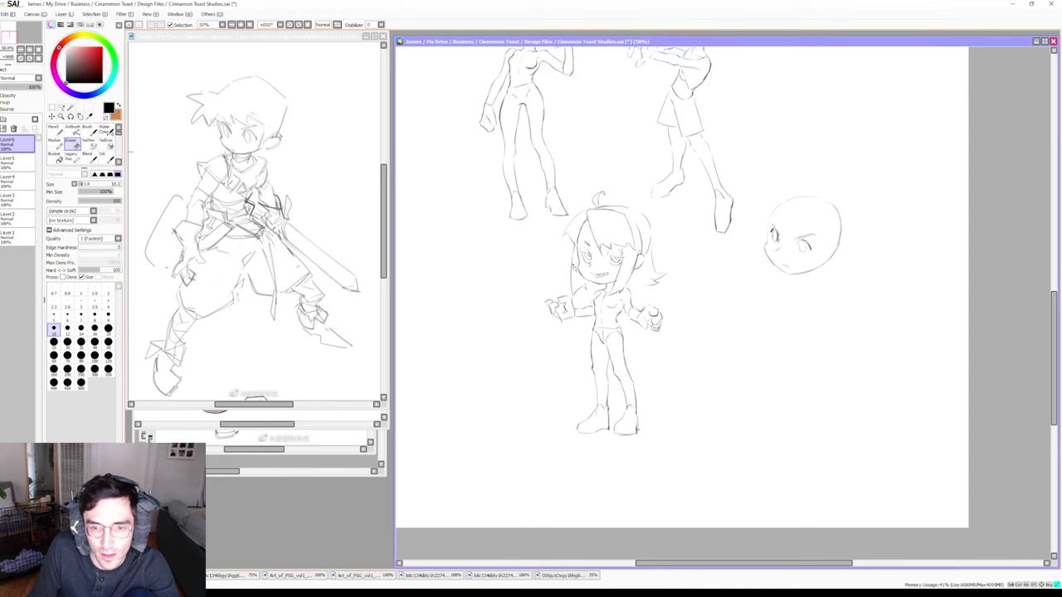
pyautogui.press('b')
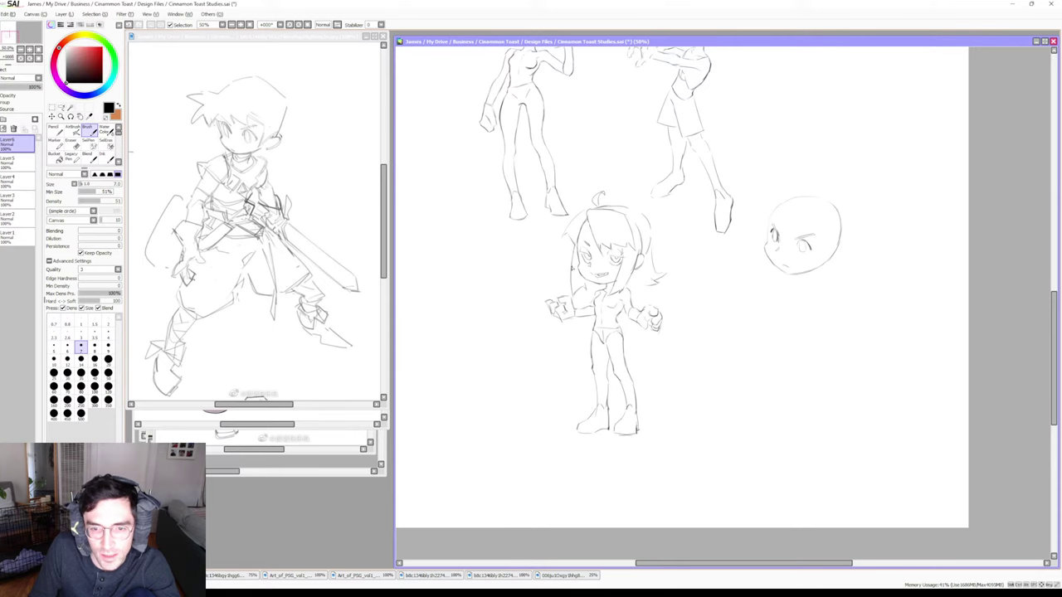
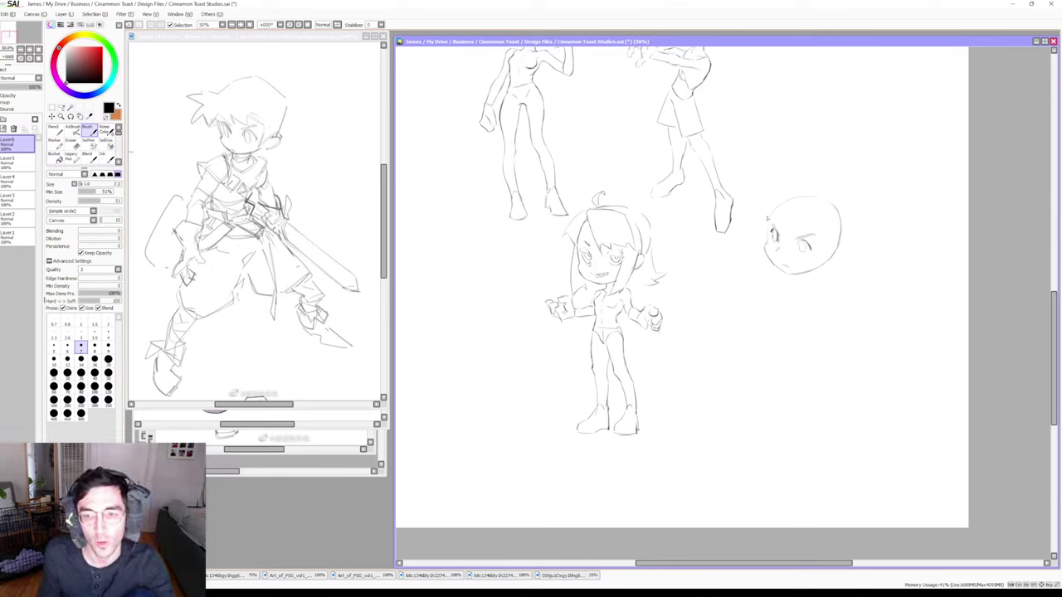
pyautogui.press('e')
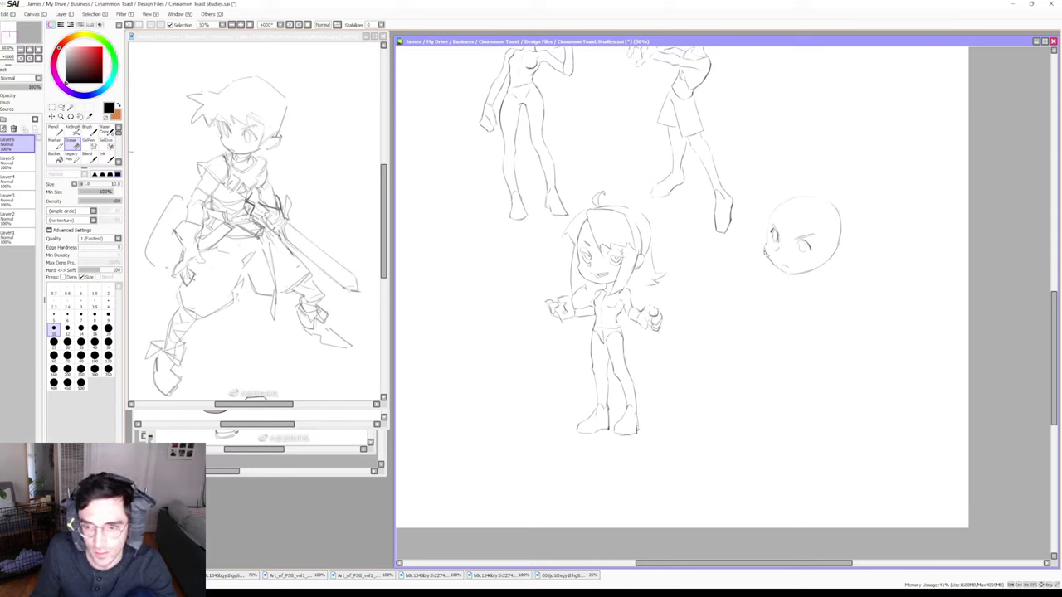
pyautogui.press('b')
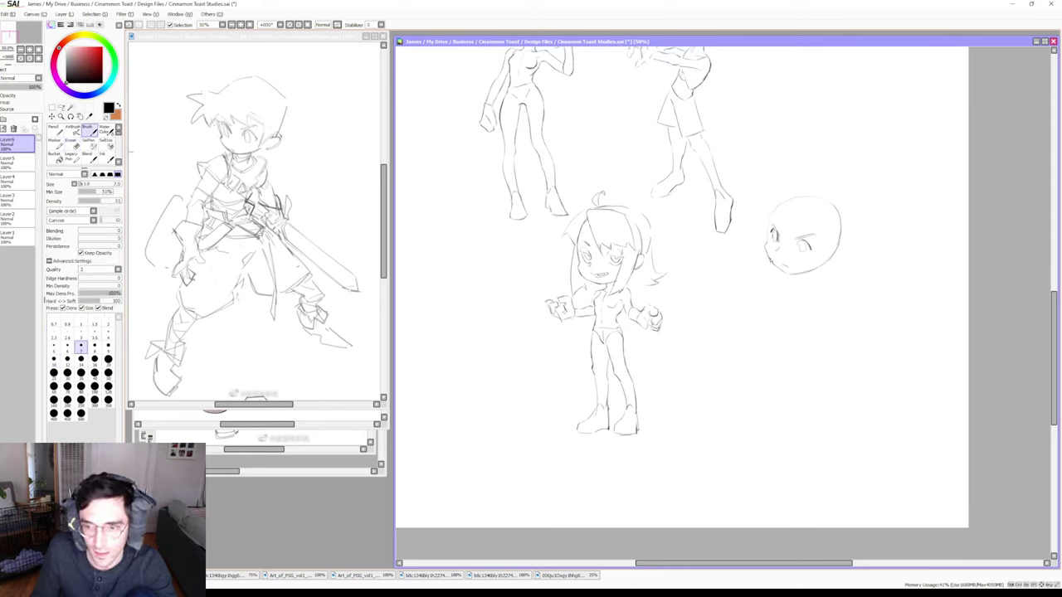
# Erase and redraw the lower far cheek of the new head where it curves down toward the chin
pyautogui.press('e')
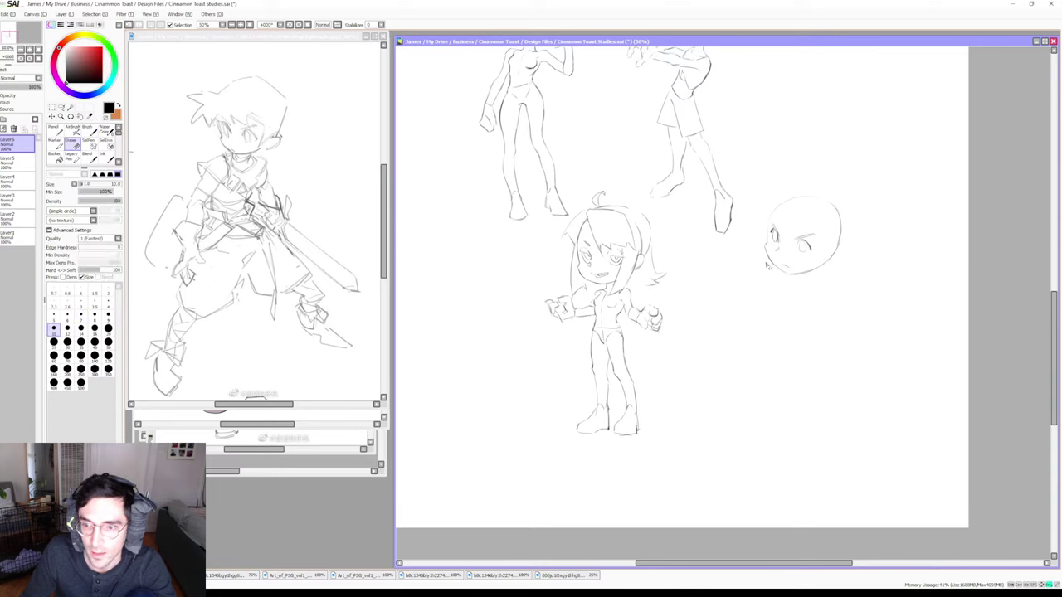
pyautogui.moveTo(769, 256); pyautogui.dragTo(775, 264)
pyautogui.press('b')
pyautogui.hotkey('ctrl', 'z')
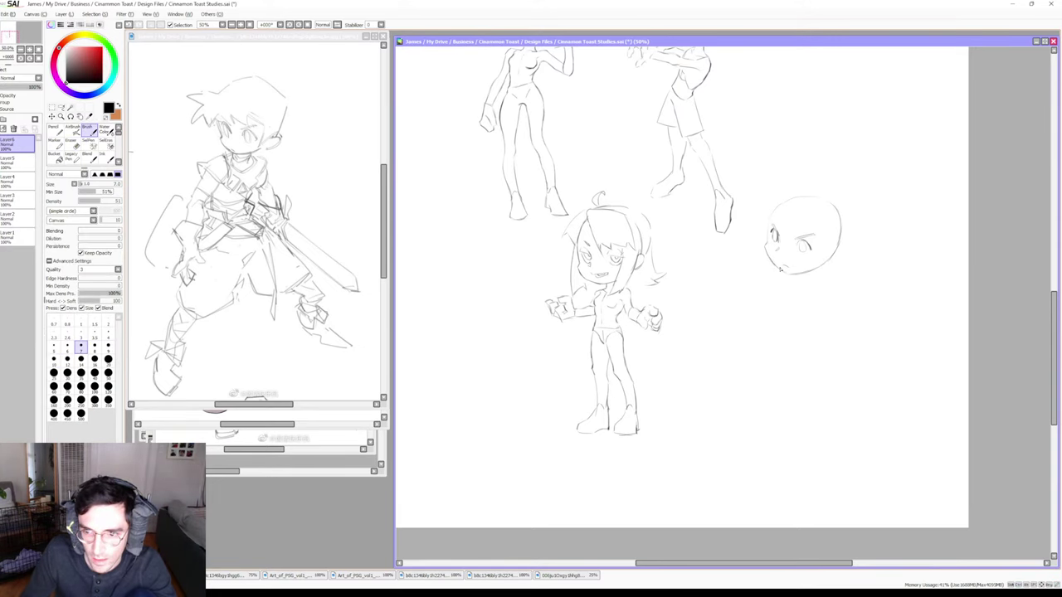
pyautogui.press('e')
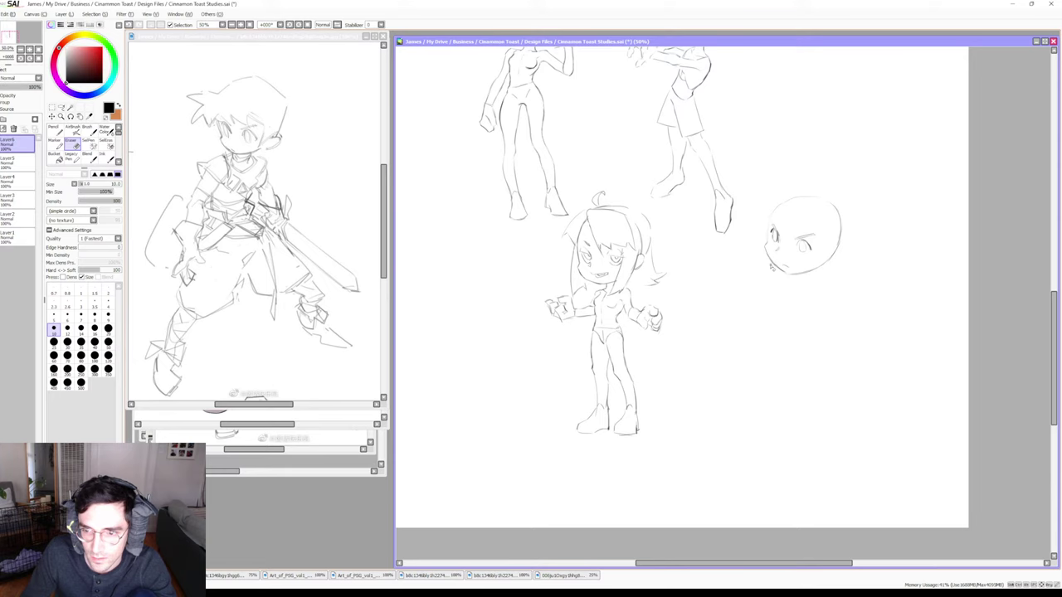
pyautogui.press('b')
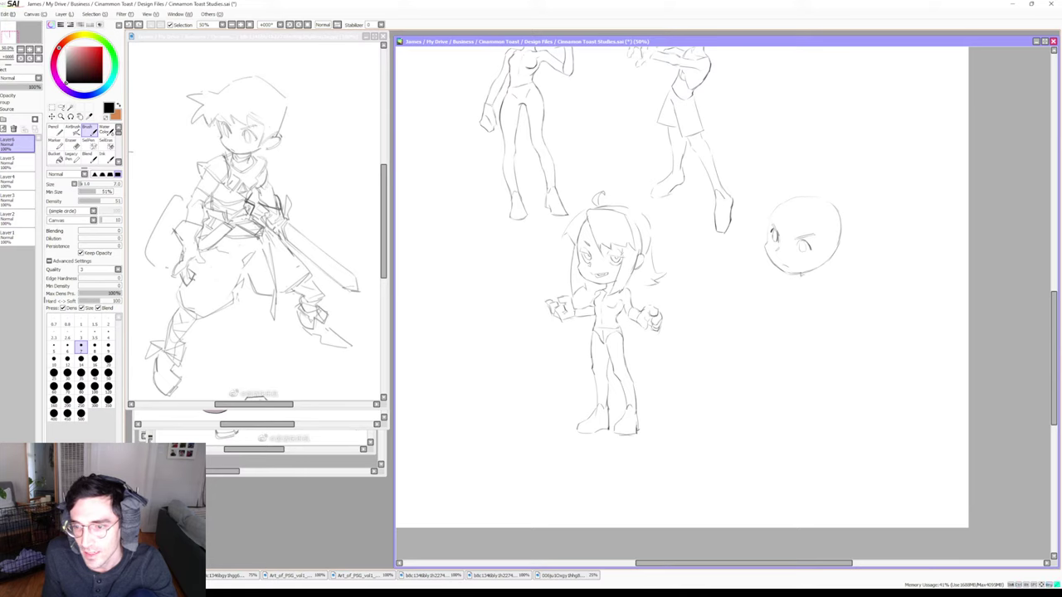
# Redraw the chin line of the new head and refine the jaw curve up toward the ear on the viewer's right
pyautogui.moveTo(785, 274); pyautogui.dragTo(810, 271)
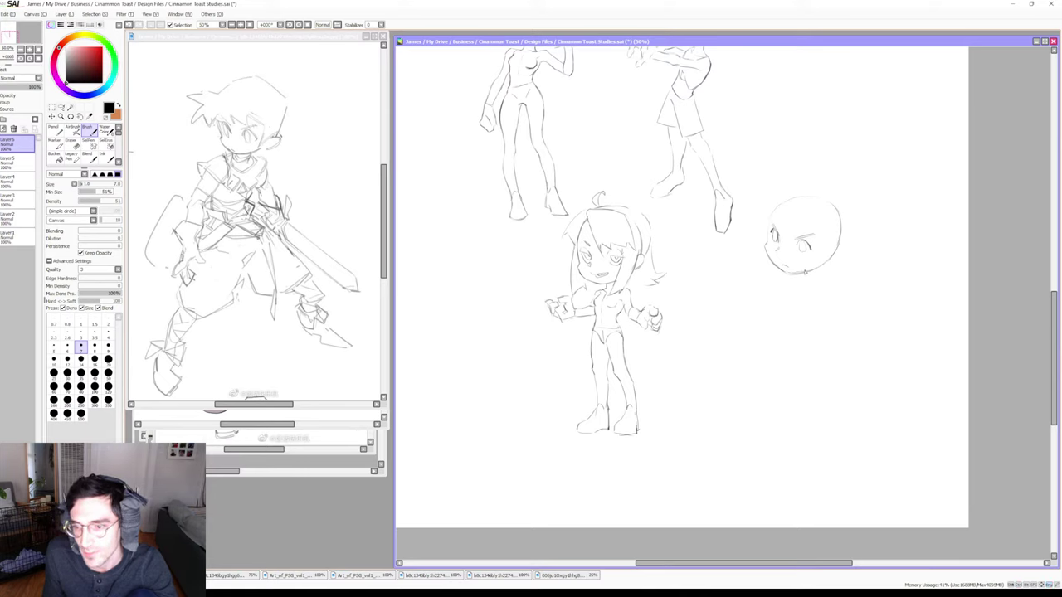
pyautogui.press('e')
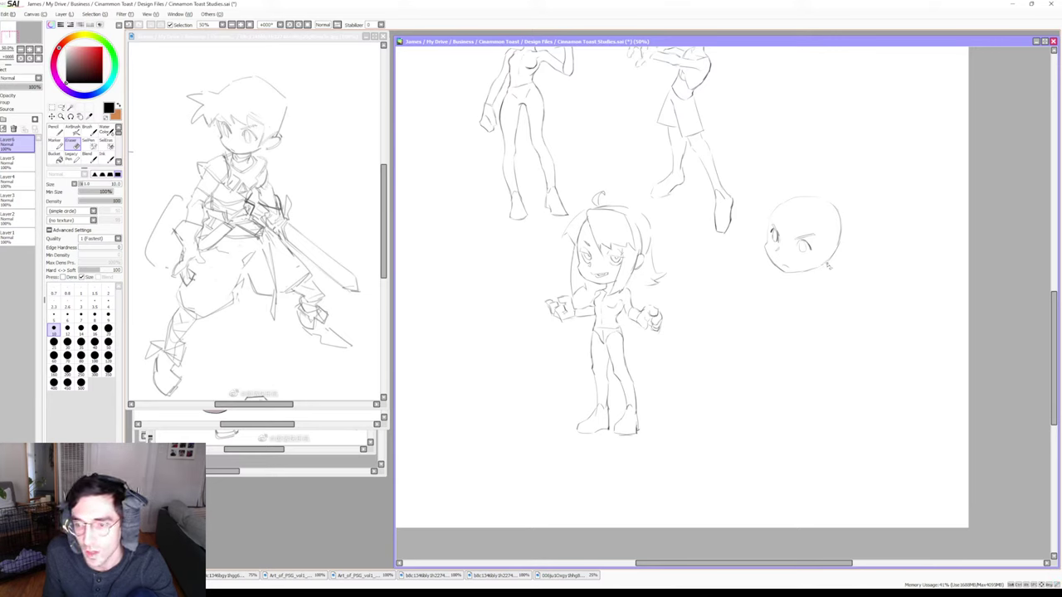
pyautogui.press('b')
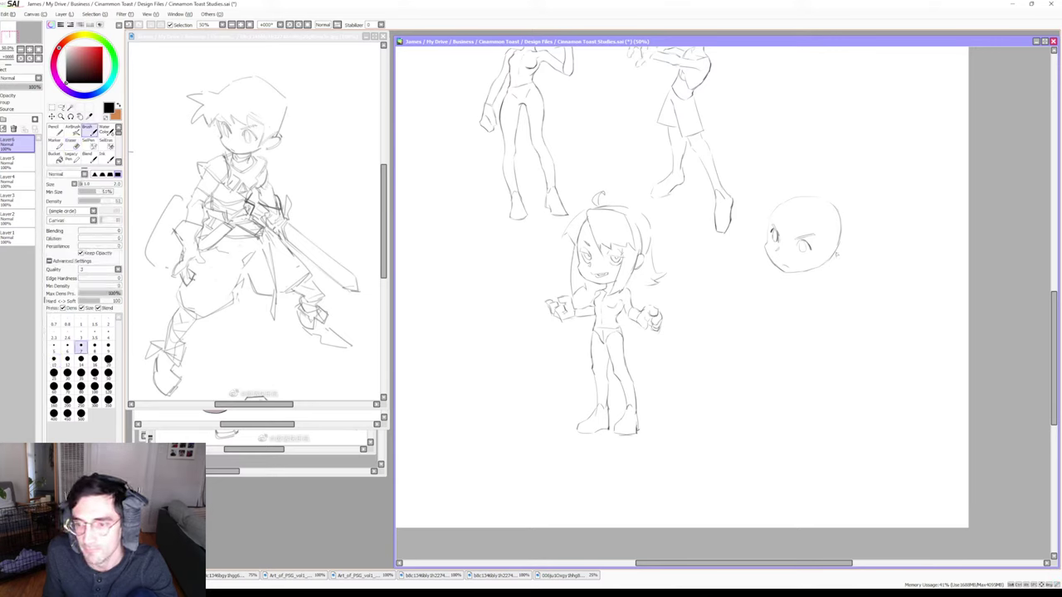
pyautogui.press('e')
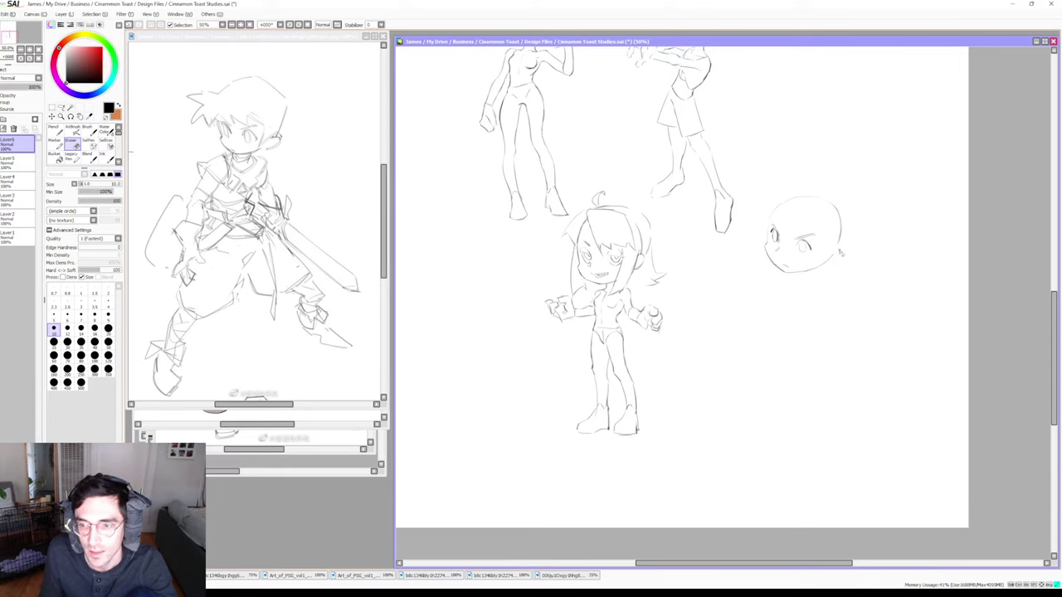
pyautogui.press('b')
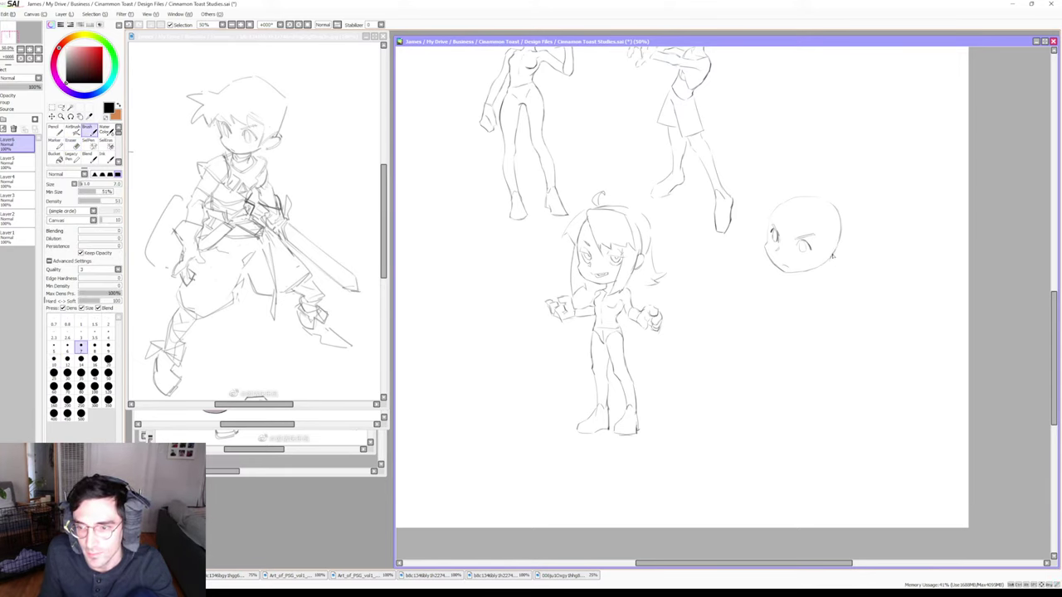
pyautogui.press('e')
pyautogui.press('b')
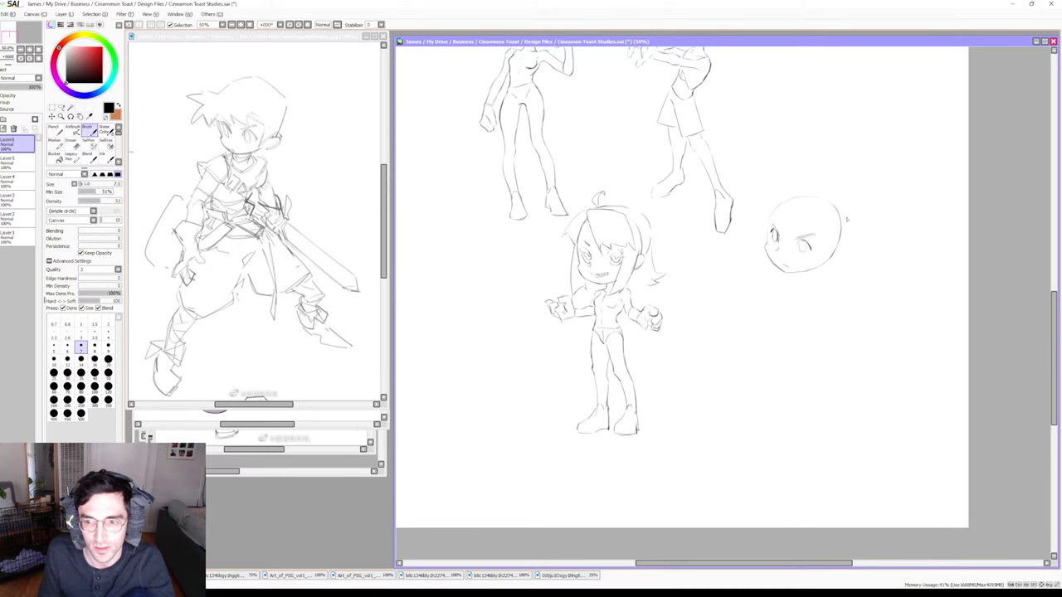
# Draw a small ear at the back of the jaw, erase the overlapping head line, and touch up the near eye
pyautogui.press('e')
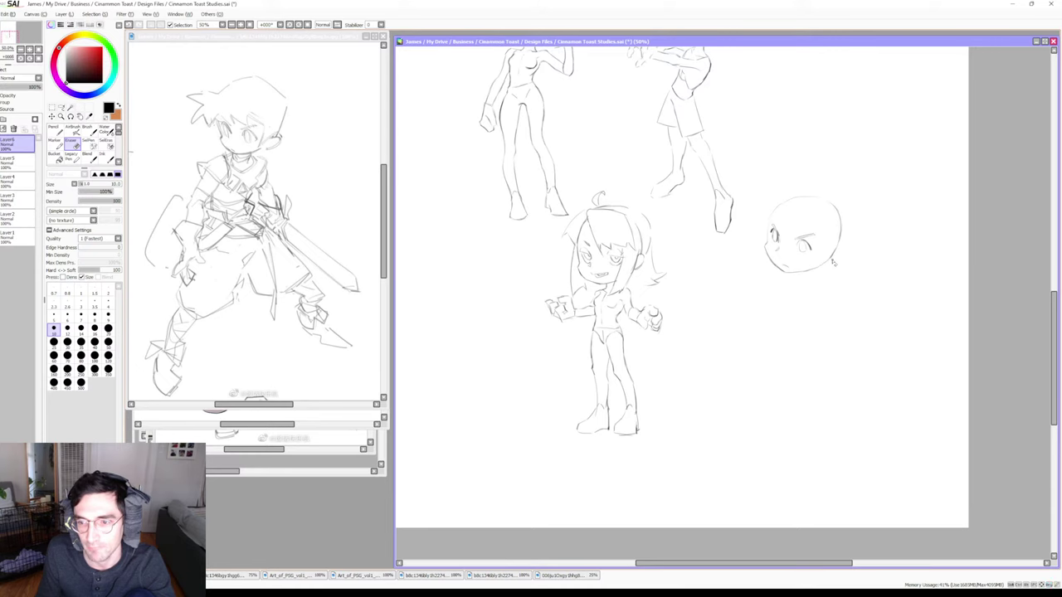
pyautogui.press('b')
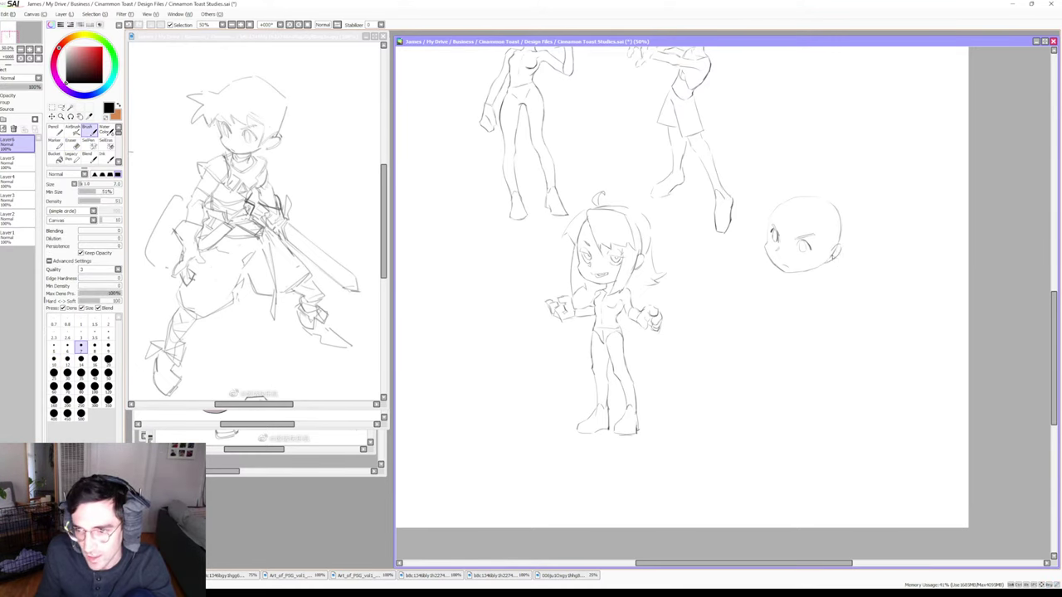
pyautogui.press('e')
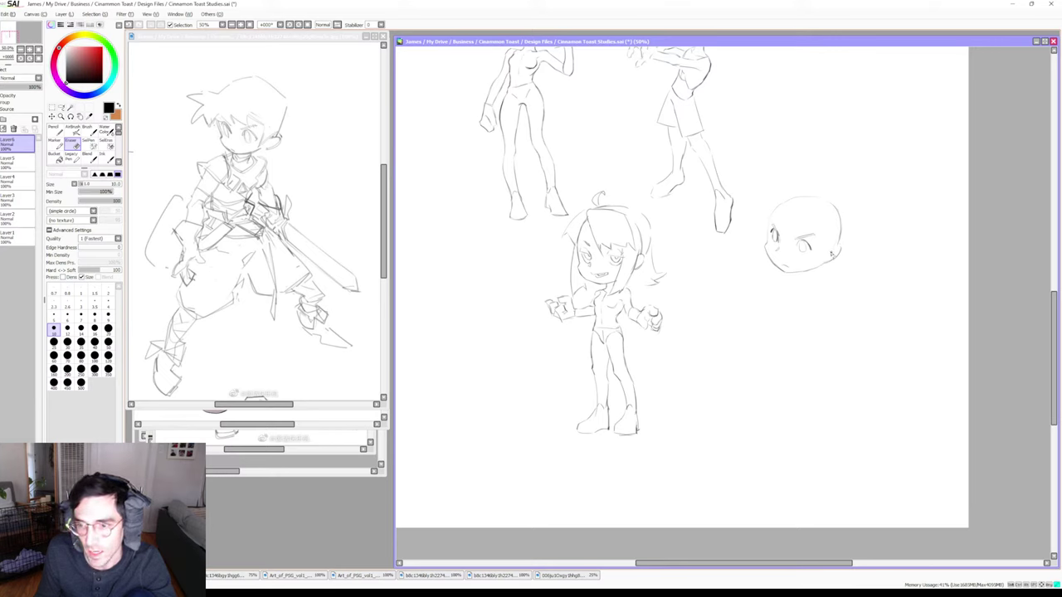
pyautogui.press('b')
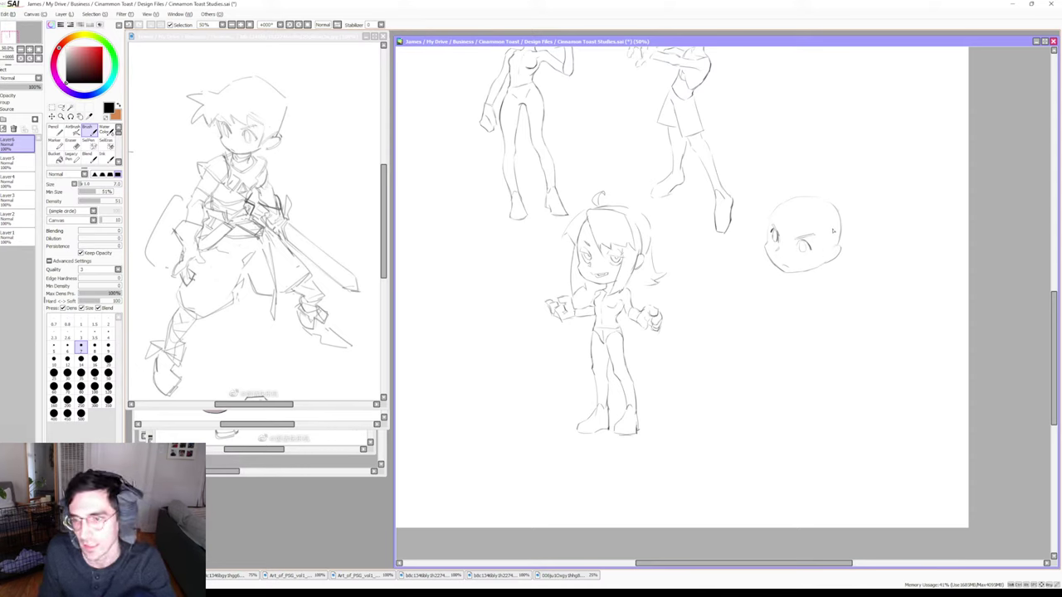
pyautogui.press('e')
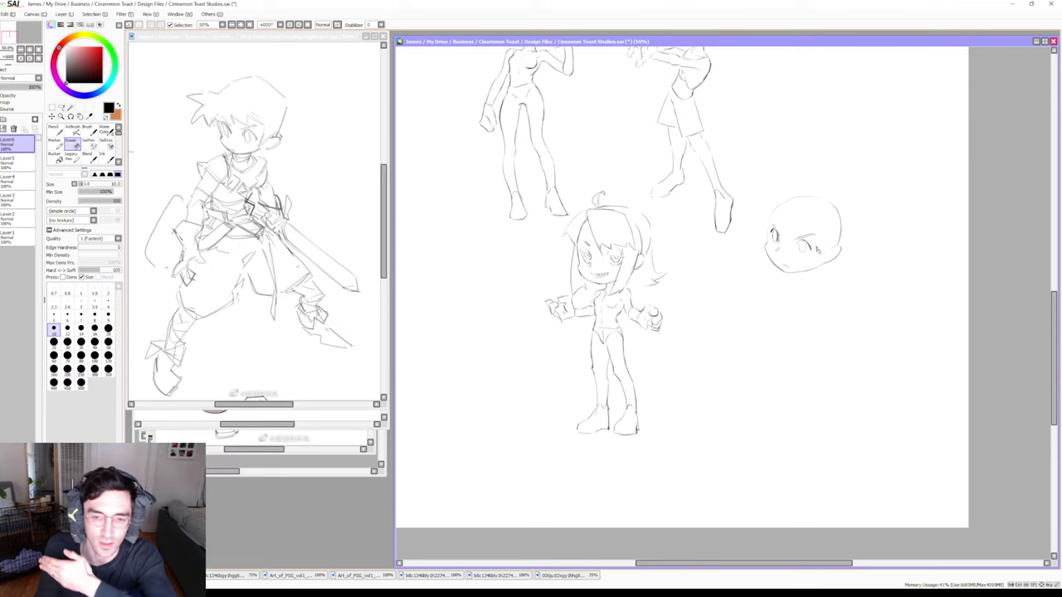
pyautogui.moveTo(817, 249); pyautogui.dragTo(808, 240)
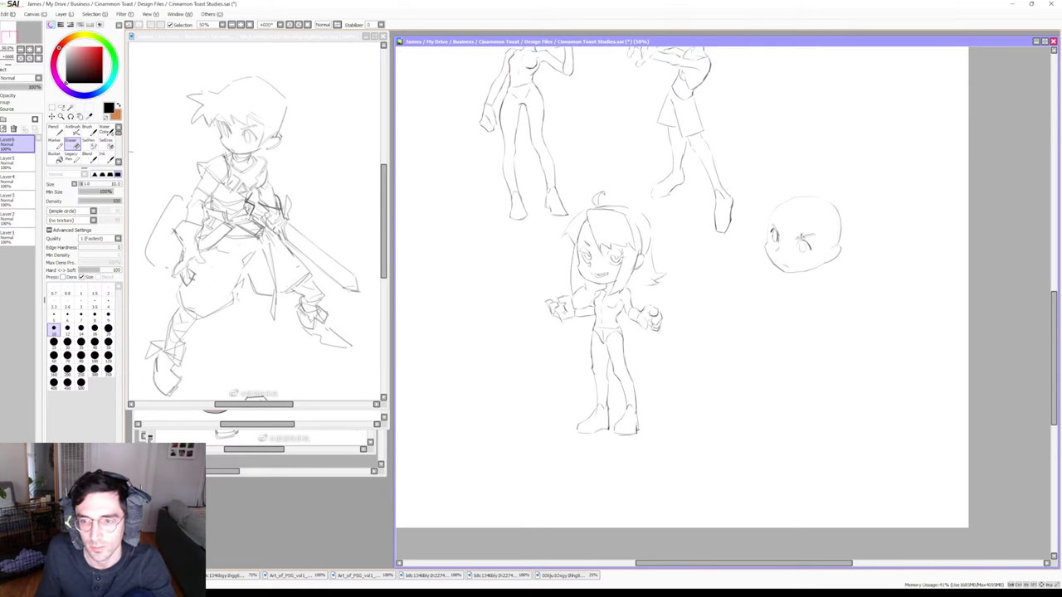
# Draw and refine the first pointed hair spike jutting out from the forehead toward the viewer's left
pyautogui.press('b')
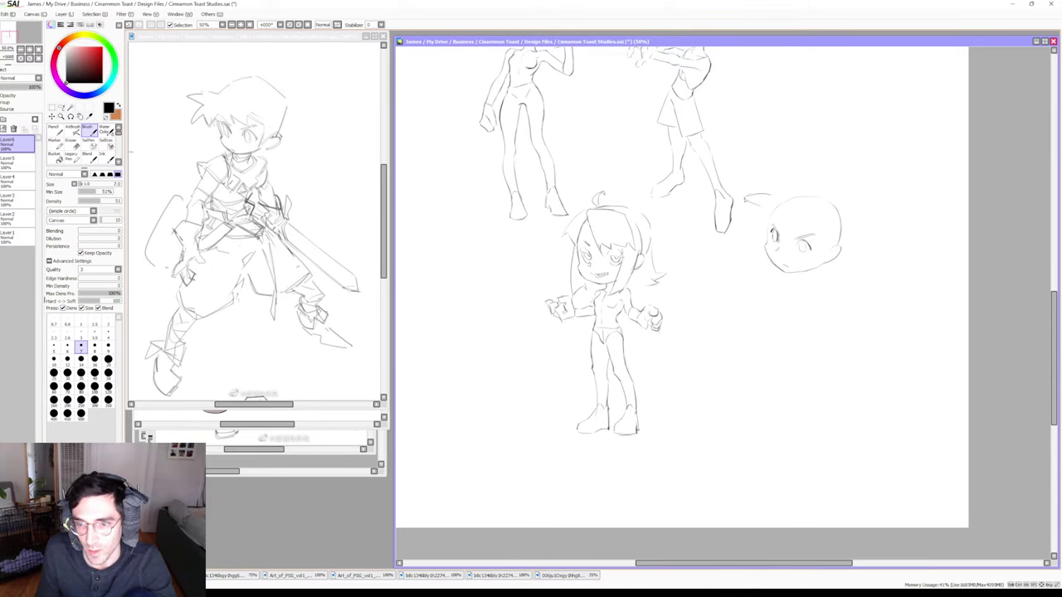
pyautogui.press('e')
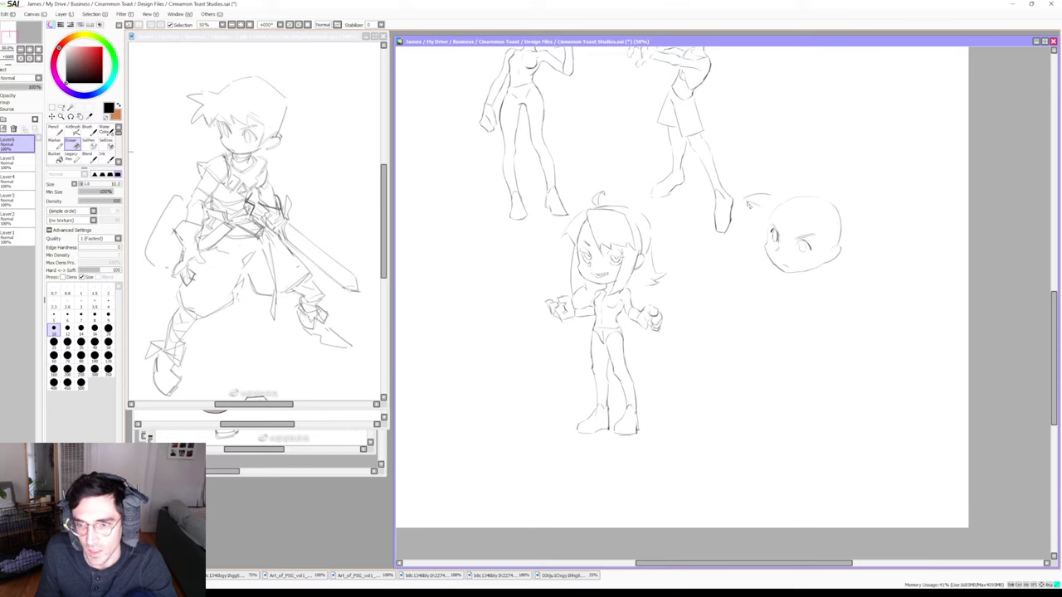
pyautogui.press('b')
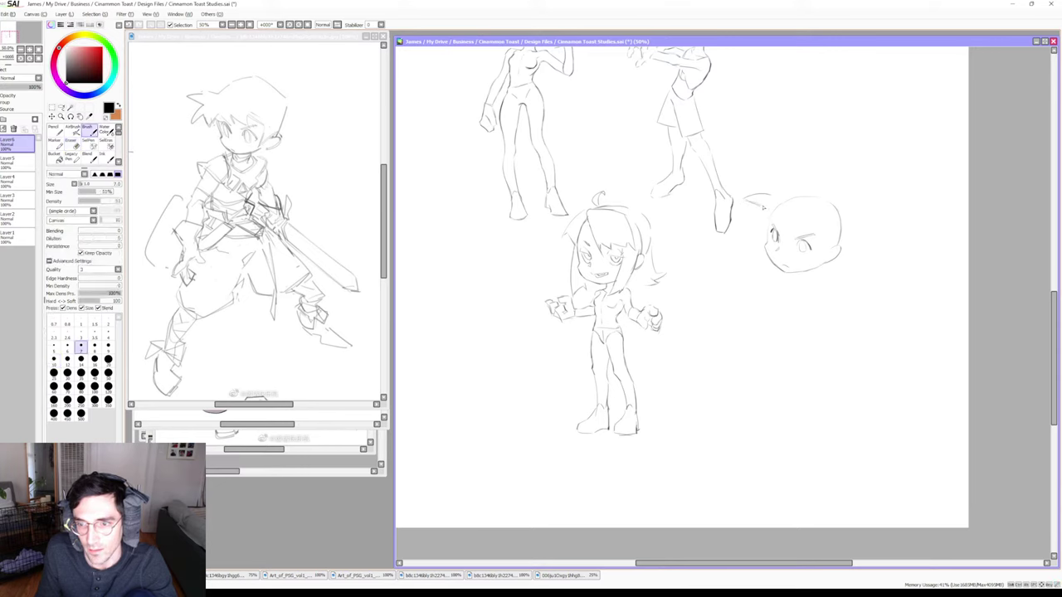
pyautogui.press('e')
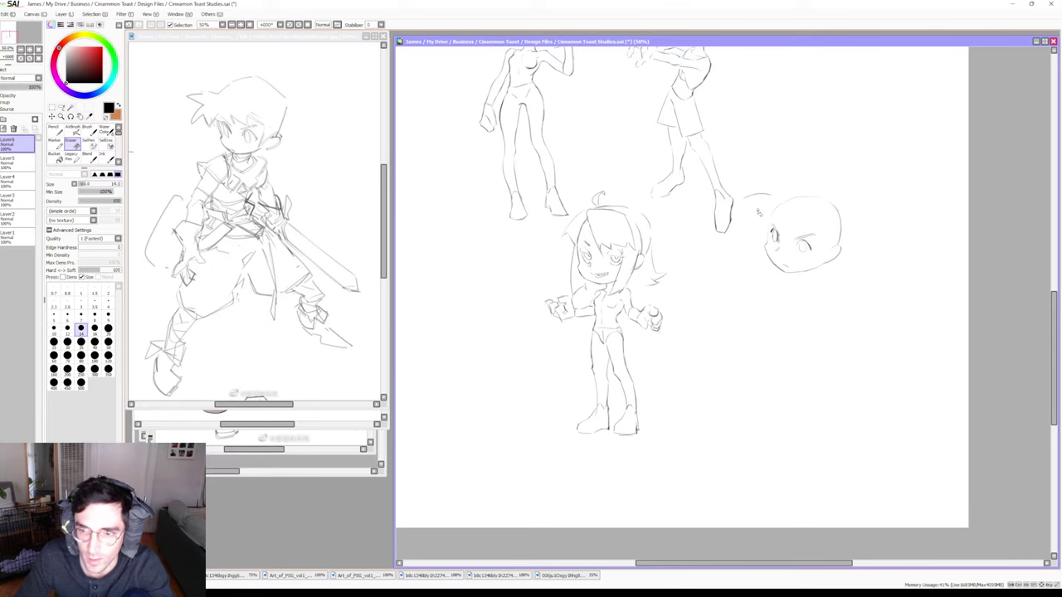
pyautogui.press('b')
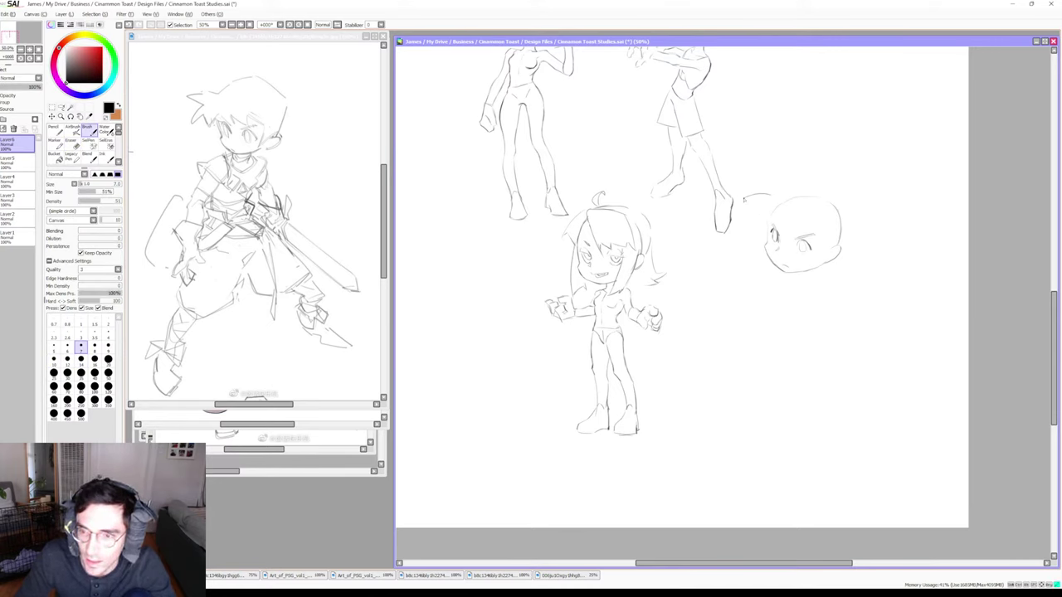
pyautogui.press('e')
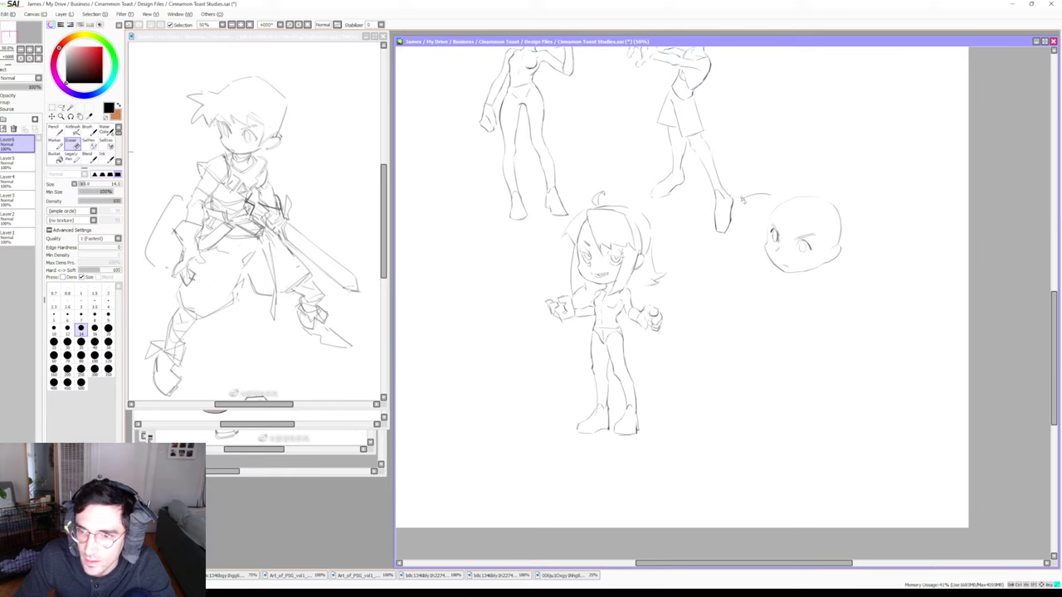
pyautogui.press('b')
pyautogui.press('e')
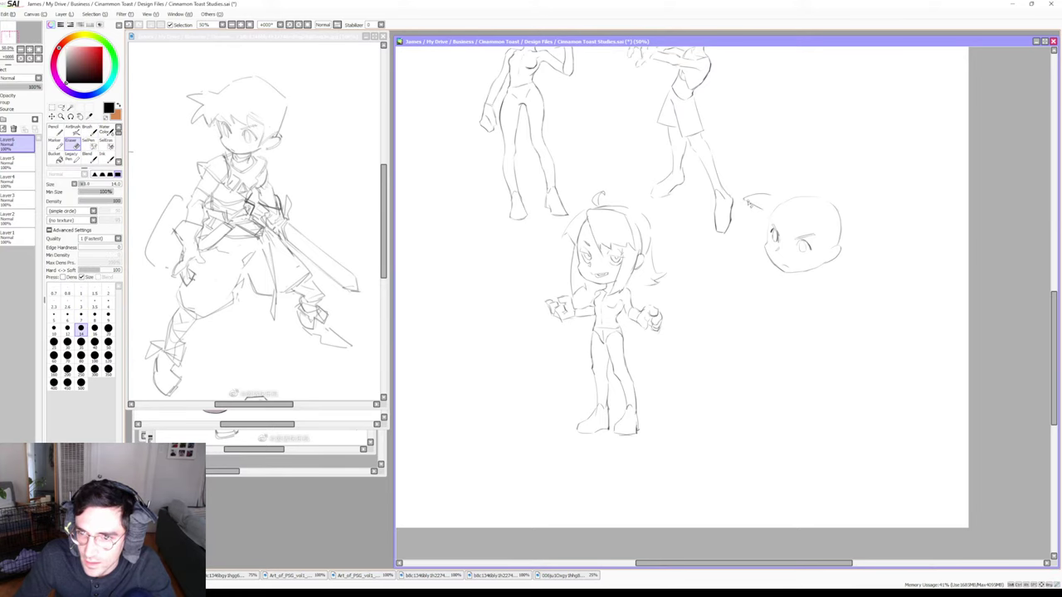
pyautogui.press('b')
pyautogui.moveTo(746, 203); pyautogui.dragTo(767, 200)
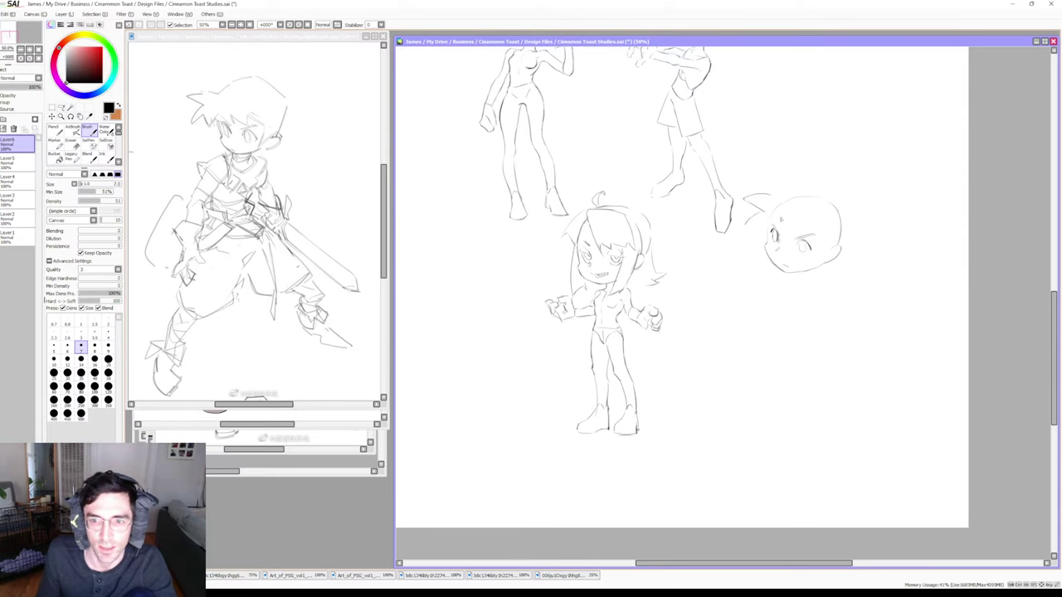
# Draw and clean up a second, smaller hair spike beneath the first one at the front of the new head
pyautogui.press('e')
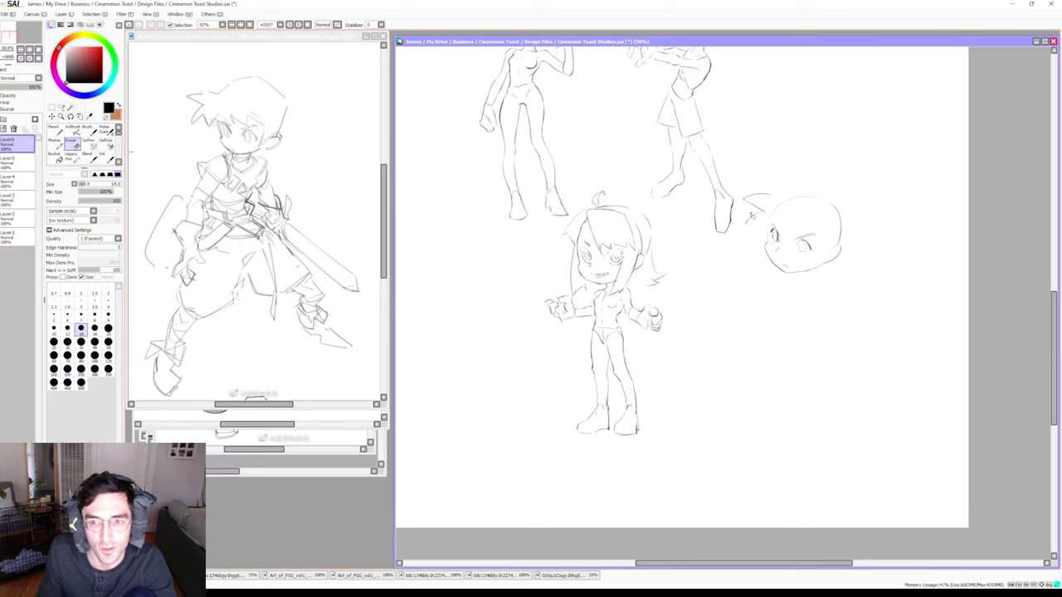
pyautogui.press('b')
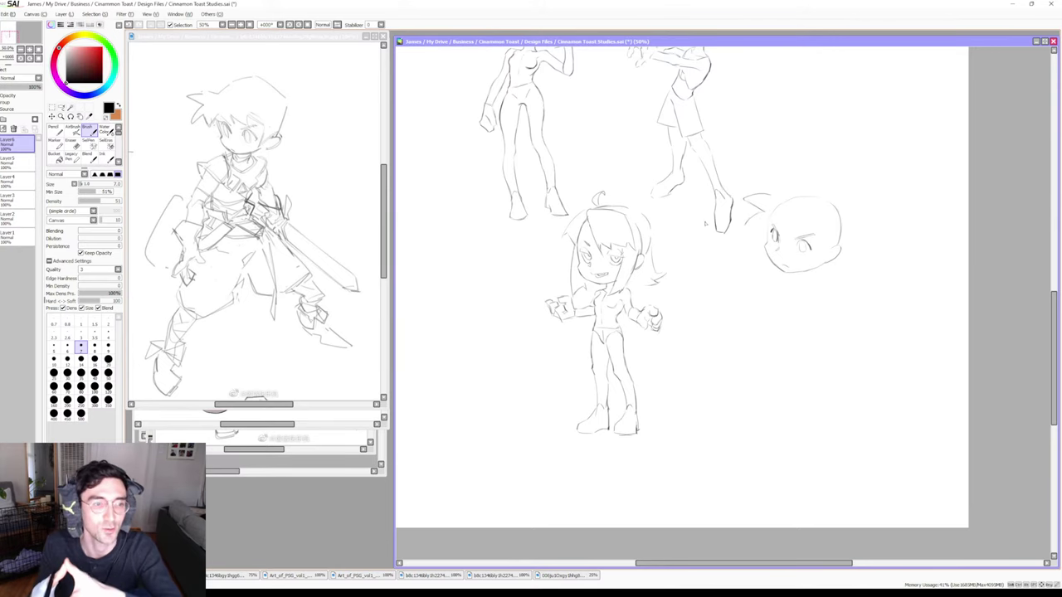
pyautogui.press('e')
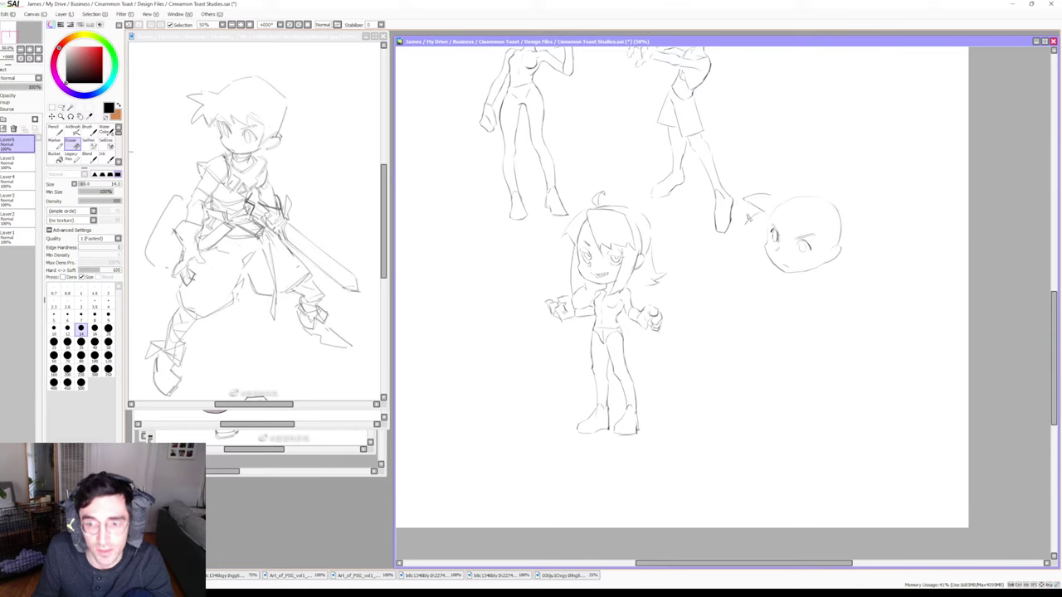
pyautogui.press('b')
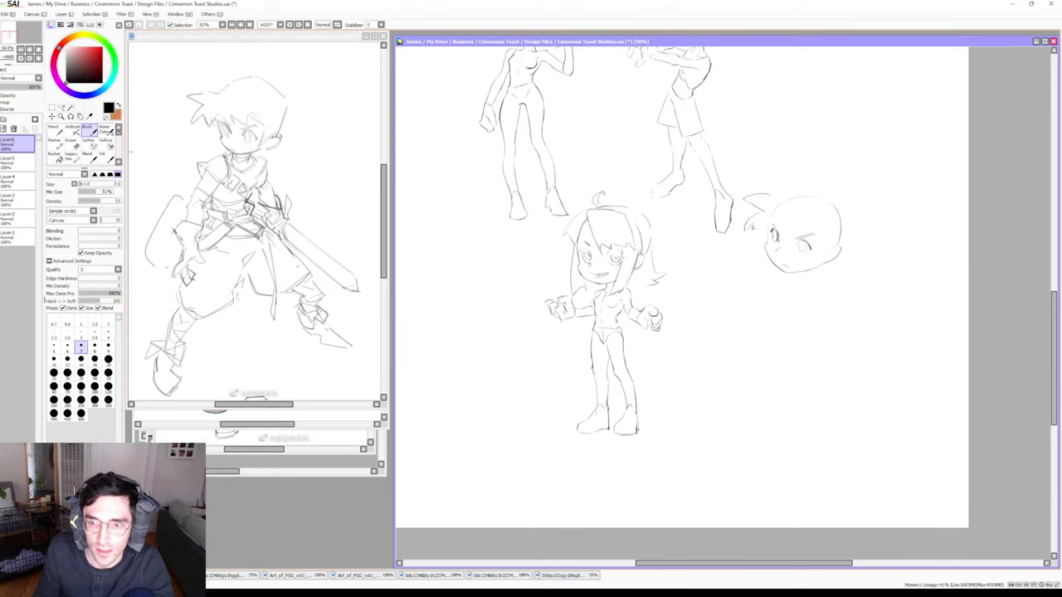
pyautogui.press('e')
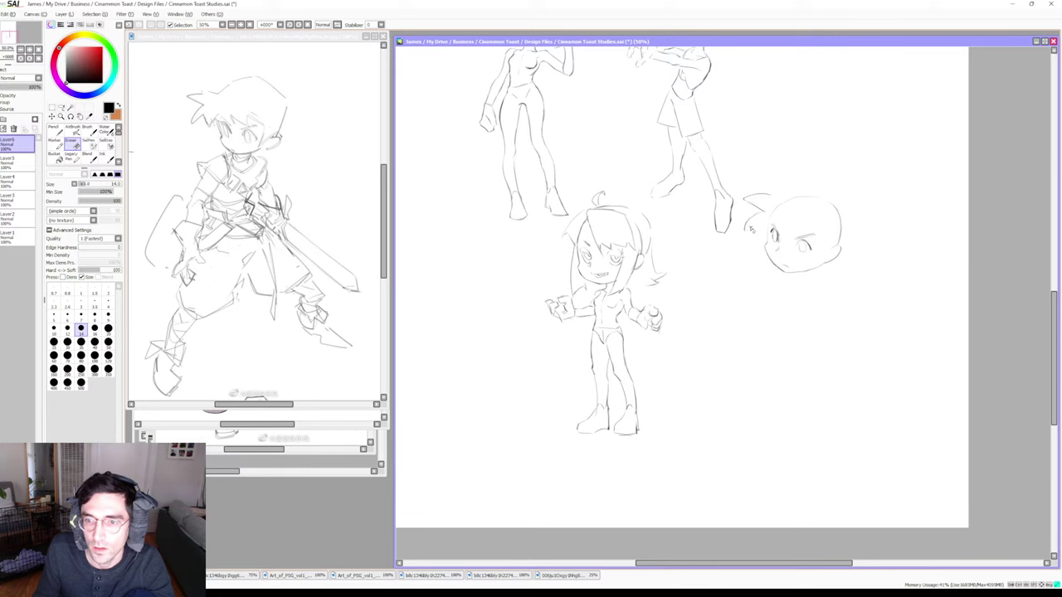
# Draw the pointed fringe strands hanging over the forehead above both eyes and clean up their overlaps
pyautogui.press('b')
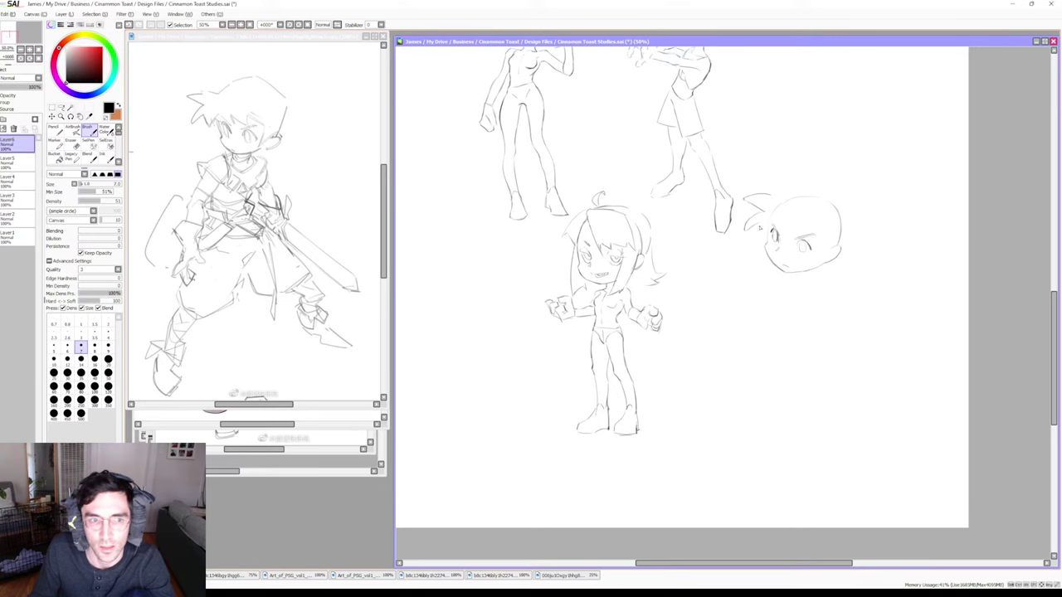
pyautogui.moveTo(758, 225); pyautogui.dragTo(763, 235)
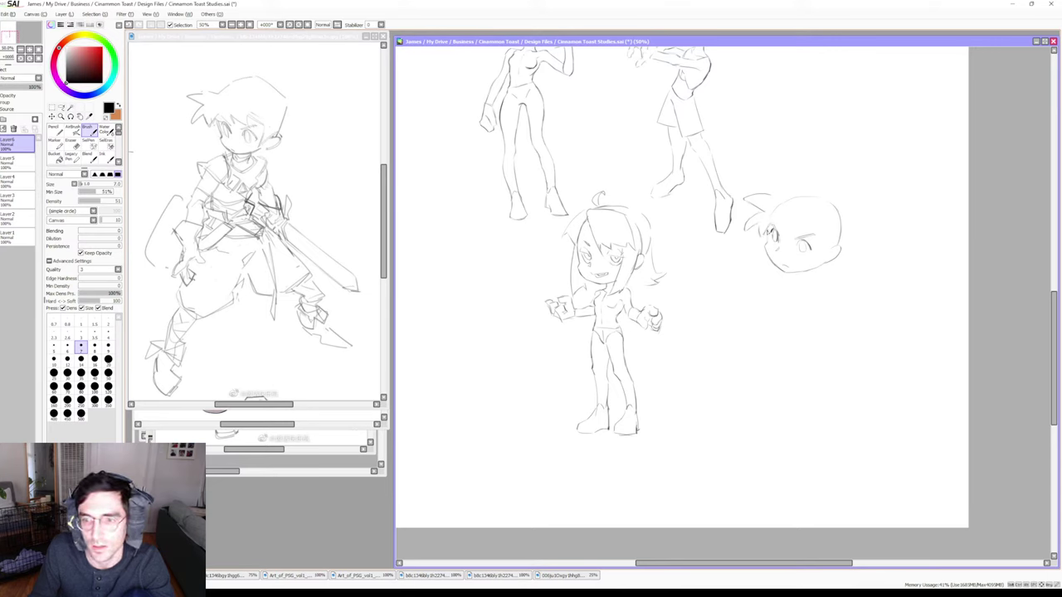
pyautogui.press('e')
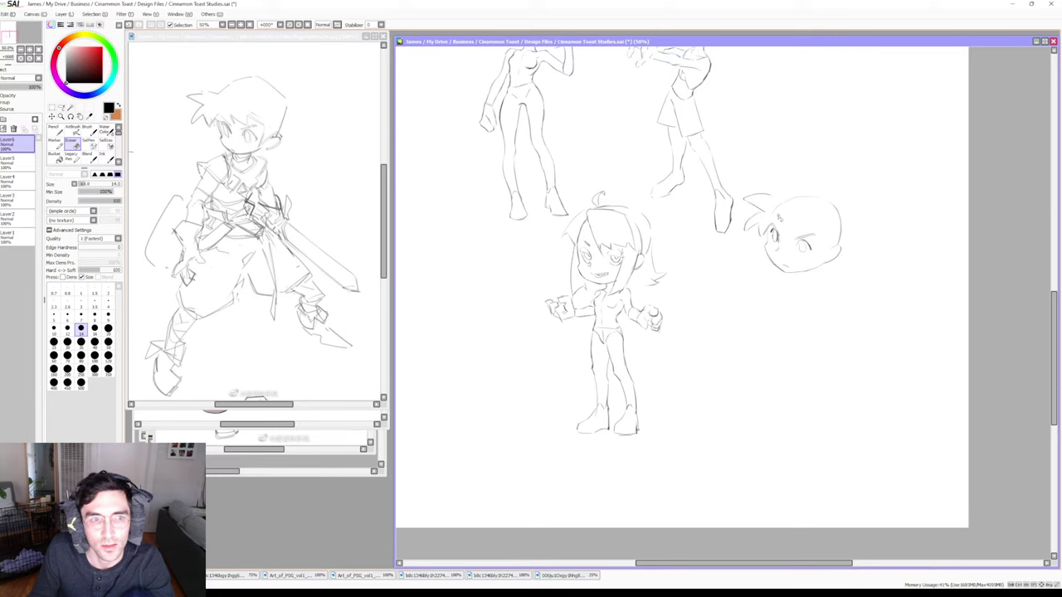
pyautogui.press('b')
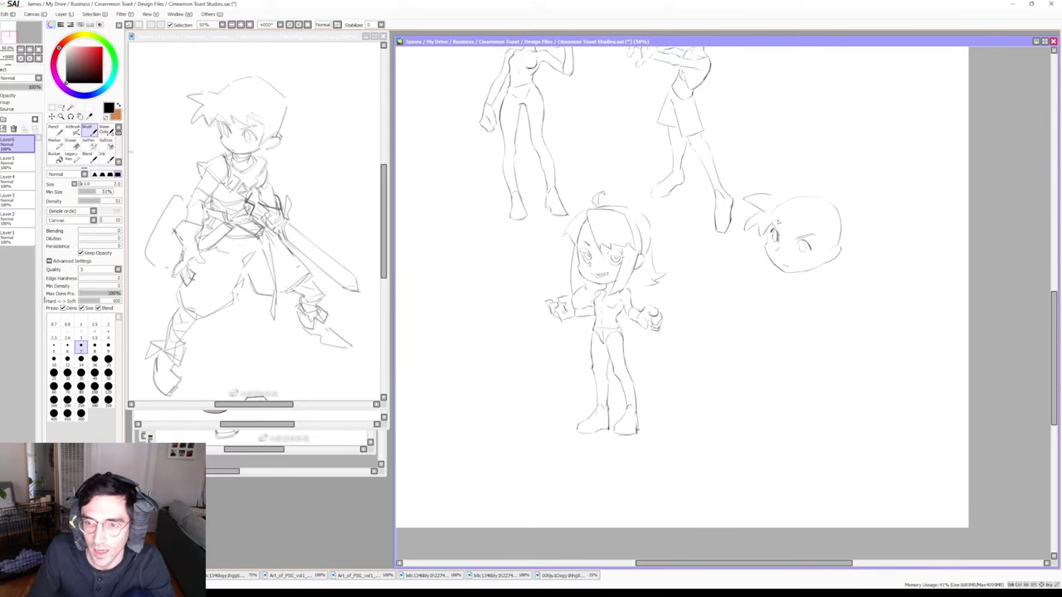
pyautogui.moveTo(778, 227); pyautogui.dragTo(781, 233)
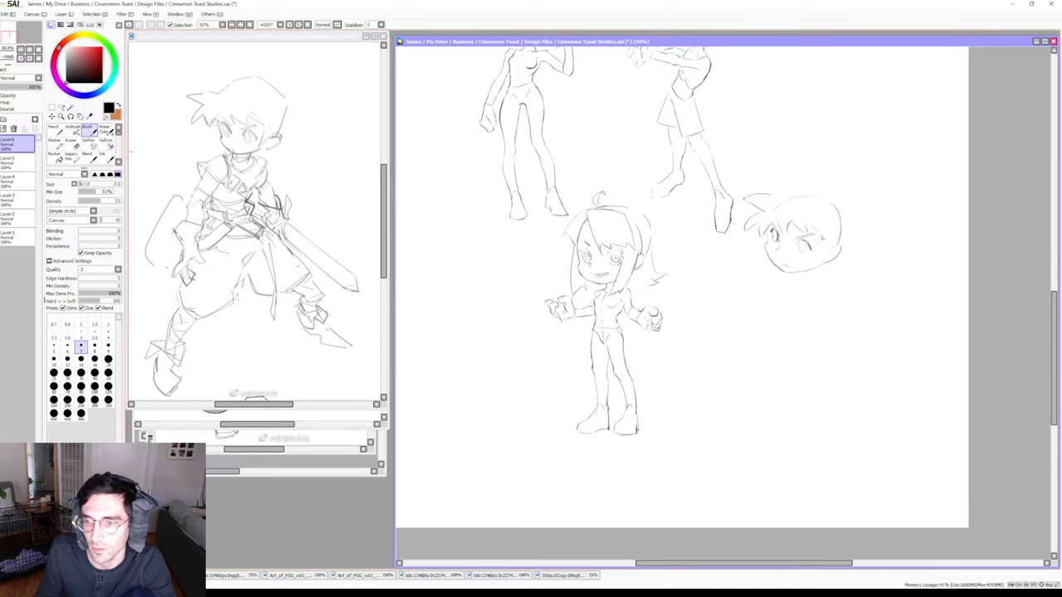
# Draw the sideburn strand in front of the ear, then clean up and redraw the adjoining jaw line and ear
pyautogui.moveTo(819, 238); pyautogui.dragTo(819, 261)
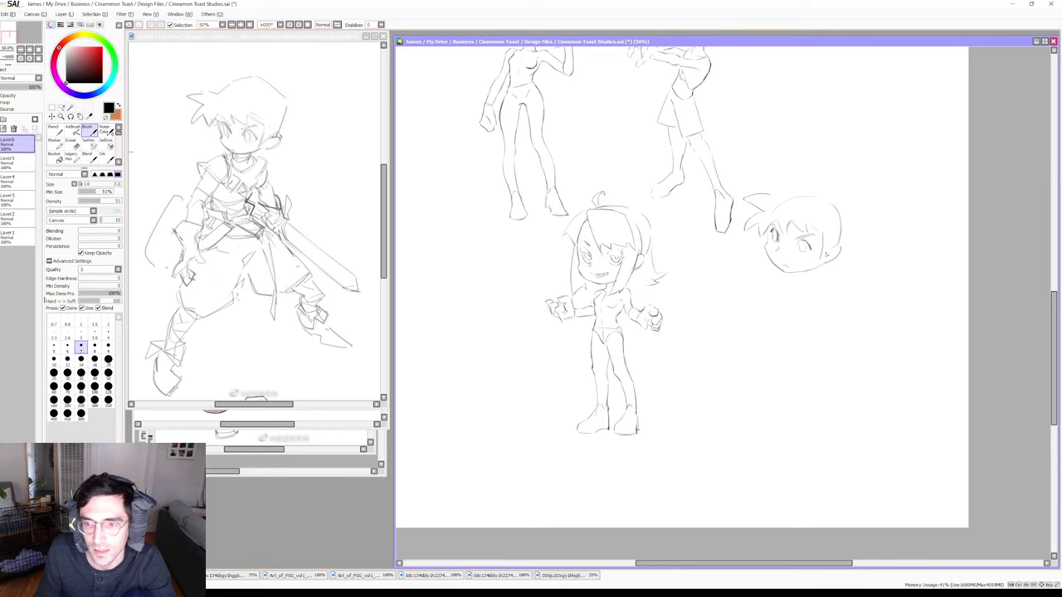
pyautogui.press('e')
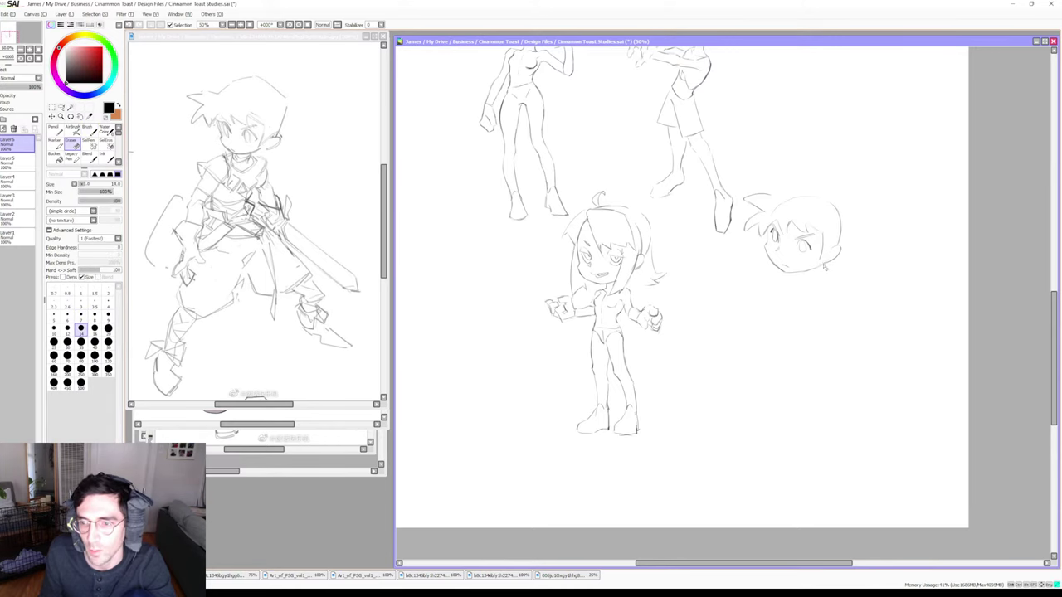
pyautogui.press('b')
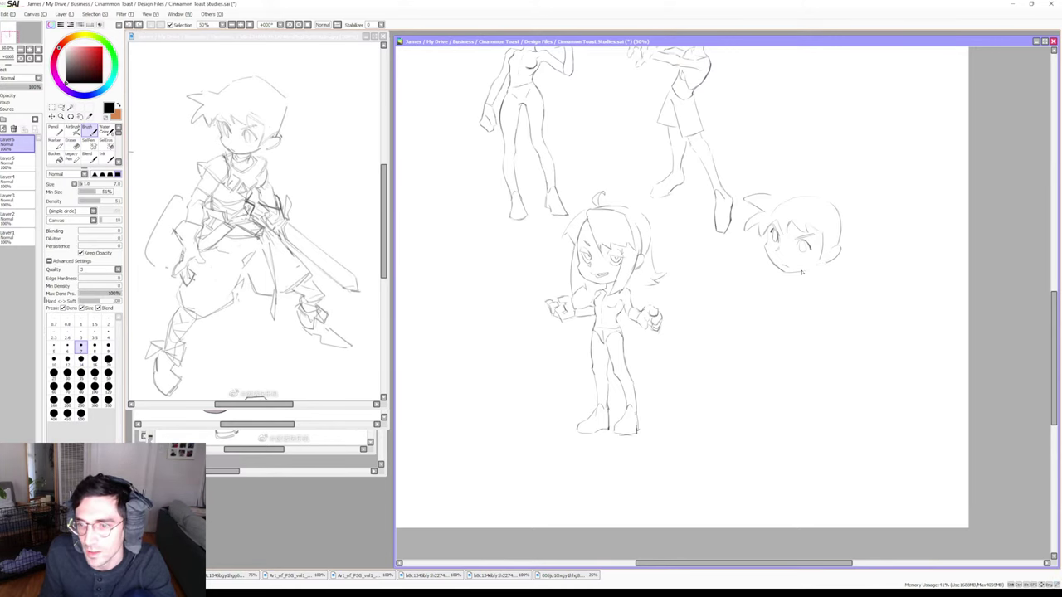
pyautogui.press('e')
pyautogui.press('b')
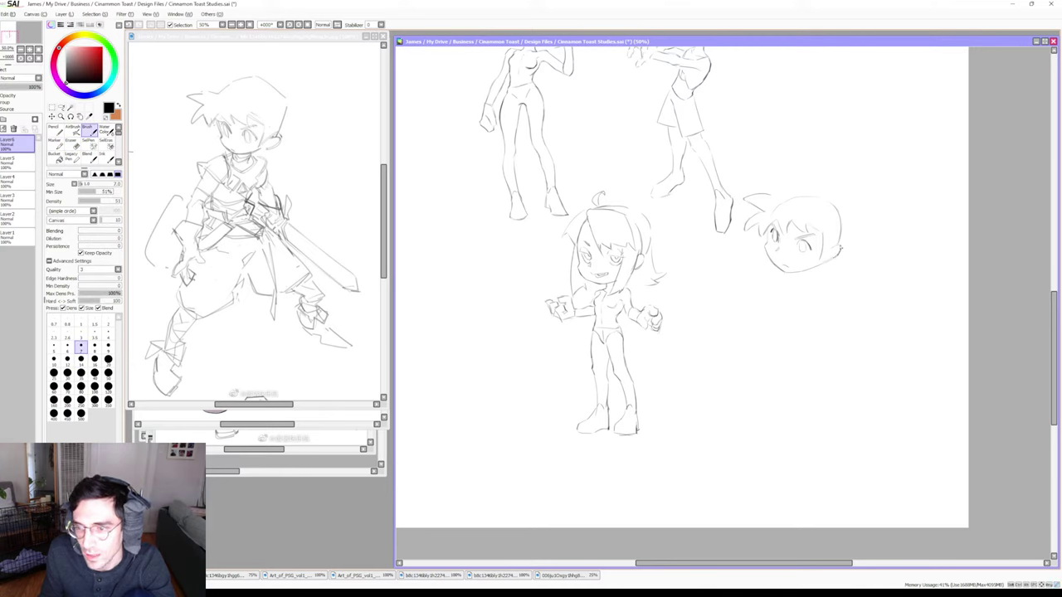
pyautogui.press('e')
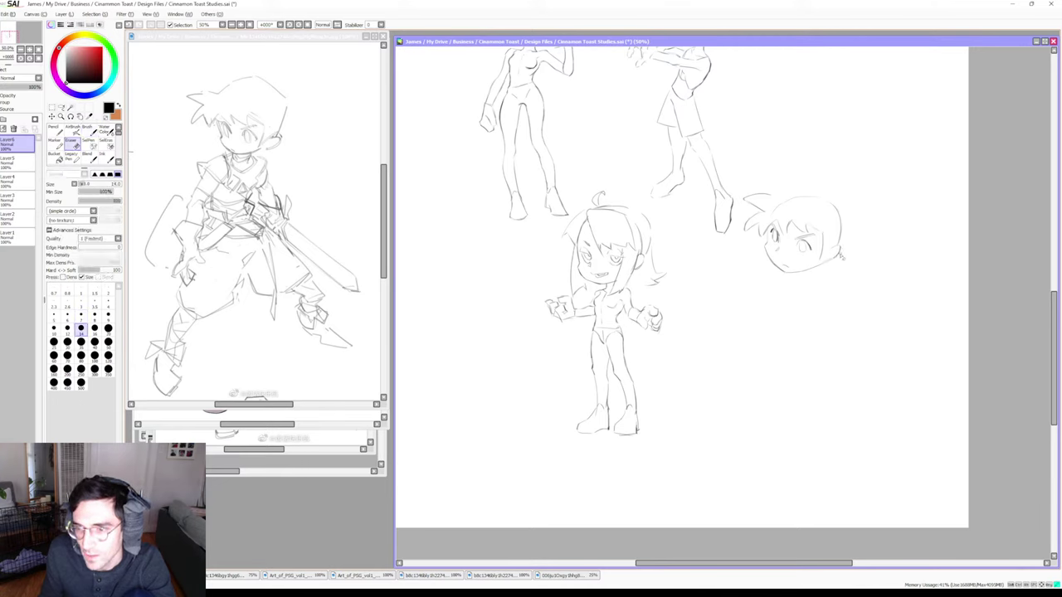
pyautogui.press('b')
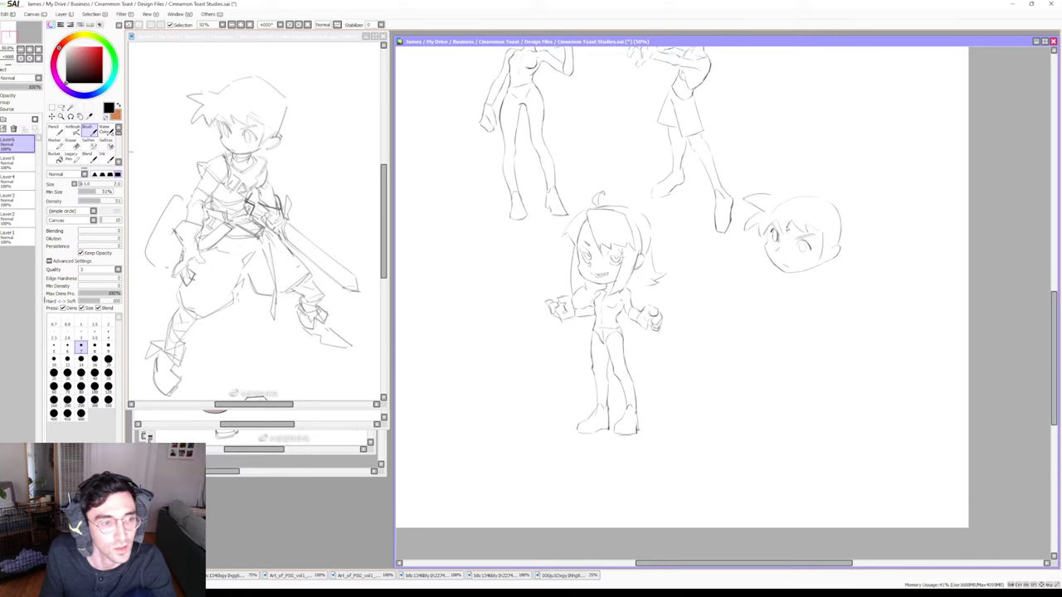
# Erase the old skull line above the forehead and draw a fuller hair outline over the crown and back of the head
pyautogui.press('e')
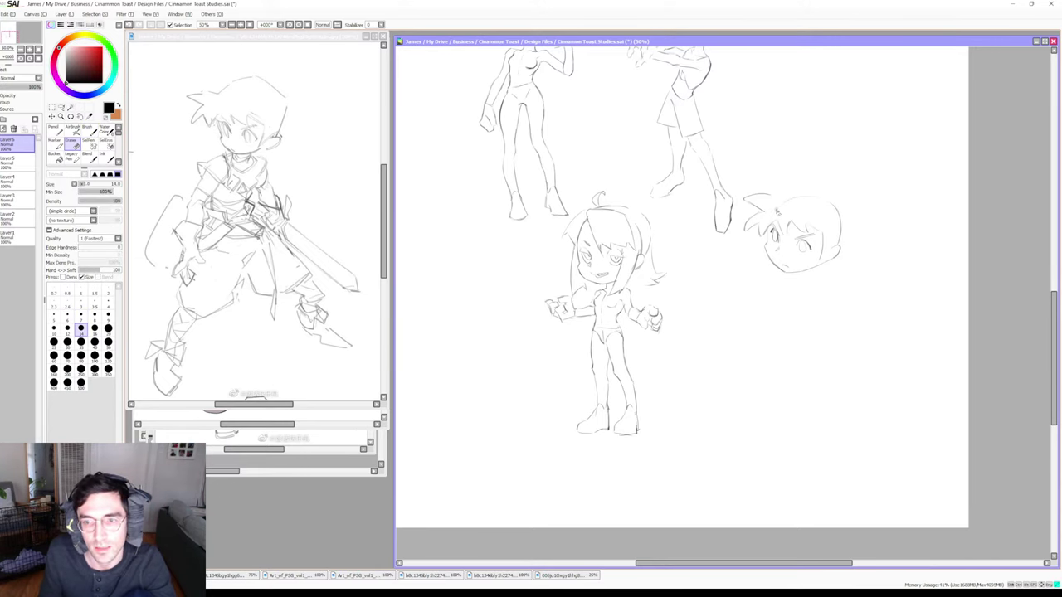
pyautogui.press('b')
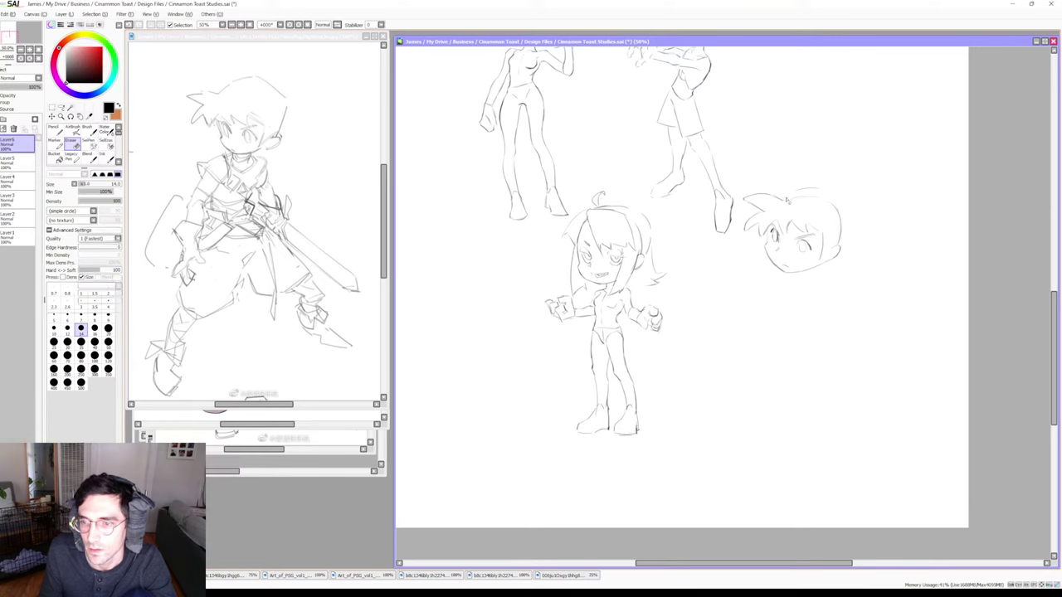
pyautogui.press('e')
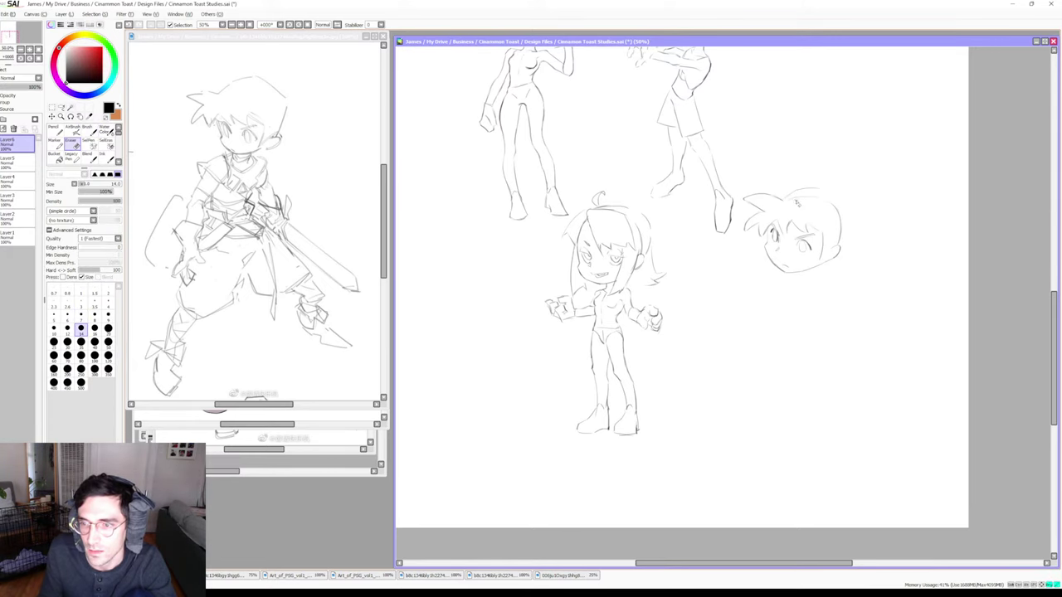
pyautogui.press('b')
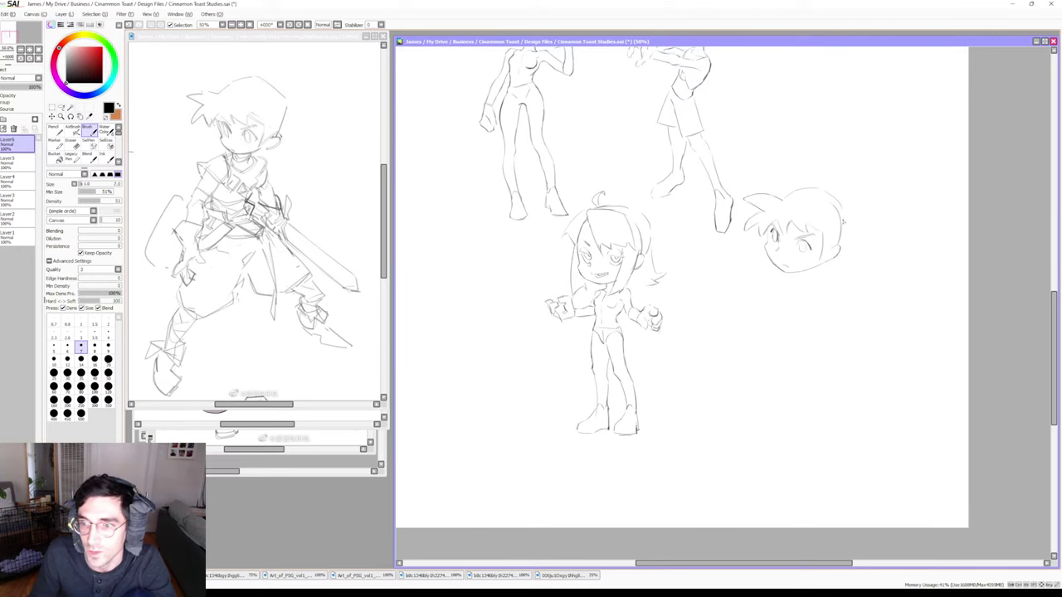
pyautogui.moveTo(843, 214); pyautogui.dragTo(841, 242)
# Erase the leftover skull line inside the new hair outline and tidy the lines around the ear
pyautogui.press('e')
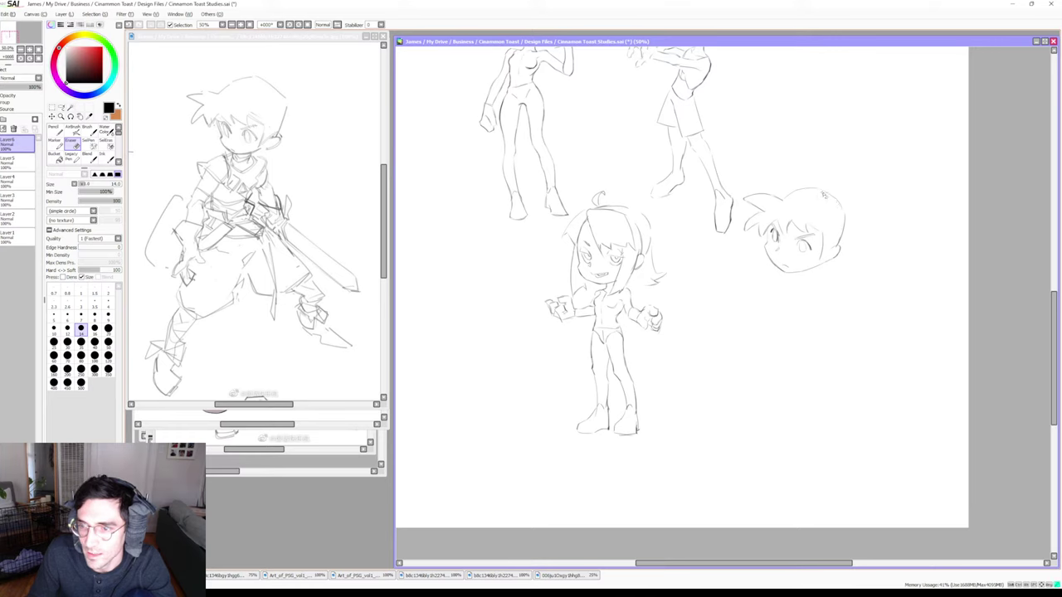
pyautogui.press('b')
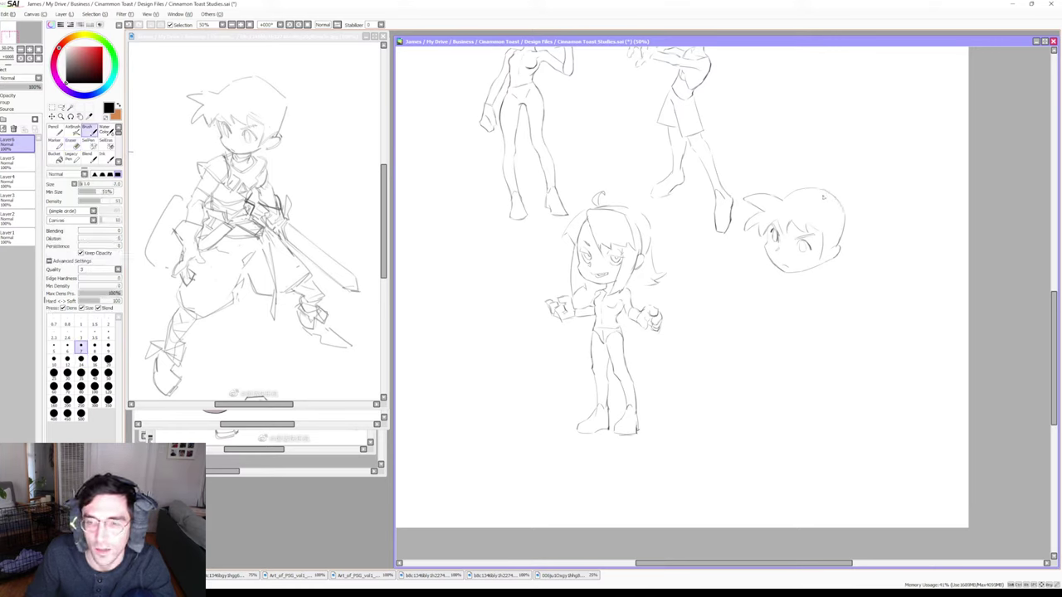
pyautogui.press('e')
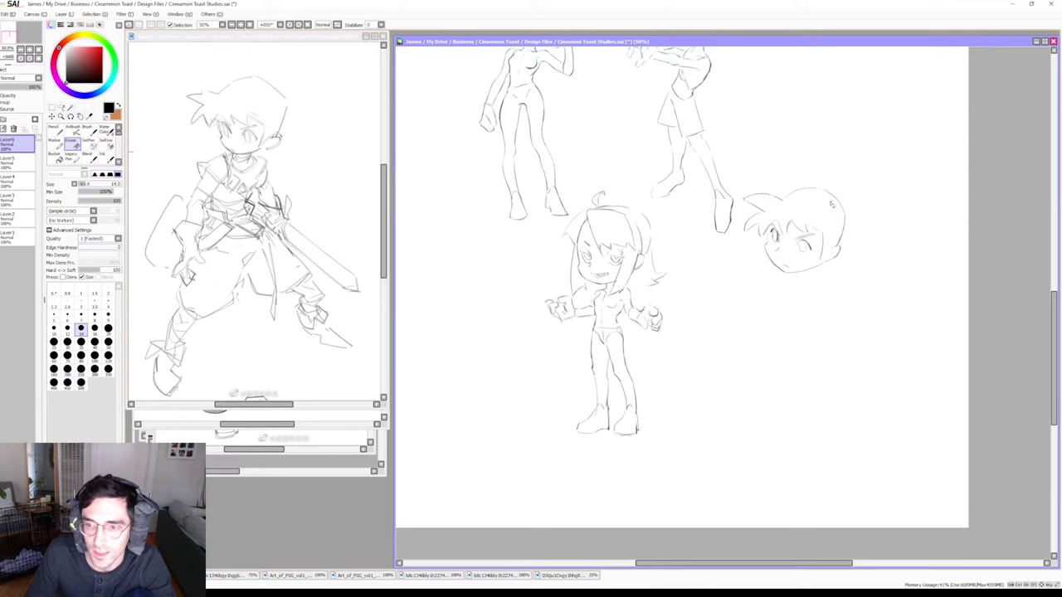
pyautogui.press('b')
pyautogui.press('e')
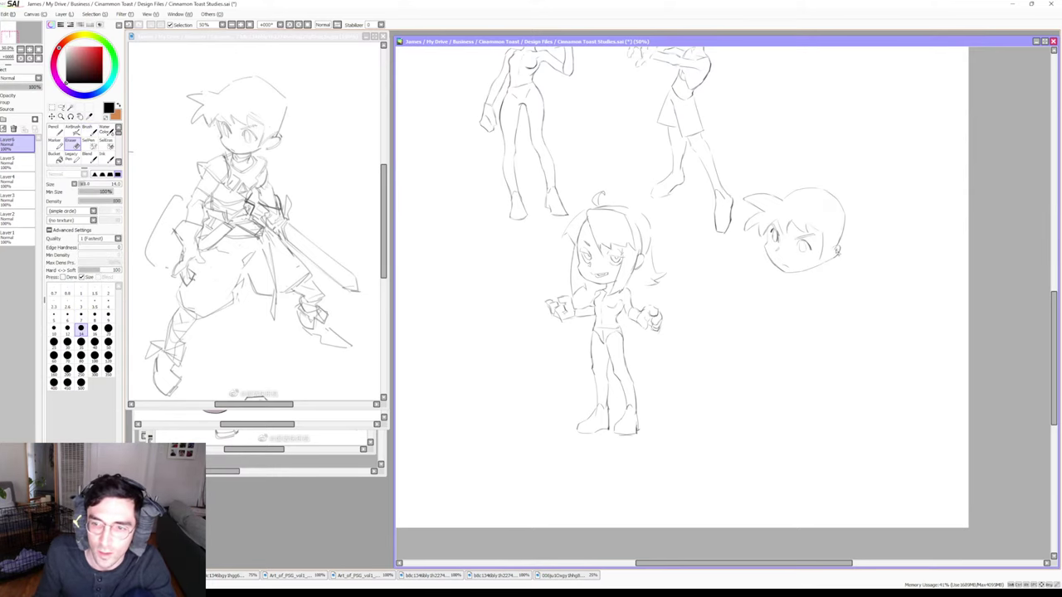
# Touch up the far eye and the brow area beneath the fringe
pyautogui.press('b')
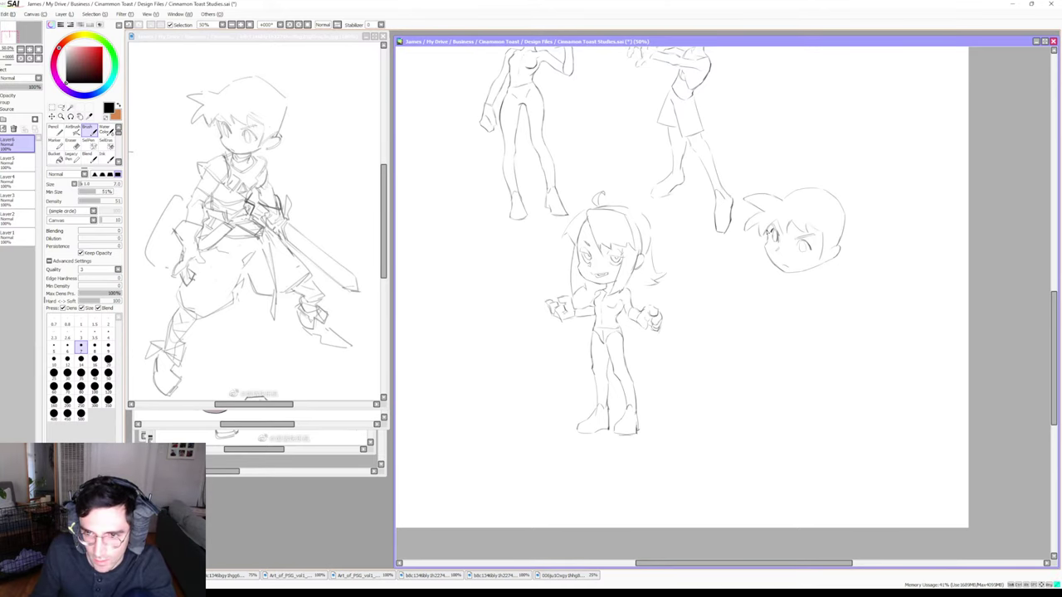
pyautogui.press('e')
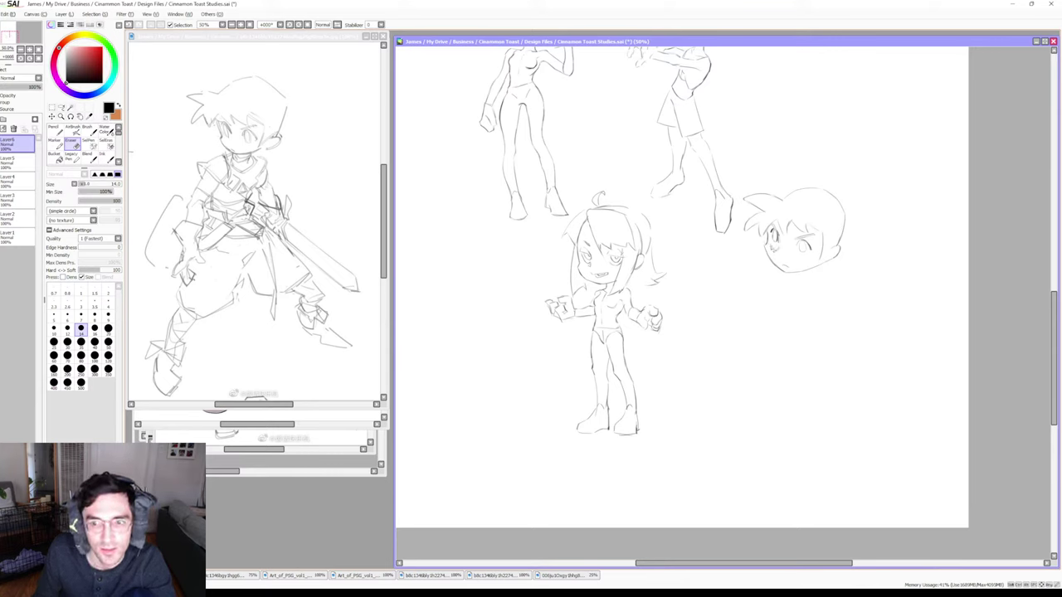
pyautogui.press('b')
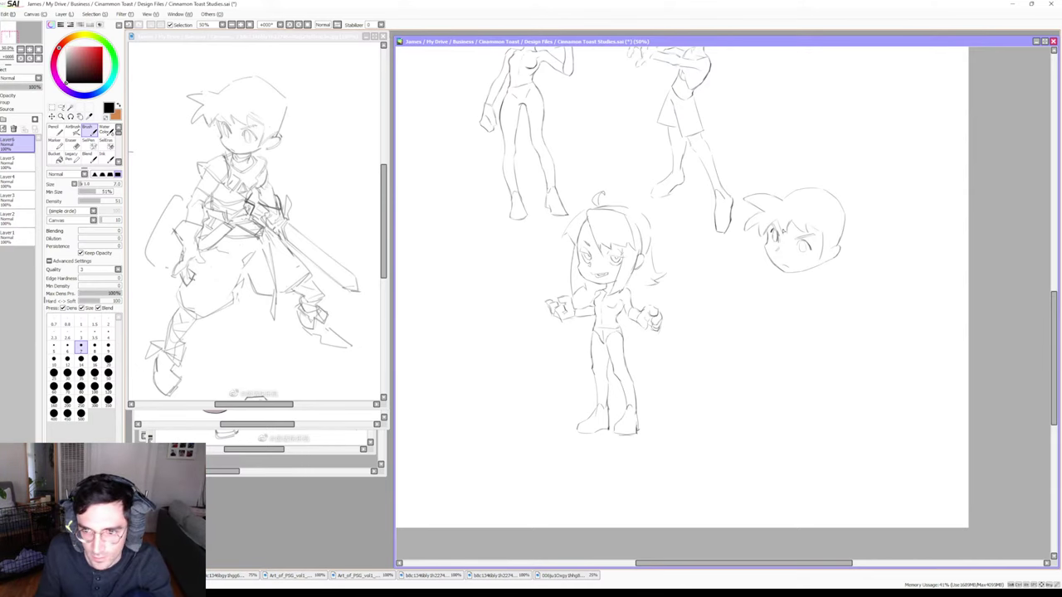
# Refine the small pointed strands of the front hair tuft with alternating erasing and redrawing, and tidy the surrounding face lines
pyautogui.press('e')
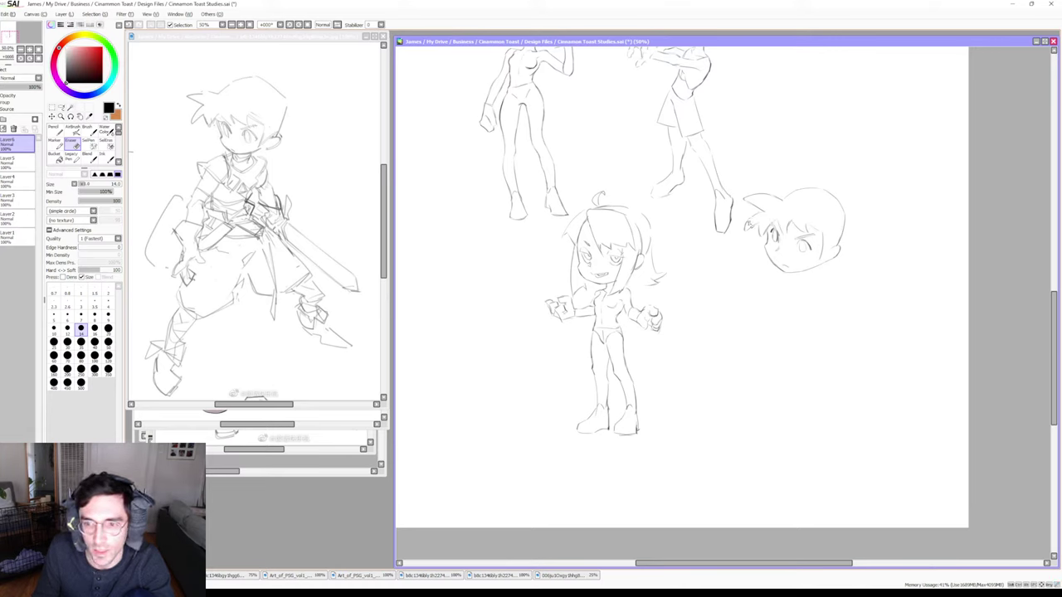
pyautogui.press('b')
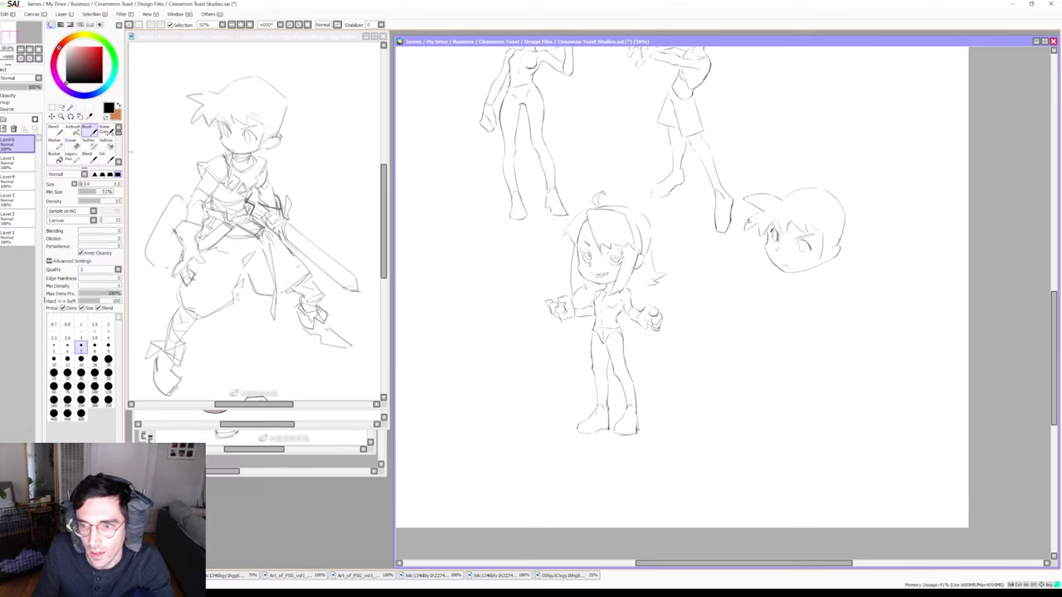
pyautogui.press('e')
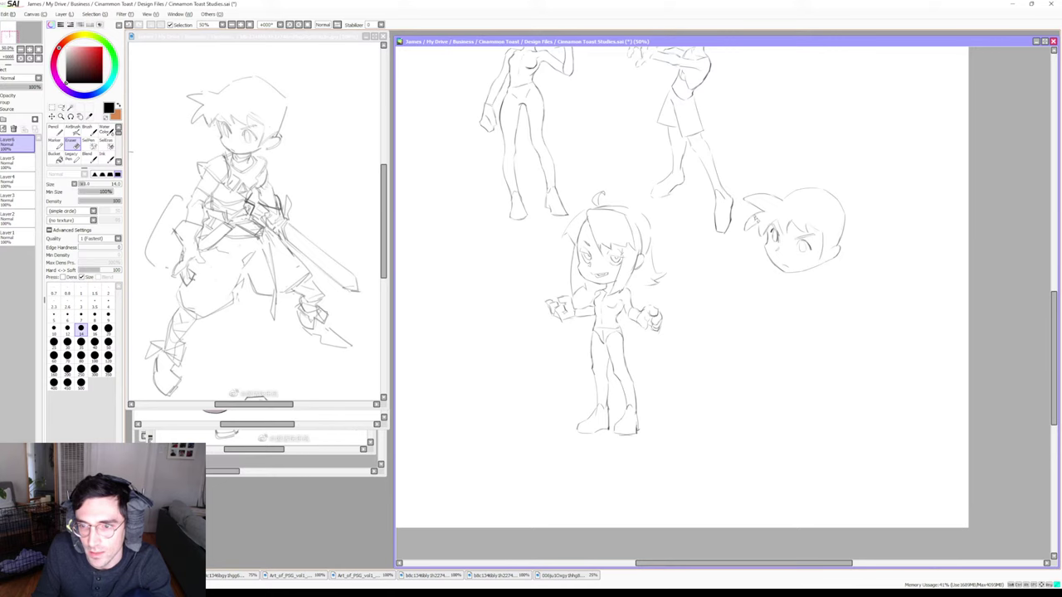
pyautogui.press('b')
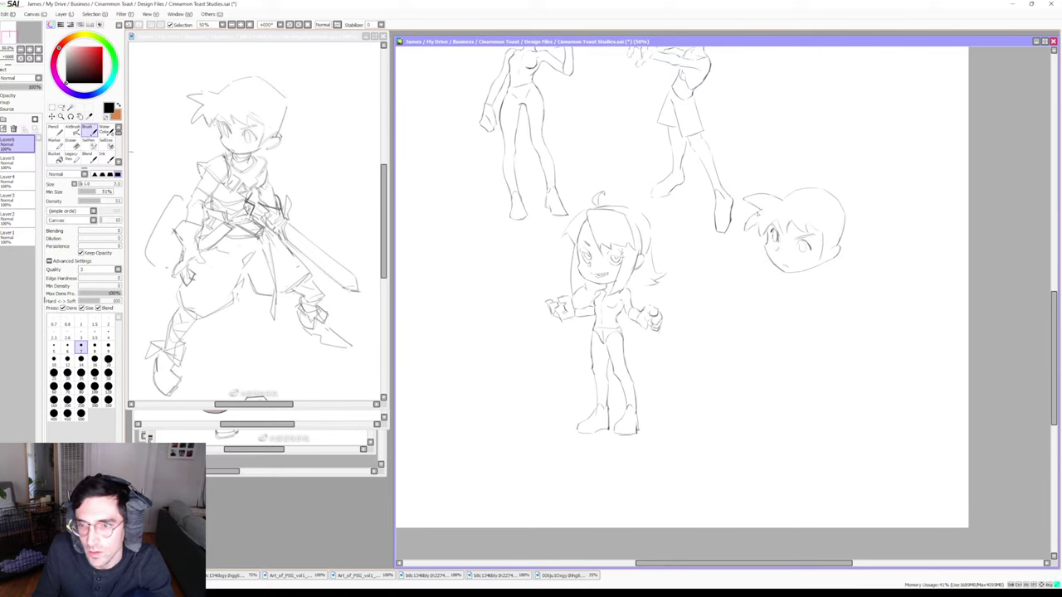
pyautogui.press('e')
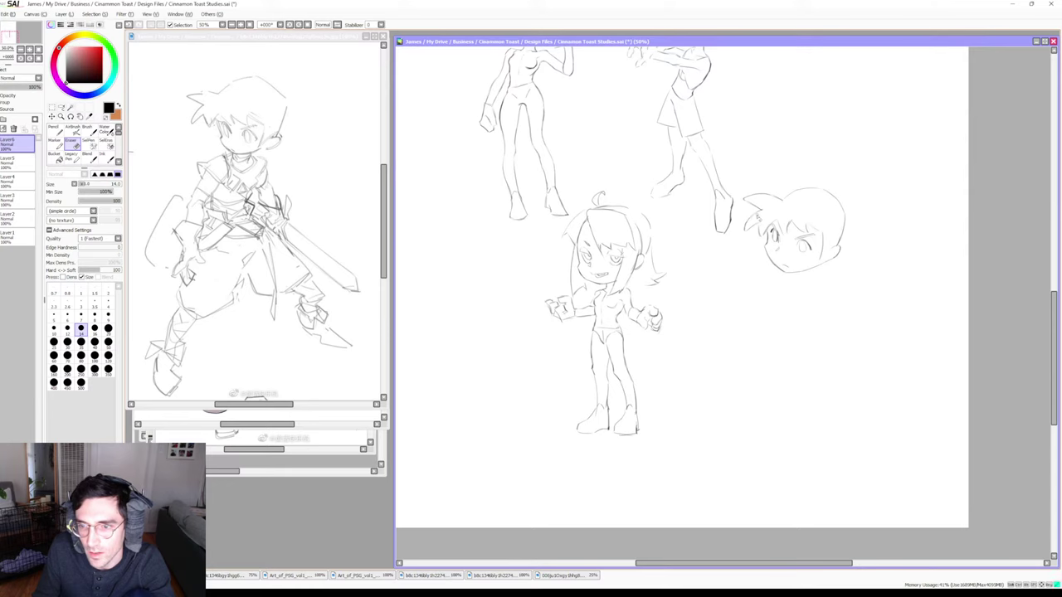
pyautogui.press('b')
pyautogui.press('e')
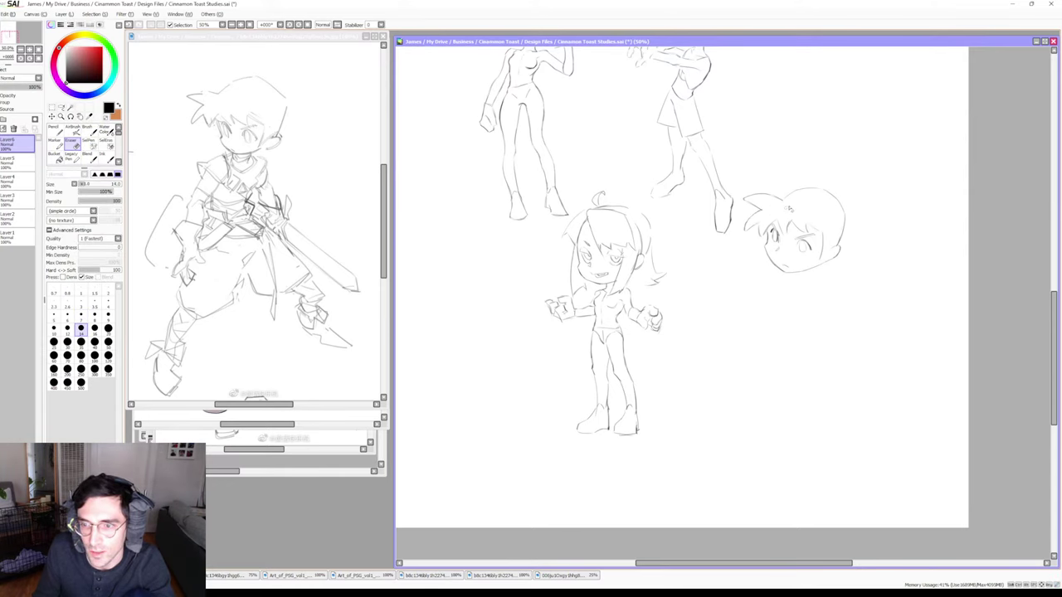
pyautogui.press('b')
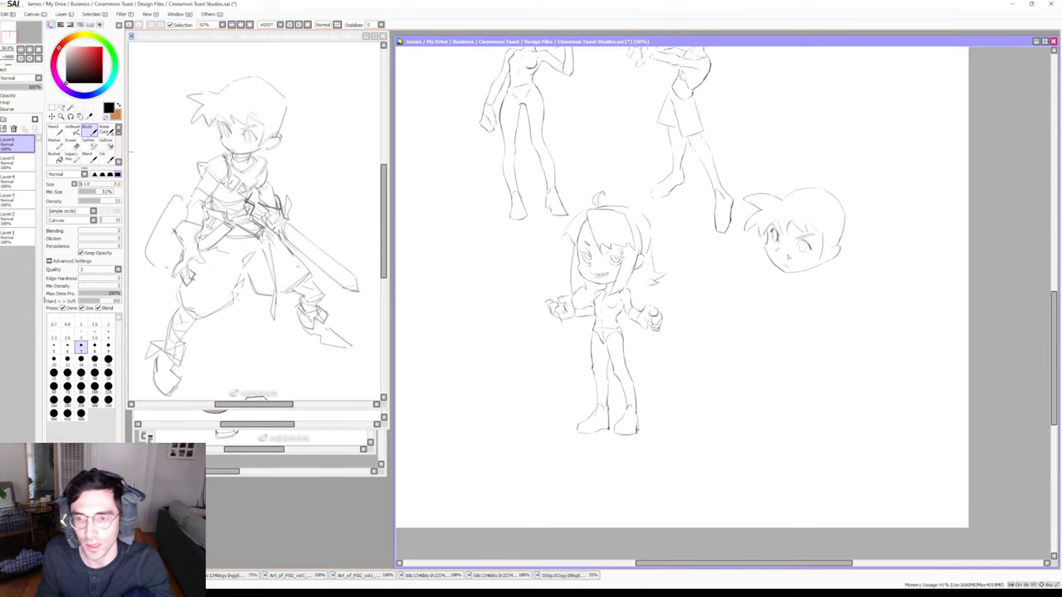
pyautogui.press('e')
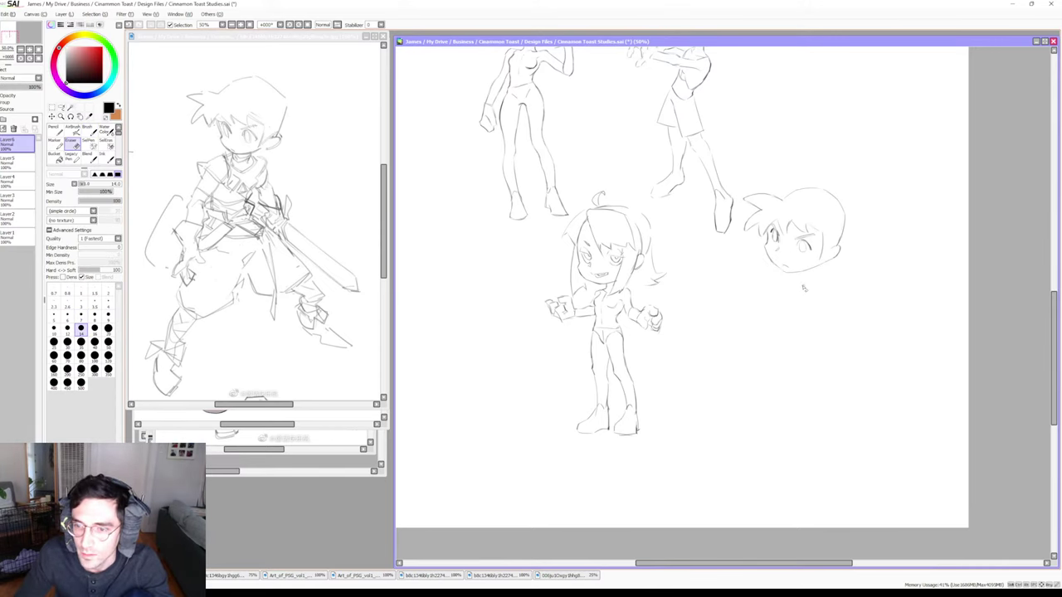
# Clean up and redraw the chin line of the boy's head
pyautogui.press('b')
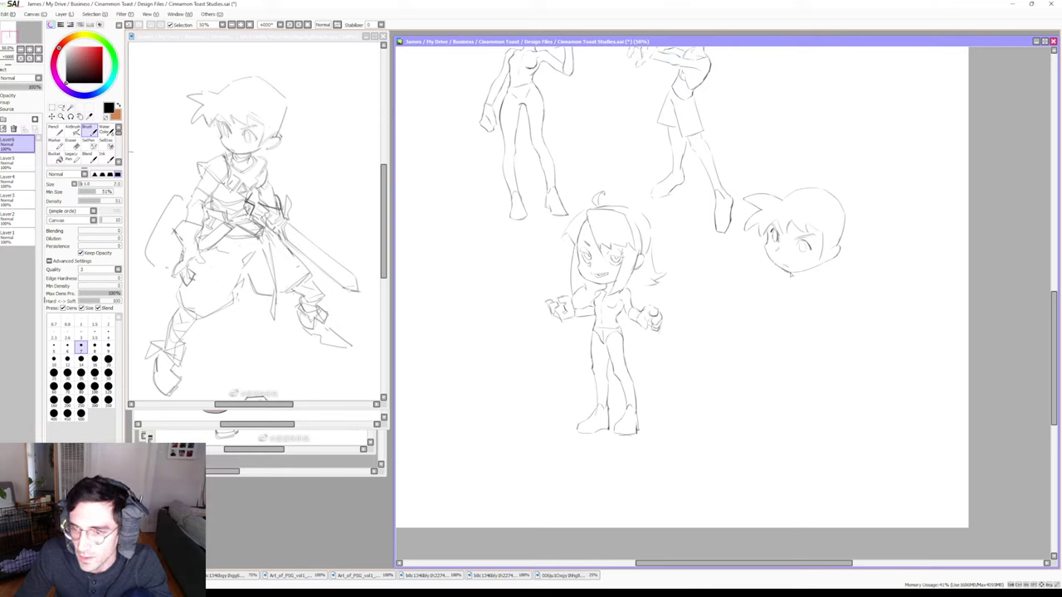
pyautogui.press('e')
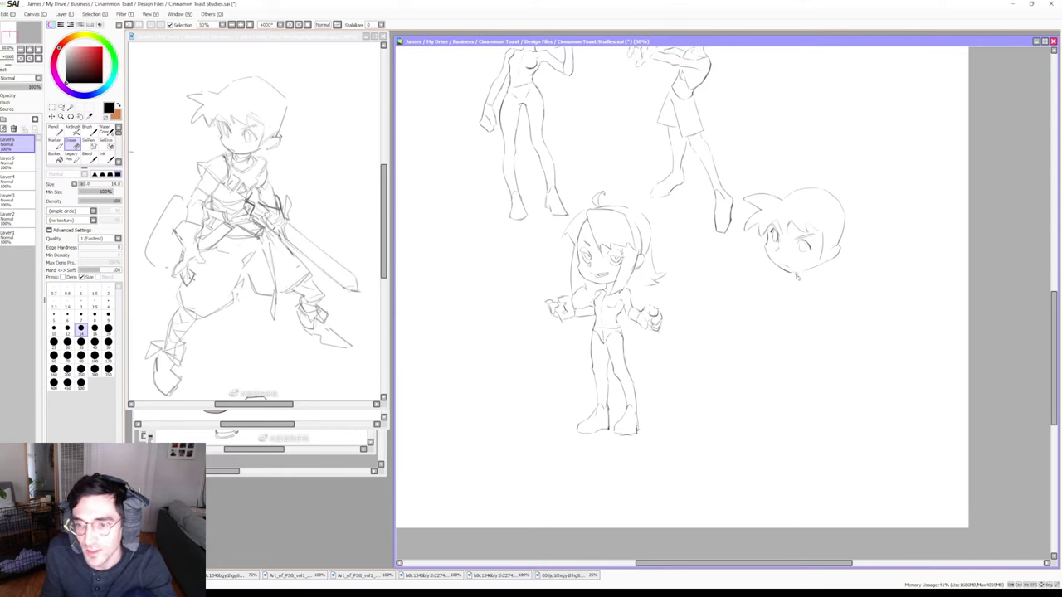
pyautogui.press('b')
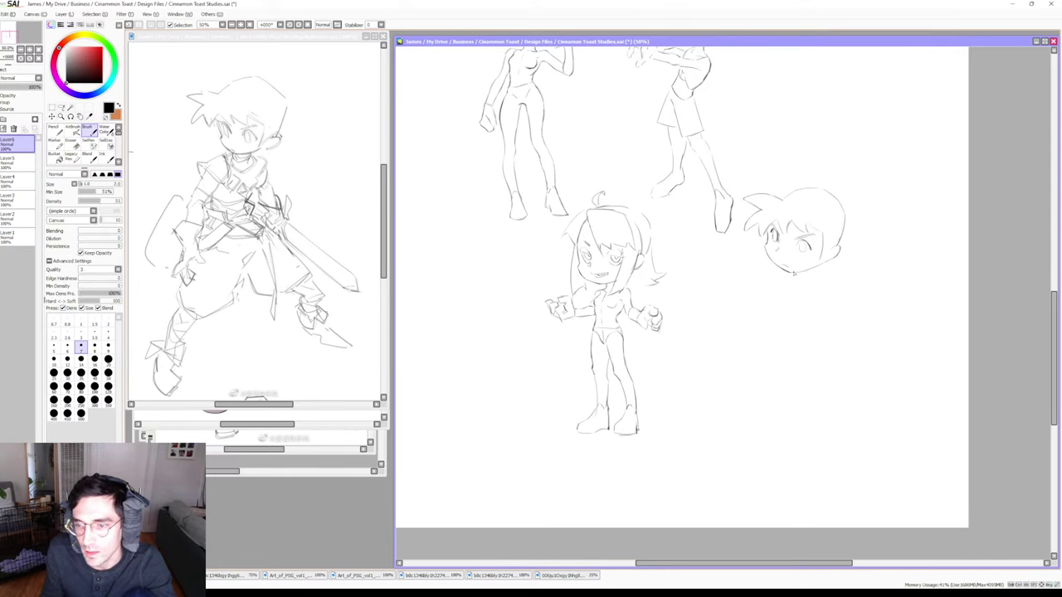
pyautogui.moveTo(790, 274); pyautogui.dragTo(805, 271)
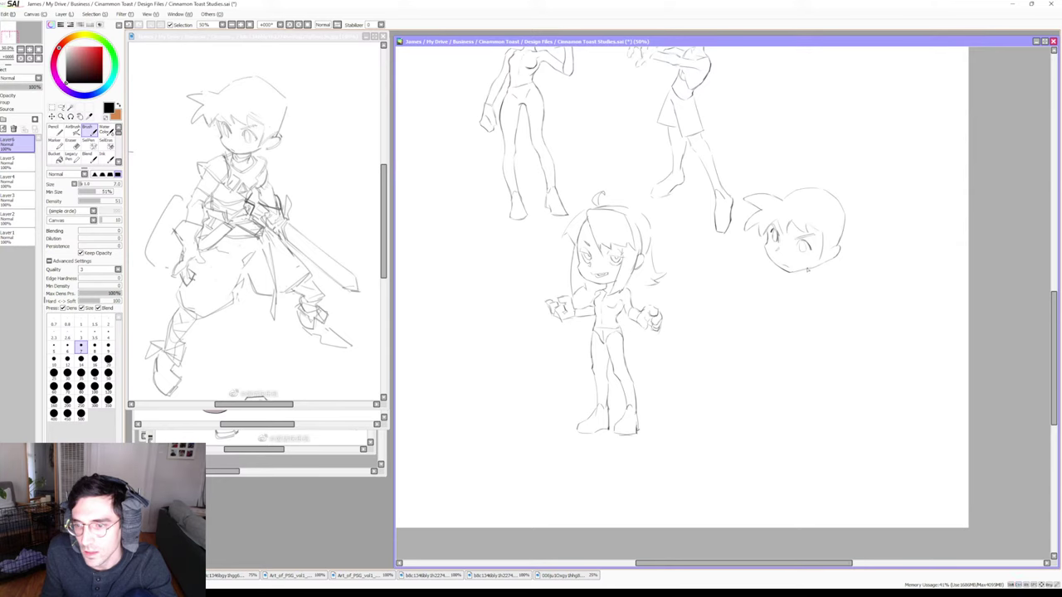
pyautogui.press('e')
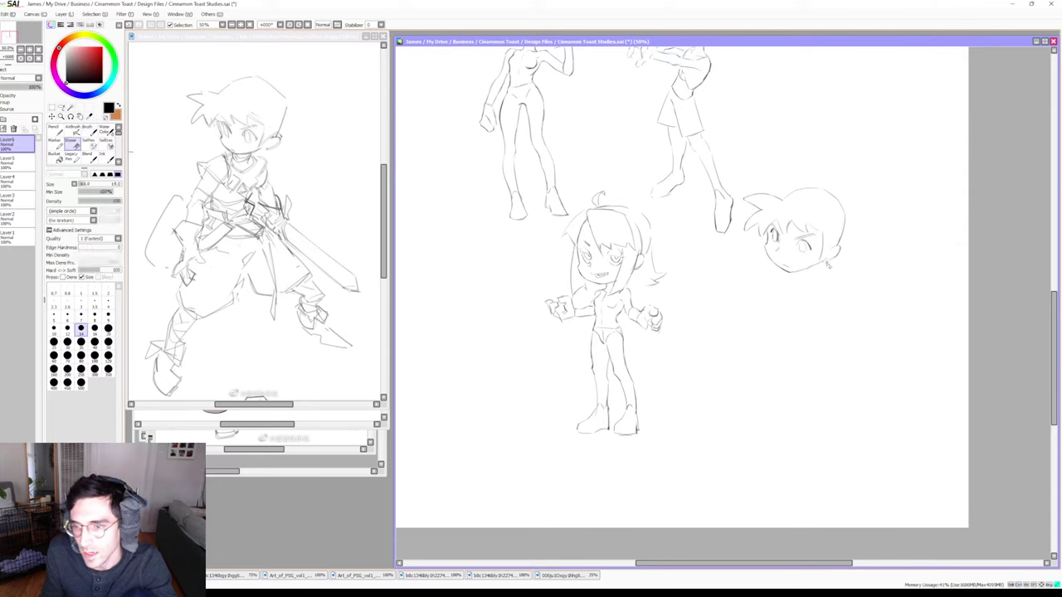
# Refine the ear and the jawline beneath it on the boy's head with alternating erasing and redrawing
pyautogui.press('b')
pyautogui.press('e')
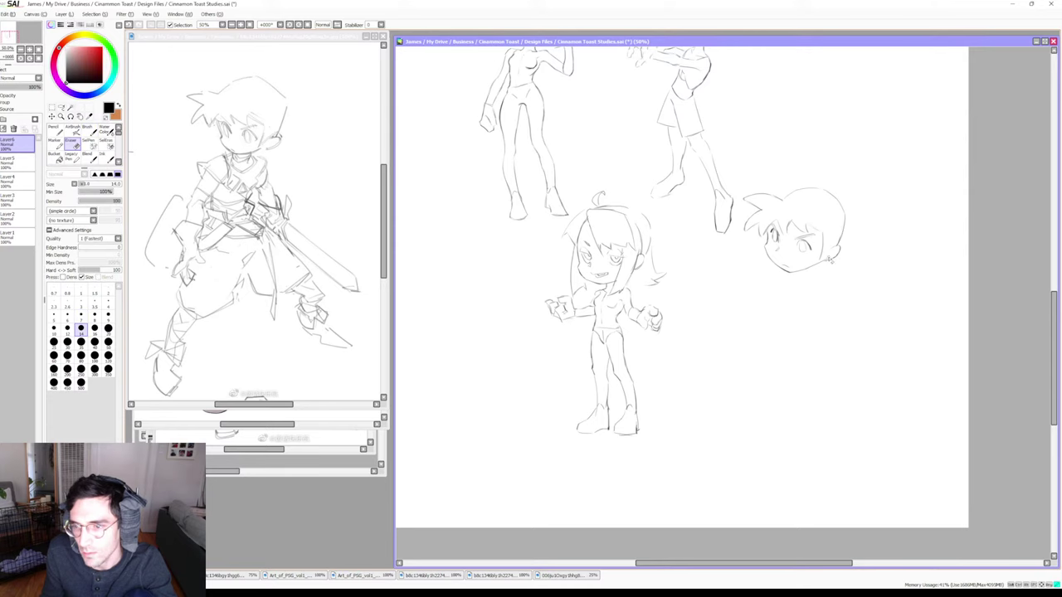
pyautogui.press('b')
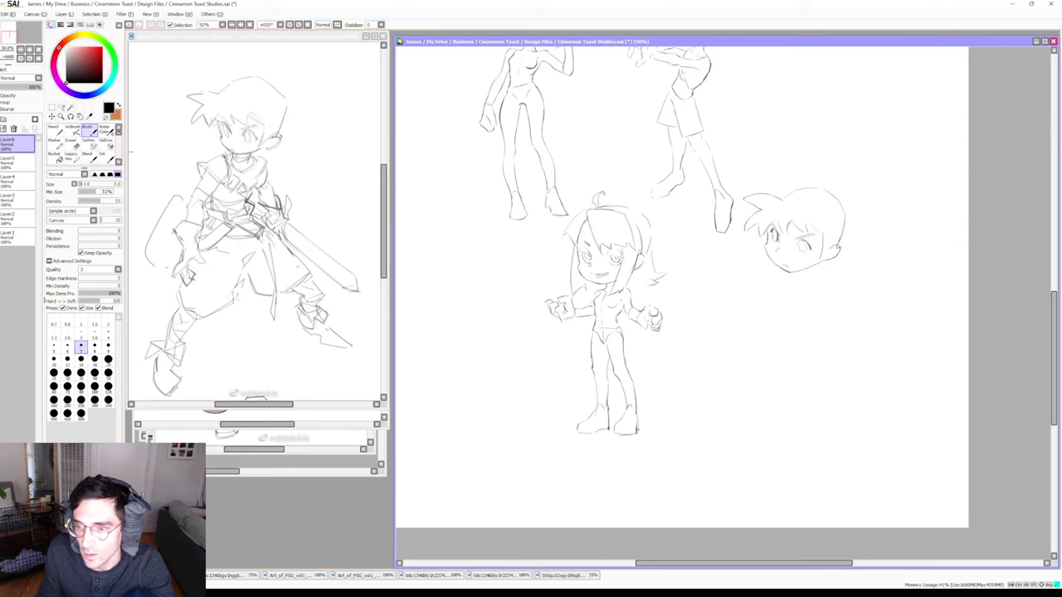
pyautogui.press('e')
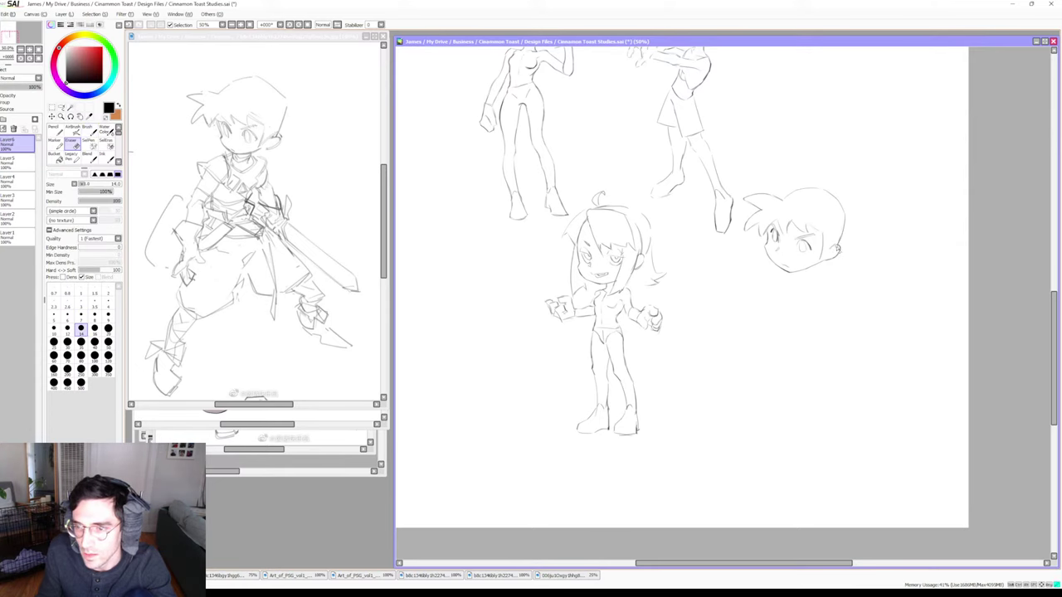
pyautogui.press('b')
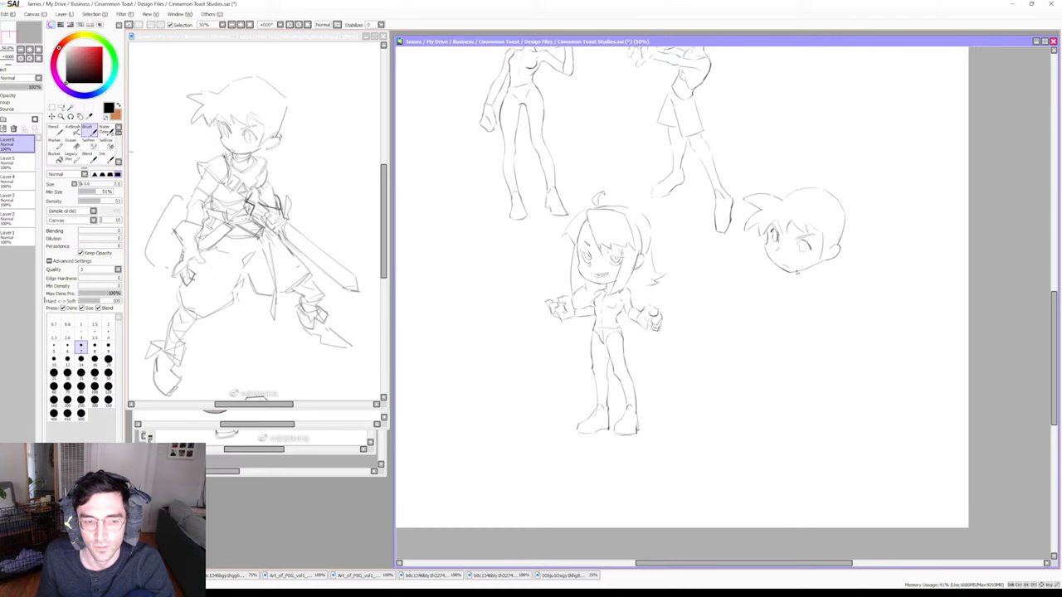
# Touch up the ankle and shoe lines on the chibi girl's foot nearest the boy's head
pyautogui.press('e')
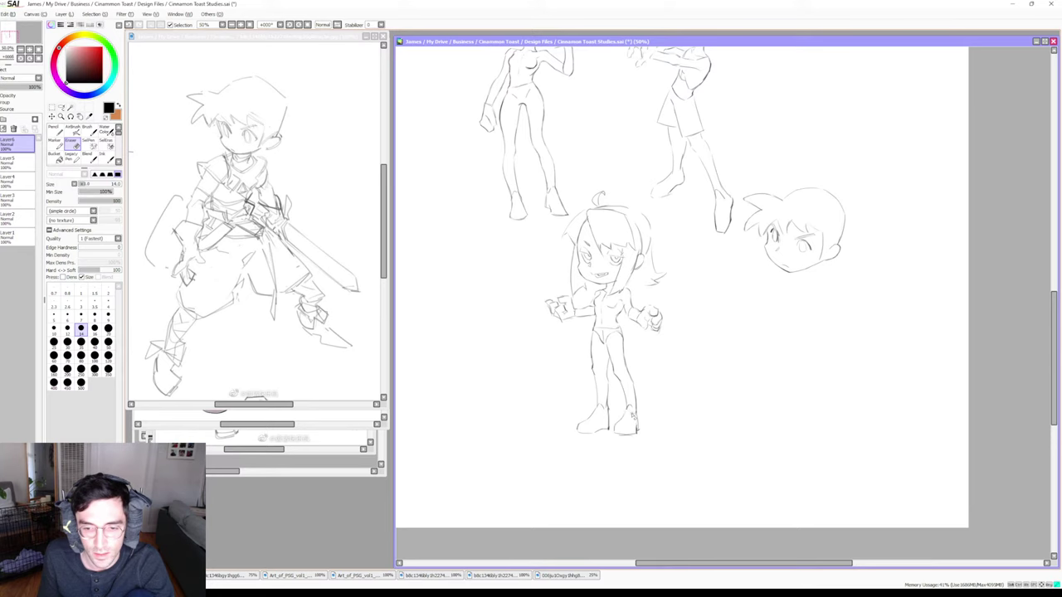
pyautogui.press('b')
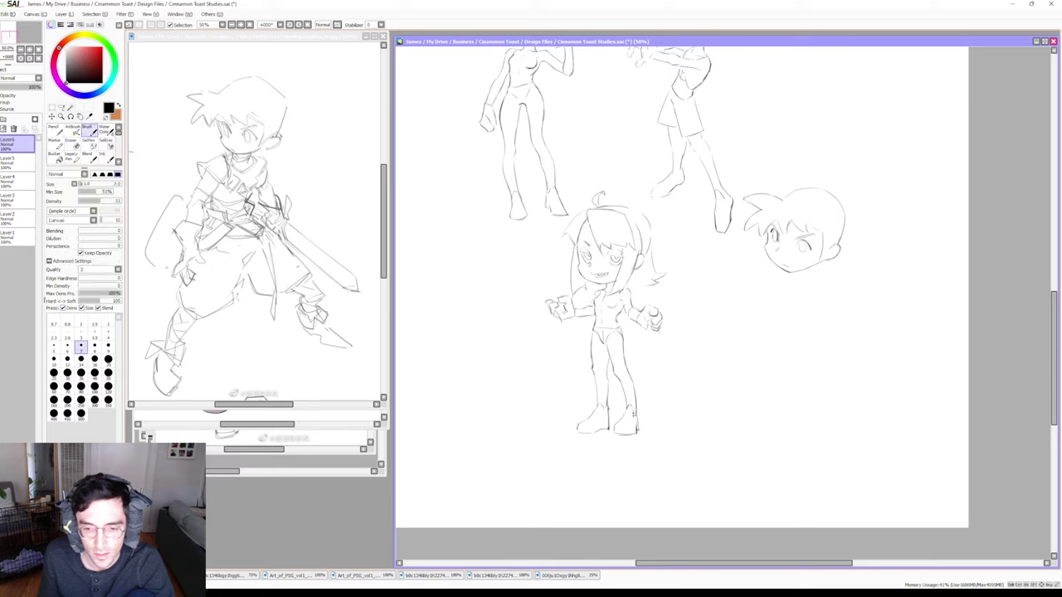
pyautogui.press('e')
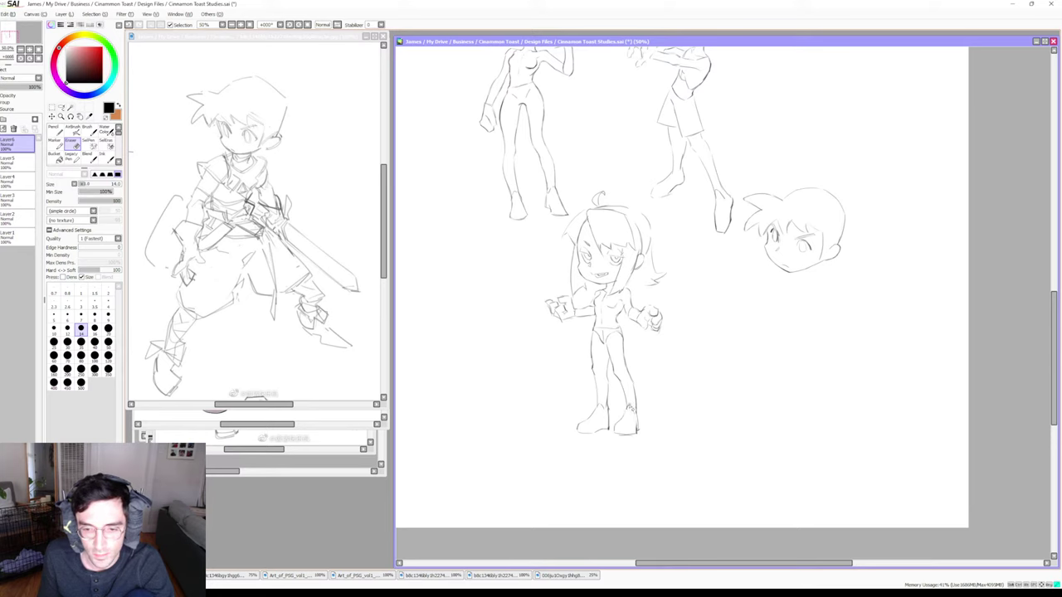
pyautogui.press('b')
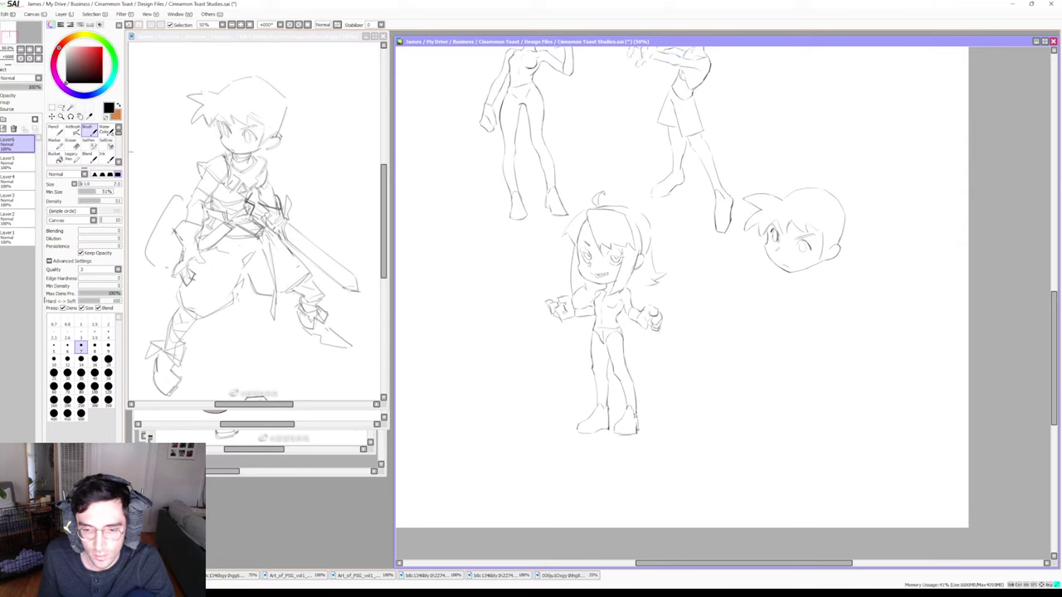
pyautogui.press('e')
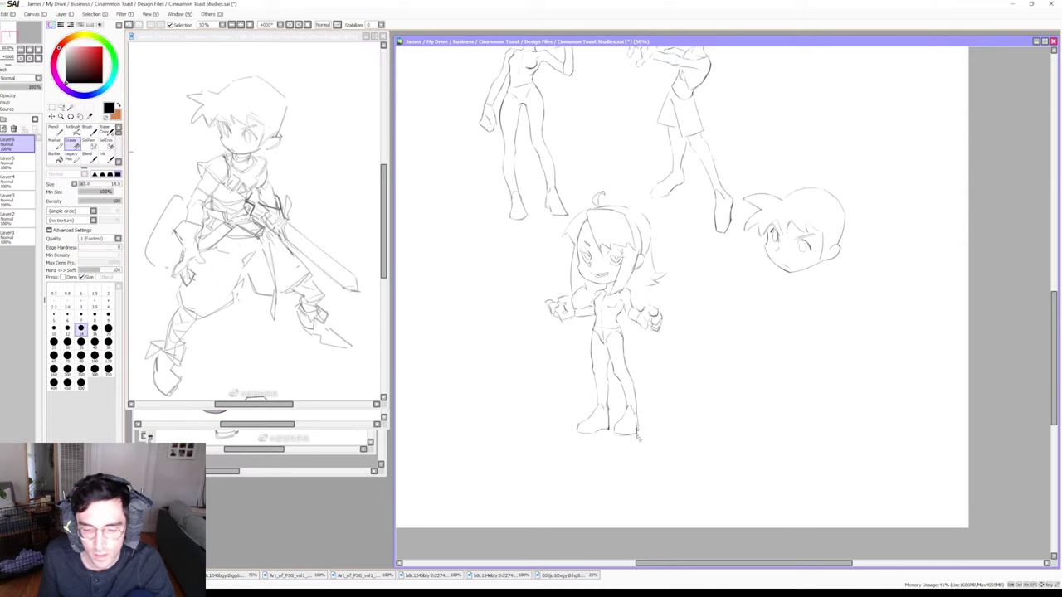
pyautogui.press('b')
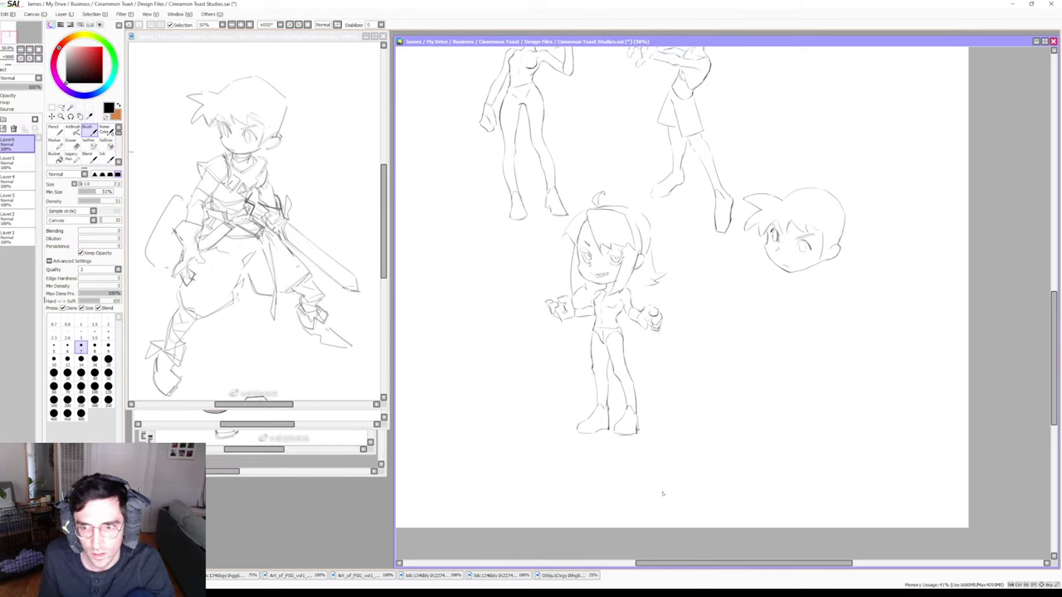
# Erase and redraw the far cheek contour beside the front eye of the boy's face
pyautogui.press('e')
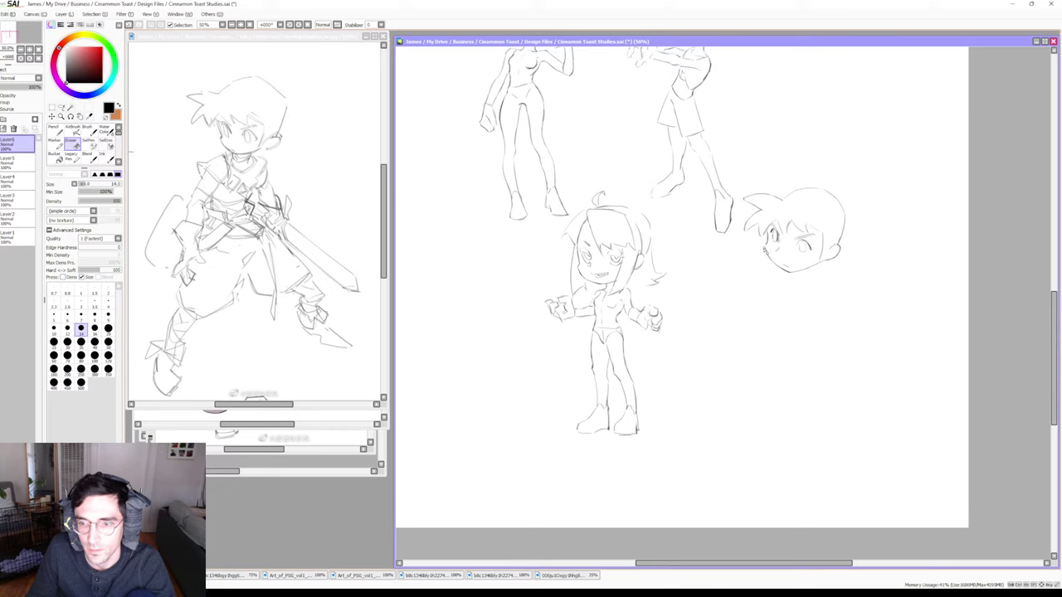
pyautogui.press('b')
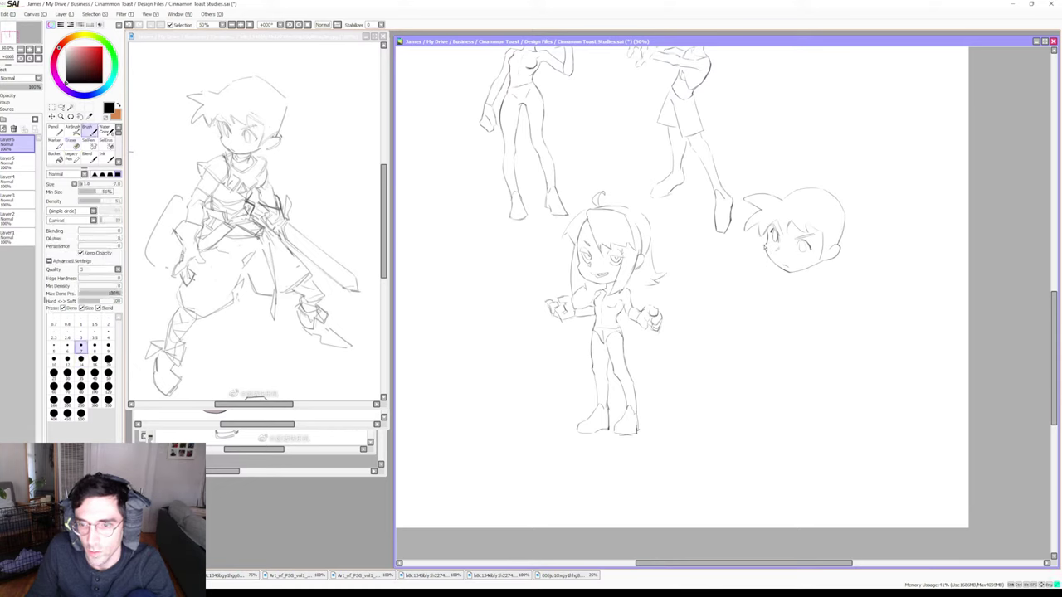
pyautogui.press('e')
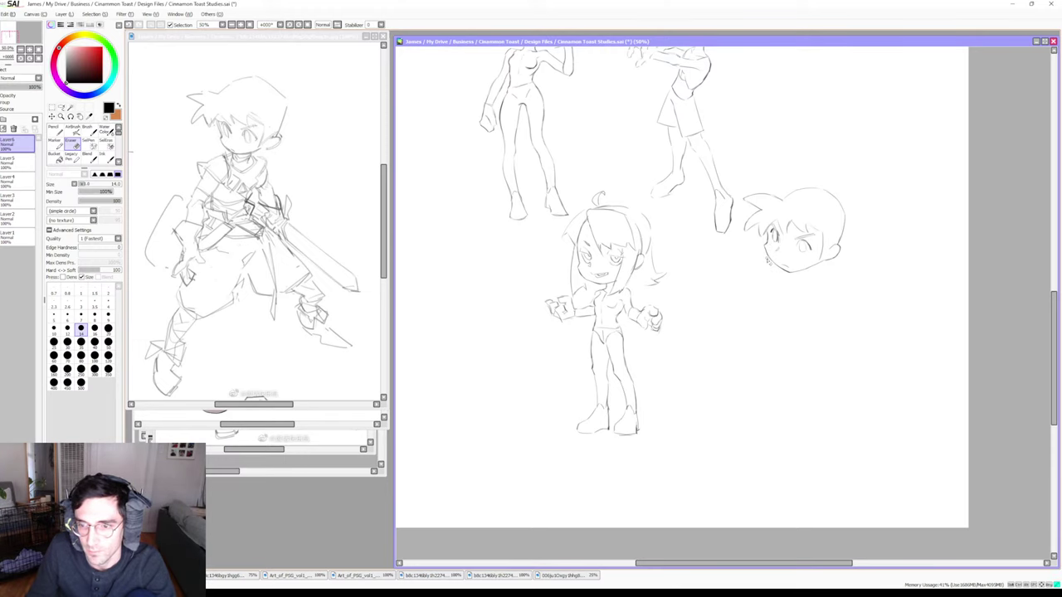
pyautogui.press('b')
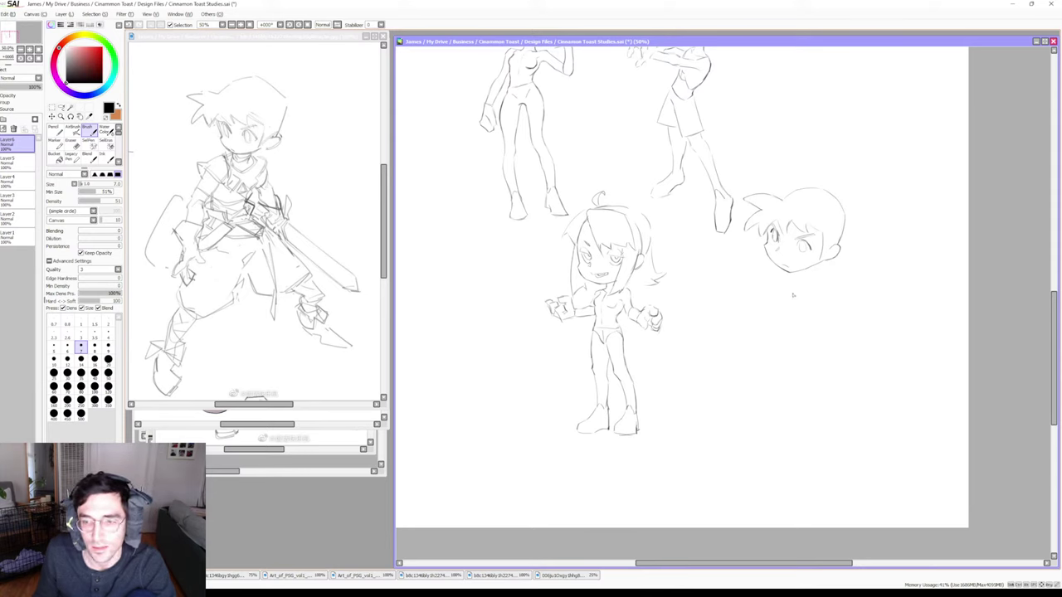
# Rework the boy's lower face contour from the chin along the jaw toward the ear, erasing stray ends
pyautogui.press('e')
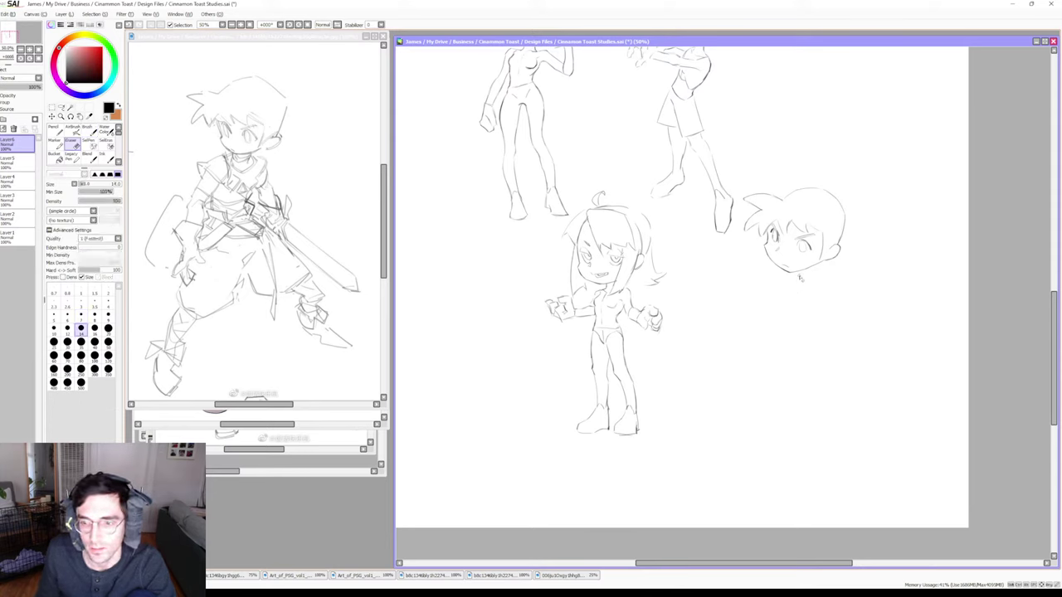
pyautogui.press('b')
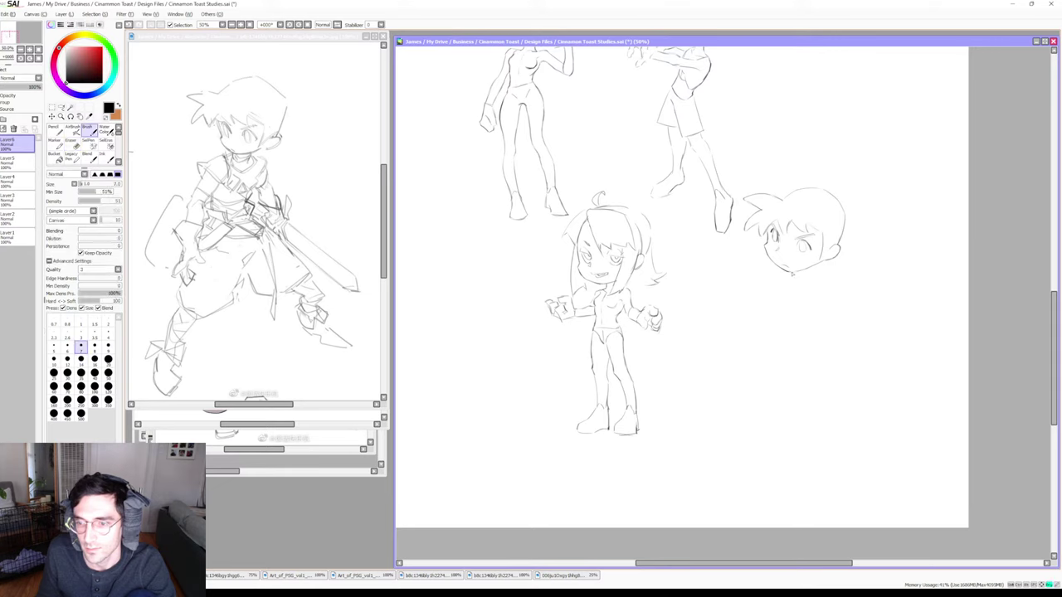
pyautogui.press('e')
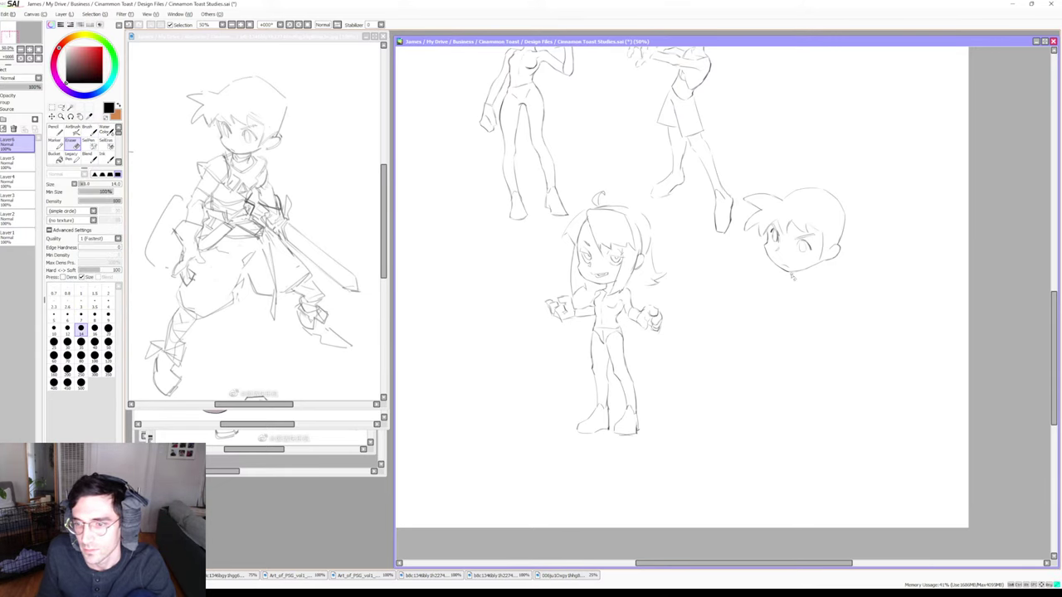
pyautogui.press('b')
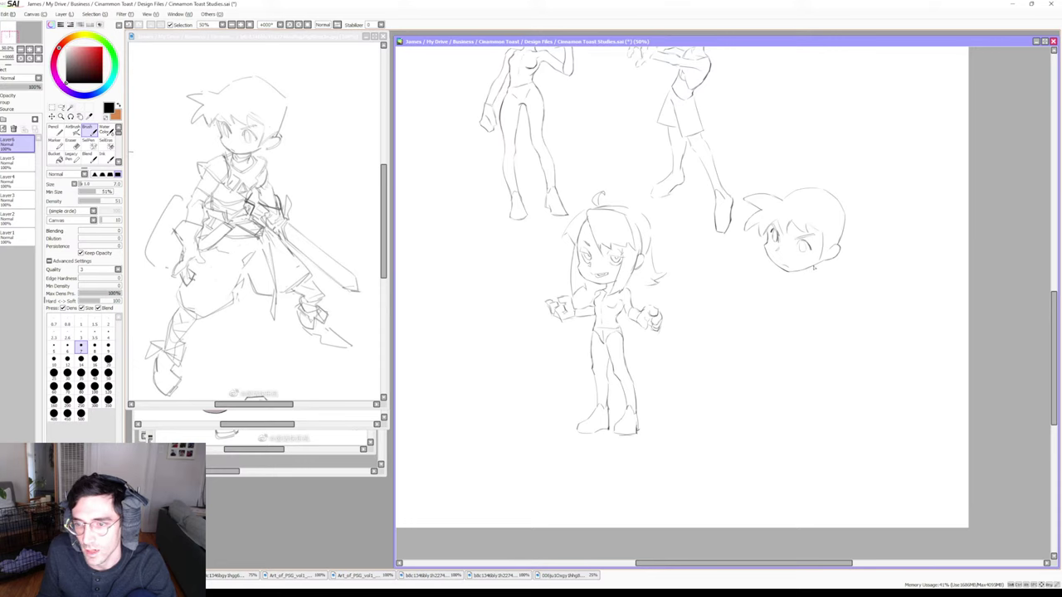
pyautogui.press('e')
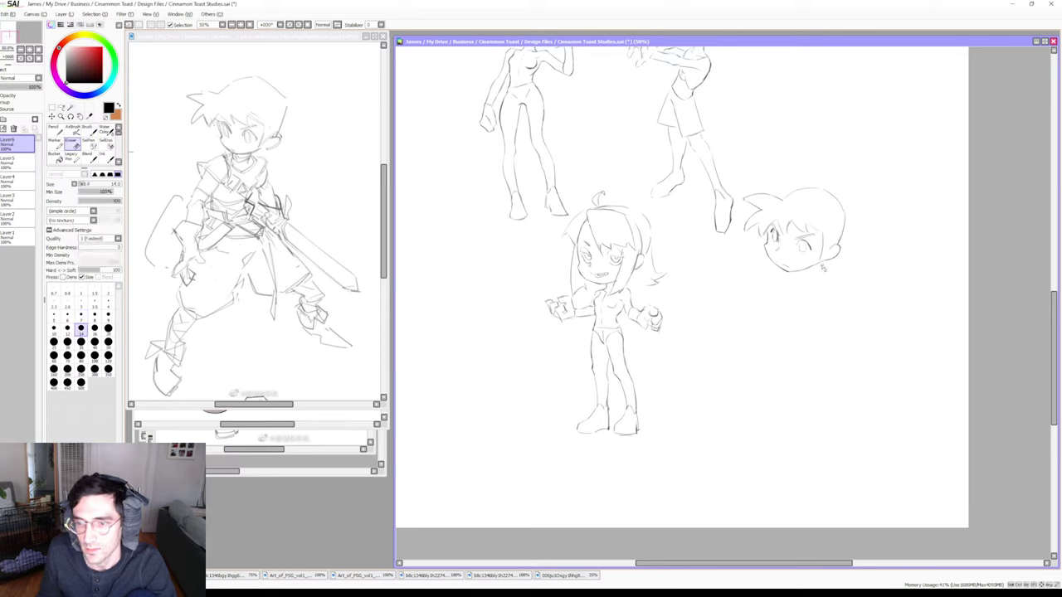
pyautogui.press('b')
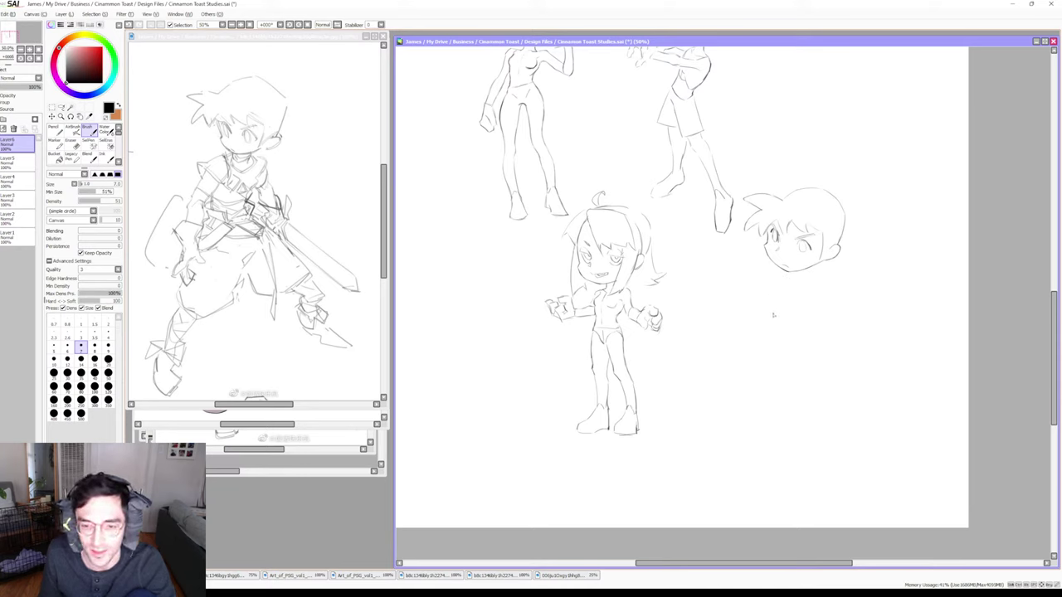
# Redraw the sole and outer edge of the chibi girl's shoe nearest the boy's head with darker lines, trimming the overshoots
pyautogui.press('e')
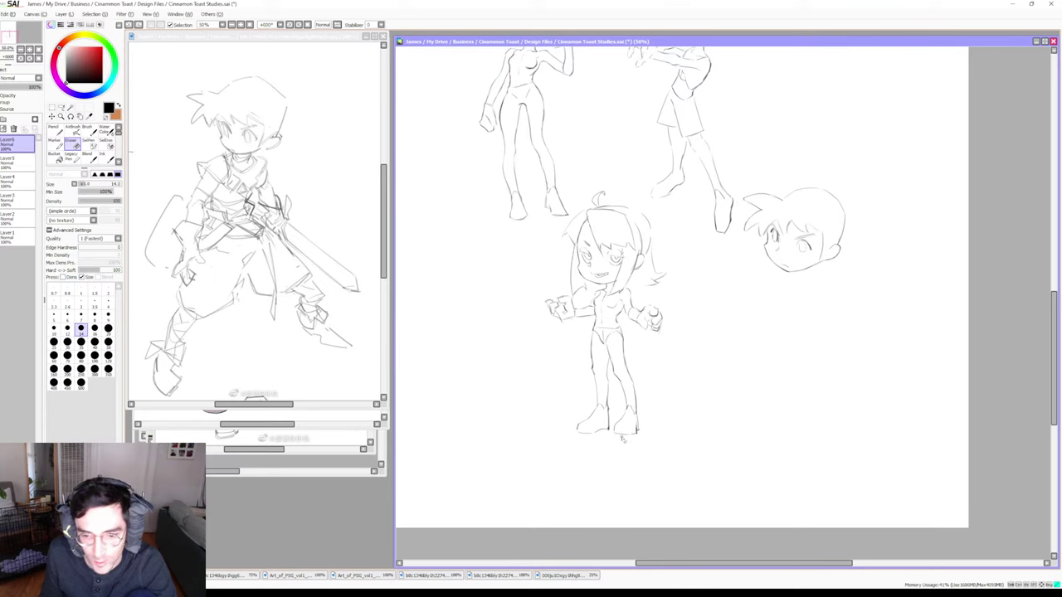
pyautogui.press('b')
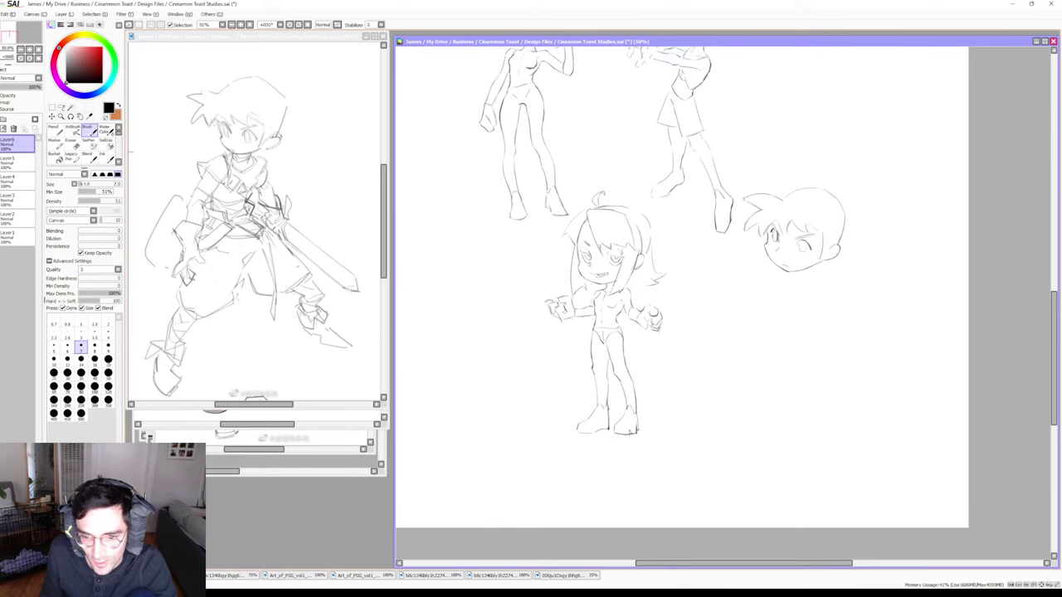
pyautogui.press('e')
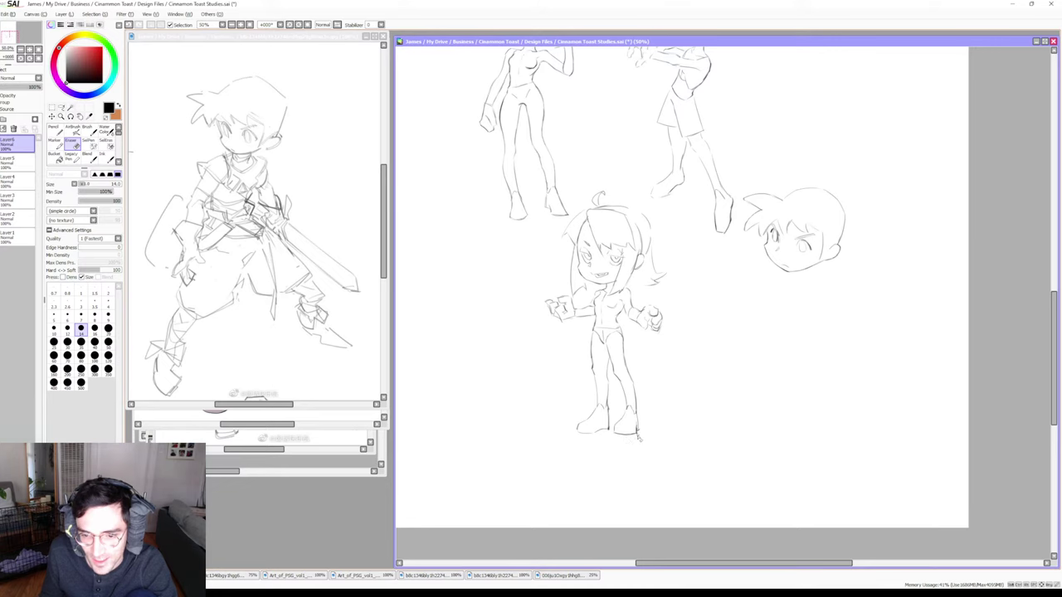
pyautogui.press('b')
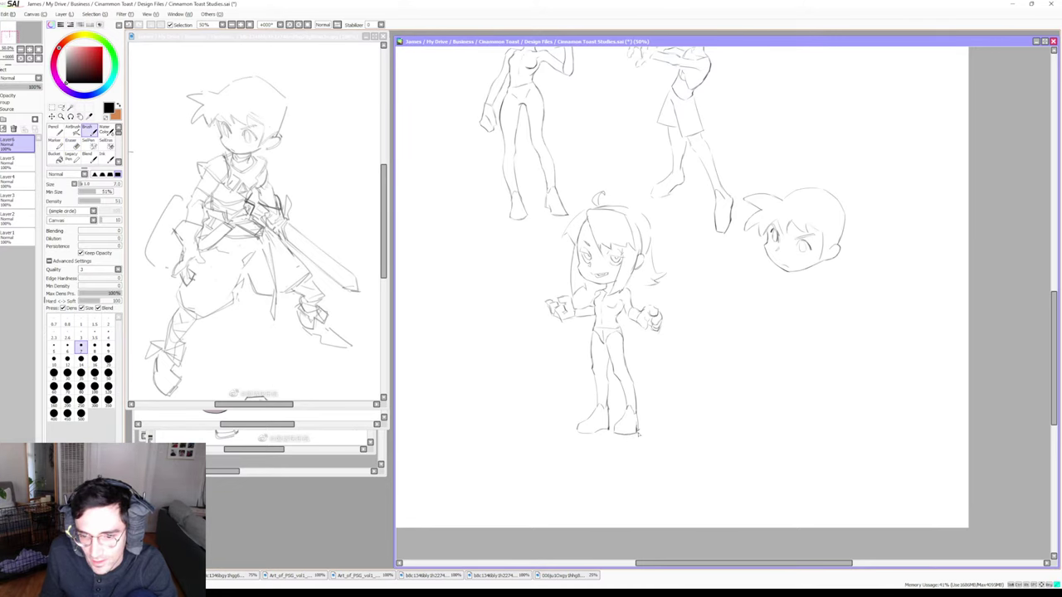
pyautogui.press('e')
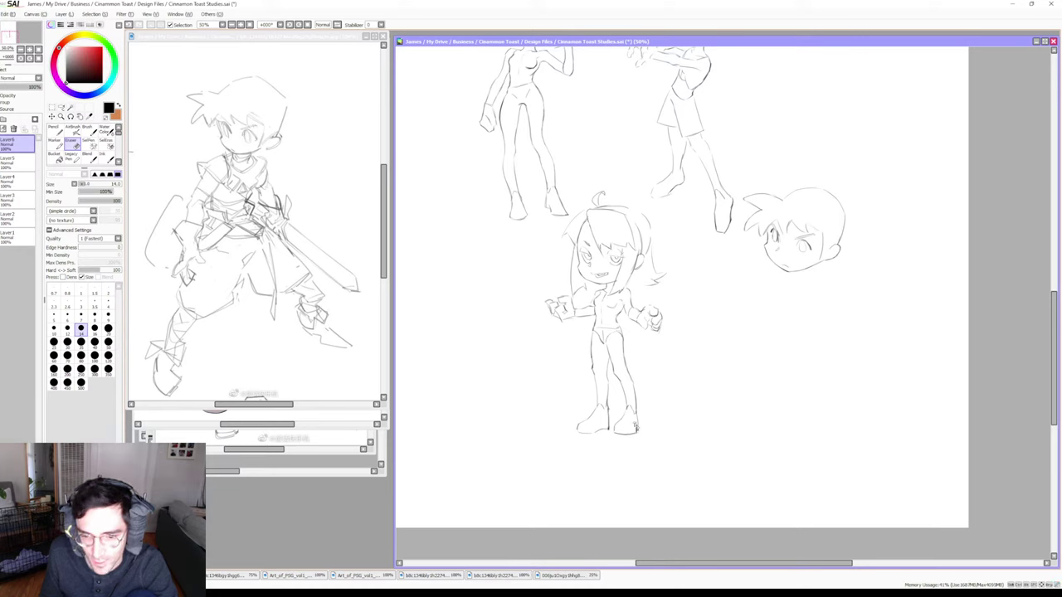
pyautogui.press('b')
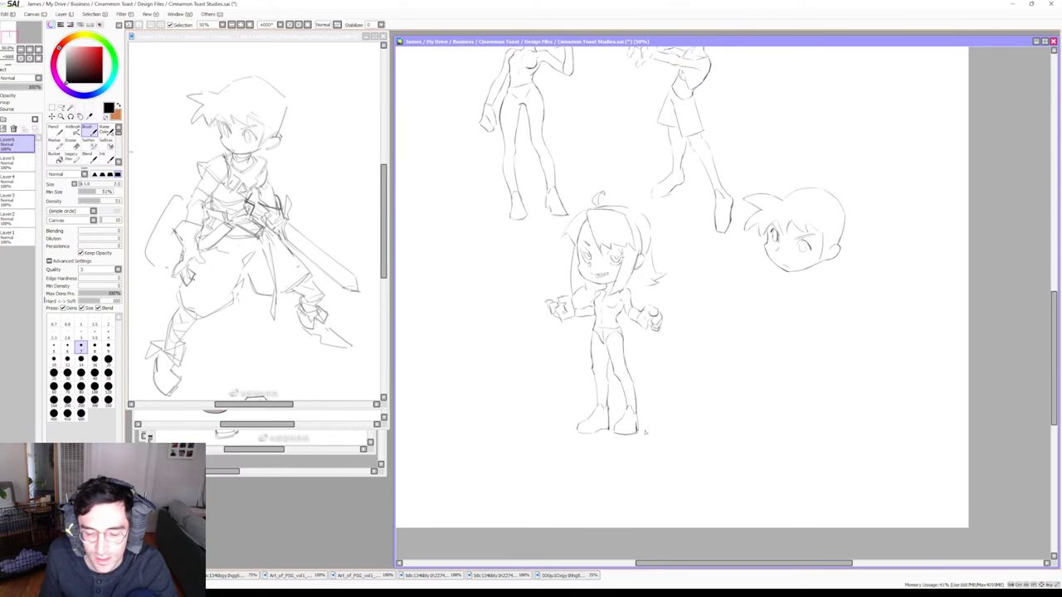
pyautogui.press('e')
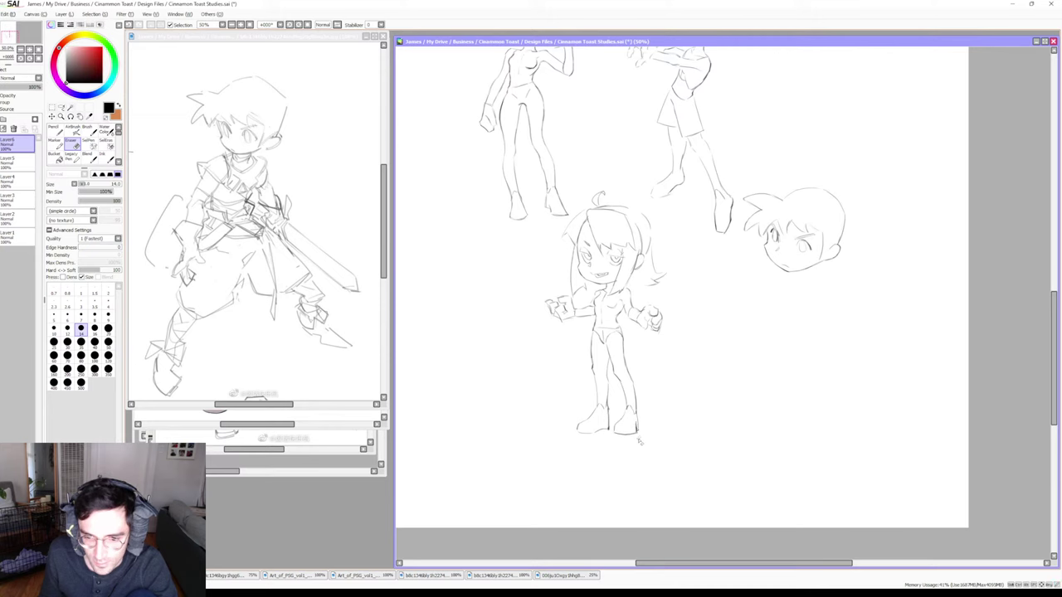
pyautogui.press('b')
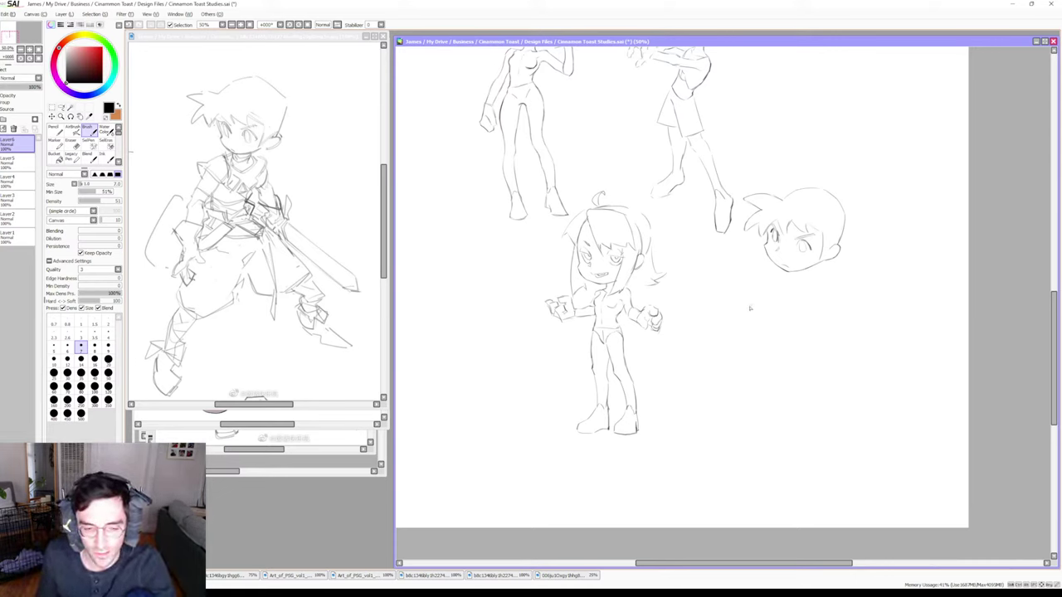
pyautogui.press('e')
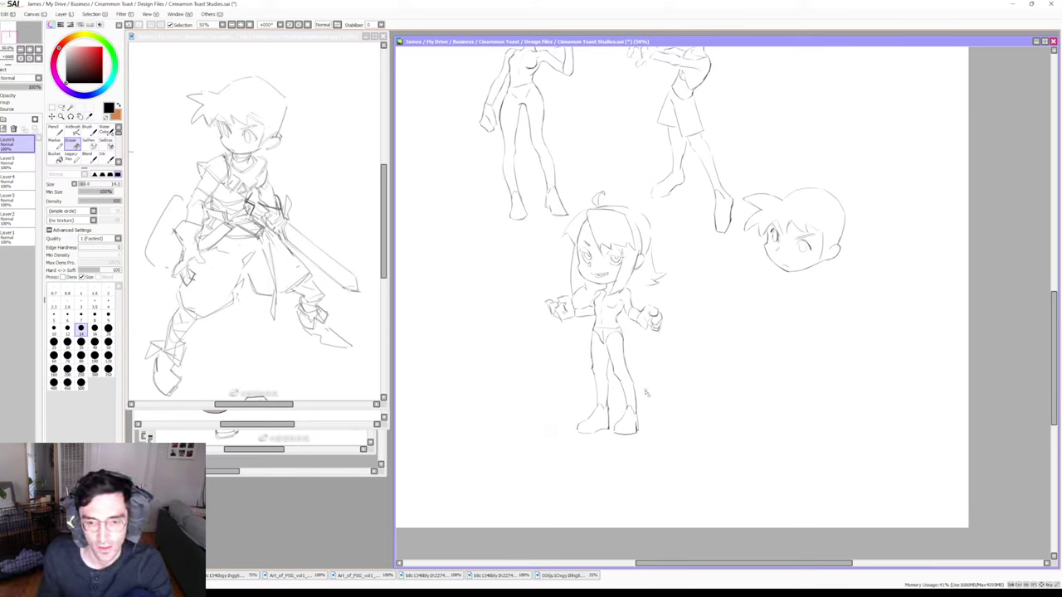
pyautogui.press('b')
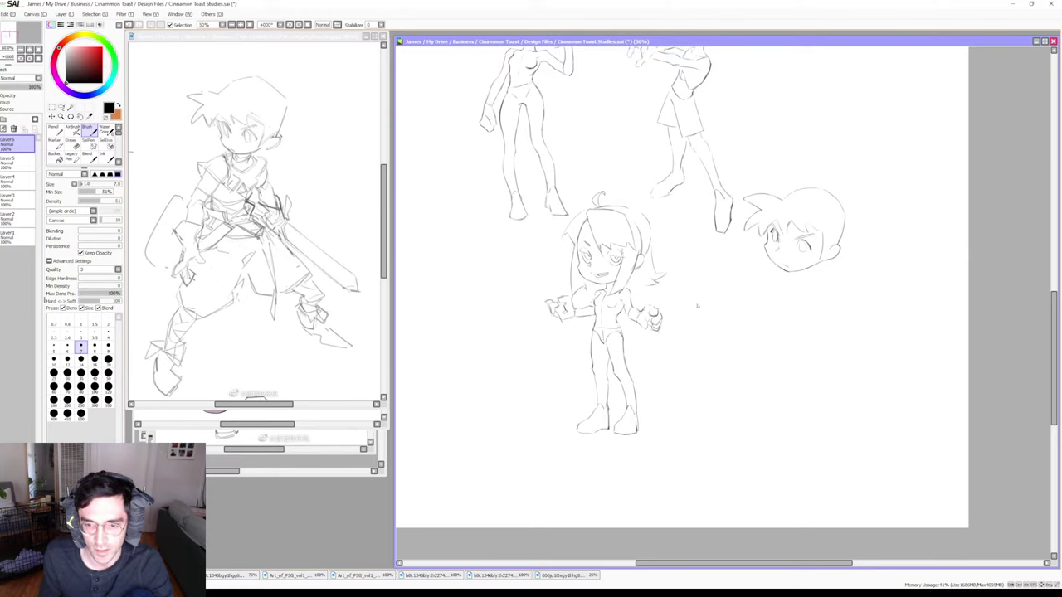
# Erase and redraw the thumb and finger lines of the chibi girl's fist nearest the boy's head
pyautogui.press('e')
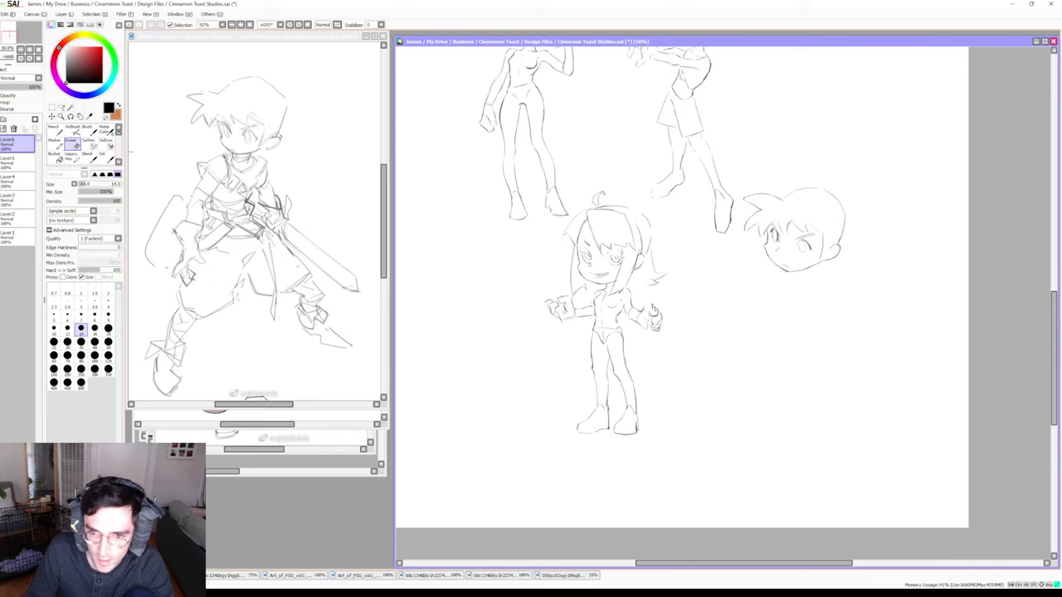
pyautogui.press('b')
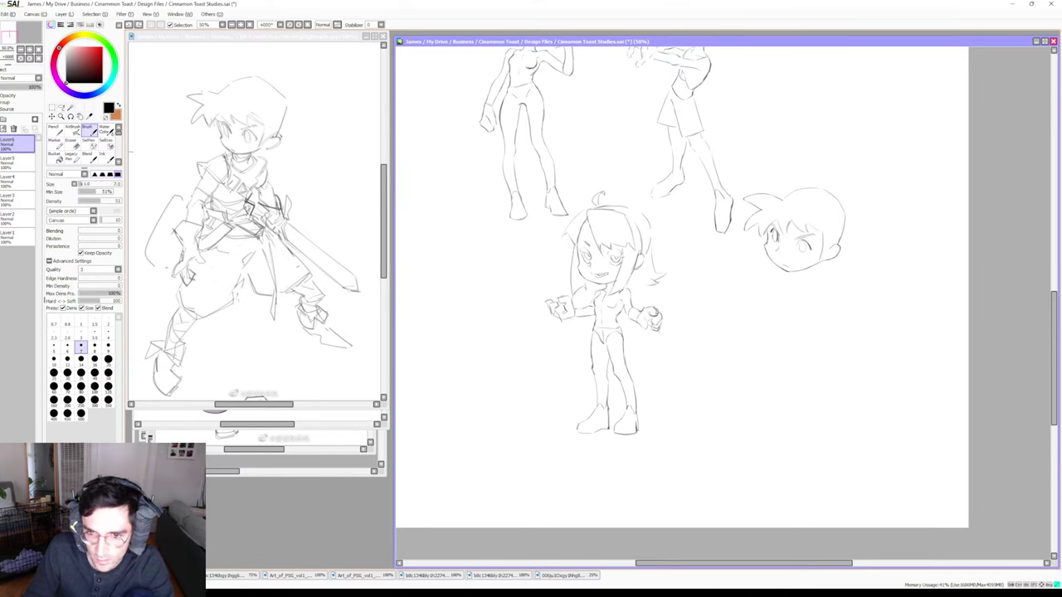
pyautogui.press('e')
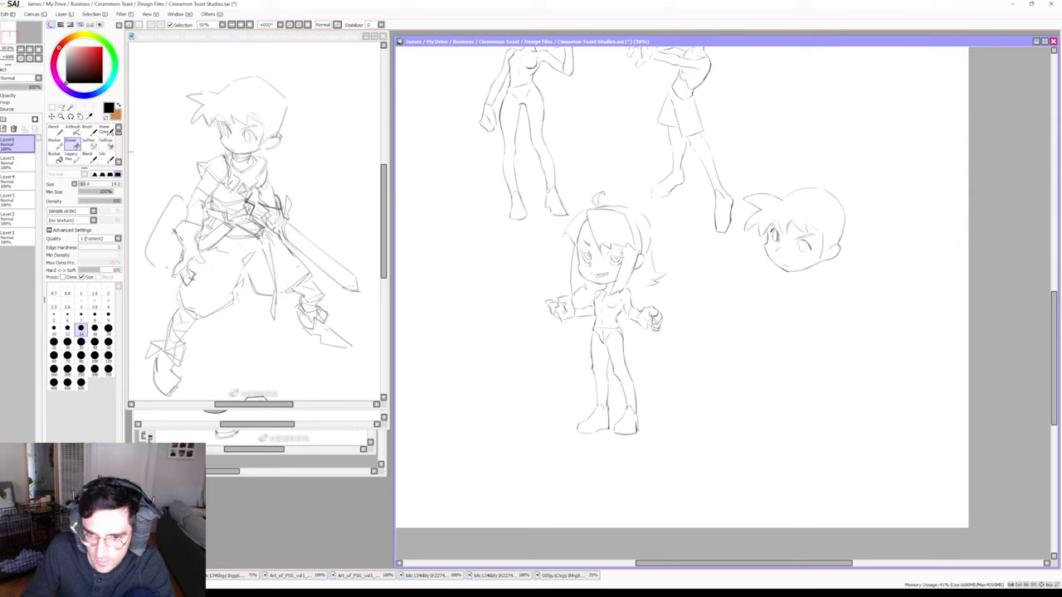
pyautogui.press('b')
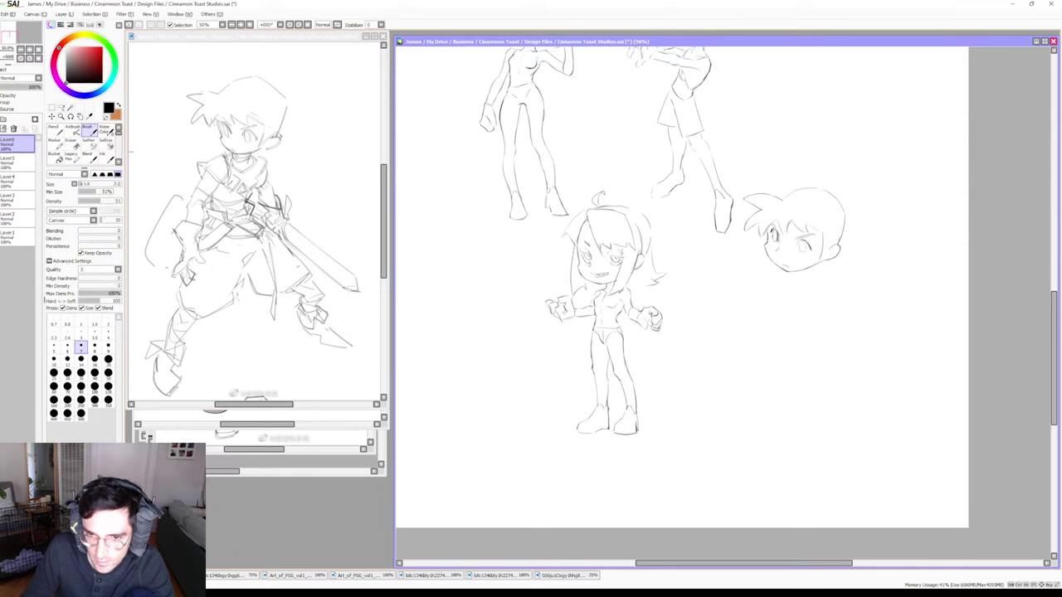
pyautogui.press('e')
pyautogui.press('b')
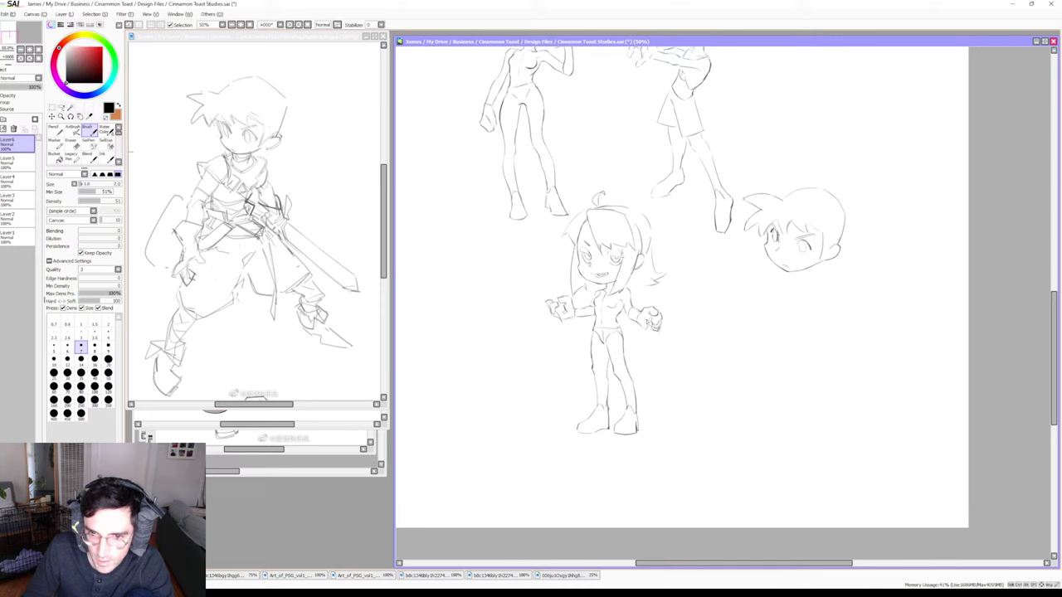
pyautogui.press('e')
pyautogui.press('b')
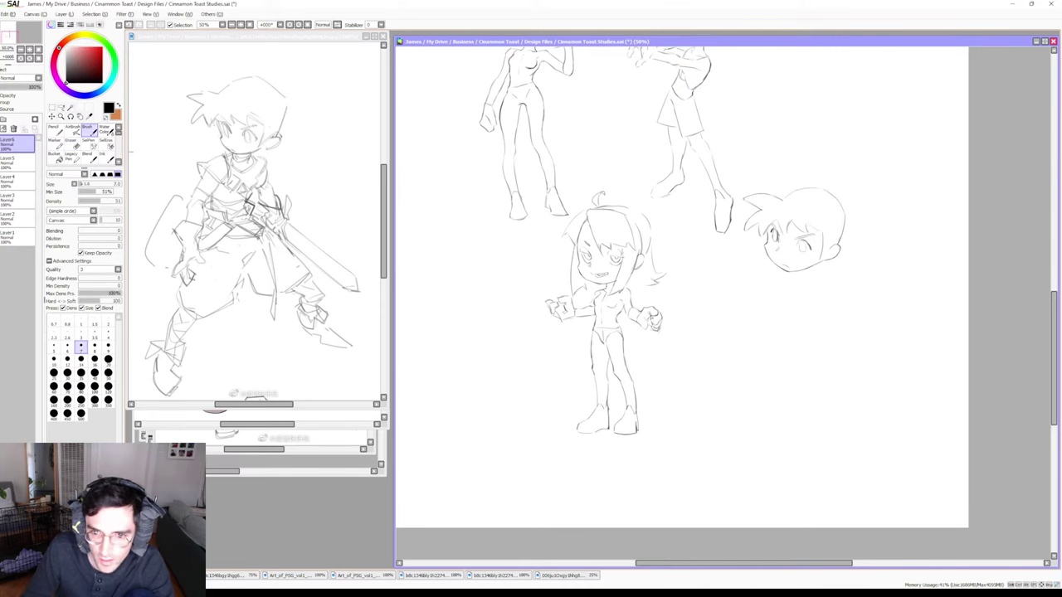
pyautogui.press('e')
pyautogui.press('b')
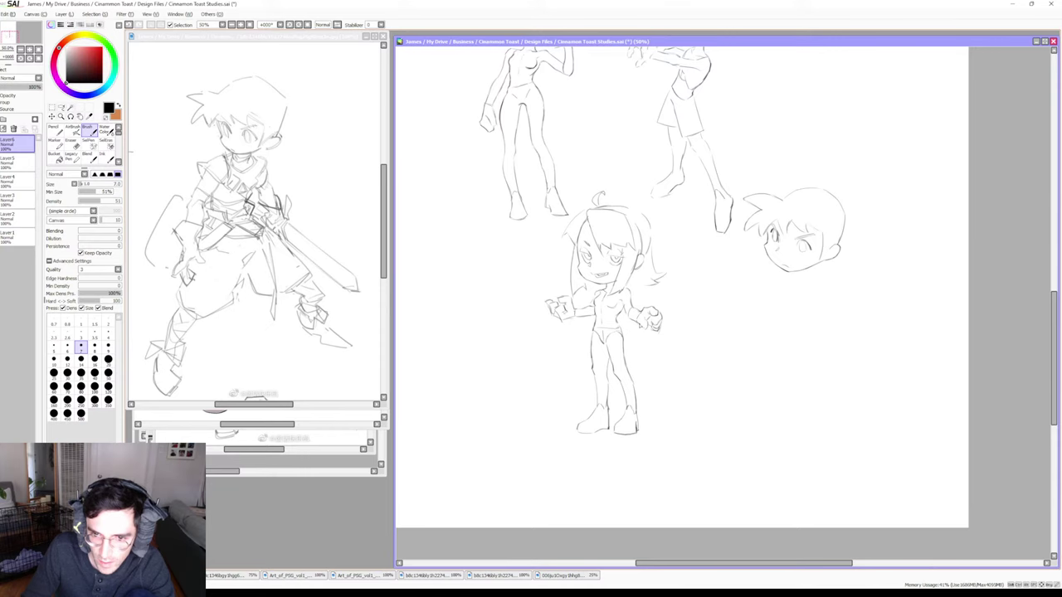
pyautogui.press('e')
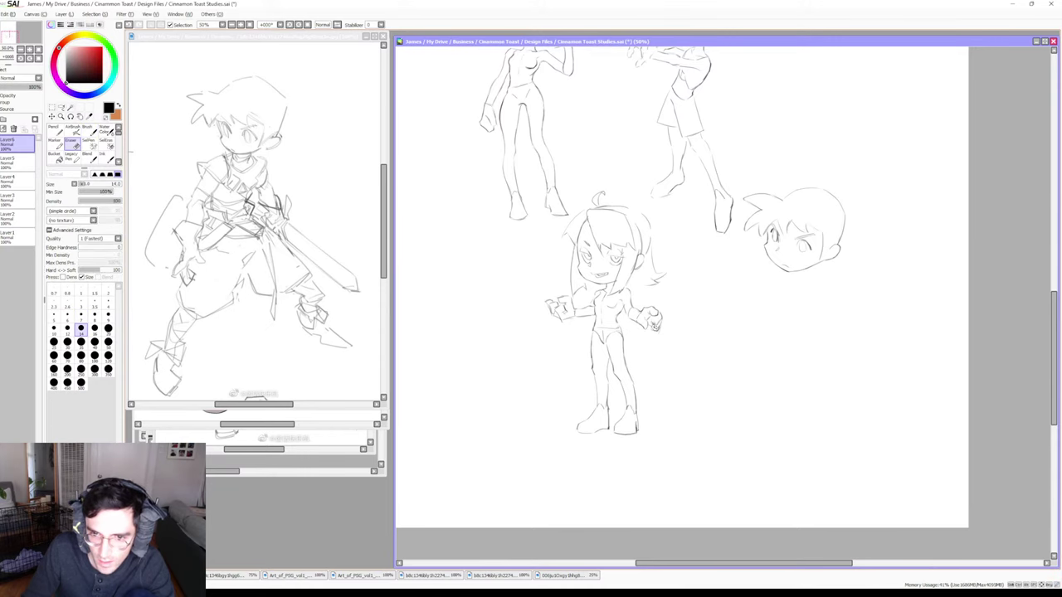
pyautogui.press('b')
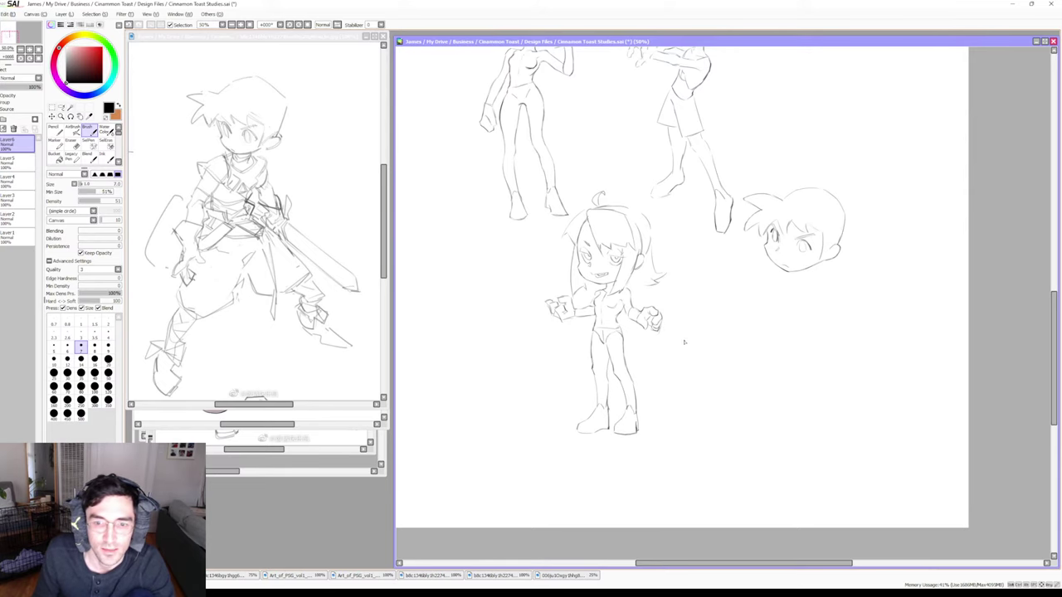
# Redraw the lower finger lines on the same fist, erase the stray ends beneath it, and save the drawing
pyautogui.press('e')
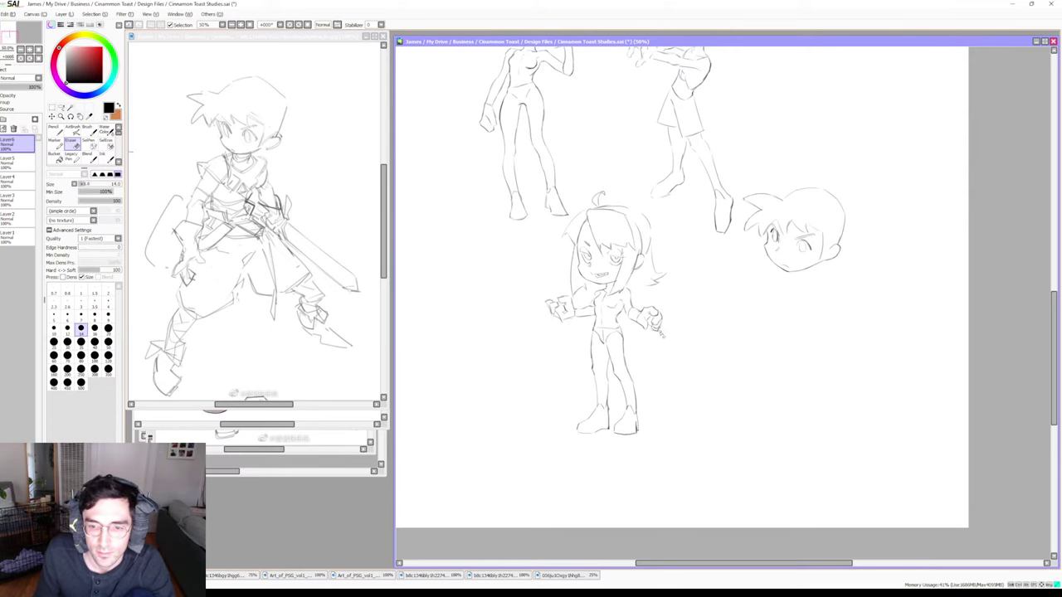
pyautogui.press('b')
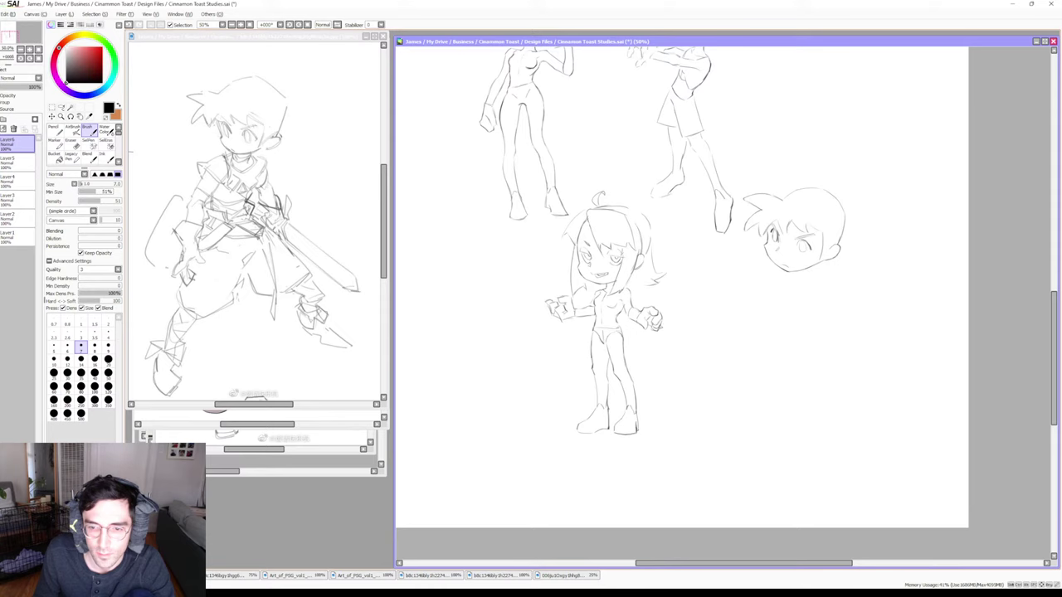
pyautogui.moveTo(654, 324); pyautogui.dragTo(660, 325)
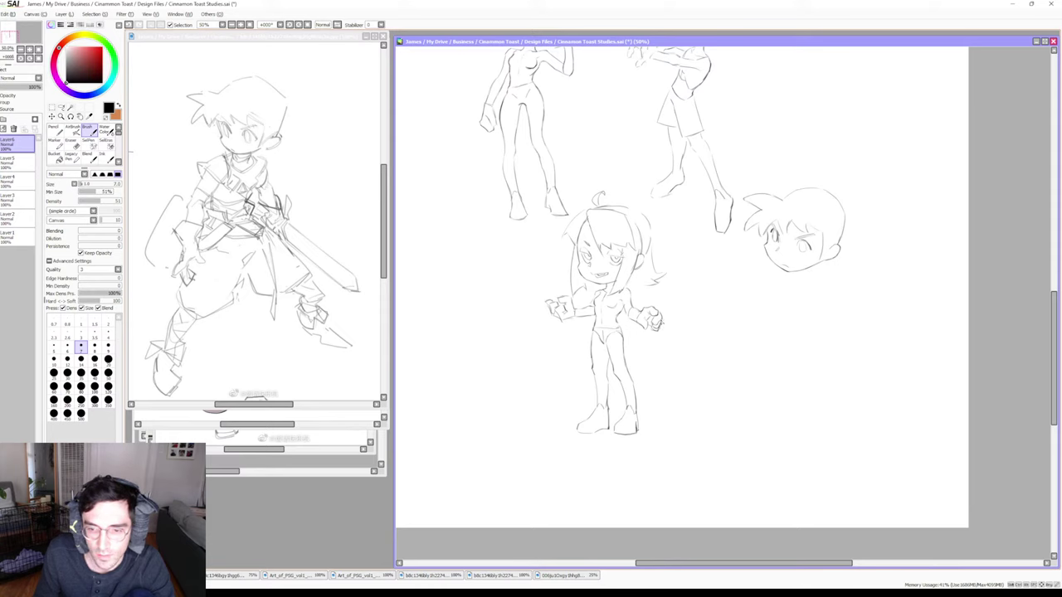
pyautogui.press('e')
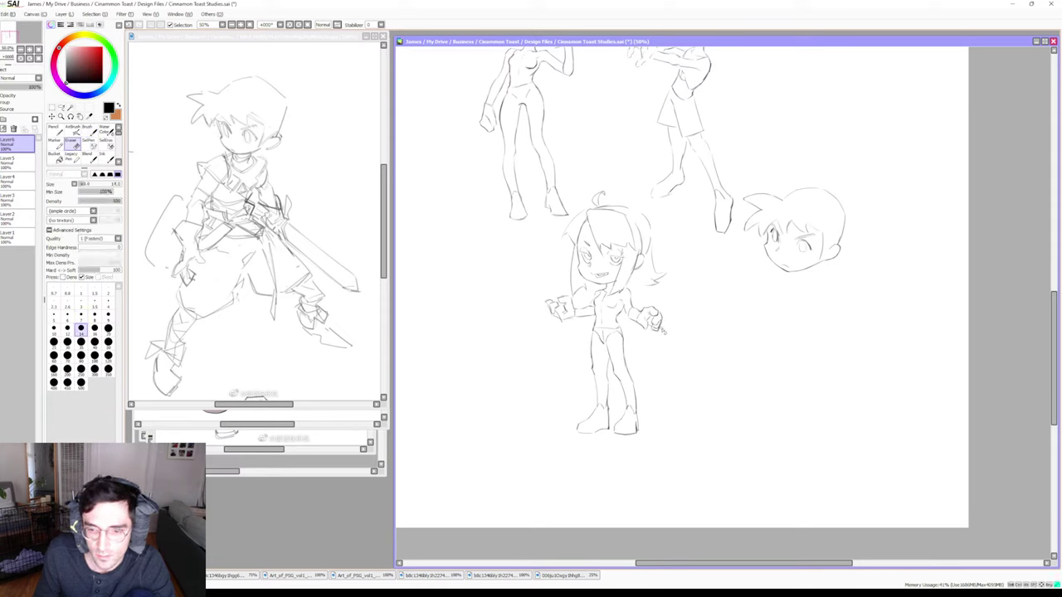
pyautogui.moveTo(663, 330); pyautogui.dragTo(654, 336)
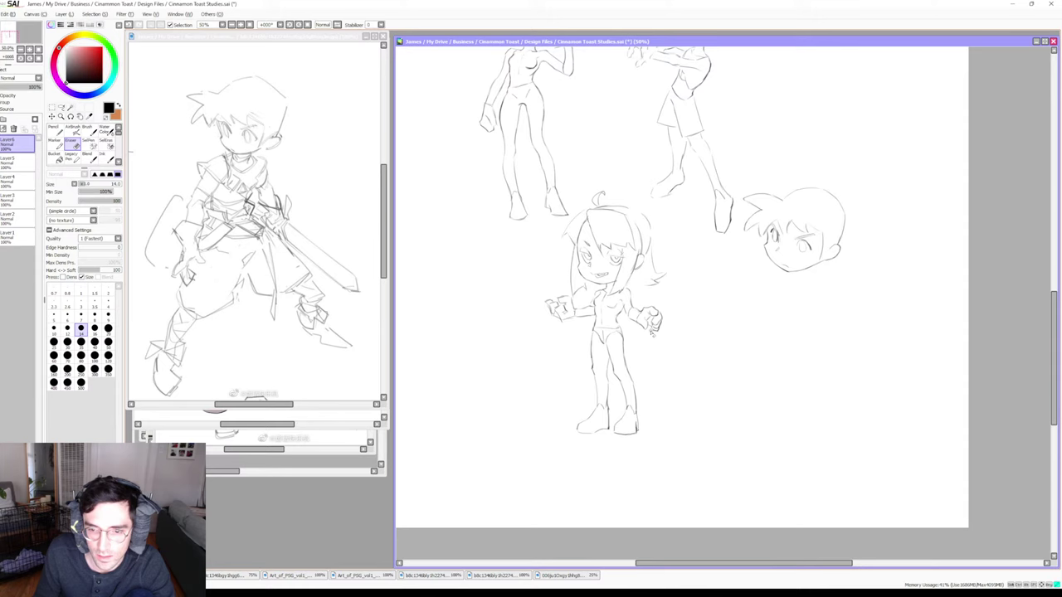
pyautogui.press('b')
pyautogui.hotkey('ctrl', 's')
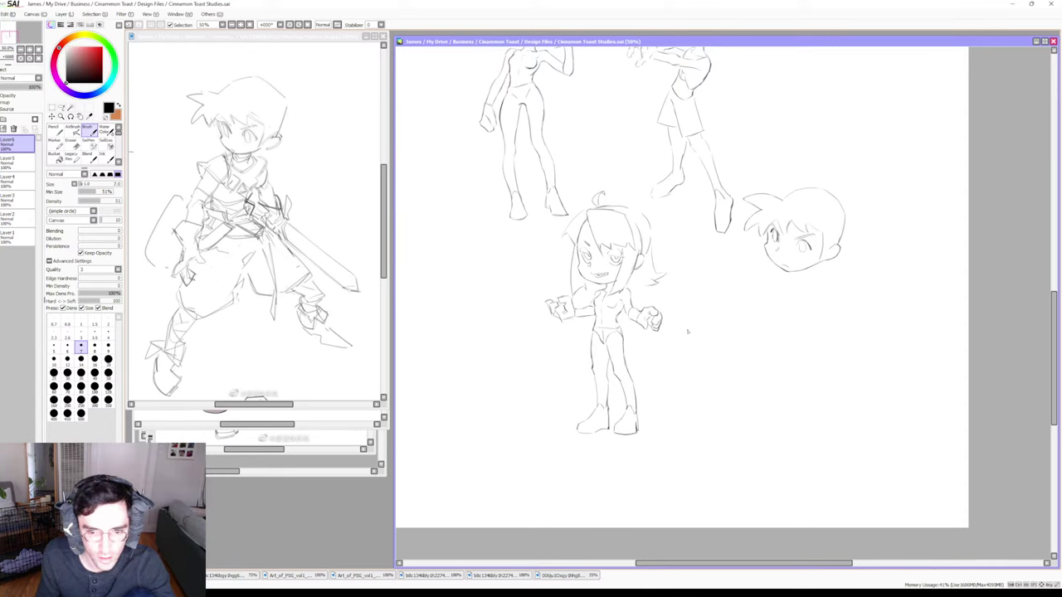
# Rework the inner thigh and knee contours of the chibi girl's leg farther from the boy's head
pyautogui.press('e')
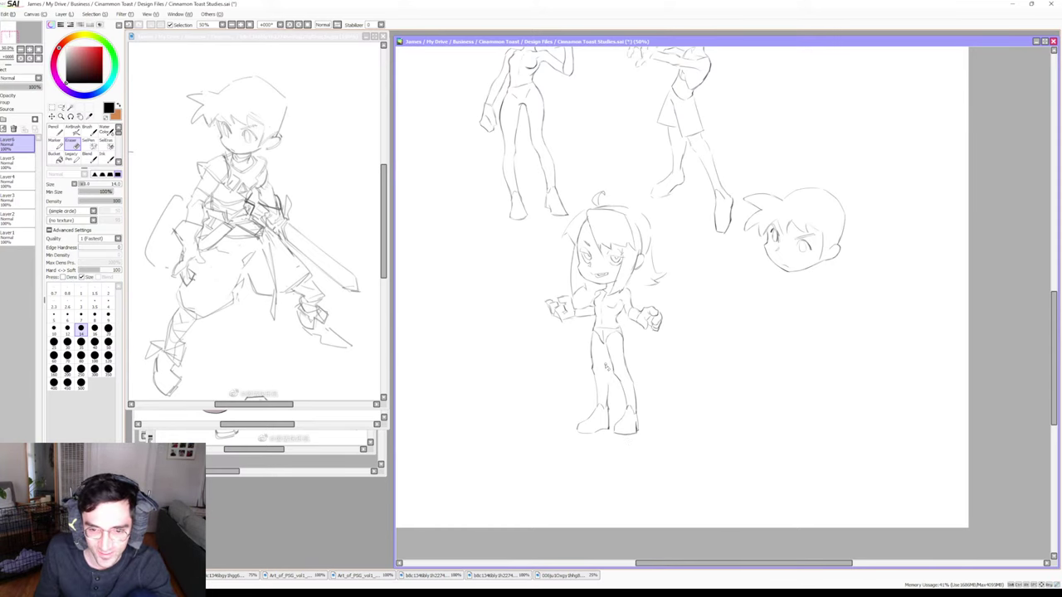
pyautogui.press('b')
pyautogui.moveTo(608, 356); pyautogui.dragTo(606, 370)
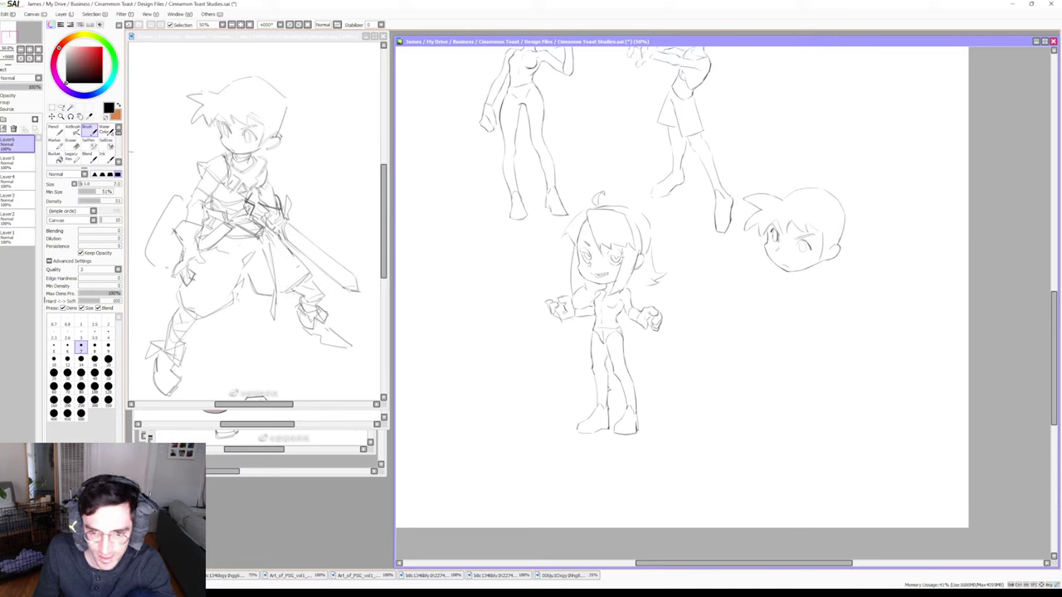
pyautogui.press('e')
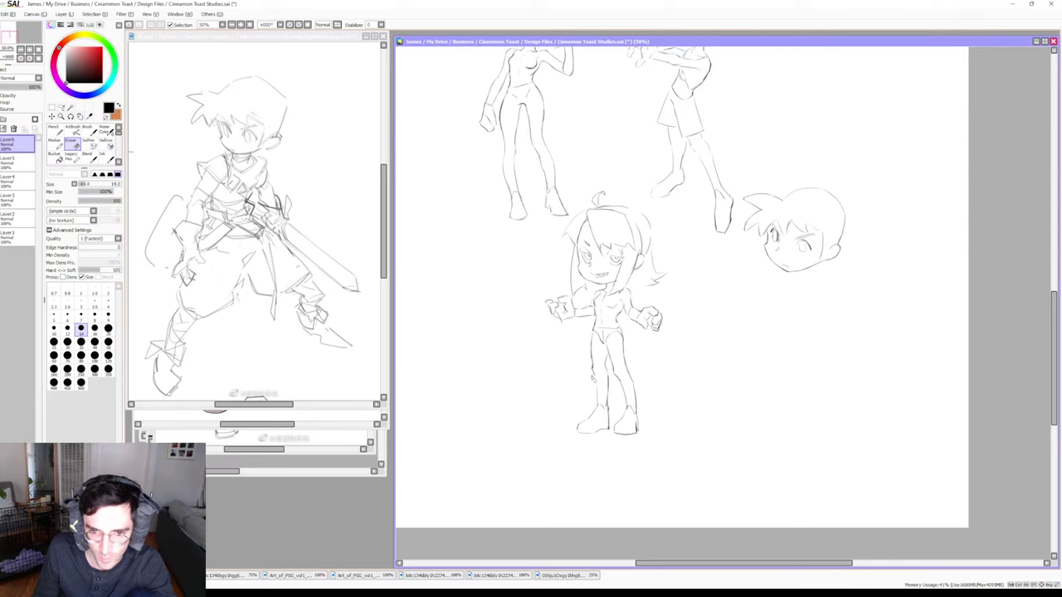
pyautogui.press('b')
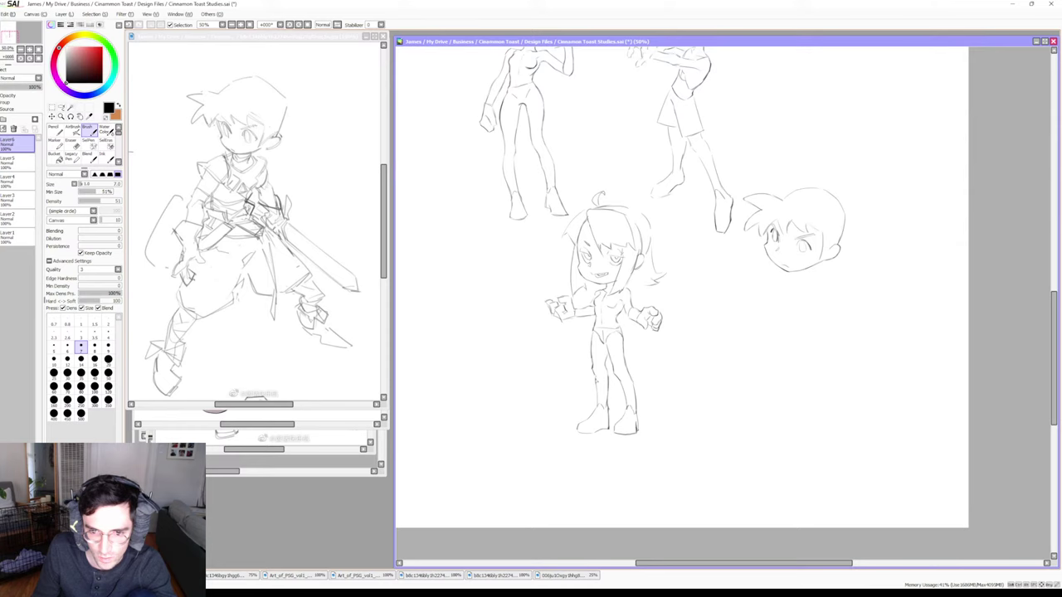
pyautogui.press('e')
pyautogui.press('b')
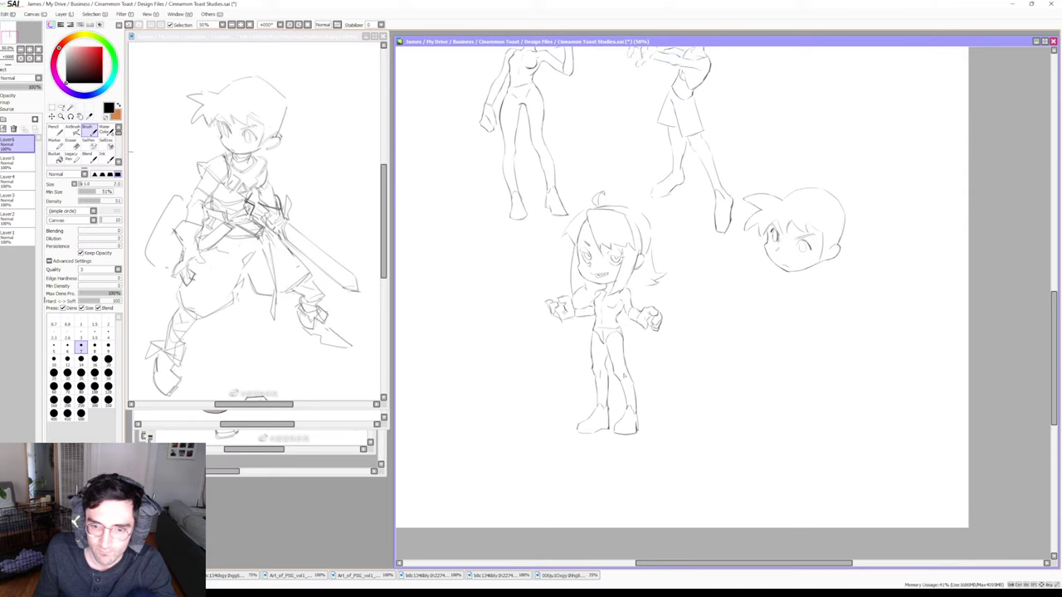
# Refine the knee and inner calf contours of the chibi girl's leg nearest the boy's head, erasing excess line
pyautogui.press('e')
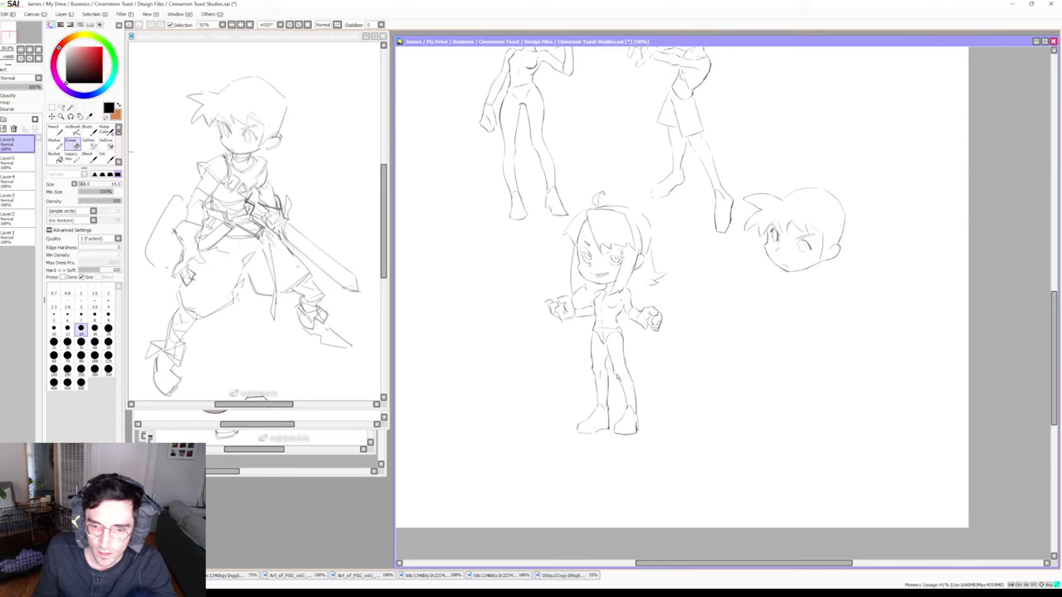
pyautogui.press('b')
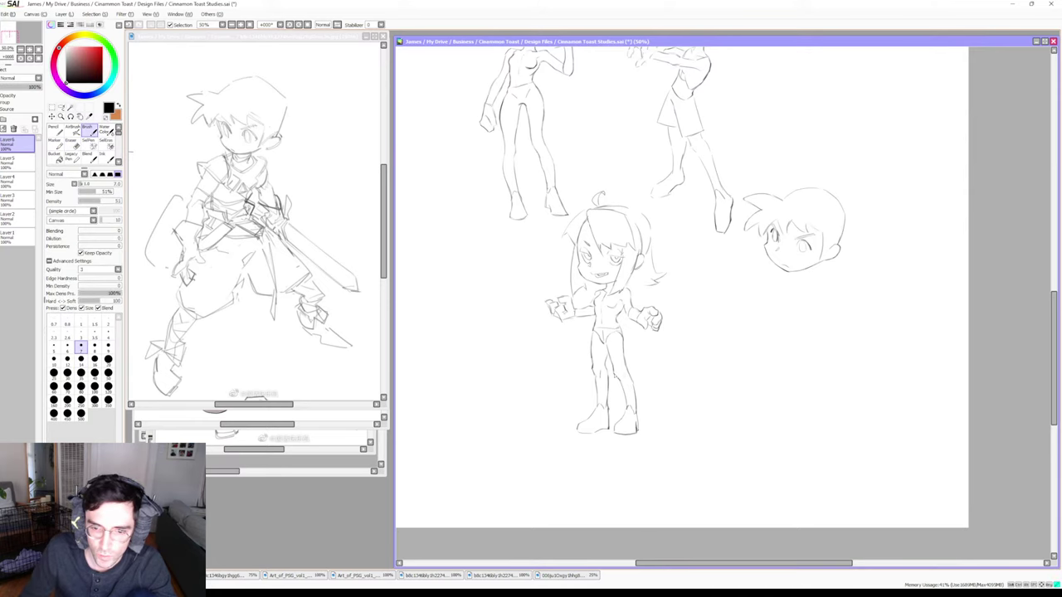
pyautogui.press('e')
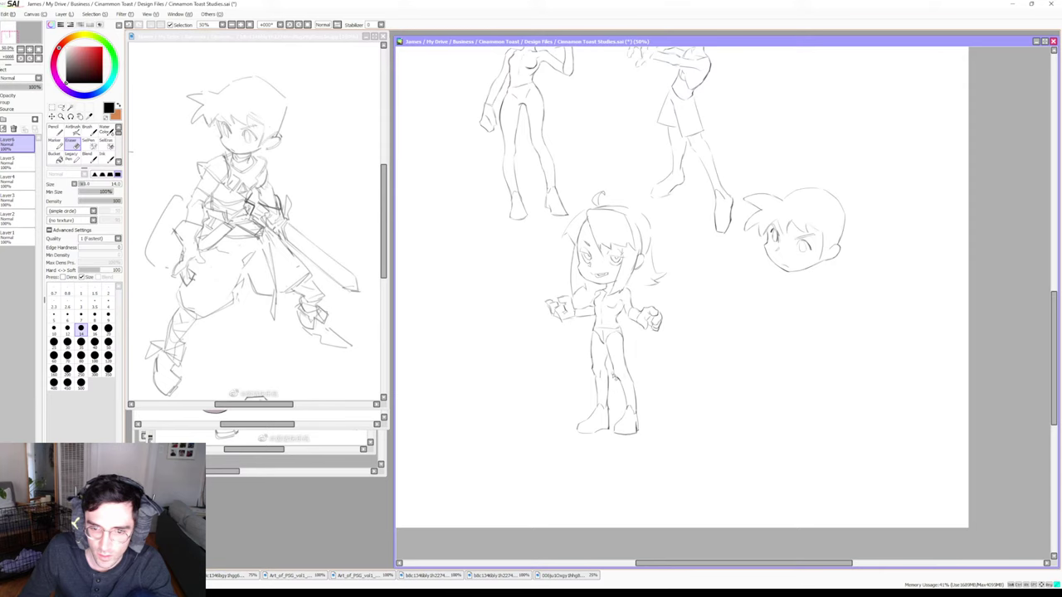
pyautogui.press('b')
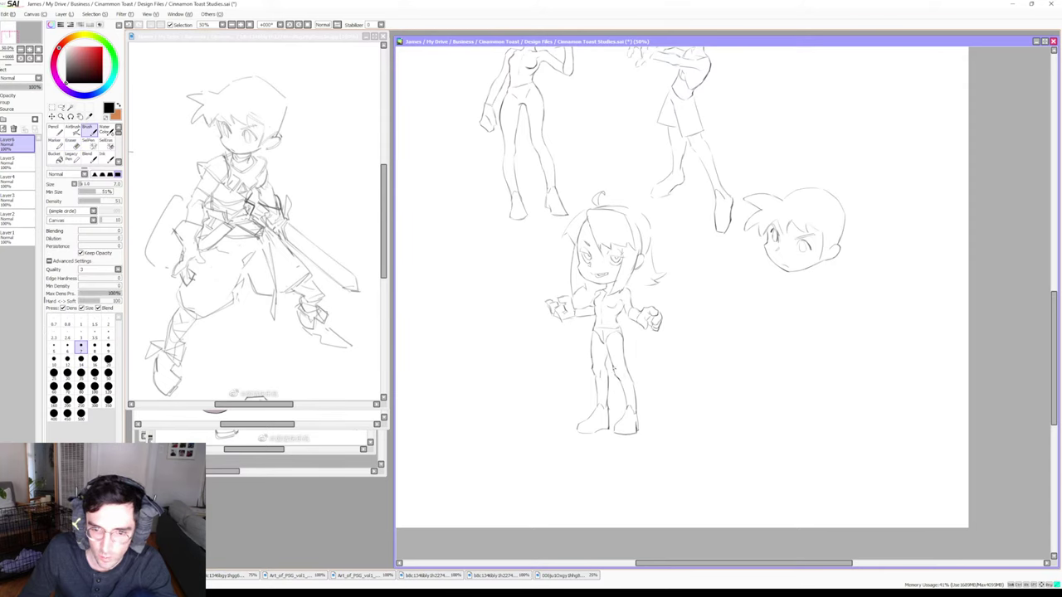
pyautogui.press('e')
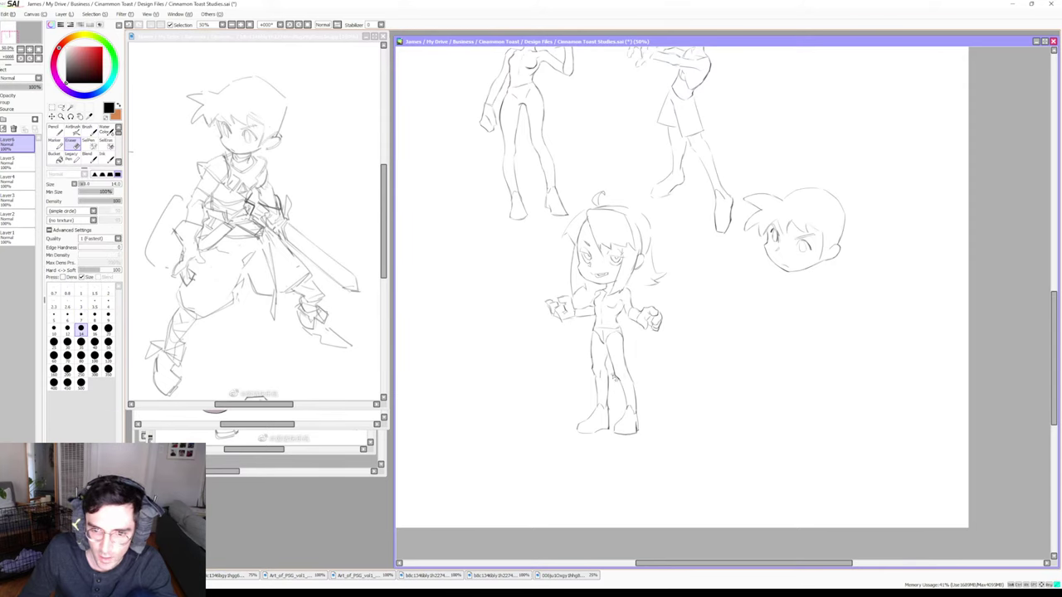
pyautogui.press('b')
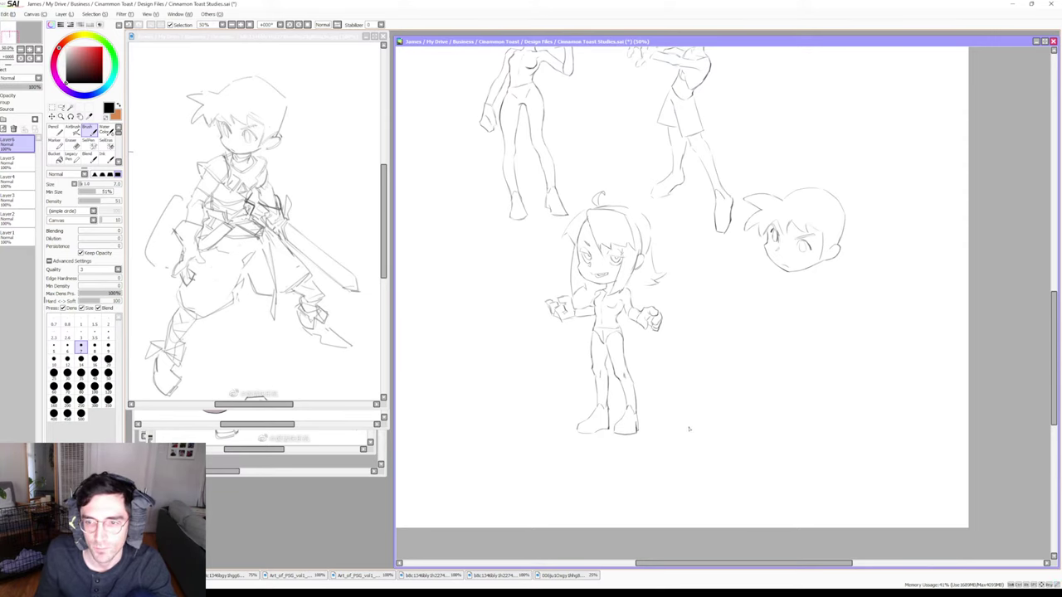
# Touch up the far cheek contour beneath the front eye of the boy's face
pyautogui.press('e')
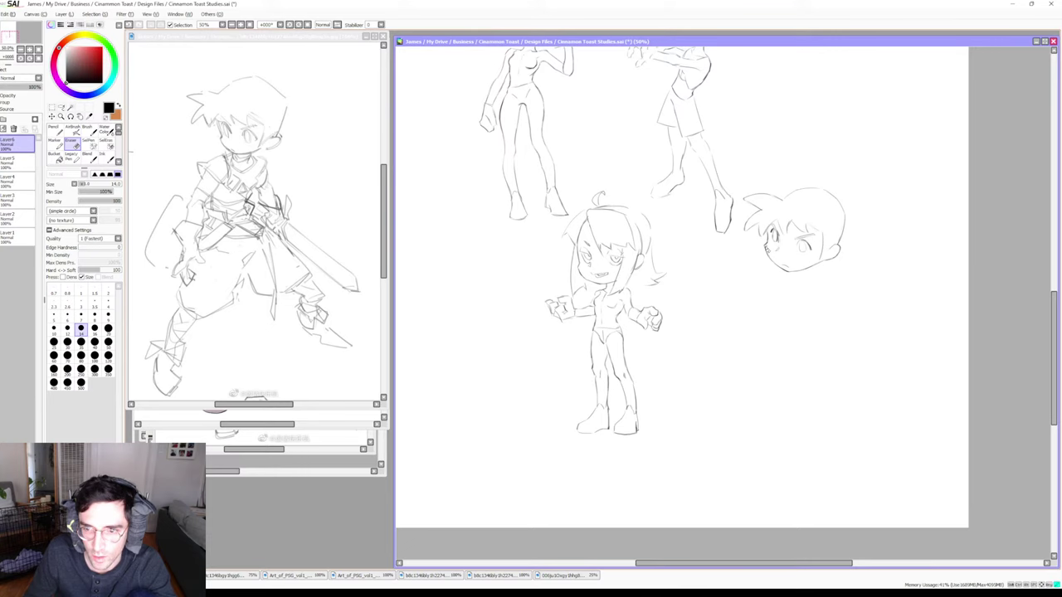
pyautogui.press('b')
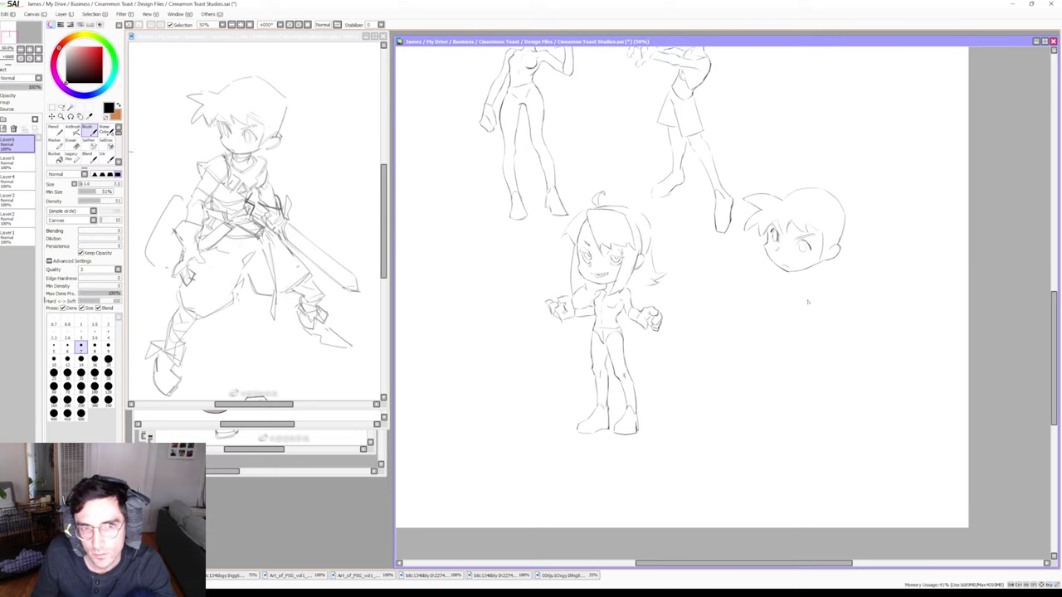
pyautogui.press('e')
pyautogui.press('b')
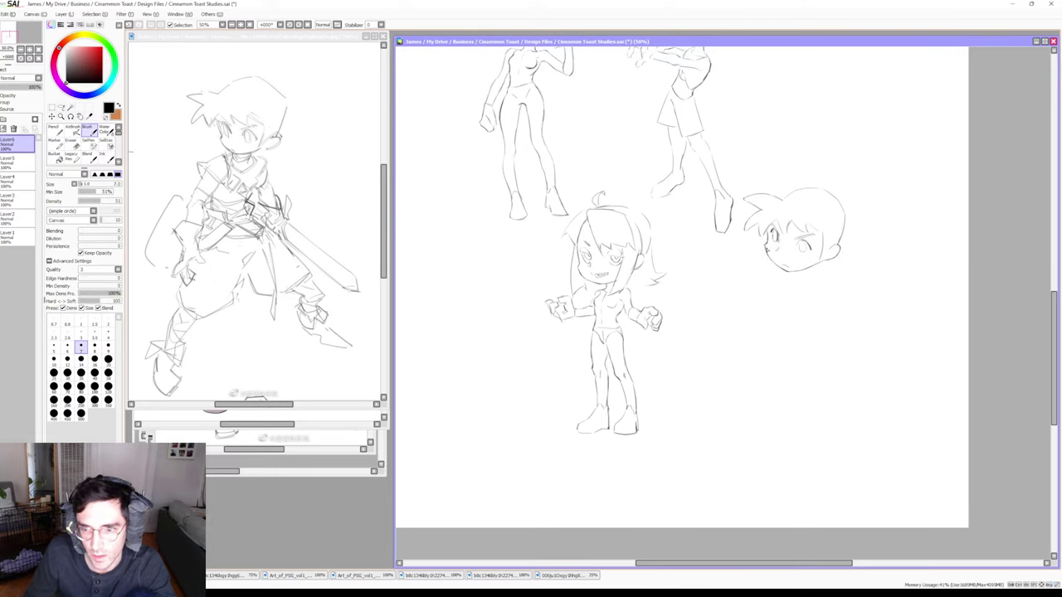
pyautogui.press('e')
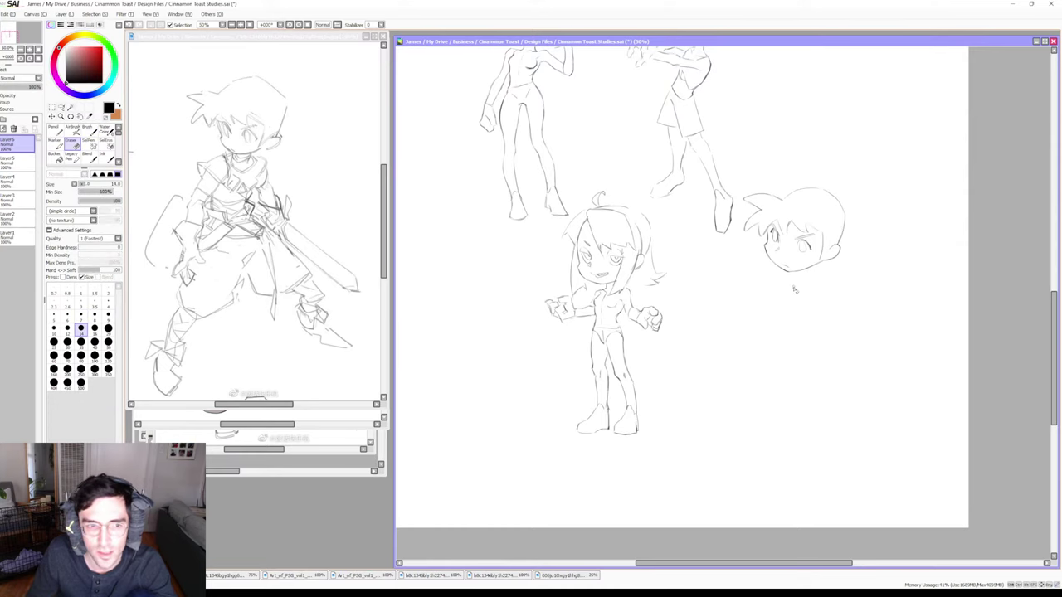
# Sketch the boy's short neck beneath the chin, erasing and redrawing its lines to clean them up
pyautogui.press('b')
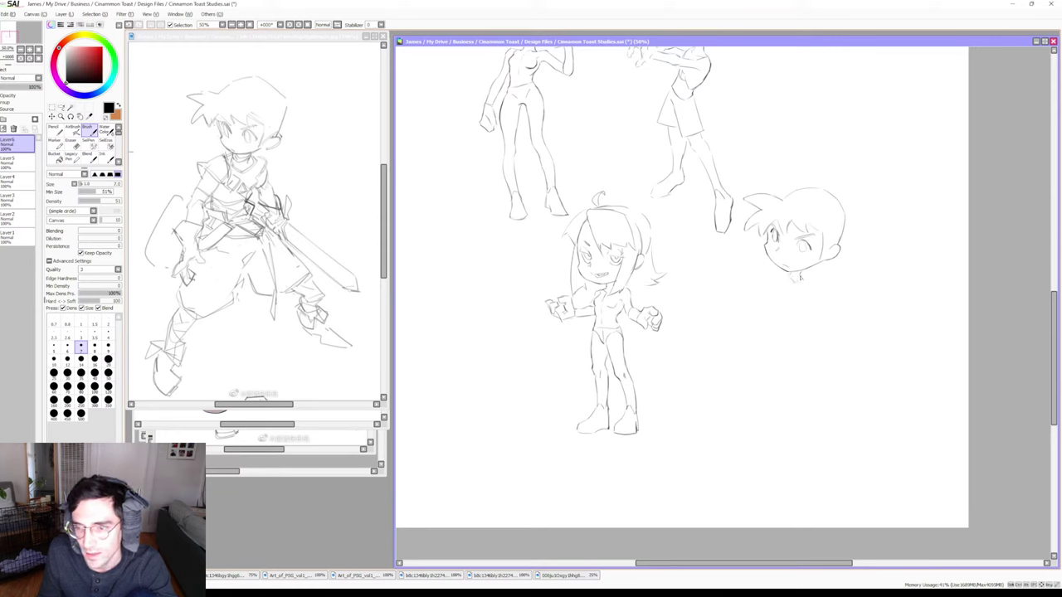
pyautogui.press('e')
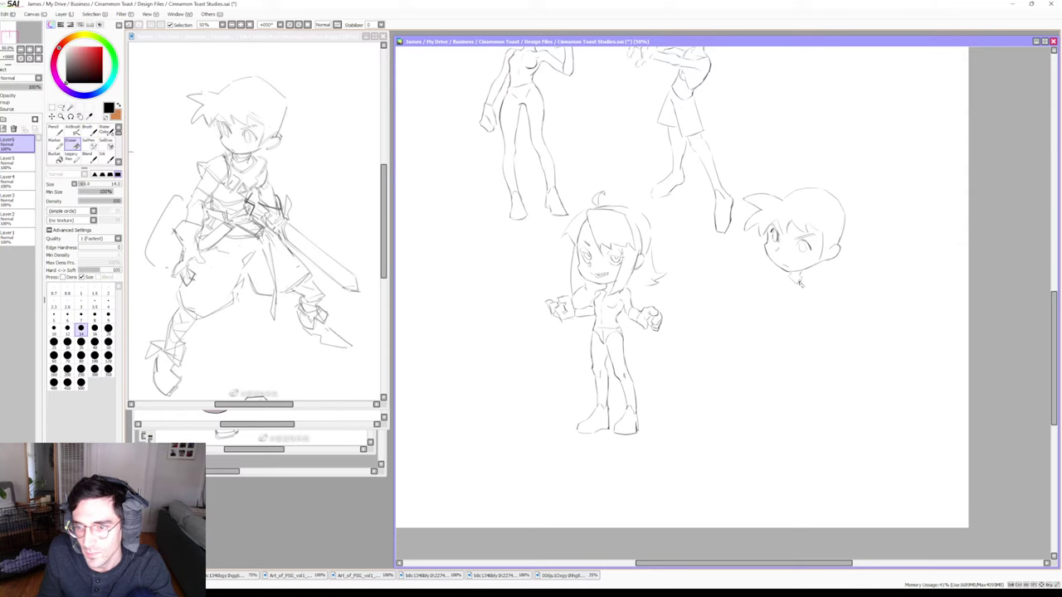
pyautogui.press('b')
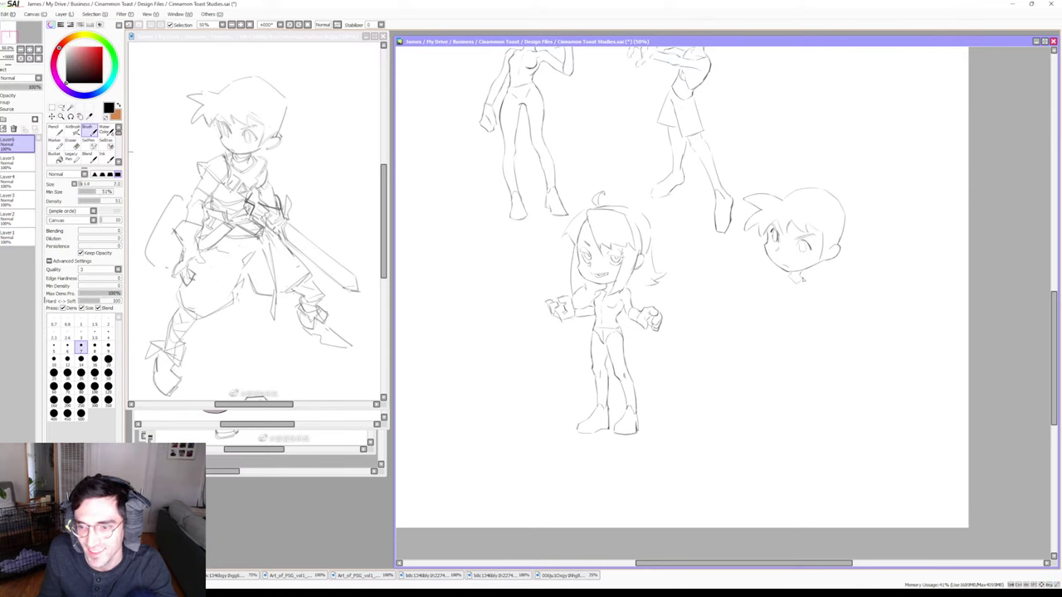
pyautogui.press('e')
pyautogui.press('b')
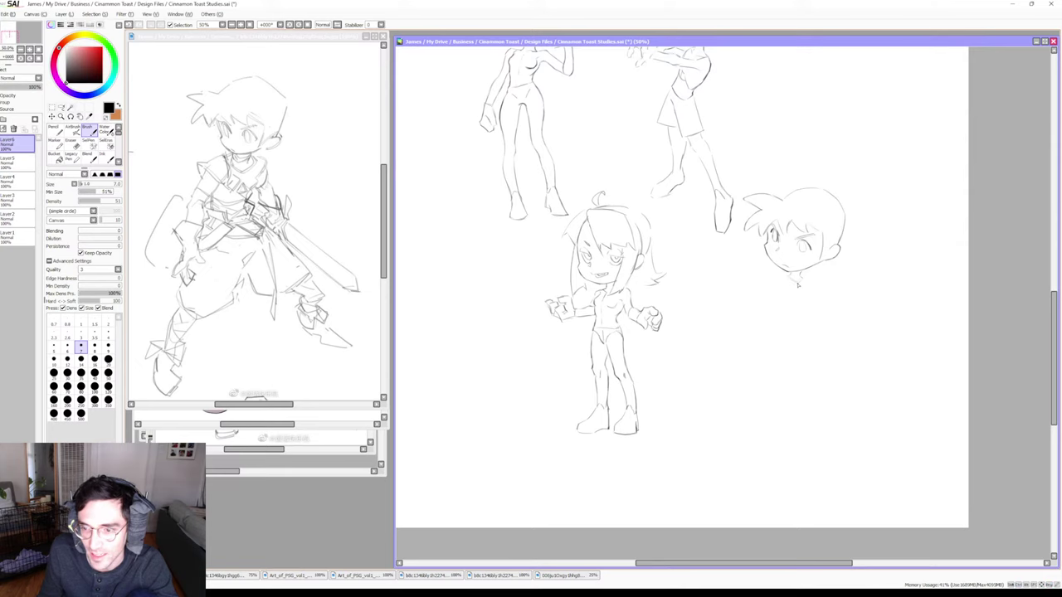
pyautogui.press('e')
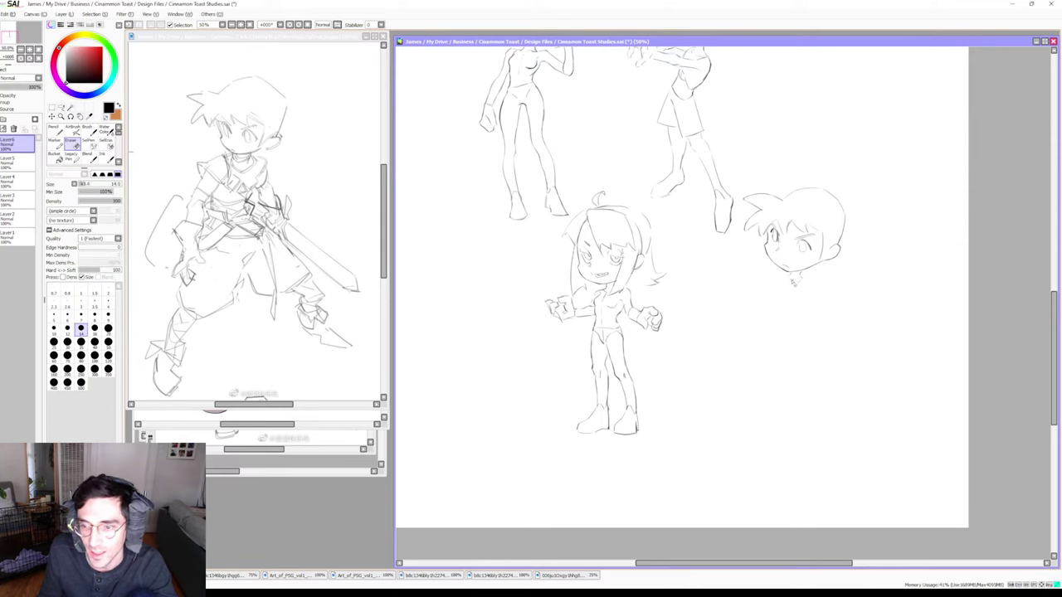
pyautogui.press('b')
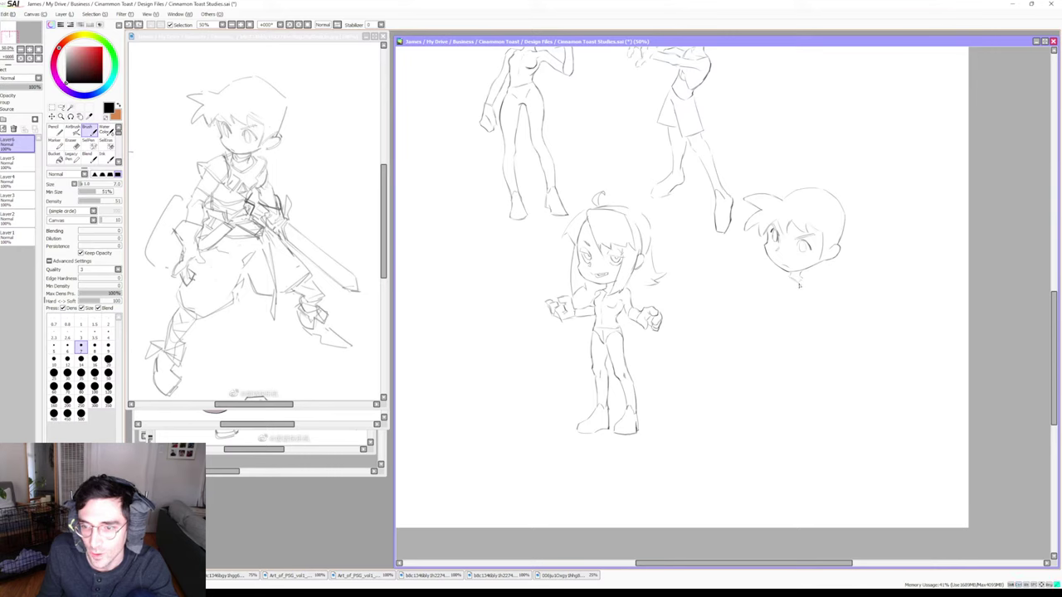
pyautogui.press('e')
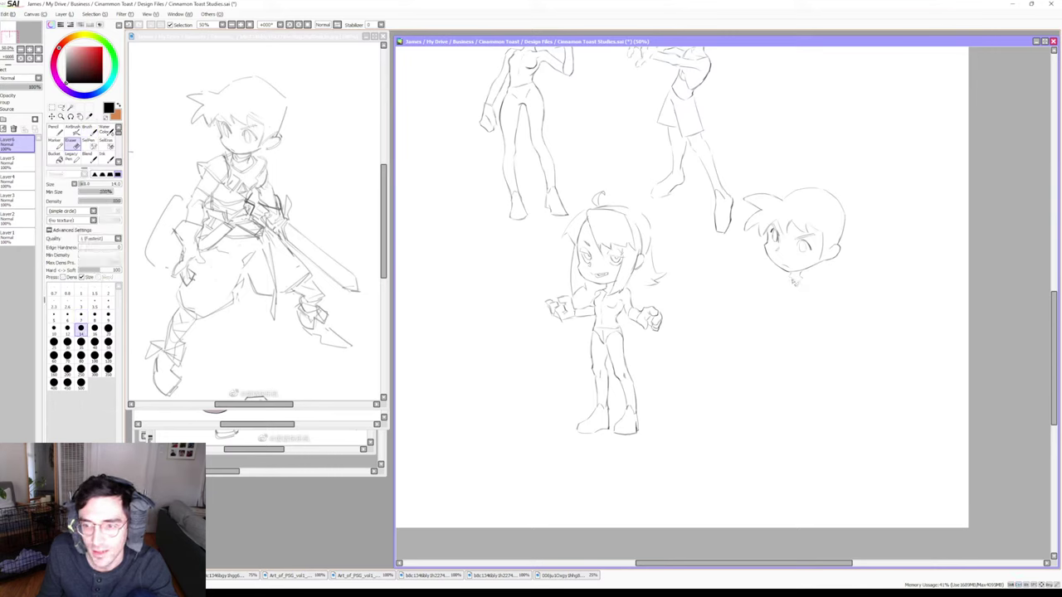
pyautogui.press('b')
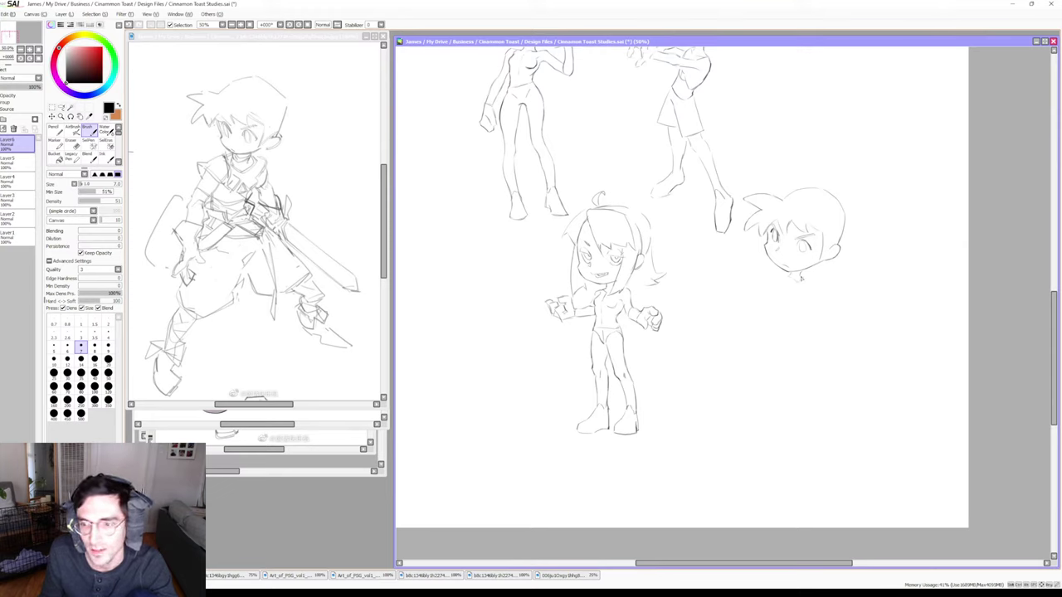
# Sketch the first torso lines below the boy's neck, with one contour on the far side and one on the near side
pyautogui.moveTo(804, 286); pyautogui.dragTo(792, 312)
pyautogui.hotkey('ctrl', 'z')
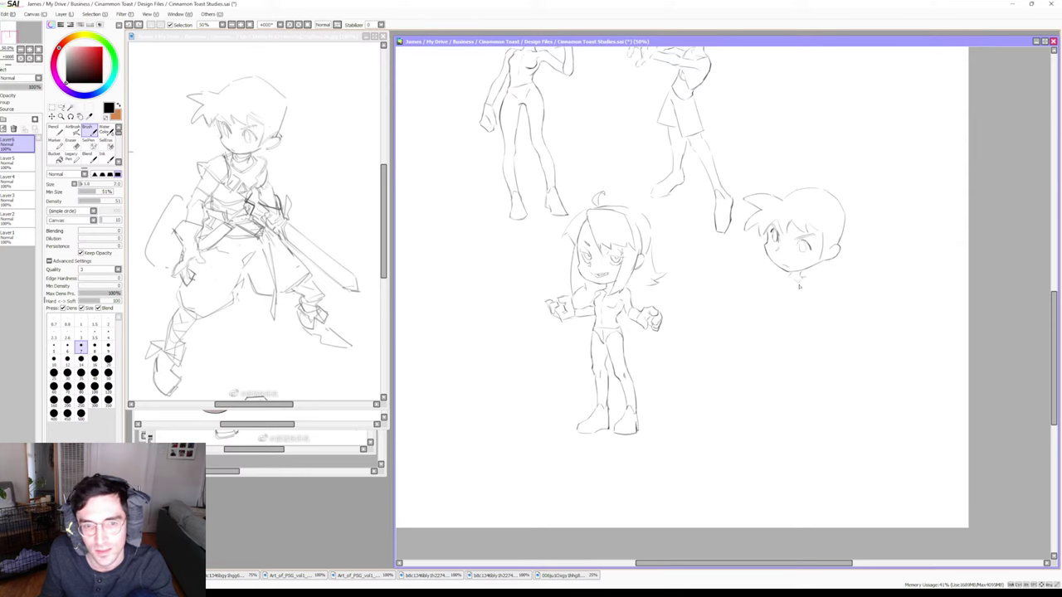
pyautogui.moveTo(799, 287); pyautogui.dragTo(795, 300)
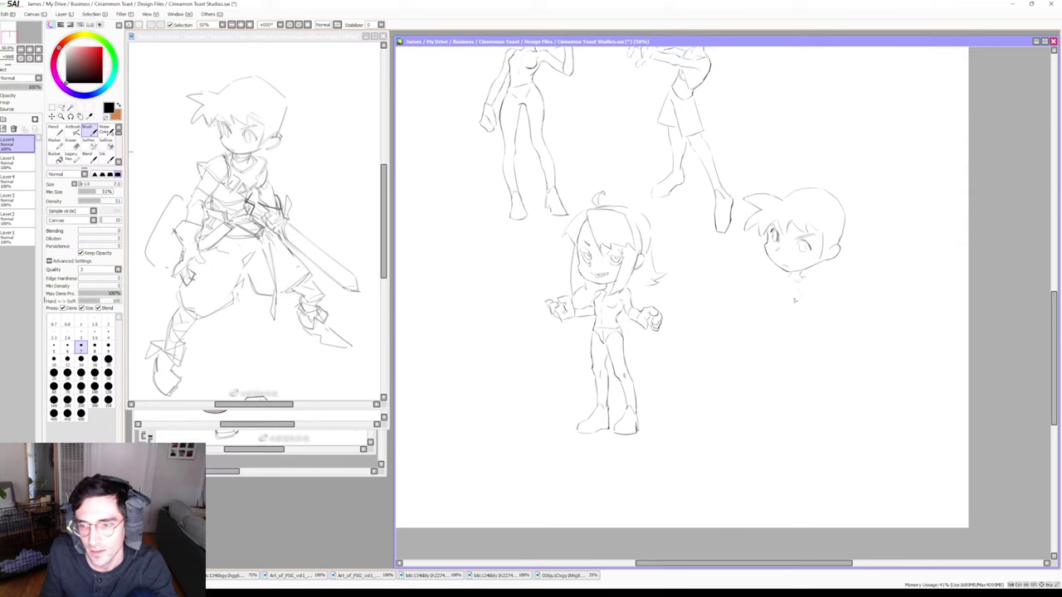
pyautogui.press('e')
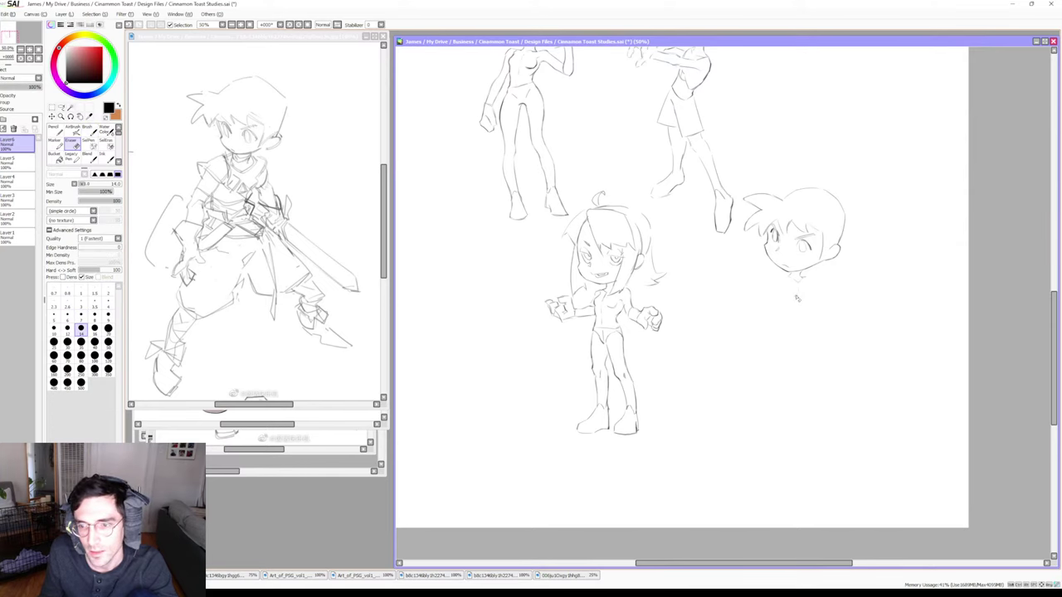
pyautogui.press('b')
pyautogui.moveTo(796, 291); pyautogui.dragTo(793, 312)
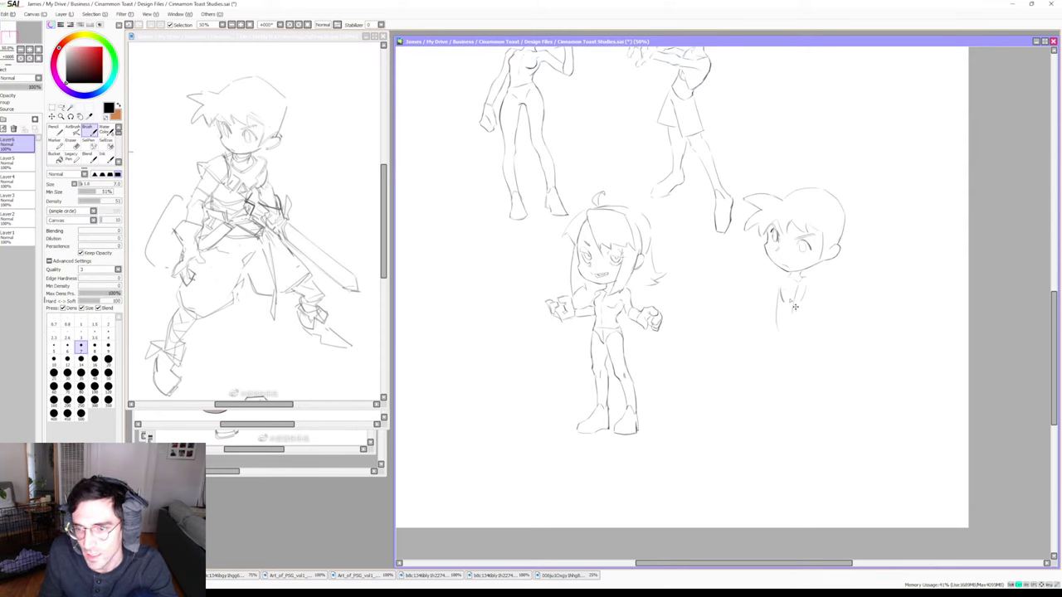
pyautogui.moveTo(779, 292); pyautogui.dragTo(780, 328)
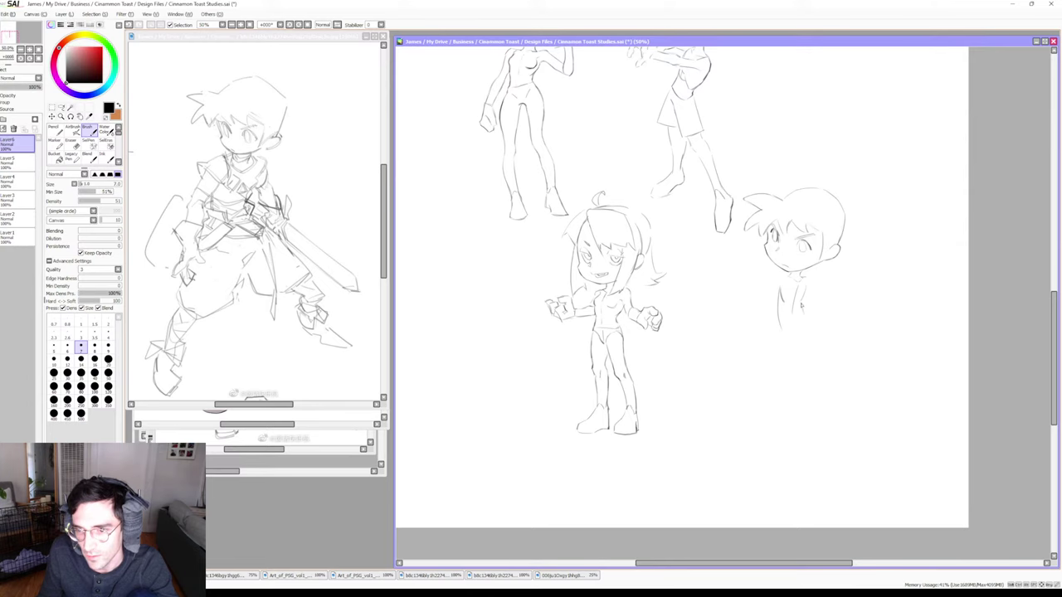
# Extend both side contours of the boy's torso down to the hips and erase the rough parts along the far side
pyautogui.press('e')
pyautogui.press('b')
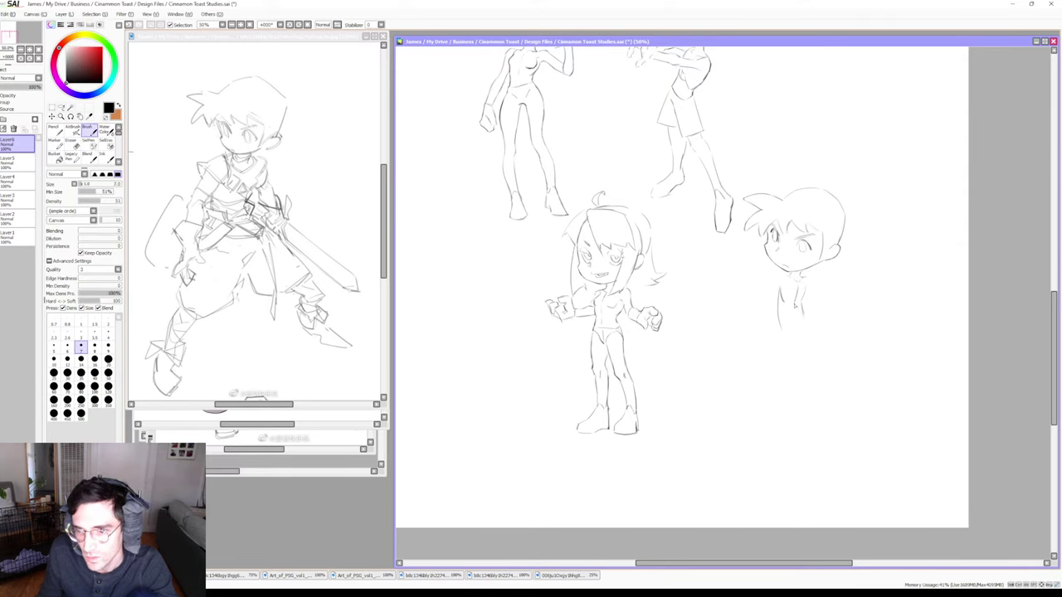
pyautogui.press('e')
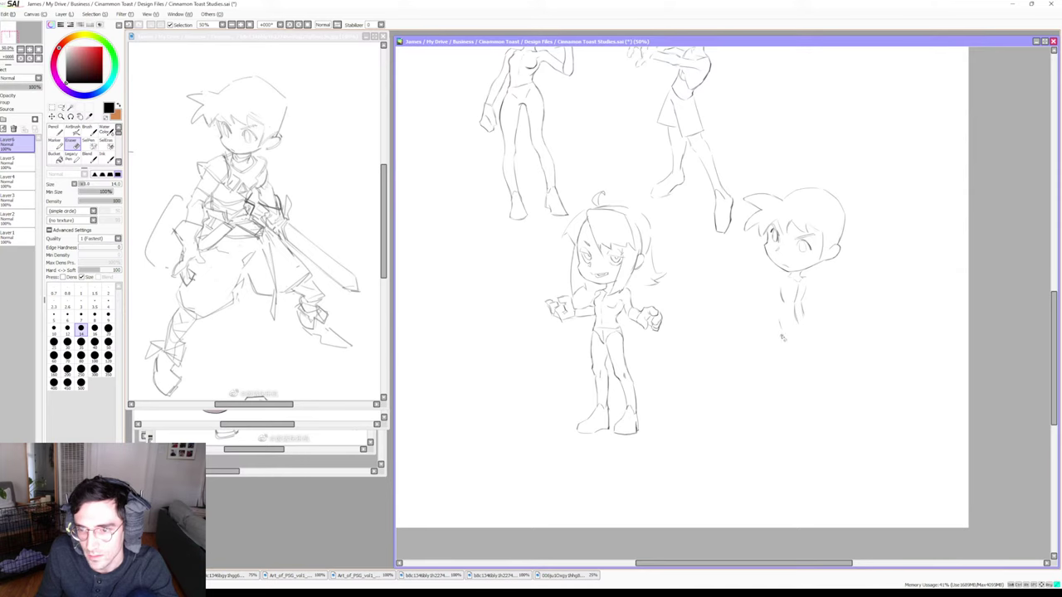
pyautogui.press('b')
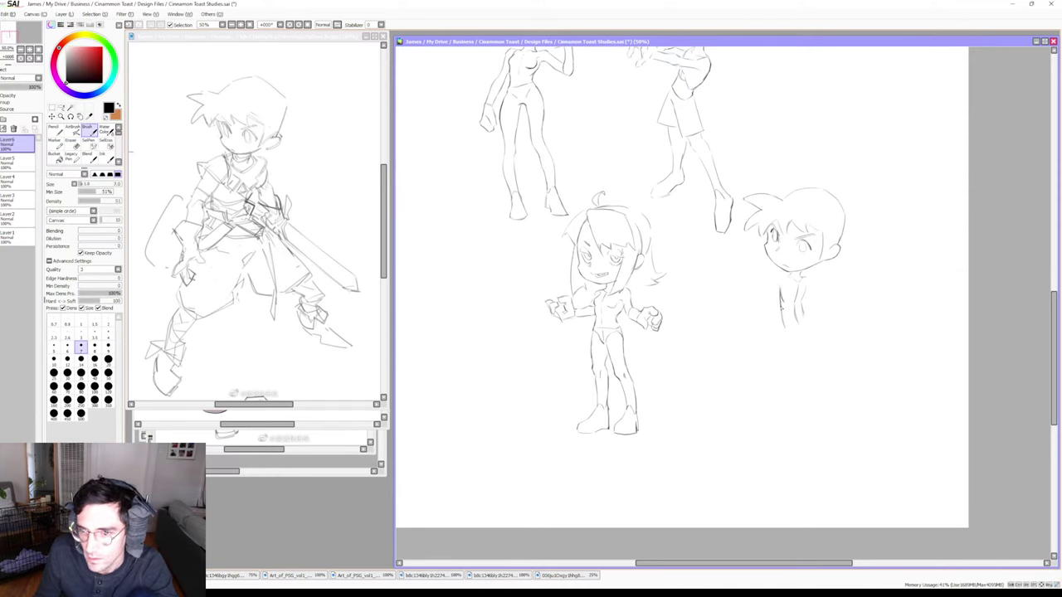
pyautogui.press('e')
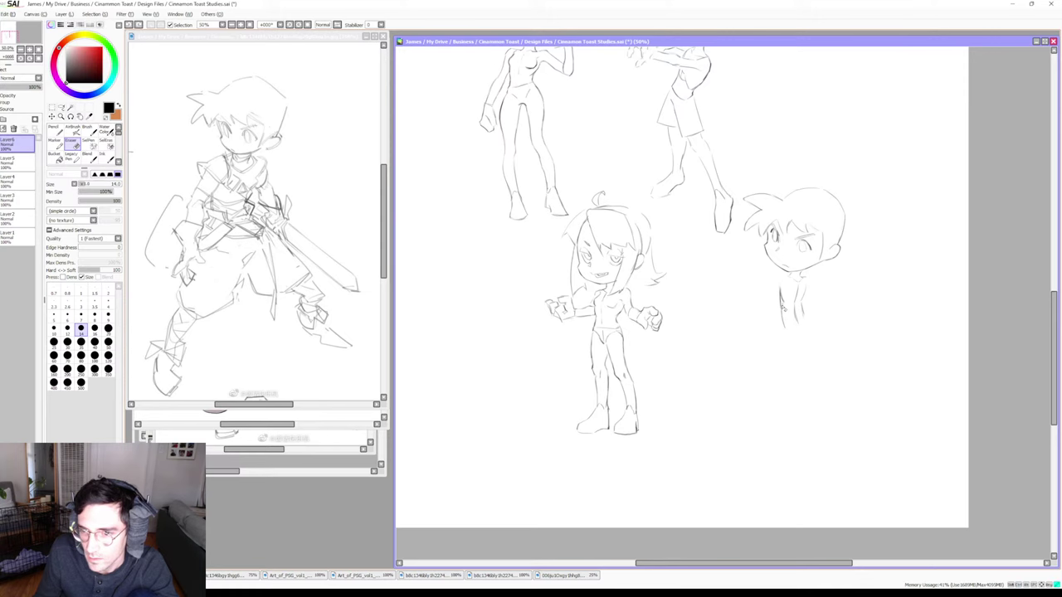
pyautogui.press('b')
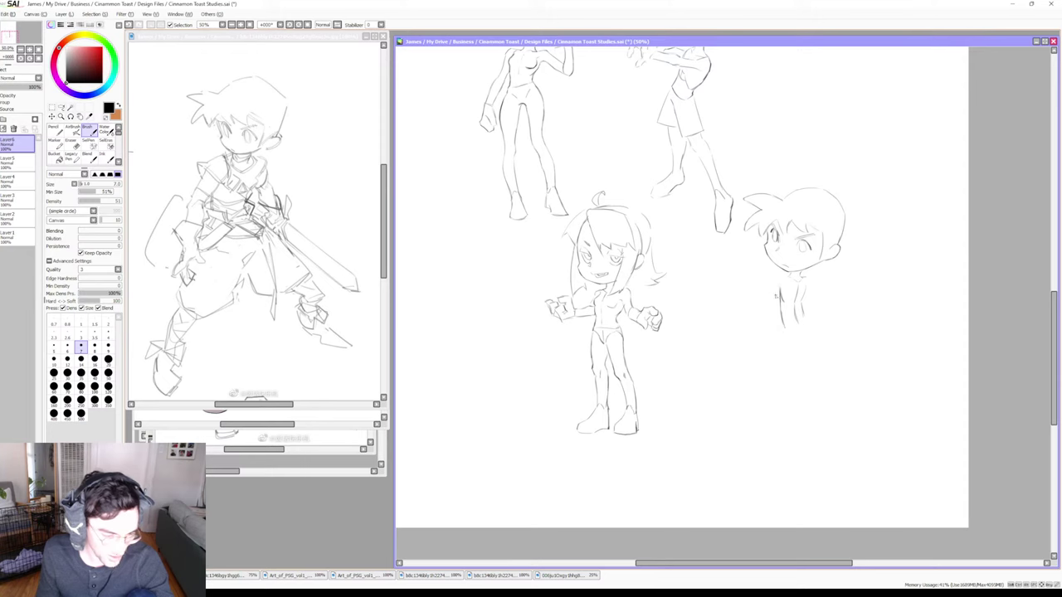
pyautogui.press('e')
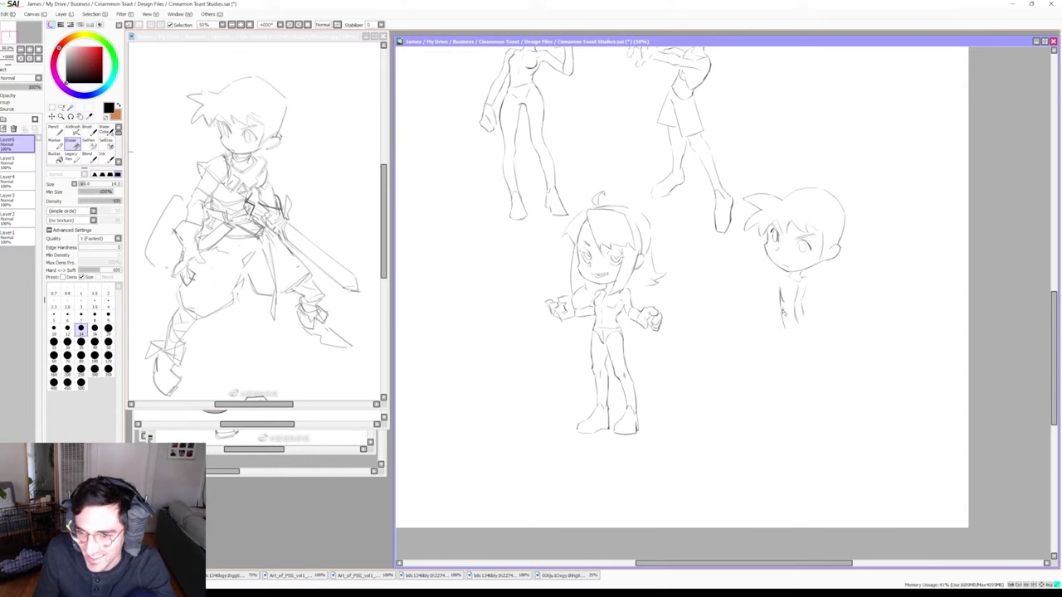
# Close the bottom of the boy's torso with a slanted hip line and tidy the near lower corner
pyautogui.press('b')
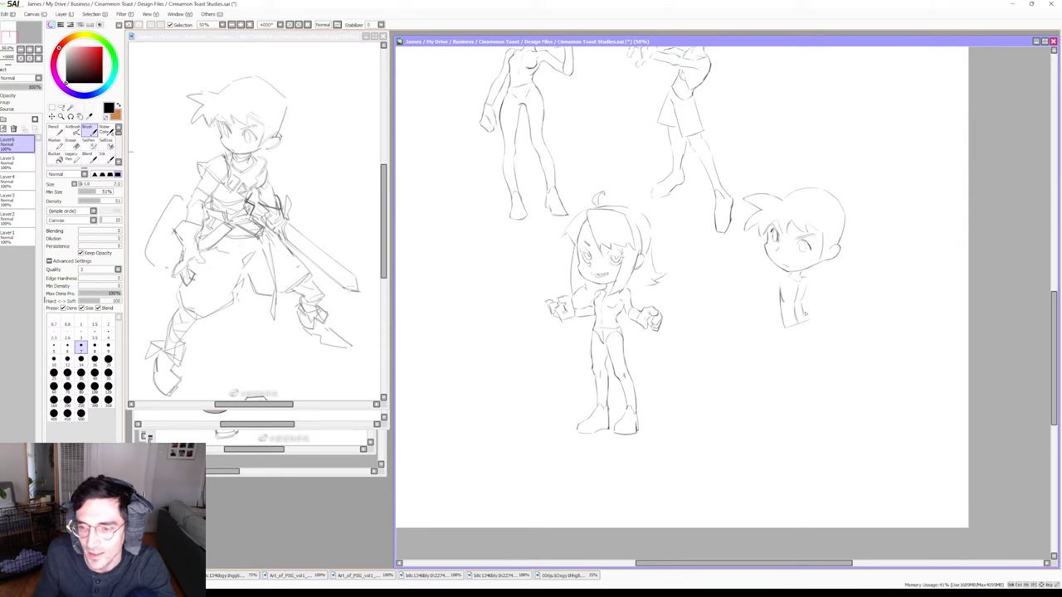
pyautogui.press('e')
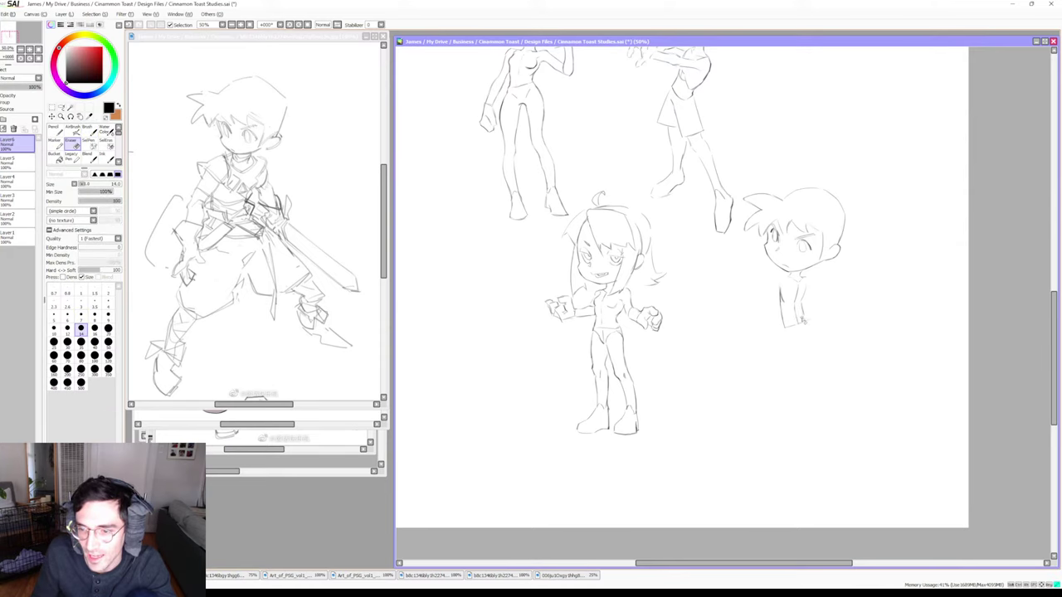
pyautogui.press('b')
pyautogui.moveTo(802, 311); pyautogui.dragTo(806, 326)
pyautogui.press('e')
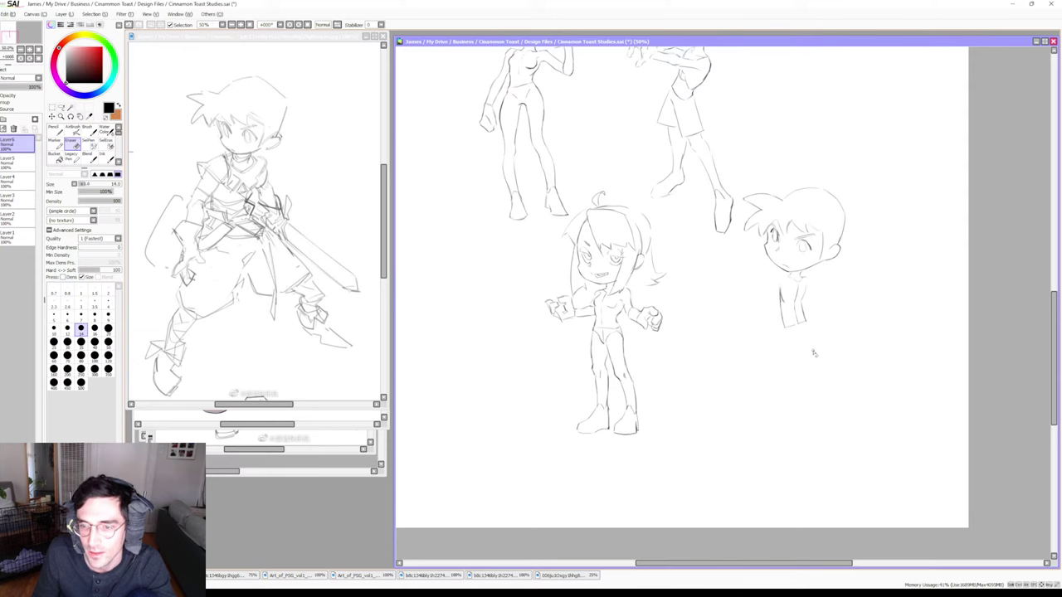
# Draw the near shoulder line out from the base of the boy's neck and clean up where they meet
pyautogui.press('b')
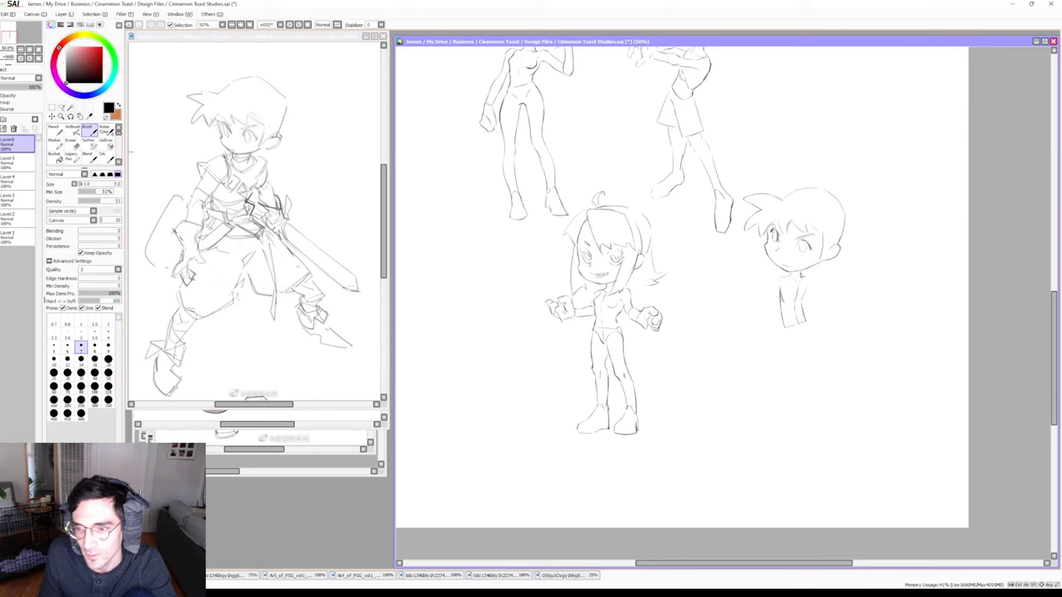
pyautogui.press('e')
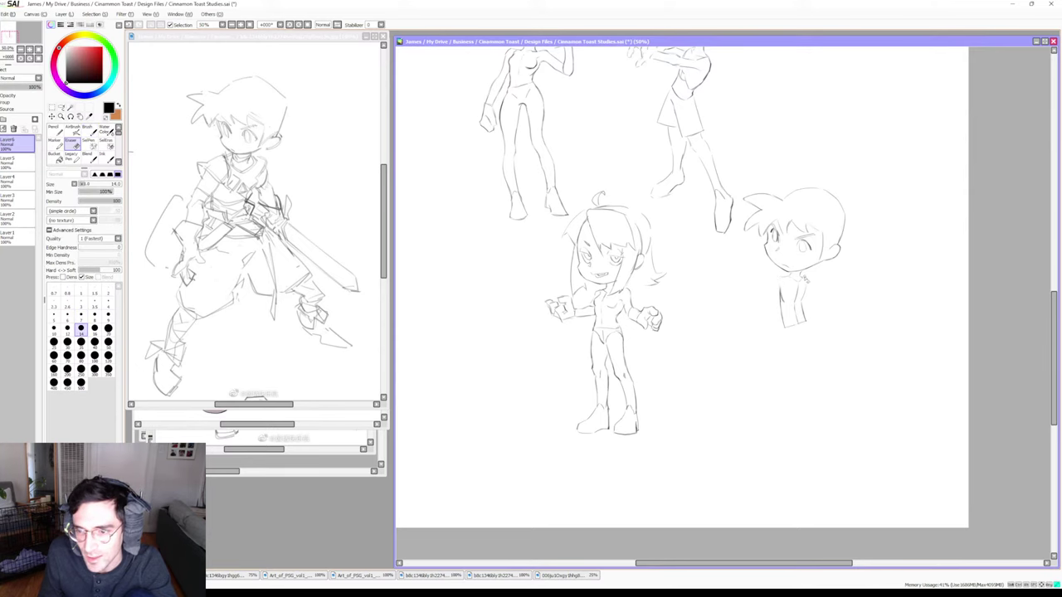
pyautogui.press('b')
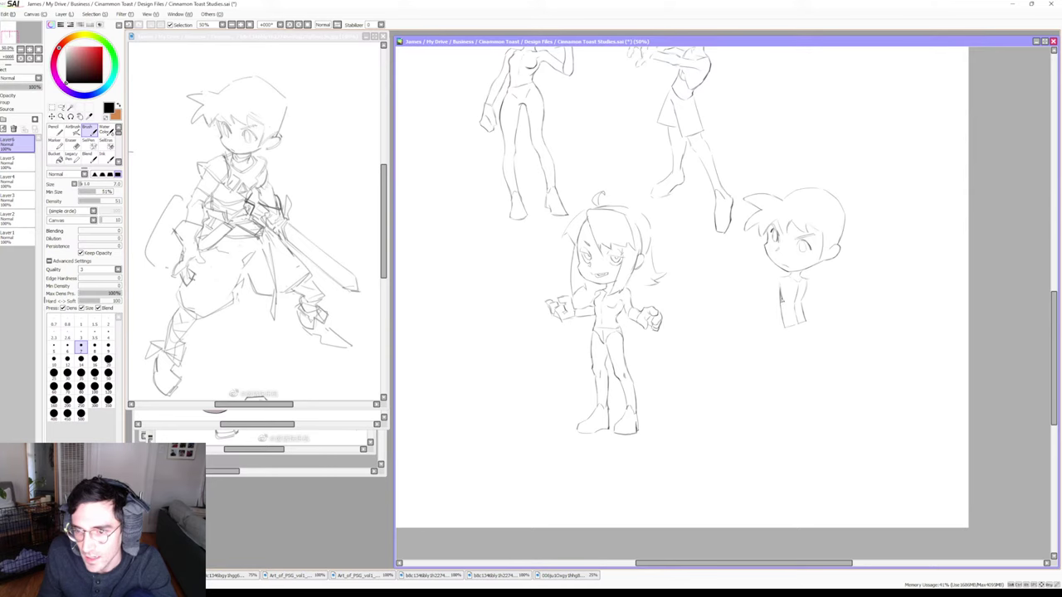
pyautogui.press('e')
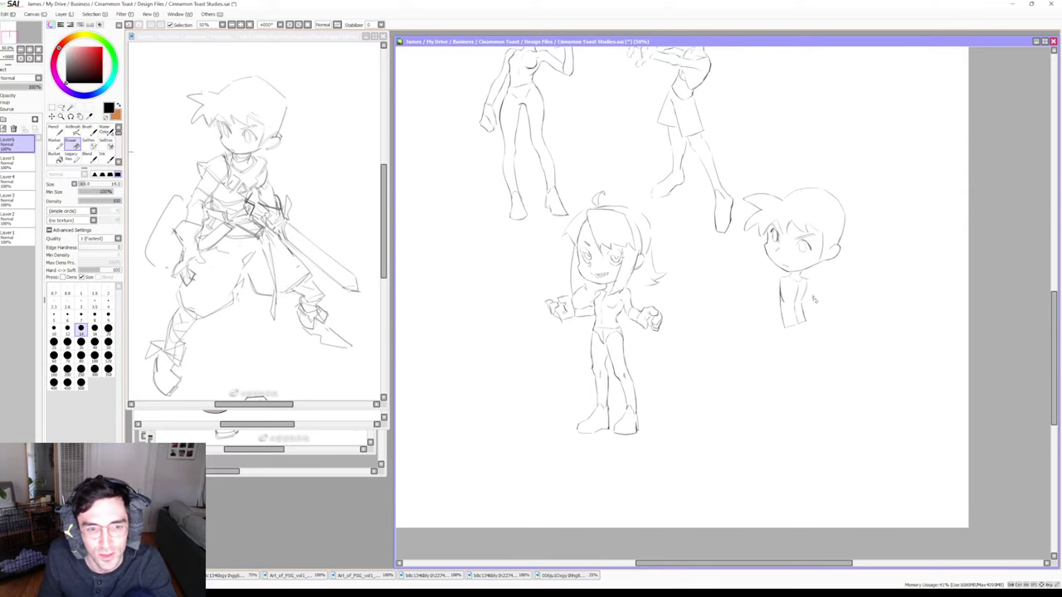
pyautogui.press('b')
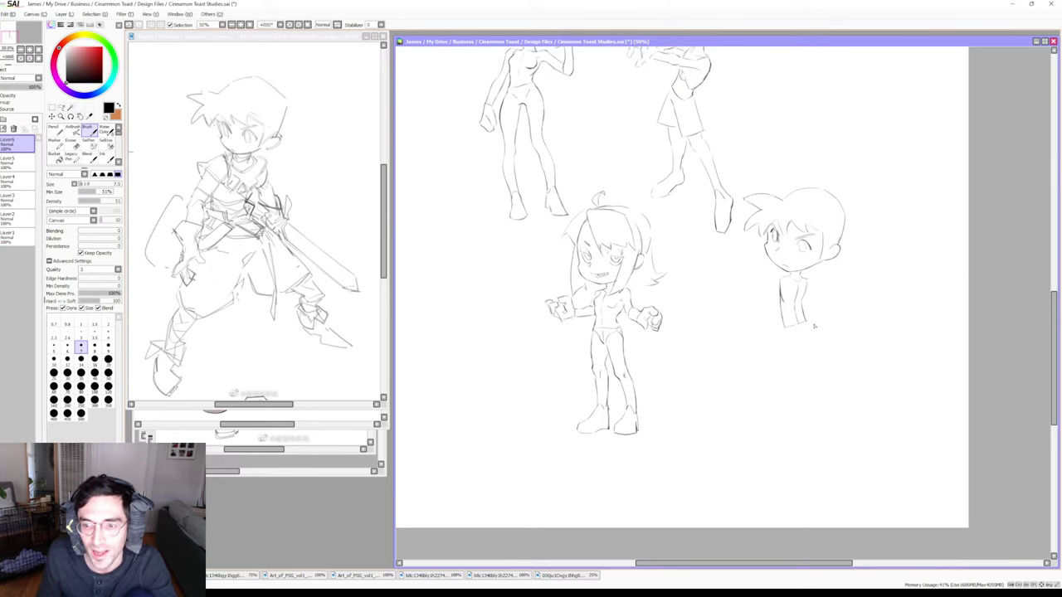
# Redraw the boy's hip line wider at the near side and add the pelvis lines and a waistline across the torso
pyautogui.press('e')
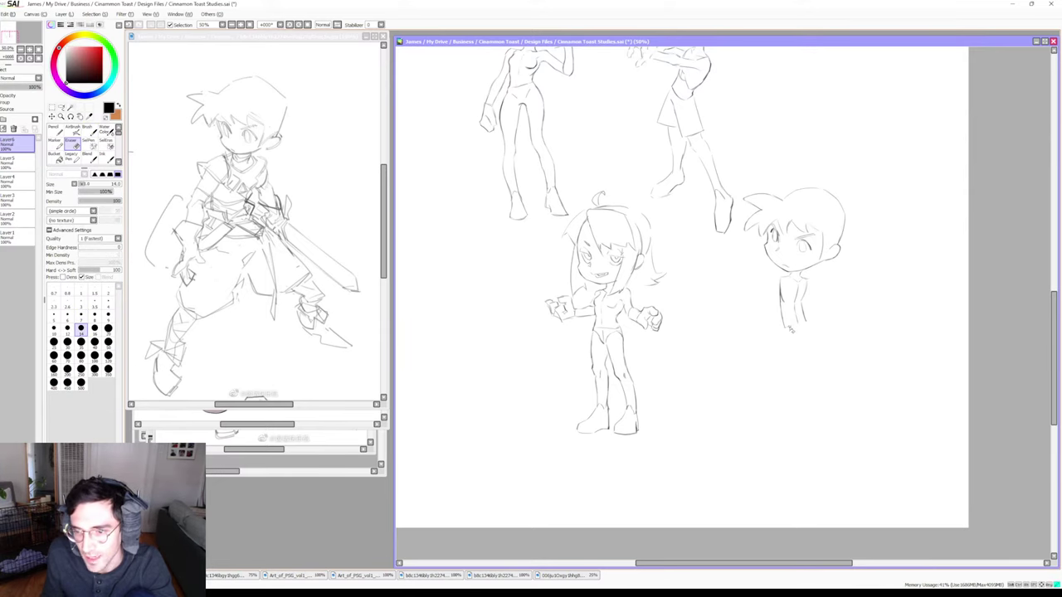
pyautogui.press('b')
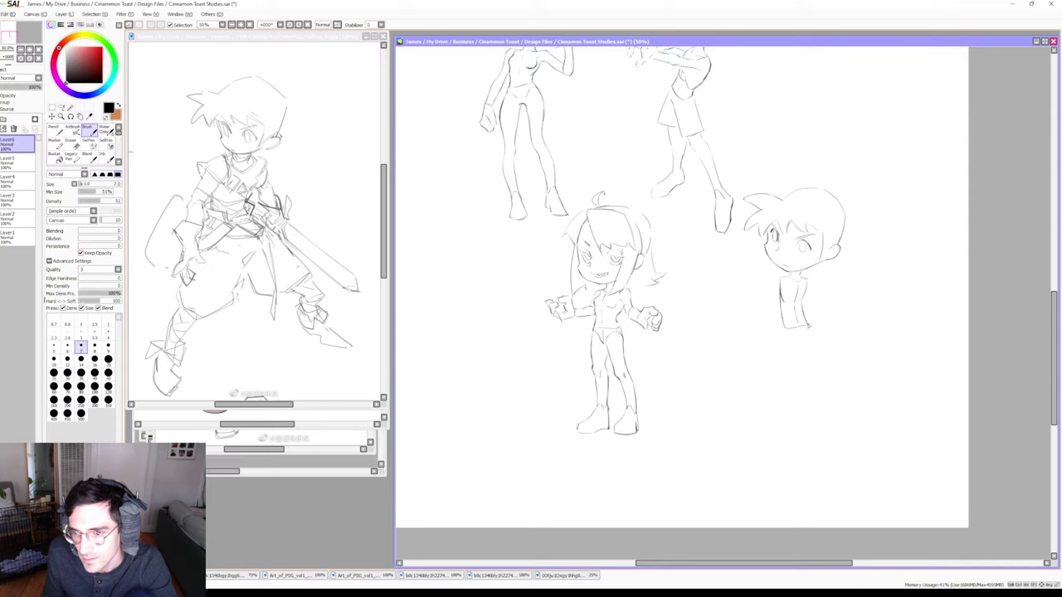
pyautogui.press('e')
pyautogui.press('b')
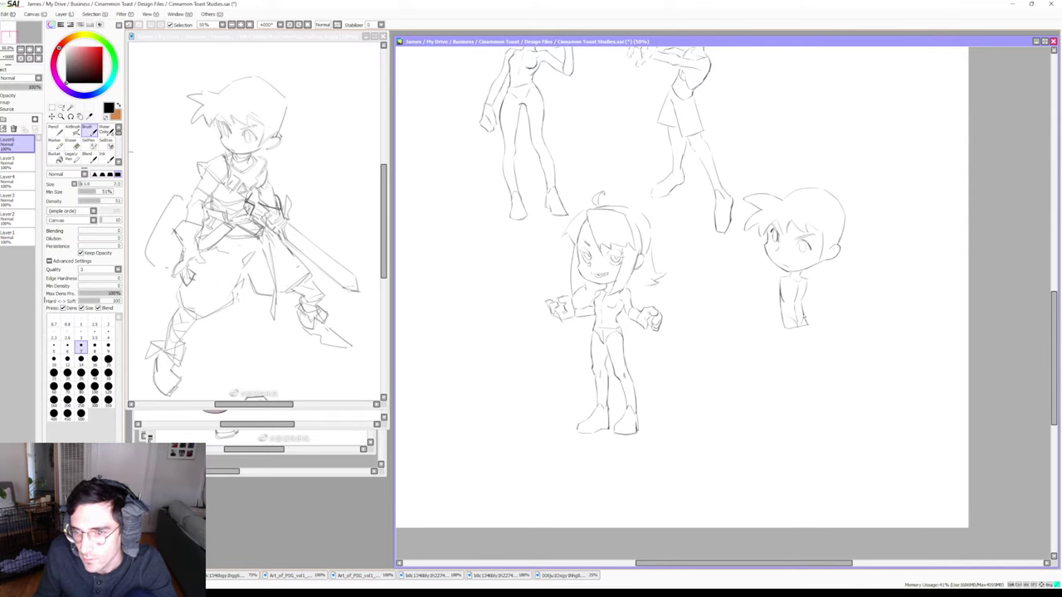
pyautogui.moveTo(793, 317); pyautogui.dragTo(806, 314)
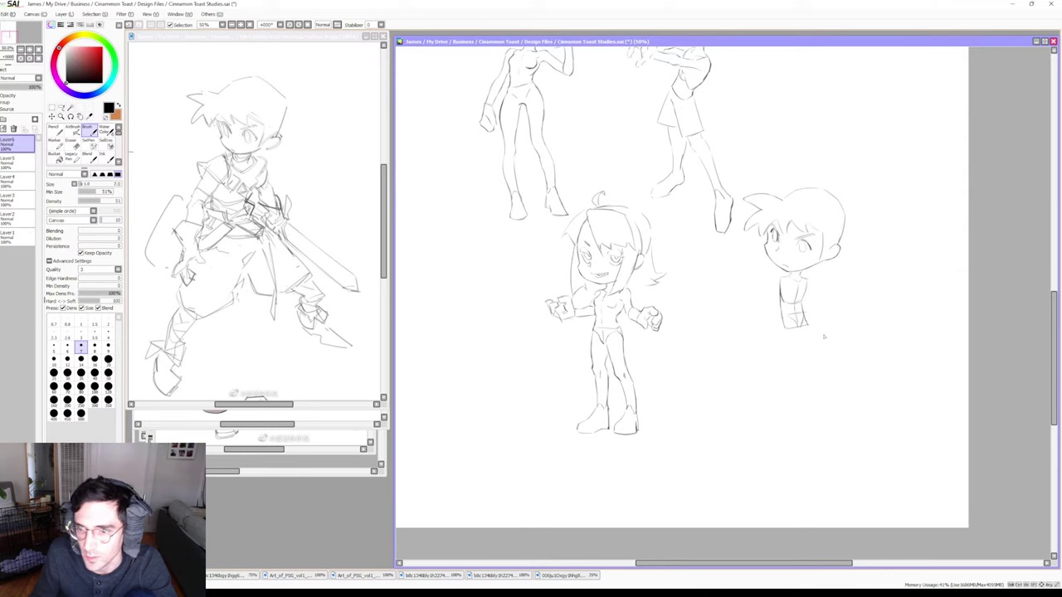
# Clean up the near corner of the boy's hips, sketch the sword-side arm and hand beside the torso, and rough in the thigh below
pyautogui.press('e')
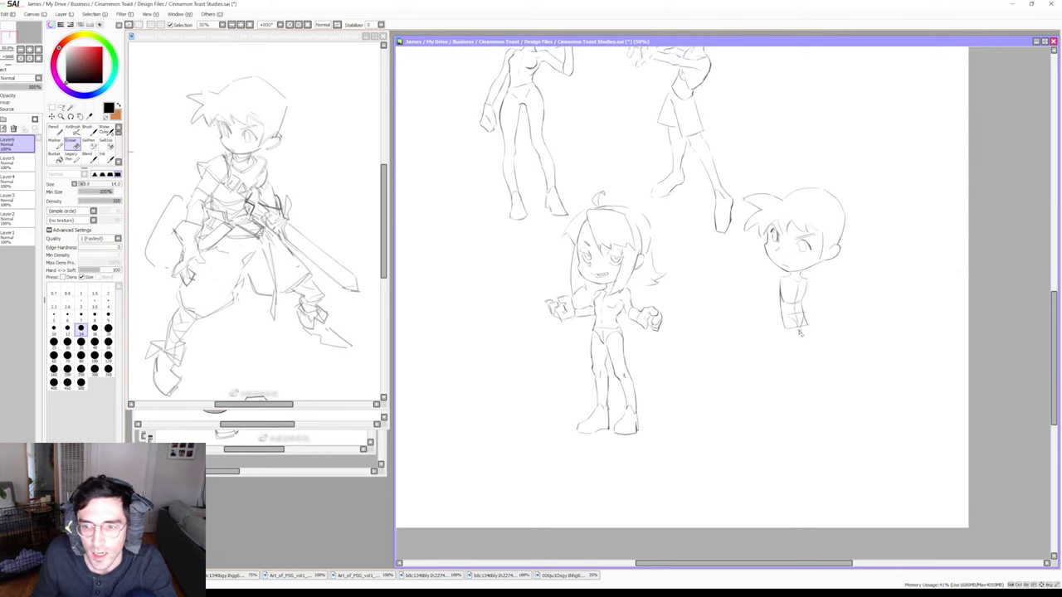
pyautogui.press('b')
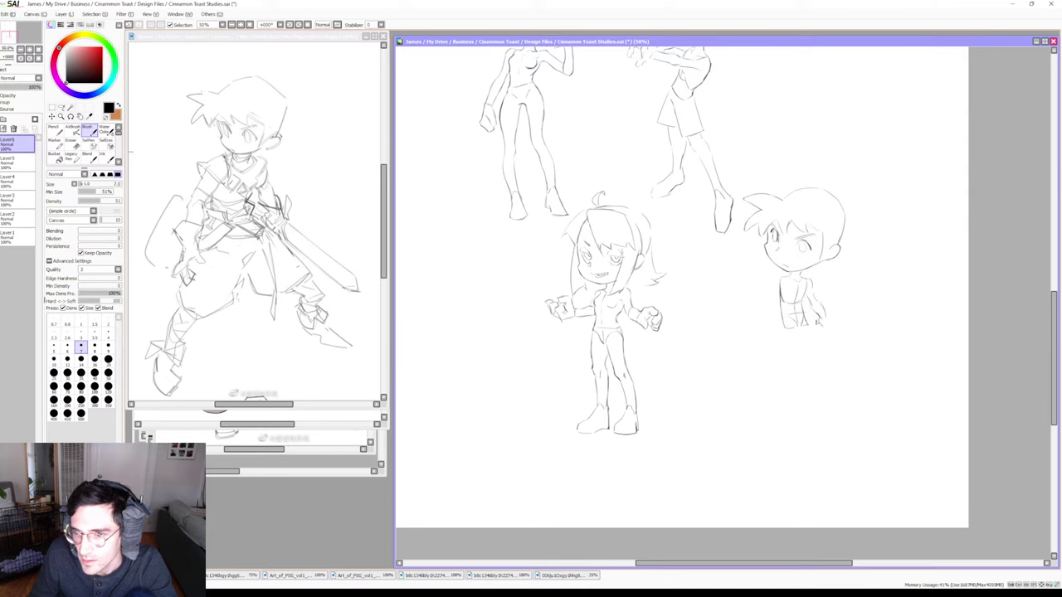
pyautogui.moveTo(826, 316)
pyautogui.mouseDown()
pyautogui.moveTo(810, 336)
pyautogui.moveTo(820, 332)
pyautogui.moveTo(813, 326)
pyautogui.moveTo(833, 362)
pyautogui.mouseUp()
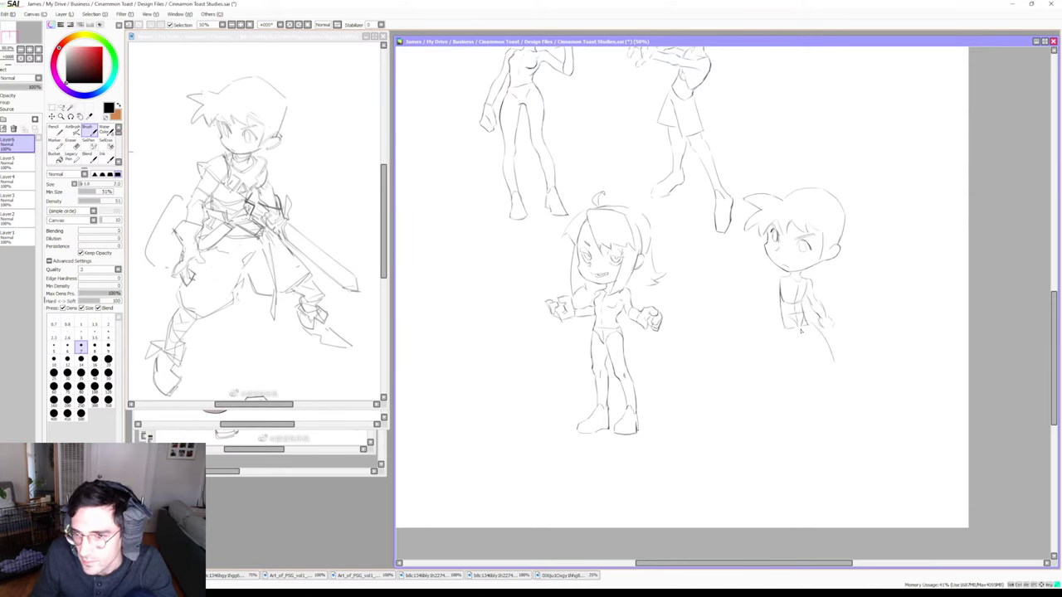
# Erase the overlong thigh lines and redraw the boy's sword-side thigh as a shorter, tapering shape ending at the knee
pyautogui.press('e')
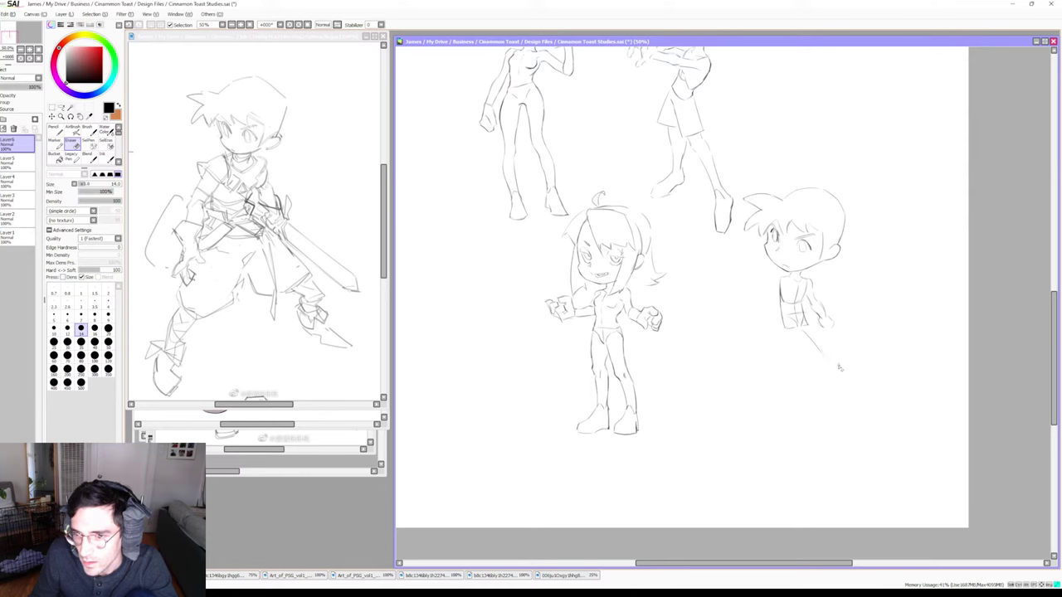
pyautogui.moveTo(840, 368); pyautogui.dragTo(813, 330)
pyautogui.press('b')
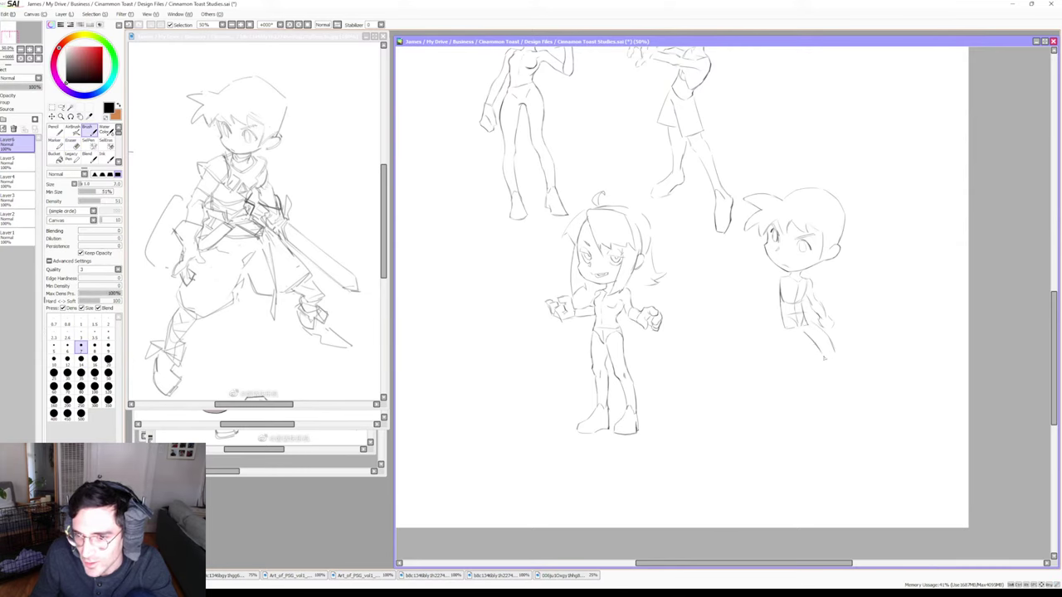
pyautogui.press('e')
pyautogui.press('b')
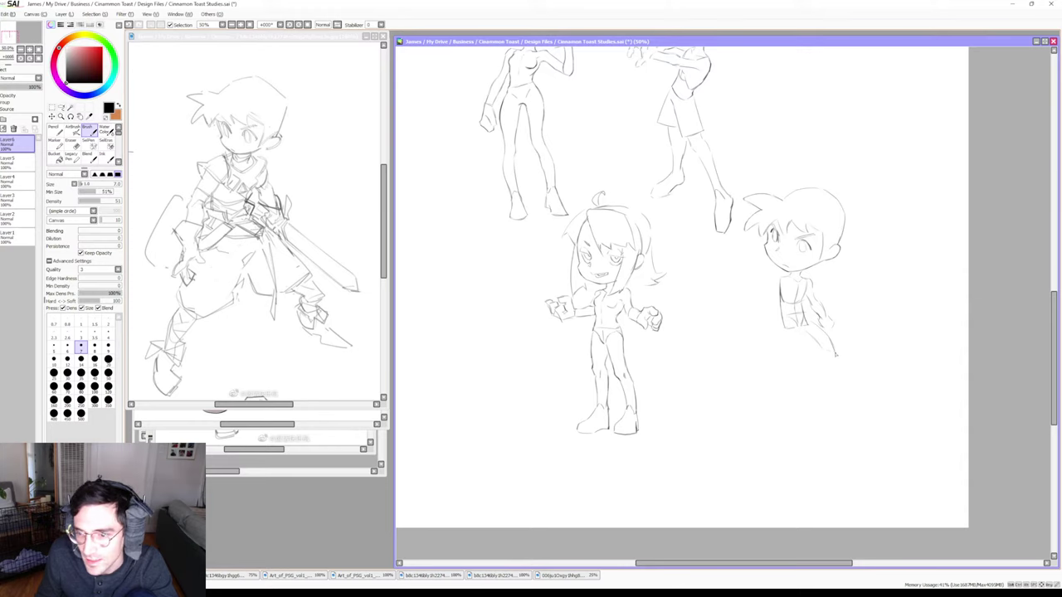
pyautogui.moveTo(828, 375)
pyautogui.mouseDown()
pyautogui.moveTo(827, 363)
pyautogui.moveTo(817, 388)
pyautogui.moveTo(855, 397)
pyautogui.mouseUp()
pyautogui.press('e')
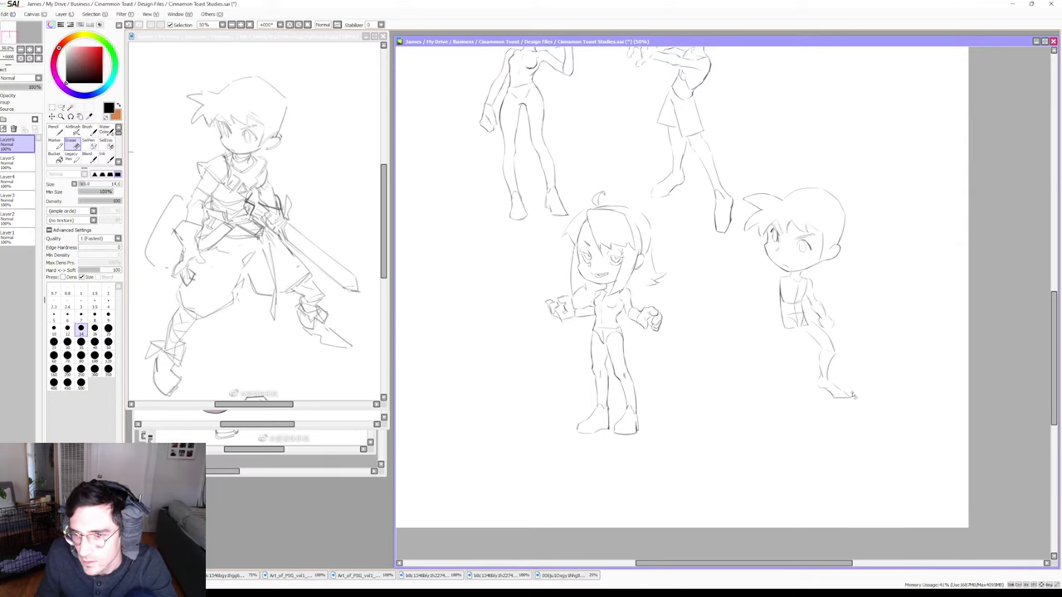
pyautogui.press('b')
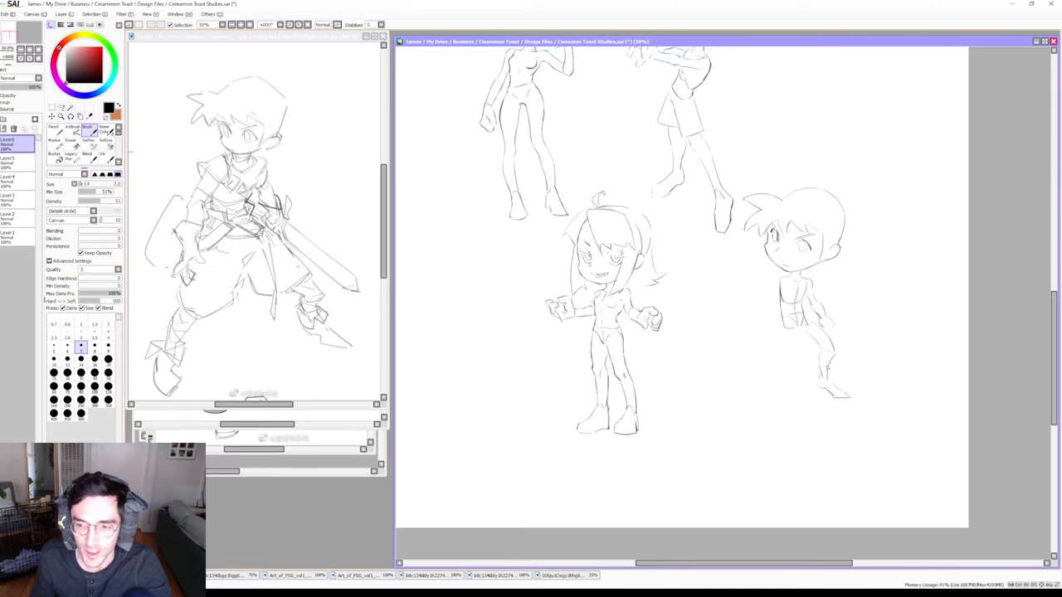
pyautogui.press('e')
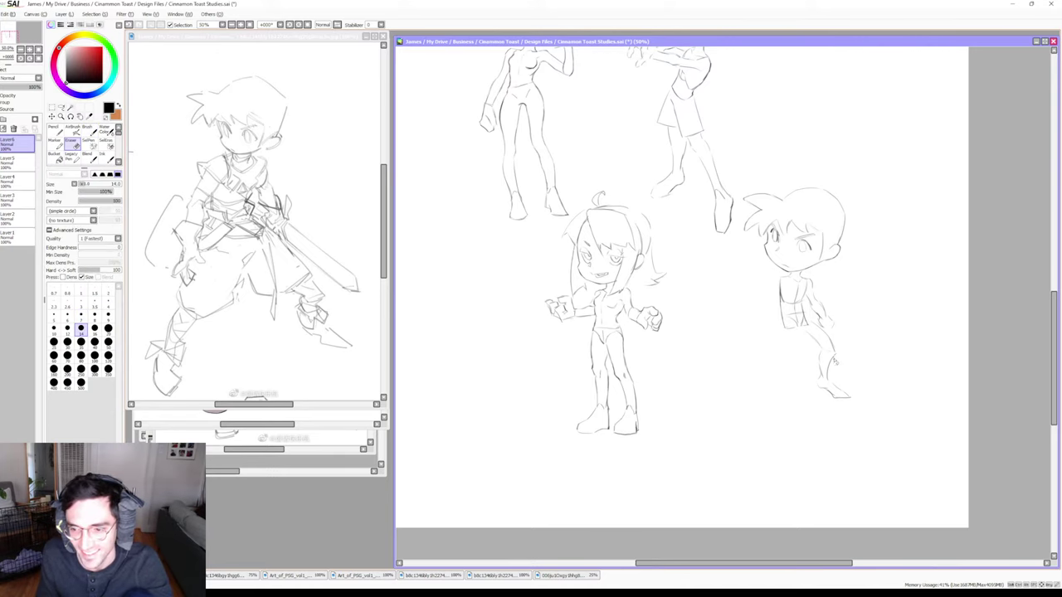
pyautogui.moveTo(832, 364)
pyautogui.mouseDown()
pyautogui.moveTo(818, 387)
pyautogui.moveTo(835, 393)
pyautogui.moveTo(828, 379)
pyautogui.moveTo(834, 399)
pyautogui.mouseUp()
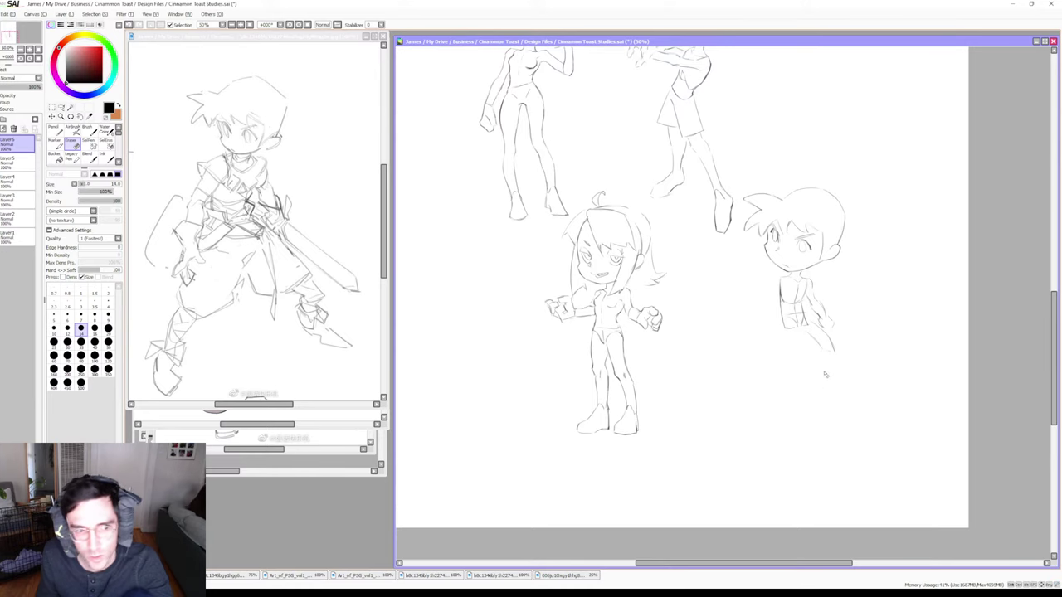
# Draw both contours of the boy's shield-side thigh from the hip to the knee and clean up where they meet the pelvis
pyautogui.press('b')
pyautogui.moveTo(795, 331); pyautogui.dragTo(782, 364)
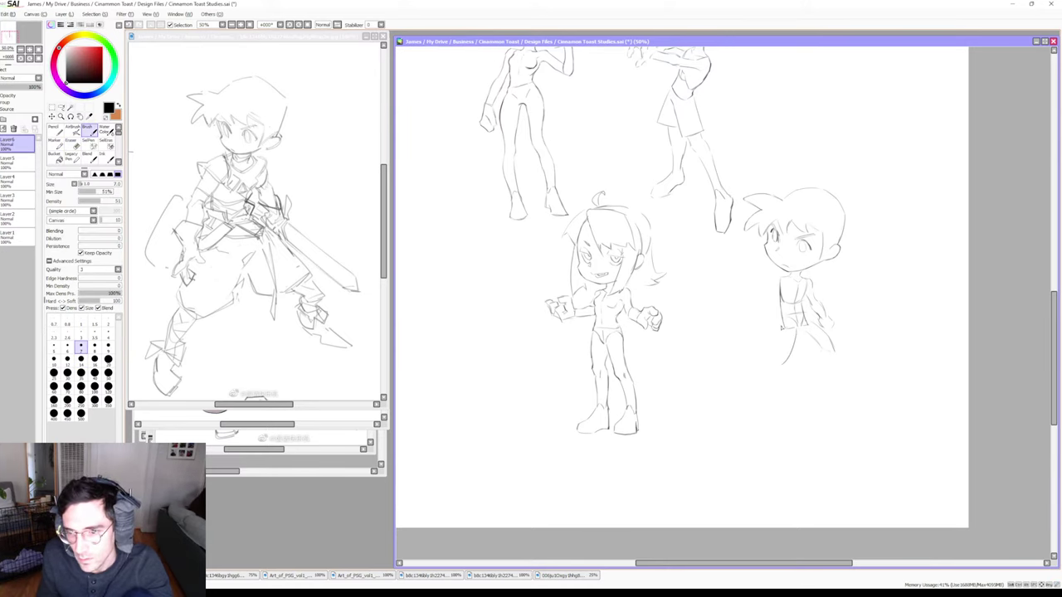
pyautogui.moveTo(784, 326); pyautogui.dragTo(778, 362)
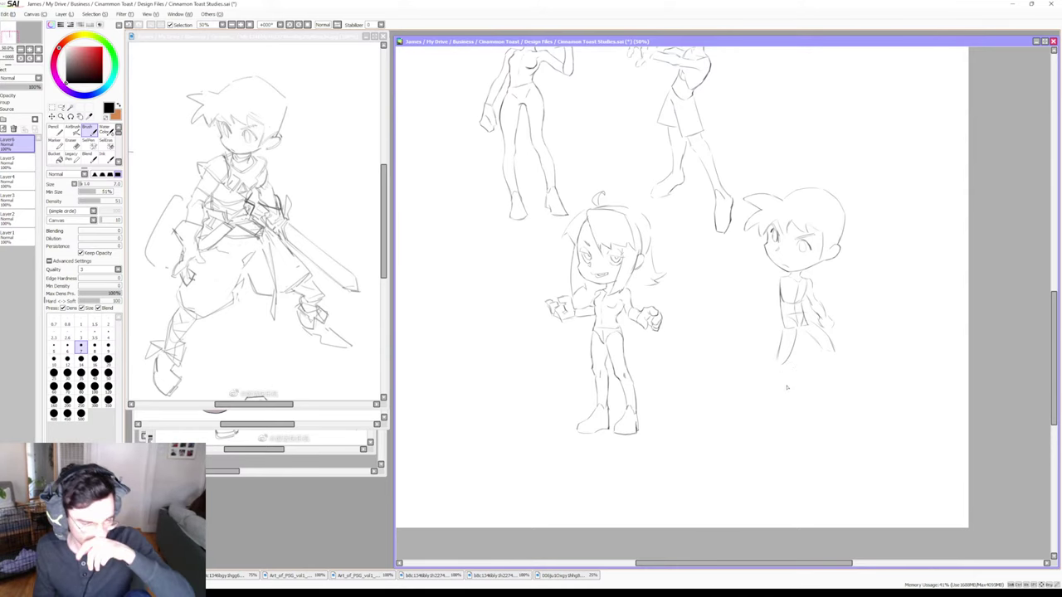
pyautogui.press('e')
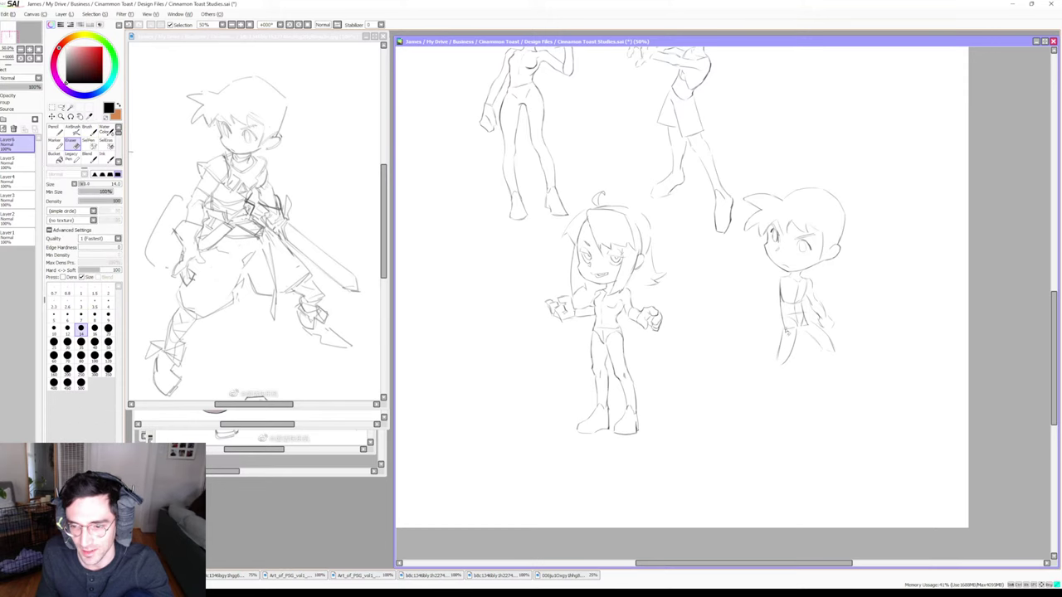
pyautogui.press('b')
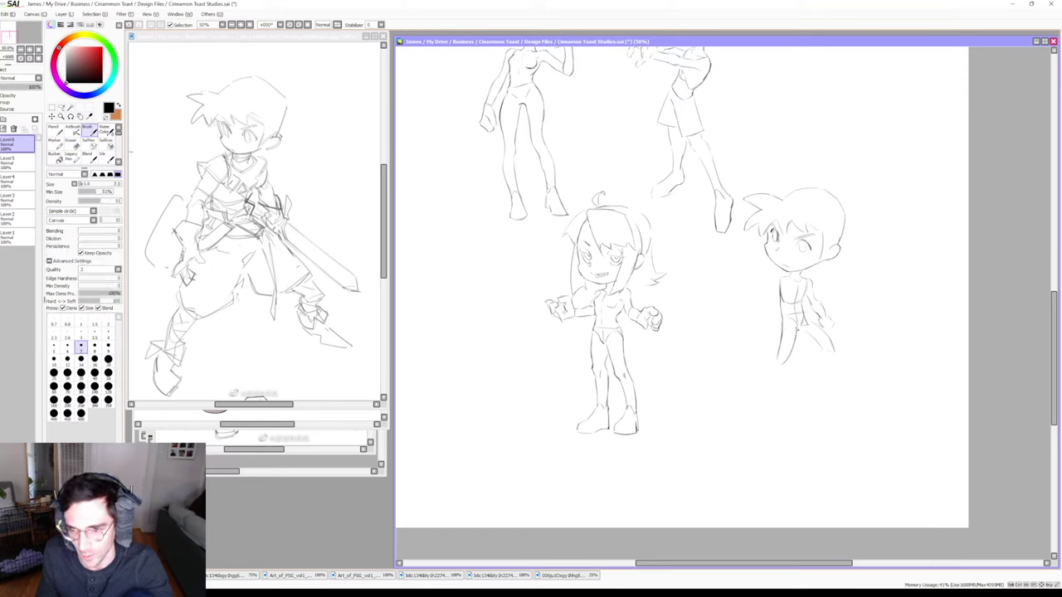
pyautogui.press('e')
pyautogui.press('b')
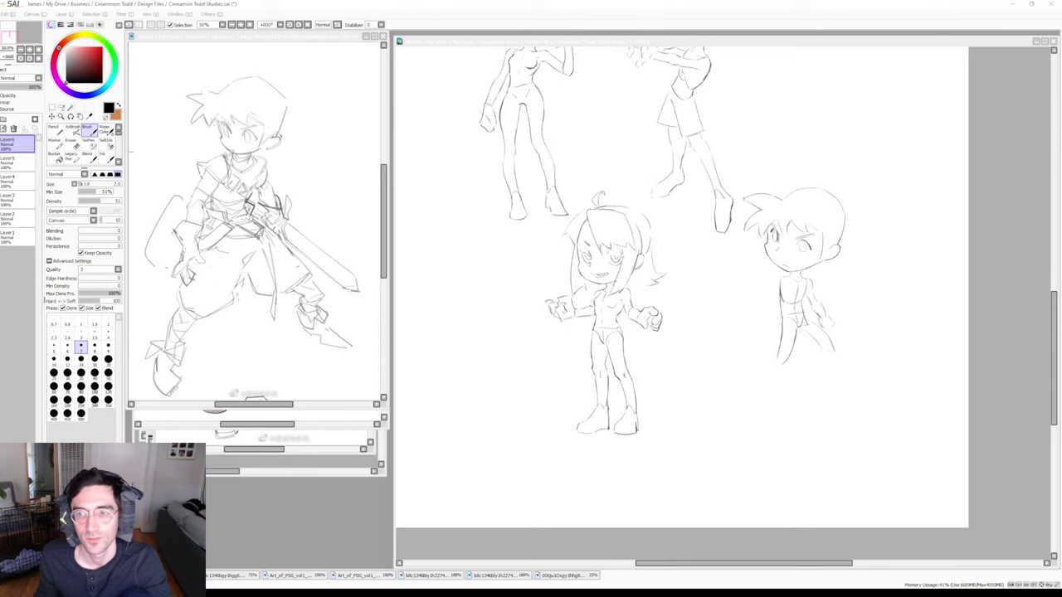
# Draw the boy's shield-side lower leg and foot below the knee, erasing the rough overlap at the knee
pyautogui.click(711, 531)
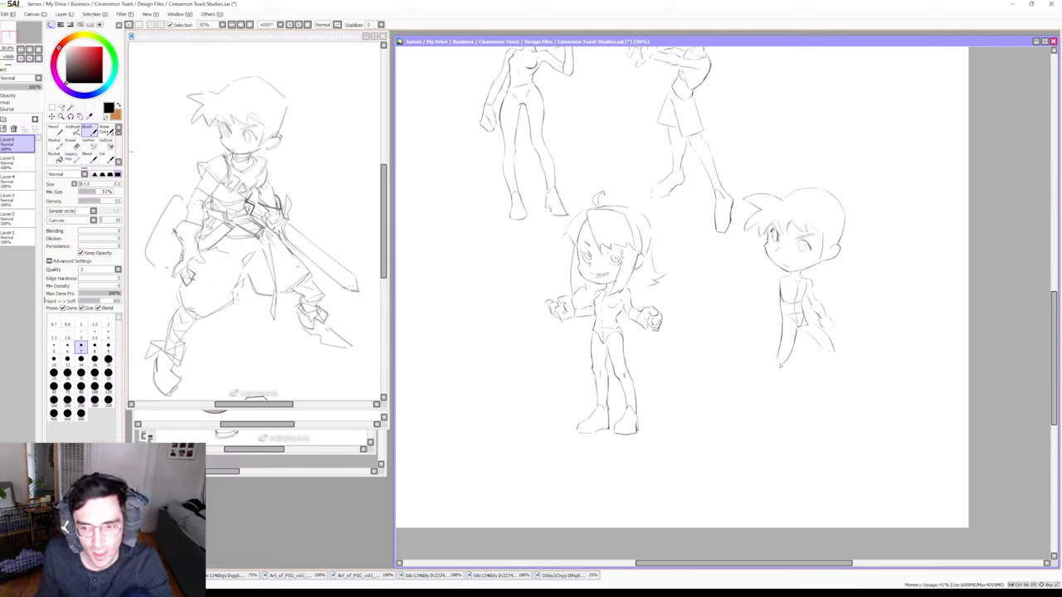
pyautogui.moveTo(774, 376); pyautogui.dragTo(765, 405)
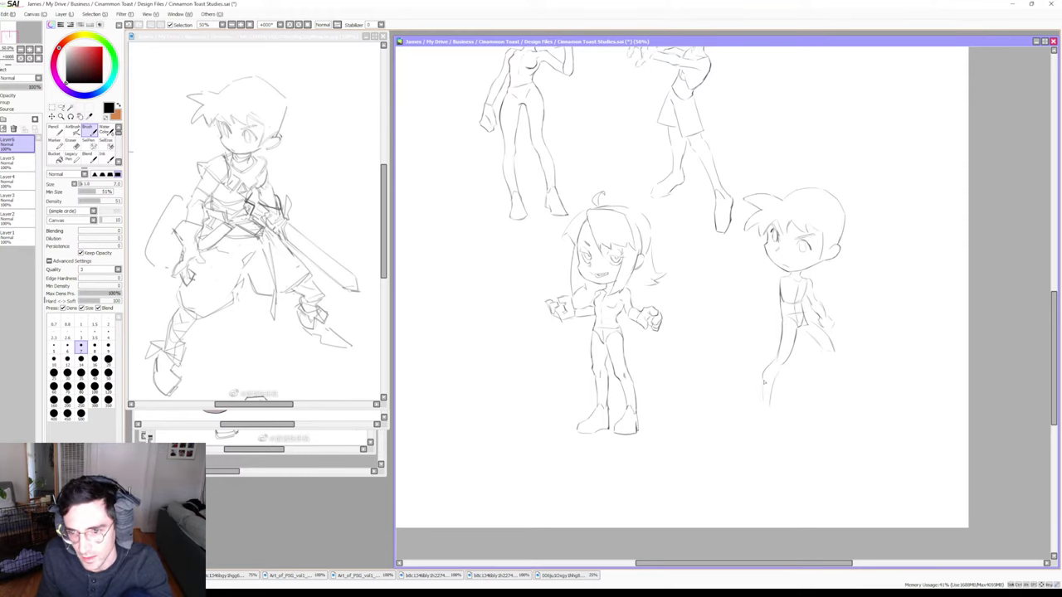
pyautogui.press('e')
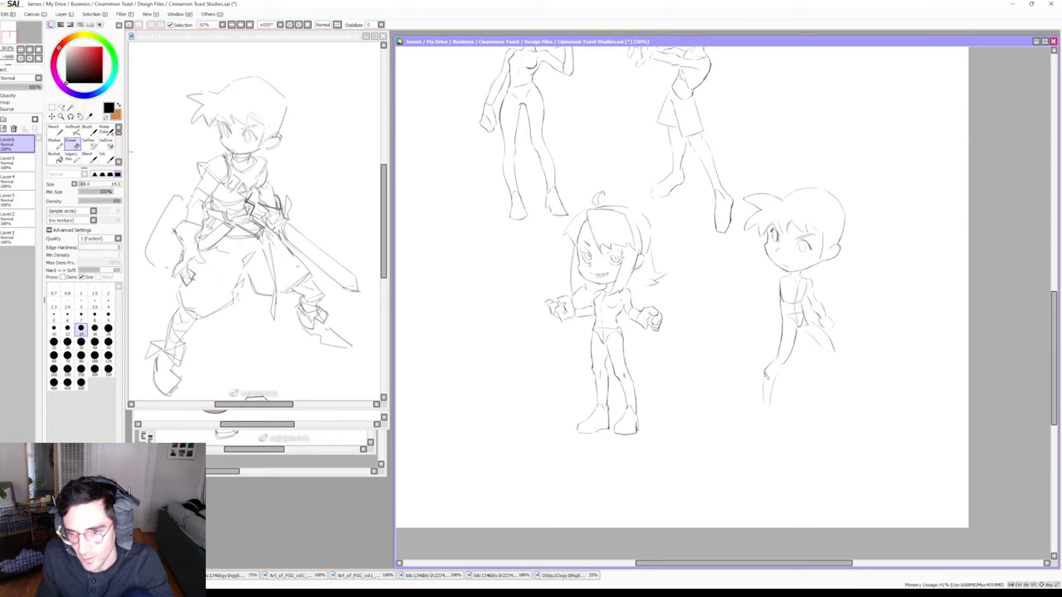
pyautogui.press('b')
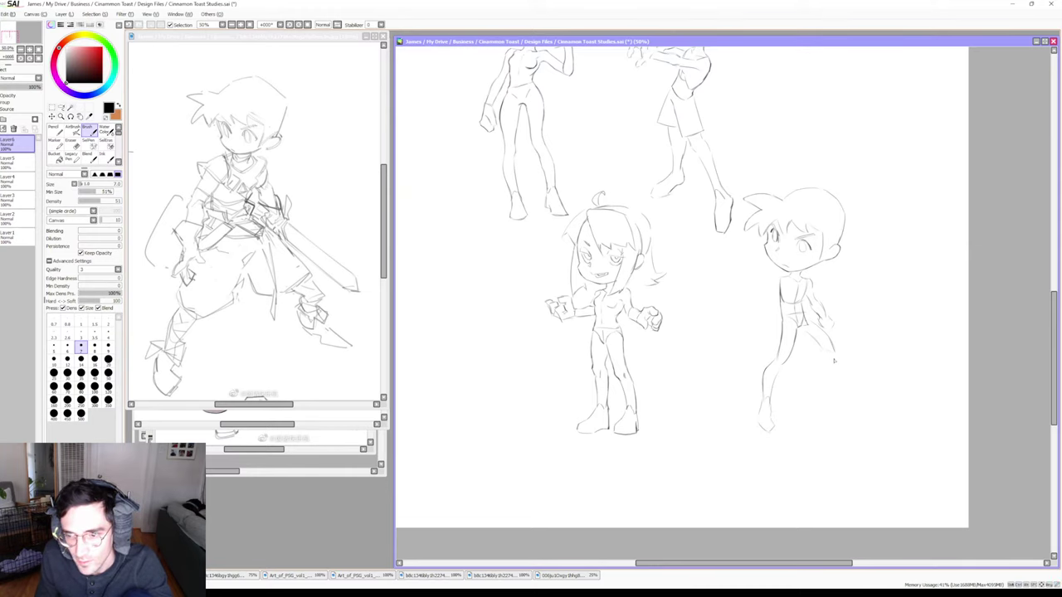
# Draw the boy's sword-side lower leg bending down from the knee and outline its outward-pointing foot
pyautogui.moveTo(834, 360)
pyautogui.mouseDown()
pyautogui.moveTo(814, 380)
pyautogui.moveTo(842, 395)
pyautogui.mouseUp()
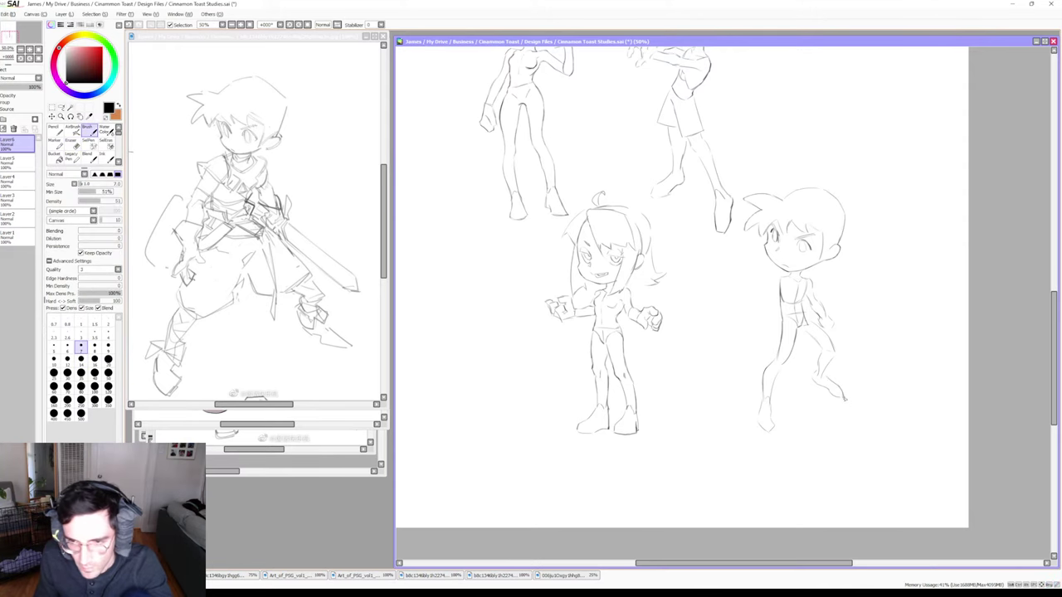
pyautogui.press('e')
pyautogui.press('b')
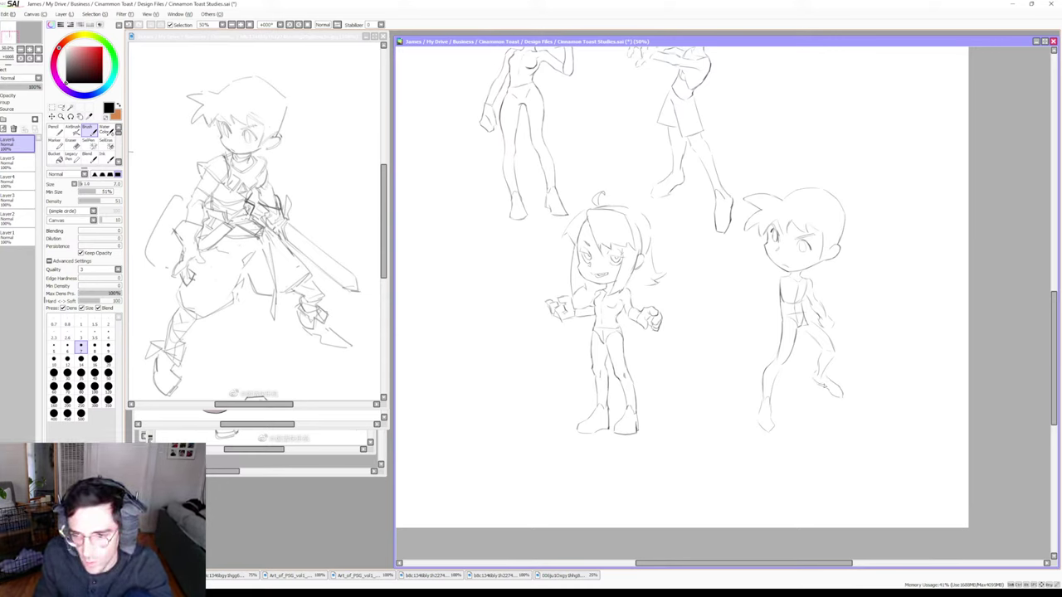
# Refine the ankle, sole and toe of the boy's sword-side foot by alternately erasing and redrawing its contours
pyautogui.press('e')
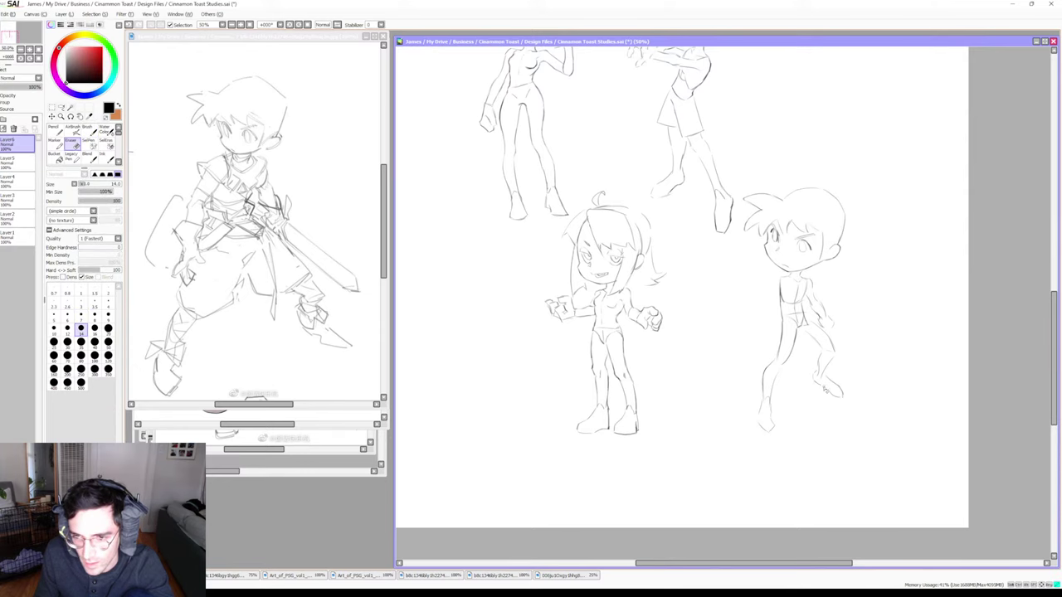
pyautogui.press('b')
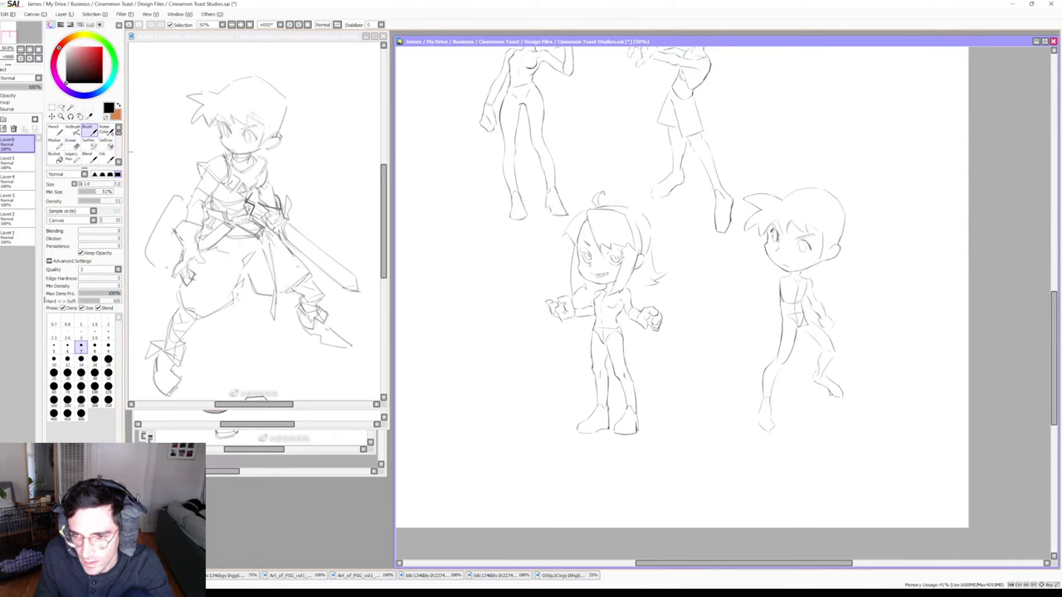
pyautogui.press('e')
pyautogui.press('b')
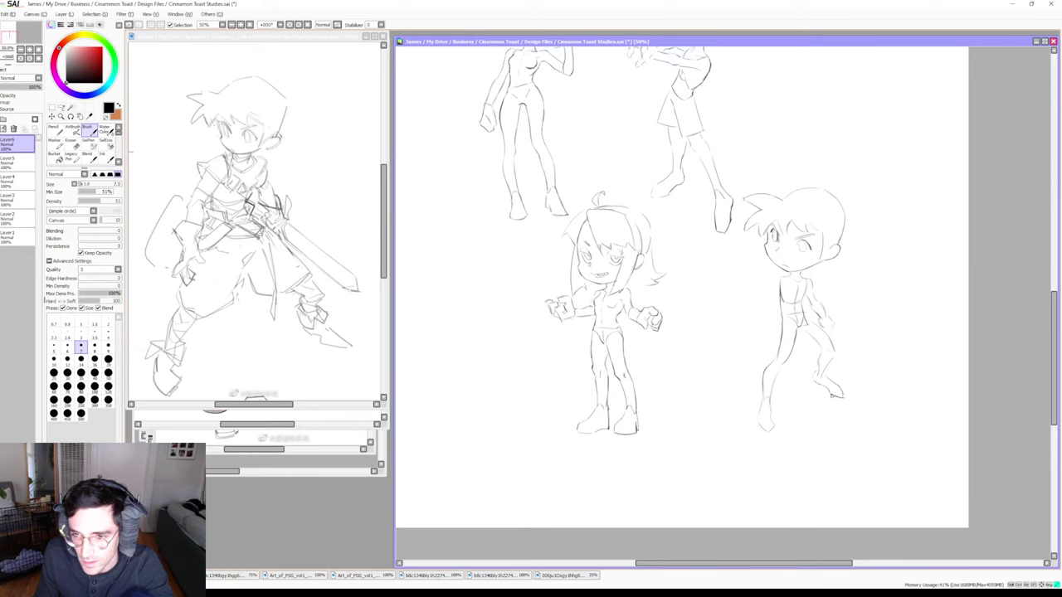
pyautogui.press('e')
pyautogui.press('b')
pyautogui.press('e')
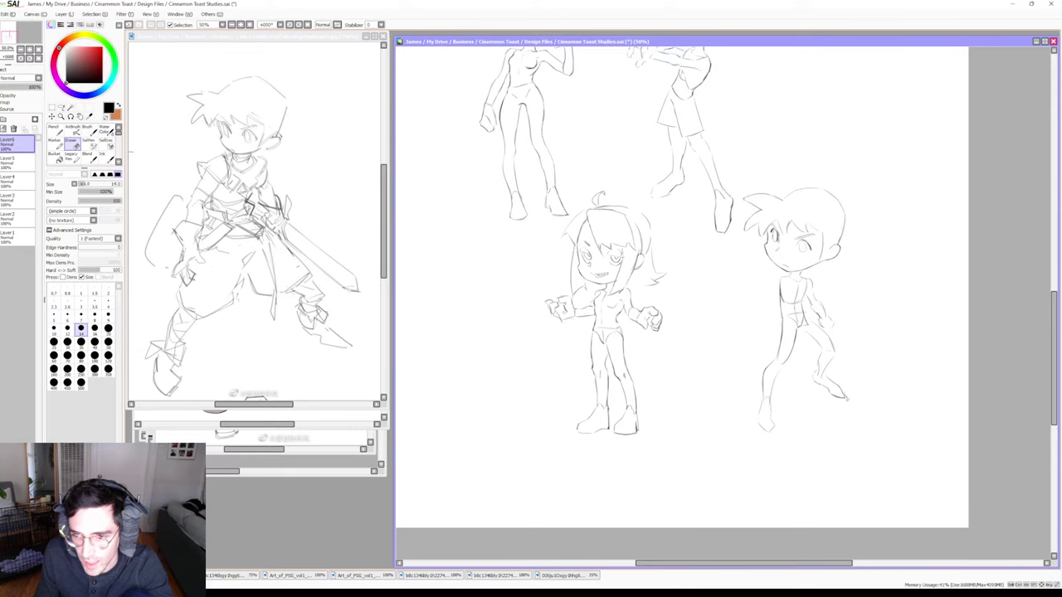
pyautogui.press('b')
pyautogui.press('e')
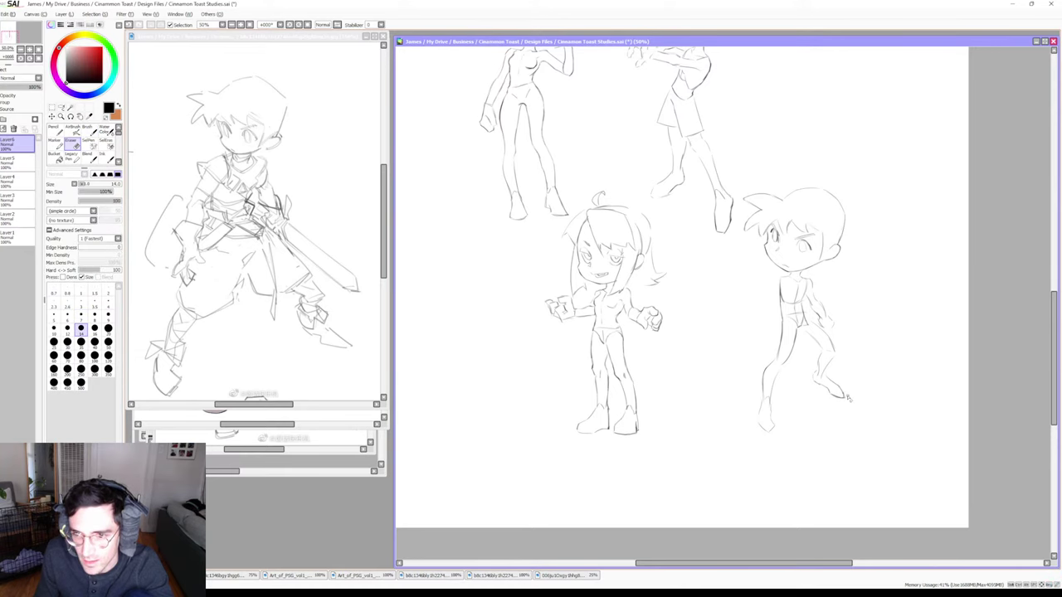
# Draw the boy's shield-side shoulder, upper arm and forearm hanging beside the torso, and begin the hand
pyautogui.press('b')
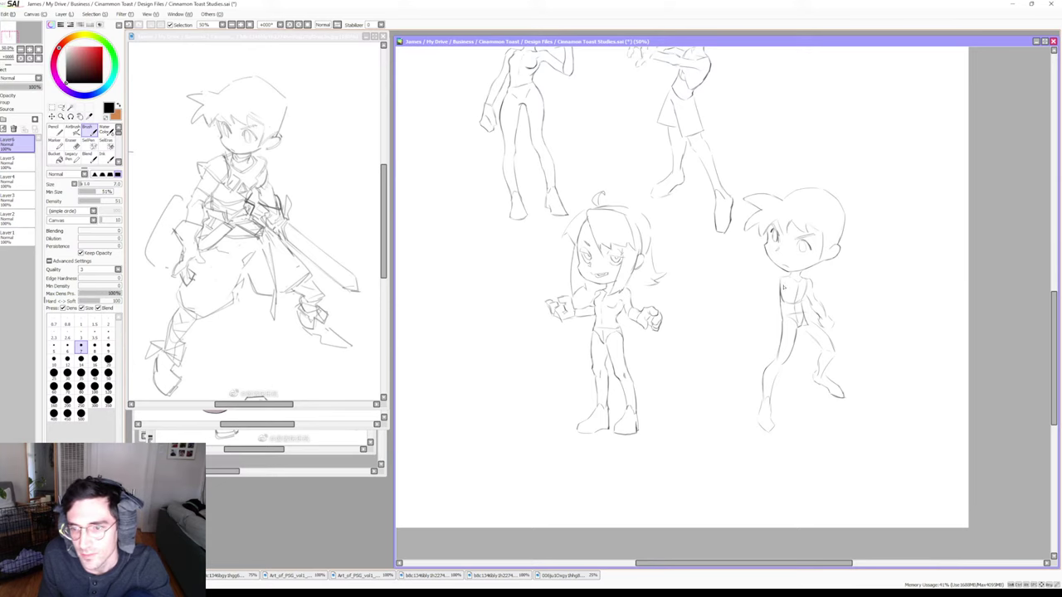
pyautogui.press('e')
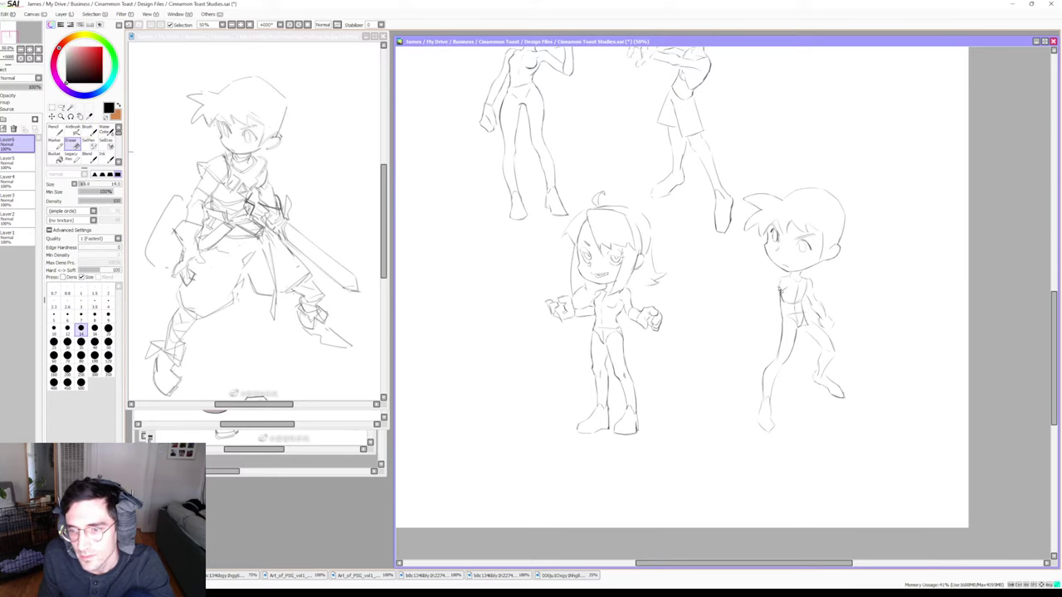
pyautogui.press('b')
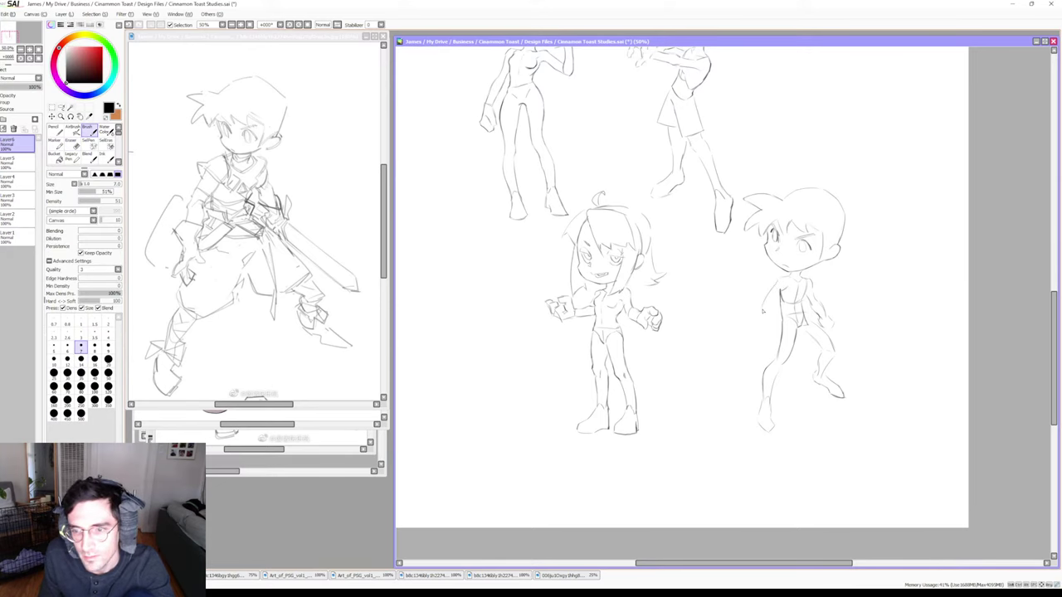
pyautogui.moveTo(773, 307); pyautogui.dragTo(770, 329)
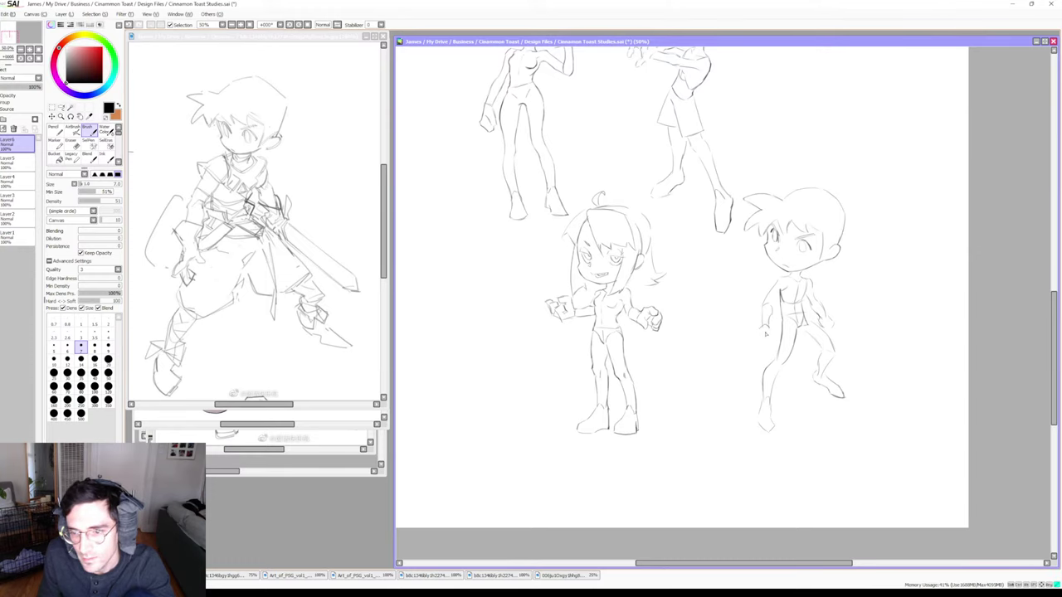
pyautogui.moveTo(771, 332); pyautogui.dragTo(773, 342)
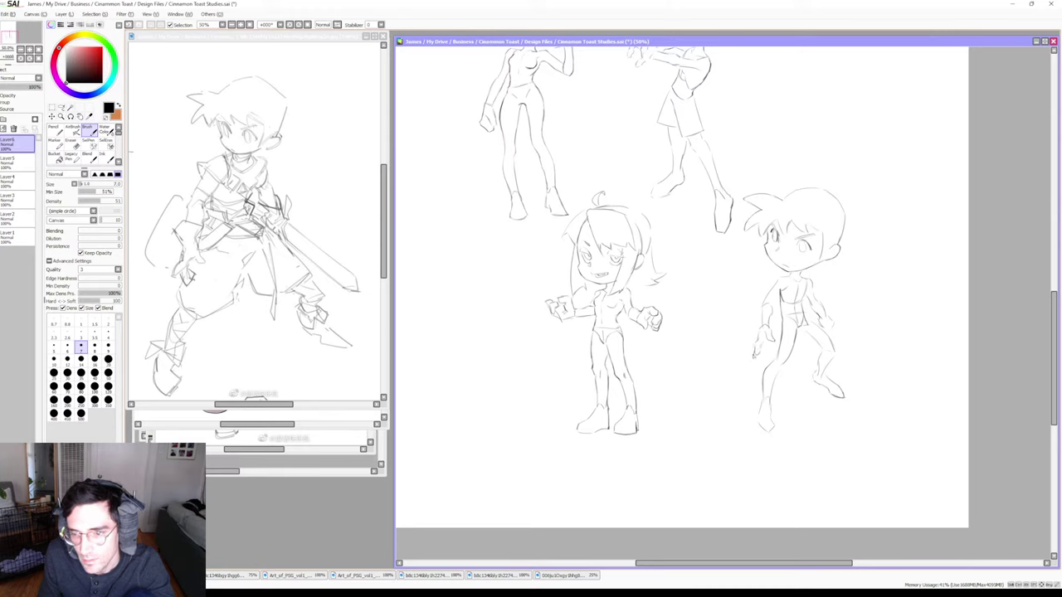
# Define the curled fingers of the boy's shield-side hand and tidy the outline of the sword-side hand
pyautogui.press('e')
pyautogui.press('b')
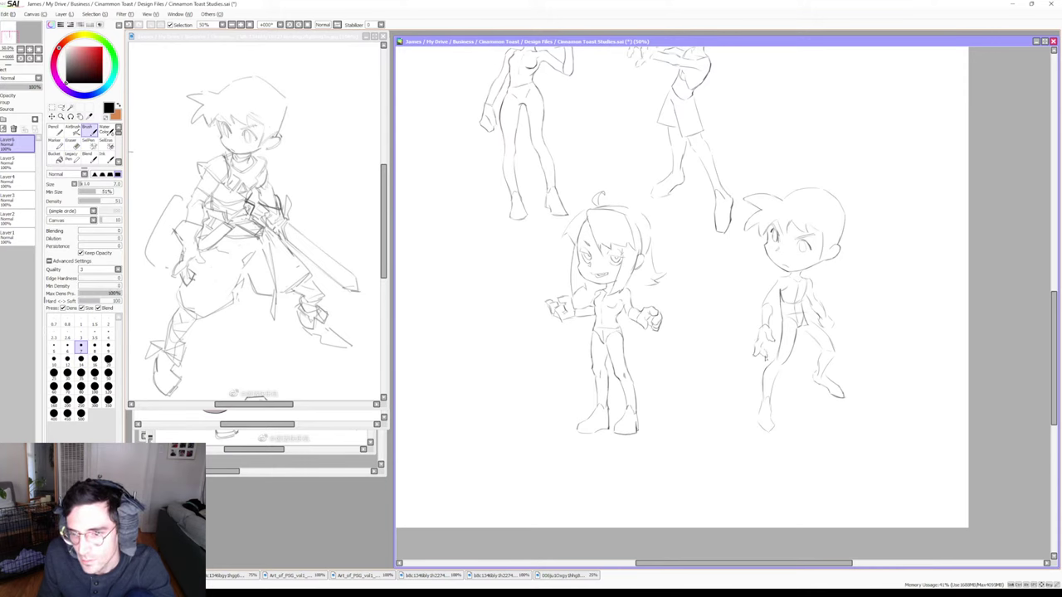
pyautogui.press('e')
pyautogui.press('b')
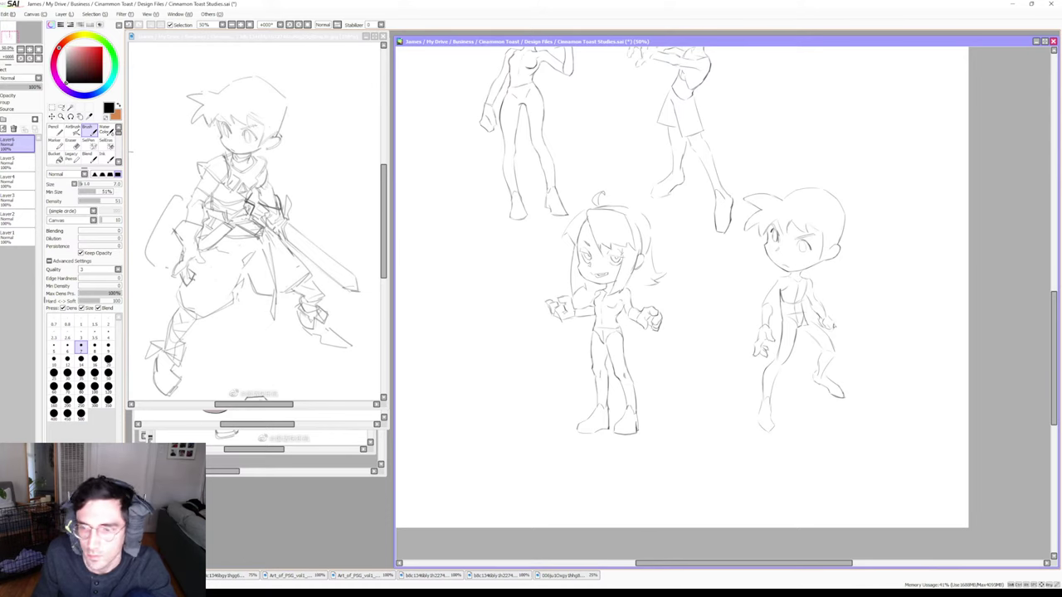
# Sketch the sword with its blade slanting down and outward from the boy's hand, undoing unsatisfactory strokes
pyautogui.moveTo(833, 328); pyautogui.dragTo(878, 345)
pyautogui.hotkey('ctrl', 'z')
pyautogui.hotkey('ctrl', 'z')
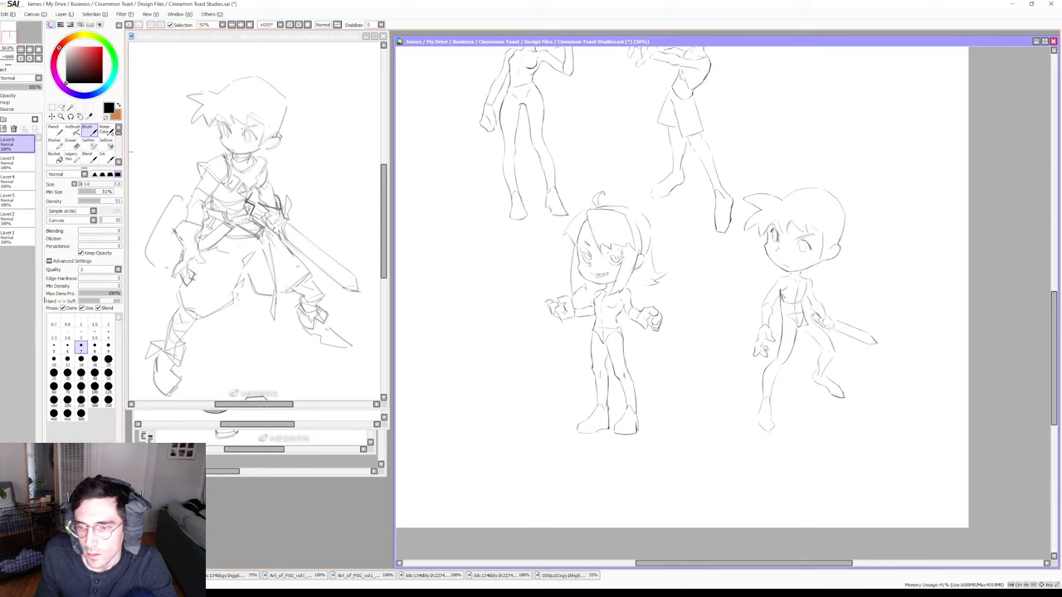
pyautogui.press('e')
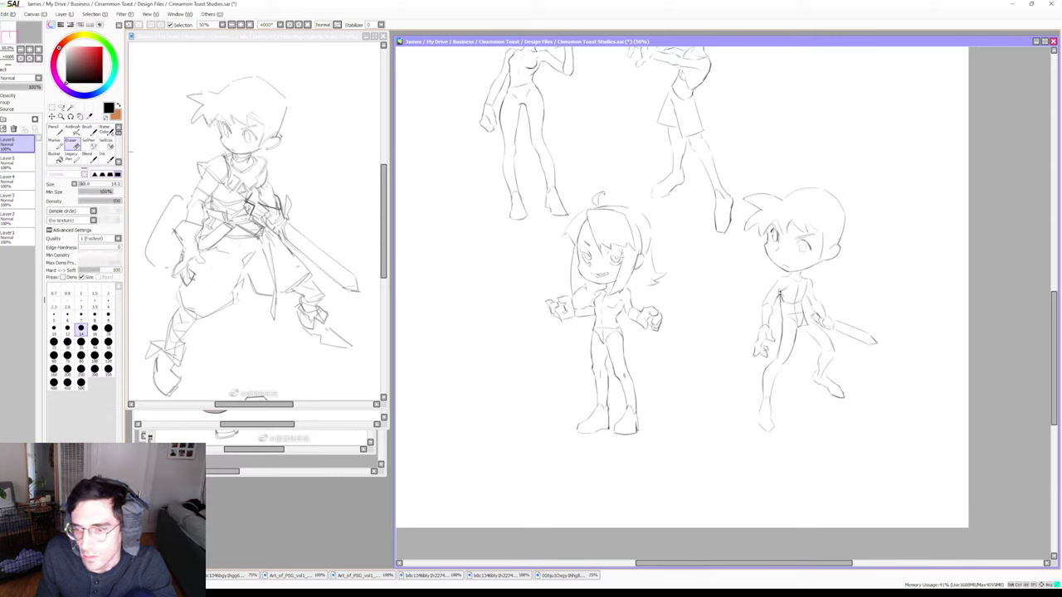
# Define the chest and midsection contours of the boy's torso by alternately drawing and erasing short lines
pyautogui.press('b')
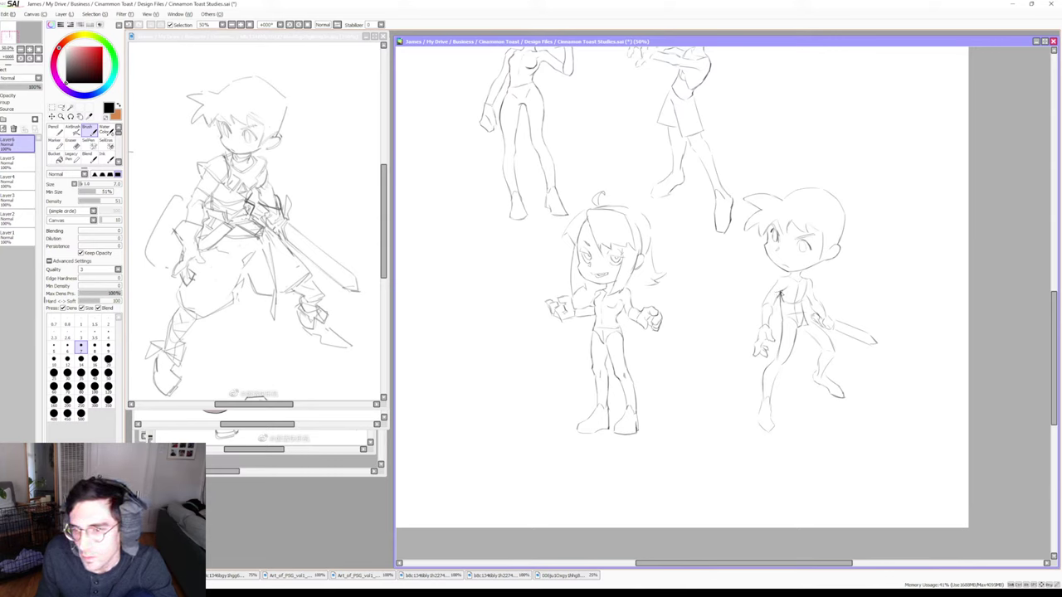
pyautogui.press('e')
pyautogui.press('b')
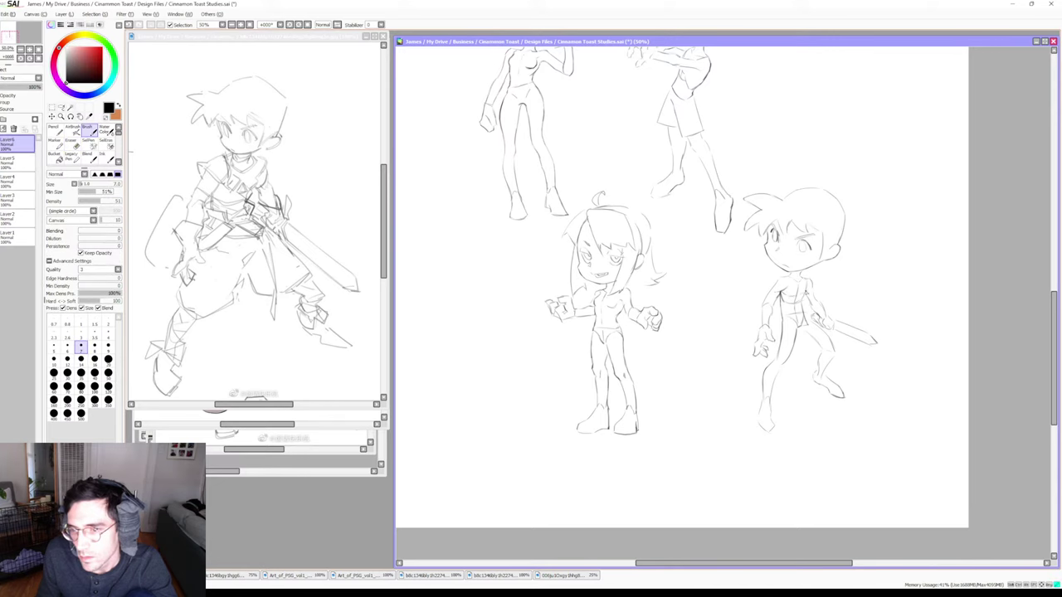
pyautogui.press('e')
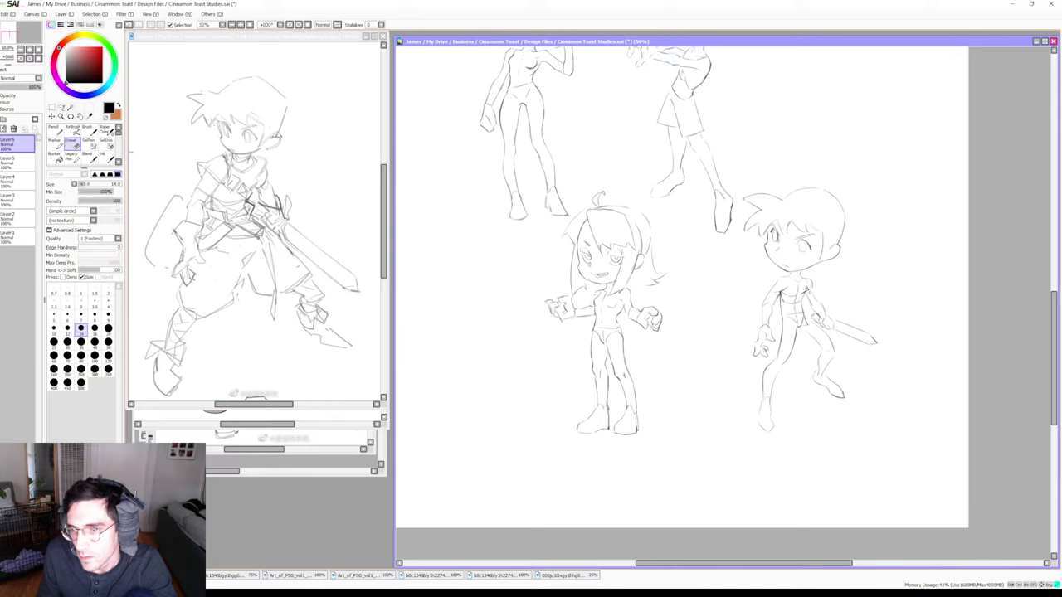
pyautogui.press('b')
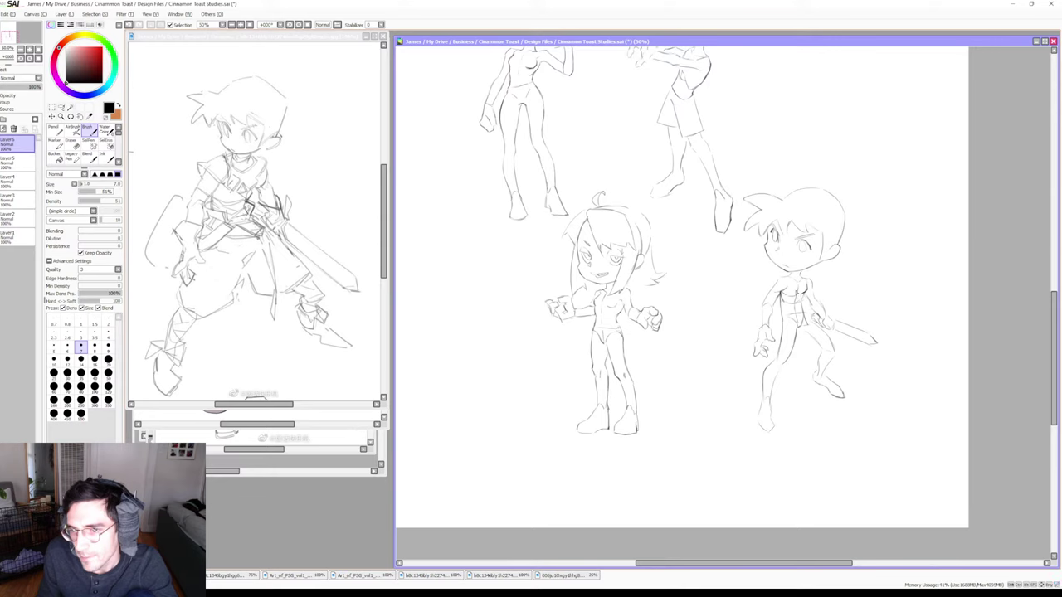
pyautogui.press('e')
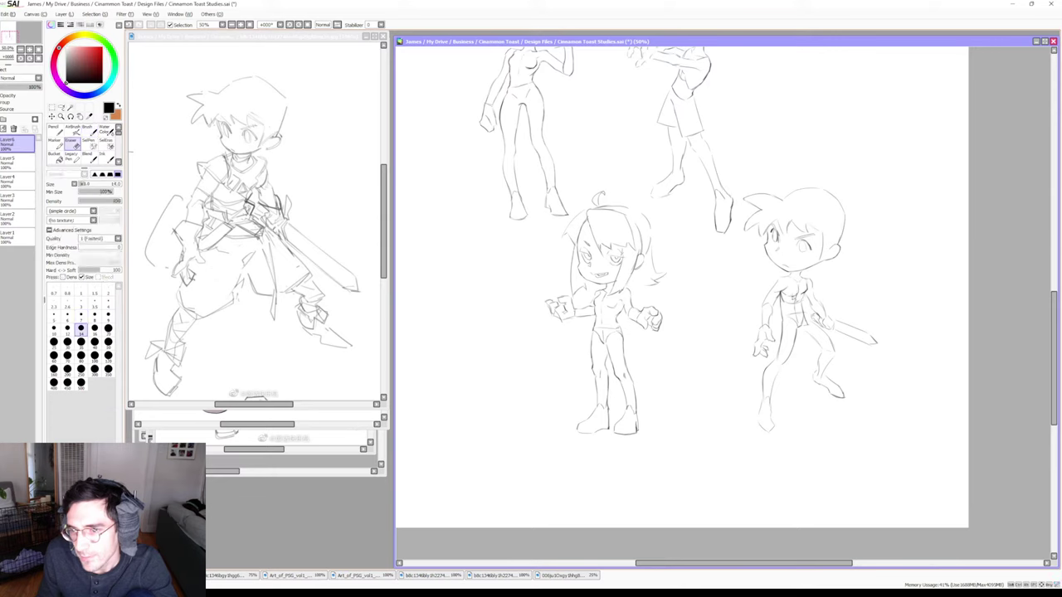
pyautogui.press('b')
pyautogui.press('e')
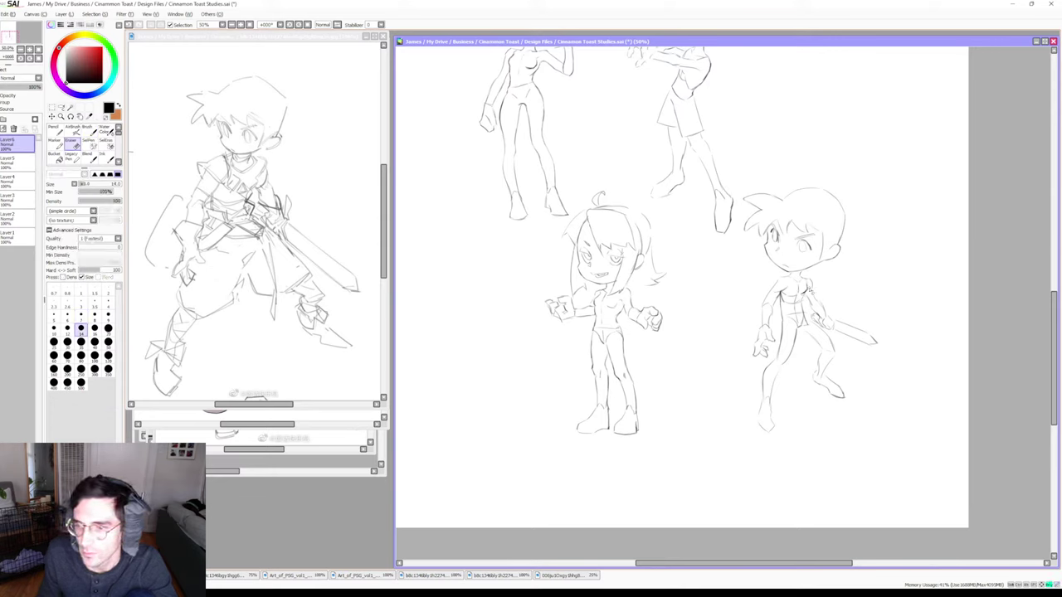
pyautogui.press('b')
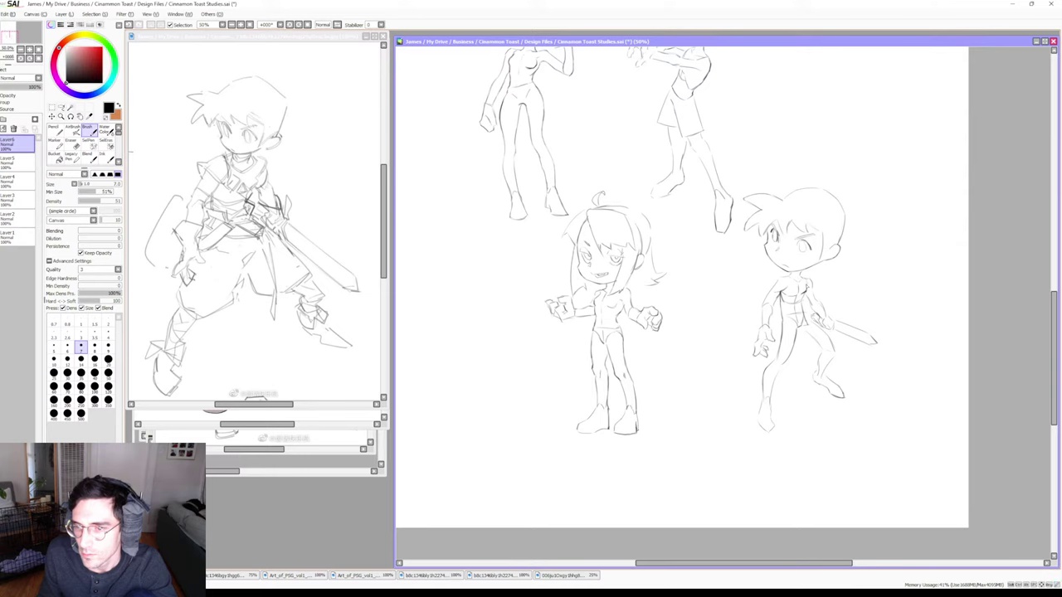
pyautogui.press('e')
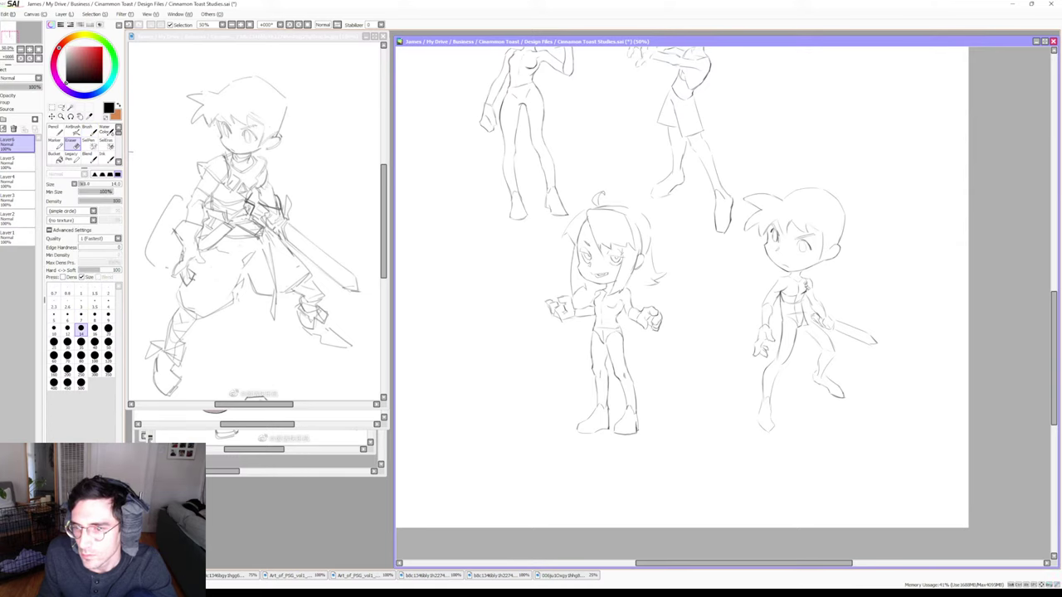
pyautogui.press('b')
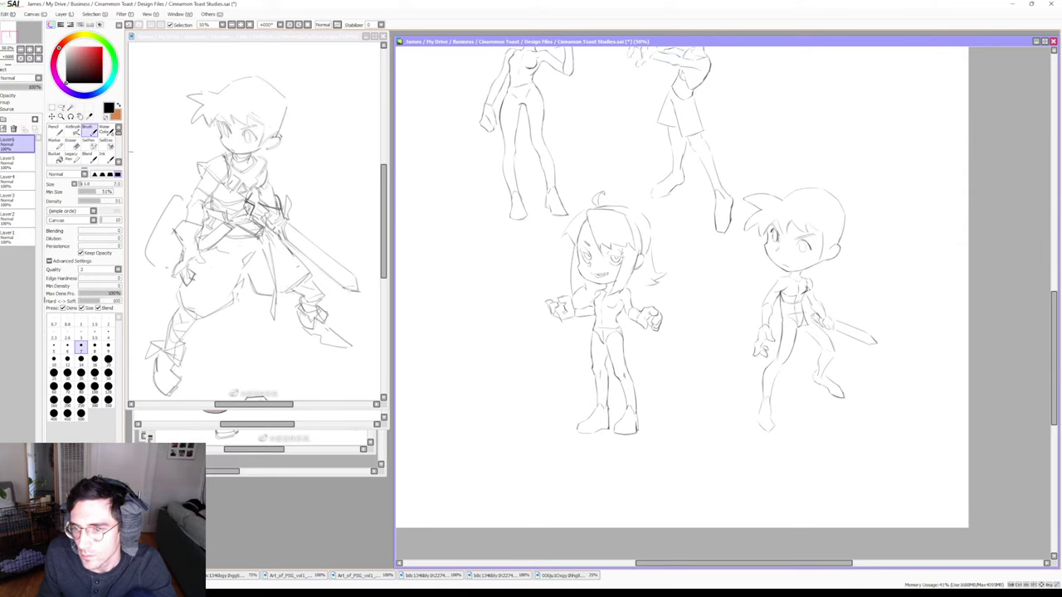
pyautogui.press('e')
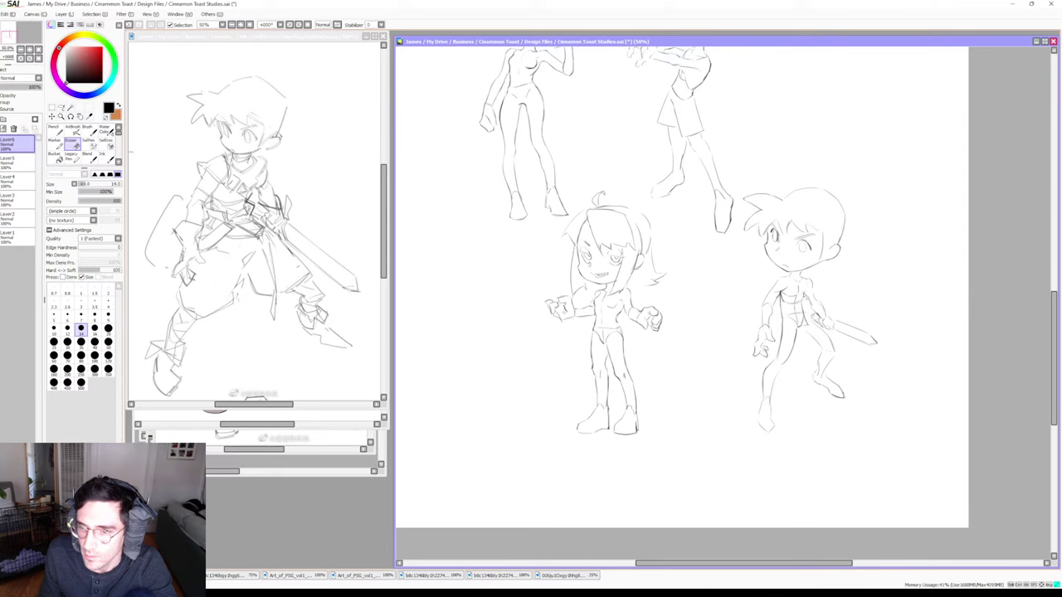
# Add iris detail to the boy's ear-side eye and refine his ear and mouth
pyautogui.press('b')
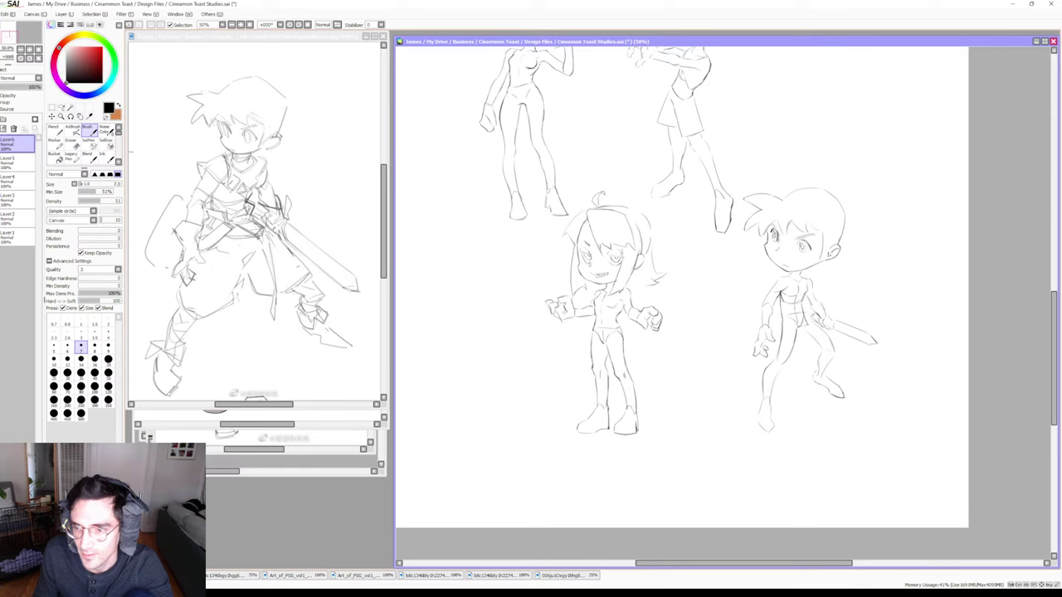
pyautogui.press(']')
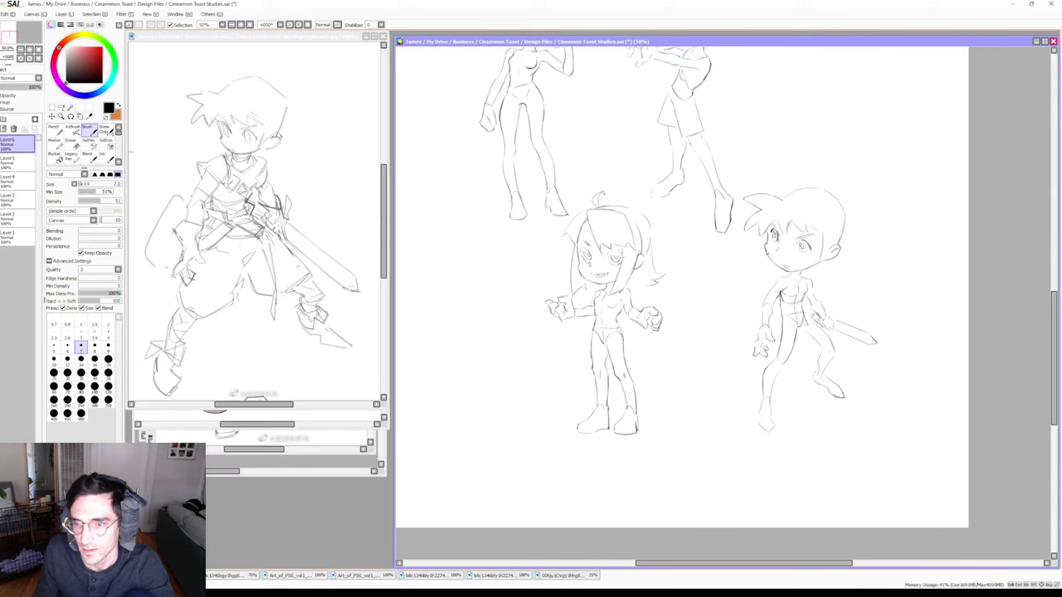
pyautogui.moveTo(820, 151)
pyautogui.mouseDown()
pyautogui.moveTo(836, 273)
pyautogui.moveTo(838, 251)
pyautogui.mouseUp()
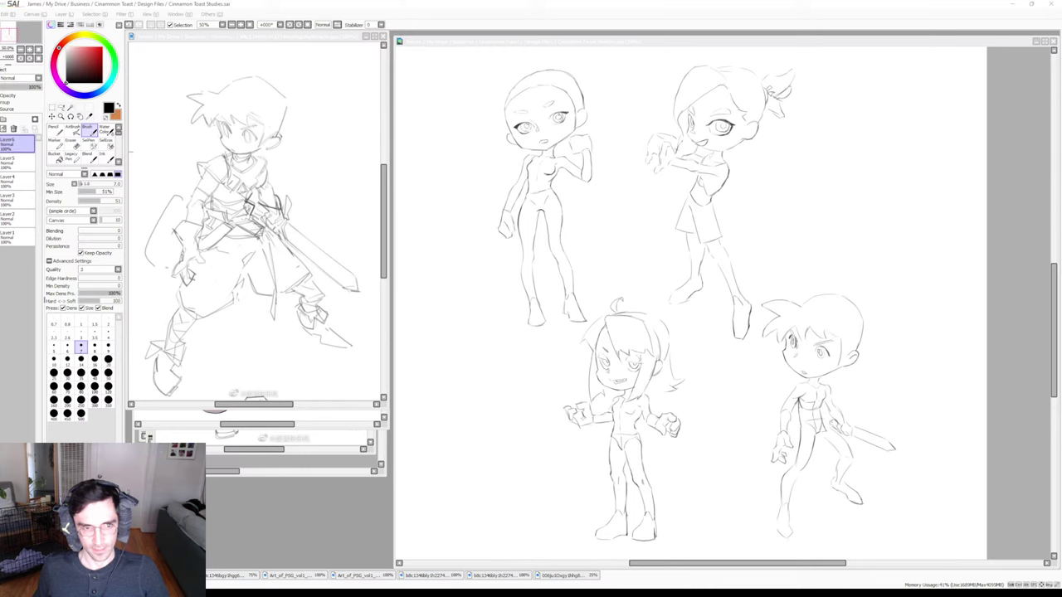
pyautogui.click(722, 41)
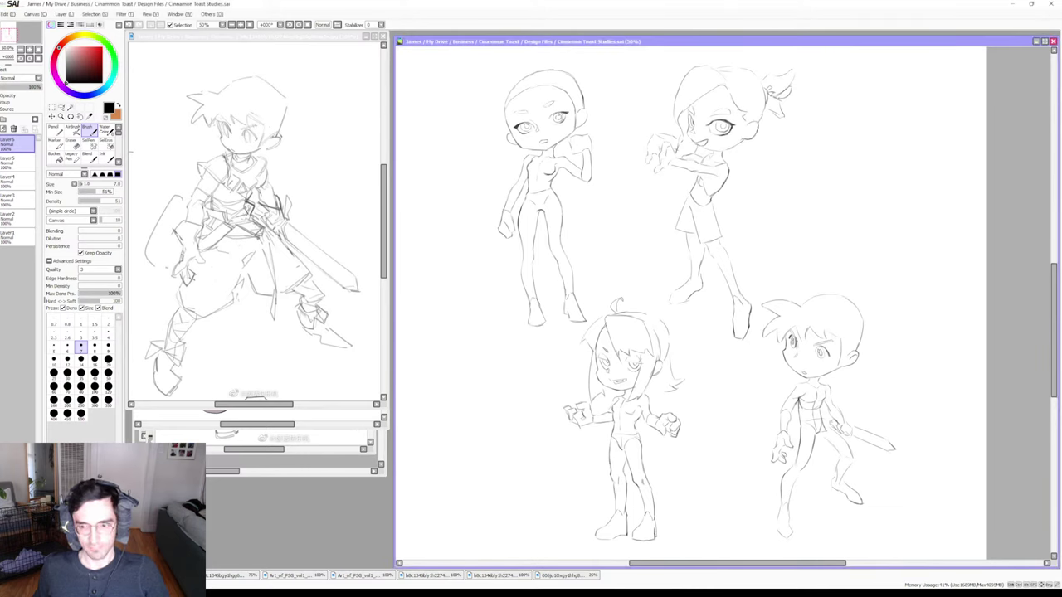